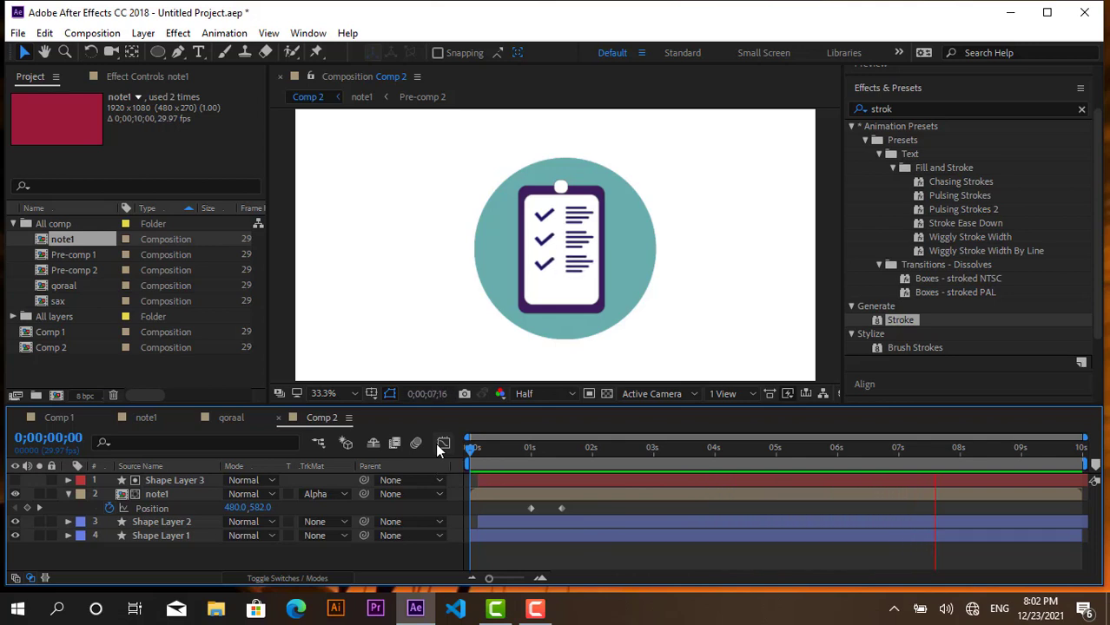
Stop the clipboard checklist preview and enlarge the timeline panel in the fresh project.
{"action": "key", "text": "space"}
{"action": "key", "text": "space"}
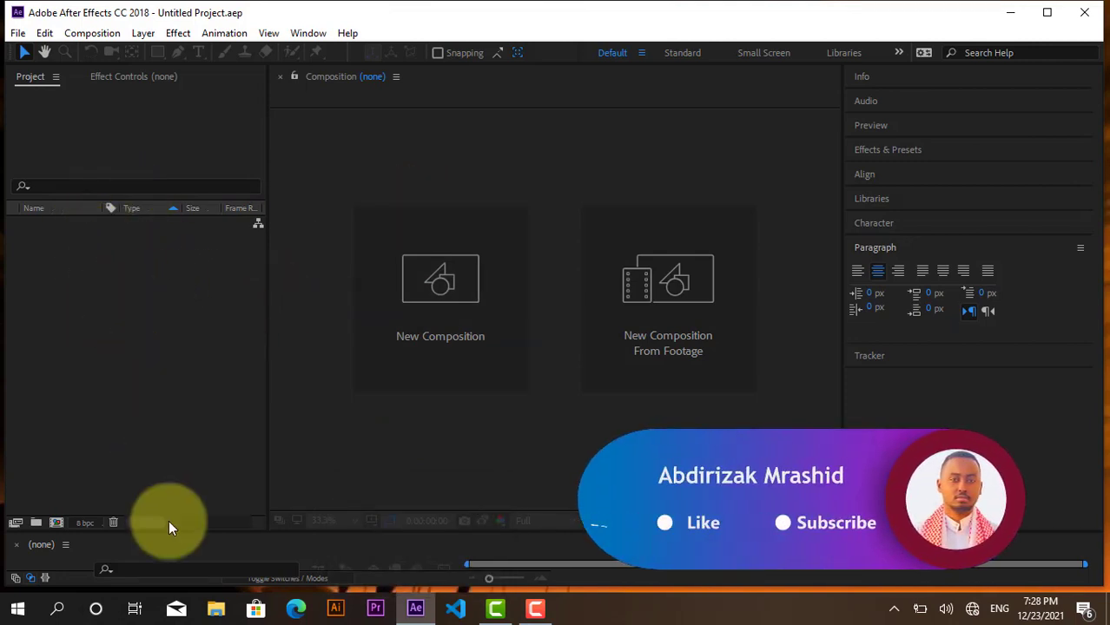
{"action": "left_click_drag", "start_coordinate": [394, 530], "coordinate": [401, 405]}
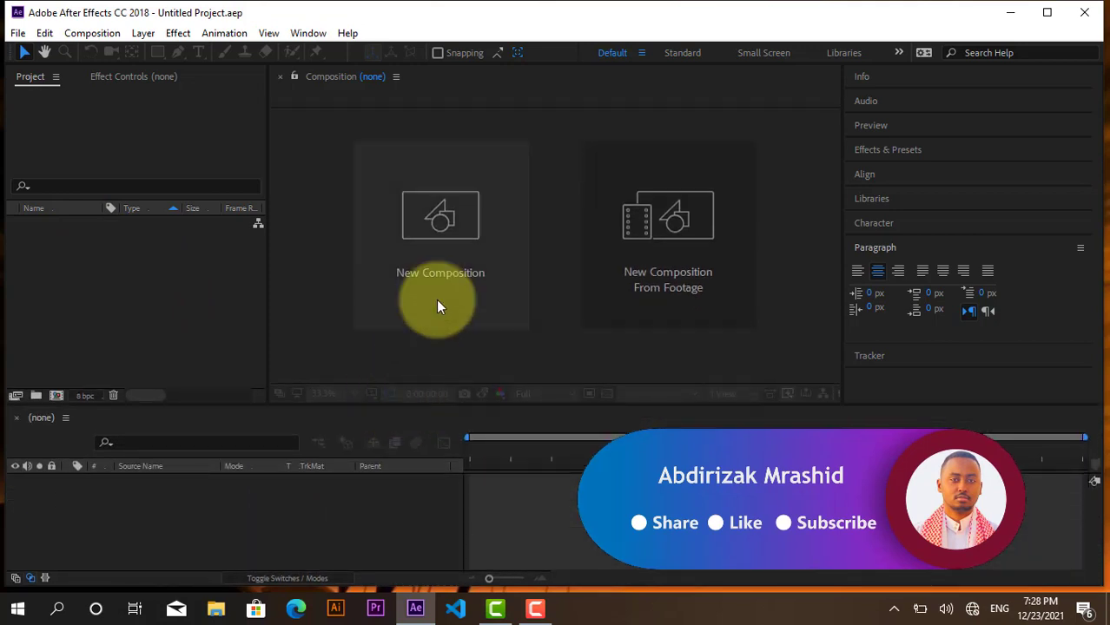
Create Comp 1 at 1920 width with a white FFFFFF background and 0;00;10;00 duration.
{"action": "left_click", "coordinate": [434, 274]}
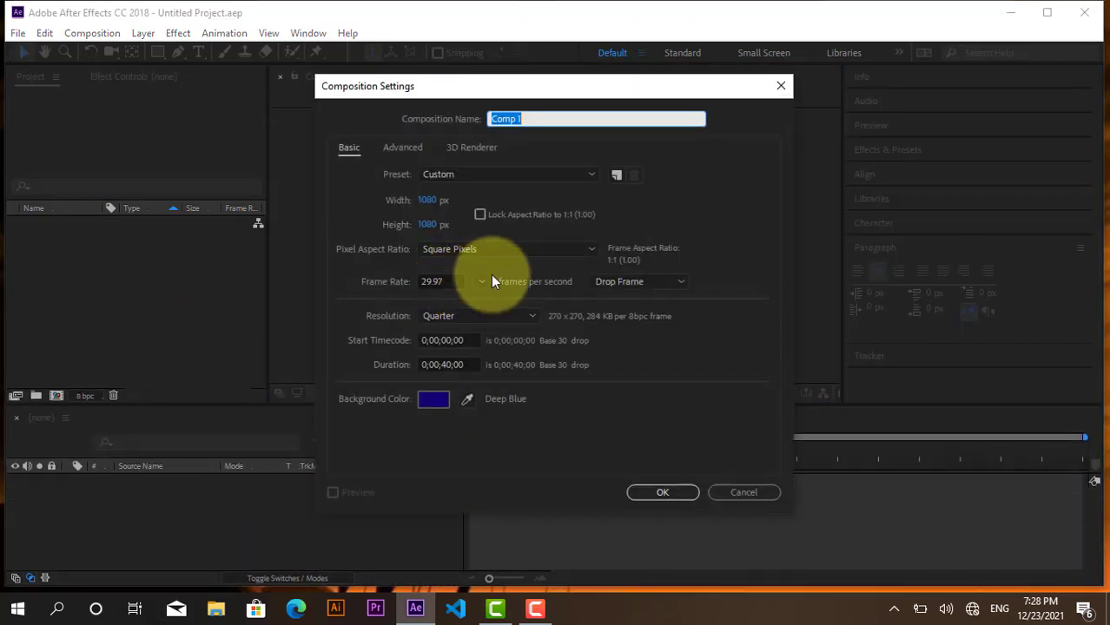
{"action": "left_click", "coordinate": [430, 200]}
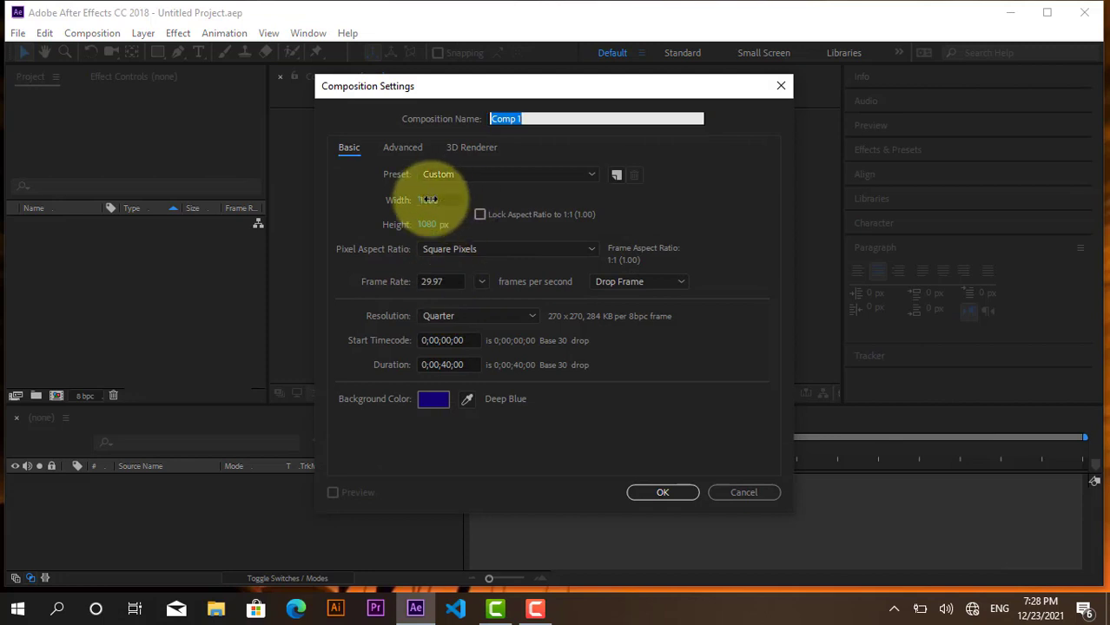
{"action": "type", "text": "192"}
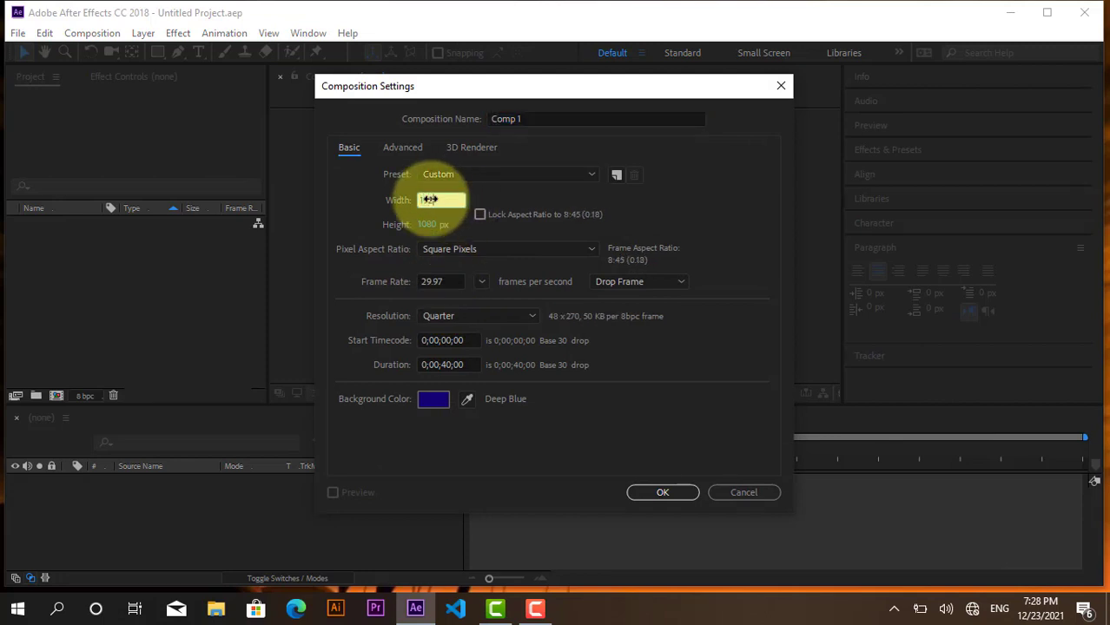
{"action": "type", "text": "0"}
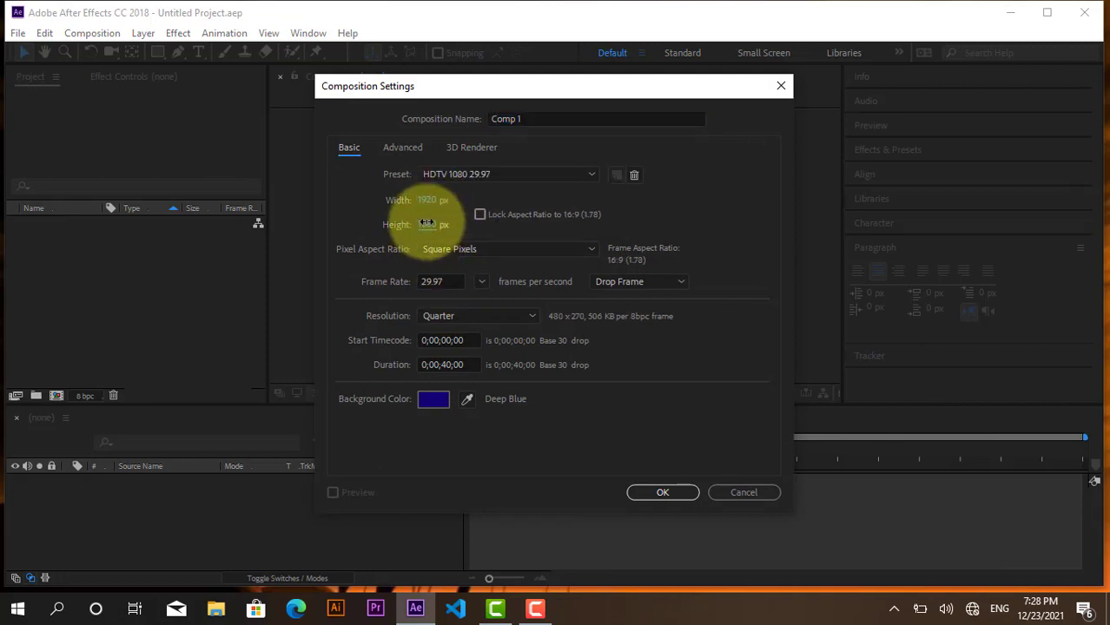
{"action": "left_click", "coordinate": [430, 224]}
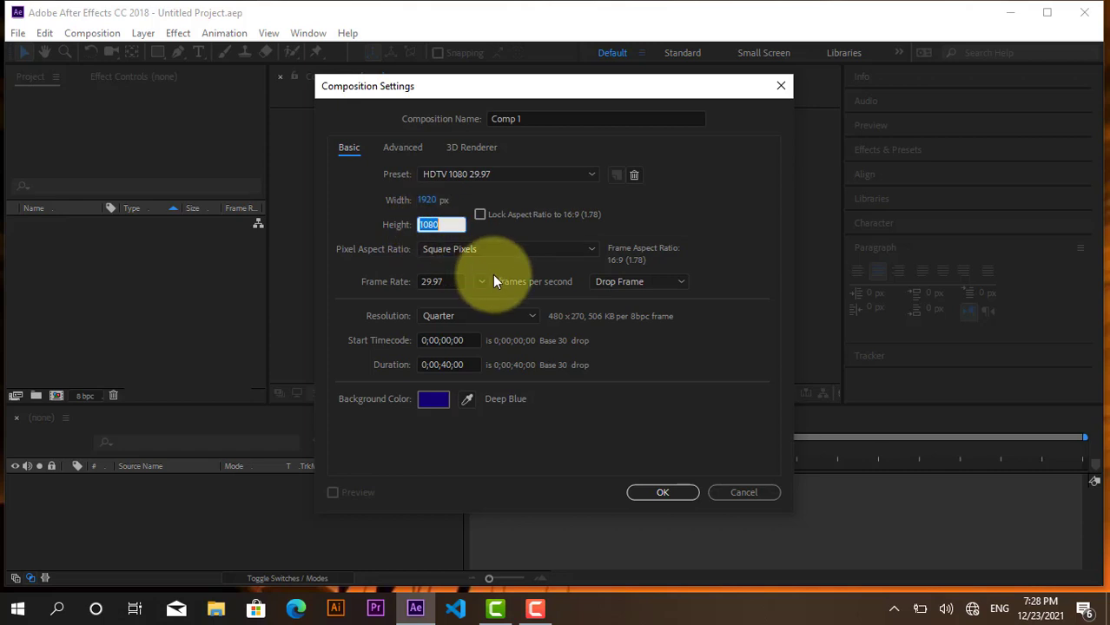
{"action": "left_click", "coordinate": [437, 400]}
{"action": "left_click", "coordinate": [805, 475]}
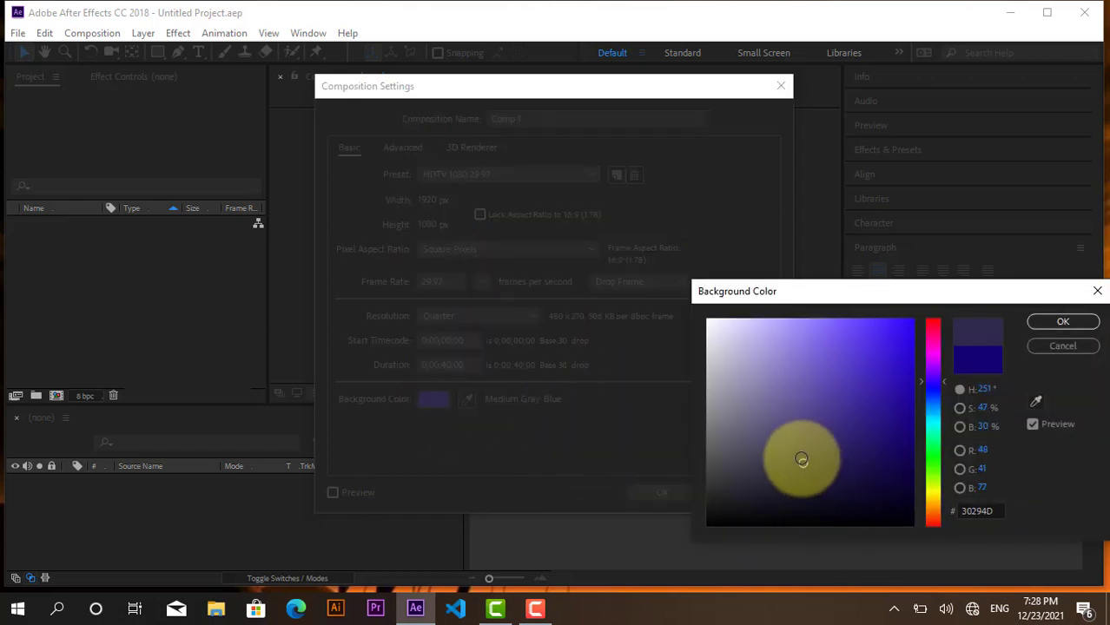
{"action": "left_click_drag", "start_coordinate": [806, 475], "coordinate": [698, 278]}
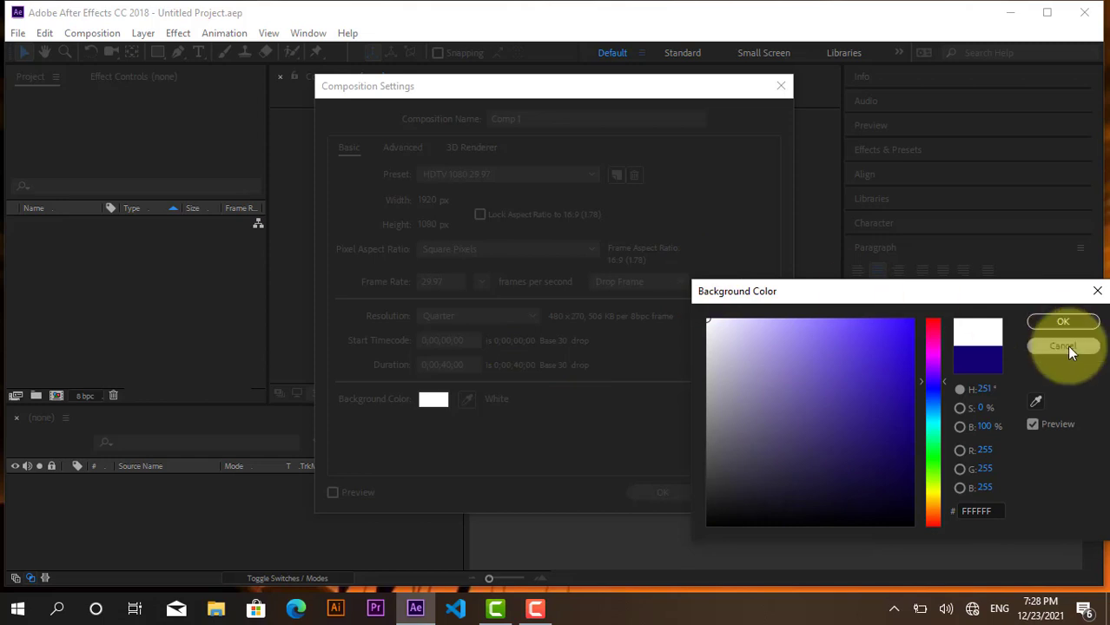
{"action": "left_click", "coordinate": [1056, 323]}
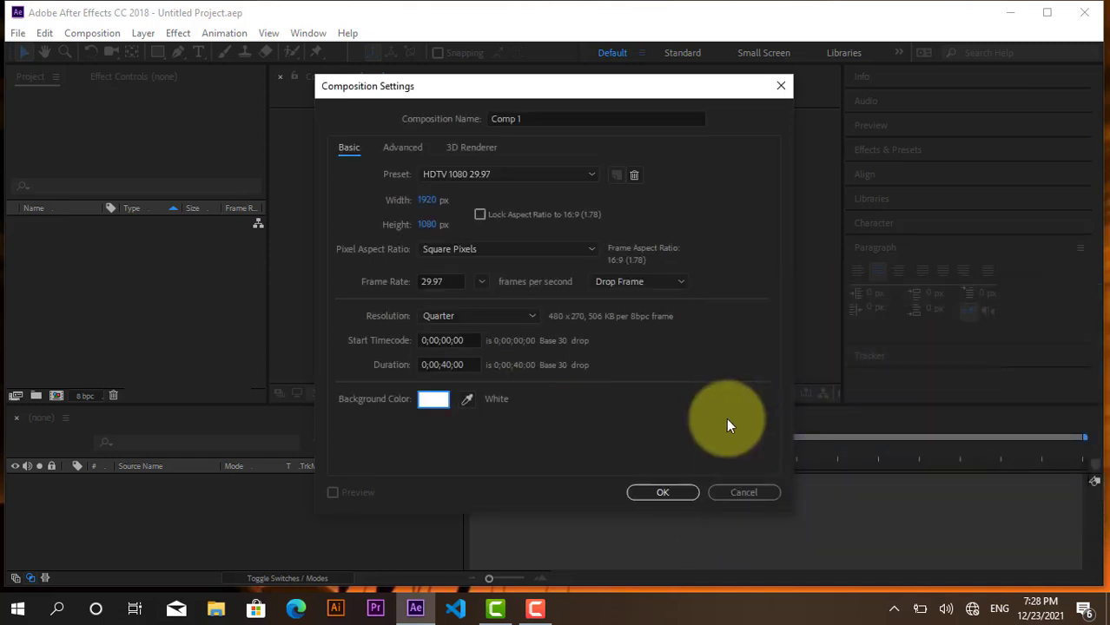
{"action": "left_click", "coordinate": [448, 365]}
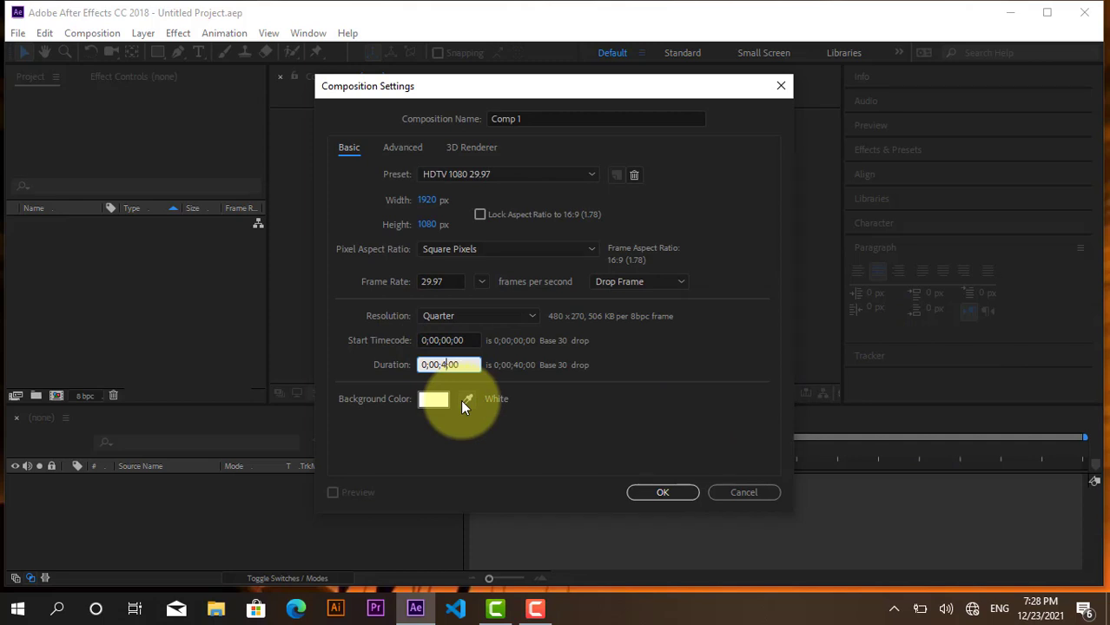
{"action": "type", "text": "10;00"}
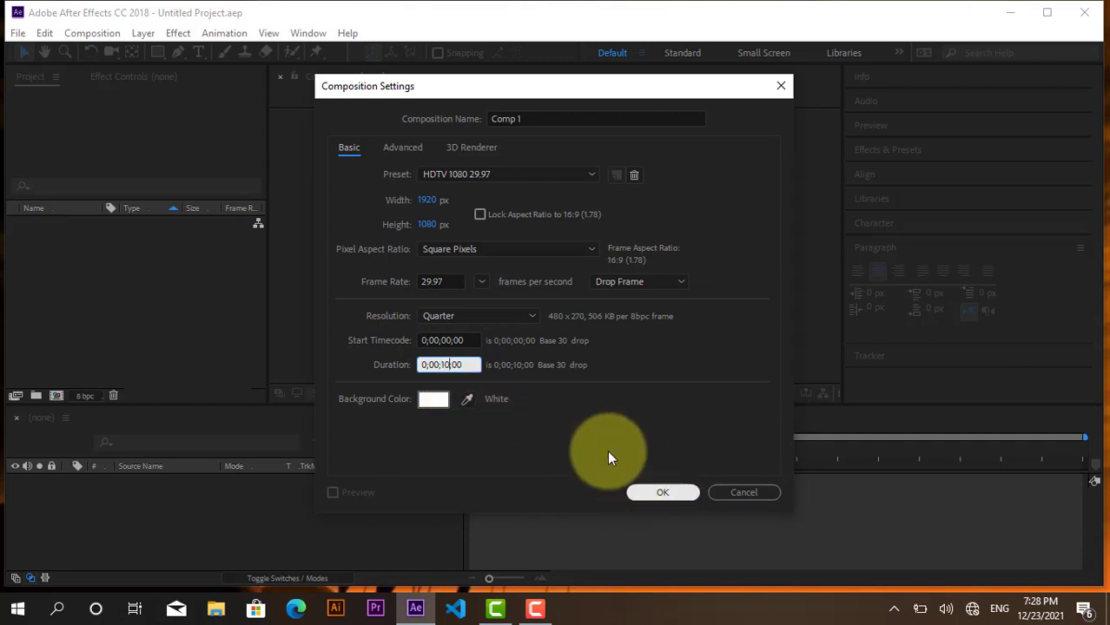
{"action": "left_click", "coordinate": [664, 493]}
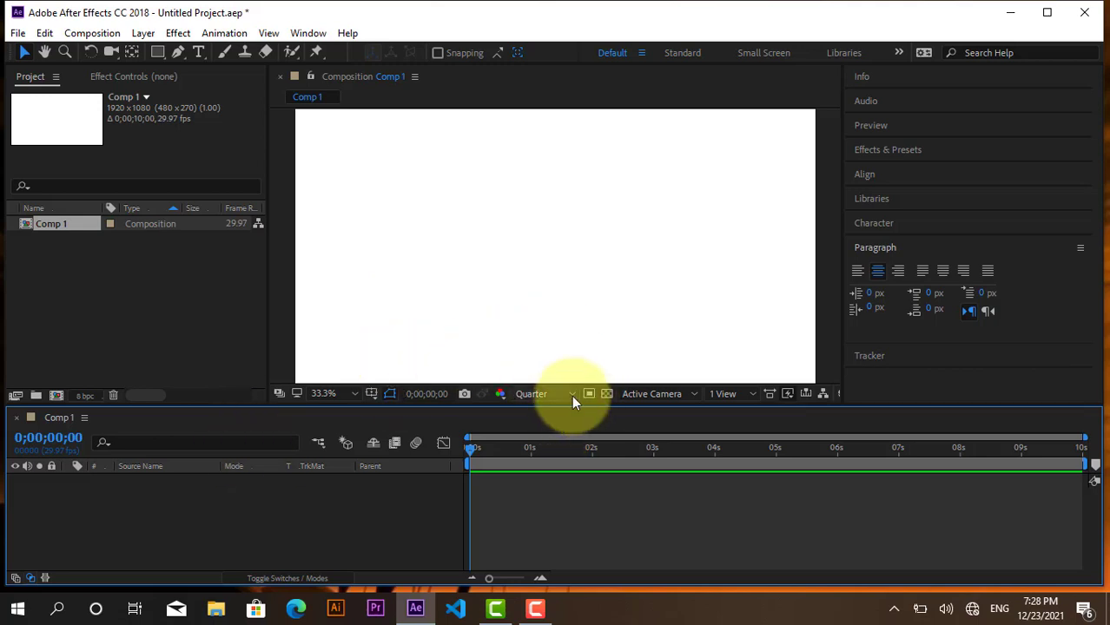
Import note1.ai from the Desktop as Composition - Retain Layer Sizes.
{"action": "left_click", "coordinate": [122, 326]}
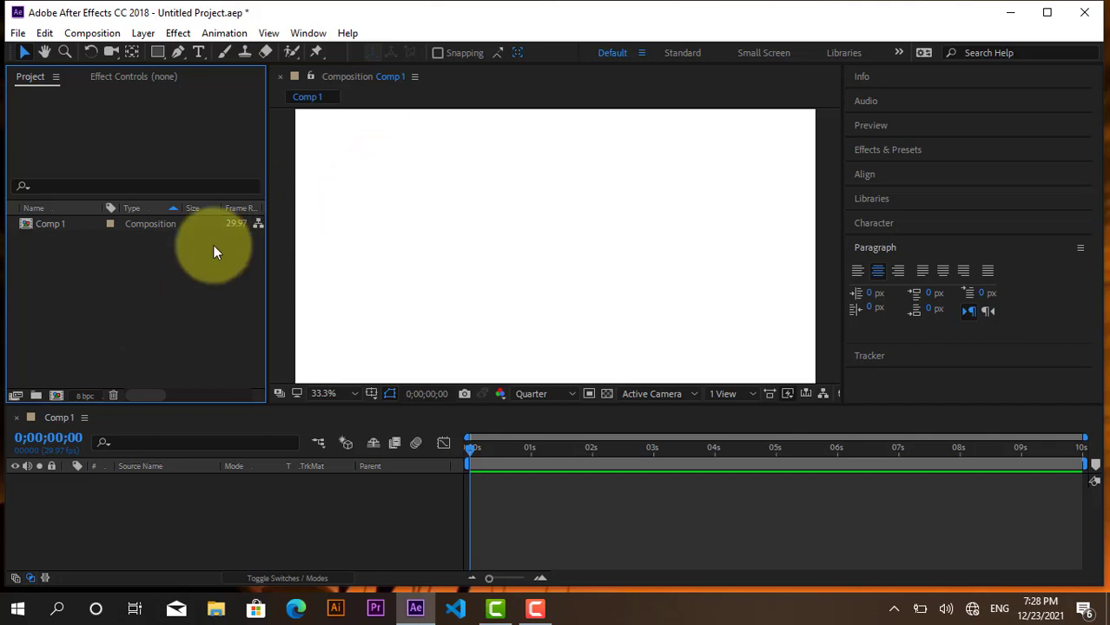
{"action": "double_click", "coordinate": [129, 296]}
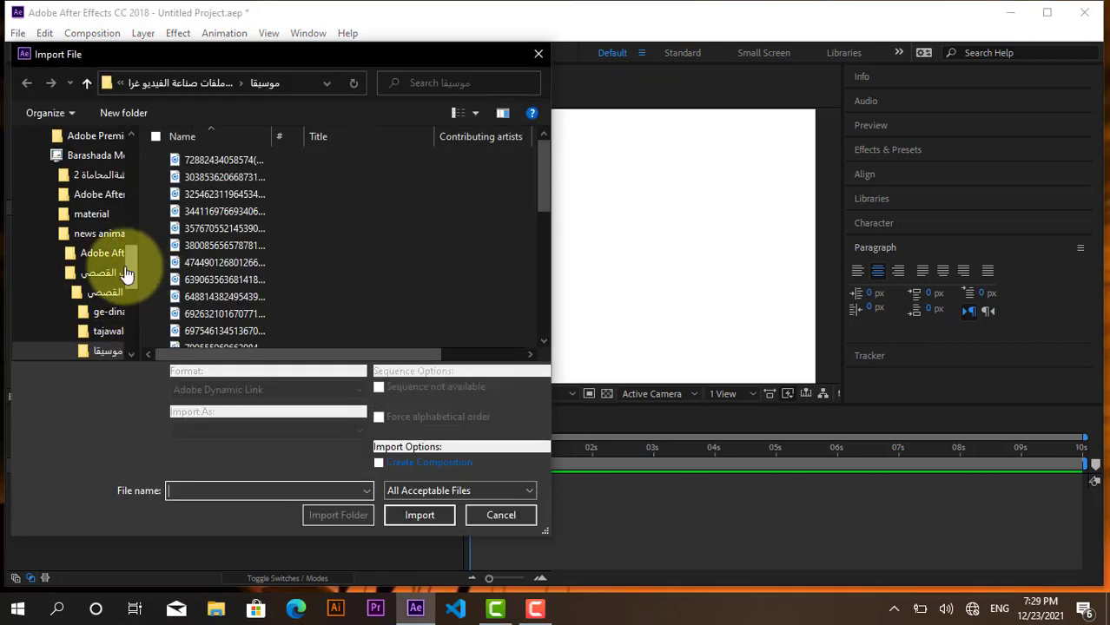
{"action": "left_click_drag", "start_coordinate": [128, 270], "coordinate": [122, 167]}
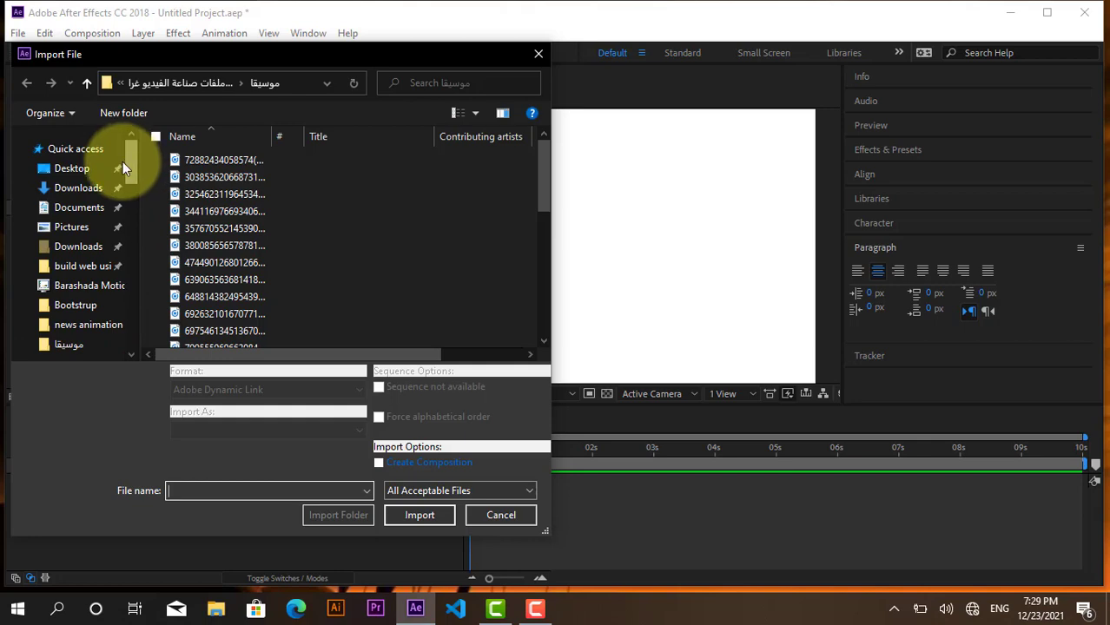
{"action": "left_click", "coordinate": [73, 168]}
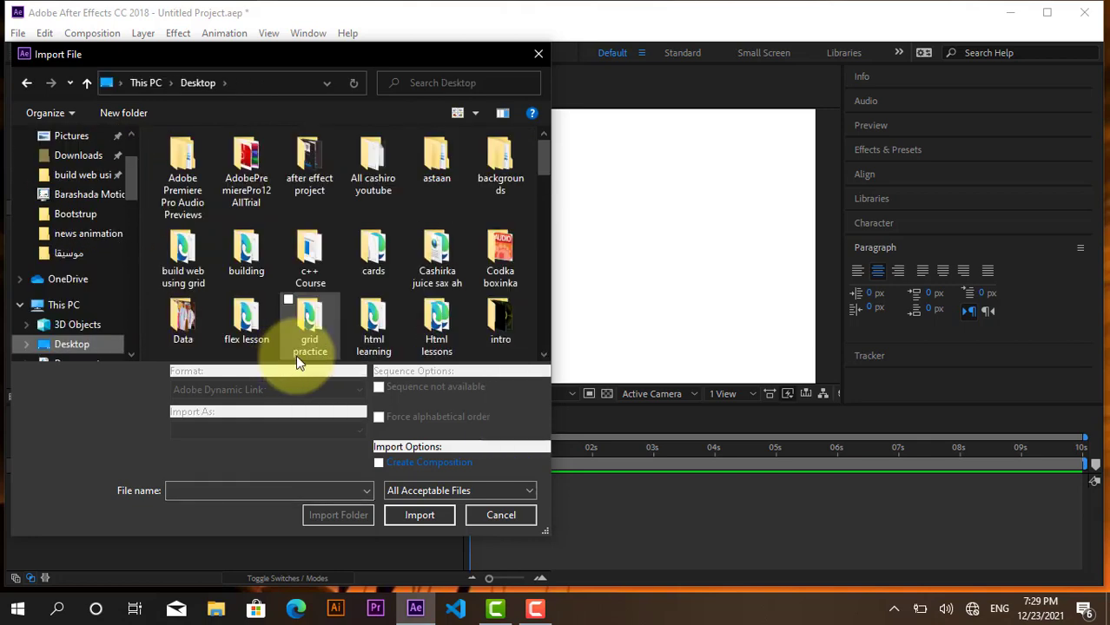
{"action": "left_click_drag", "start_coordinate": [545, 165], "coordinate": [557, 366]}
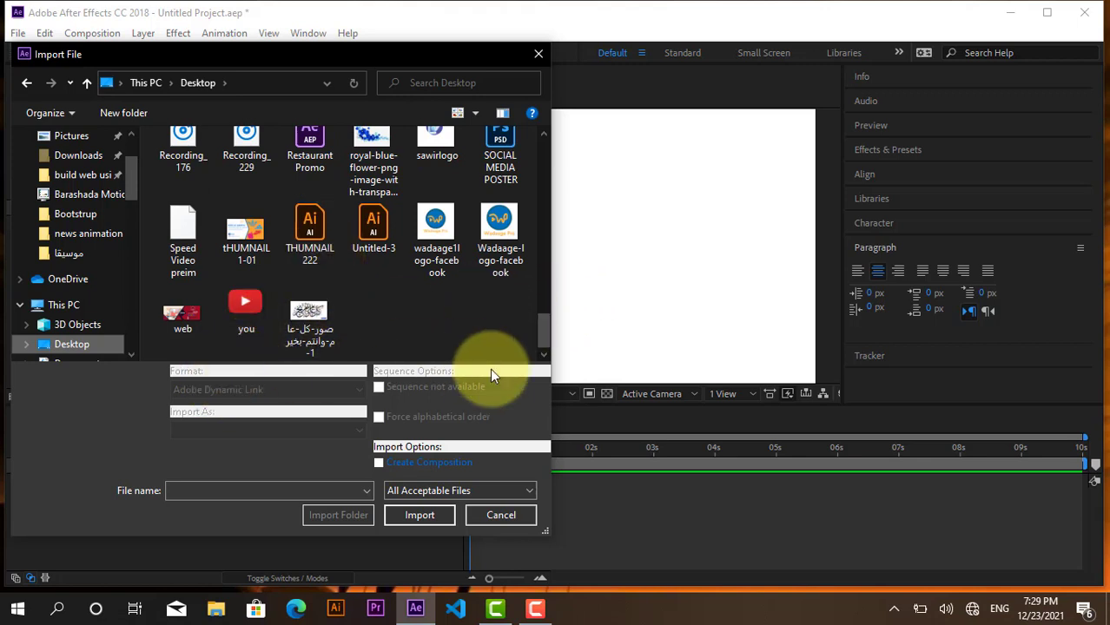
{"action": "left_click_drag", "start_coordinate": [537, 332], "coordinate": [537, 300]}
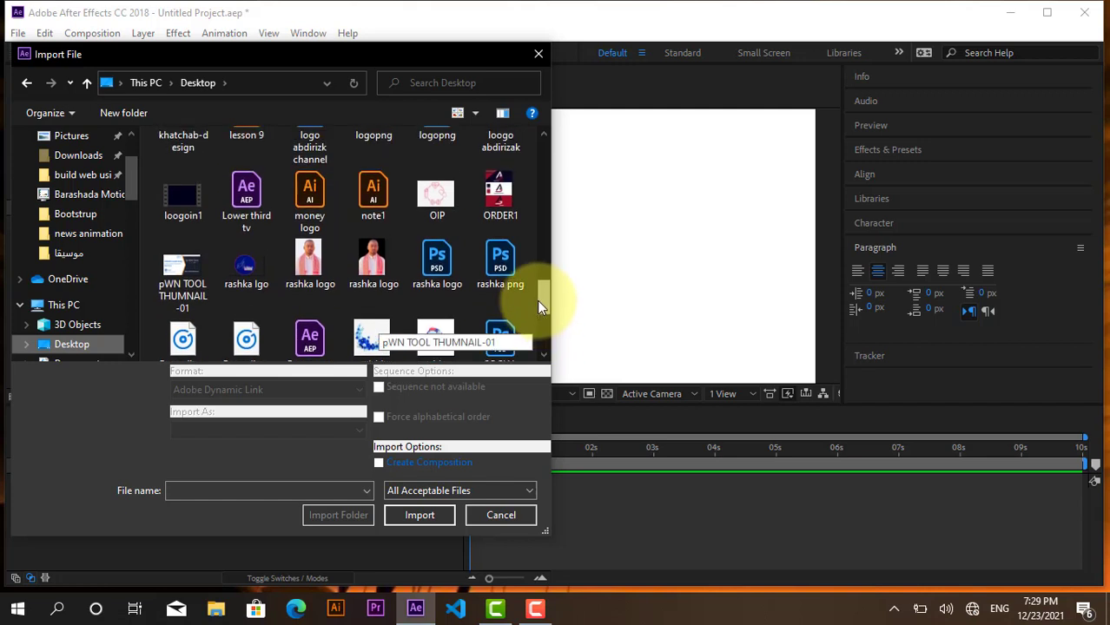
{"action": "left_click", "coordinate": [367, 208]}
{"action": "left_click", "coordinate": [317, 432]}
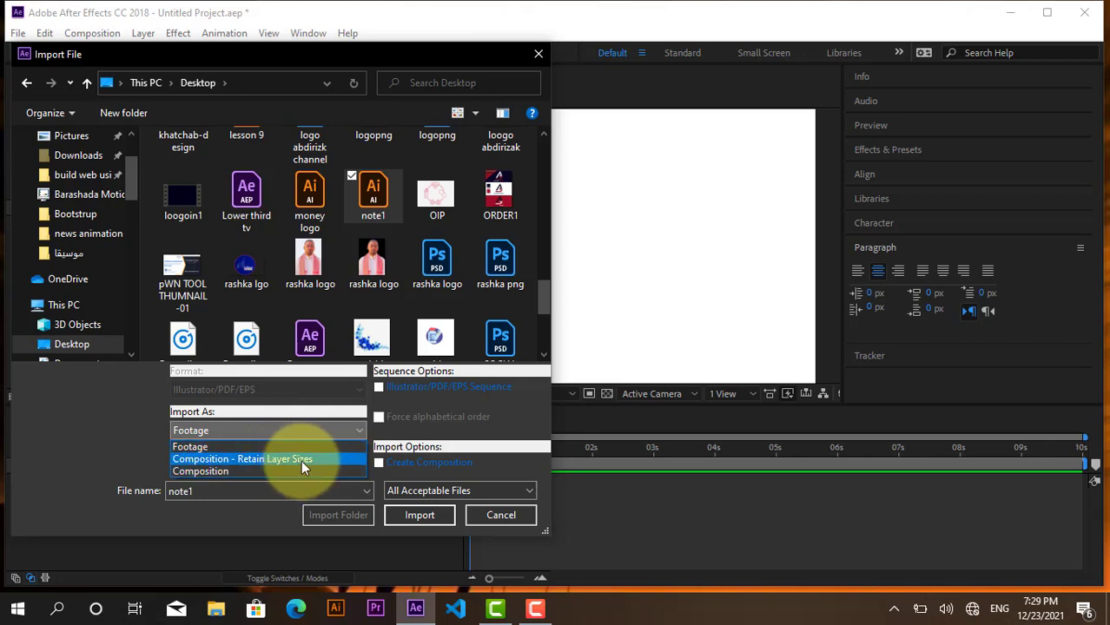
{"action": "left_click", "coordinate": [300, 460]}
{"action": "left_click", "coordinate": [416, 521]}
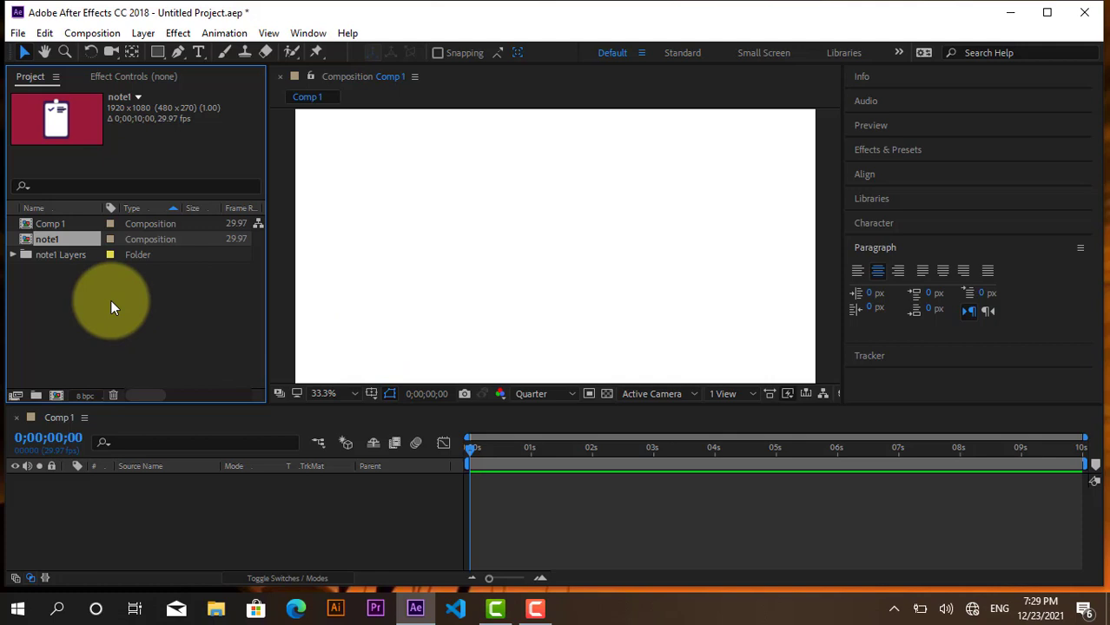
Create a project folder named 'All layers'.
{"action": "left_click", "coordinate": [112, 302]}
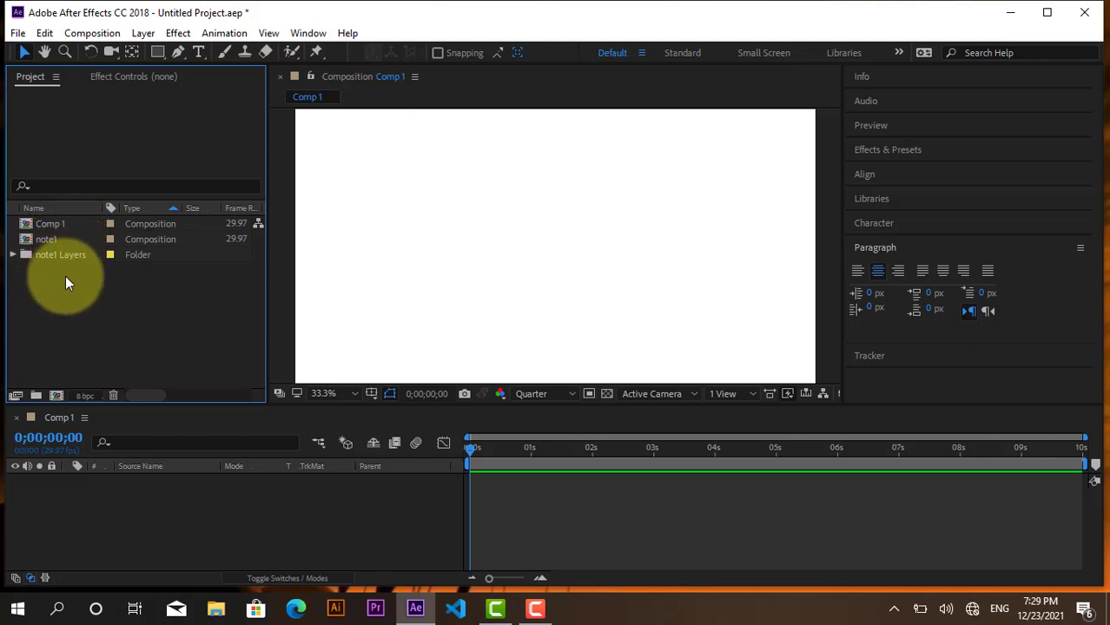
{"action": "left_click", "coordinate": [48, 238]}
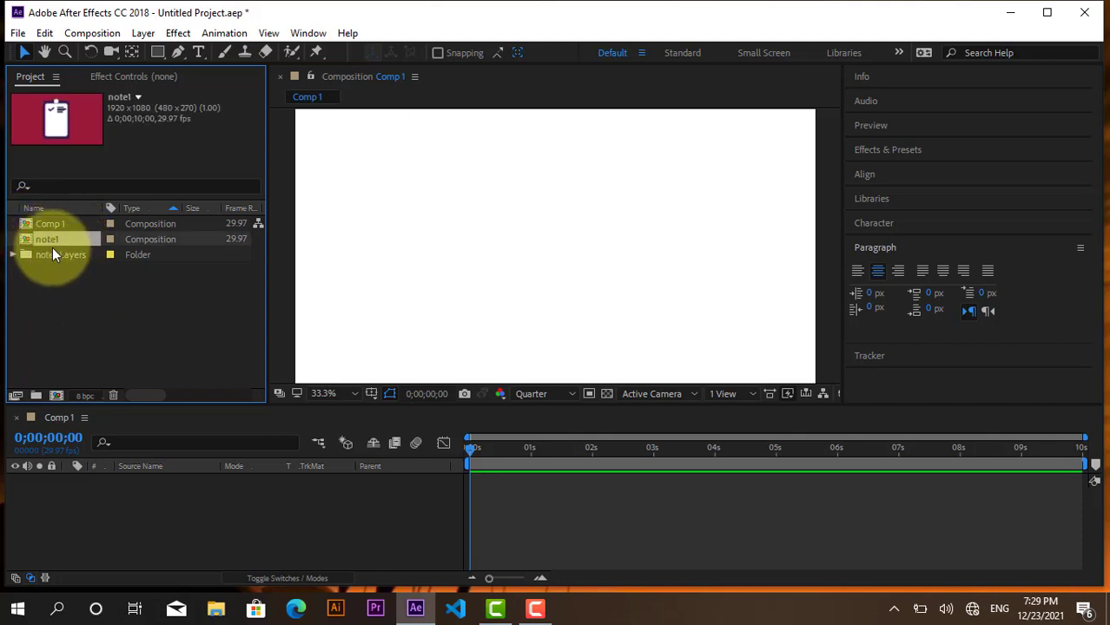
{"action": "left_click", "coordinate": [71, 286]}
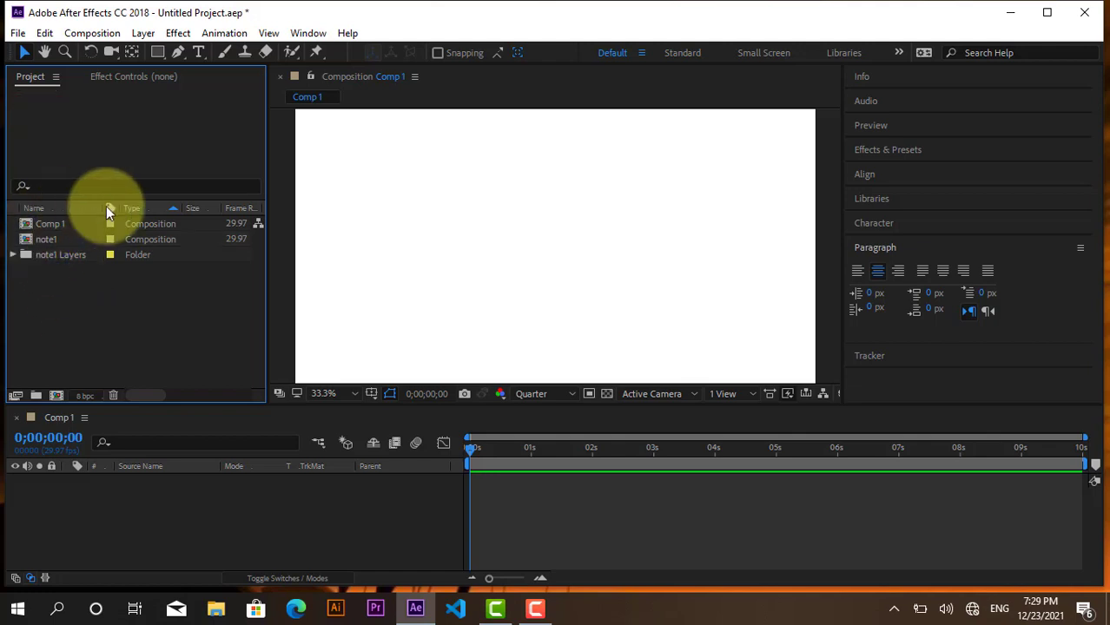
{"action": "left_click", "coordinate": [36, 397]}
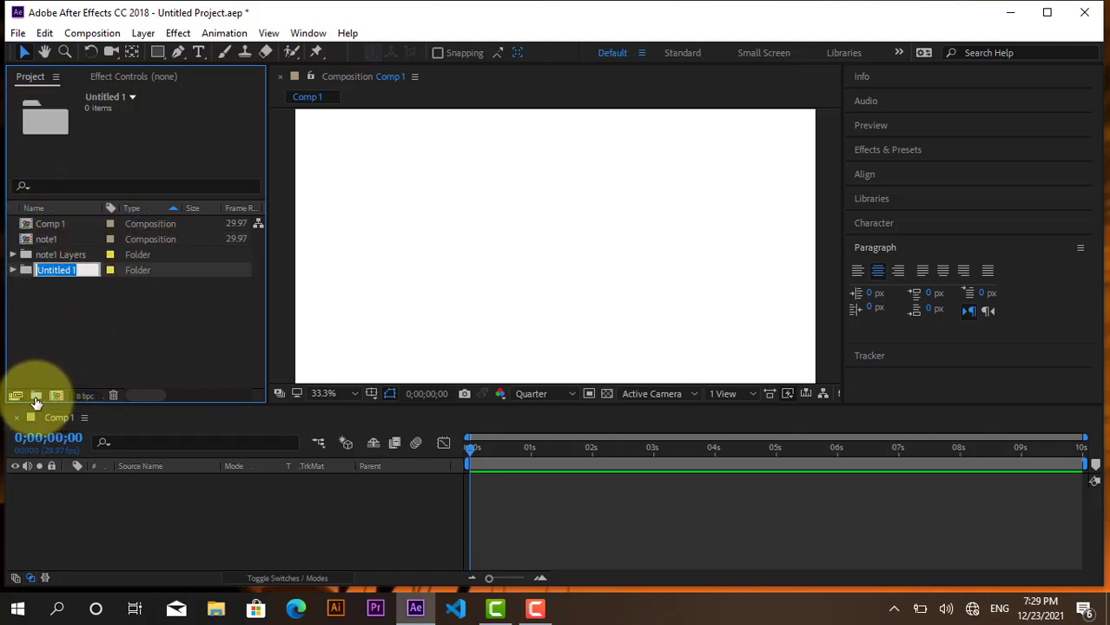
{"action": "key", "text": "BackSpace"}
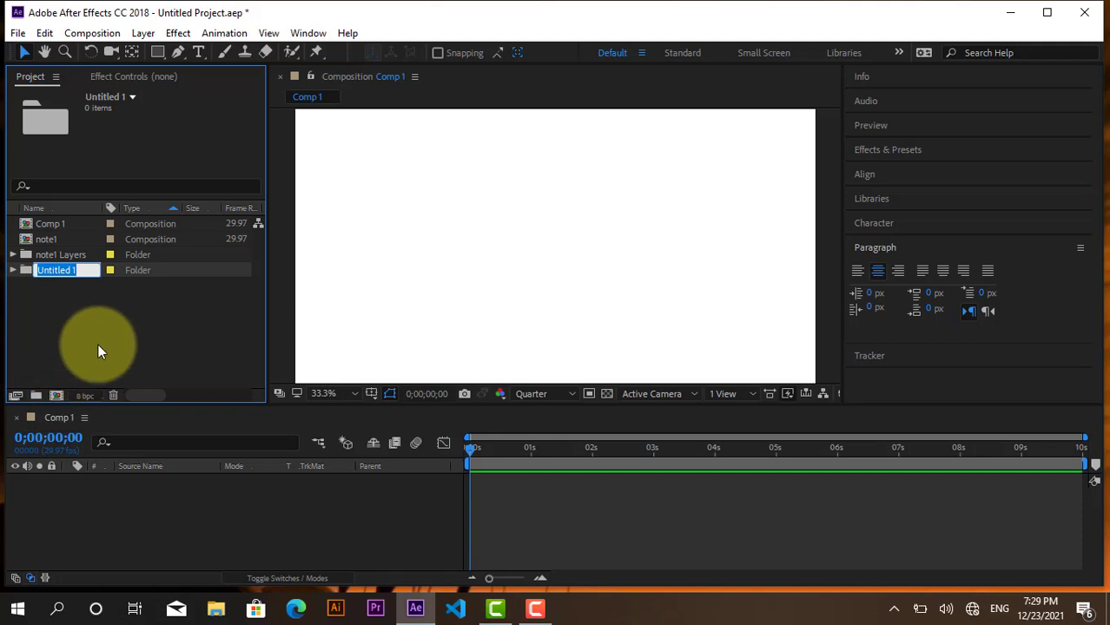
{"action": "type", "text": "Al"}
{"action": "type", "text": "l laye"}
{"action": "type", "text": "rs"}
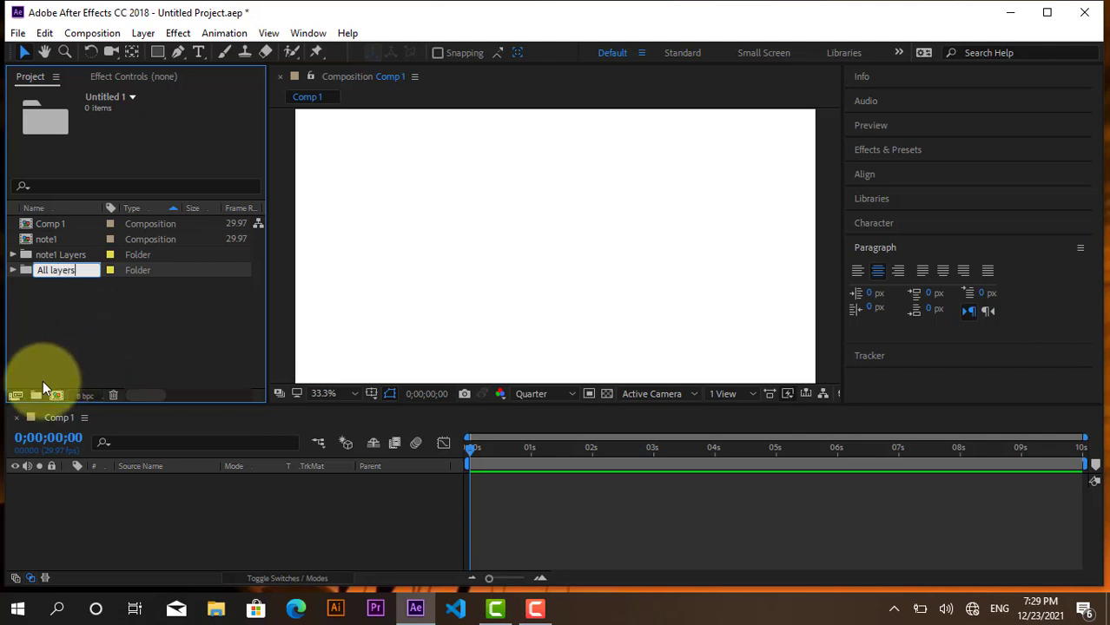
{"action": "left_click", "coordinate": [35, 396]}
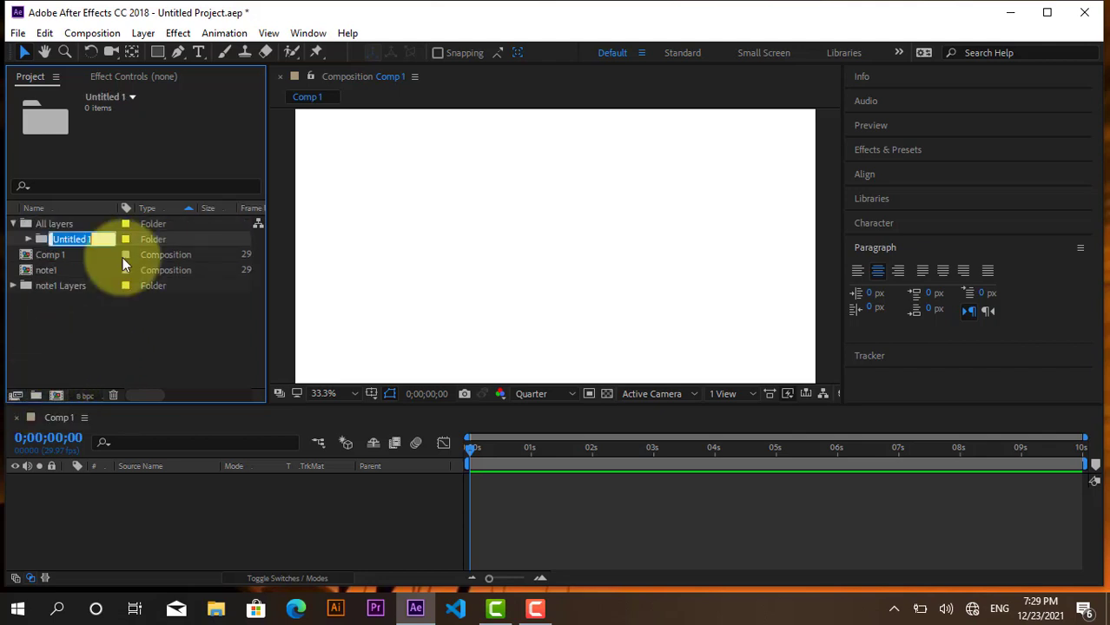
{"action": "left_click", "coordinate": [86, 329]}
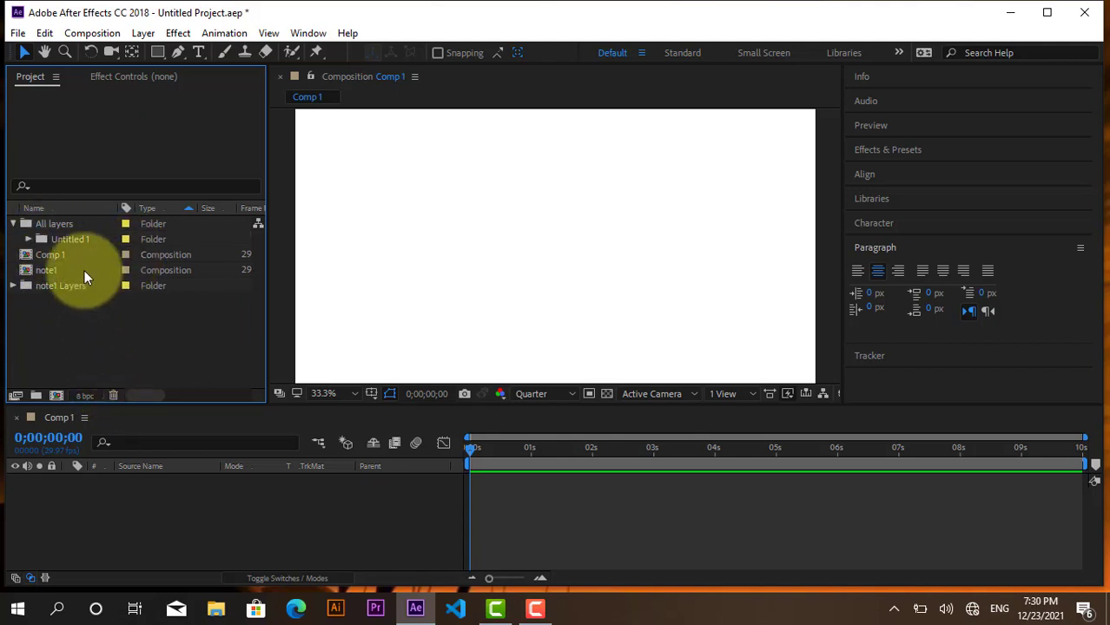
Delete the extra Untitled 1 folder and add a folder named 'All comp'.
{"action": "left_click", "coordinate": [57, 239]}
{"action": "left_click", "coordinate": [113, 396]}
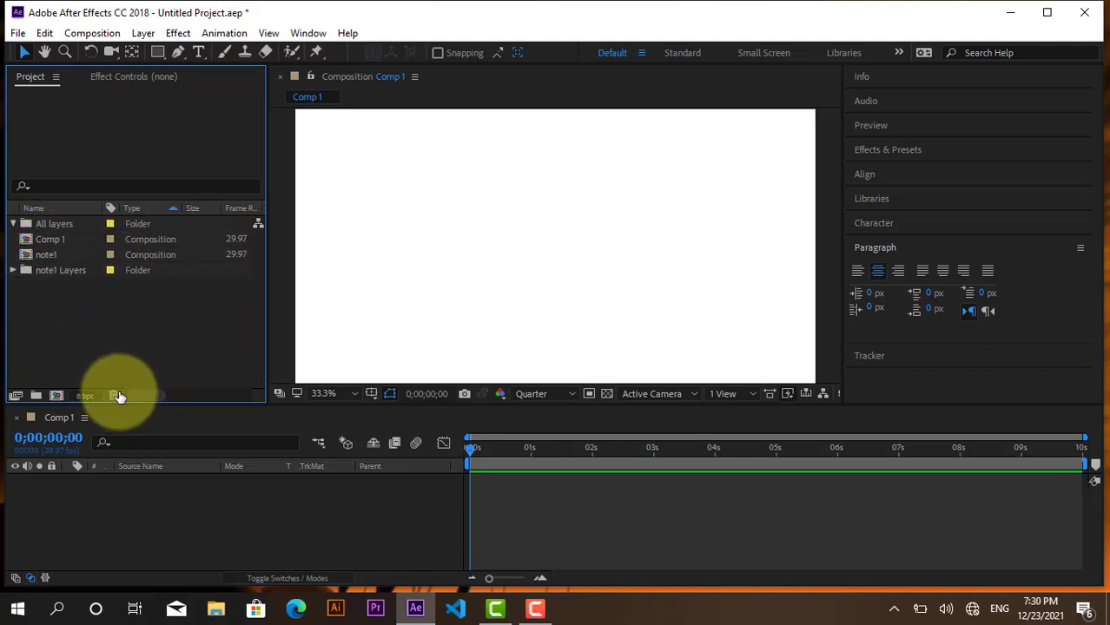
{"action": "left_click", "coordinate": [39, 396]}
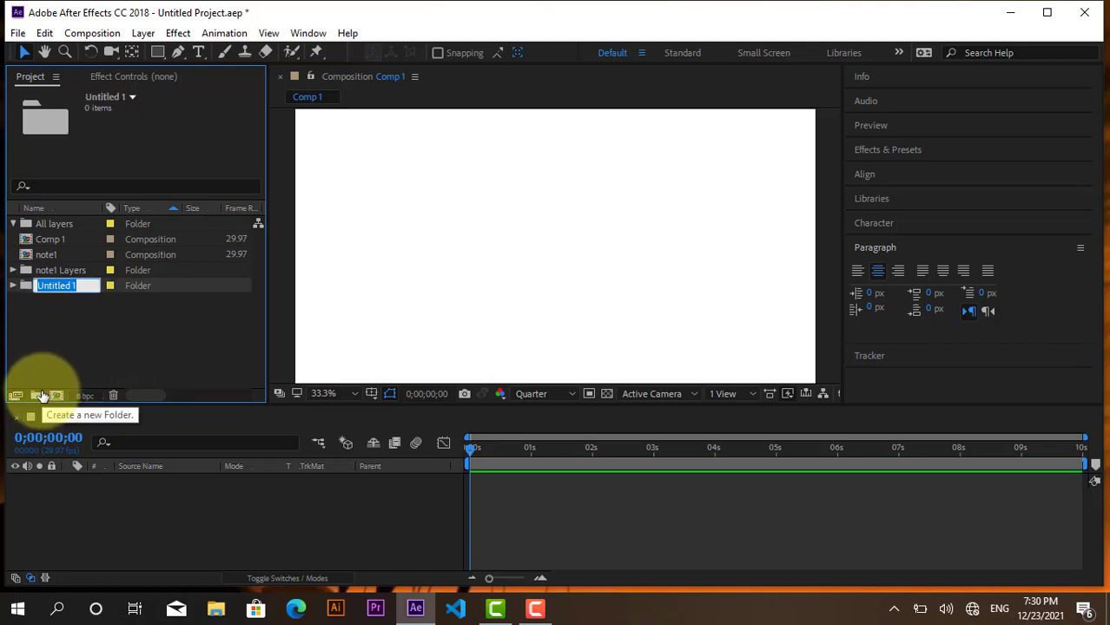
{"action": "type", "text": "All comp"}
{"action": "left_click", "coordinate": [122, 325]}
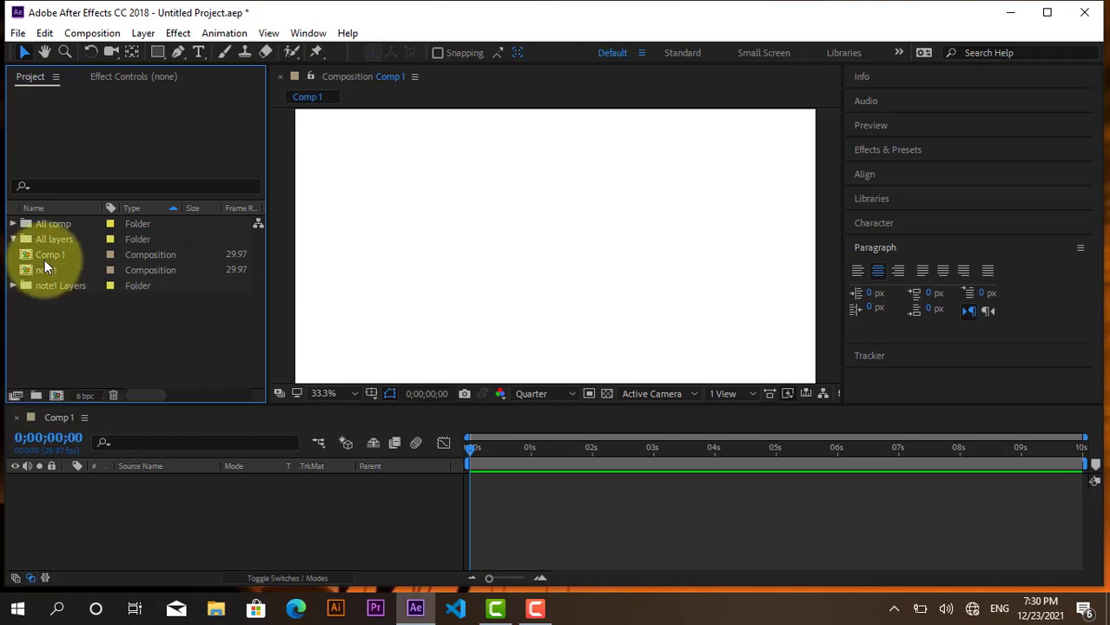
{"action": "left_click", "coordinate": [51, 256]}
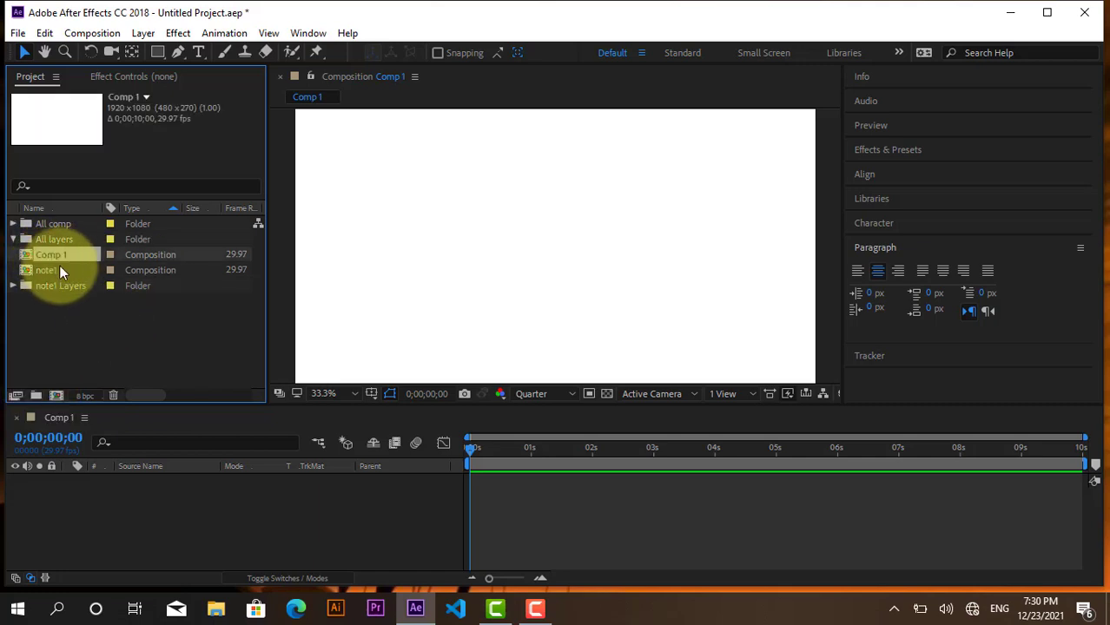
Add the note1 composition as a layer in Comp 1.
{"action": "left_click_drag", "start_coordinate": [48, 273], "coordinate": [204, 539]}
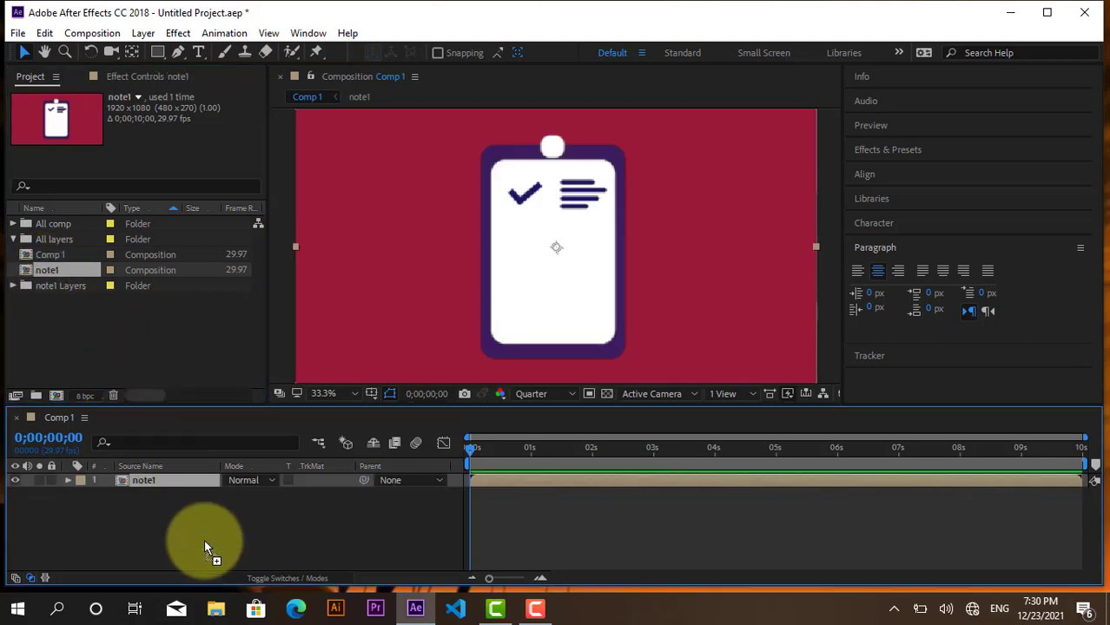
{"action": "left_click", "coordinate": [102, 341]}
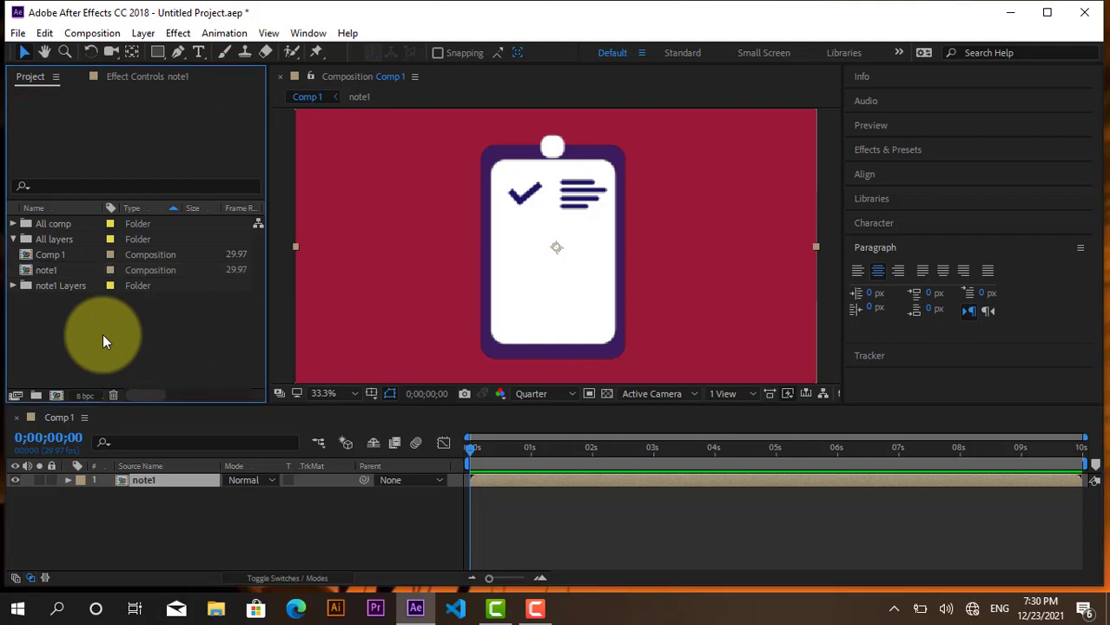
{"action": "left_click", "coordinate": [54, 256]}
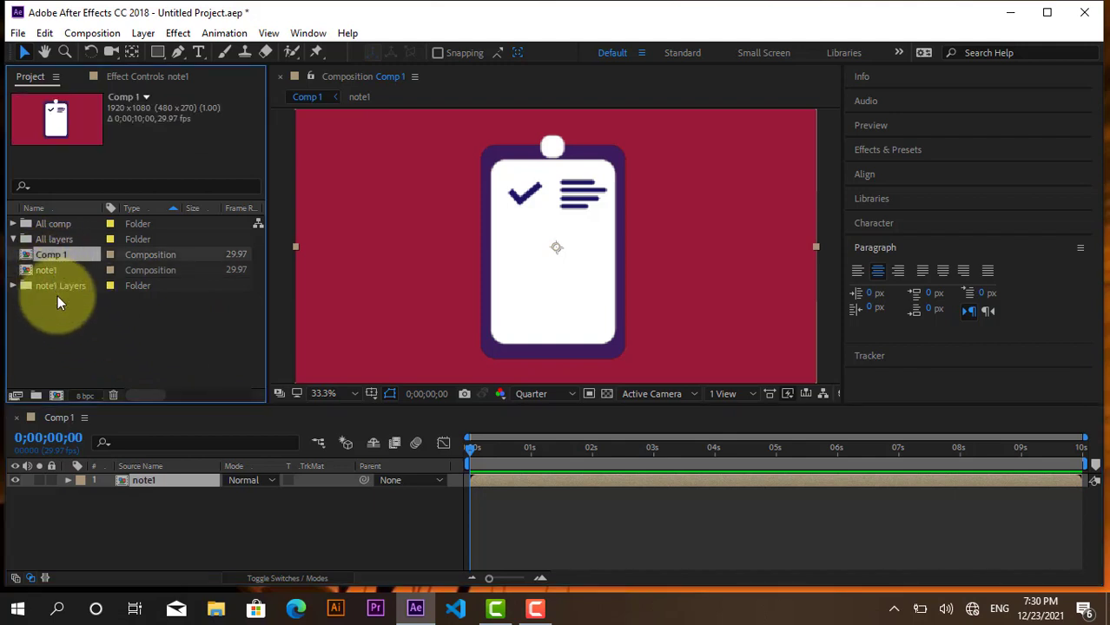
{"action": "left_click", "coordinate": [66, 328]}
Move note1 into the All comp folder and note1 Layers into All layers.
{"action": "left_click_drag", "start_coordinate": [44, 267], "coordinate": [42, 224]}
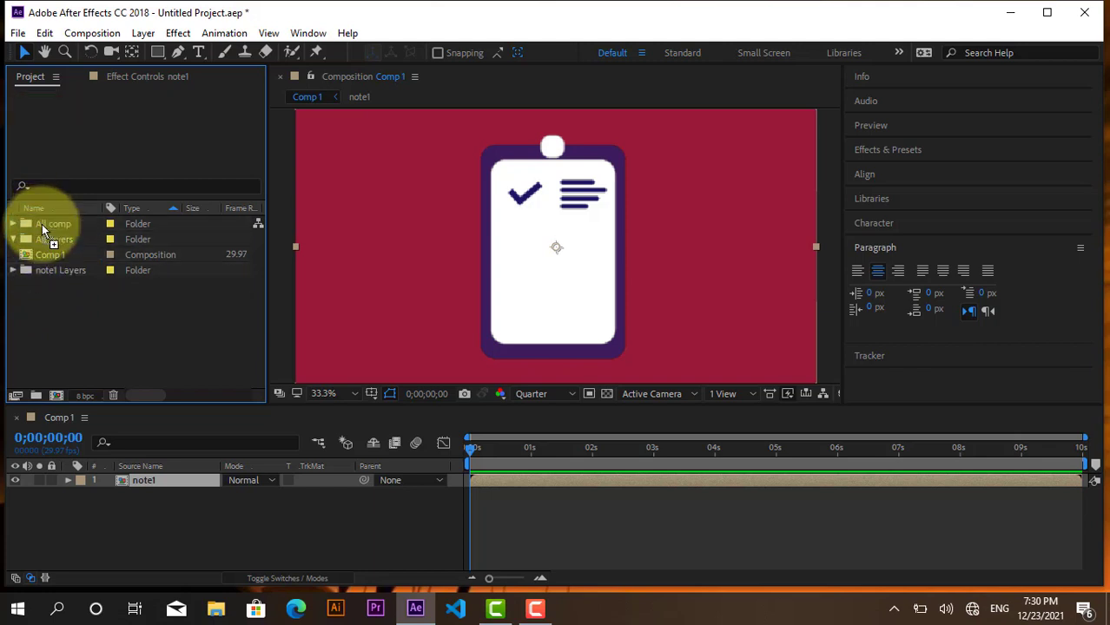
{"action": "left_click", "coordinate": [46, 270]}
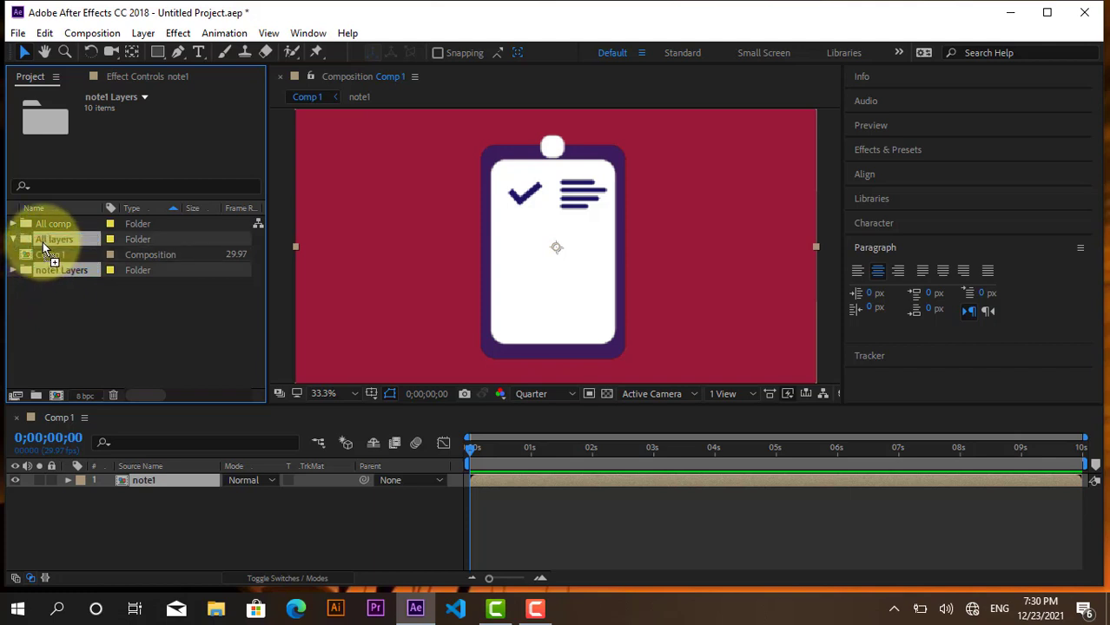
{"action": "left_click_drag", "start_coordinate": [45, 270], "coordinate": [39, 242]}
{"action": "left_click", "coordinate": [13, 239]}
{"action": "left_click", "coordinate": [64, 306]}
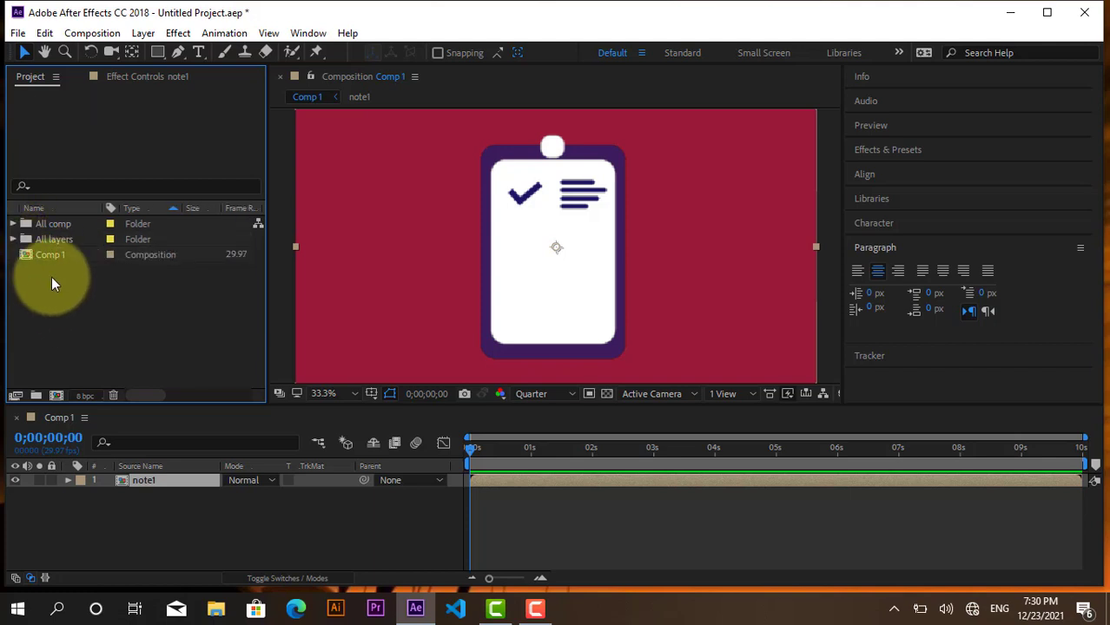
{"action": "left_click", "coordinate": [51, 255]}
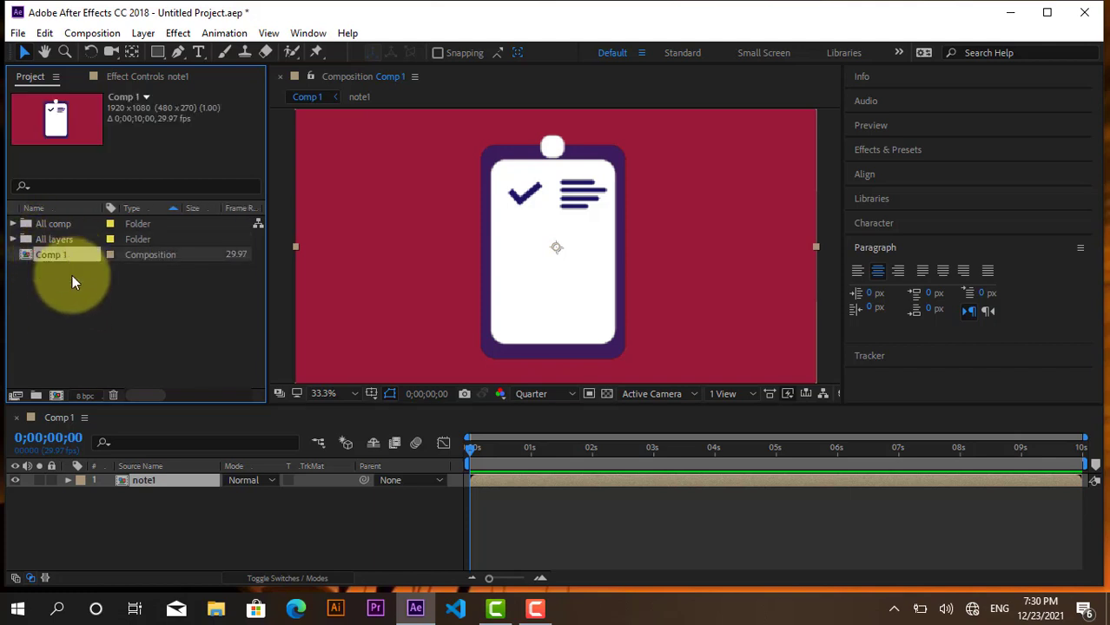
{"action": "left_click", "coordinate": [85, 310]}
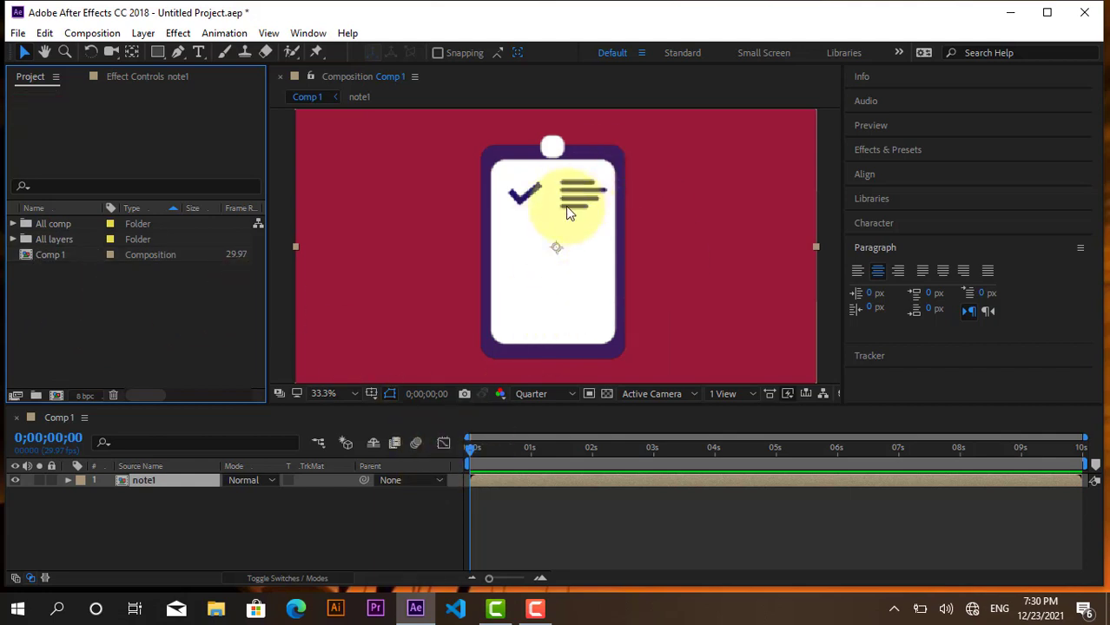
{"action": "left_click", "coordinate": [307, 517]}
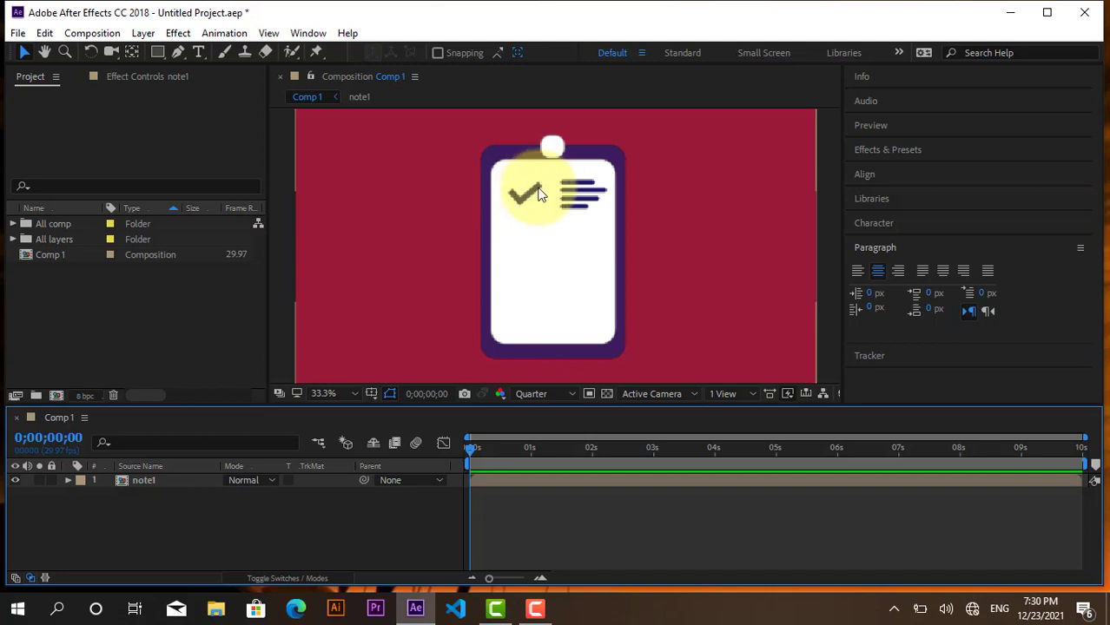
{"action": "left_click", "coordinate": [452, 287]}
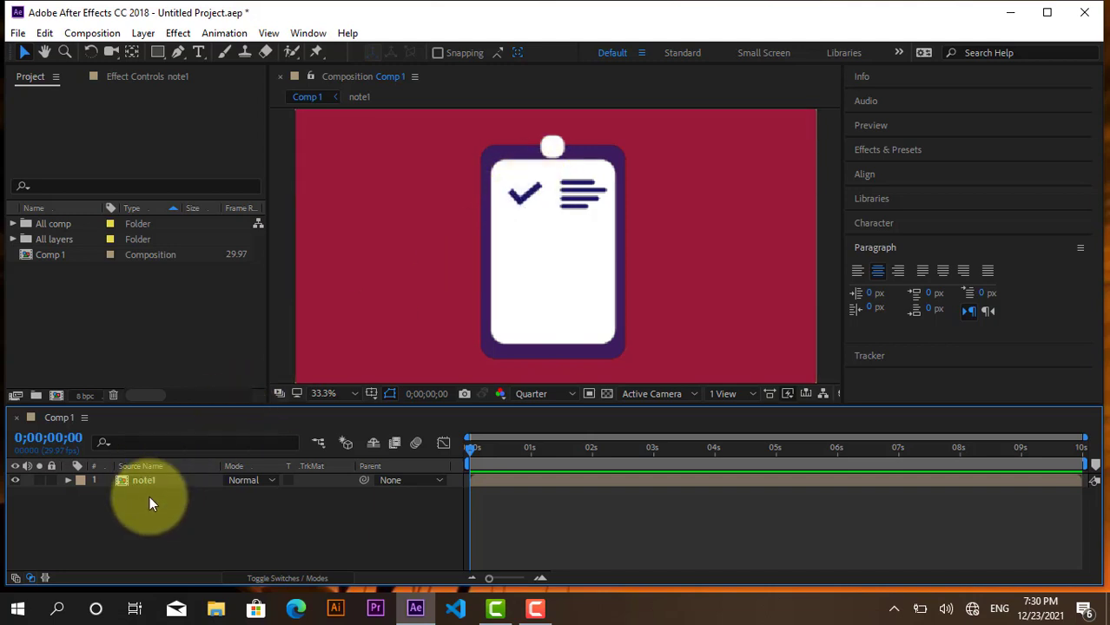
Open the note1 precomp and drag the checkmark, Layer 5, above Layer 8.
{"action": "double_click", "coordinate": [142, 479]}
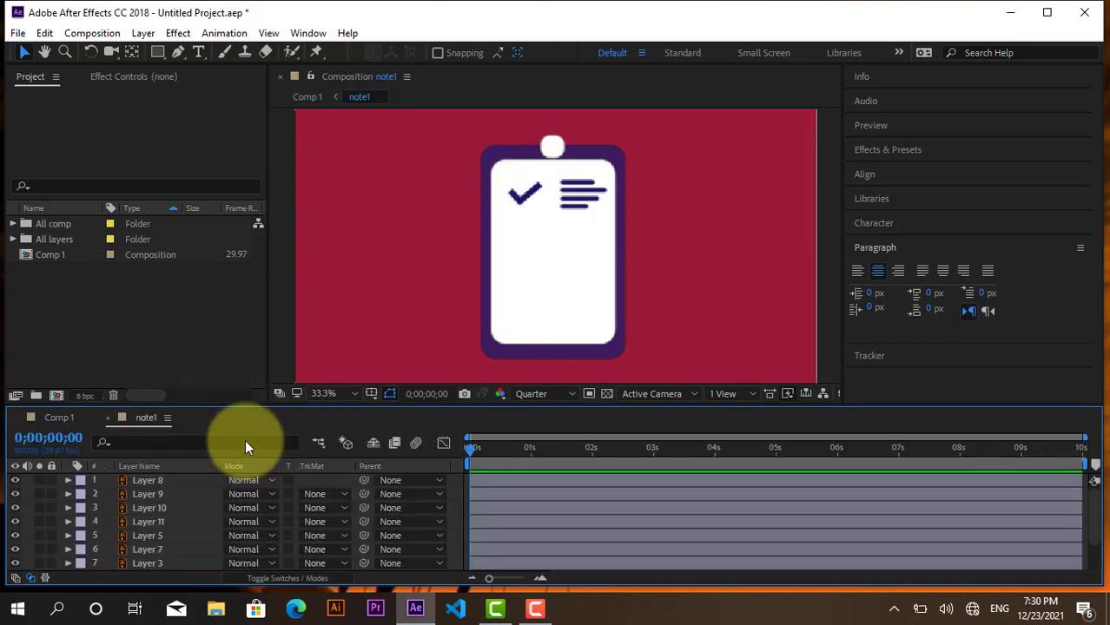
{"action": "left_click", "coordinate": [141, 482]}
{"action": "left_click", "coordinate": [141, 494]}
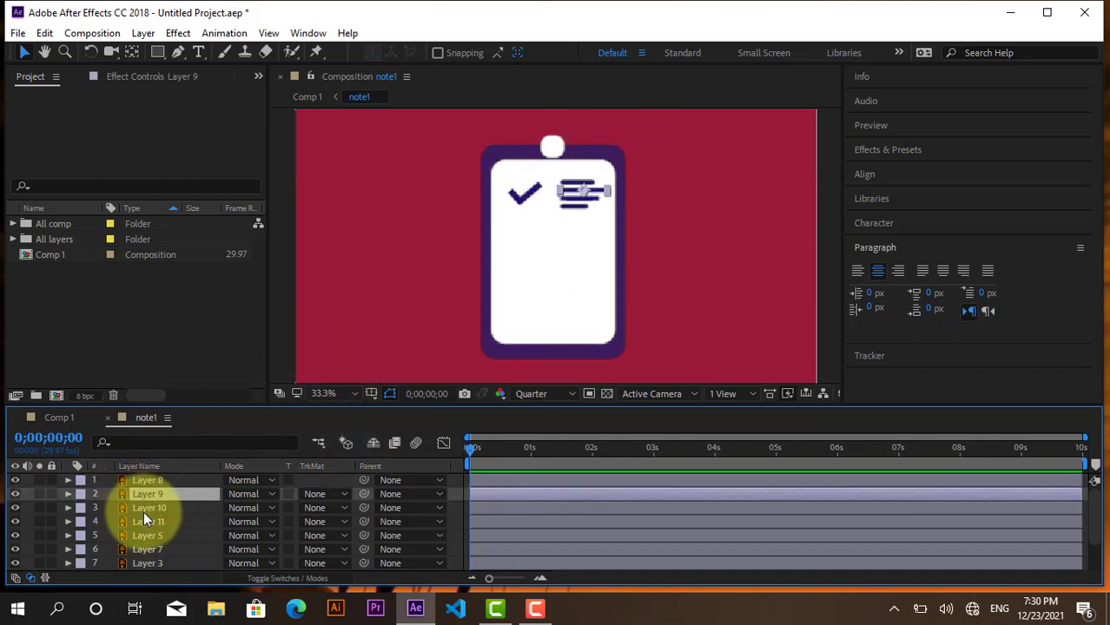
{"action": "left_click", "coordinate": [143, 512]}
{"action": "left_click", "coordinate": [144, 521]}
{"action": "left_click", "coordinate": [144, 534]}
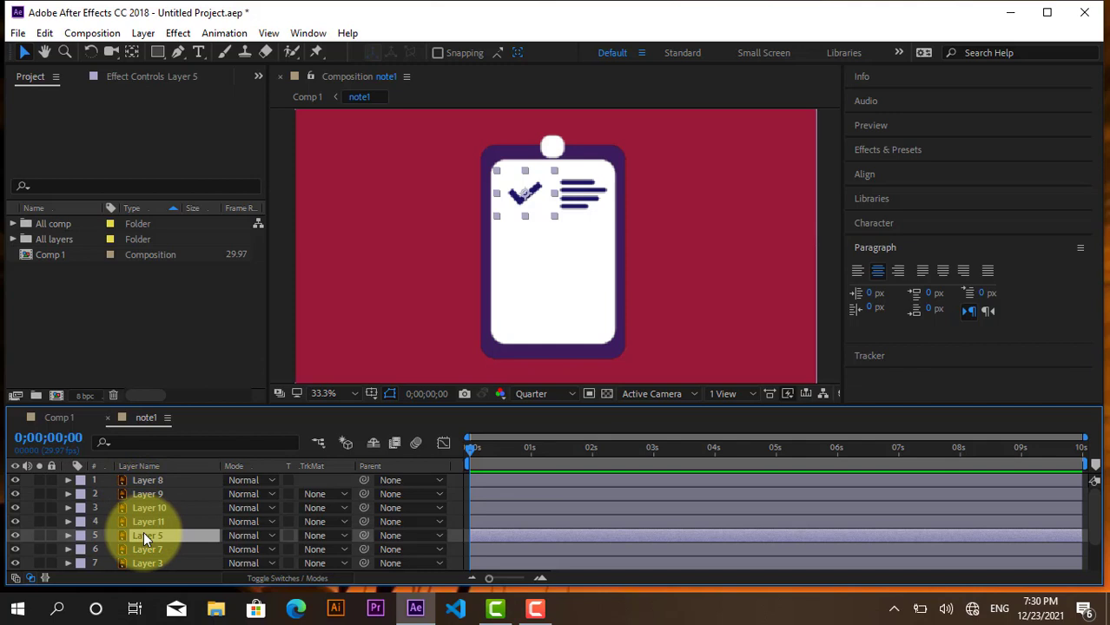
{"action": "left_click_drag", "start_coordinate": [143, 536], "coordinate": [148, 474]}
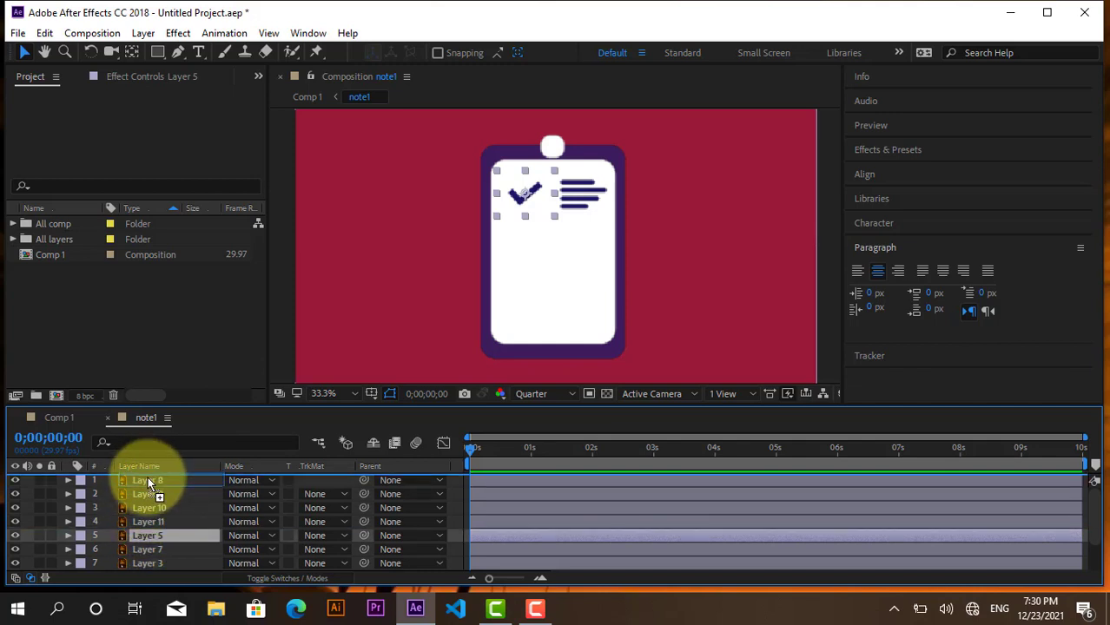
{"action": "left_click_drag", "start_coordinate": [148, 473], "coordinate": [149, 475]}
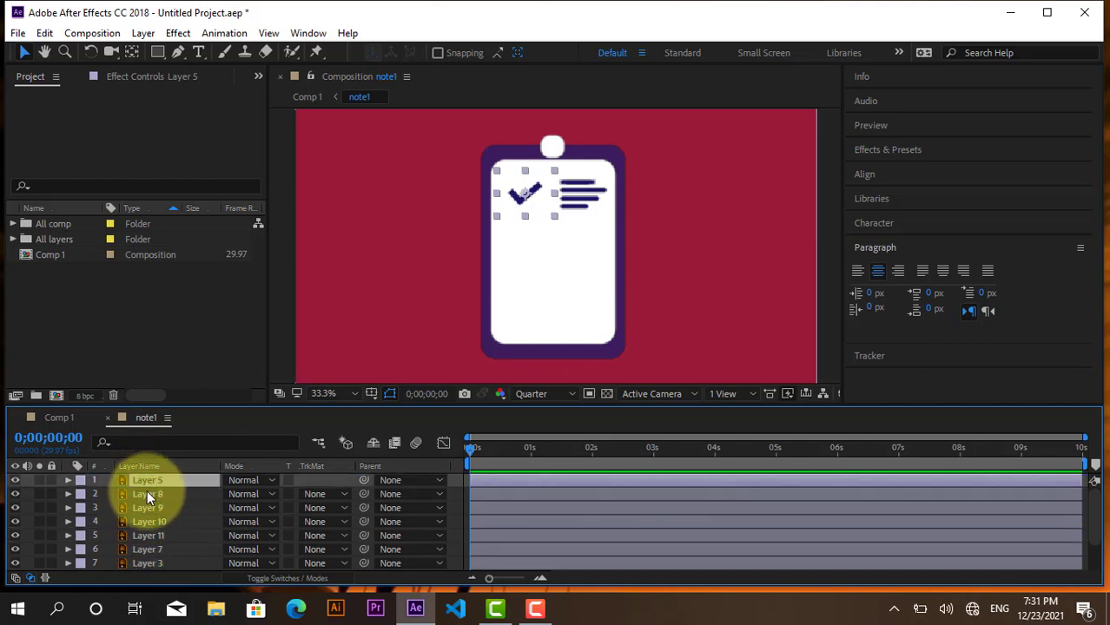
Give the checkmark layer, Layer 5, a Peach label.
{"action": "left_click", "coordinate": [16, 480]}
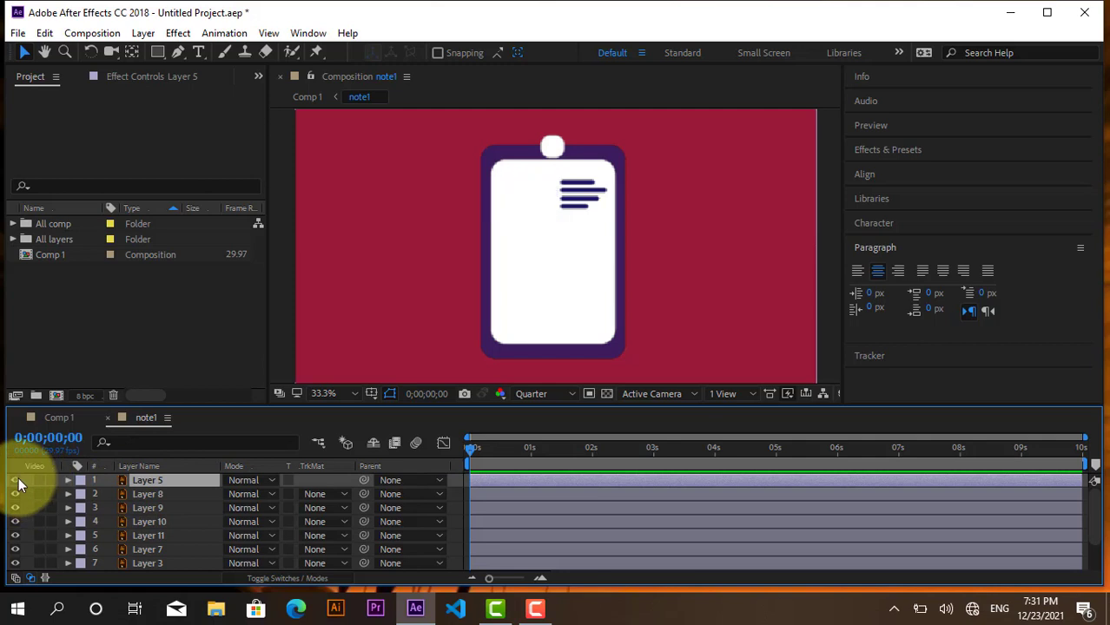
{"action": "left_click", "coordinate": [15, 480]}
{"action": "left_click", "coordinate": [142, 494]}
{"action": "left_click", "coordinate": [141, 481]}
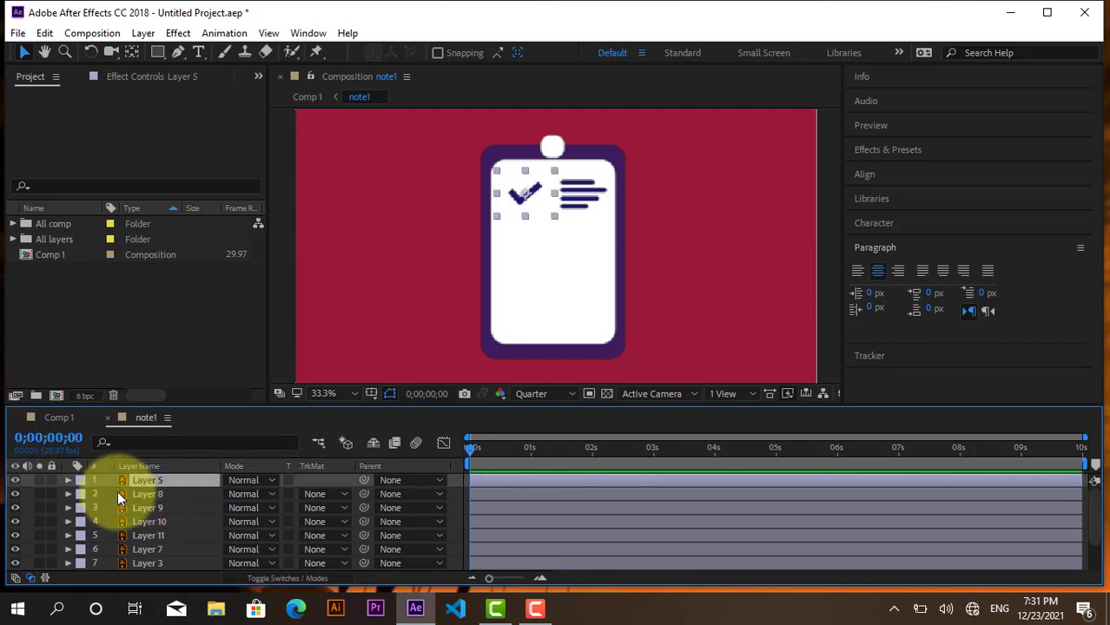
{"action": "left_click", "coordinate": [80, 480]}
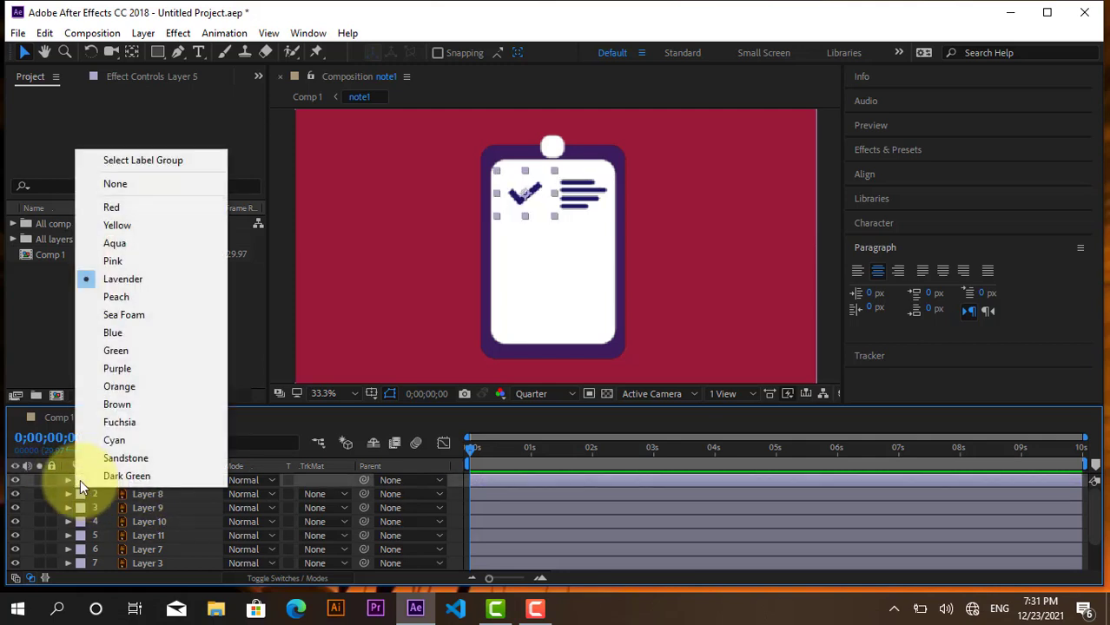
{"action": "left_click", "coordinate": [124, 297]}
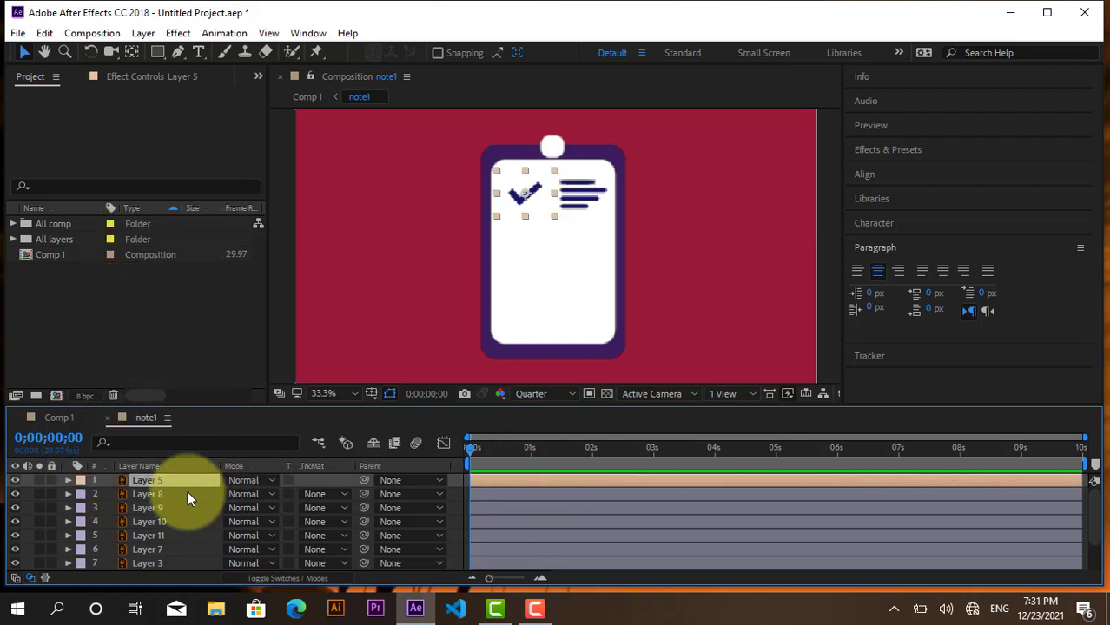
Label the four text-line layers, Layers 8 to 11, Green.
{"action": "left_click", "coordinate": [163, 495]}
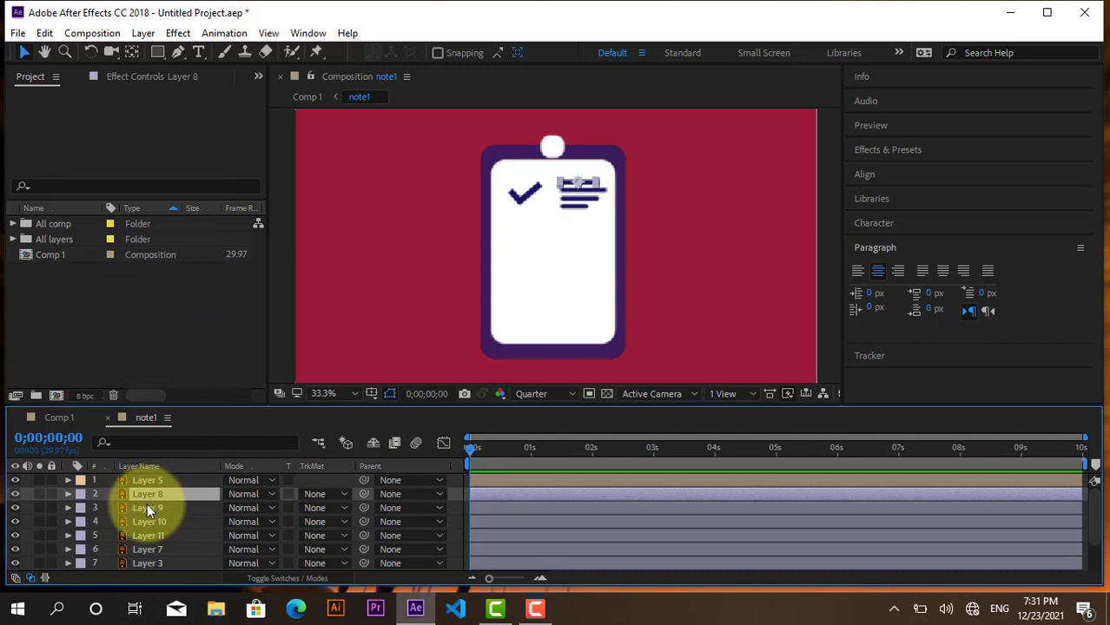
{"action": "left_click", "coordinate": [147, 504], "text": "ctrl"}
{"action": "left_click", "coordinate": [147, 521], "text": "ctrl"}
{"action": "left_click", "coordinate": [147, 534], "text": "ctrl"}
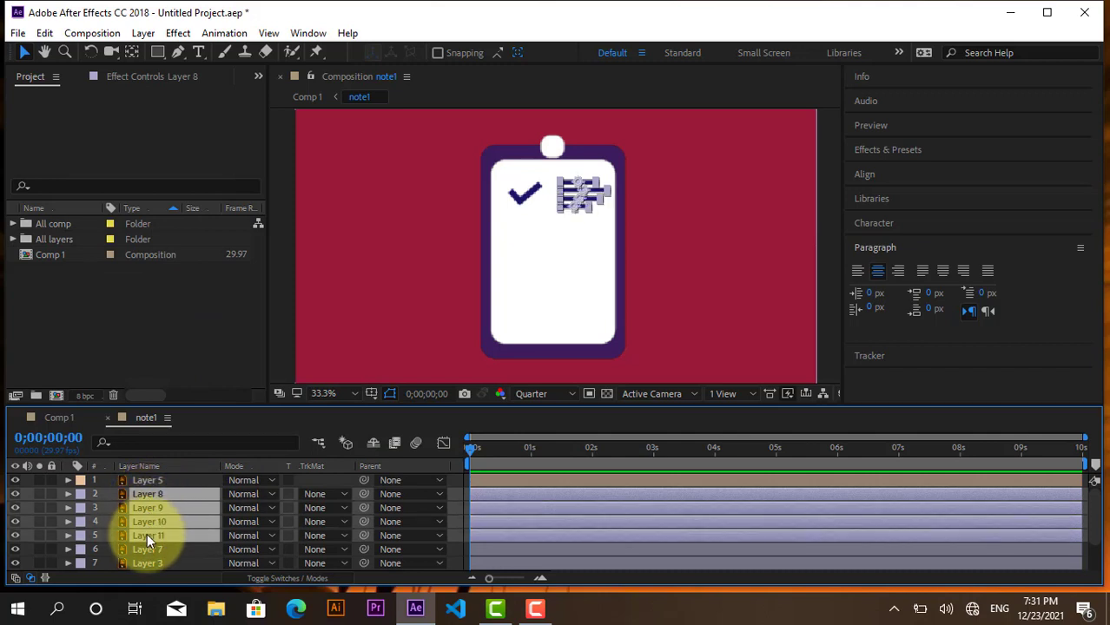
{"action": "left_click", "coordinate": [80, 494]}
{"action": "left_click", "coordinate": [172, 367]}
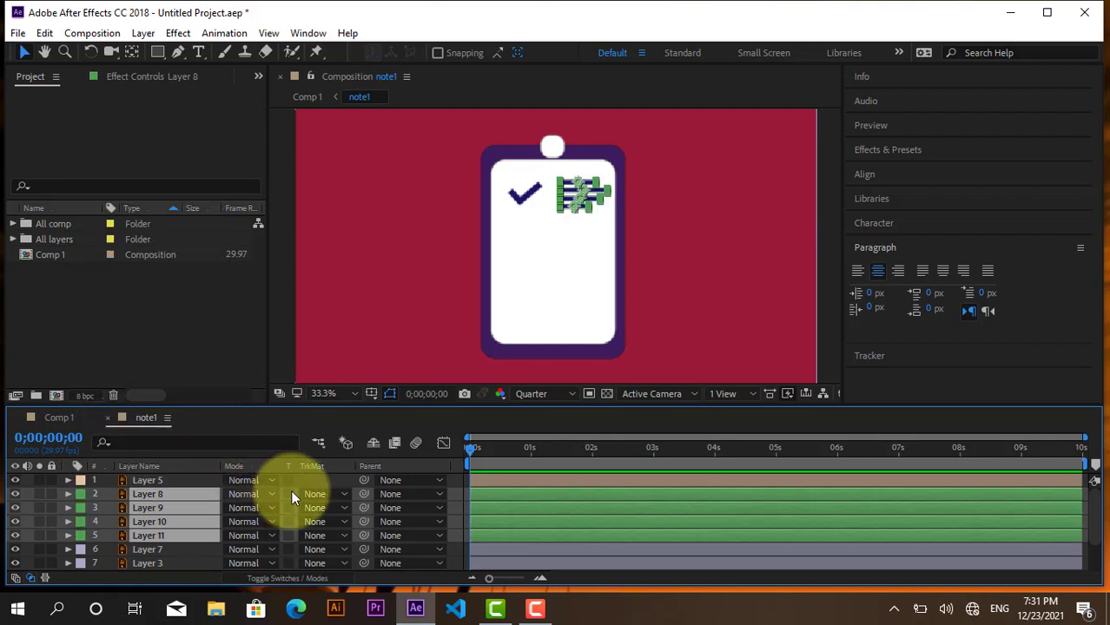
{"action": "left_click", "coordinate": [154, 546]}
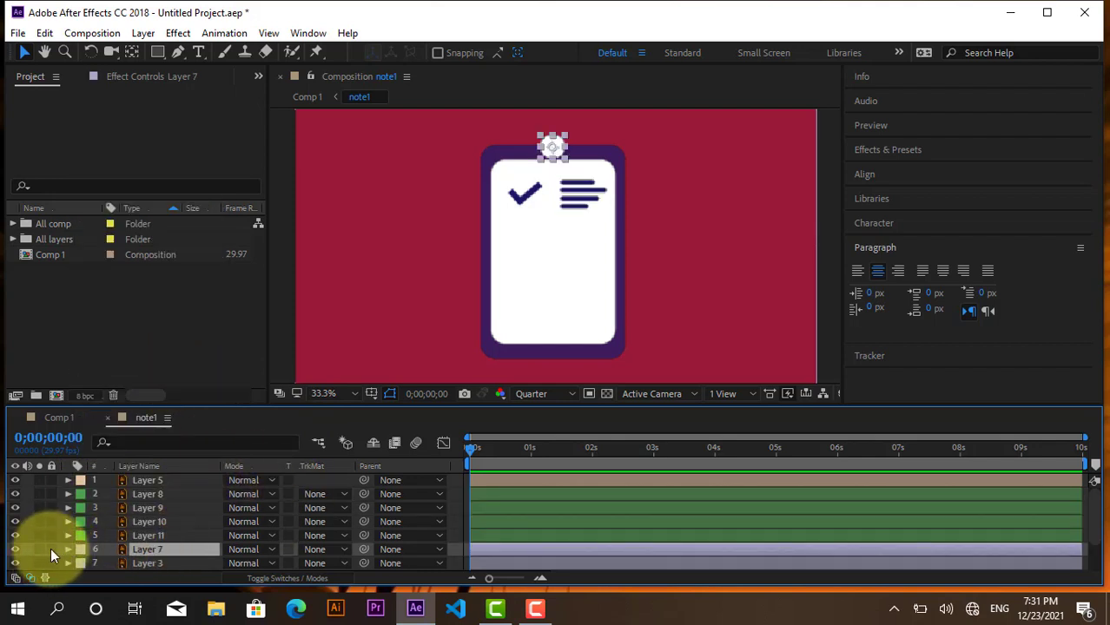
Lock Layers 7 and 3, then Layers 6 and 2.
{"action": "left_click_drag", "start_coordinate": [50, 549], "coordinate": [50, 563]}
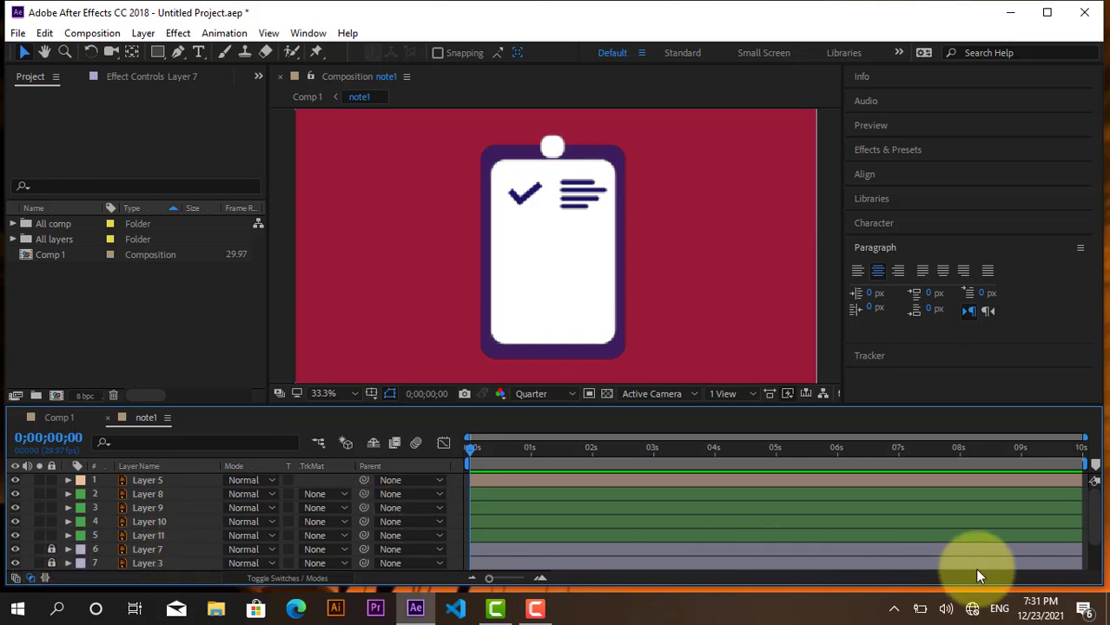
{"action": "scroll", "coordinate": [1103, 566], "scroll_direction": "down", "scroll_amount": 1}
{"action": "scroll", "coordinate": [1103, 566], "scroll_direction": "down", "scroll_amount": 3}
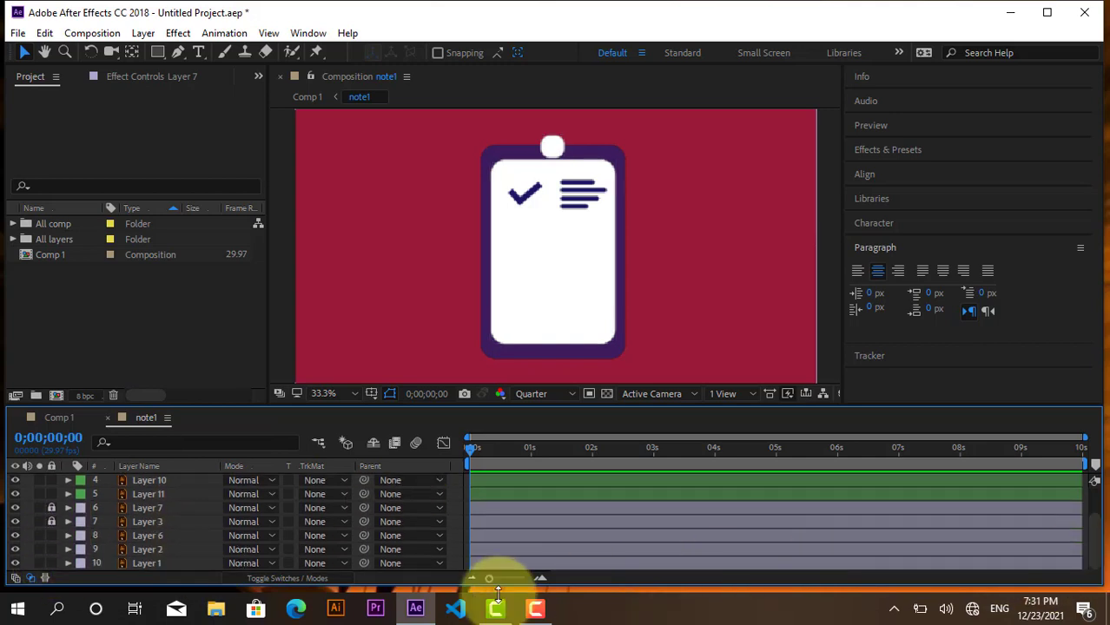
{"action": "left_click_drag", "start_coordinate": [53, 534], "coordinate": [53, 546]}
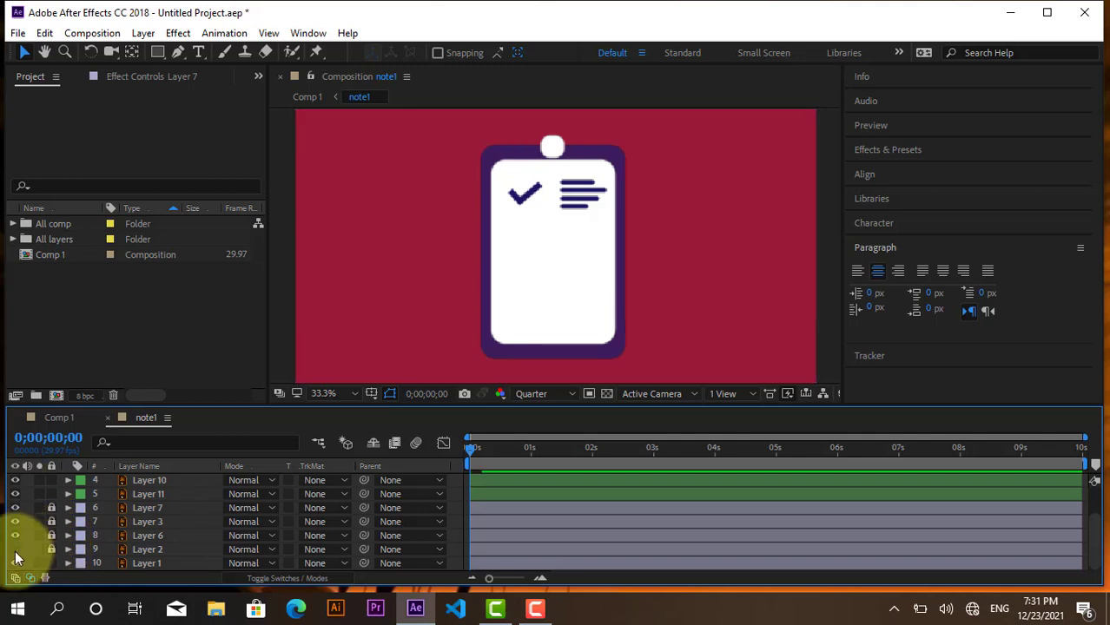
Toggle visibility of the red background, purple border and white board layers to identify them.
{"action": "left_click", "coordinate": [15, 550]}
{"action": "left_click", "coordinate": [14, 550]}
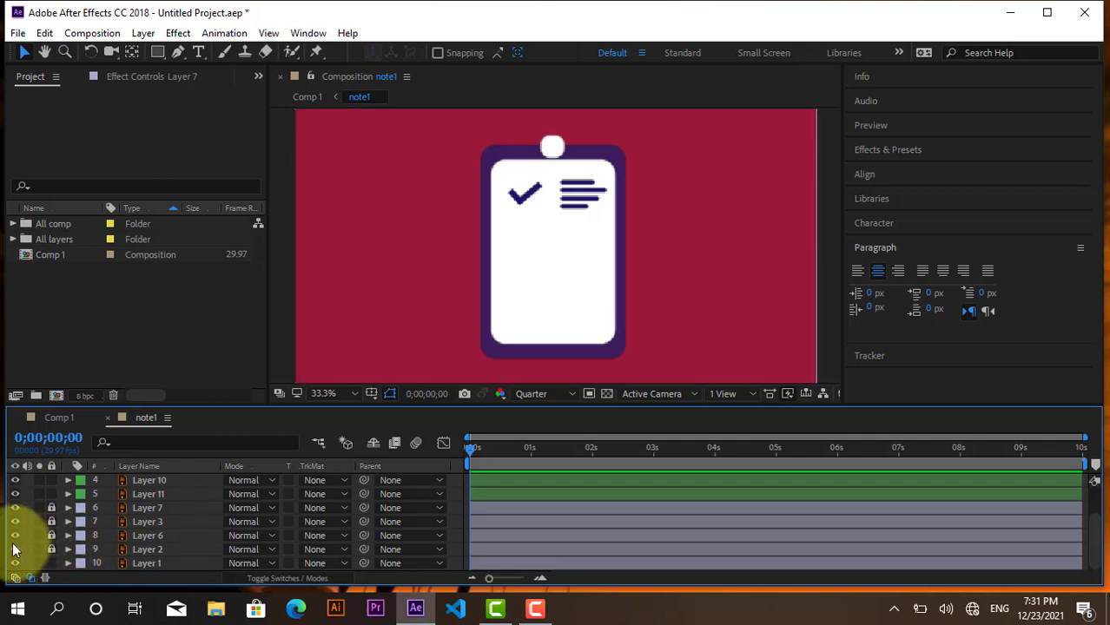
{"action": "left_click", "coordinate": [15, 536]}
{"action": "left_click", "coordinate": [15, 537]}
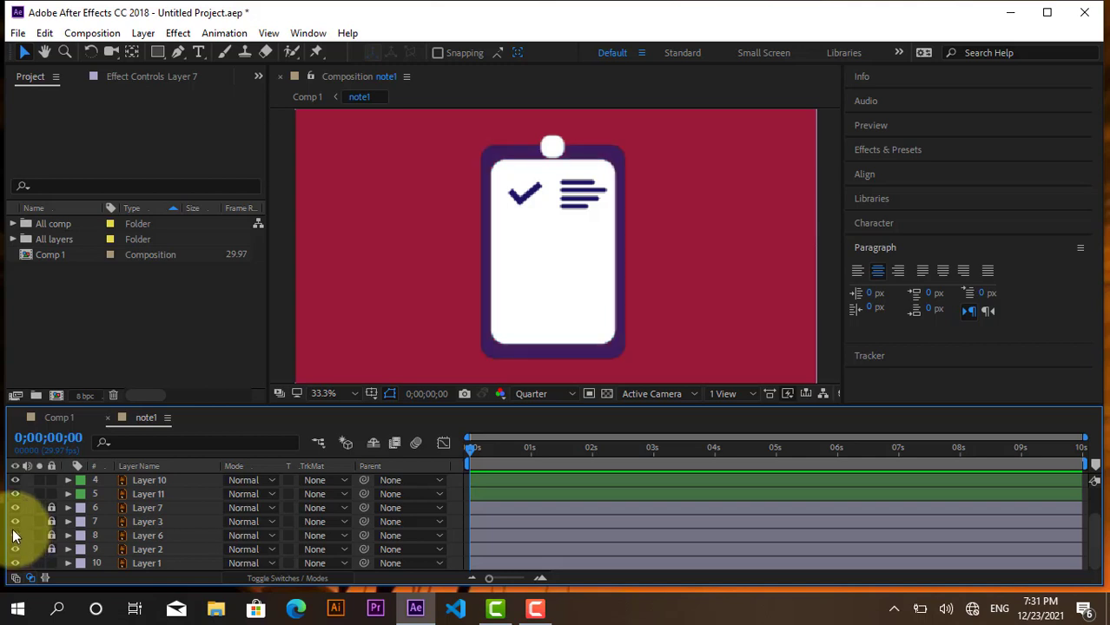
{"action": "left_click", "coordinate": [14, 523]}
{"action": "left_click", "coordinate": [15, 522]}
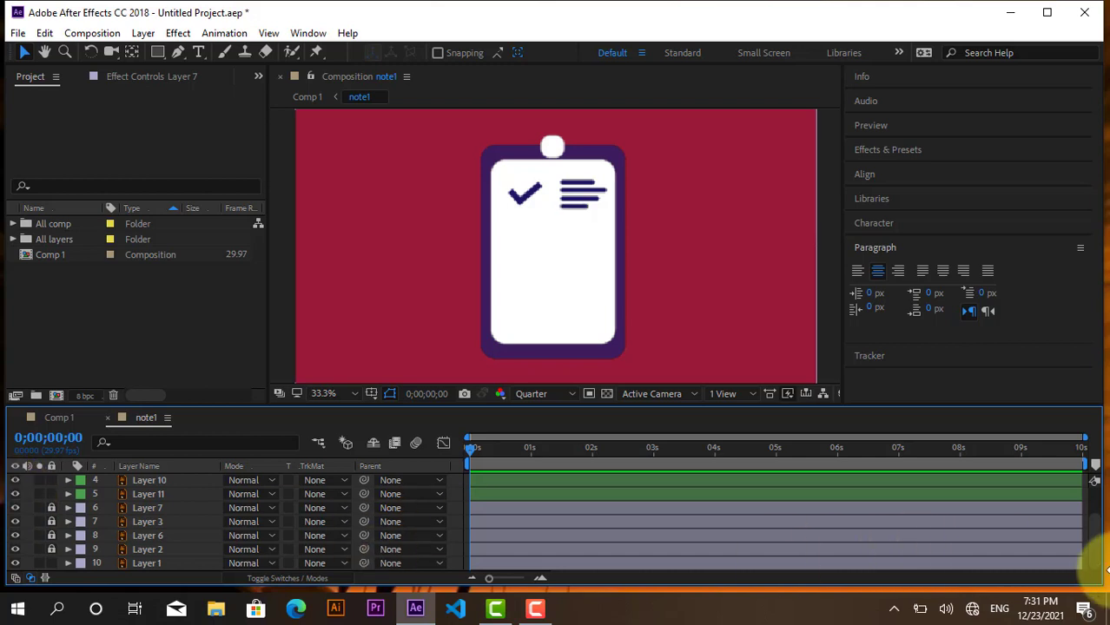
{"action": "scroll", "coordinate": [1098, 553], "scroll_direction": "up", "scroll_amount": 3}
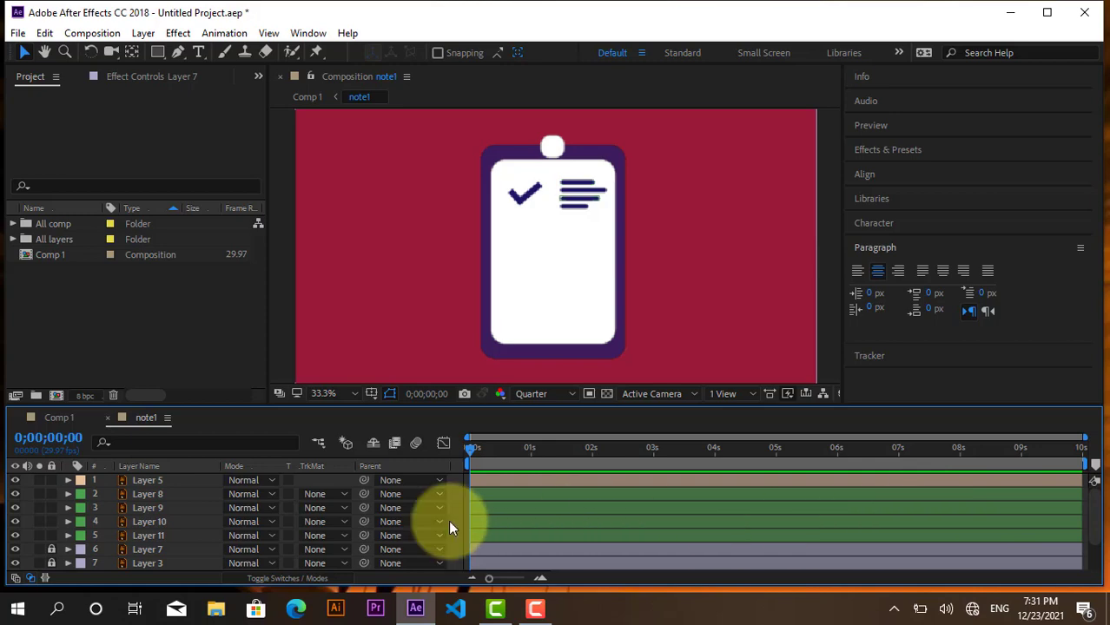
{"action": "left_click", "coordinate": [131, 481]}
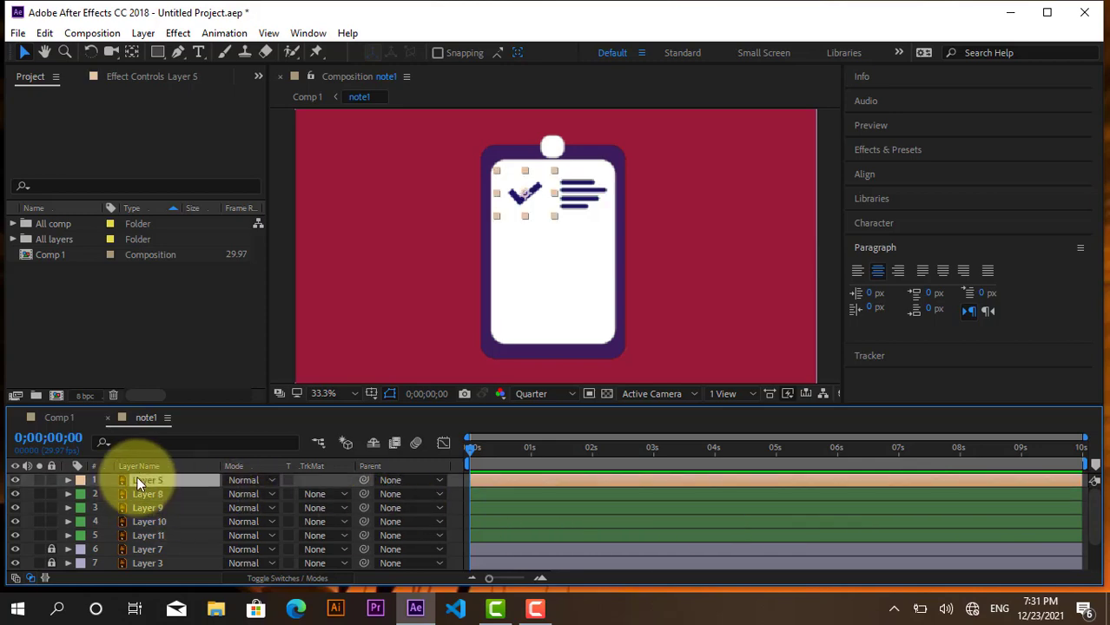
Draw a three-point mask on Layer 5 along the checkmark's left end, bottom and right tip.
{"action": "right_click", "coordinate": [138, 479]}
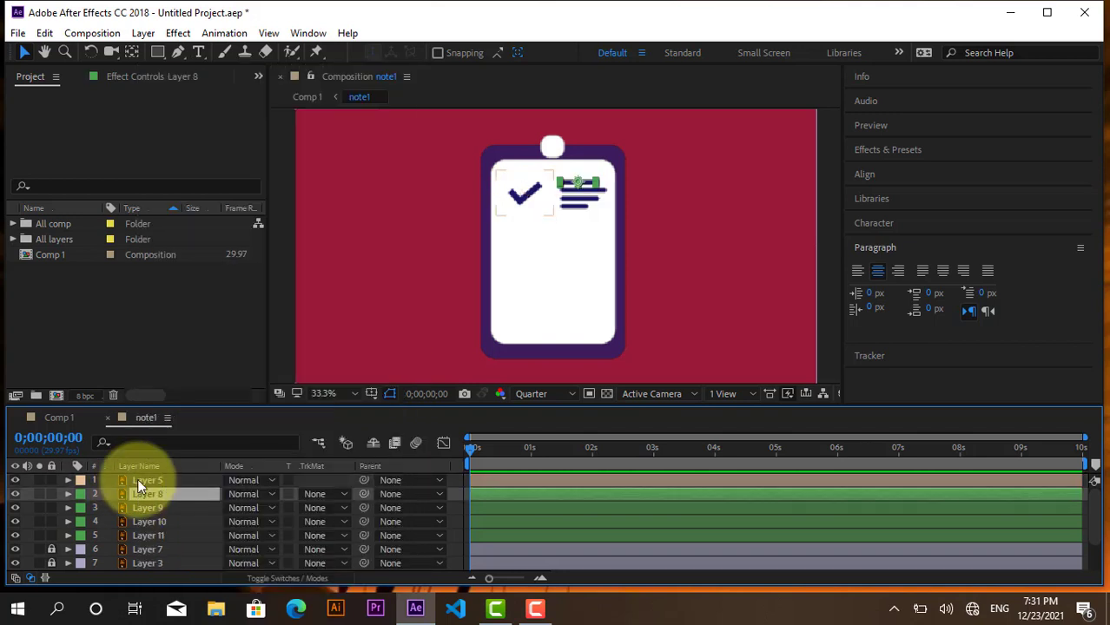
{"action": "left_click", "coordinate": [137, 480]}
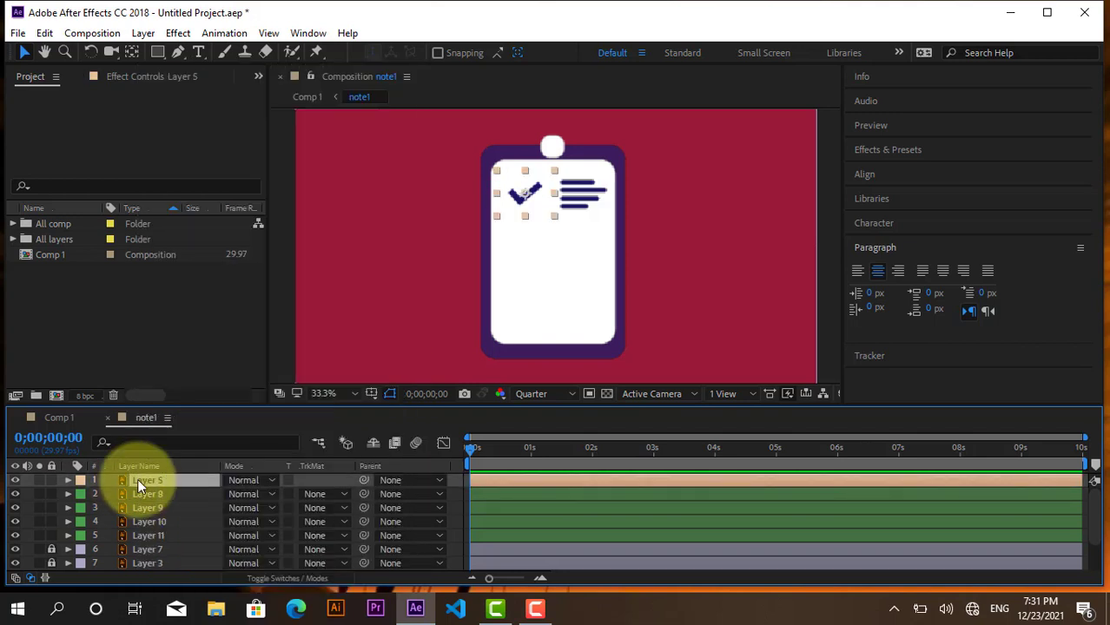
{"action": "left_click", "coordinate": [146, 493]}
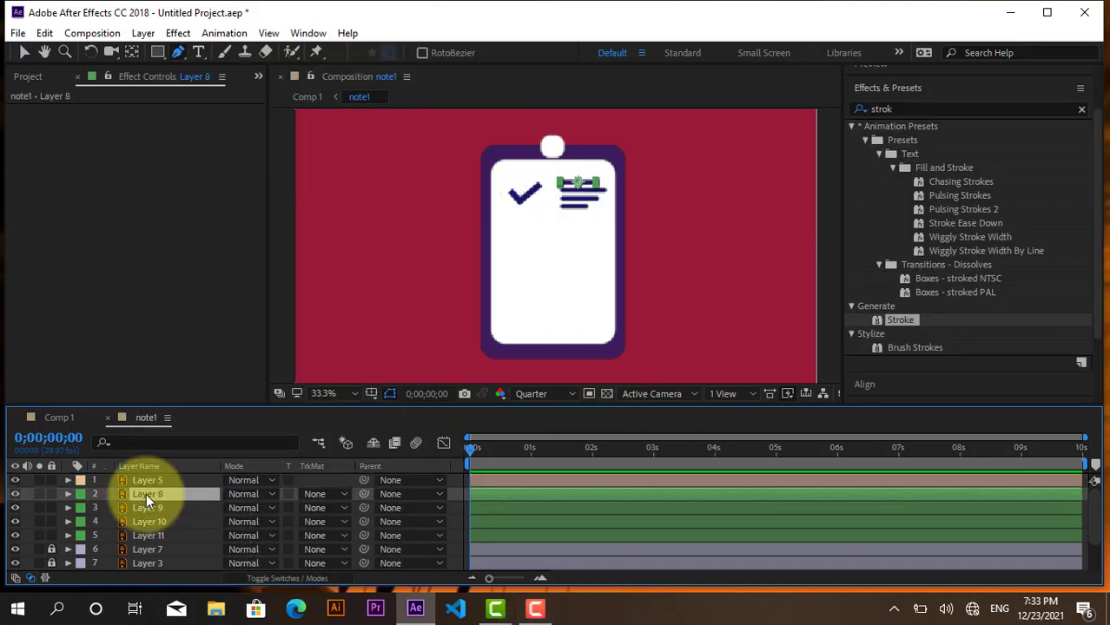
{"action": "left_click", "coordinate": [146, 480]}
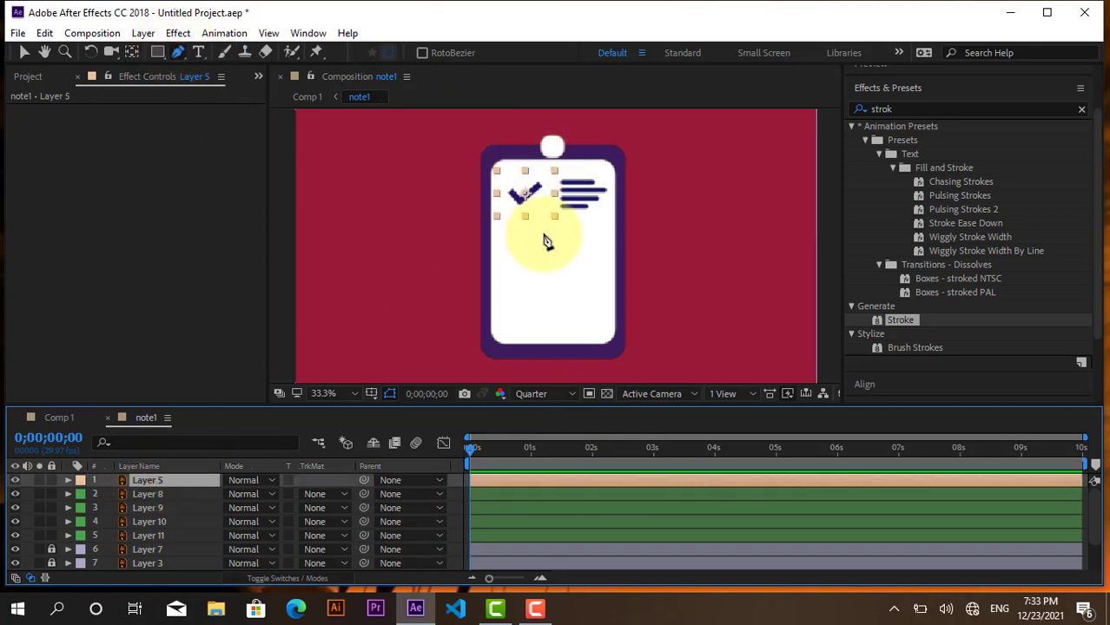
{"action": "left_click", "coordinate": [511, 192]}
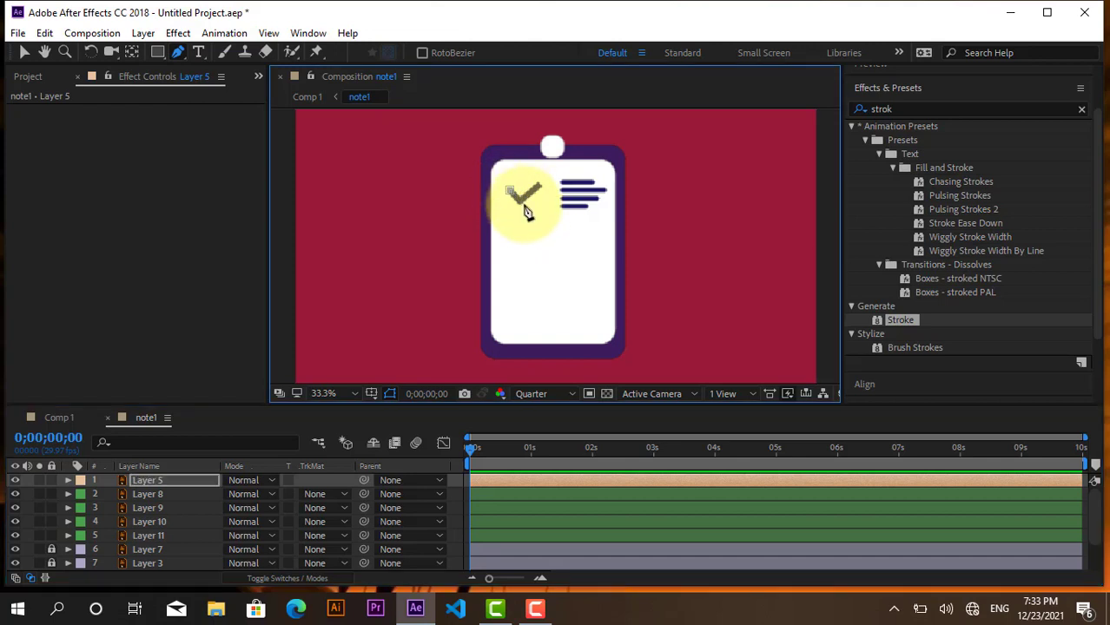
{"action": "left_click", "coordinate": [522, 203]}
{"action": "left_click", "coordinate": [539, 188]}
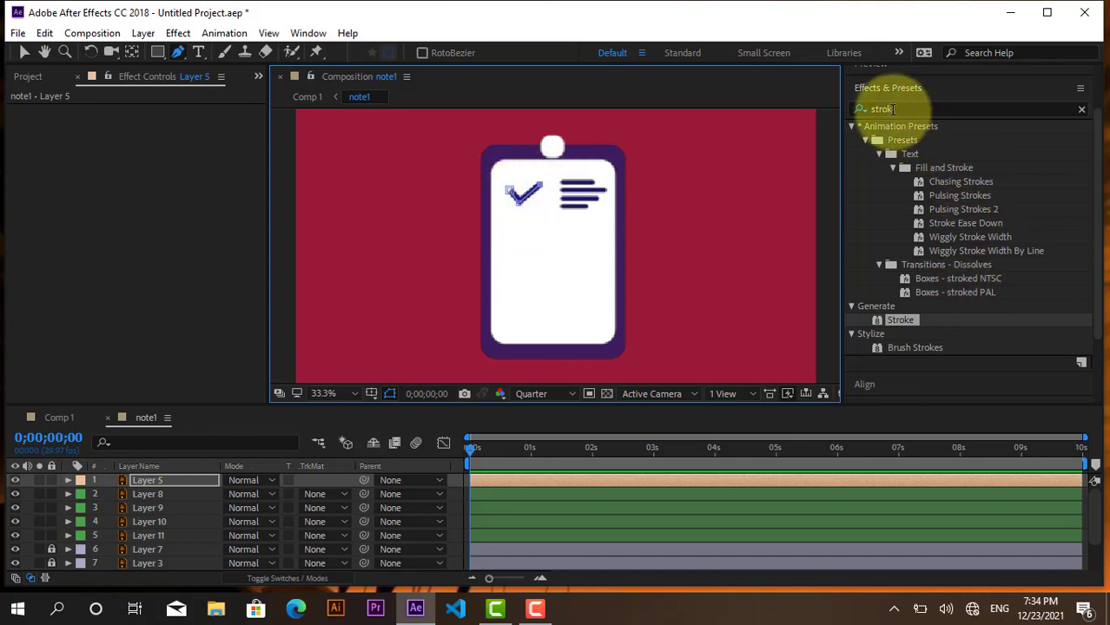
Search 'strok' and apply the Generate Stroke effect to Layer 5.
{"action": "left_click", "coordinate": [892, 108]}
{"action": "type", "text": "st"}
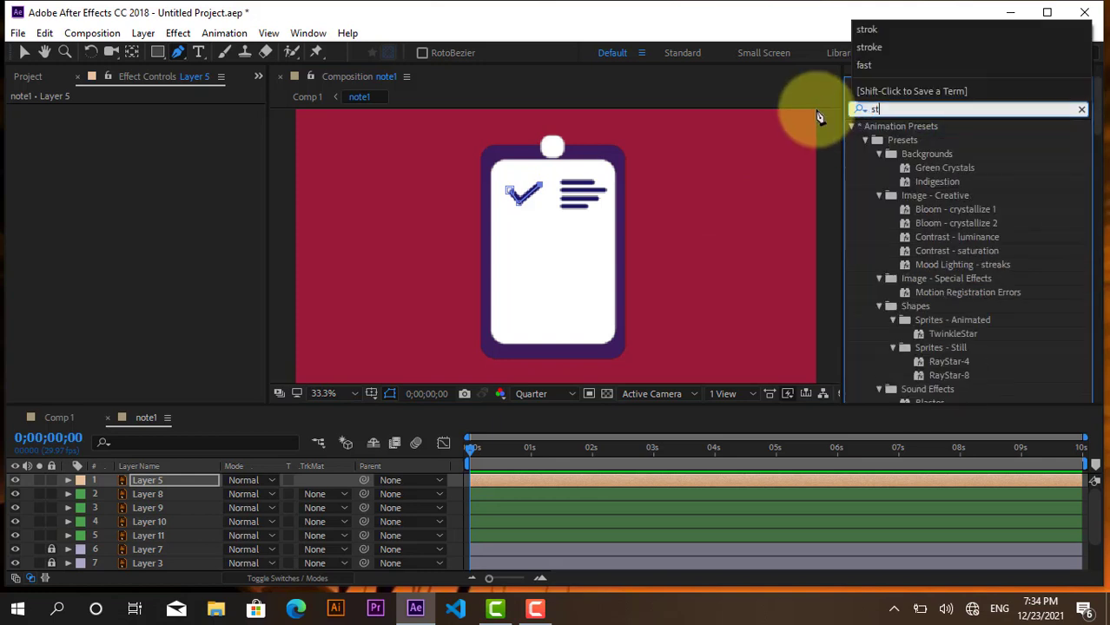
{"action": "type", "text": "rok"}
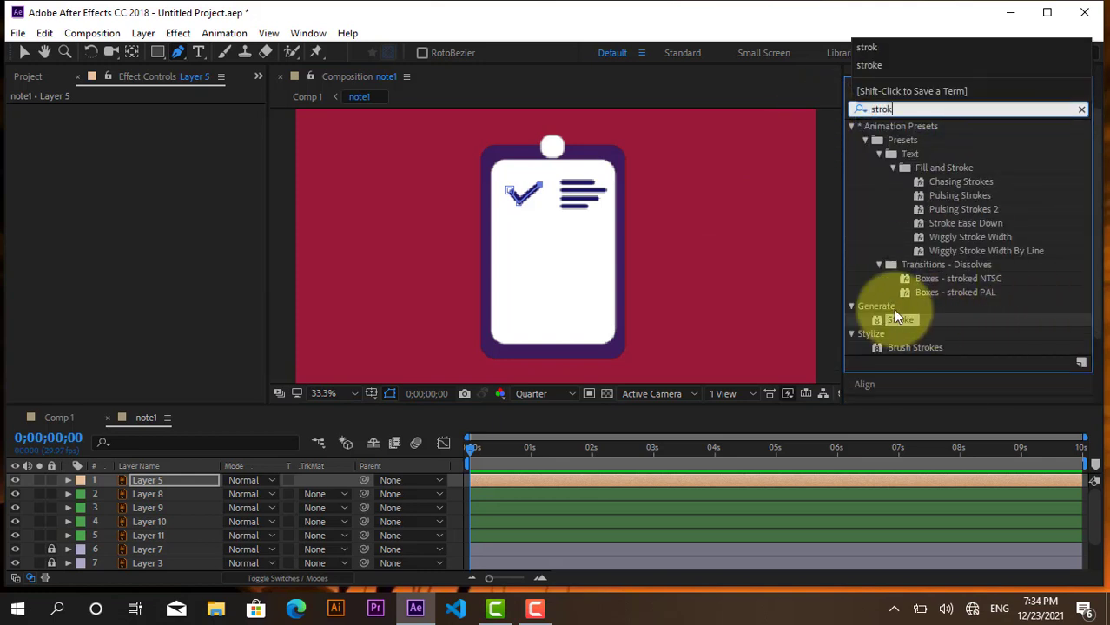
{"action": "left_click_drag", "start_coordinate": [896, 319], "coordinate": [700, 330]}
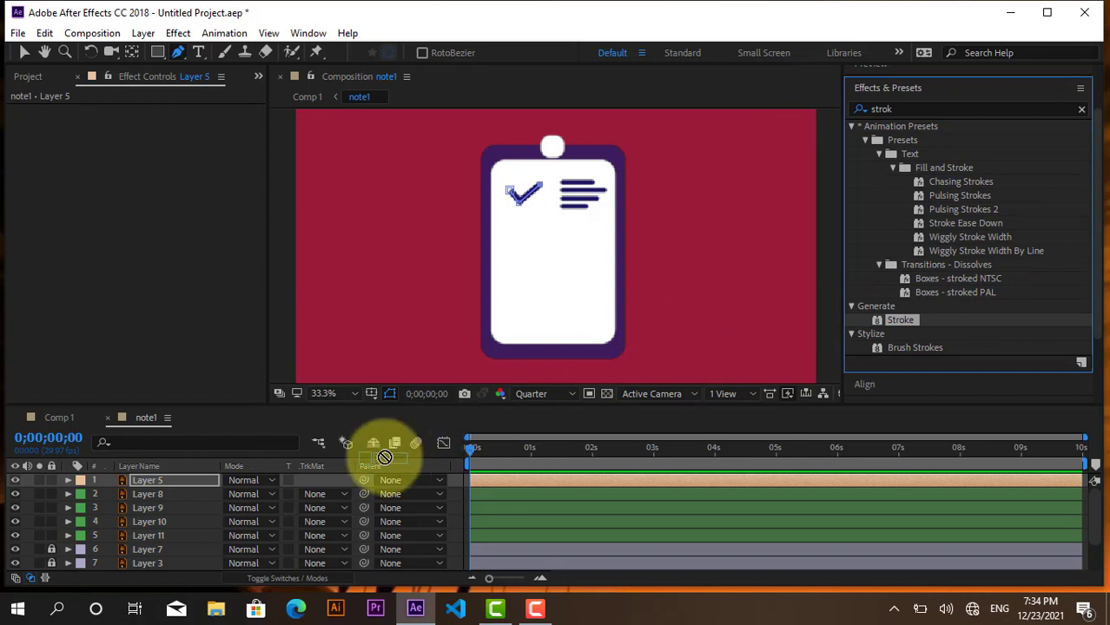
{"action": "left_click_drag", "start_coordinate": [700, 330], "coordinate": [161, 483]}
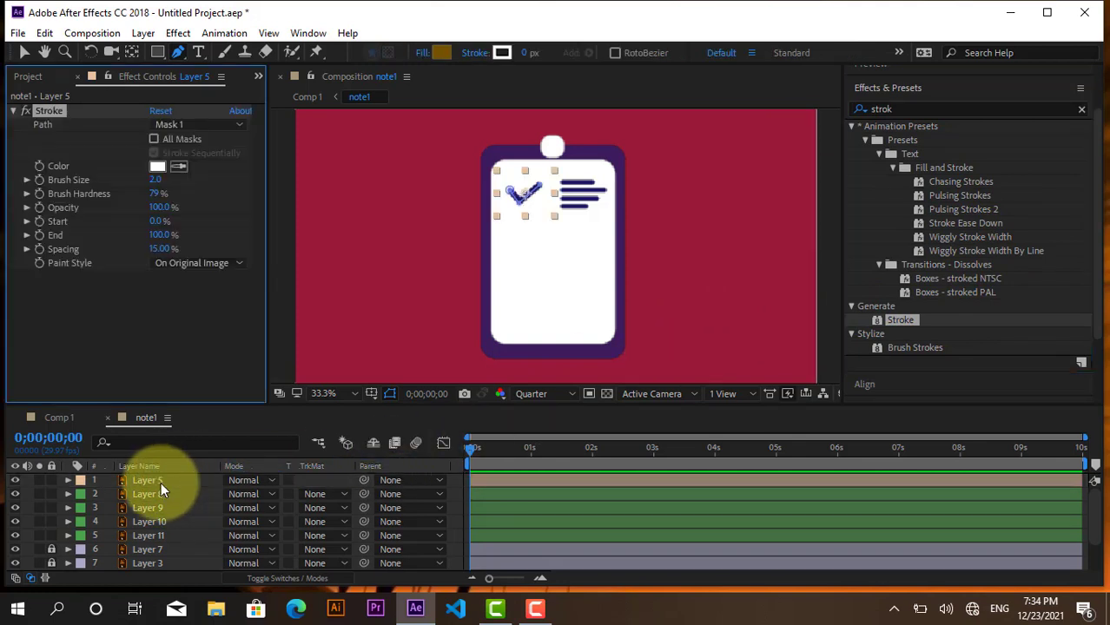
{"action": "key", "text": "v"}
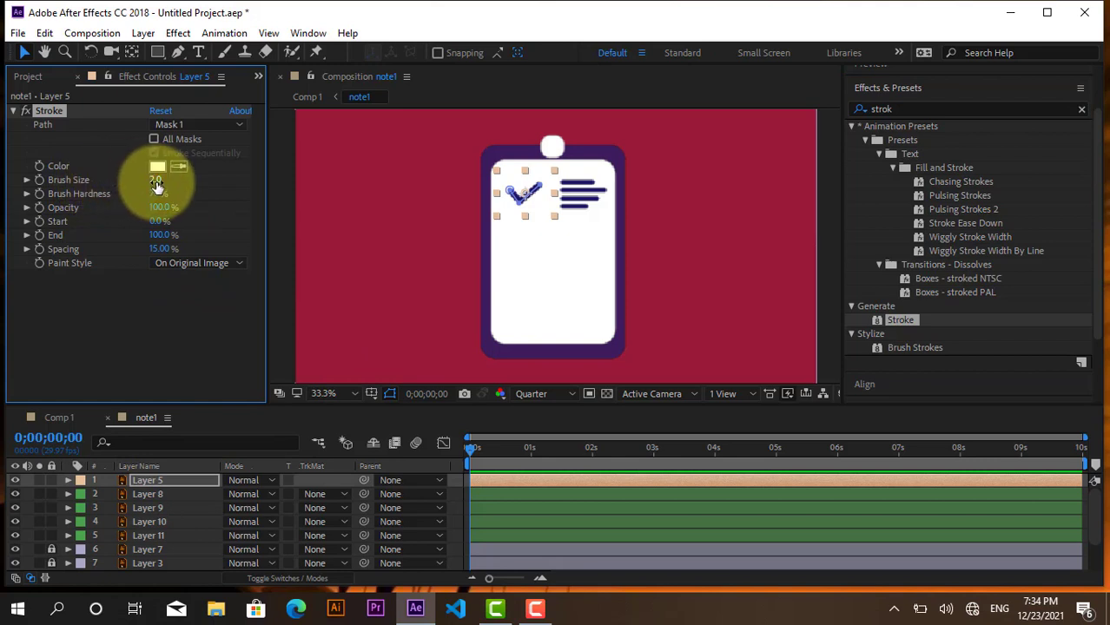
Set the Stroke brush size to 16.4 and Paint Style to Reveal Original Image.
{"action": "left_click_drag", "start_coordinate": [156, 185], "coordinate": [170, 178]}
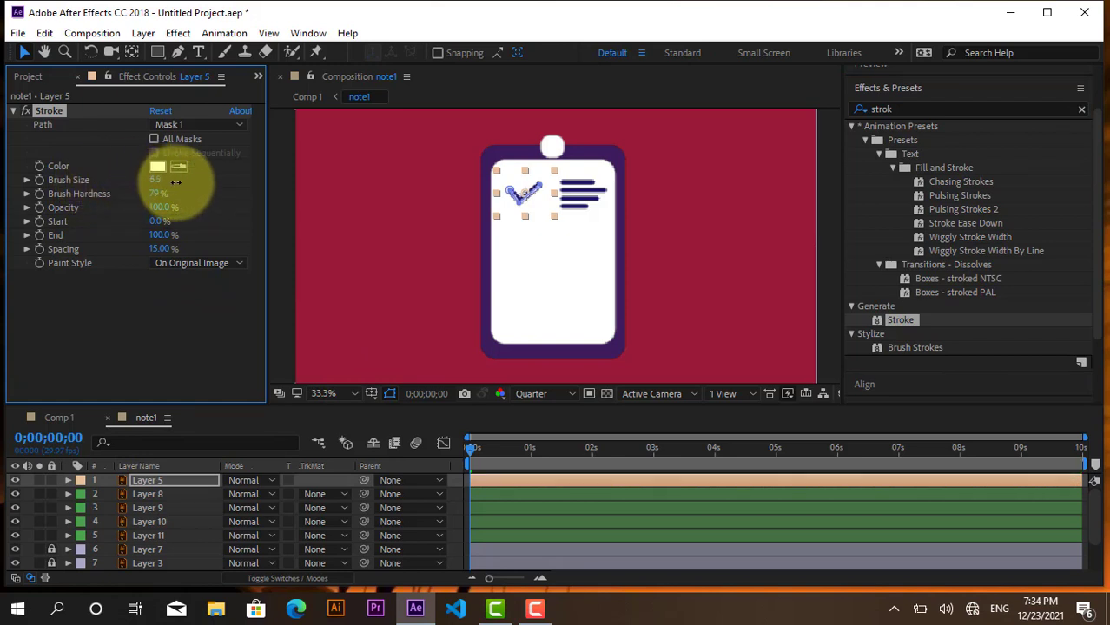
{"action": "mouse_move", "coordinate": [164, 186]}
{"action": "left_mouse_down"}
{"action": "mouse_move", "coordinate": [480, 177]}
{"action": "mouse_move", "coordinate": [262, 194]}
{"action": "mouse_move", "coordinate": [156, 180]}
{"action": "left_mouse_up"}
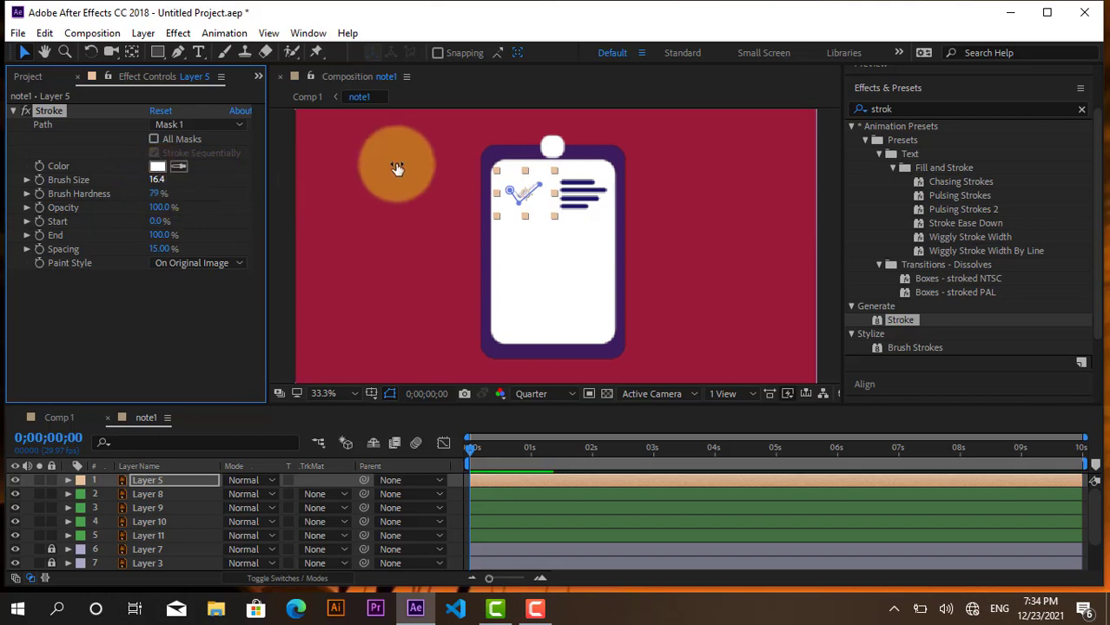
{"action": "left_click_drag", "start_coordinate": [201, 260], "coordinate": [192, 265]}
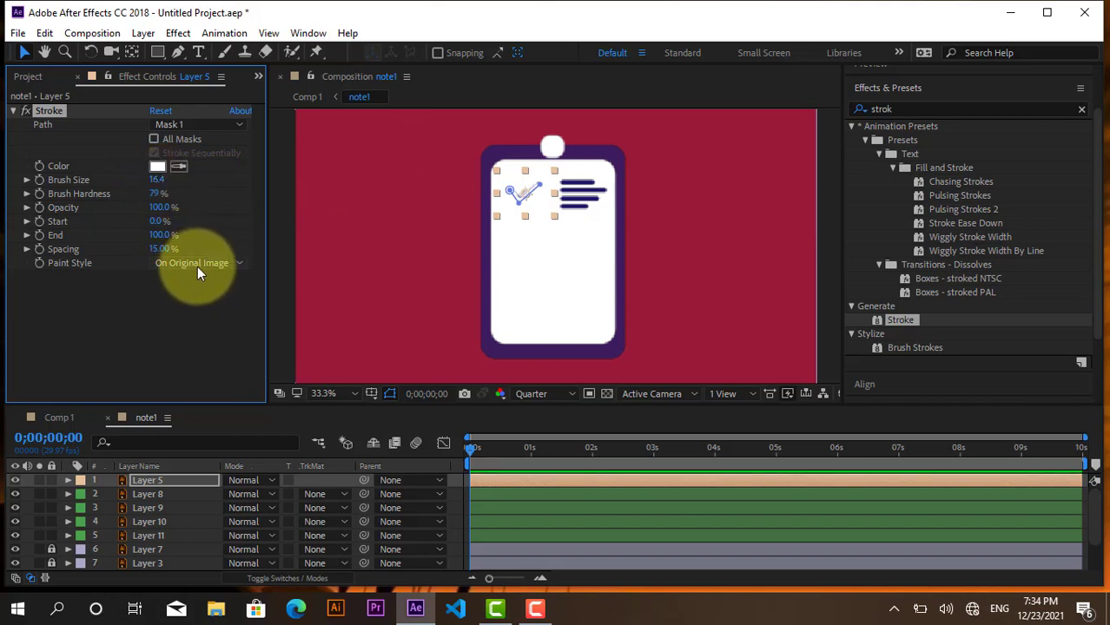
{"action": "left_click", "coordinate": [202, 264]}
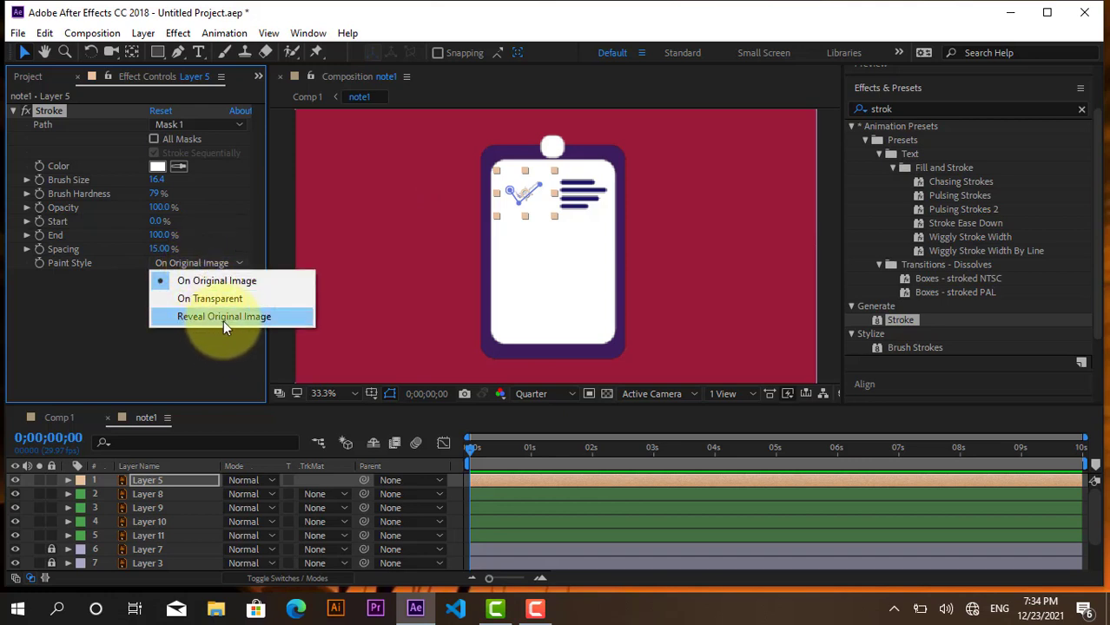
{"action": "left_click", "coordinate": [248, 320]}
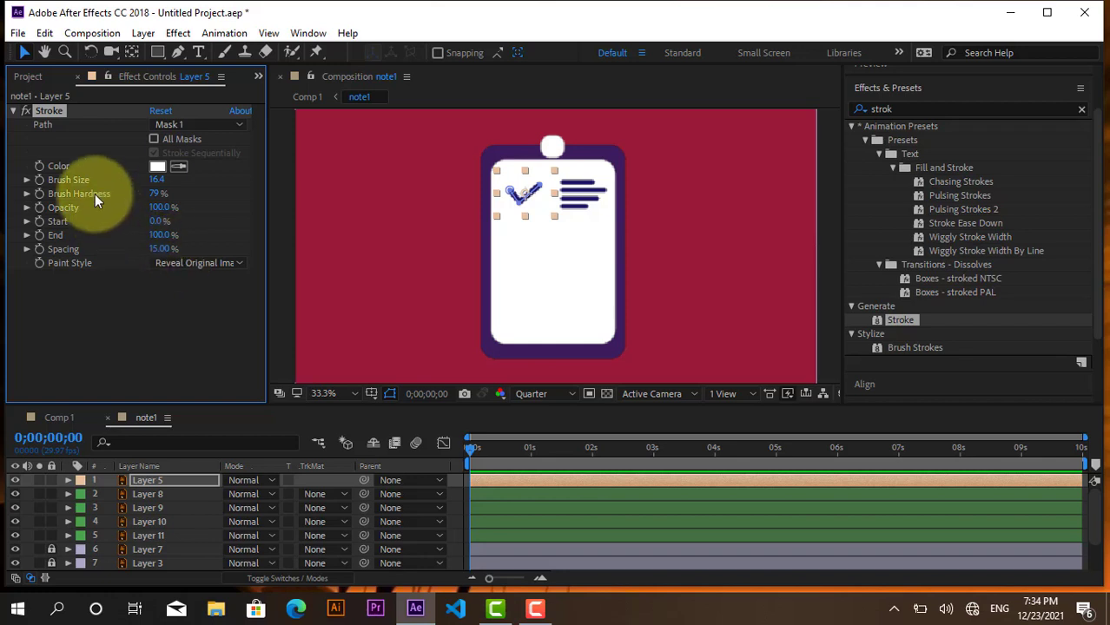
{"action": "left_click", "coordinate": [196, 262]}
{"action": "left_click", "coordinate": [208, 247]}
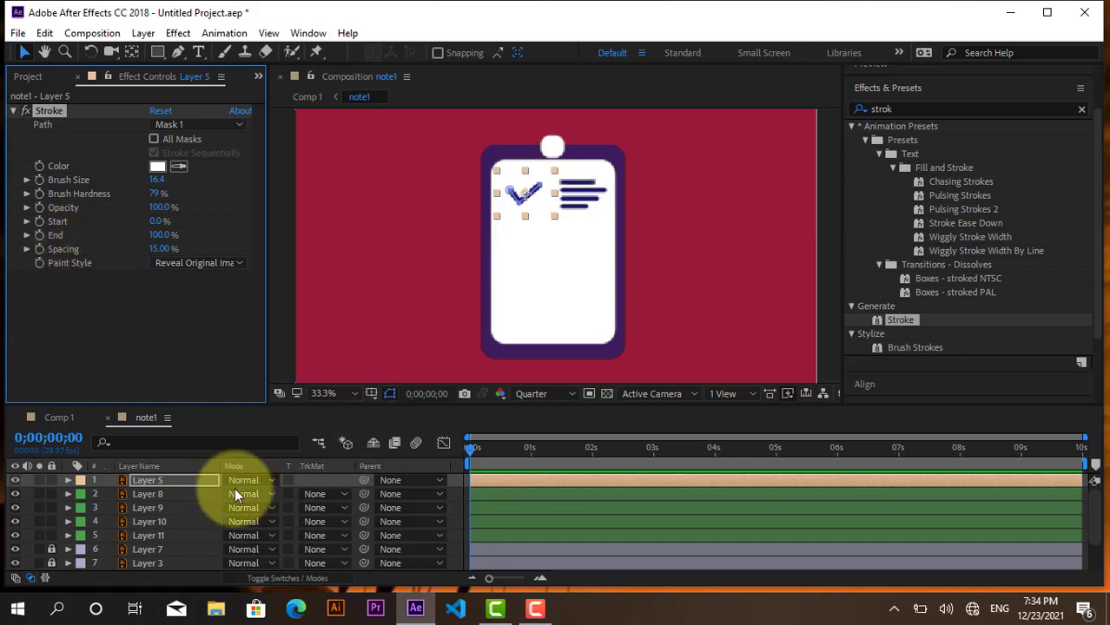
Keyframe Layer 5's stroke End from 0% at frame 0 to 100% at 0;00;00;17.
{"action": "left_click", "coordinate": [40, 235]}
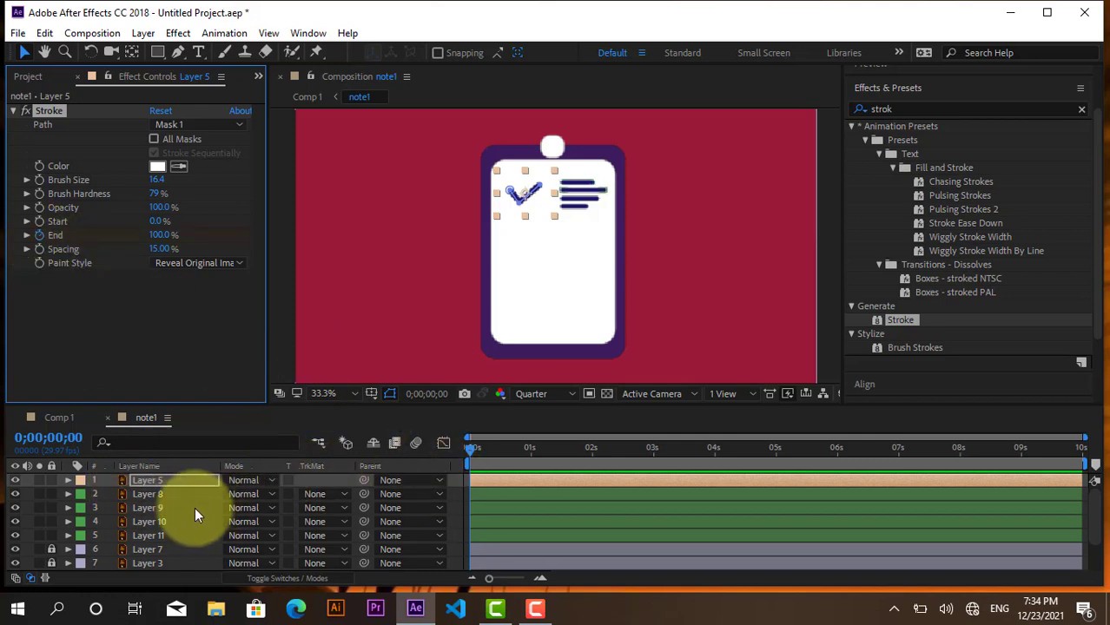
{"action": "left_click", "coordinate": [161, 480]}
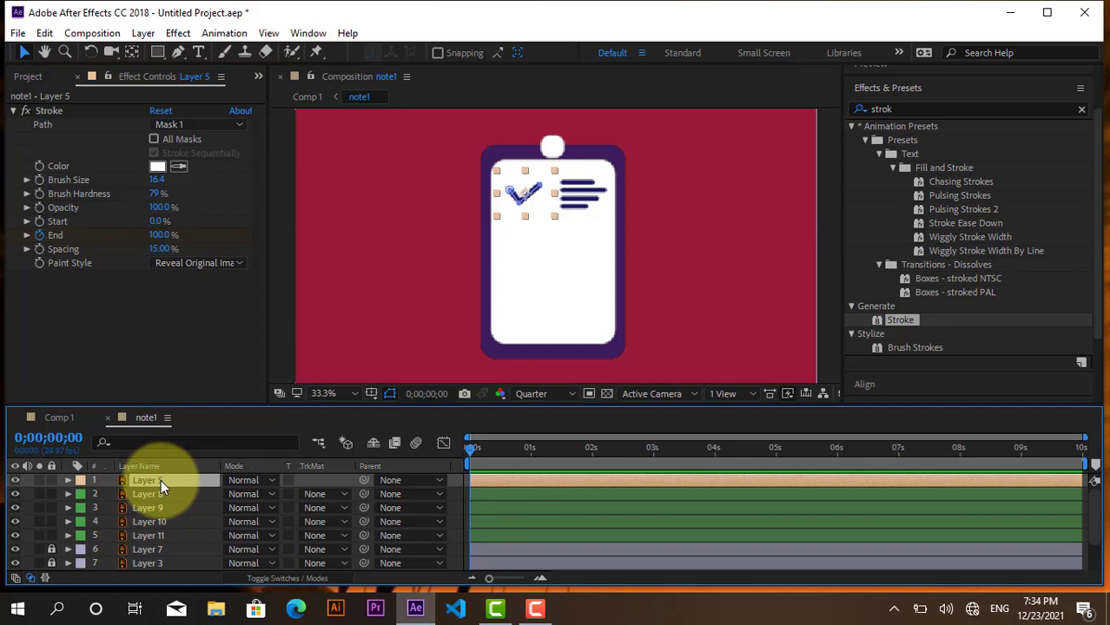
{"action": "key", "text": "u"}
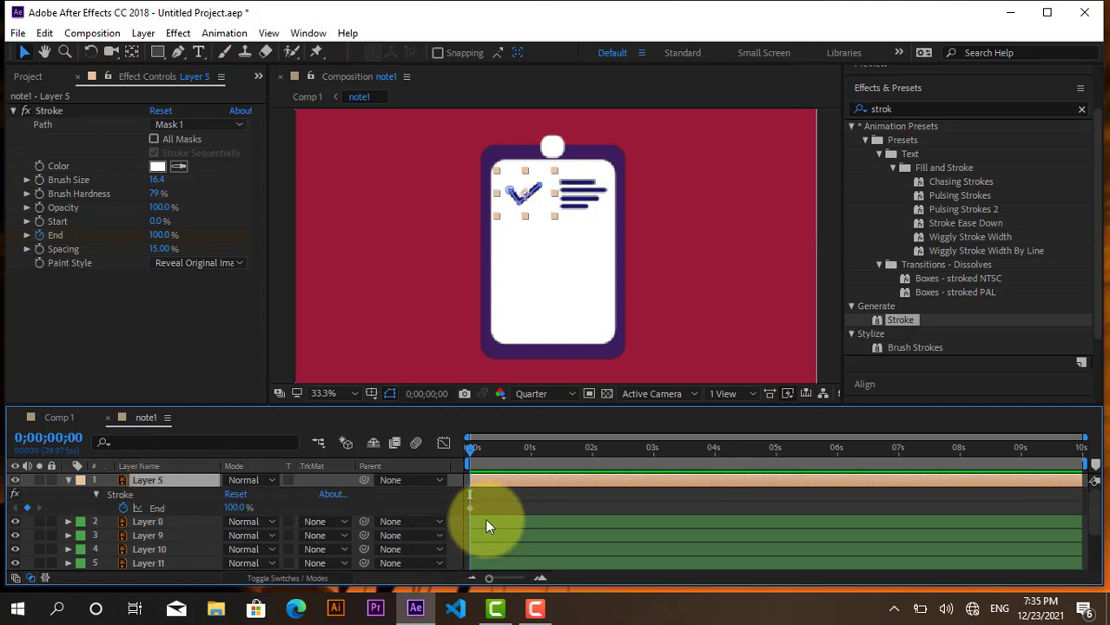
{"action": "left_click_drag", "start_coordinate": [471, 509], "coordinate": [506, 511]}
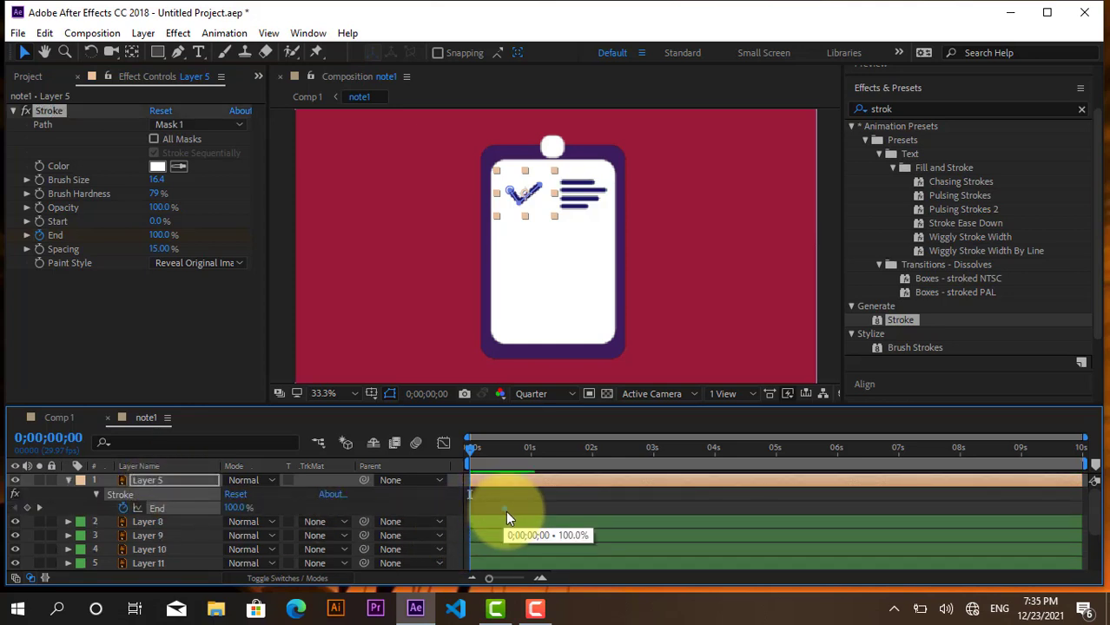
{"action": "left_click", "coordinate": [161, 235]}
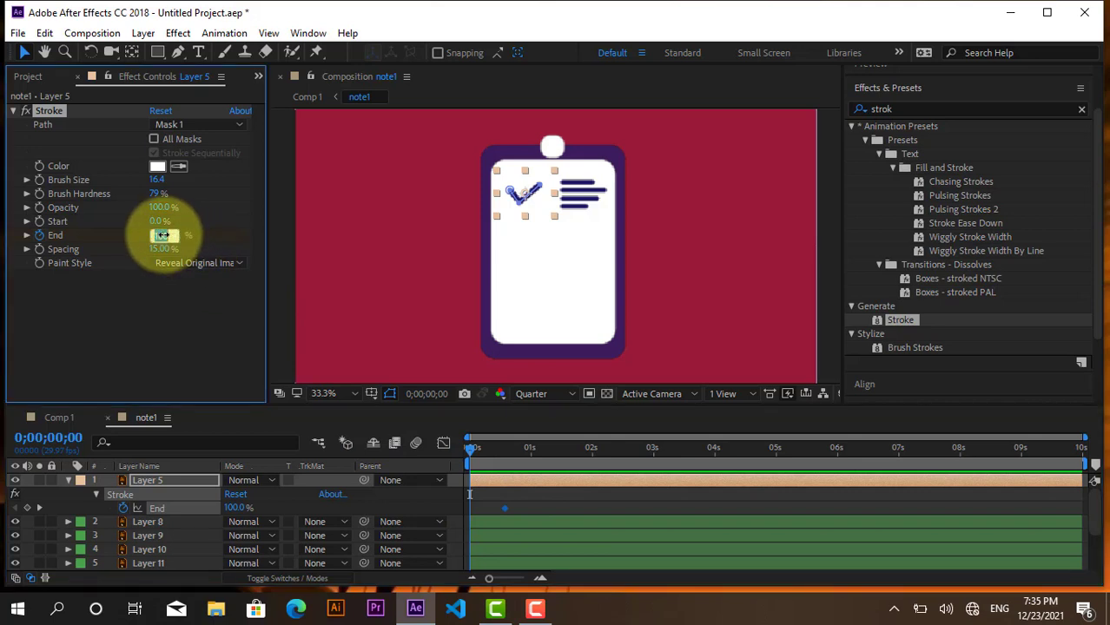
{"action": "type", "text": "0"}
{"action": "key", "text": "Return"}
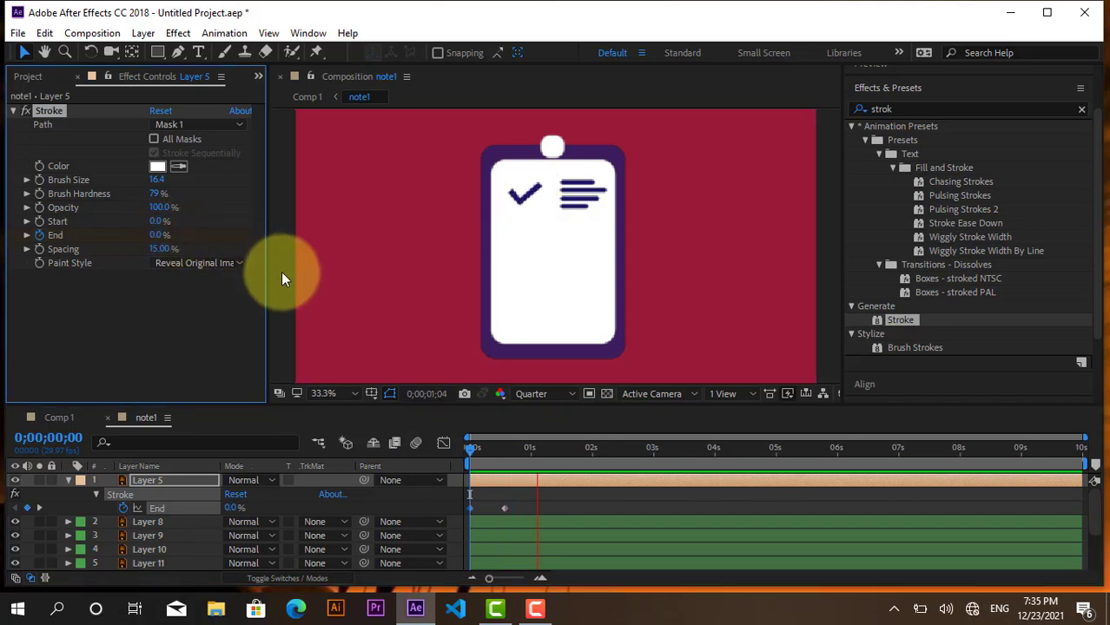
{"action": "left_click", "coordinate": [470, 449]}
Apply Easy Ease to both End keyframes and steepen their speed curve in the graph editor.
{"action": "left_click_drag", "start_coordinate": [520, 513], "coordinate": [467, 502]}
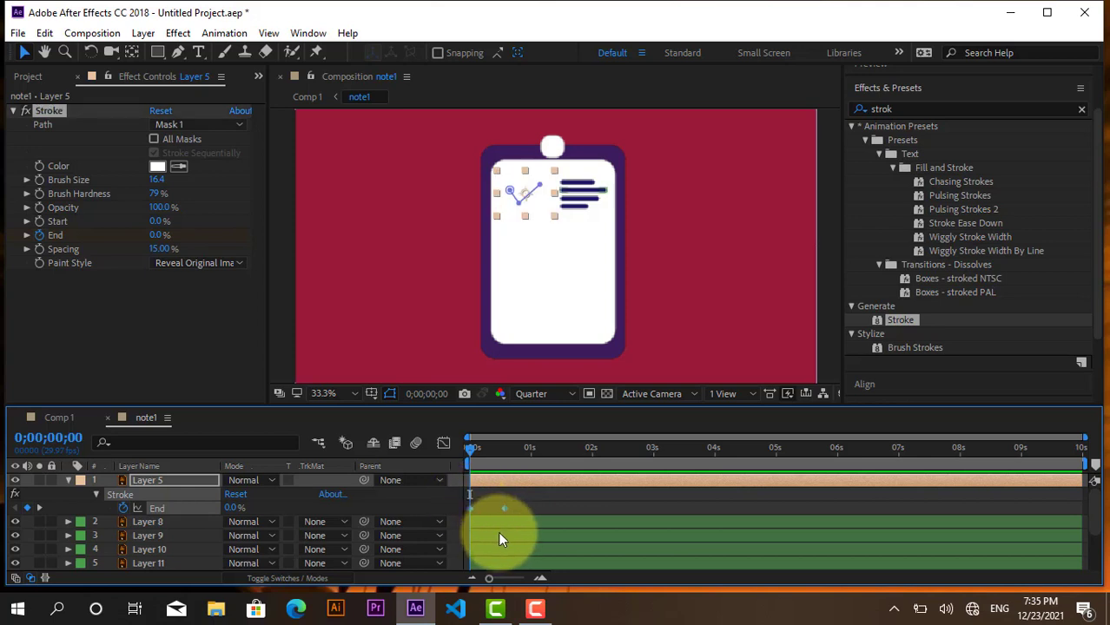
{"action": "left_click", "coordinate": [445, 444]}
{"action": "left_click", "coordinate": [446, 443]}
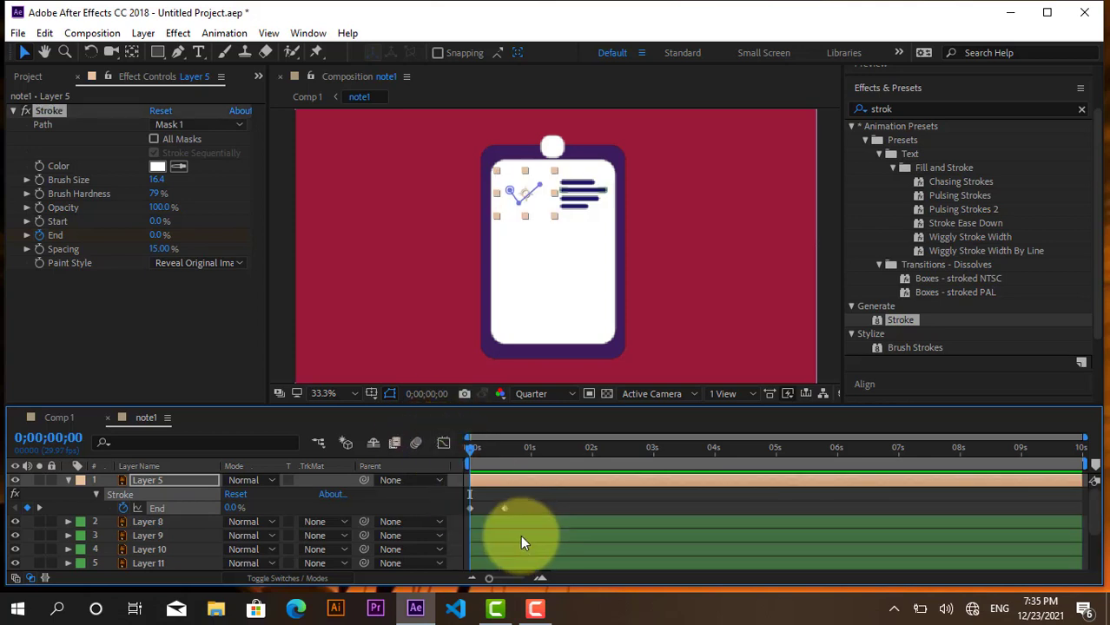
{"action": "left_click_drag", "start_coordinate": [516, 507], "coordinate": [464, 503]}
{"action": "right_click", "coordinate": [504, 505]}
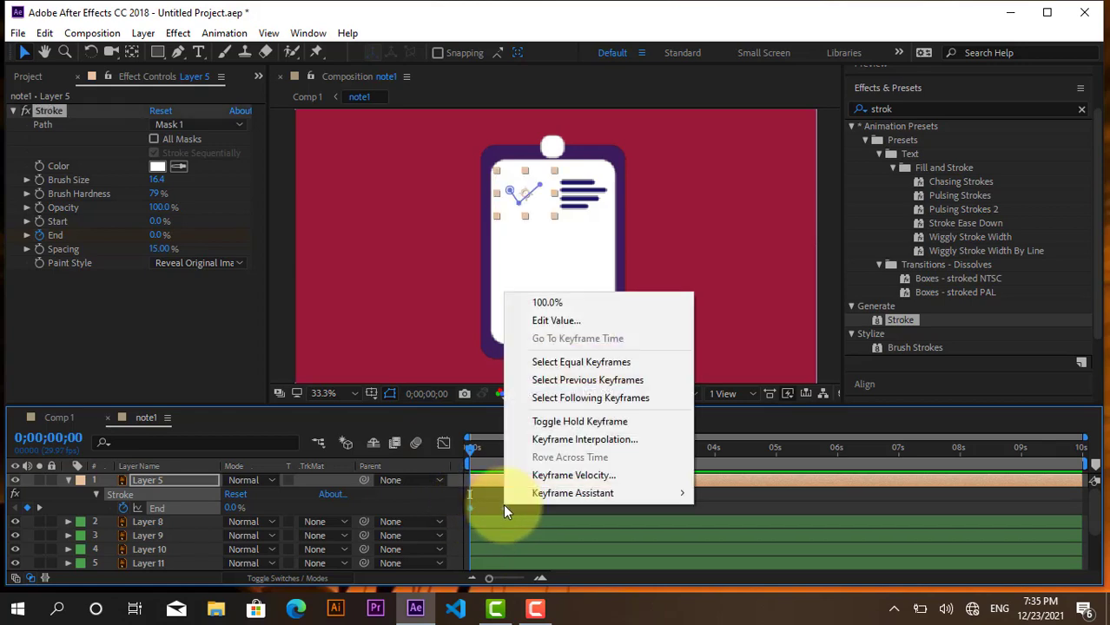
{"action": "mouse_move", "coordinate": [667, 492]}
{"action": "left_click", "coordinate": [740, 386]}
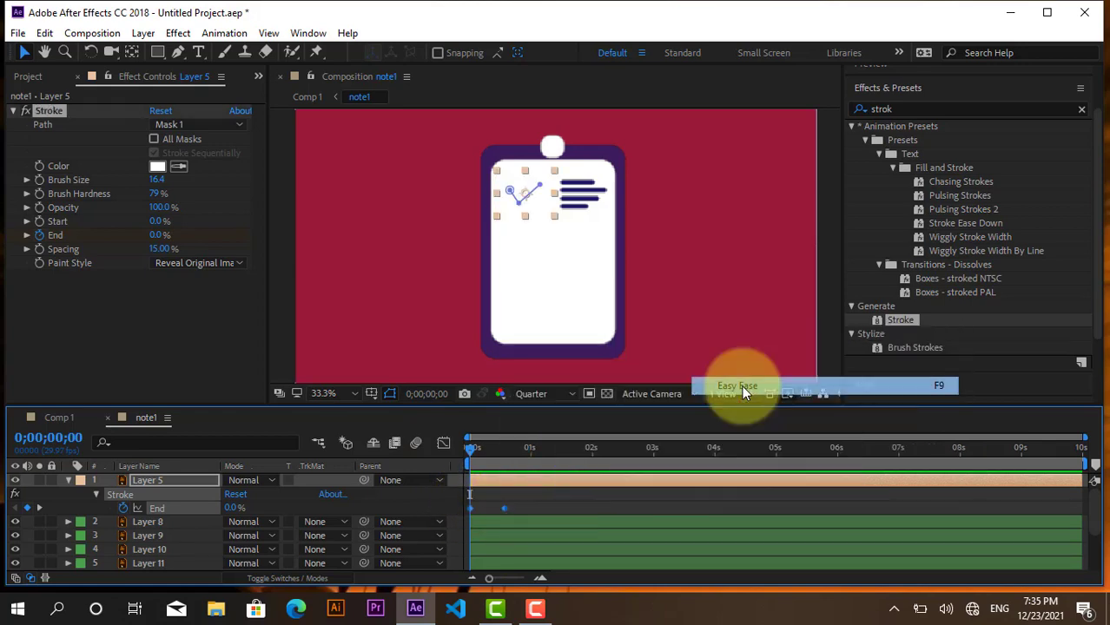
{"action": "left_click", "coordinate": [445, 443]}
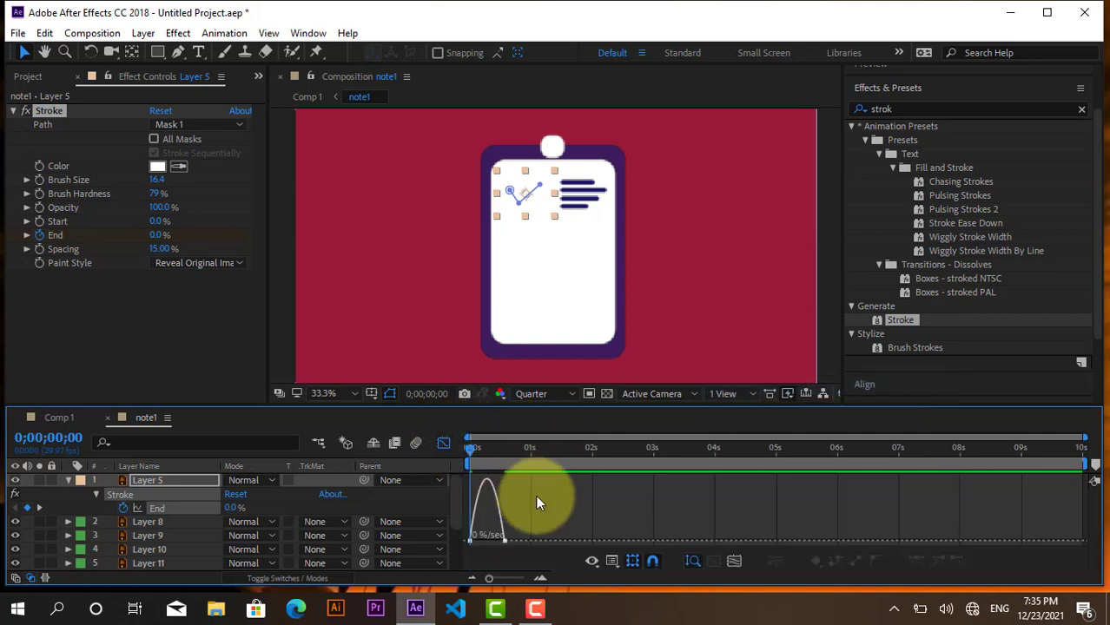
{"action": "left_click_drag", "start_coordinate": [484, 567], "coordinate": [483, 543]}
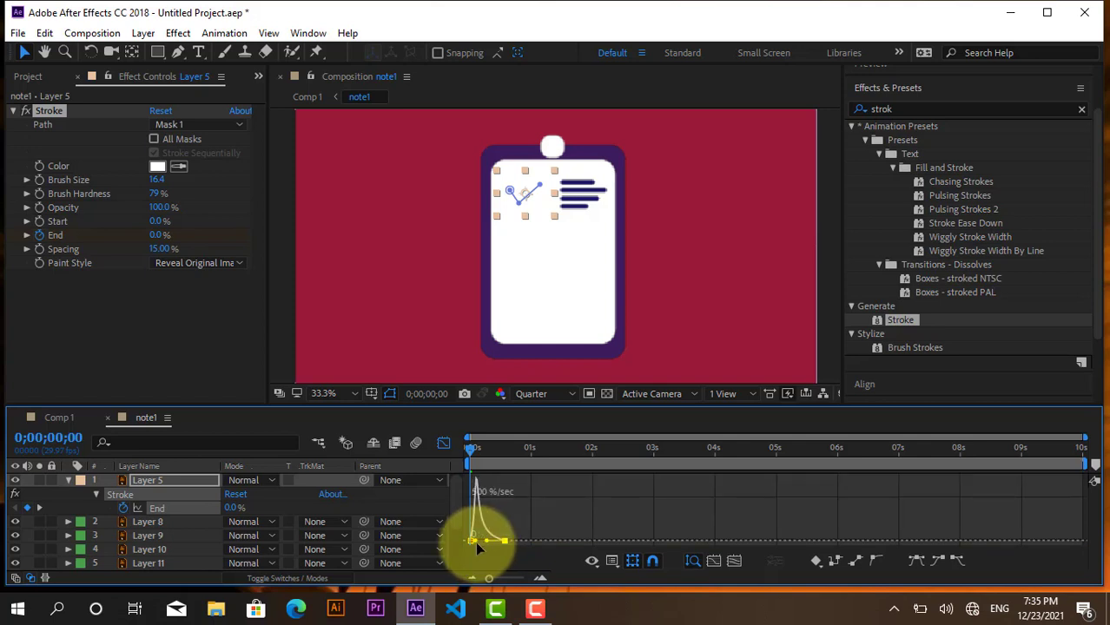
{"action": "left_click_drag", "start_coordinate": [480, 543], "coordinate": [470, 542]}
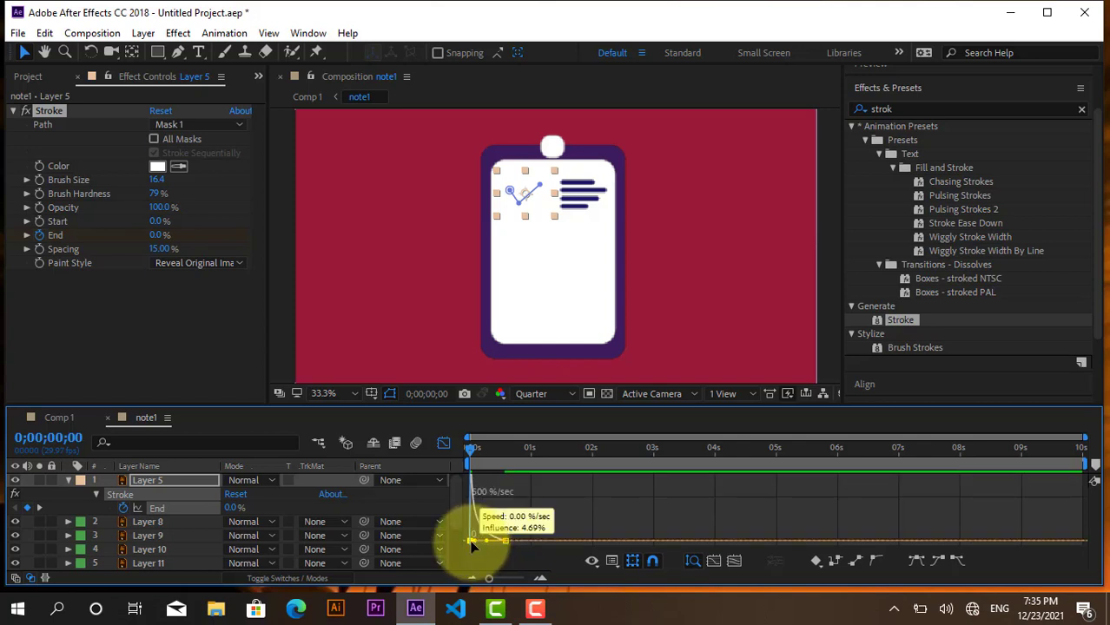
{"action": "left_click", "coordinate": [444, 444]}
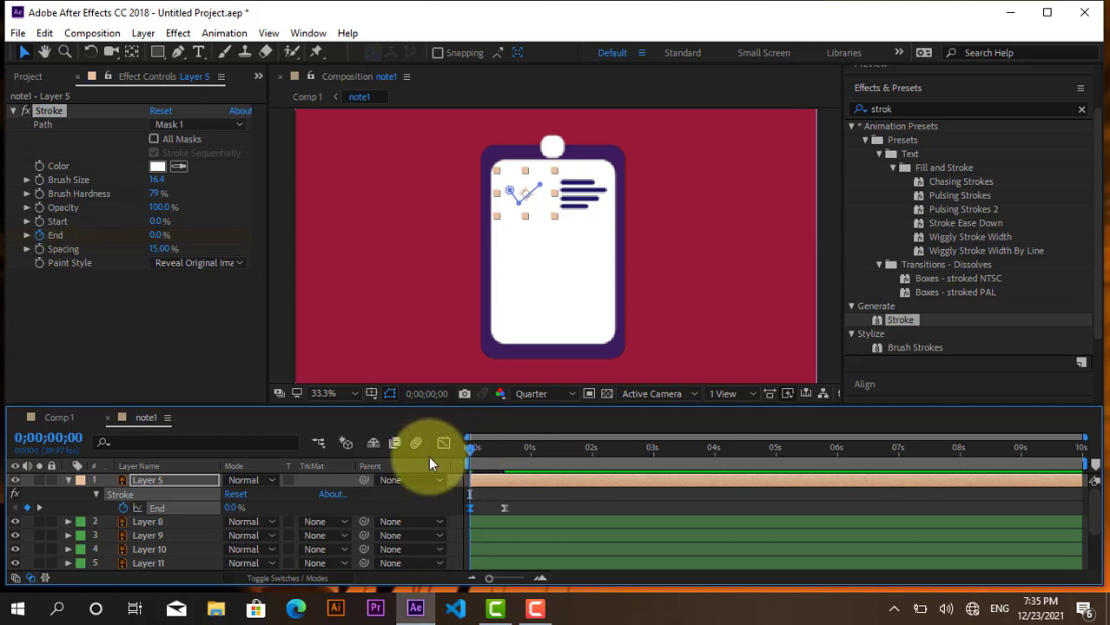
Preview the checkmark, nudge its finishing keyframe slightly later, and preview again.
{"action": "key", "text": "space"}
{"action": "key", "text": "space"}
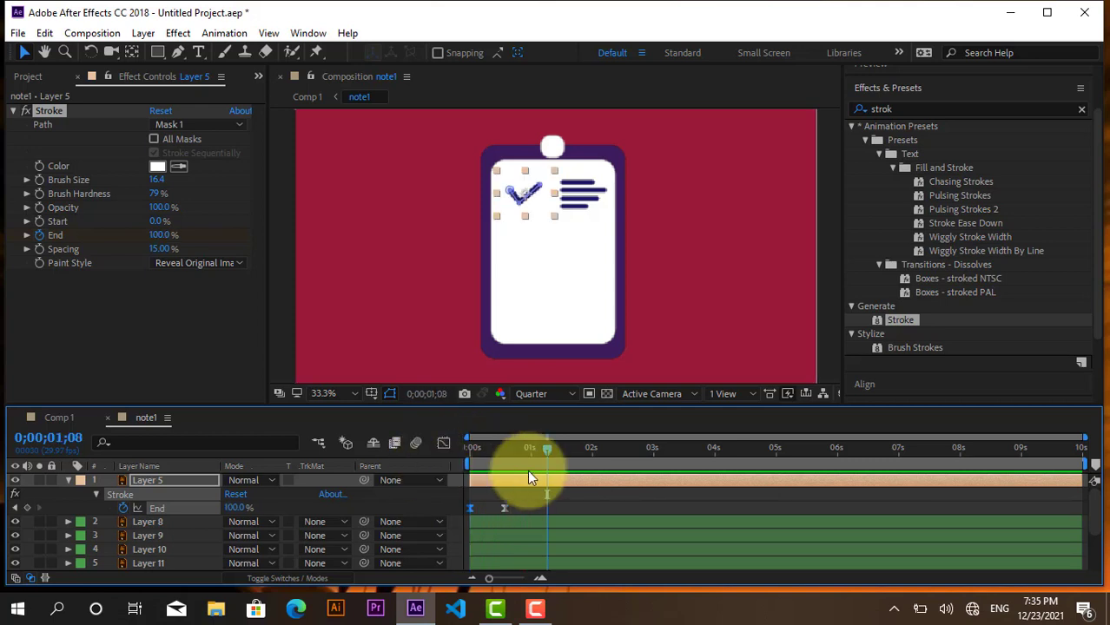
{"action": "left_click_drag", "start_coordinate": [503, 509], "coordinate": [530, 508]}
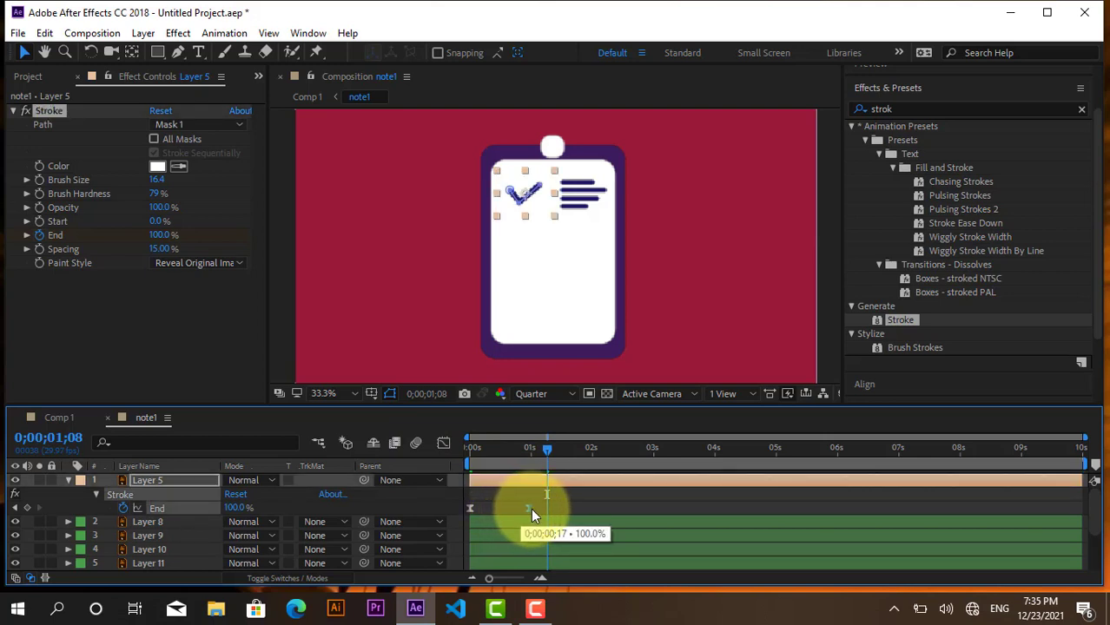
{"action": "left_click", "coordinate": [466, 455]}
{"action": "key", "text": "space"}
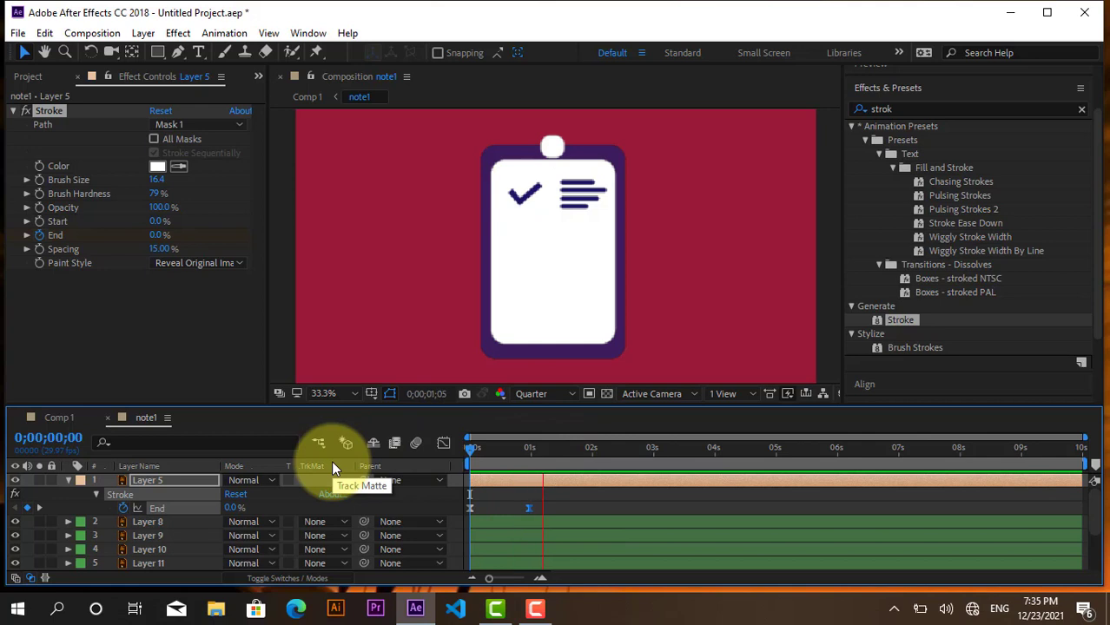
{"action": "key", "text": "space"}
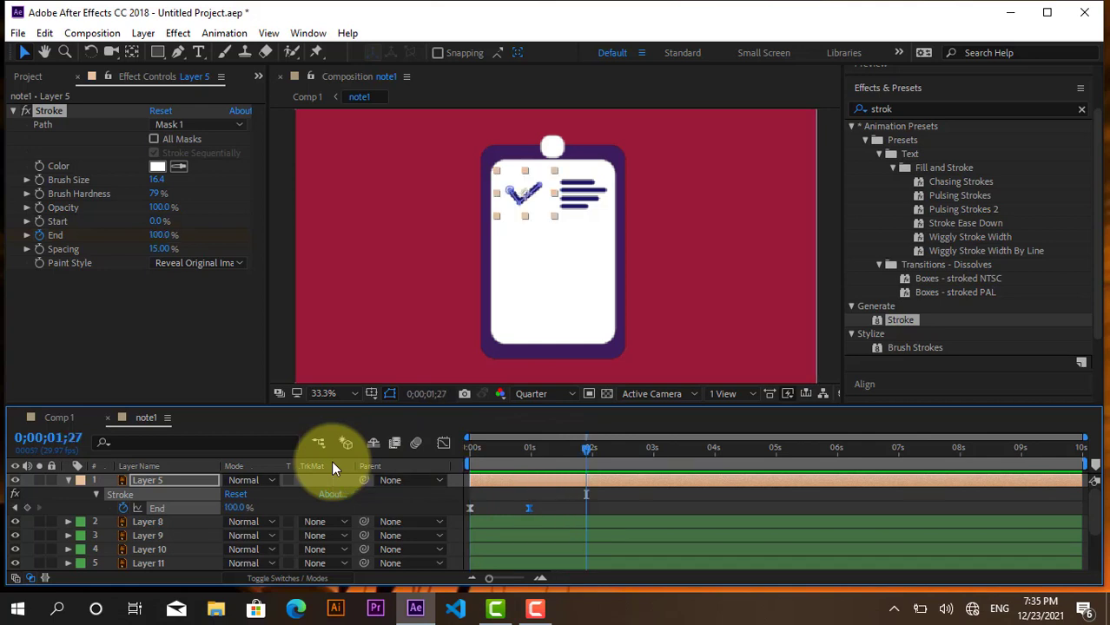
{"action": "left_click", "coordinate": [69, 481]}
{"action": "left_click", "coordinate": [148, 494]}
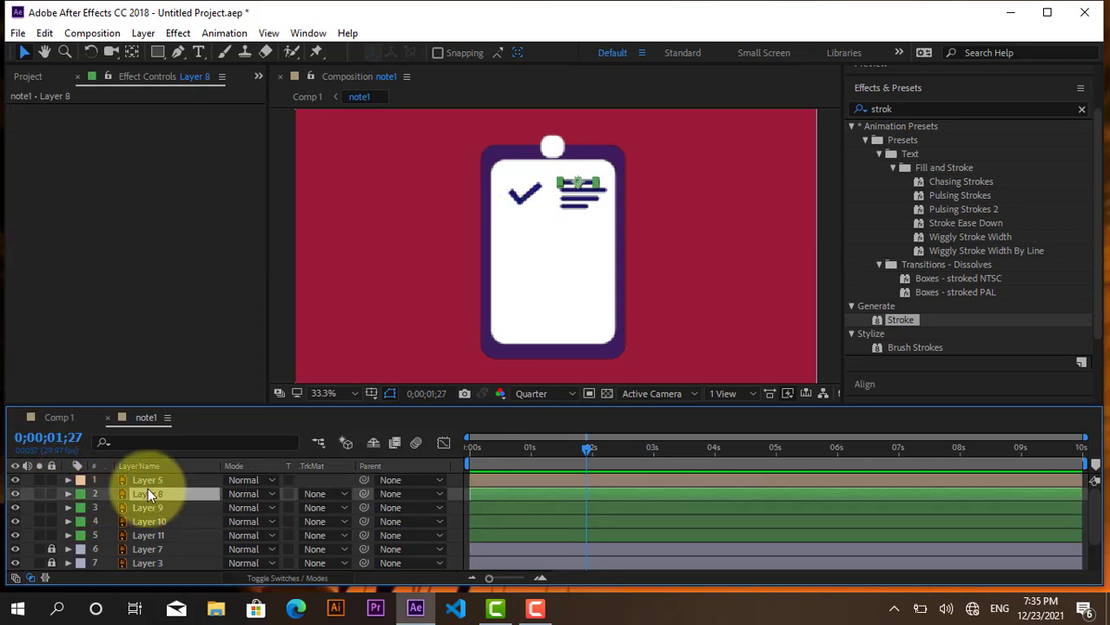
Pre-compose the checkmark layer, Layer 5, into a new comp named sax.
{"action": "left_click", "coordinate": [147, 482]}
{"action": "right_click", "coordinate": [147, 482]}
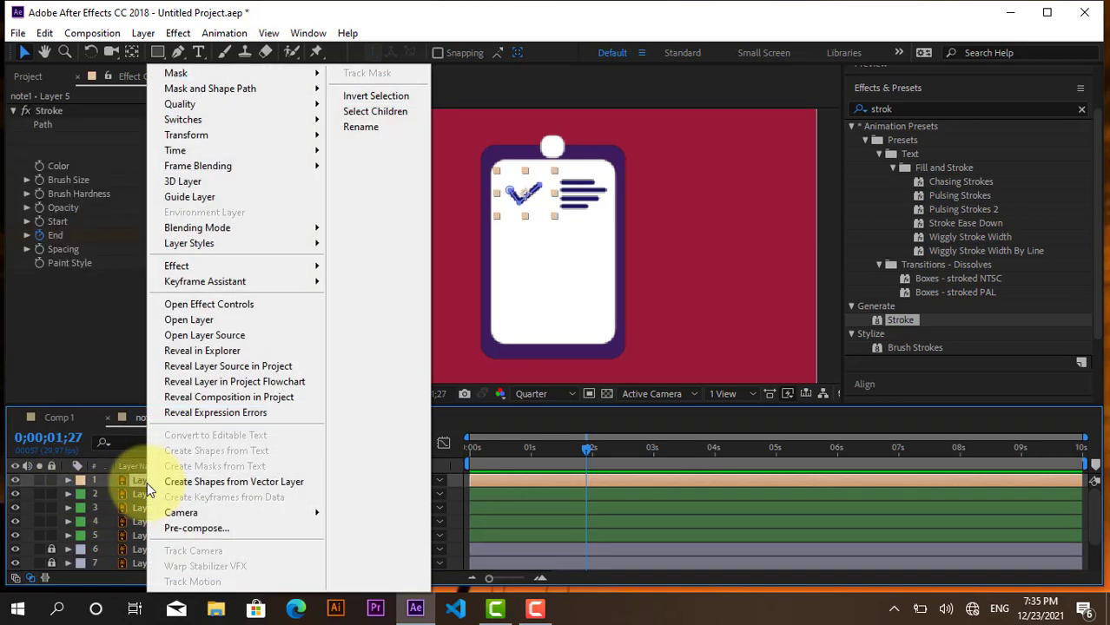
{"action": "left_click", "coordinate": [190, 528]}
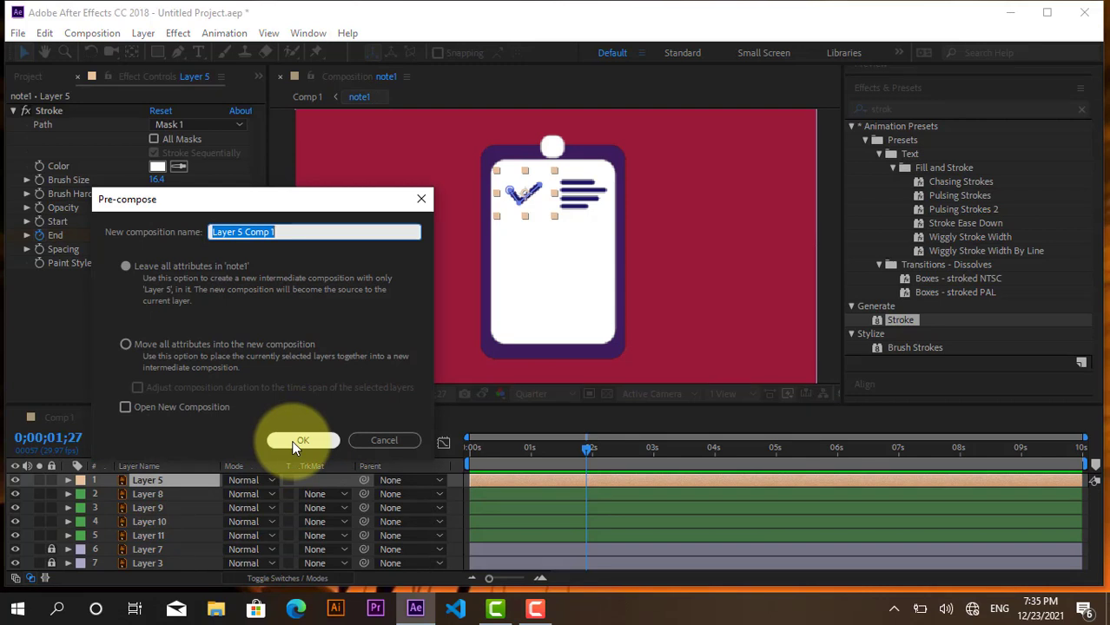
{"action": "type", "text": "sax"}
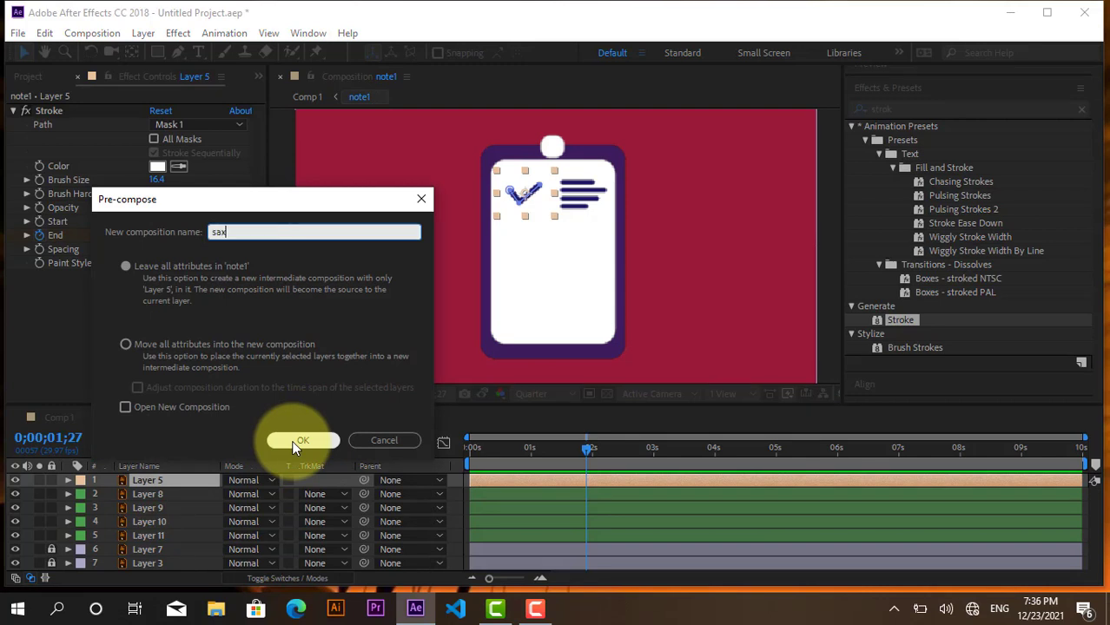
{"action": "left_click", "coordinate": [296, 439]}
{"action": "left_click", "coordinate": [301, 442]}
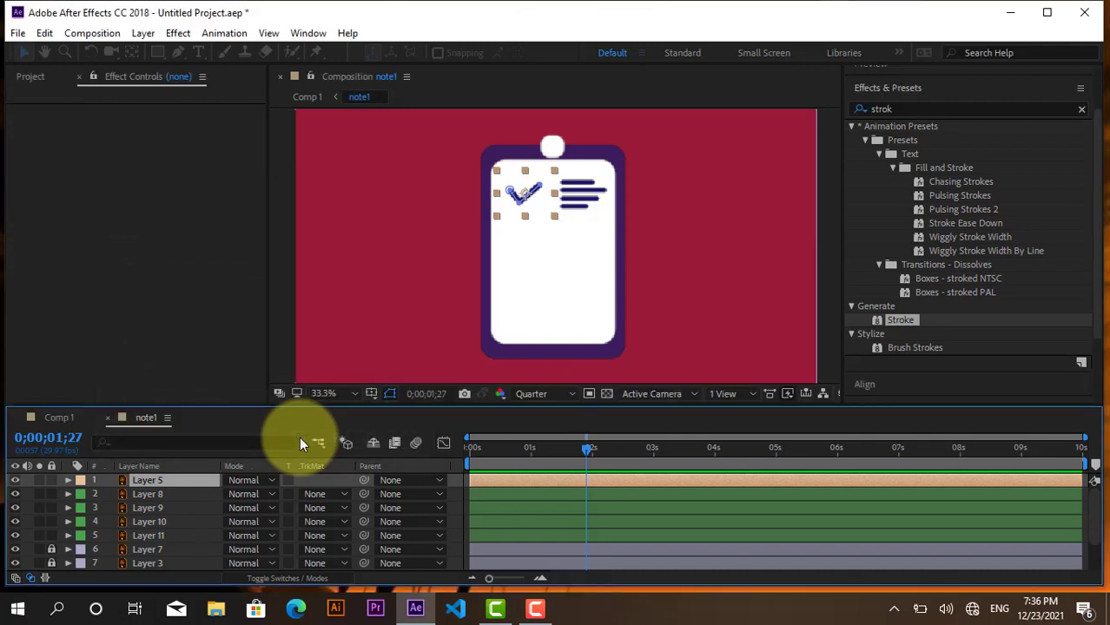
Toggle the sax layer's visibility off and on, then preview the checkmark from the first frame.
{"action": "left_click", "coordinate": [14, 482]}
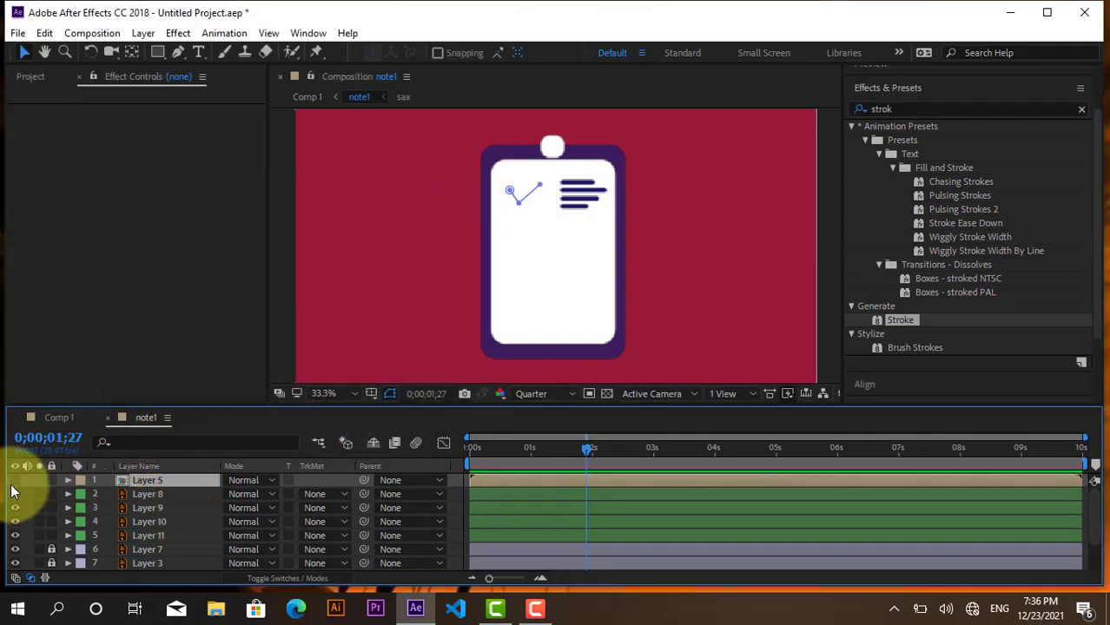
{"action": "left_click", "coordinate": [14, 480]}
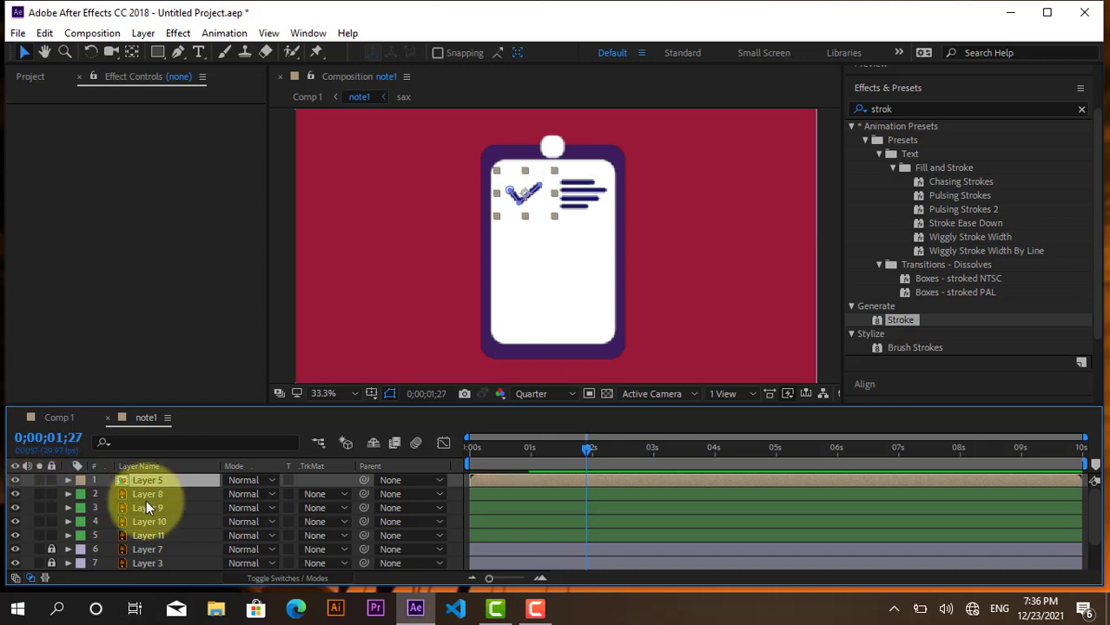
{"action": "left_click_drag", "start_coordinate": [586, 451], "coordinate": [420, 448]}
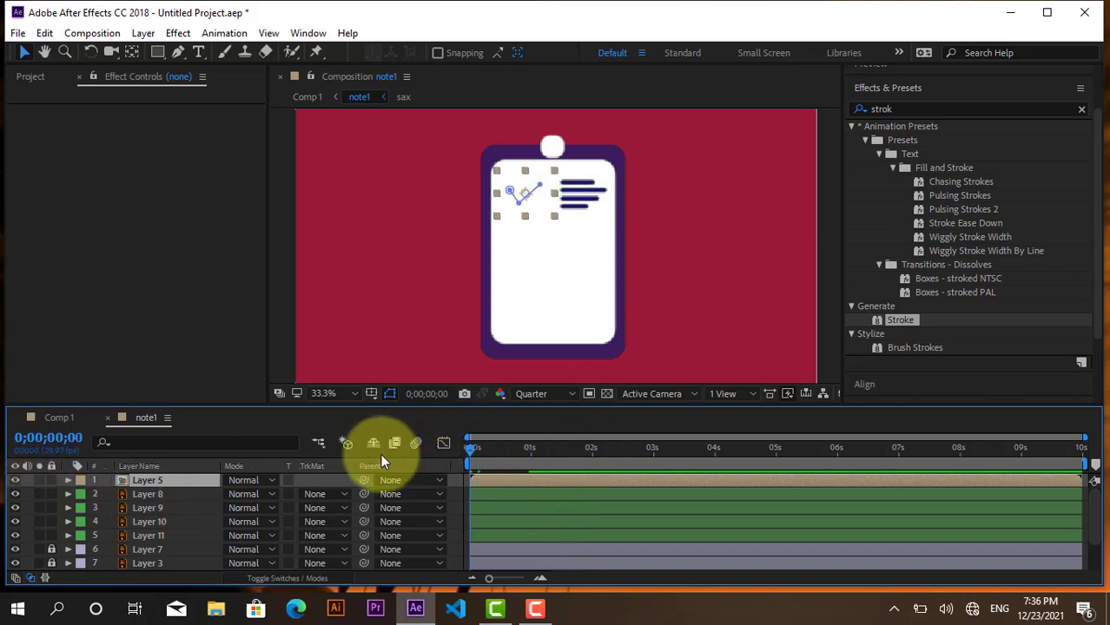
{"action": "key", "text": "space"}
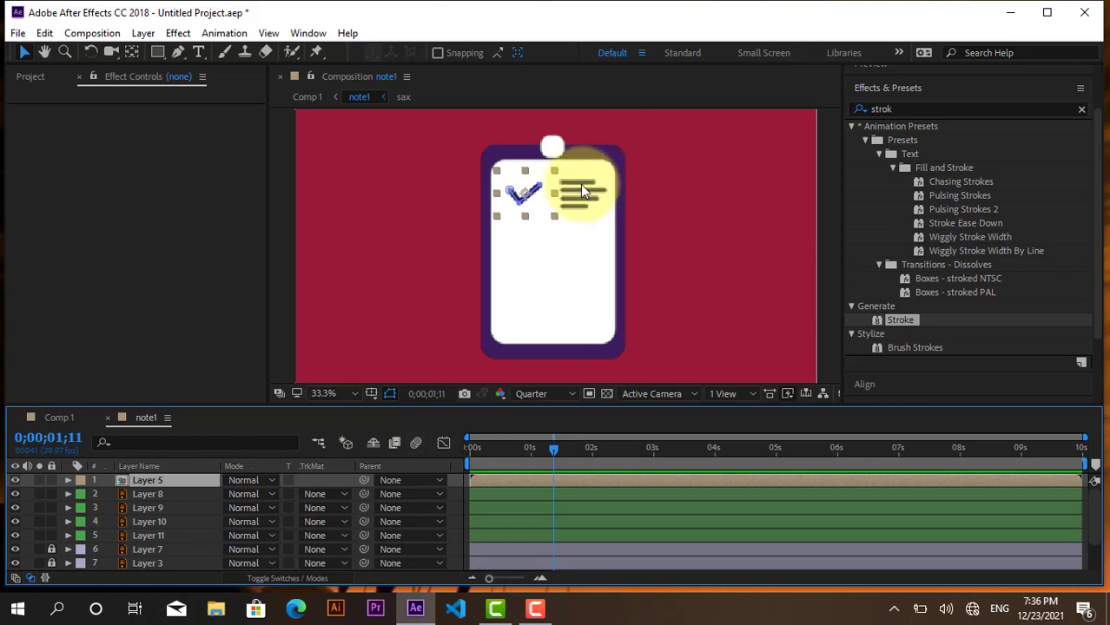
Check the text-line layers one by one, then select Layers 8 through 11 together.
{"action": "left_click", "coordinate": [157, 495]}
{"action": "left_click", "coordinate": [153, 507]}
{"action": "left_click", "coordinate": [151, 493]}
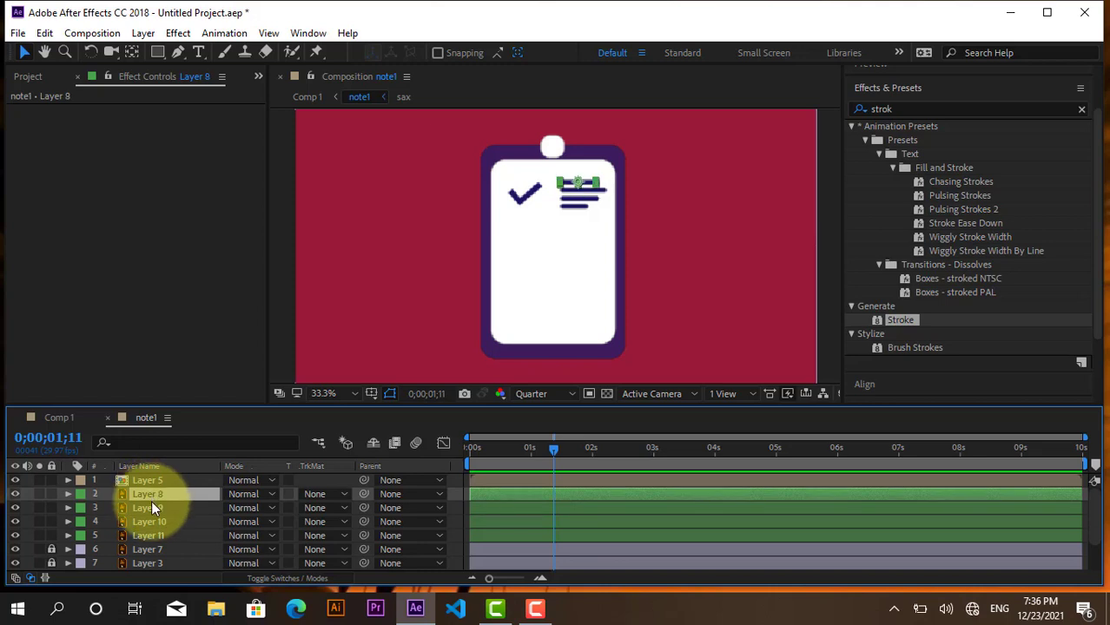
{"action": "left_click", "coordinate": [151, 505]}
{"action": "left_click", "coordinate": [151, 496]}
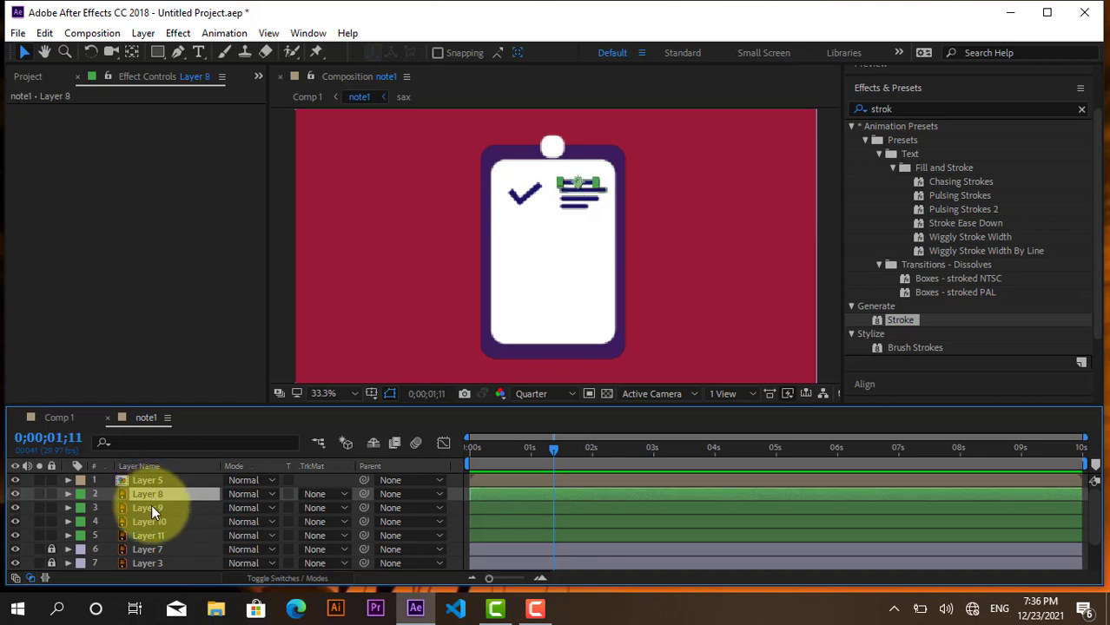
{"action": "left_click", "coordinate": [152, 505]}
{"action": "left_click", "coordinate": [151, 495]}
{"action": "left_click", "coordinate": [150, 507]}
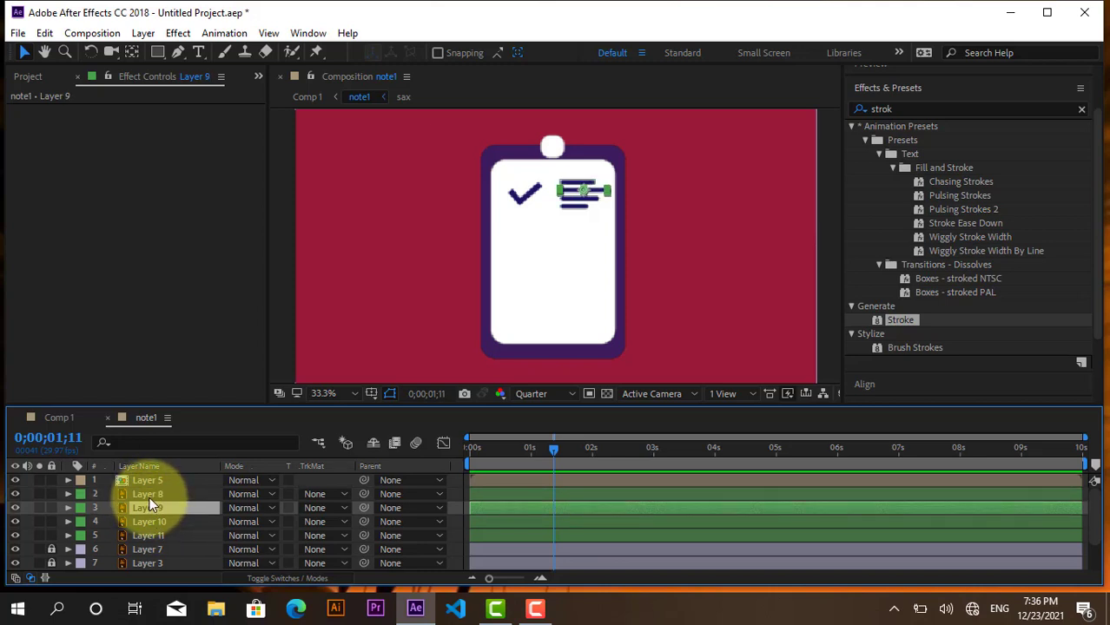
{"action": "left_click", "coordinate": [149, 497]}
{"action": "left_click", "coordinate": [147, 536], "text": "shift"}
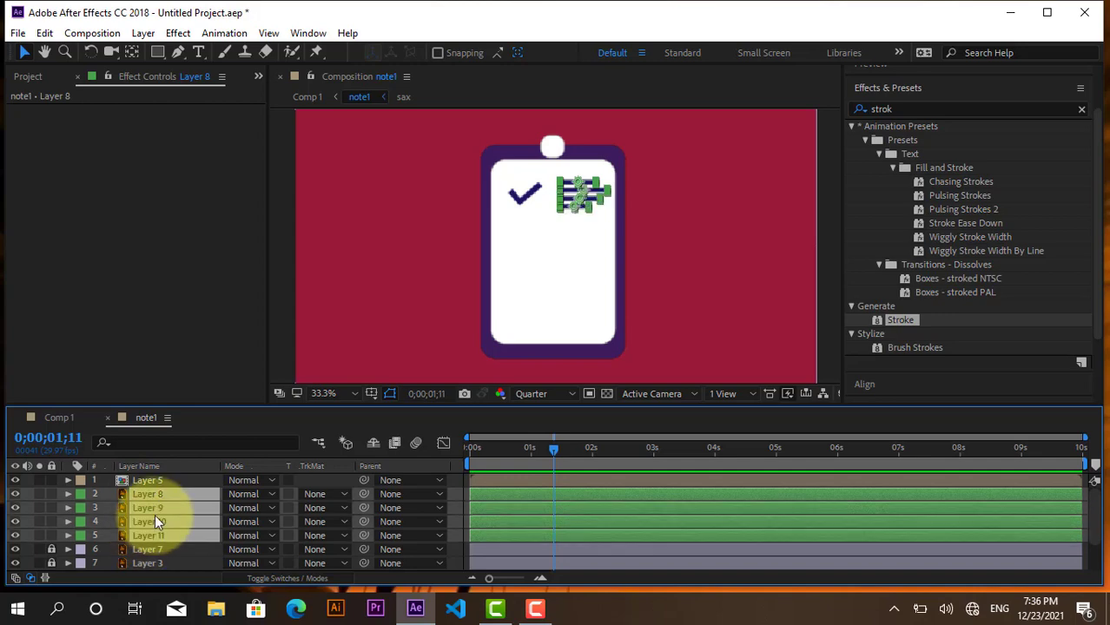
Pre-compose the four selected text-line layers into a new comp named qoraal.
{"action": "right_click", "coordinate": [157, 521]}
{"action": "left_click", "coordinate": [214, 528]}
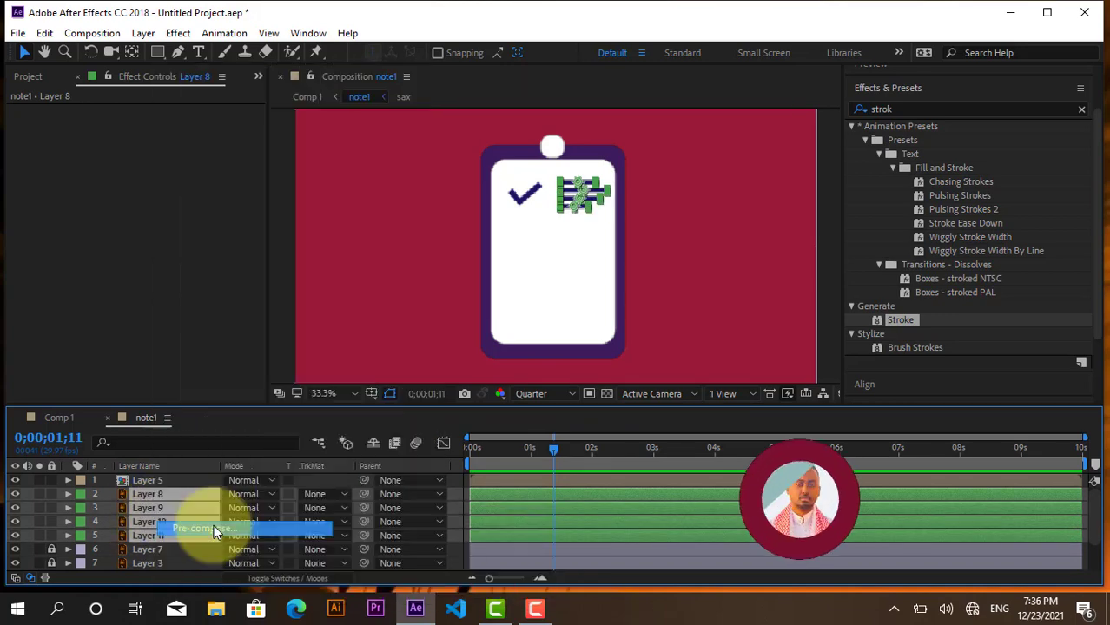
{"action": "left_click", "coordinate": [294, 444]}
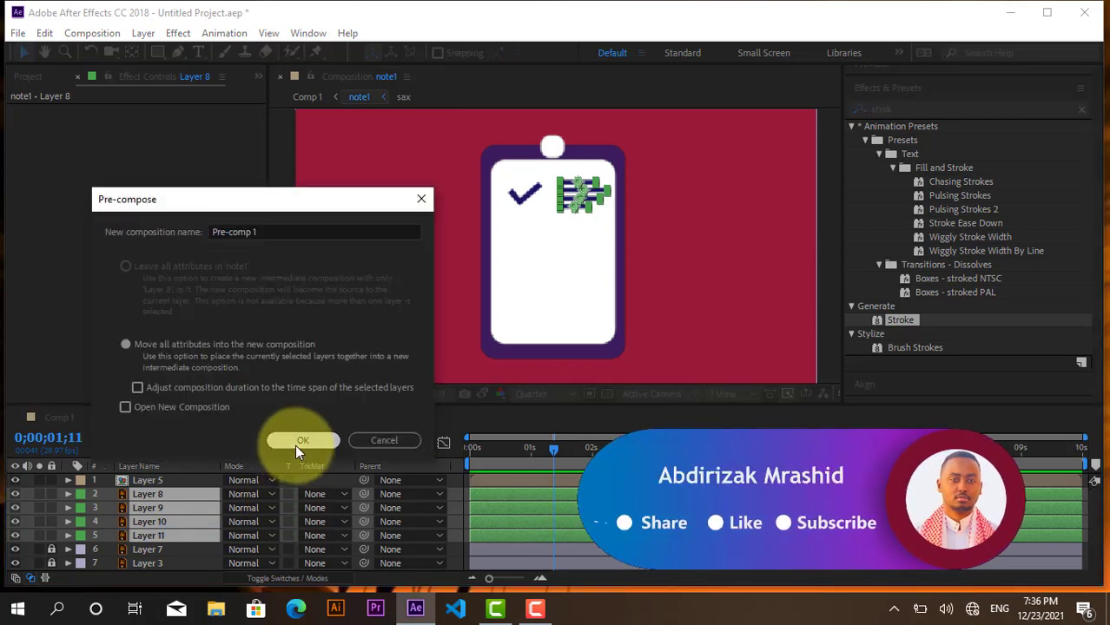
{"action": "left_click", "coordinate": [255, 233]}
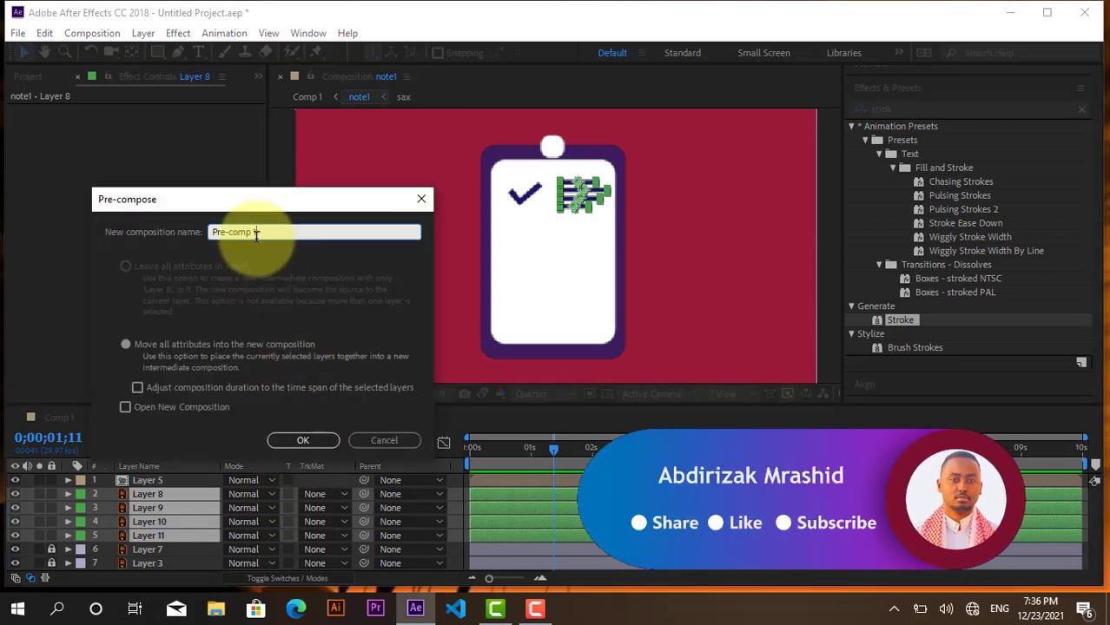
{"action": "left_click_drag", "start_coordinate": [256, 235], "coordinate": [169, 248]}
{"action": "type", "text": "qoo"}
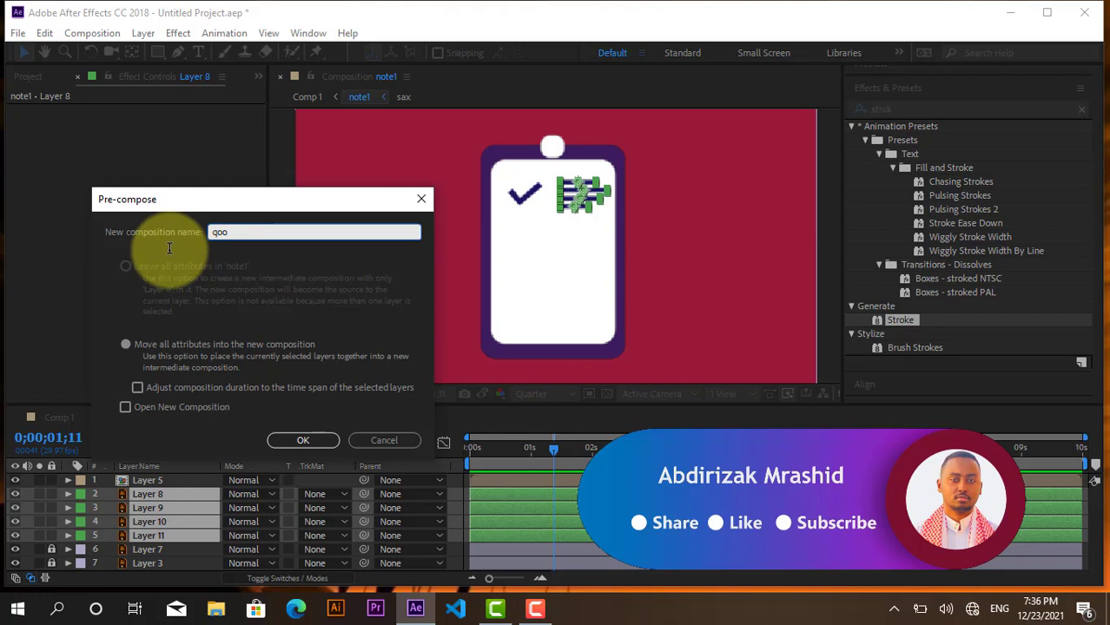
{"action": "key", "text": "BackSpace"}
{"action": "type", "text": "raal"}
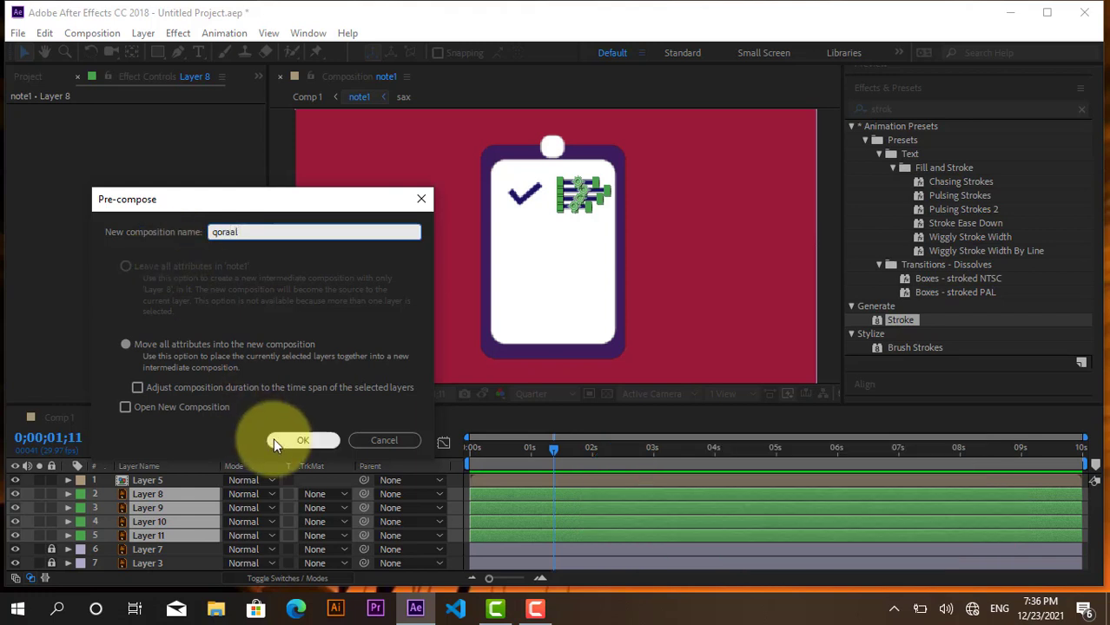
{"action": "left_click", "coordinate": [273, 440]}
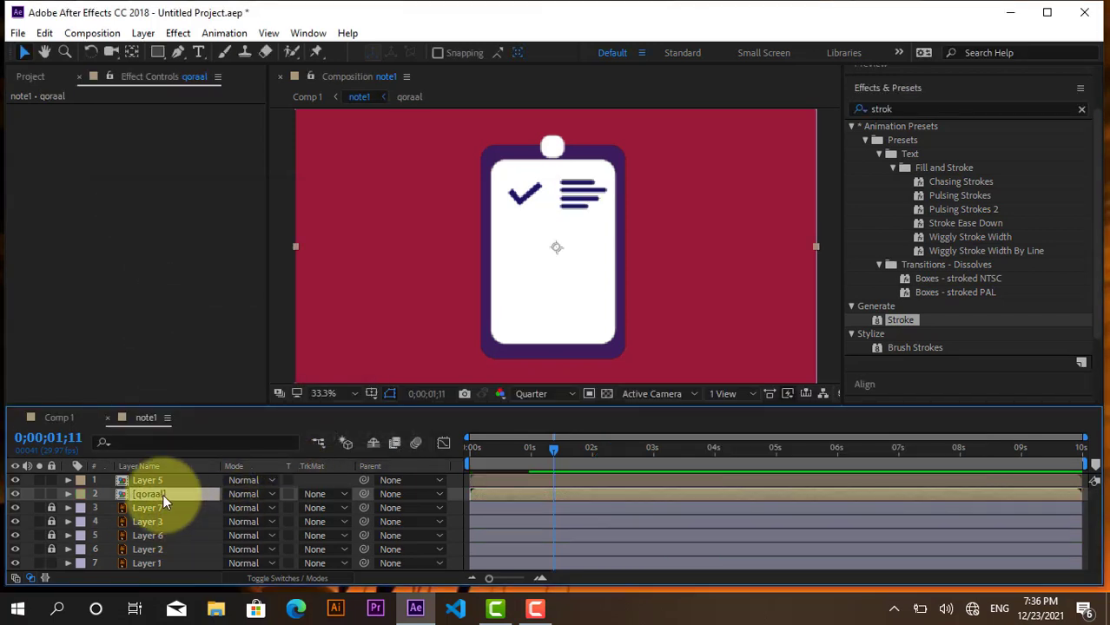
Open the qoraal pre-comp, return to the first frame, and select the top line, Layer 8.
{"action": "double_click", "coordinate": [162, 494]}
{"action": "left_click_drag", "start_coordinate": [590, 447], "coordinate": [490, 446]}
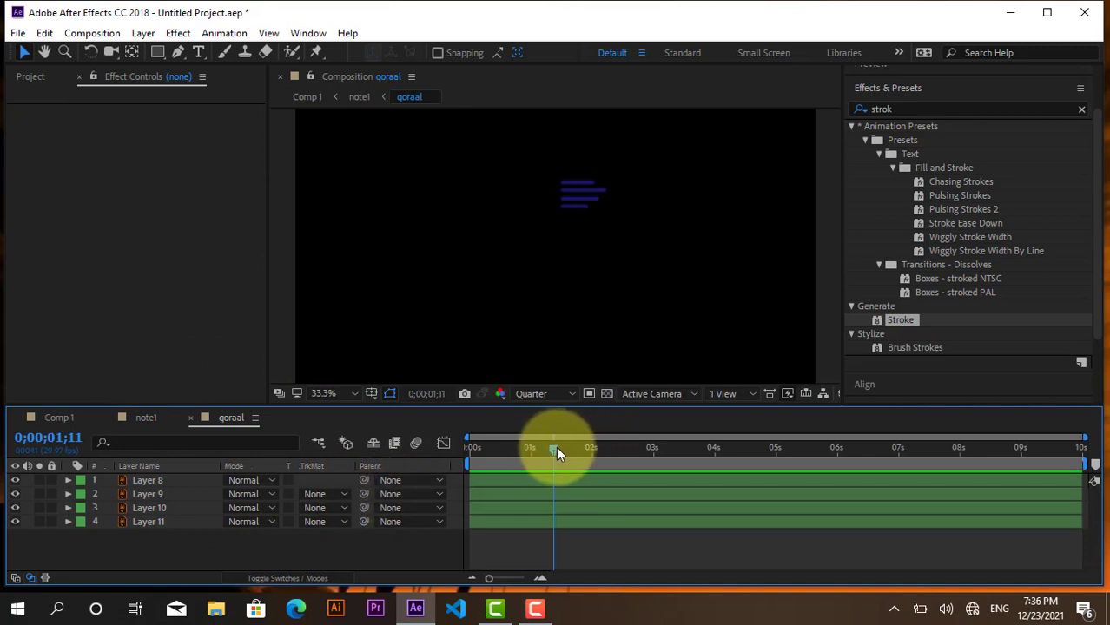
{"action": "key", "text": "Home"}
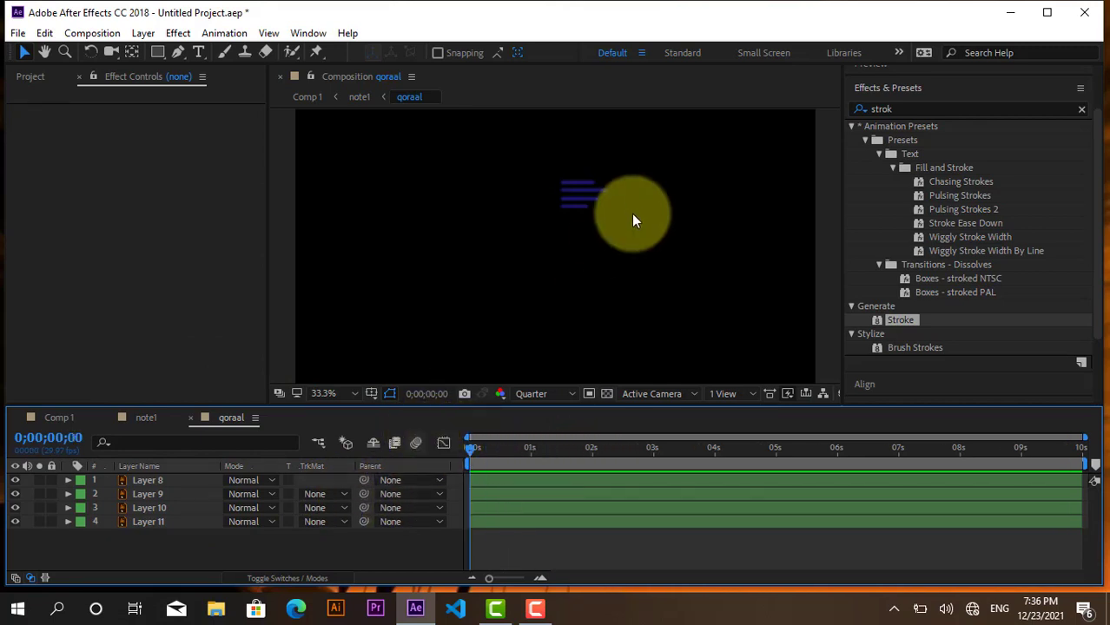
{"action": "left_click_drag", "start_coordinate": [585, 186], "coordinate": [582, 179]}
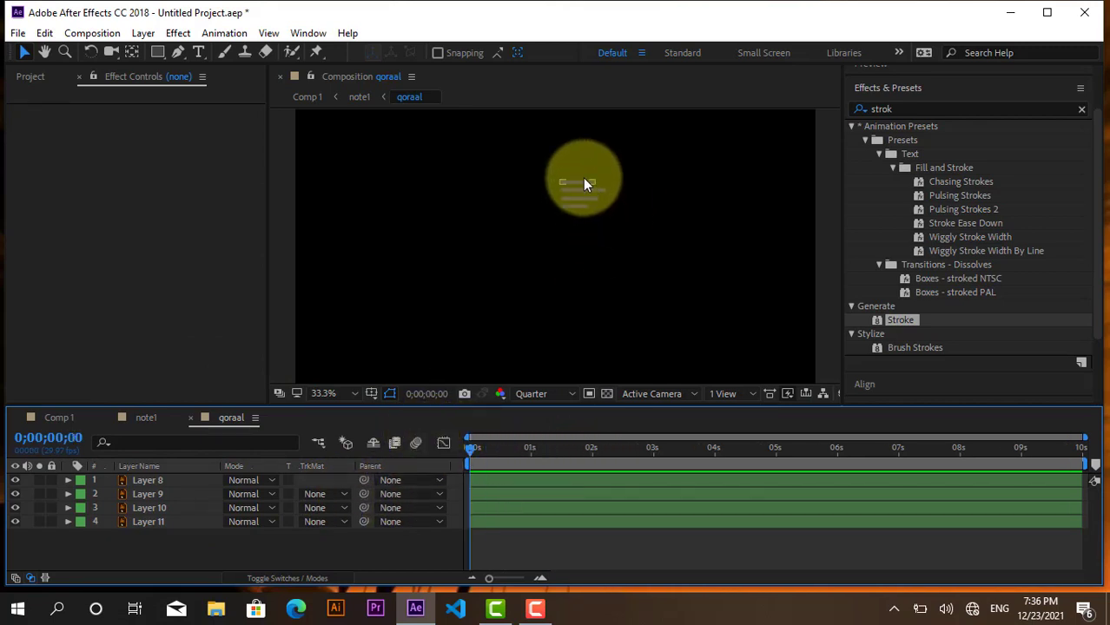
{"action": "left_click", "coordinate": [584, 182]}
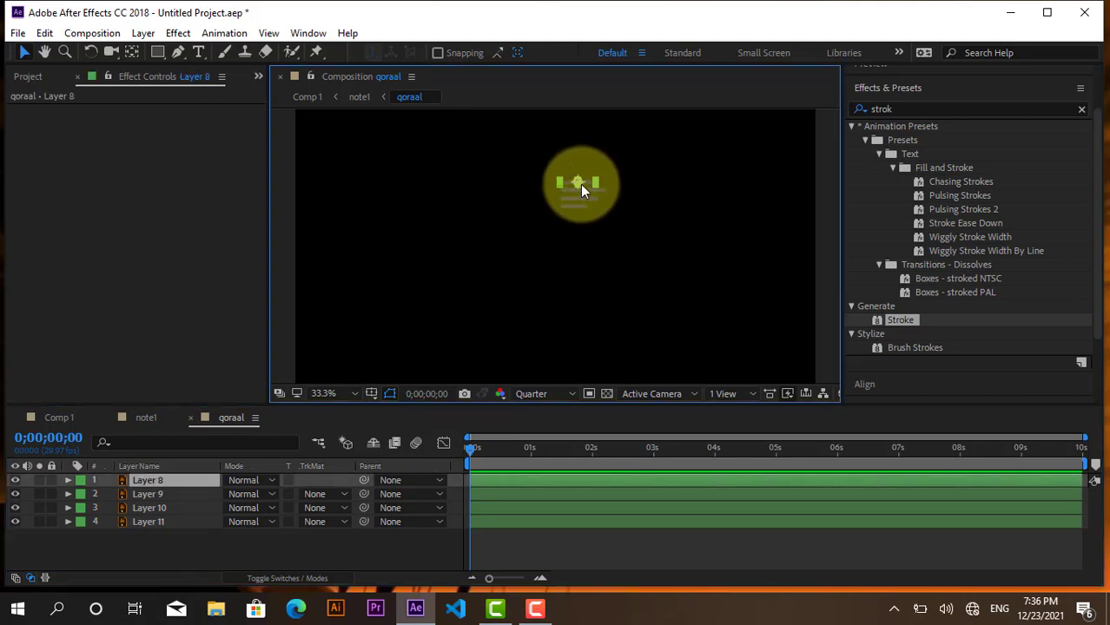
Set the viewer magnification to 50% and switch to the Pan Behind (Anchor Point) tool.
{"action": "left_click", "coordinate": [132, 50]}
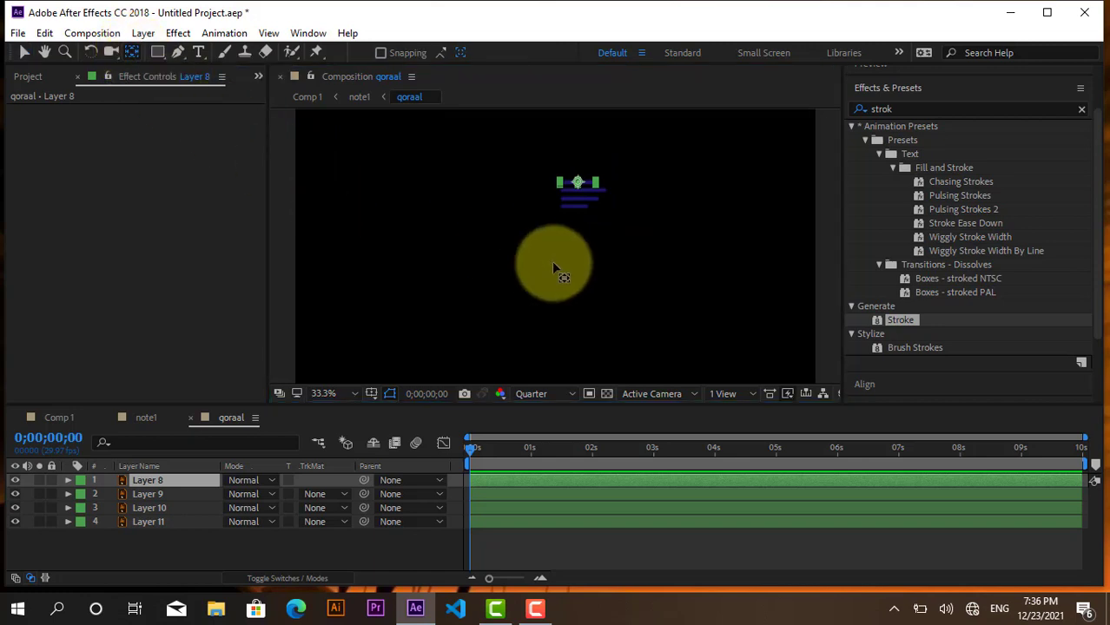
{"action": "left_click", "coordinate": [355, 396]}
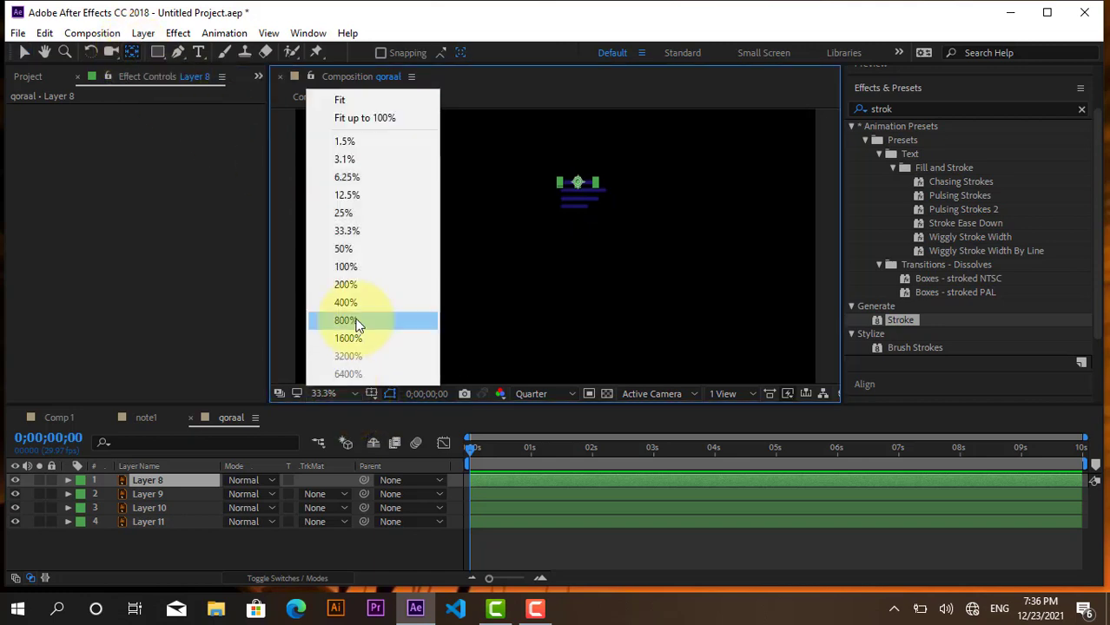
{"action": "left_click", "coordinate": [350, 249]}
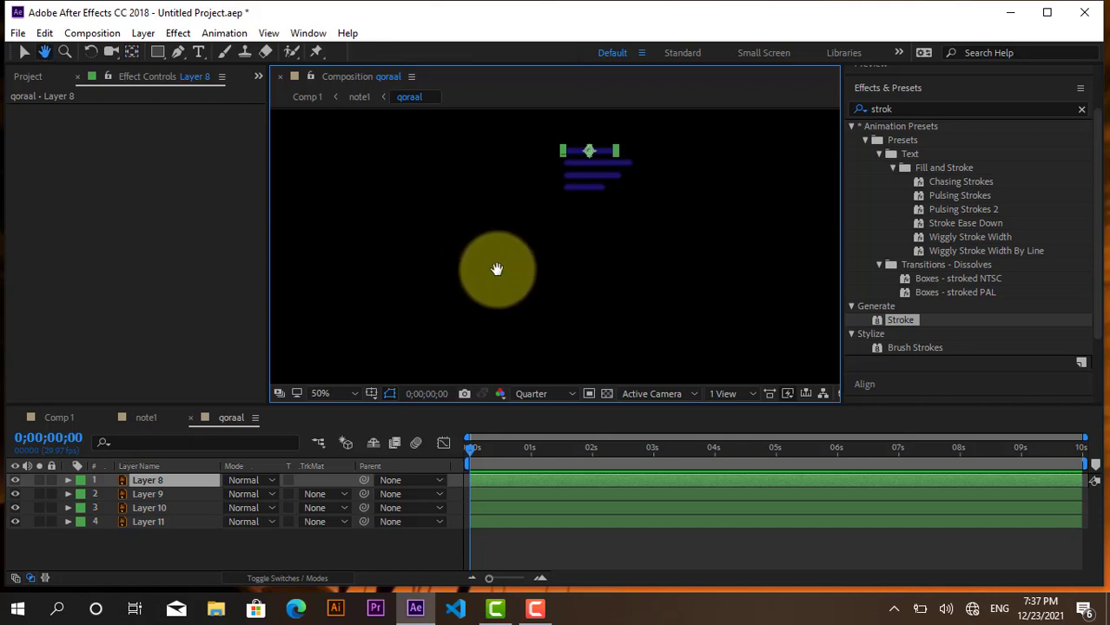
{"action": "left_click", "coordinate": [45, 52]}
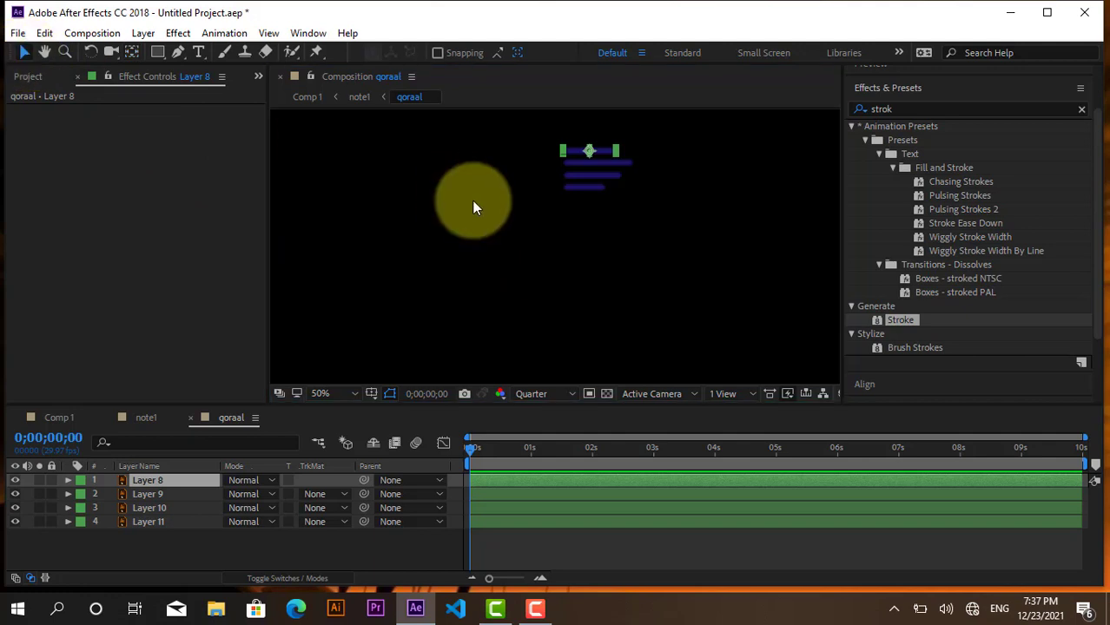
{"action": "key", "text": "v"}
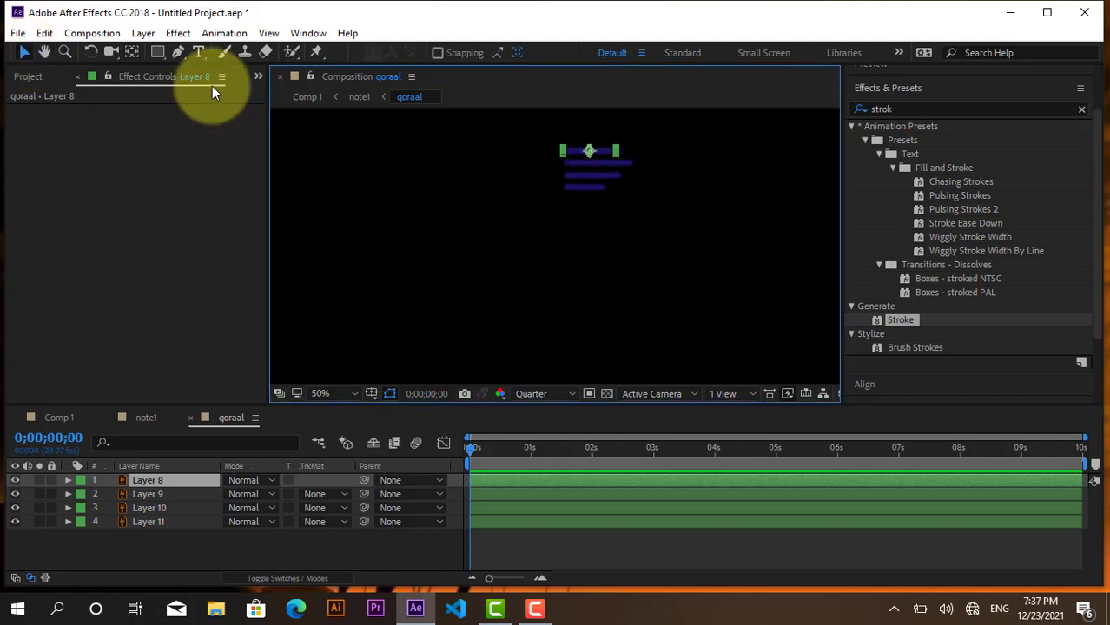
{"action": "key", "text": "period"}
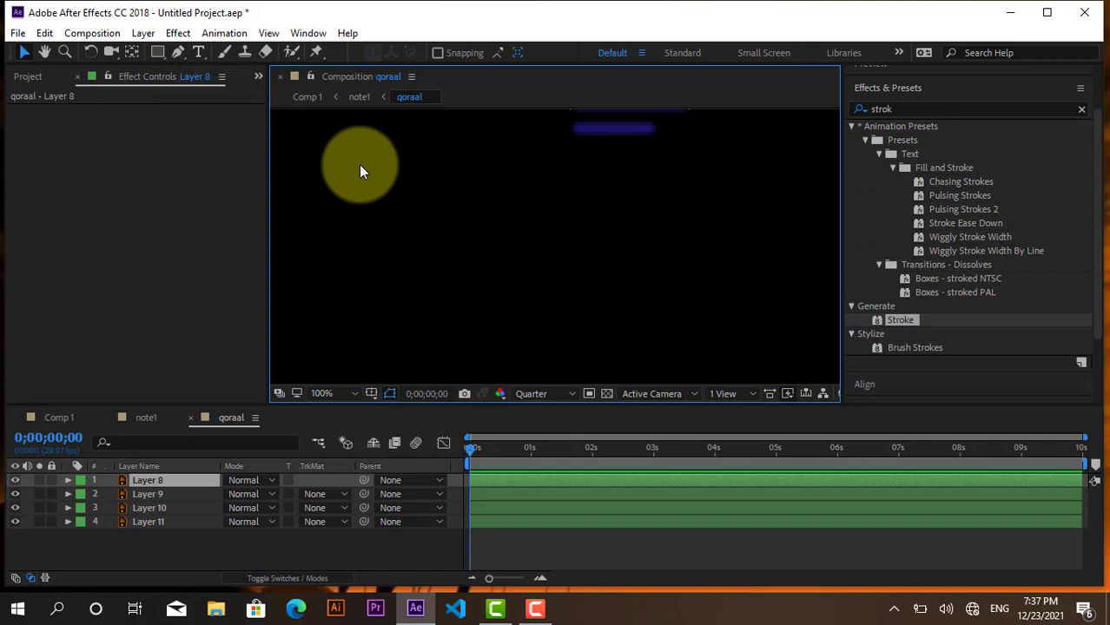
{"action": "left_click", "coordinate": [345, 394]}
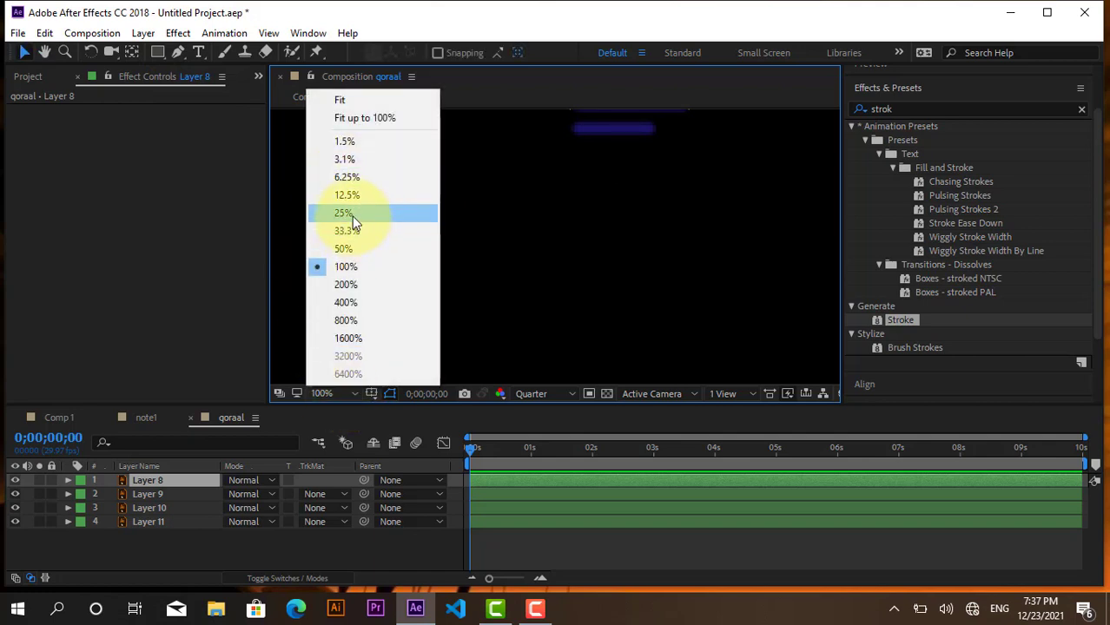
{"action": "left_click", "coordinate": [349, 248]}
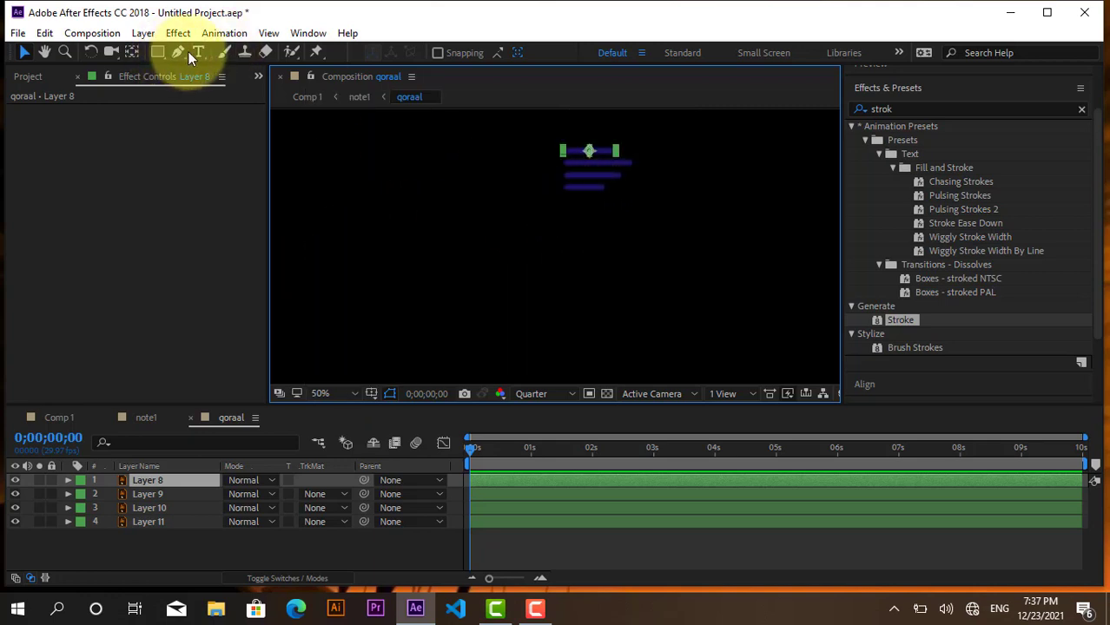
{"action": "left_click", "coordinate": [133, 53]}
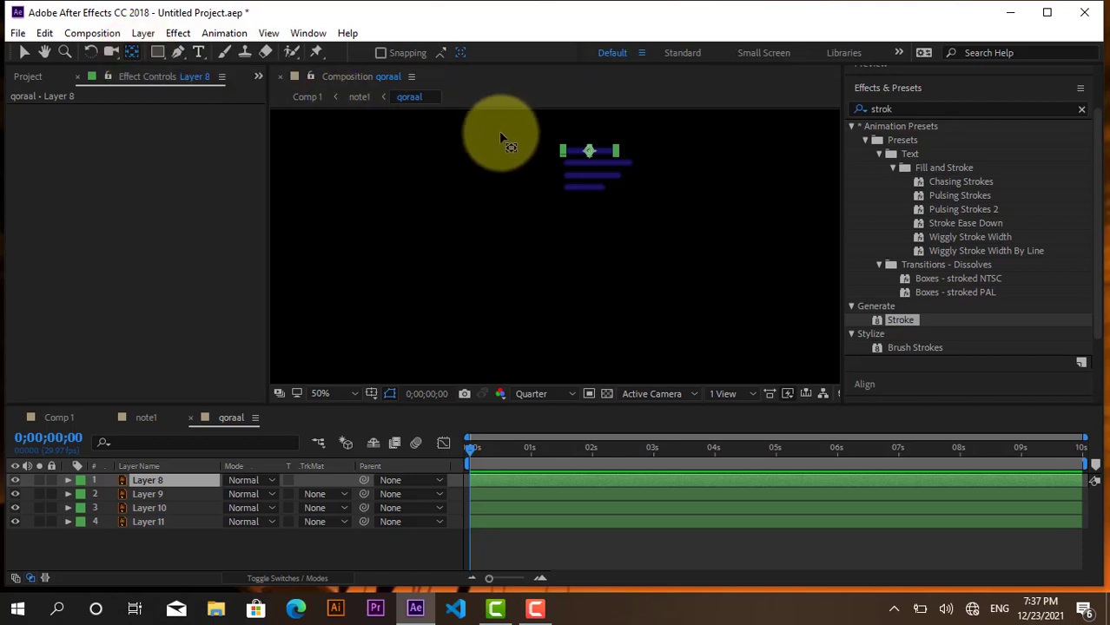
Drag the anchor points of Layers 8, 9 and 10 left onto each row's checkmark.
{"action": "left_click", "coordinate": [588, 156]}
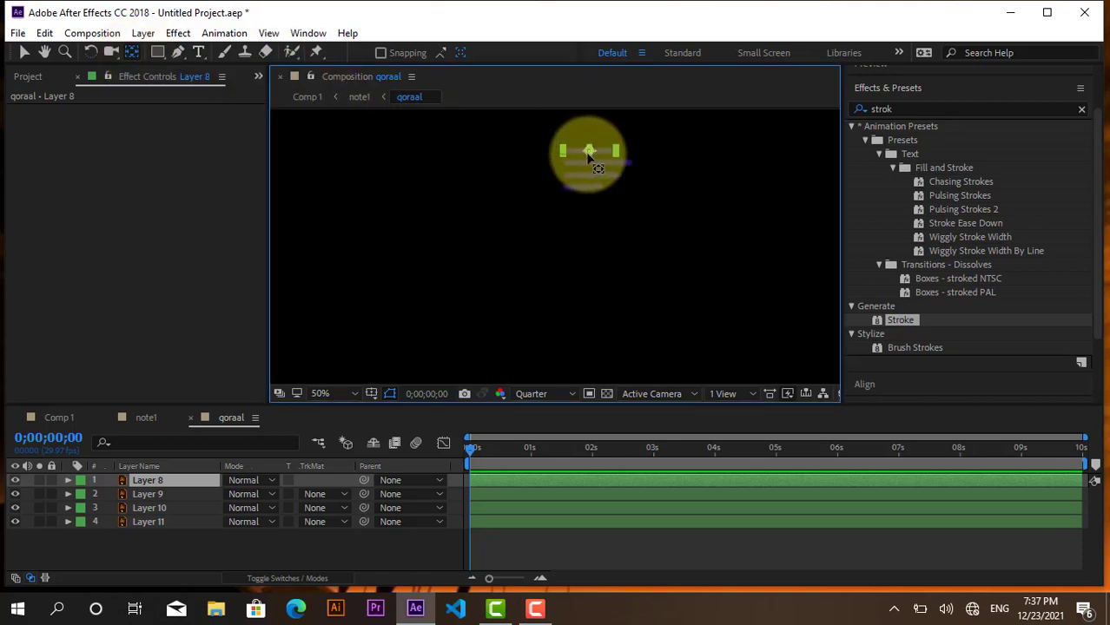
{"action": "mouse_move", "coordinate": [588, 156]}
{"action": "left_mouse_down"}
{"action": "mouse_move", "coordinate": [565, 156]}
{"action": "mouse_move", "coordinate": [607, 163]}
{"action": "mouse_move", "coordinate": [564, 169]}
{"action": "left_mouse_up"}
{"action": "left_click", "coordinate": [602, 171]}
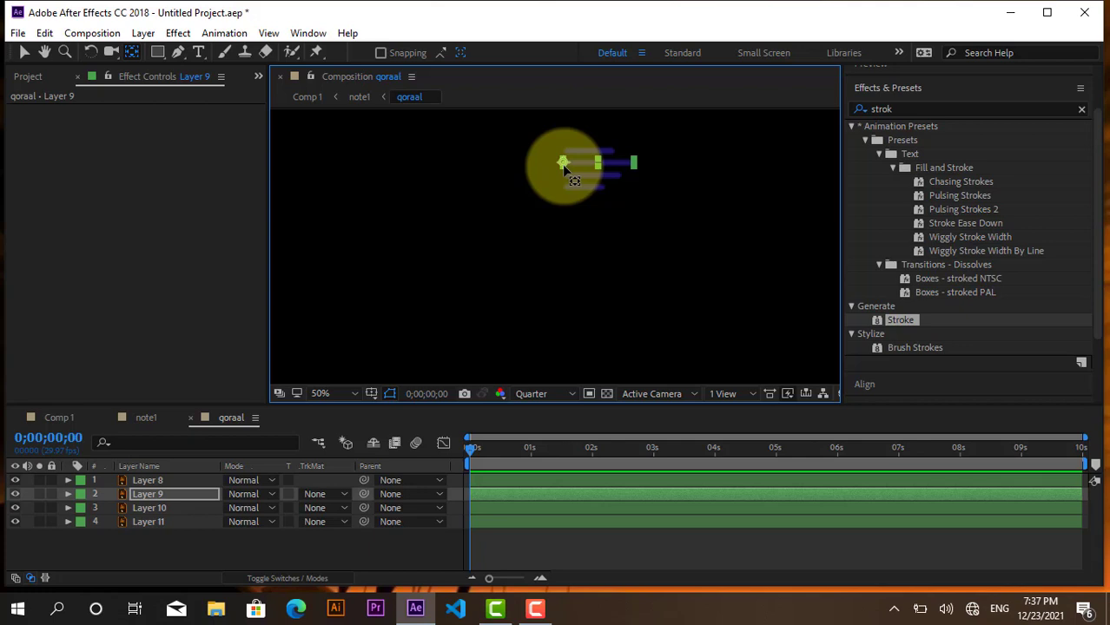
{"action": "left_click_drag", "start_coordinate": [562, 165], "coordinate": [592, 176]}
{"action": "key", "text": "ctrl+Down"}
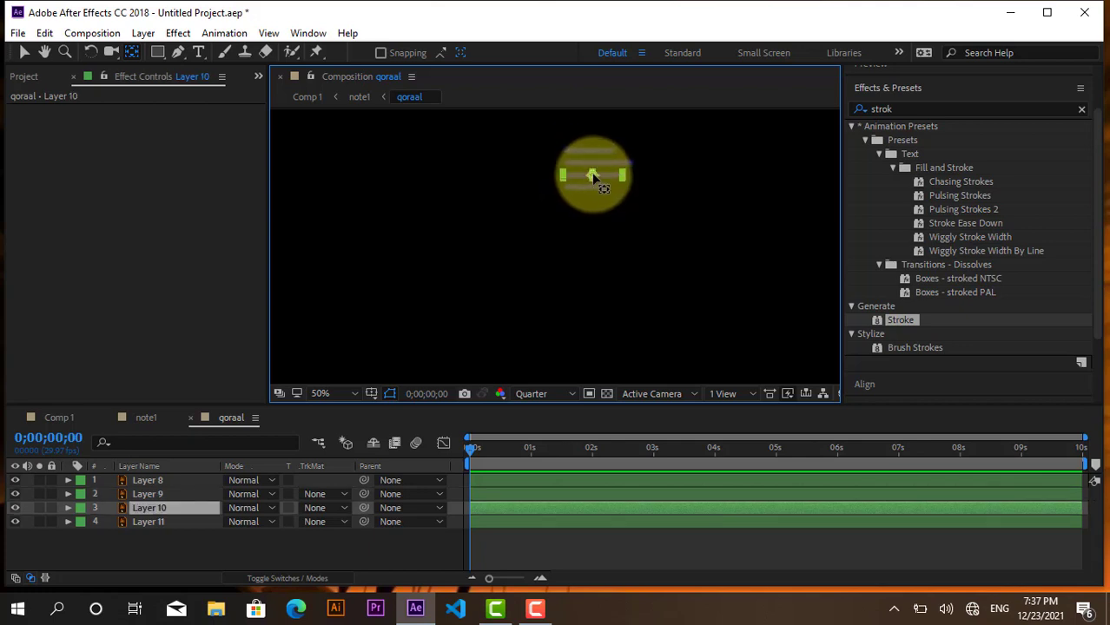
{"action": "key", "text": "F2"}
{"action": "left_click", "coordinate": [590, 172]}
{"action": "mouse_move", "coordinate": [593, 178]}
{"action": "left_mouse_down"}
{"action": "mouse_move", "coordinate": [561, 177]}
{"action": "mouse_move", "coordinate": [585, 190]}
{"action": "mouse_move", "coordinate": [567, 191]}
{"action": "left_mouse_up"}
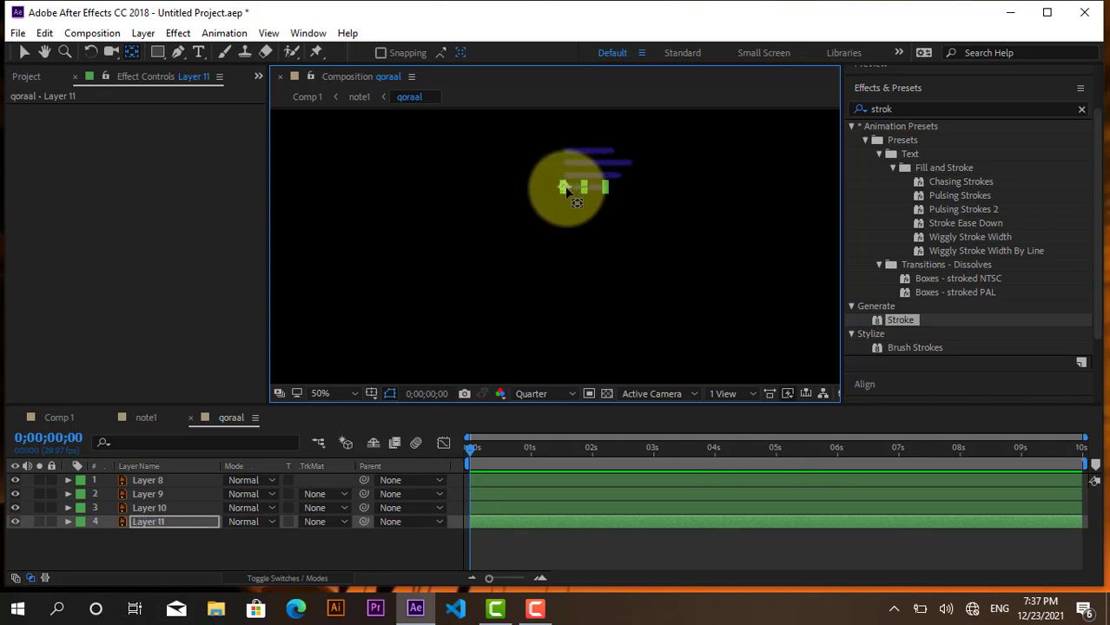
{"action": "left_click", "coordinate": [590, 282]}
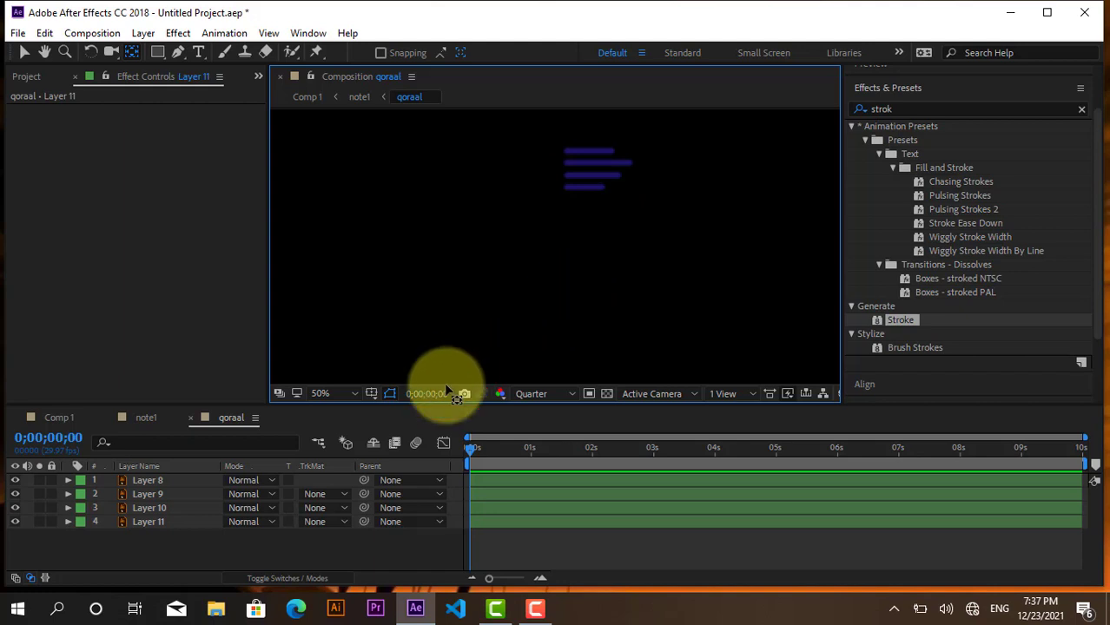
{"action": "left_click", "coordinate": [205, 543]}
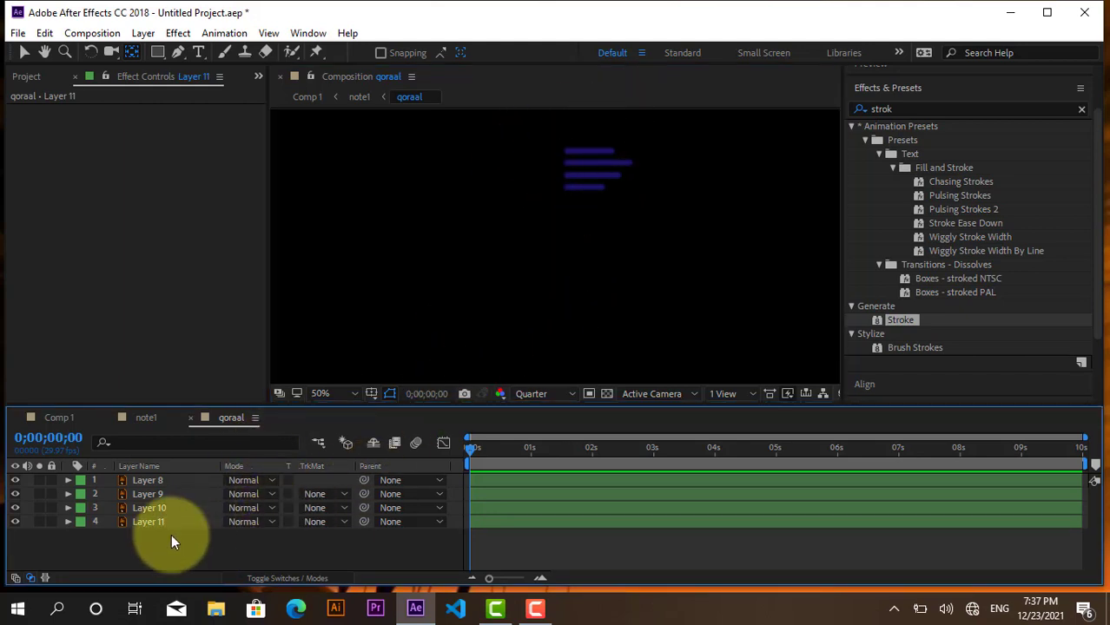
Reveal Scale on the row layers and unlink Scale proportions on Layers 8, 9 and 10.
{"action": "mouse_move", "coordinate": [171, 535]}
{"action": "left_mouse_down"}
{"action": "mouse_move", "coordinate": [150, 487]}
{"action": "mouse_move", "coordinate": [135, 483]}
{"action": "left_mouse_up"}
{"action": "key", "text": "s"}
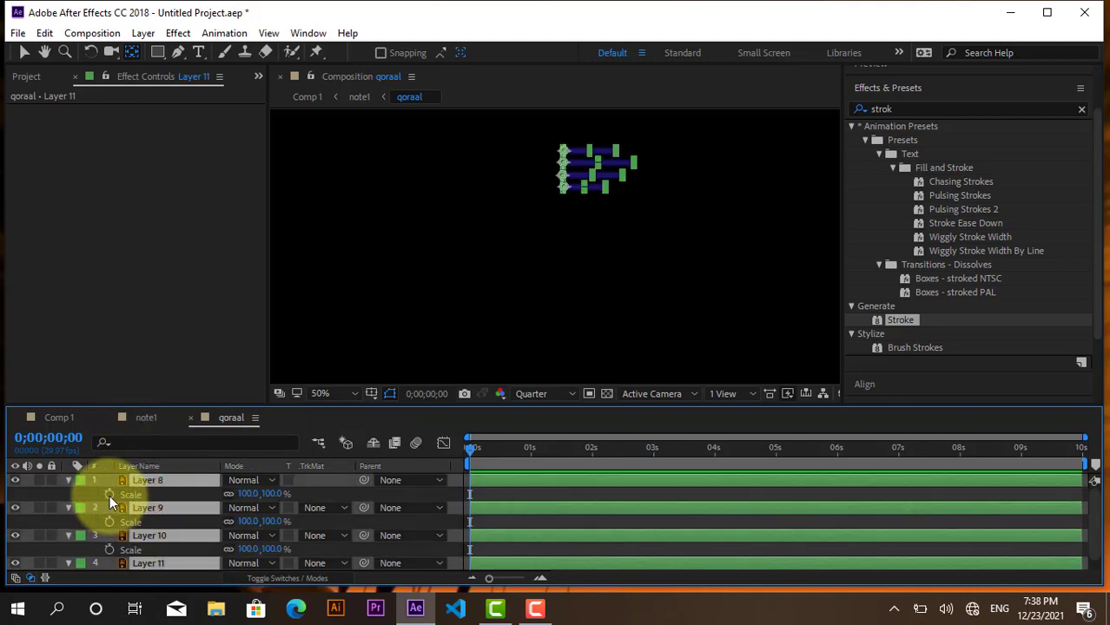
{"action": "left_click", "coordinate": [110, 494]}
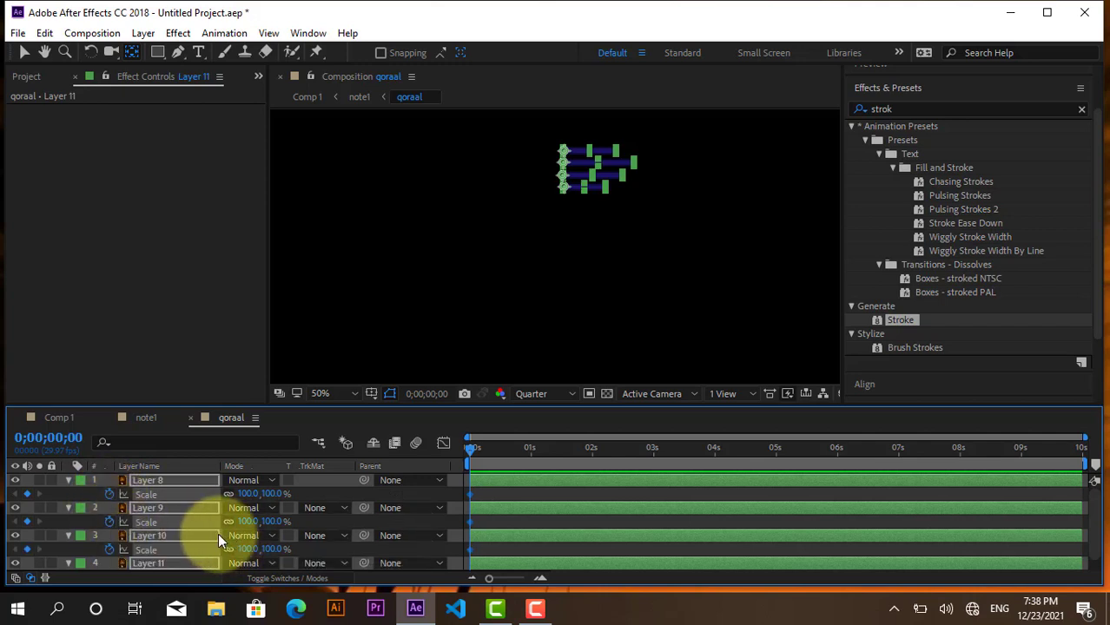
{"action": "key", "text": "ctrl+z"}
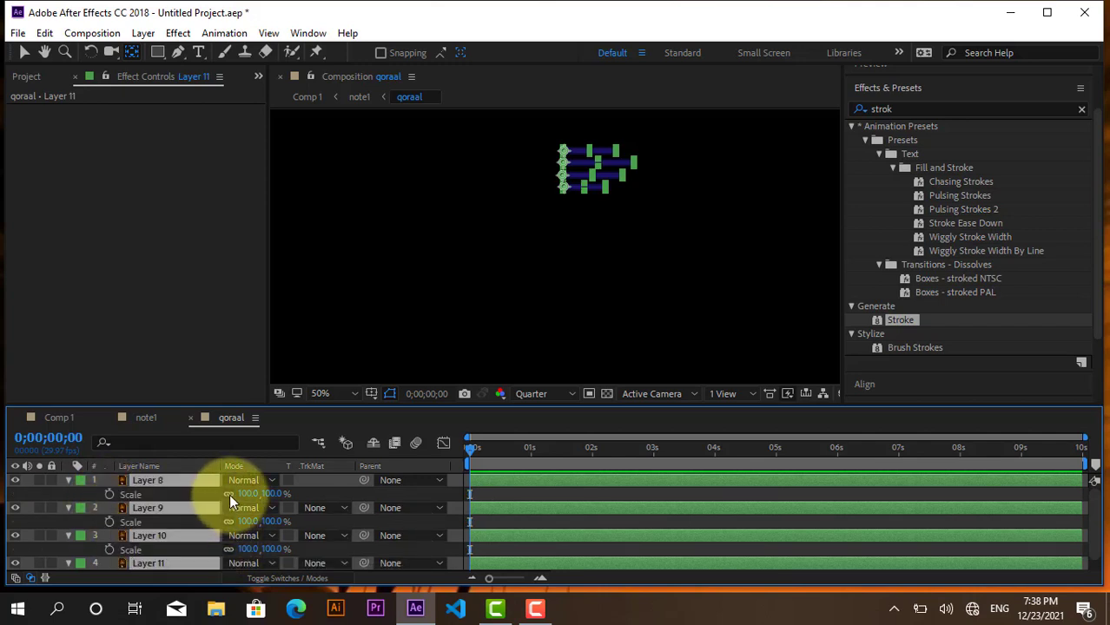
{"action": "left_click", "coordinate": [228, 494]}
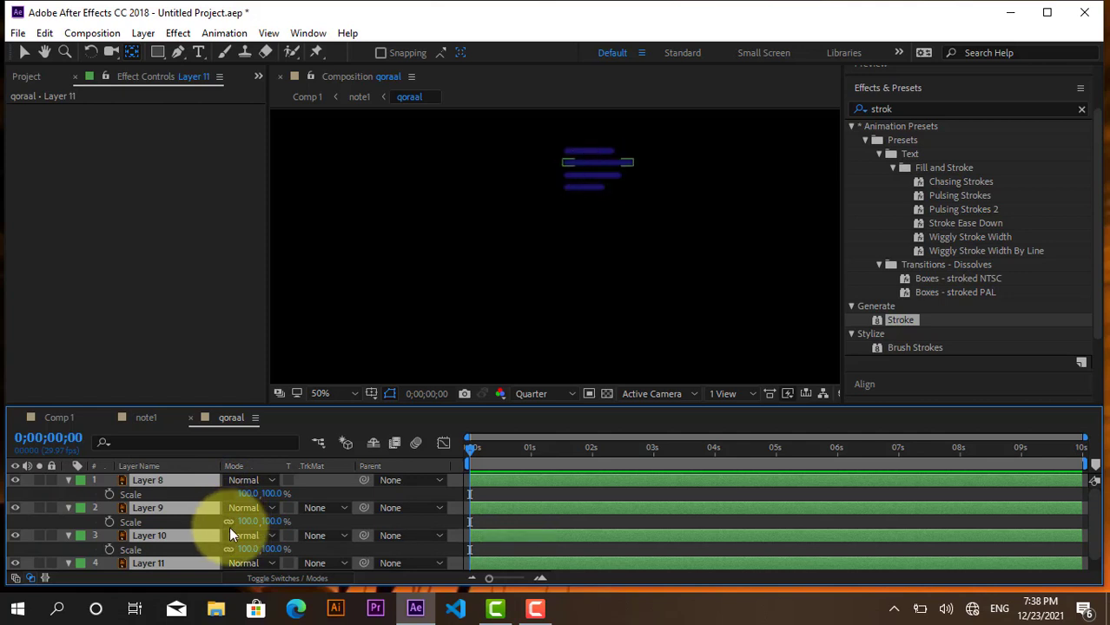
{"action": "left_click", "coordinate": [228, 523]}
{"action": "left_click", "coordinate": [228, 547]}
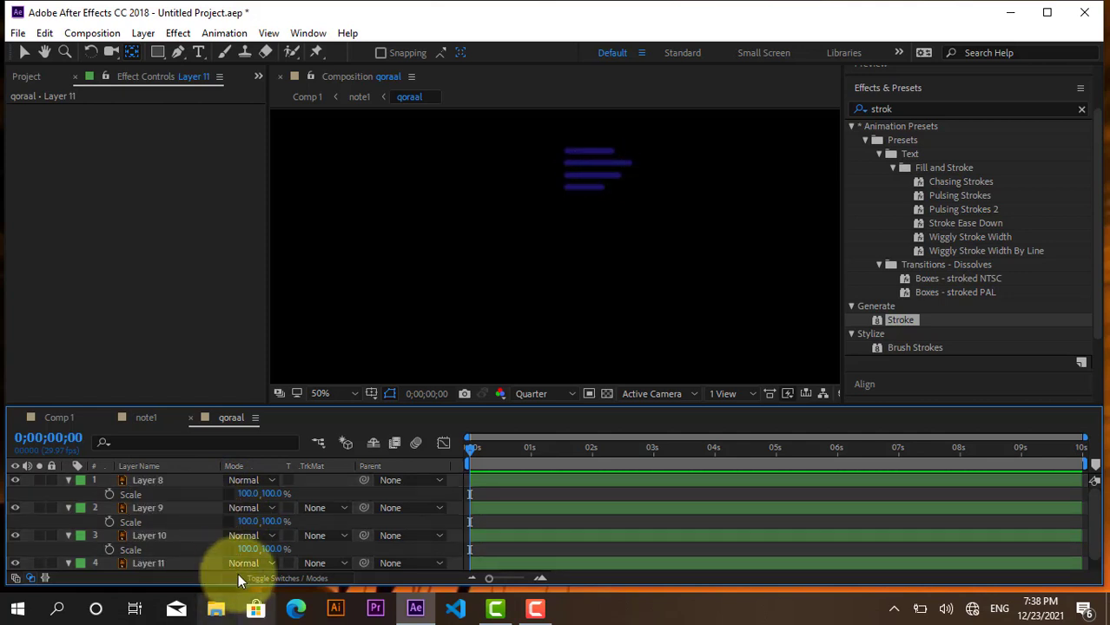
Add 100% Scale keyframes at 0s to Layers 8, 9 and 10.
{"action": "left_click", "coordinate": [229, 493]}
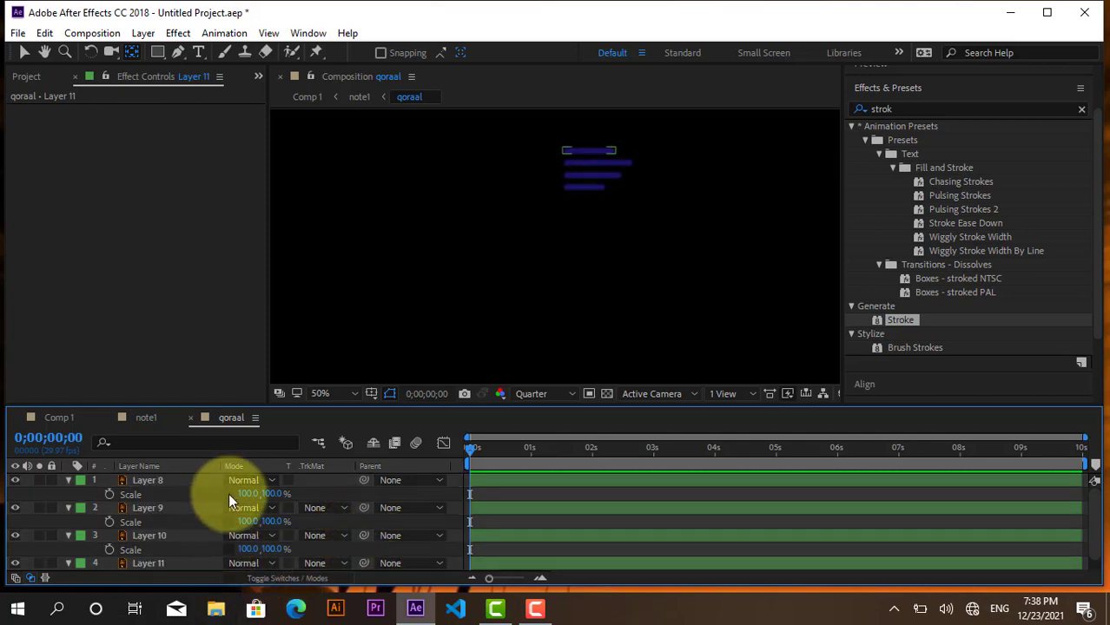
{"action": "left_click", "coordinate": [200, 509]}
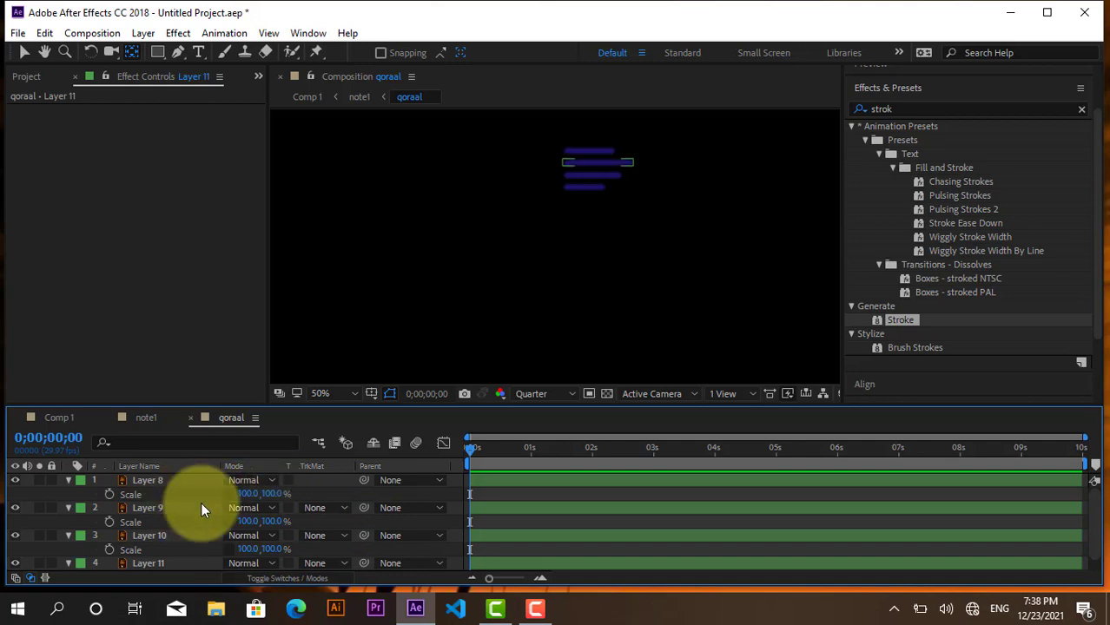
{"action": "left_click", "coordinate": [163, 483]}
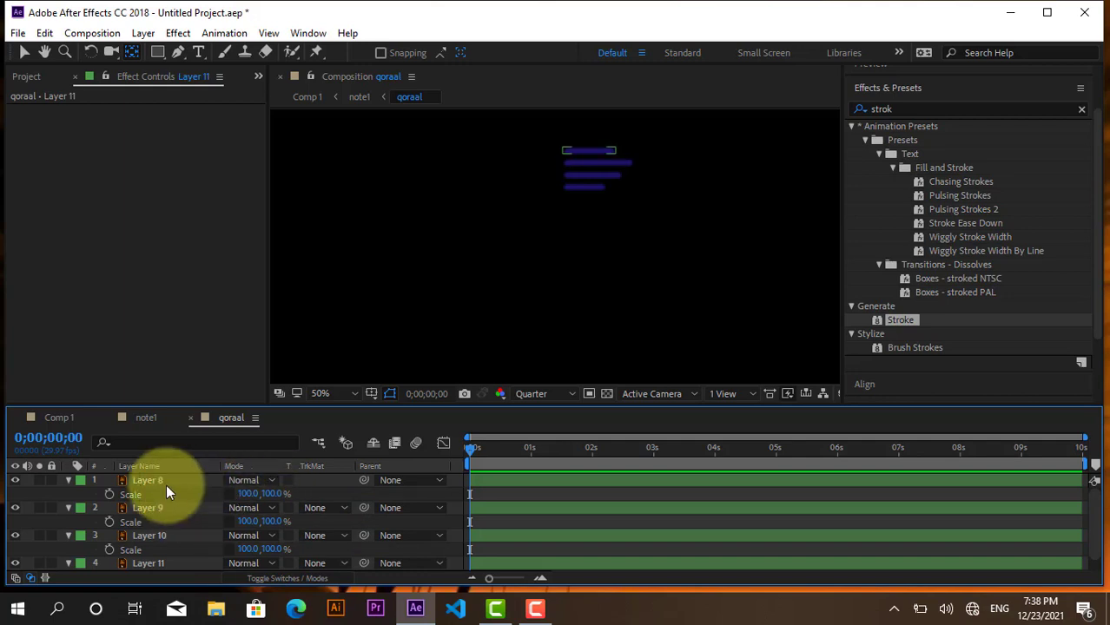
{"action": "left_click", "coordinate": [110, 493]}
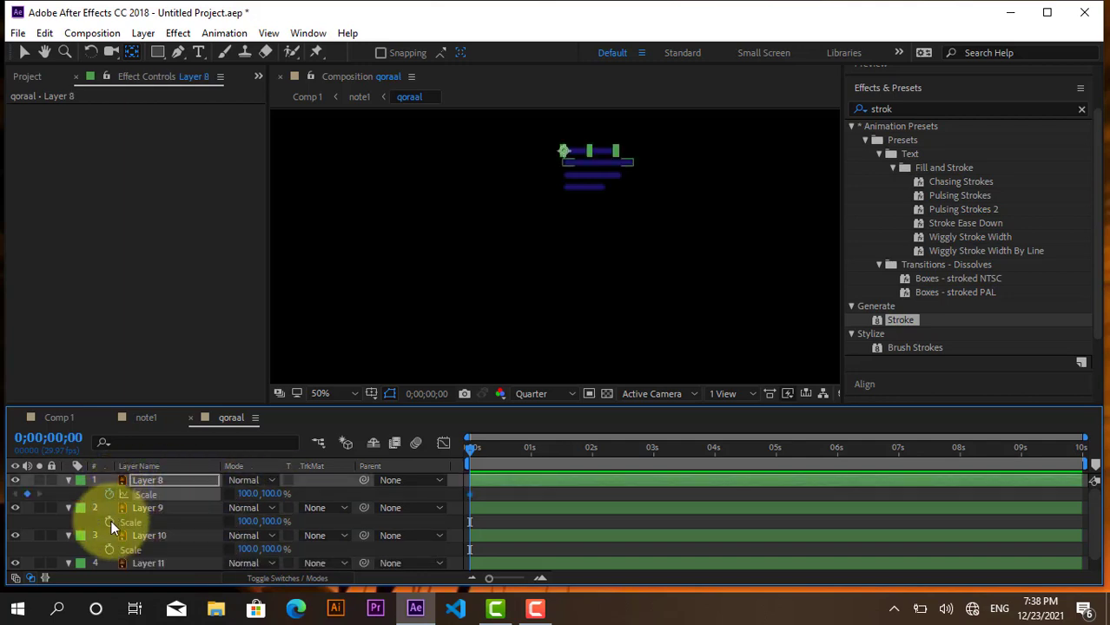
{"action": "left_click", "coordinate": [110, 521]}
{"action": "left_click", "coordinate": [110, 549]}
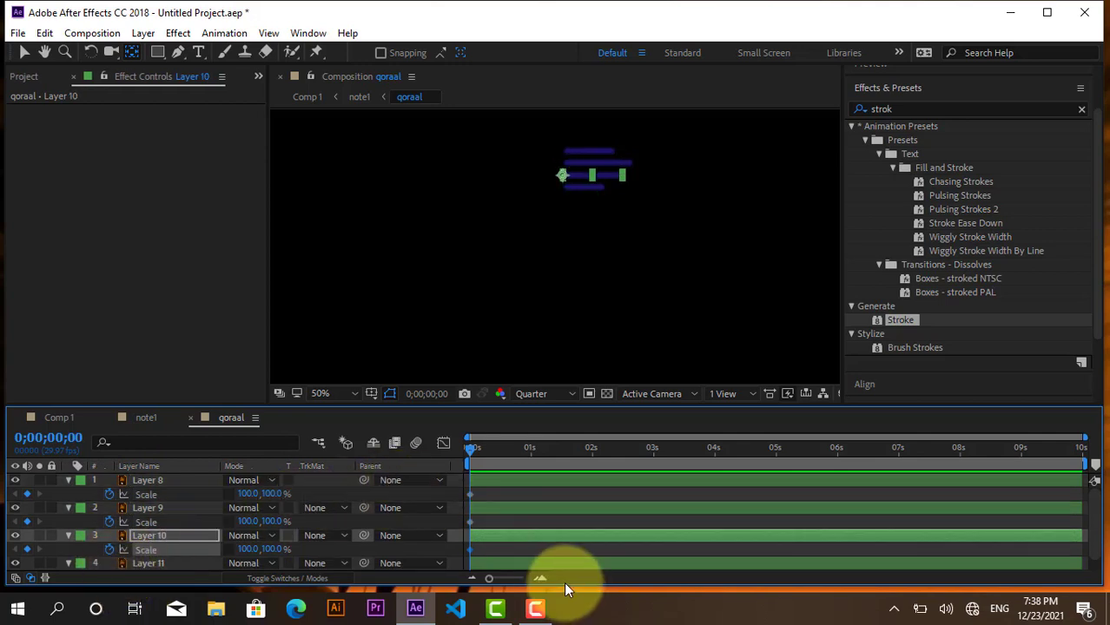
{"action": "mouse_move", "coordinate": [542, 618]}
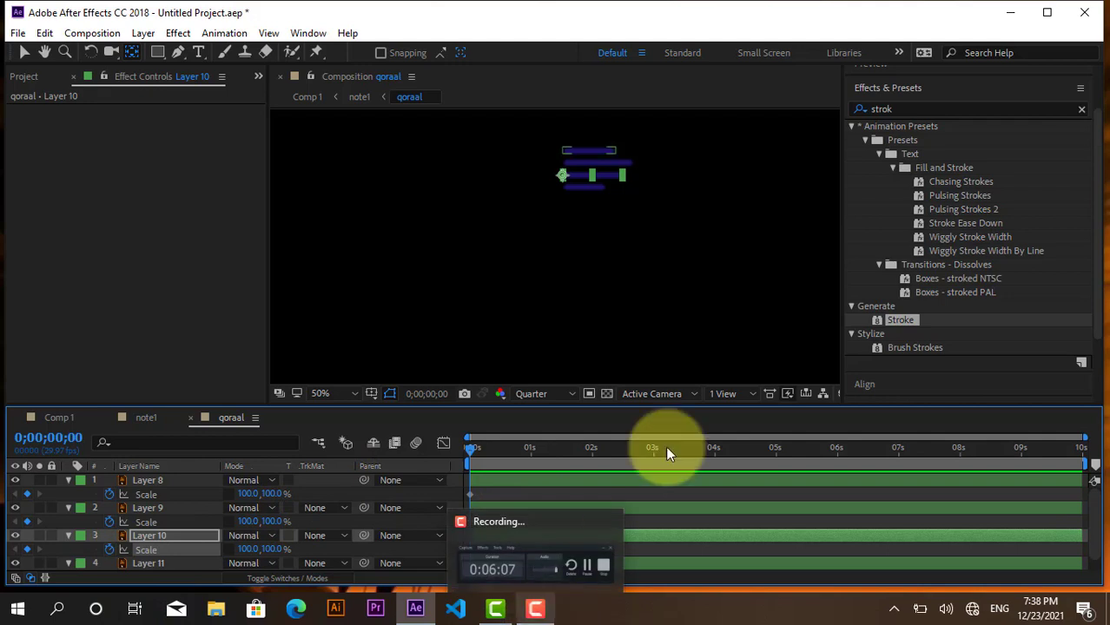
{"action": "left_click_drag", "start_coordinate": [471, 448], "coordinate": [460, 456]}
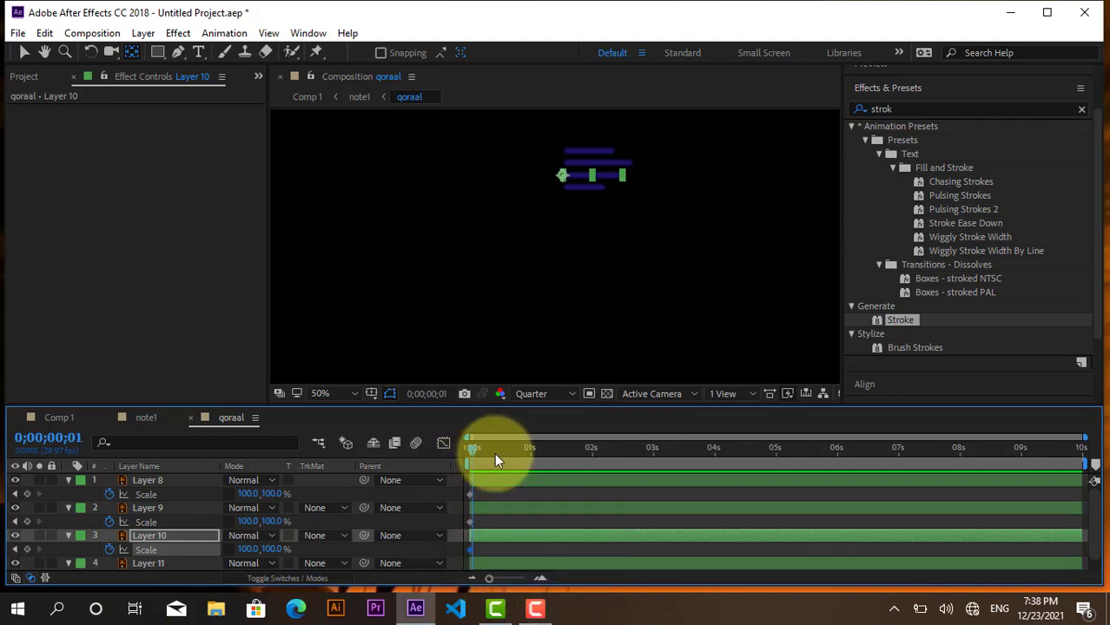
Shift the rows' Scale keyframes later, to just before the 1-second mark.
{"action": "left_click", "coordinate": [486, 495]}
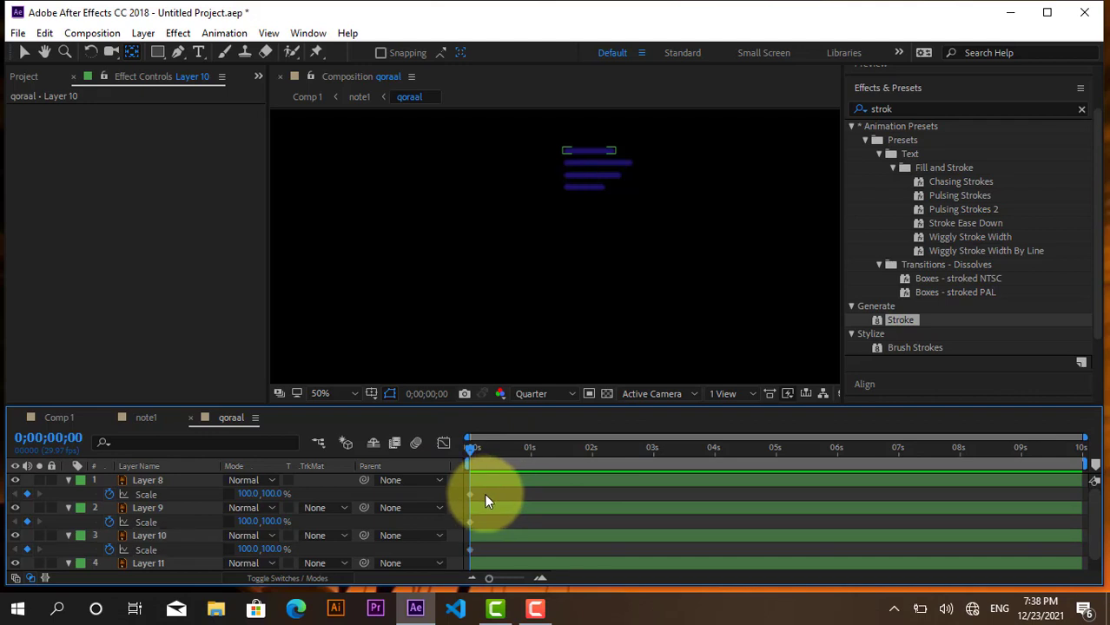
{"action": "left_click", "coordinate": [173, 482]}
{"action": "left_click", "coordinate": [163, 508], "text": "ctrl"}
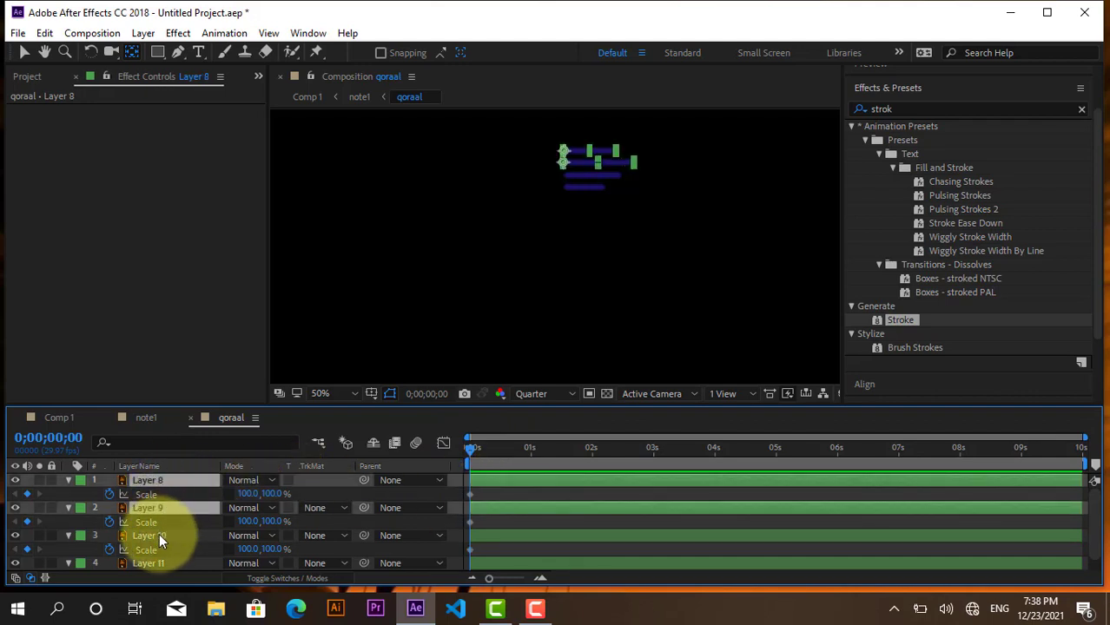
{"action": "left_click", "coordinate": [159, 536], "text": "ctrl"}
{"action": "left_click", "coordinate": [156, 563], "text": "ctrl"}
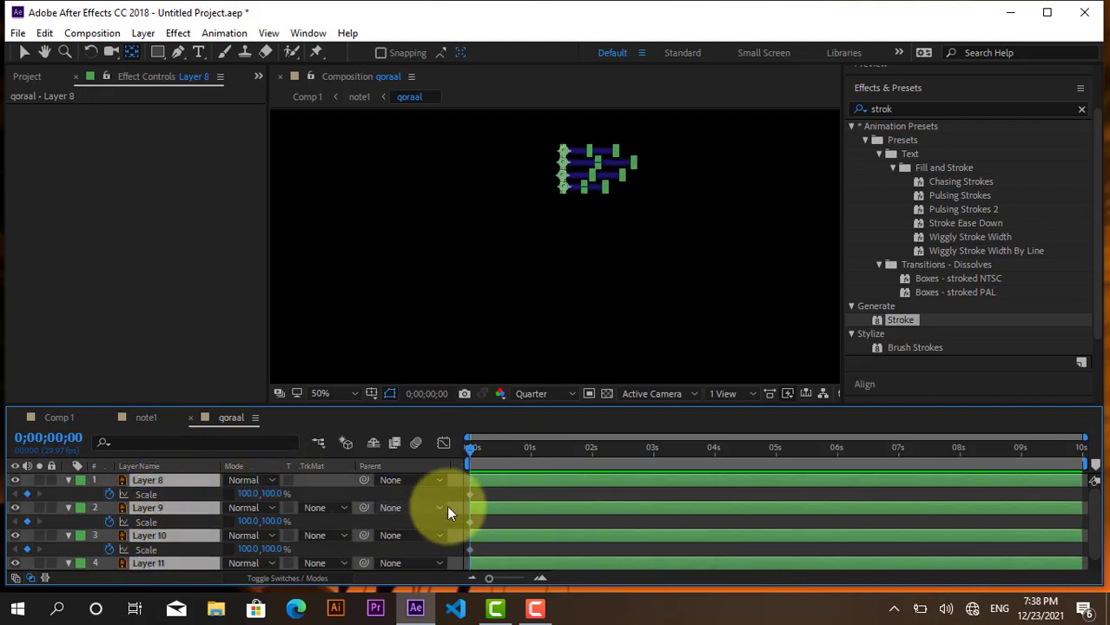
{"action": "left_click", "coordinate": [486, 495]}
{"action": "left_click_drag", "start_coordinate": [488, 493], "coordinate": [472, 566]}
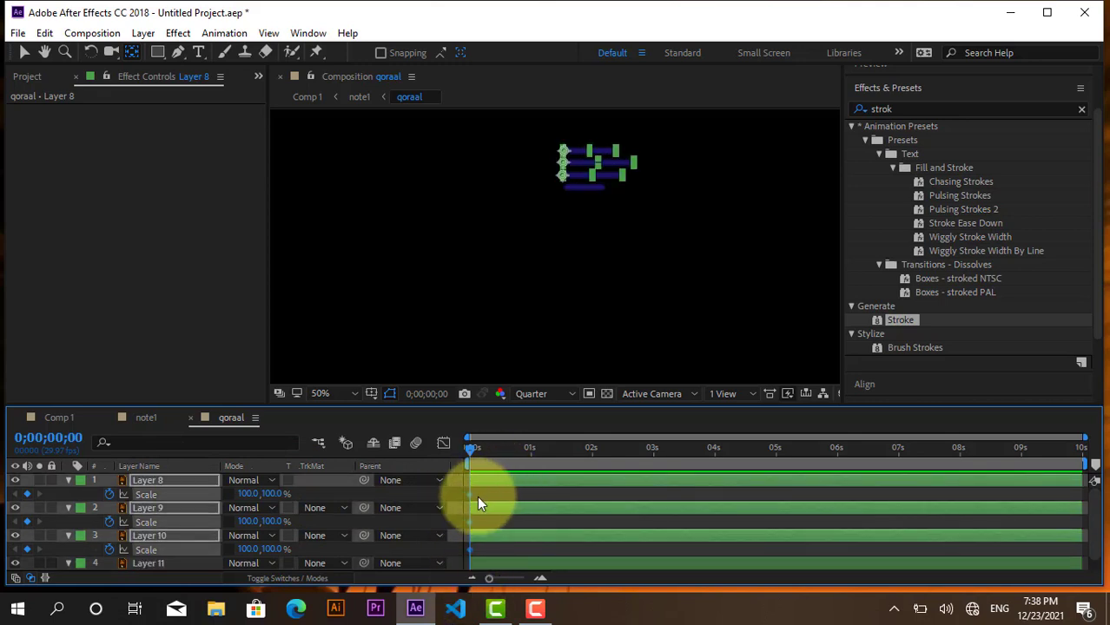
{"action": "left_click_drag", "start_coordinate": [474, 496], "coordinate": [513, 502]}
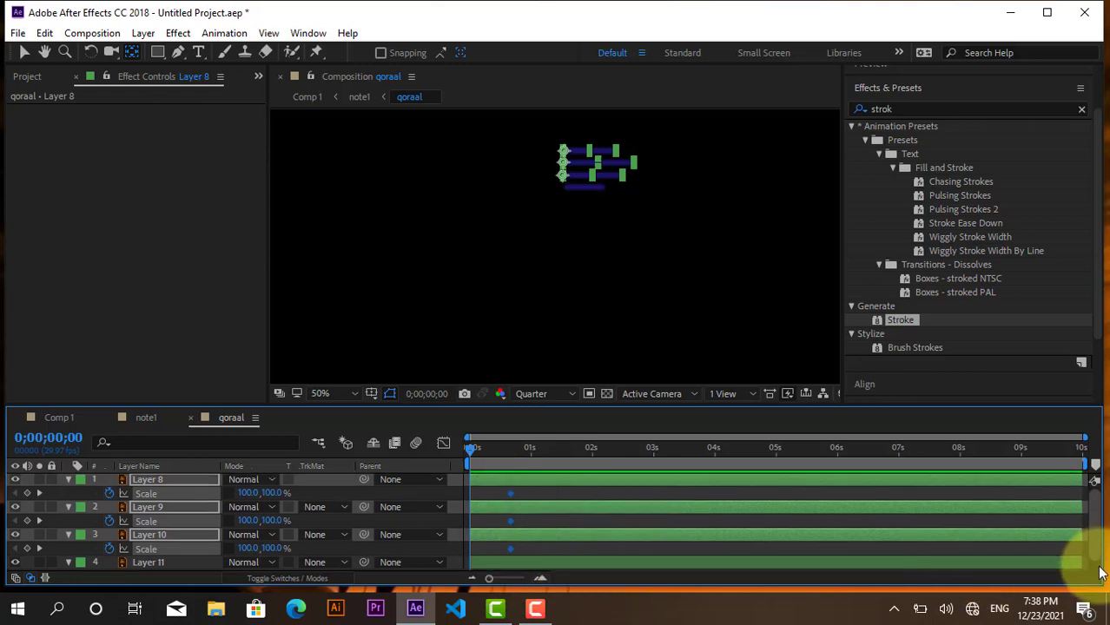
{"action": "scroll", "coordinate": [1092, 556], "scroll_direction": "down", "scroll_amount": 1}
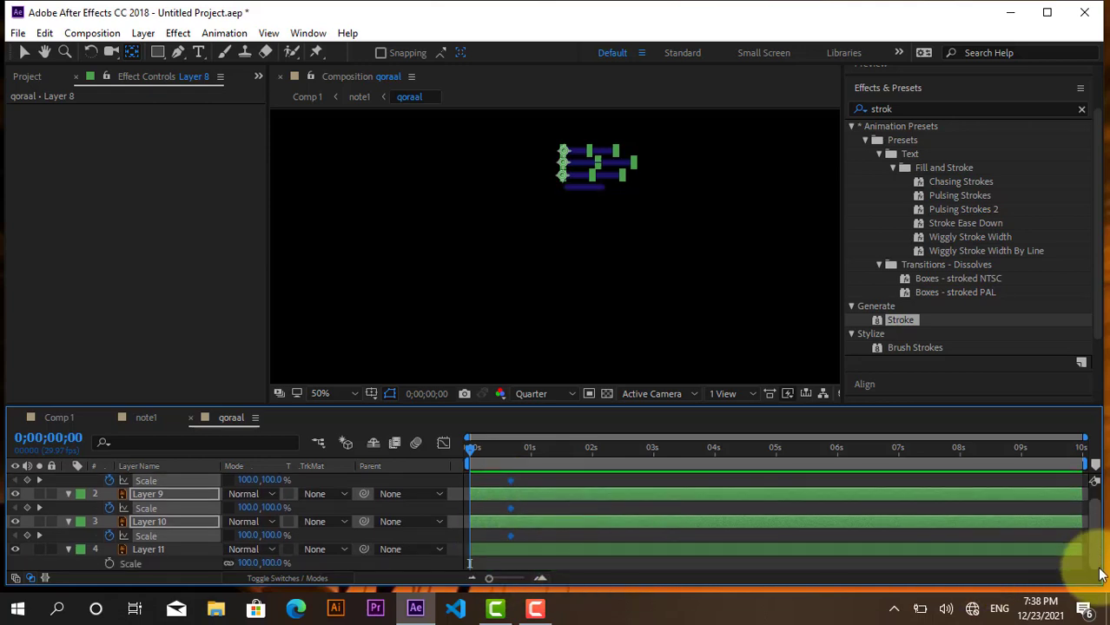
Select the top three row layers one at a time in the viewer to inspect them.
{"action": "left_click", "coordinate": [863, 567]}
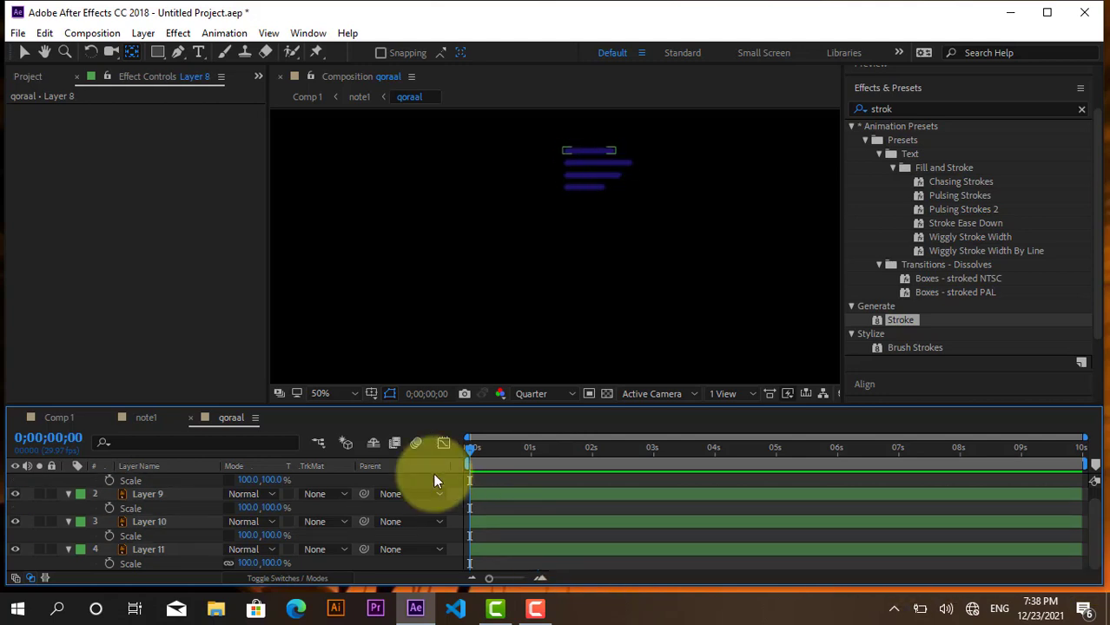
{"action": "left_click", "coordinate": [483, 485]}
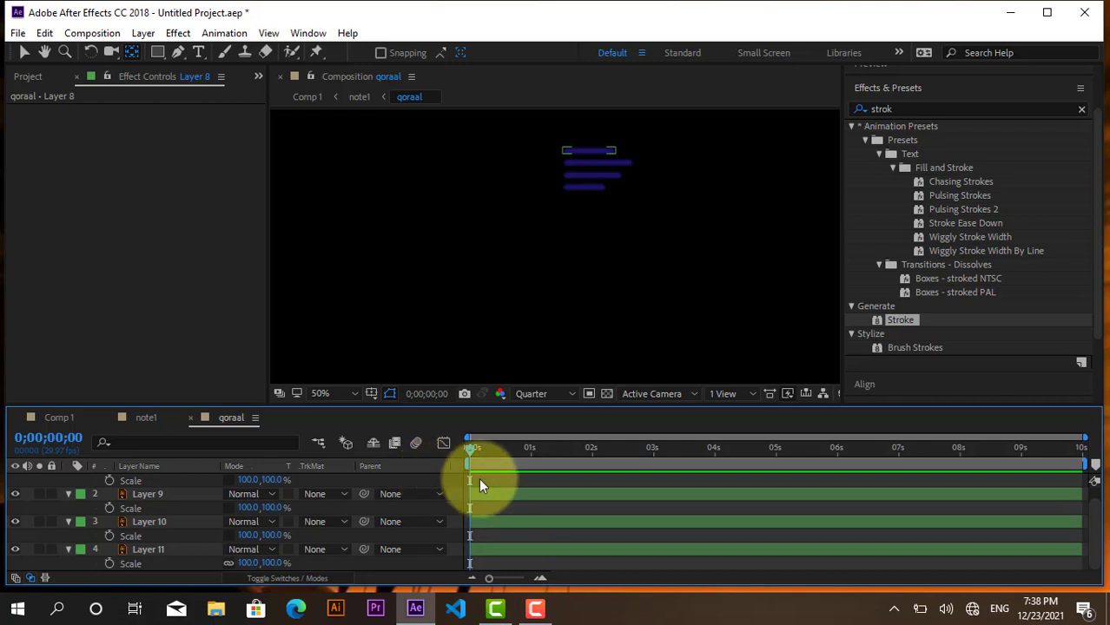
{"action": "left_click", "coordinate": [590, 151]}
{"action": "left_click", "coordinate": [575, 169]}
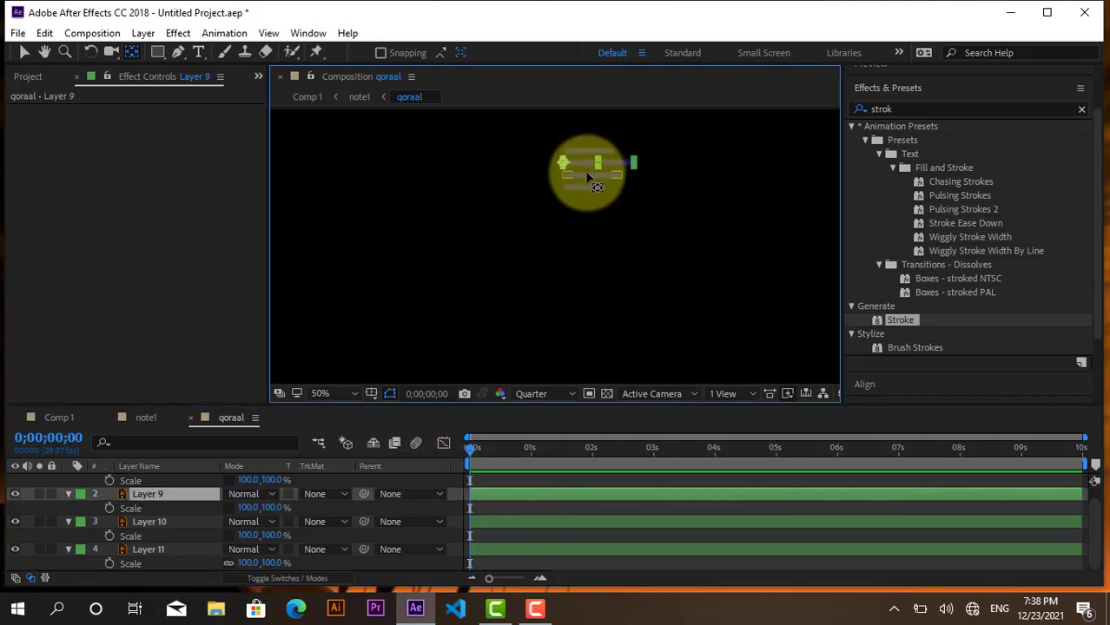
{"action": "left_click", "coordinate": [584, 187]}
{"action": "left_click", "coordinate": [583, 176]}
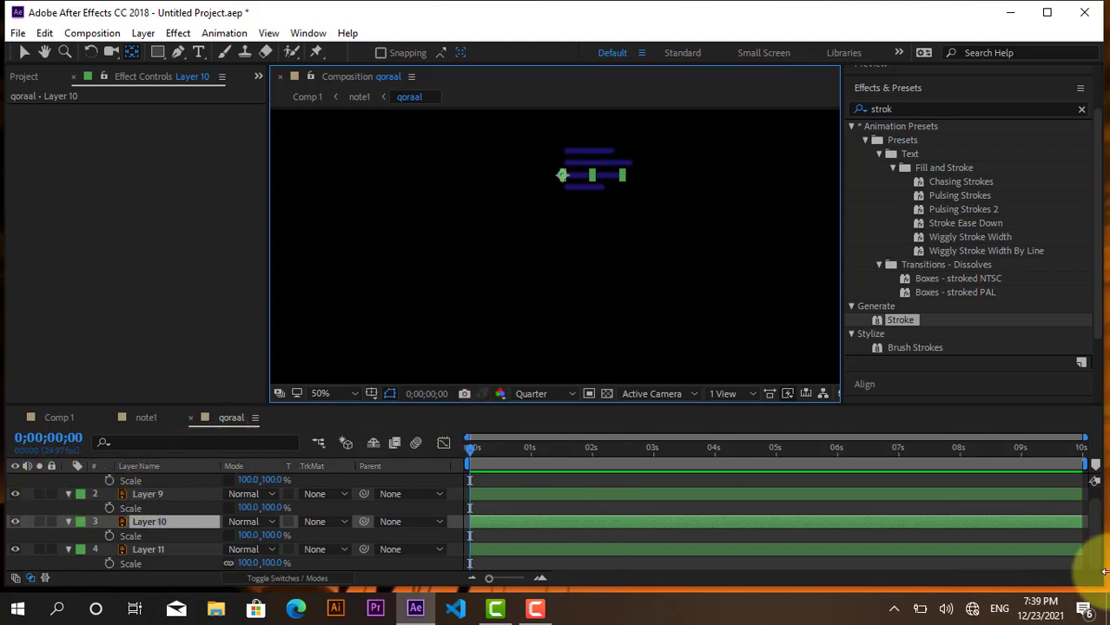
{"action": "left_click_drag", "start_coordinate": [1099, 565], "coordinate": [1096, 491]}
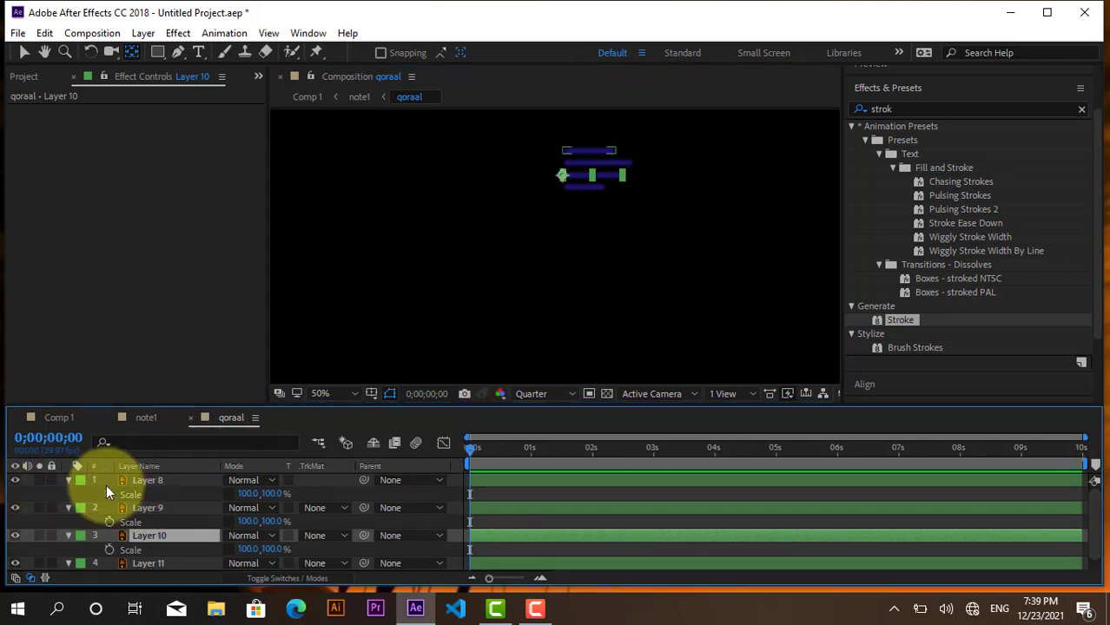
Collapse Layers 8–11 in the Timeline and select all four together.
{"action": "left_click", "coordinate": [67, 481]}
{"action": "left_click", "coordinate": [67, 494]}
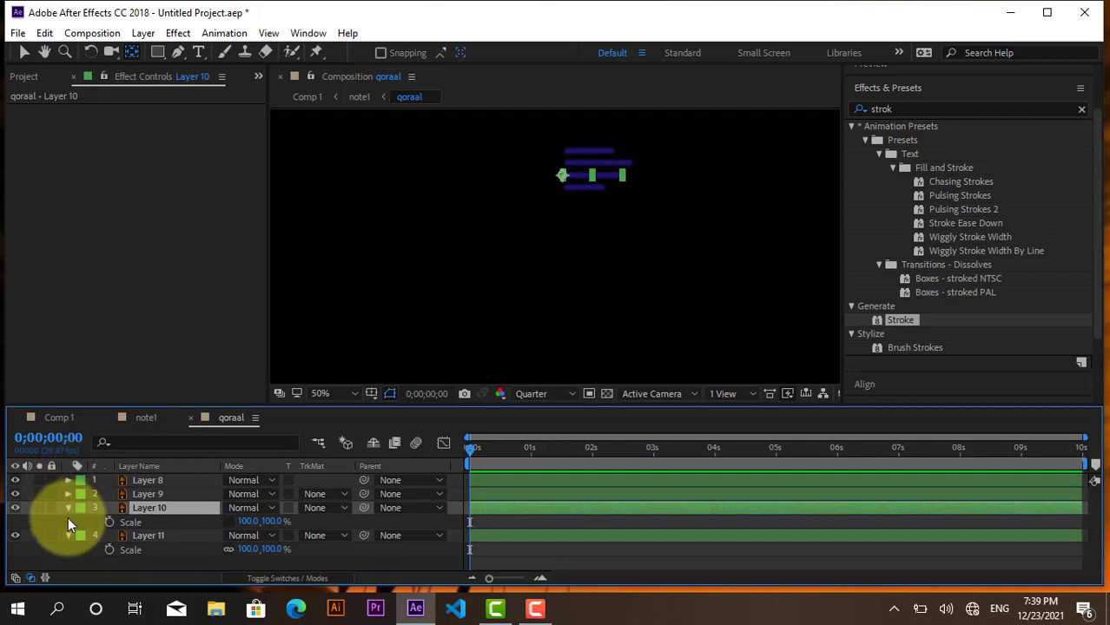
{"action": "left_click", "coordinate": [68, 509]}
{"action": "left_click", "coordinate": [68, 523]}
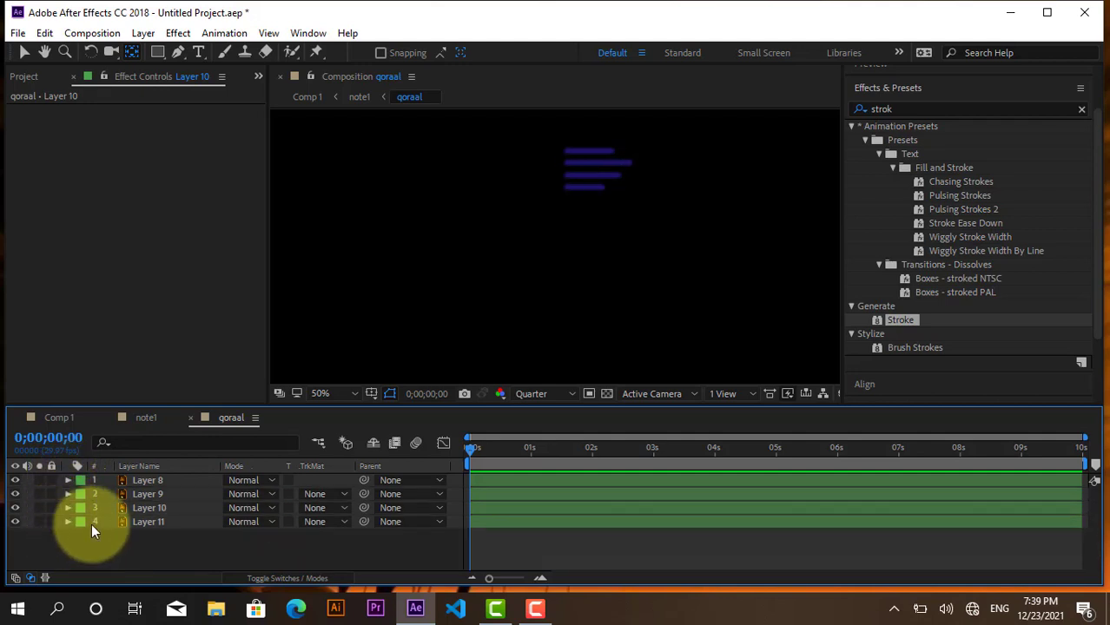
{"action": "left_click", "coordinate": [133, 521]}
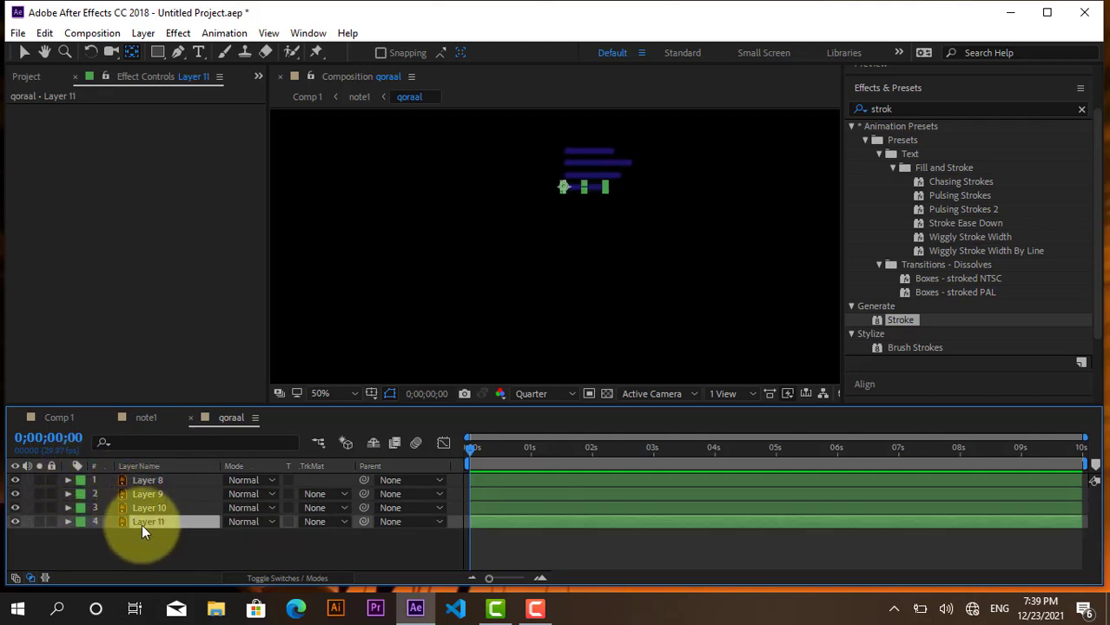
{"action": "left_click", "coordinate": [147, 478], "text": "shift"}
Keyframe Scale on all rows, shift the keys near 1s, and set 0% horizontal scale at the start.
{"action": "key", "text": "s"}
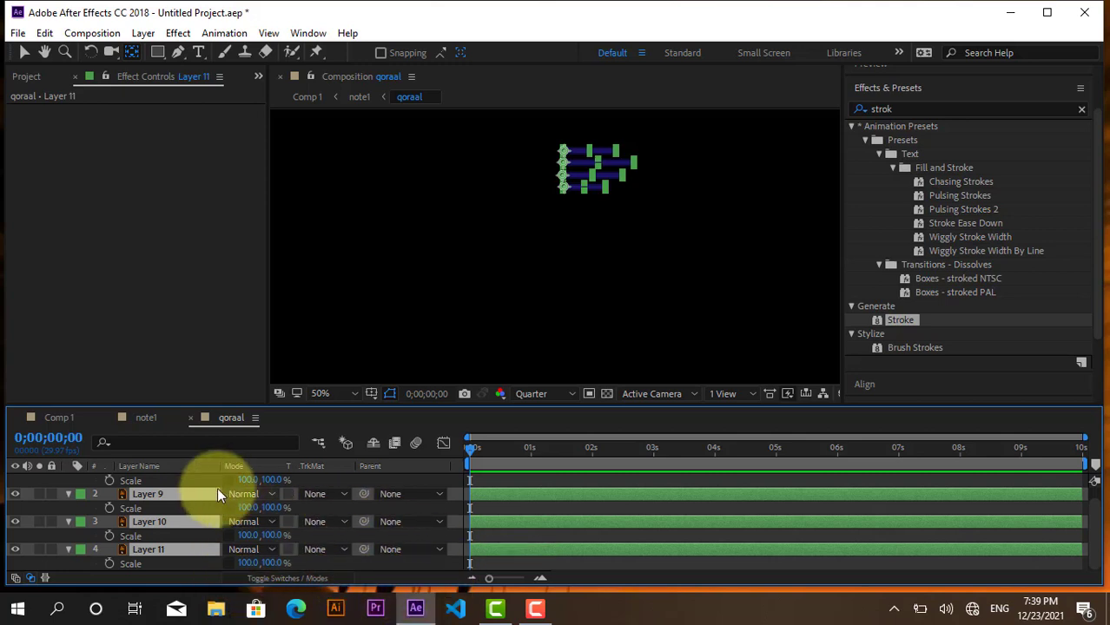
{"action": "key", "text": "ctrl+a"}
{"action": "left_click", "coordinate": [107, 483]}
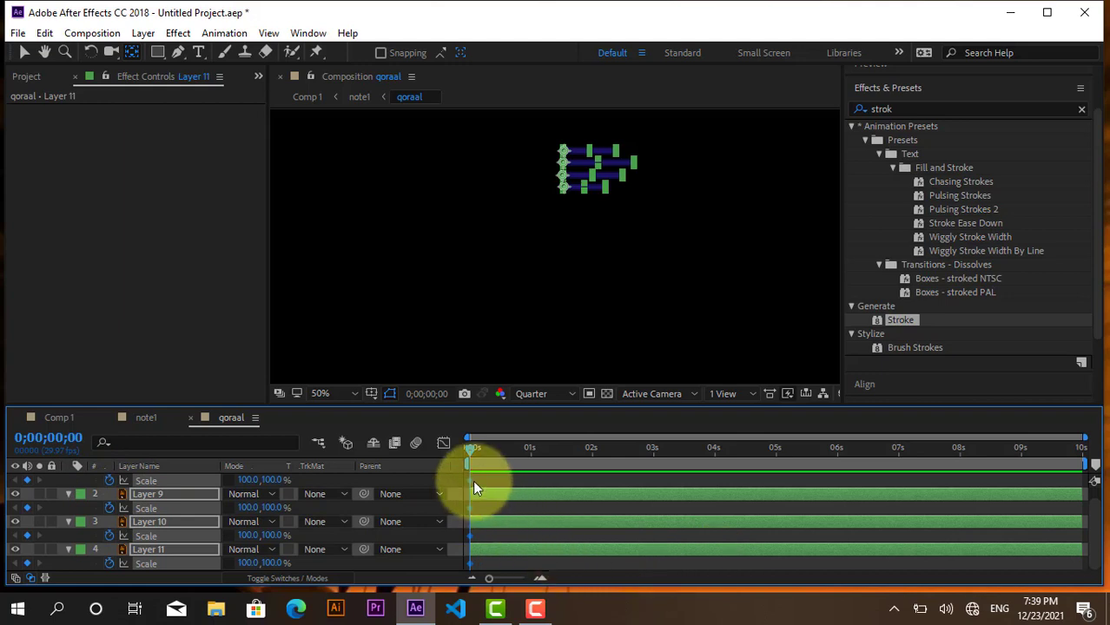
{"action": "left_click_drag", "start_coordinate": [469, 480], "coordinate": [478, 481]}
{"action": "left_click_drag", "start_coordinate": [513, 491], "coordinate": [521, 492]}
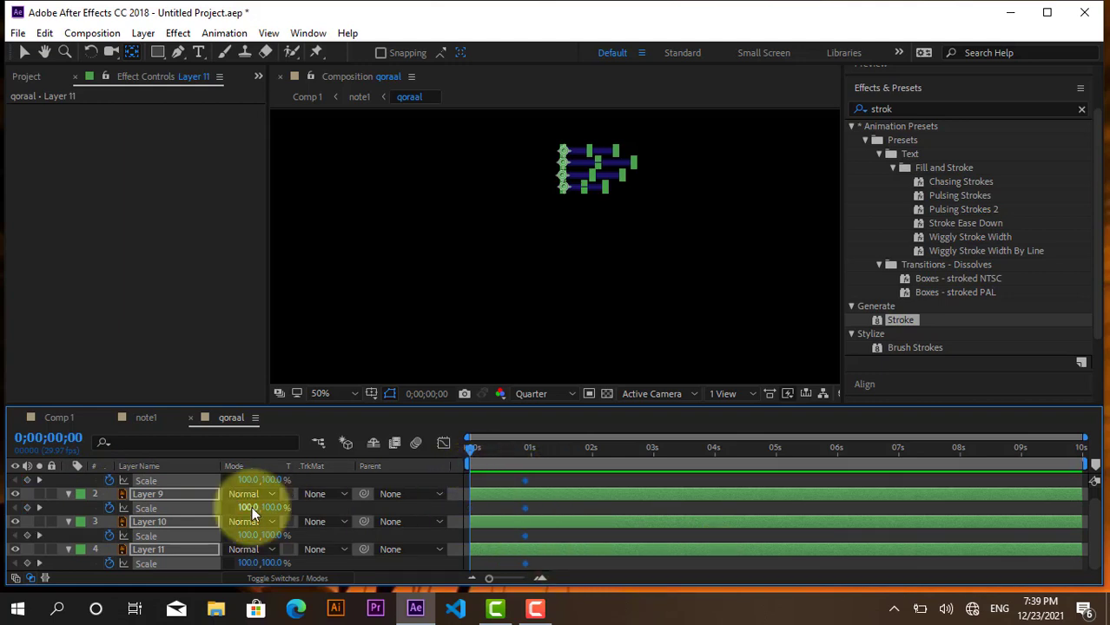
{"action": "left_click", "coordinate": [246, 480]}
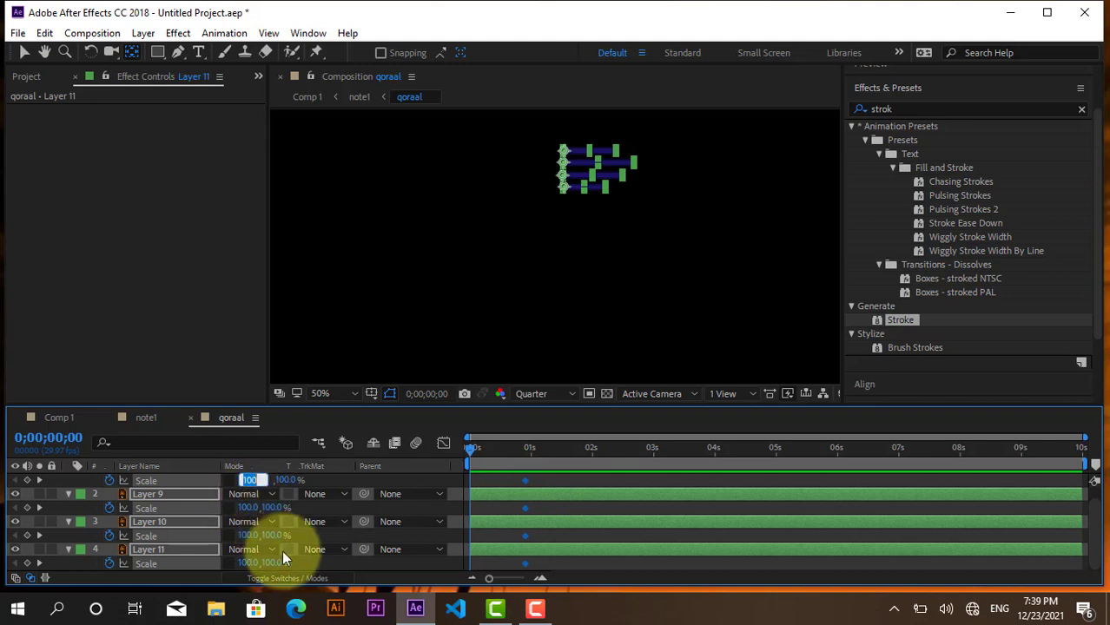
{"action": "type", "text": "0"}
{"action": "key", "text": "Return"}
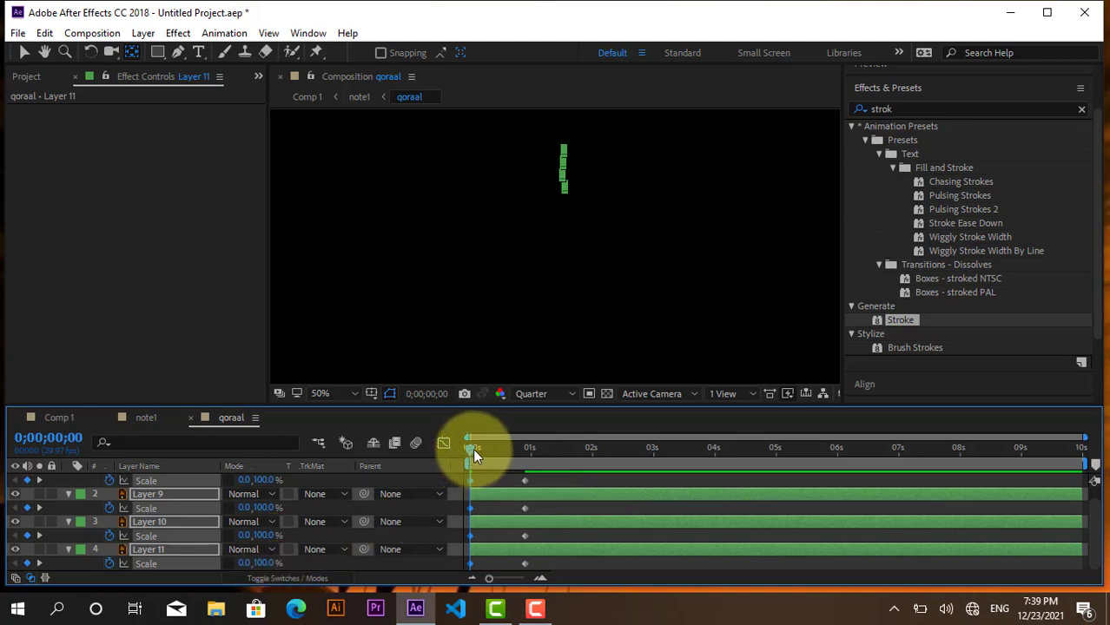
Add a 110% horizontal scale overshoot at frame 7 and a 95% dip at frame 15.
{"action": "left_click_drag", "start_coordinate": [471, 452], "coordinate": [484, 453]}
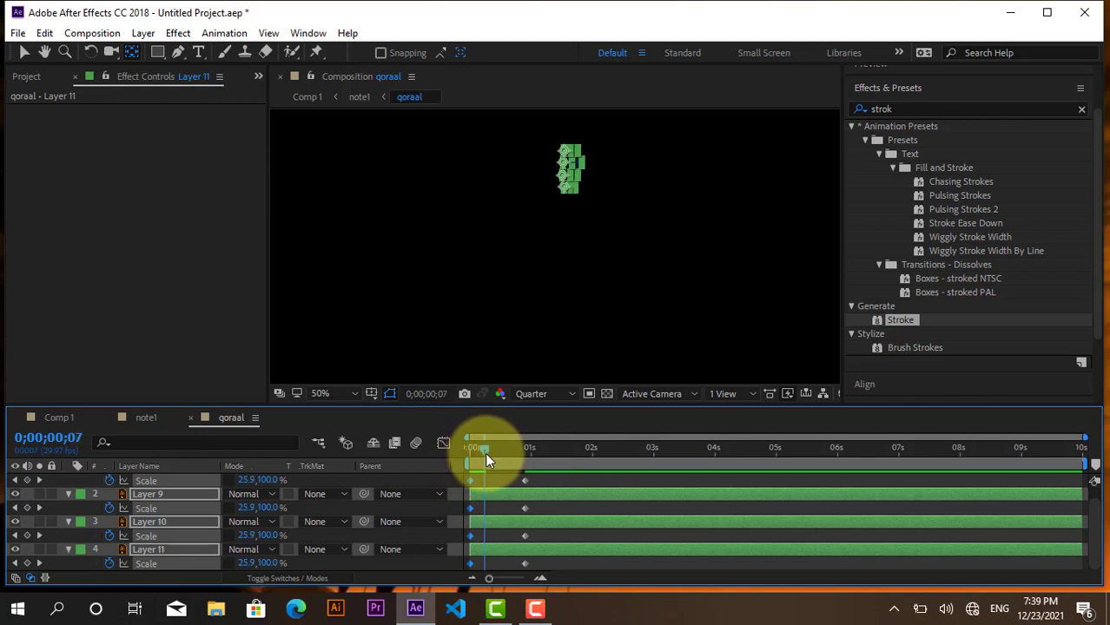
{"action": "left_click", "coordinate": [247, 481]}
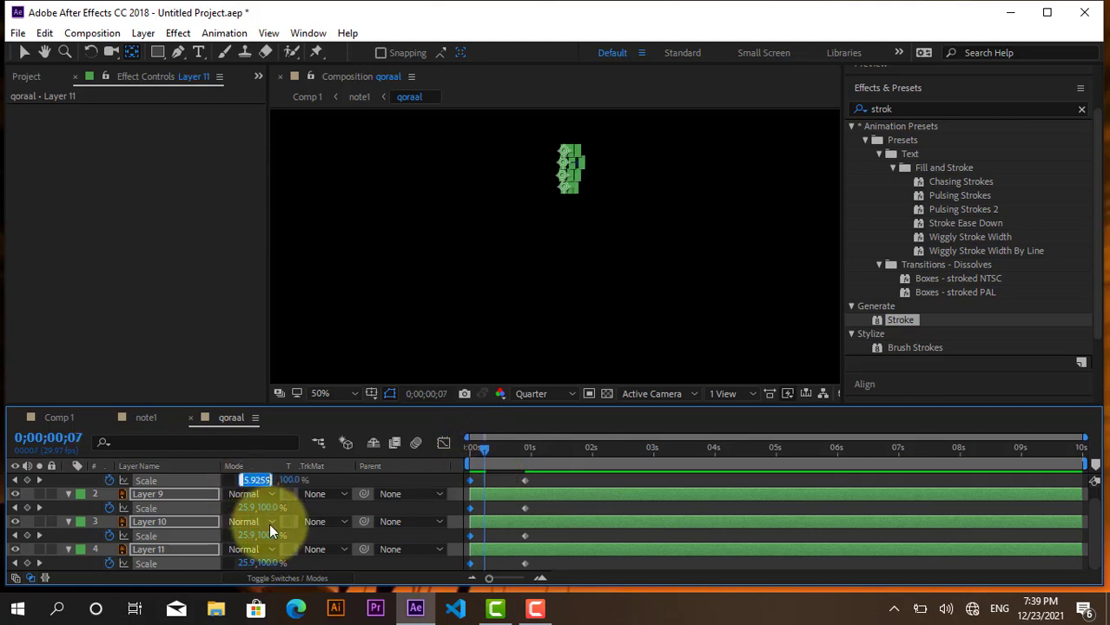
{"action": "type", "text": "110"}
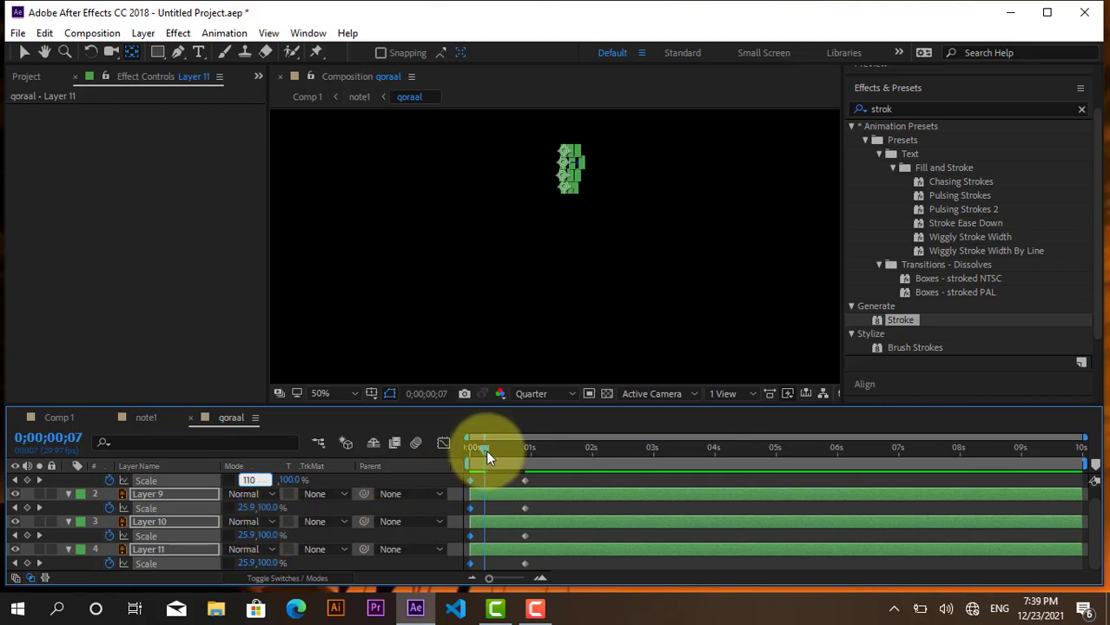
{"action": "left_click_drag", "start_coordinate": [486, 450], "coordinate": [500, 454]}
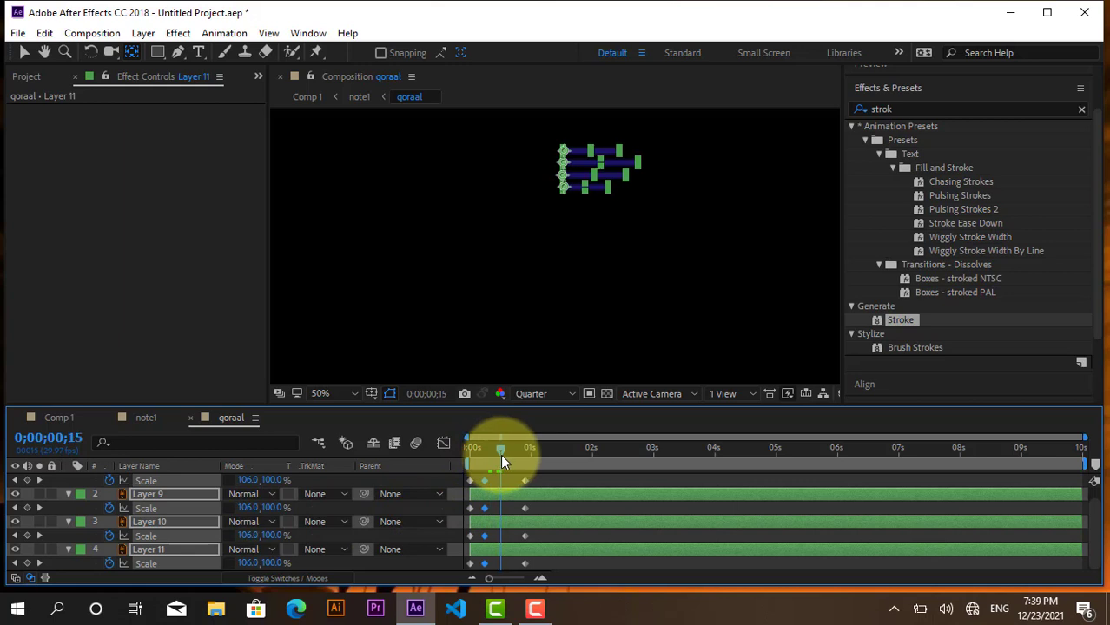
{"action": "left_click", "coordinate": [247, 480]}
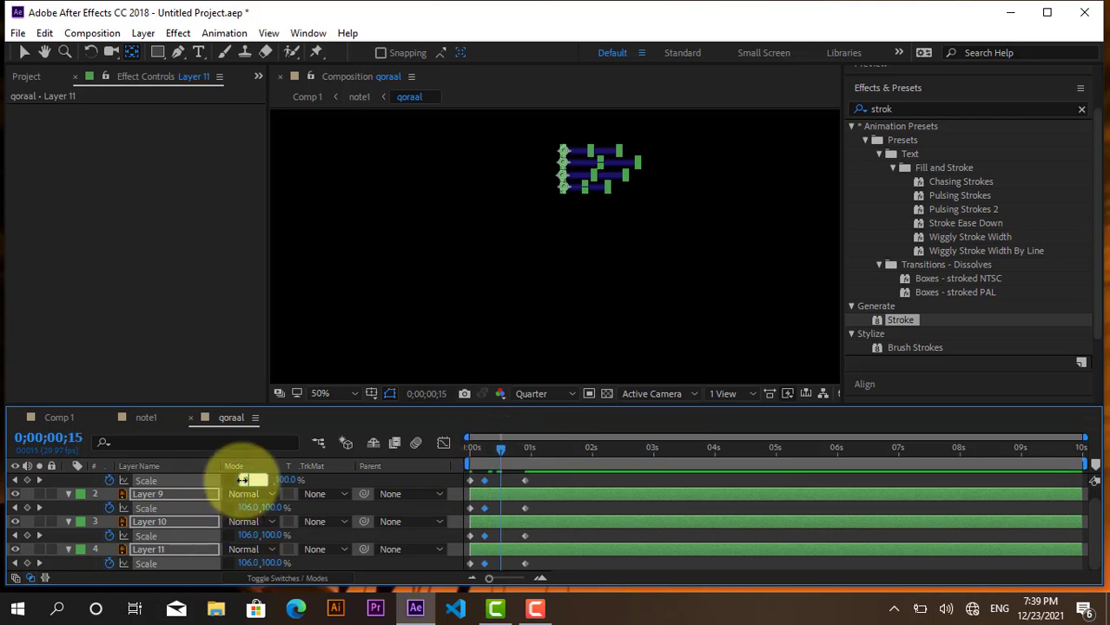
{"action": "type", "text": "95"}
{"action": "key", "text": "Return"}
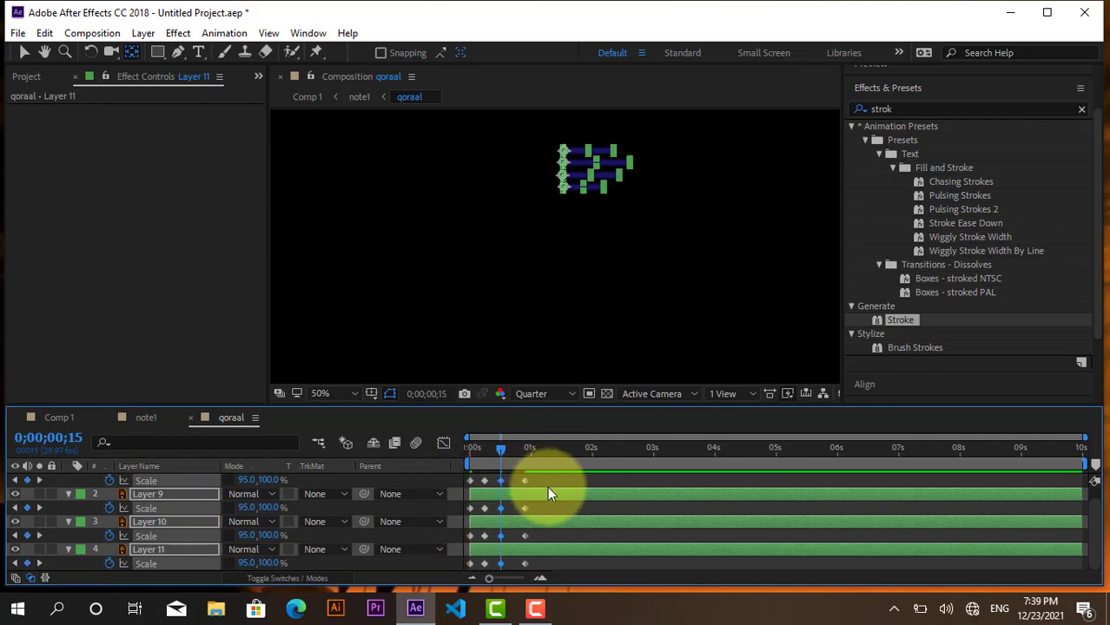
Move the rows' final 100% Scale keyframes to frame 23.
{"action": "left_click", "coordinate": [547, 486]}
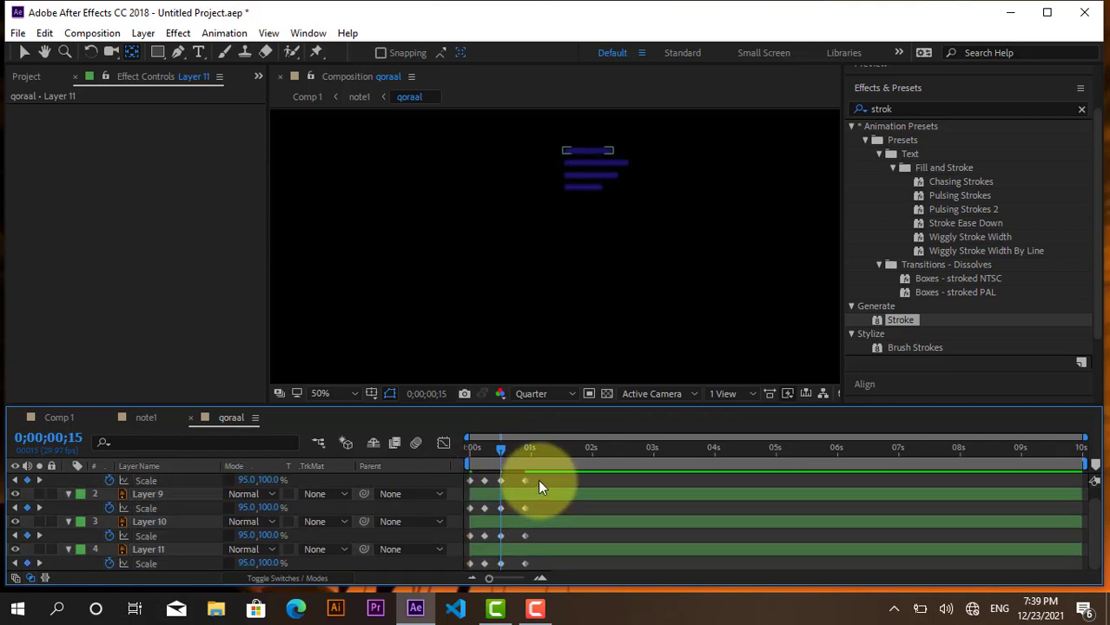
{"action": "mouse_move", "coordinate": [540, 480]}
{"action": "left_mouse_down"}
{"action": "mouse_move", "coordinate": [517, 495]}
{"action": "mouse_move", "coordinate": [517, 579]}
{"action": "left_mouse_up"}
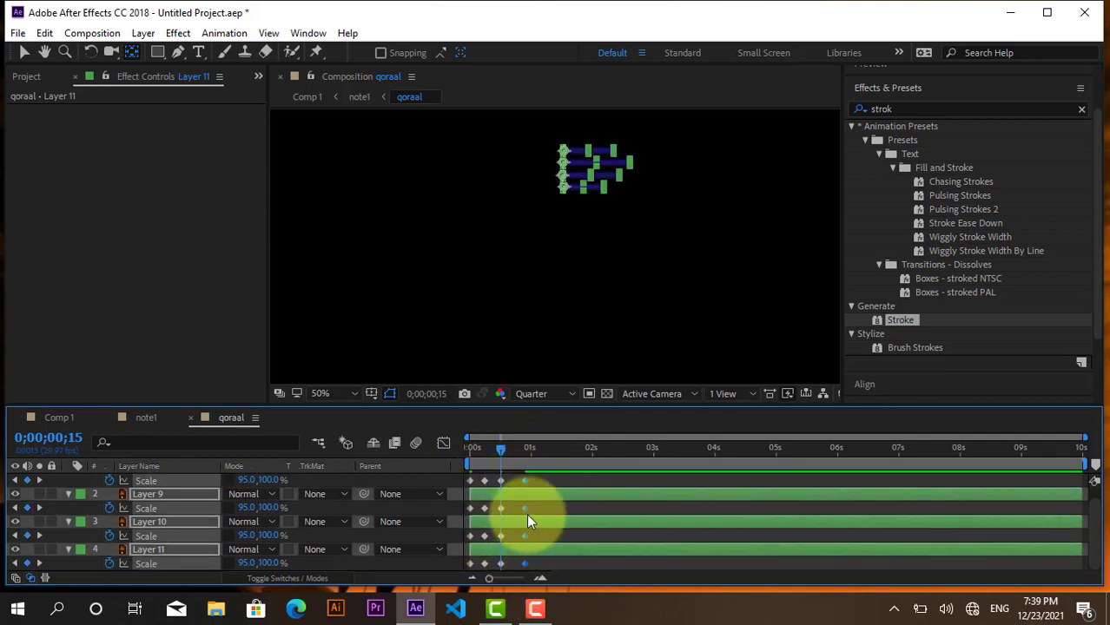
{"action": "left_click_drag", "start_coordinate": [525, 481], "coordinate": [518, 482]}
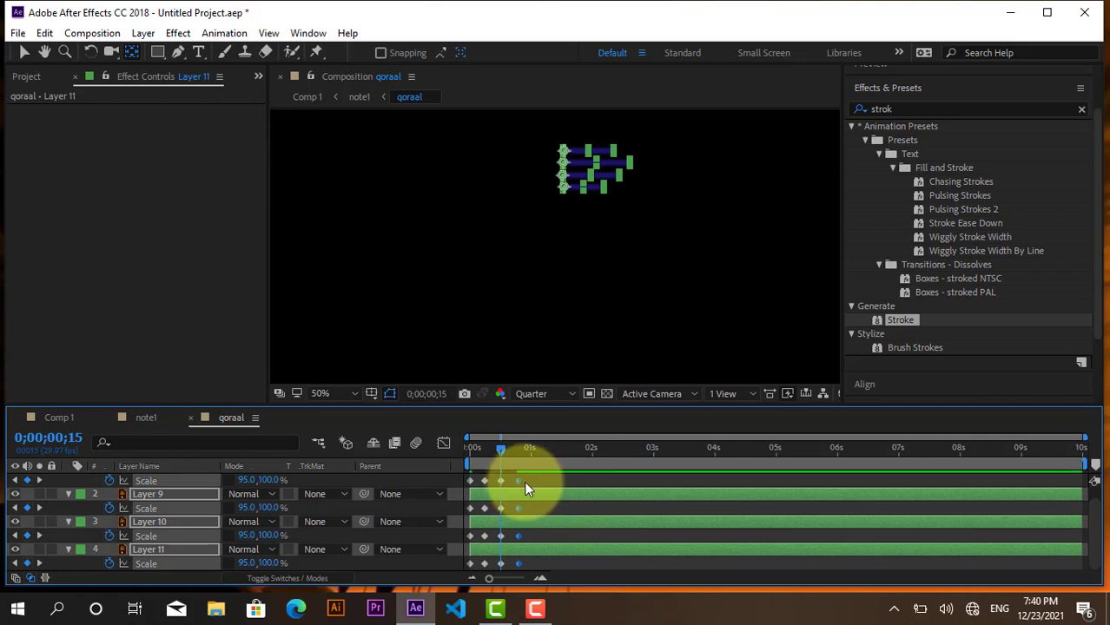
{"action": "left_click_drag", "start_coordinate": [519, 482], "coordinate": [465, 555]}
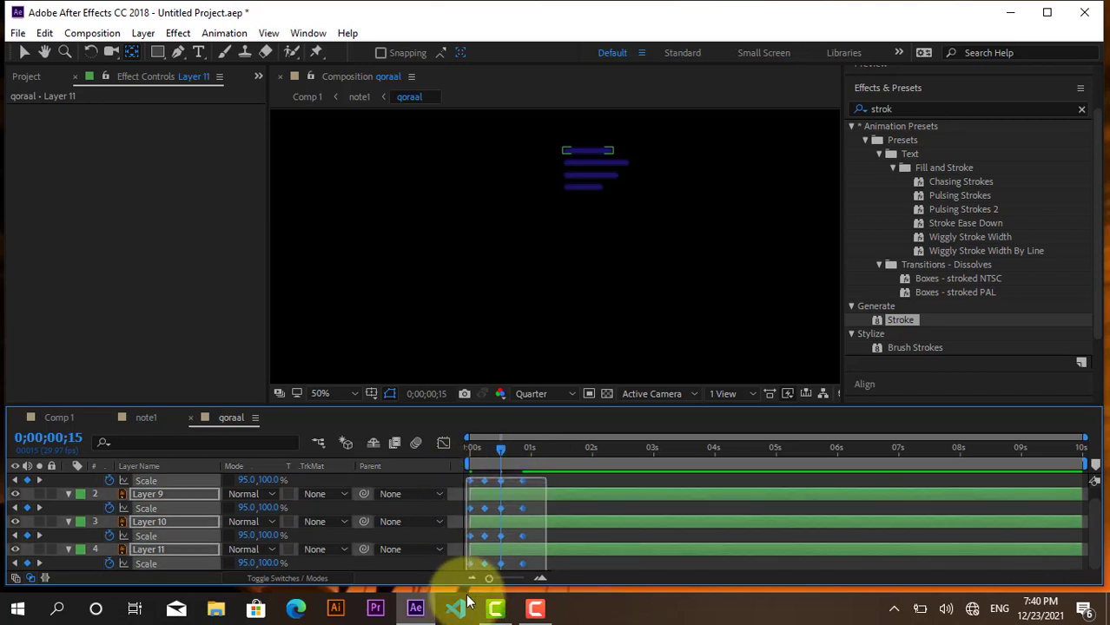
Apply Easy Ease to the selected Scale keyframes.
{"action": "right_click", "coordinate": [522, 567]}
{"action": "mouse_move", "coordinate": [611, 554]}
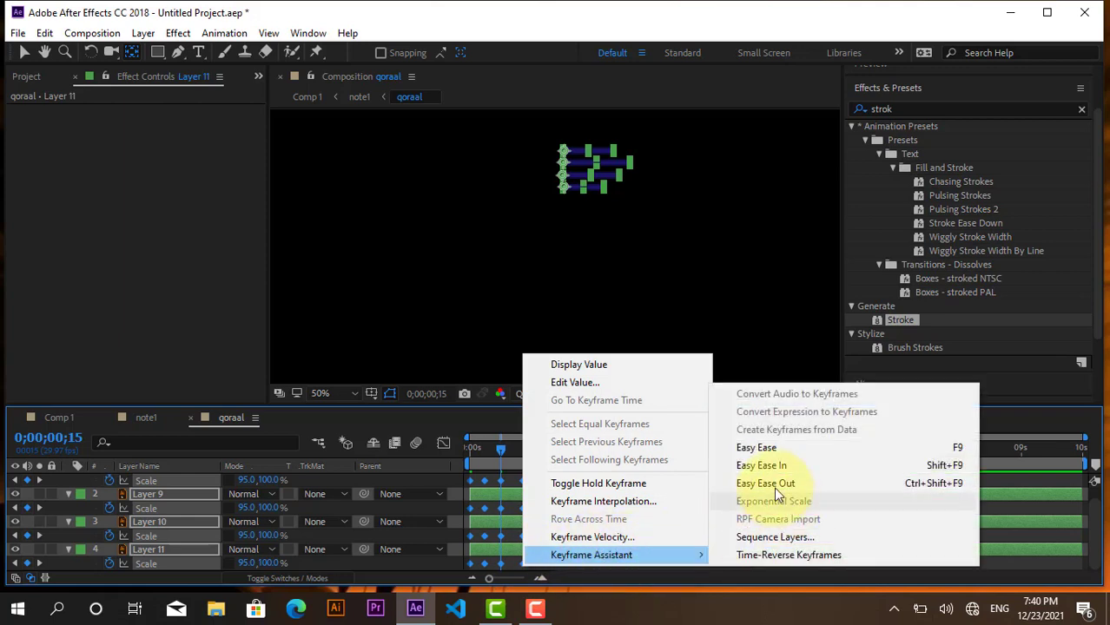
{"action": "left_click", "coordinate": [764, 455]}
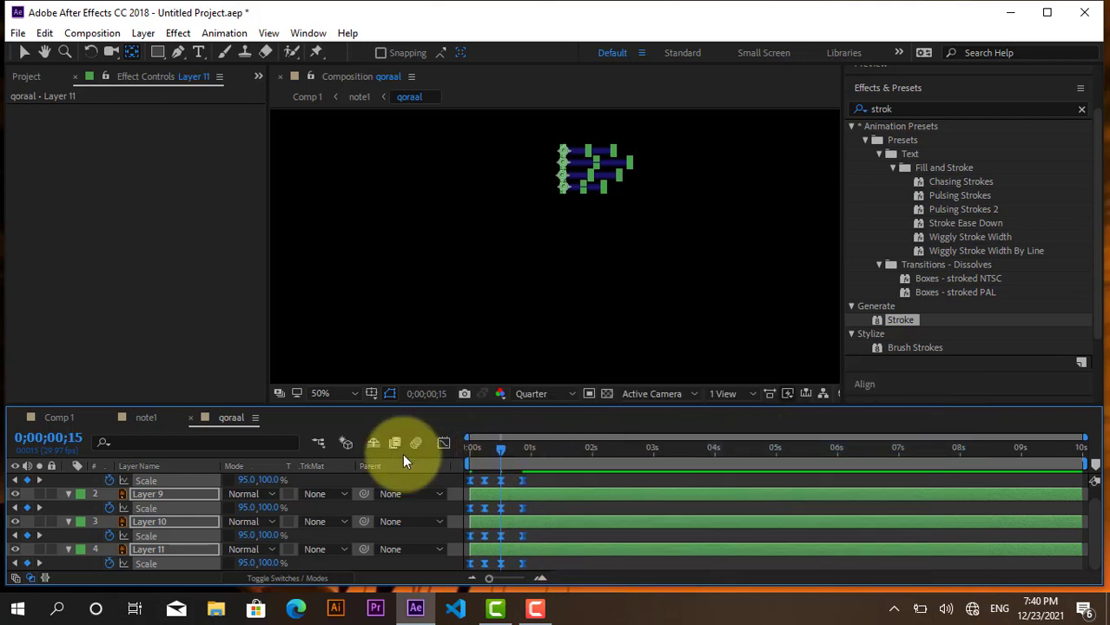
Enable comp motion blur and preview the rows scaling in from the start.
{"action": "key", "text": "Home"}
{"action": "key", "text": "space"}
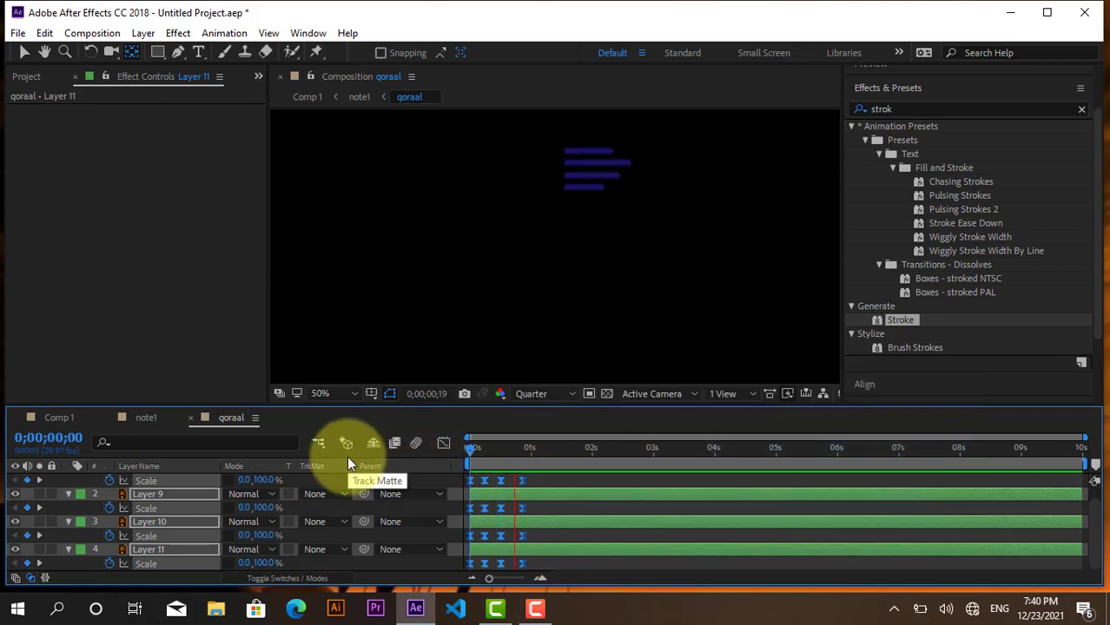
{"action": "left_click", "coordinate": [441, 444]}
{"action": "left_click", "coordinate": [471, 448]}
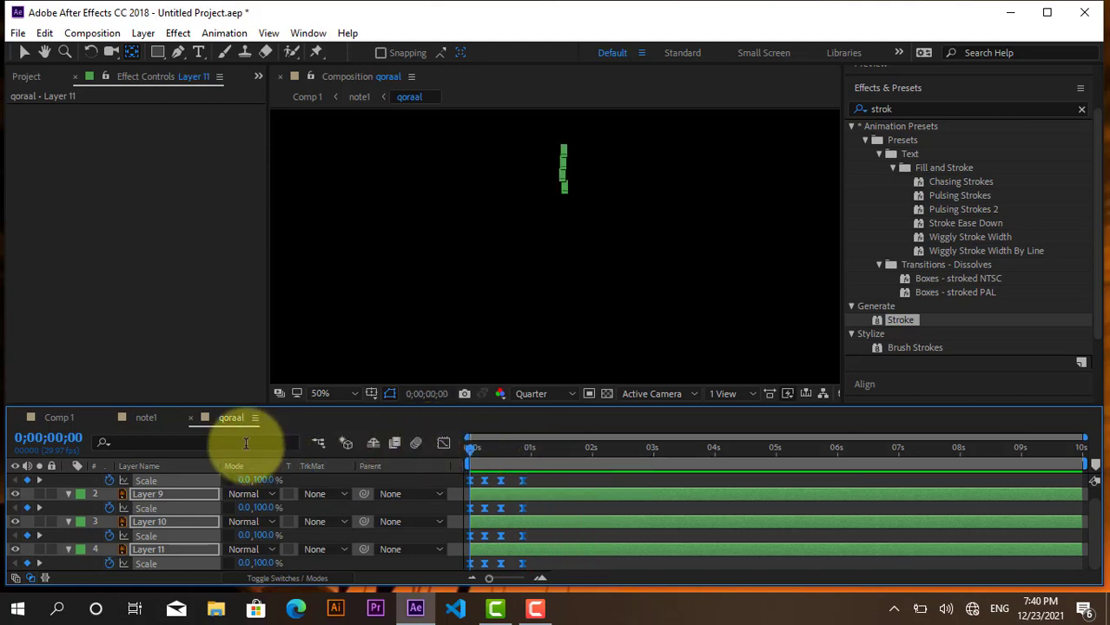
{"action": "key", "text": "space"}
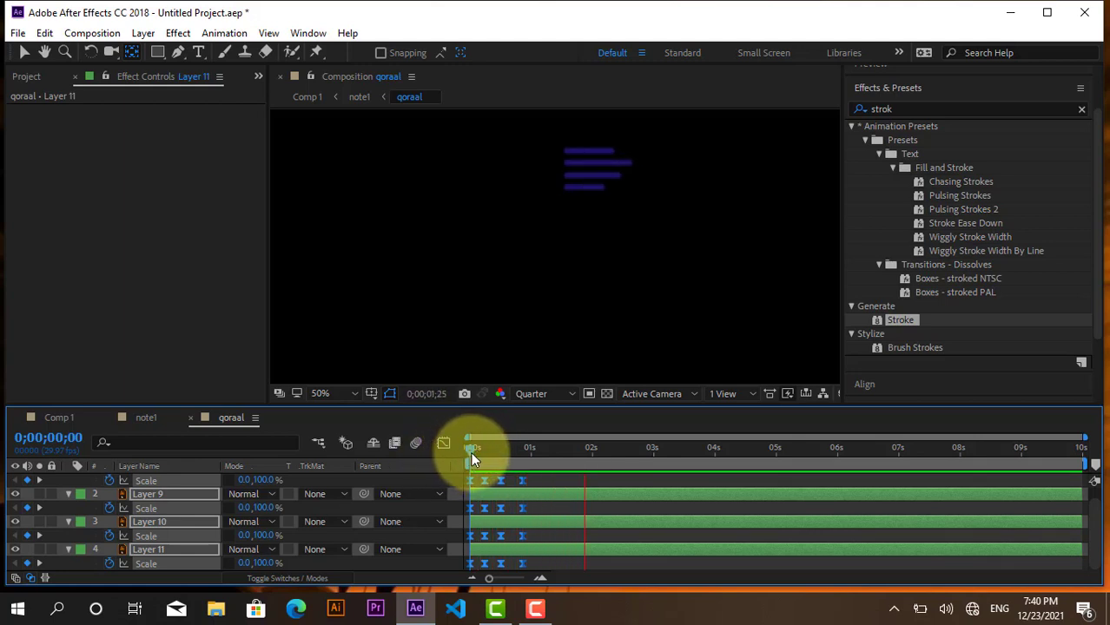
{"action": "left_click", "coordinate": [467, 451]}
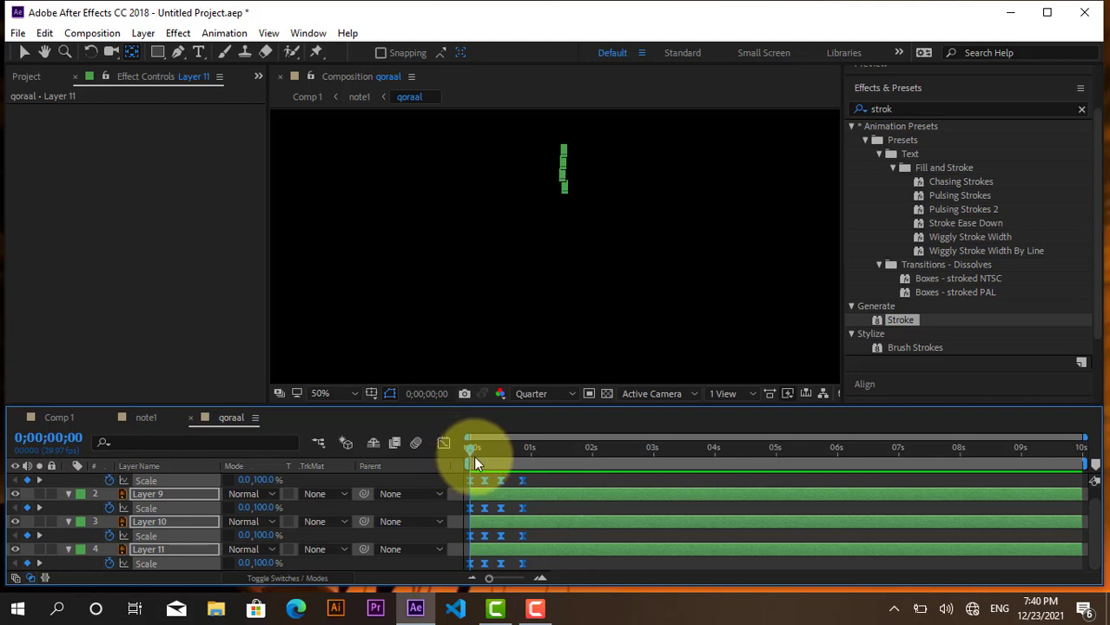
Deselect everything, then reselect the Scale keyframes on all row layers.
{"action": "left_click", "coordinate": [548, 519]}
{"action": "left_click_drag", "start_coordinate": [548, 518], "coordinate": [469, 446]}
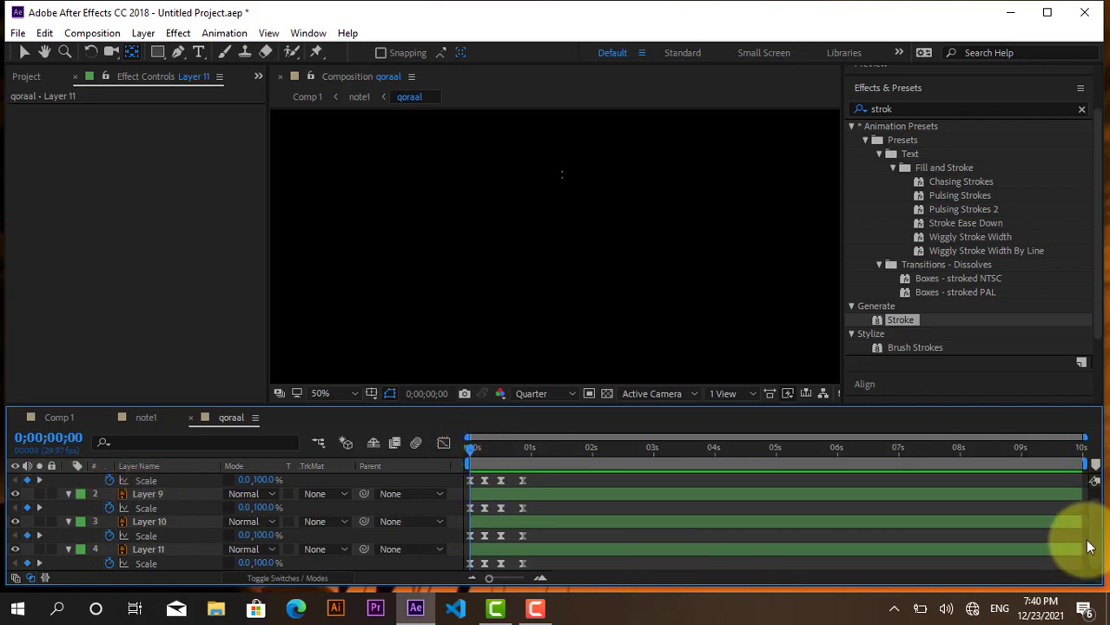
{"action": "scroll", "coordinate": [1085, 504], "scroll_direction": "up", "scroll_amount": 1}
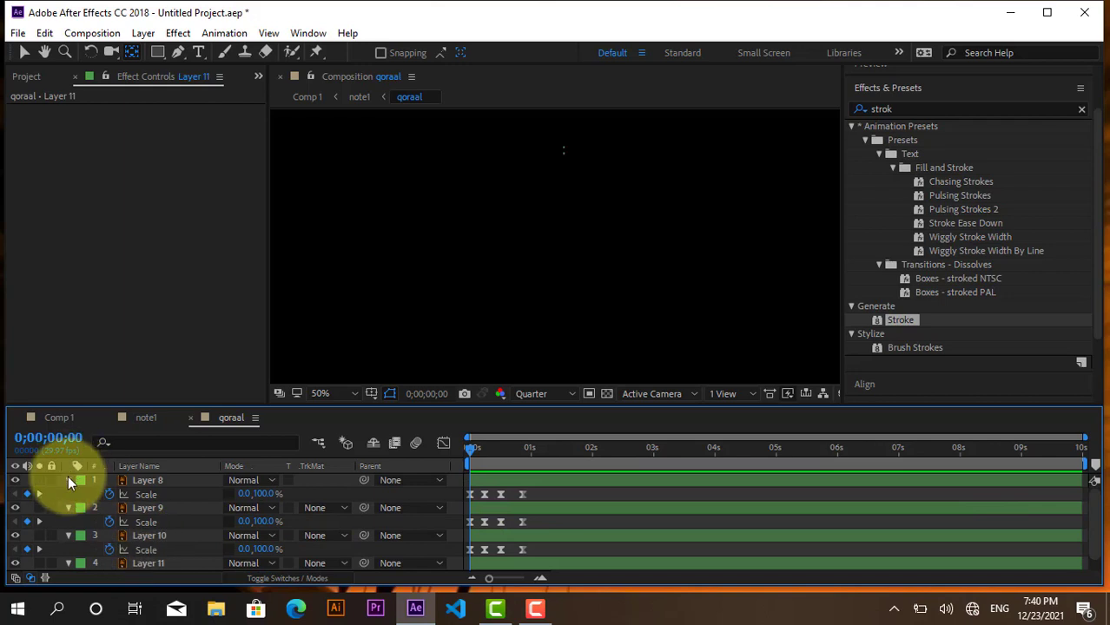
Collapse Layers 8–11 and select only Layers 9–11.
{"action": "left_click", "coordinate": [67, 479]}
{"action": "left_click", "coordinate": [68, 495]}
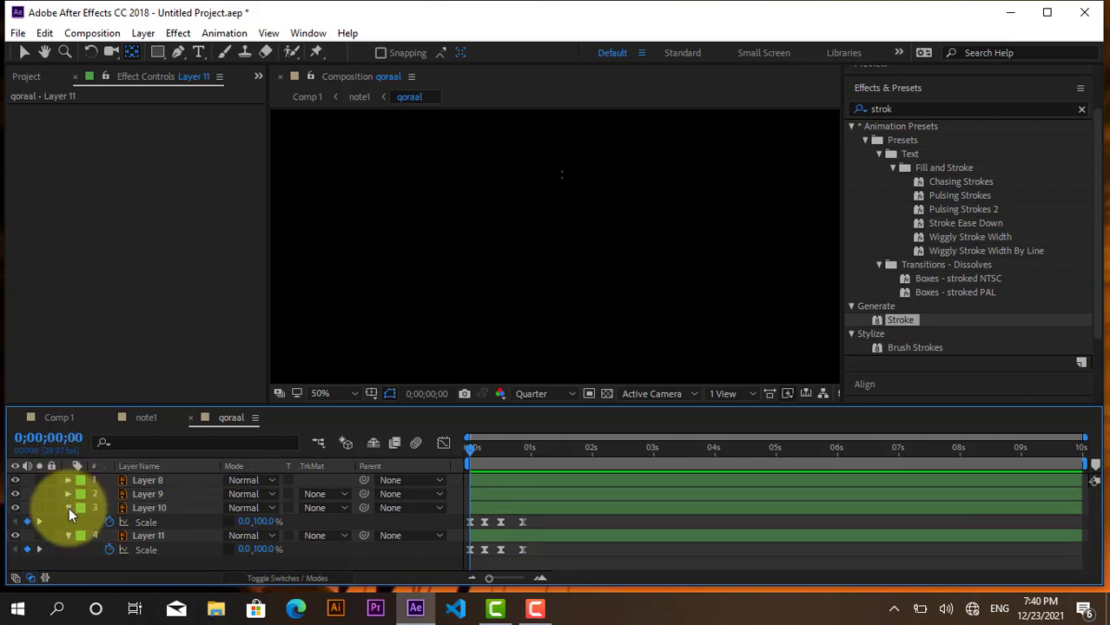
{"action": "left_click", "coordinate": [67, 508]}
{"action": "left_click", "coordinate": [68, 522]}
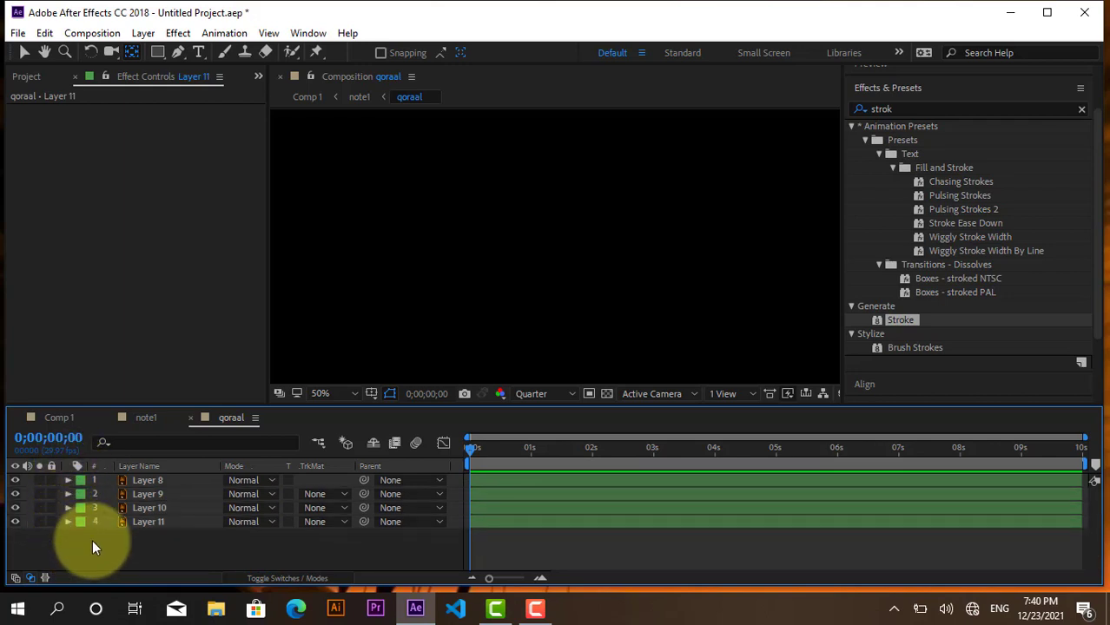
{"action": "left_click", "coordinate": [131, 521]}
{"action": "left_click", "coordinate": [156, 481], "text": "shift"}
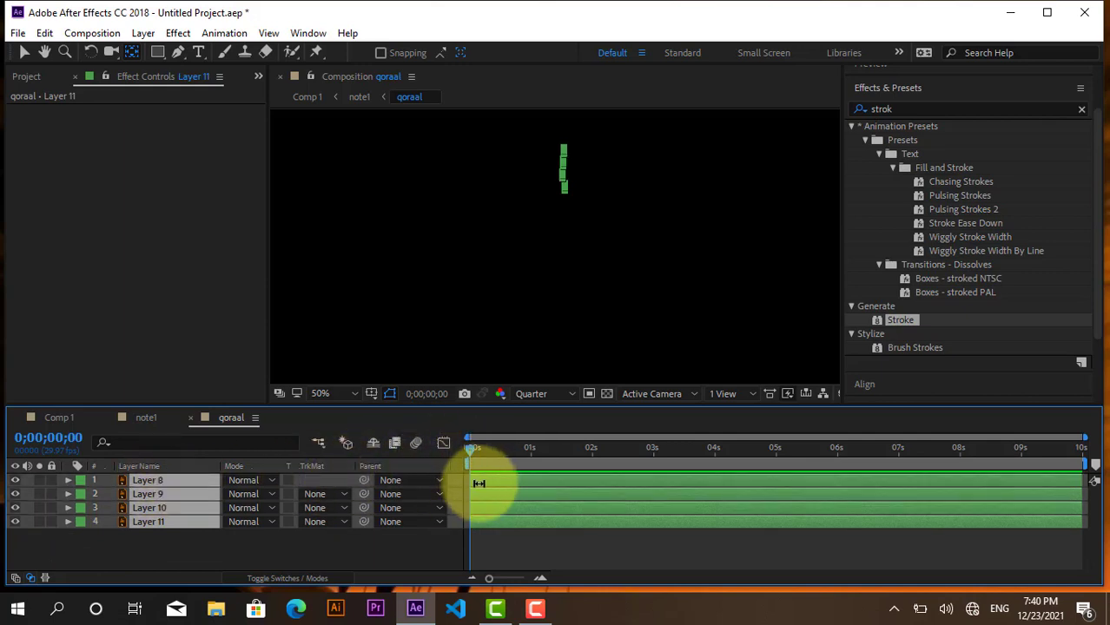
{"action": "left_click", "coordinate": [157, 481], "text": "ctrl"}
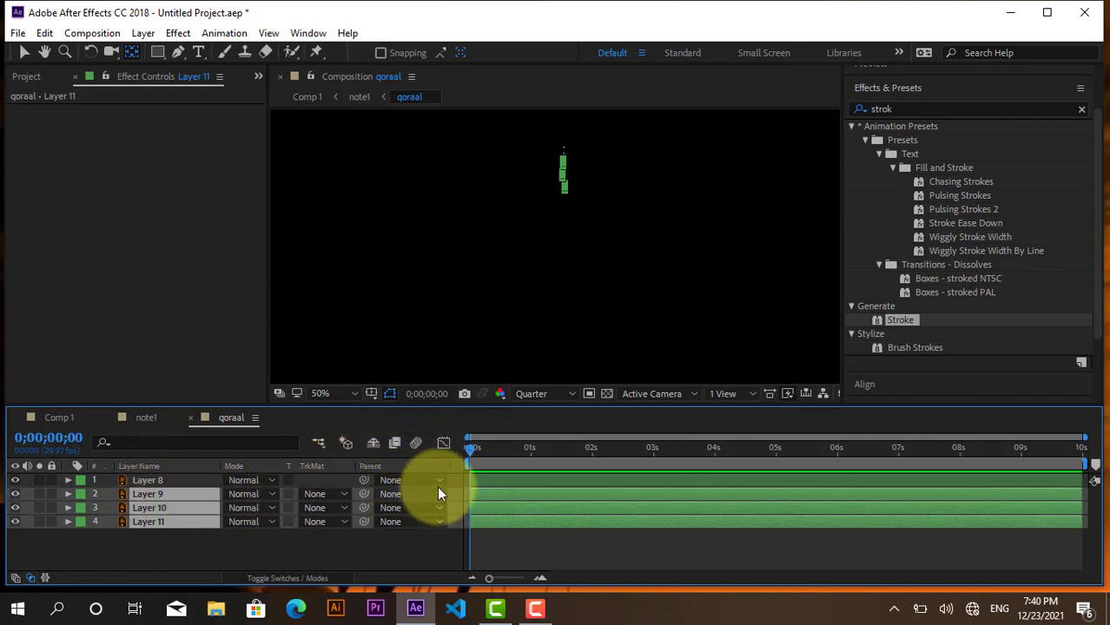
Shift Layers 9–11 to start just after 0s.
{"action": "left_click_drag", "start_coordinate": [470, 447], "coordinate": [481, 455]}
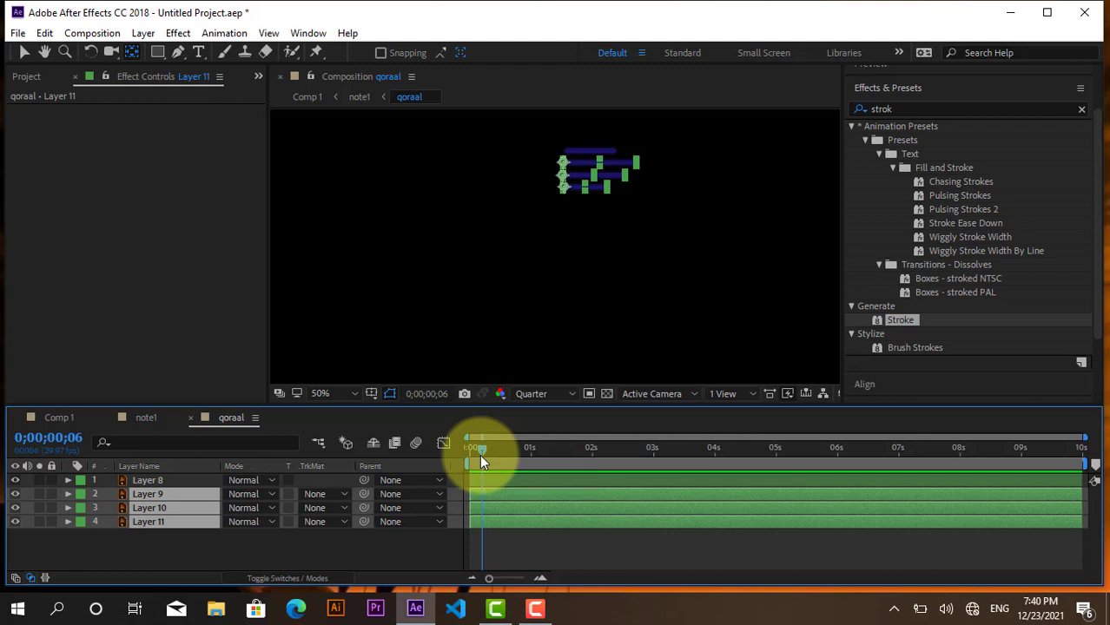
{"action": "key", "text": "bracketleft"}
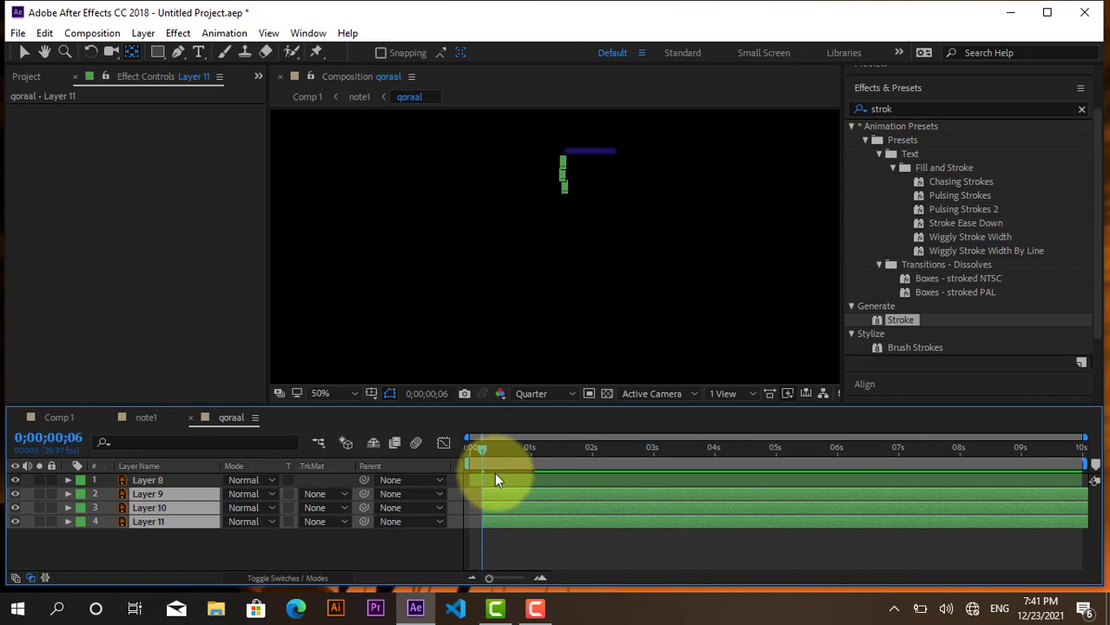
{"action": "key", "text": "ctrl+z"}
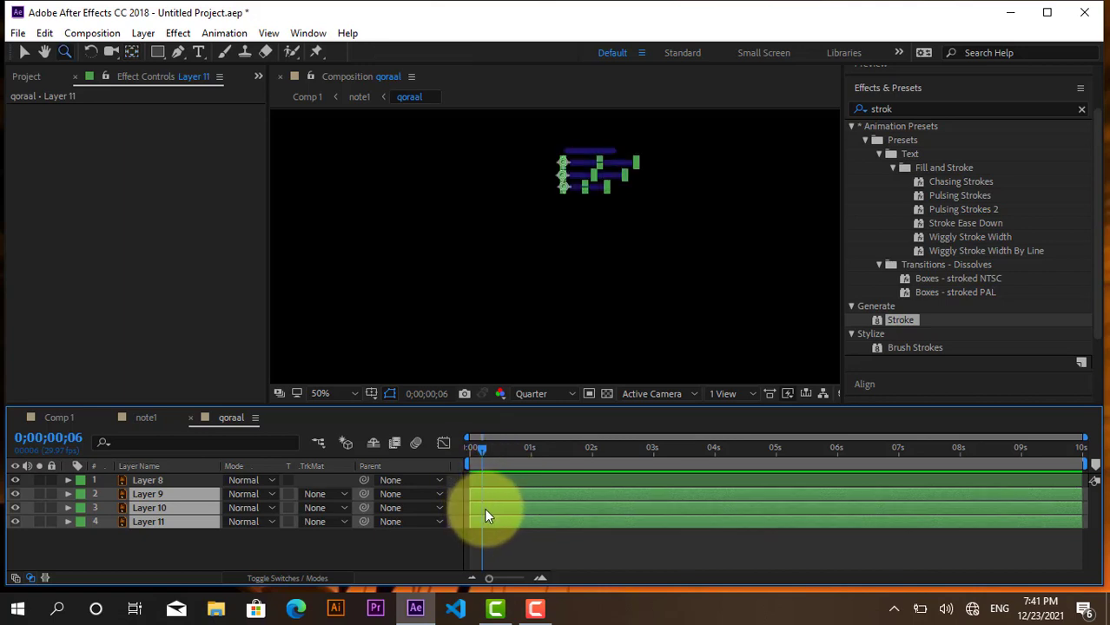
{"action": "left_click_drag", "start_coordinate": [479, 497], "coordinate": [487, 497]}
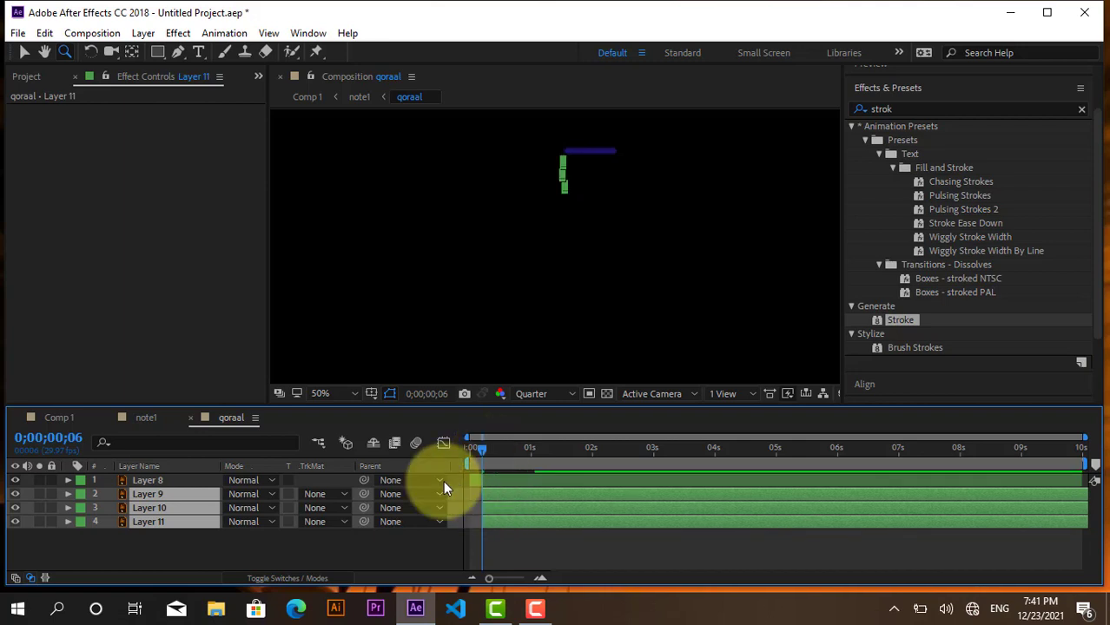
Trim Layers 10–11 to start at frame 14 and Layer 11 at about frame 20.
{"action": "left_click", "coordinate": [186, 493], "text": "ctrl"}
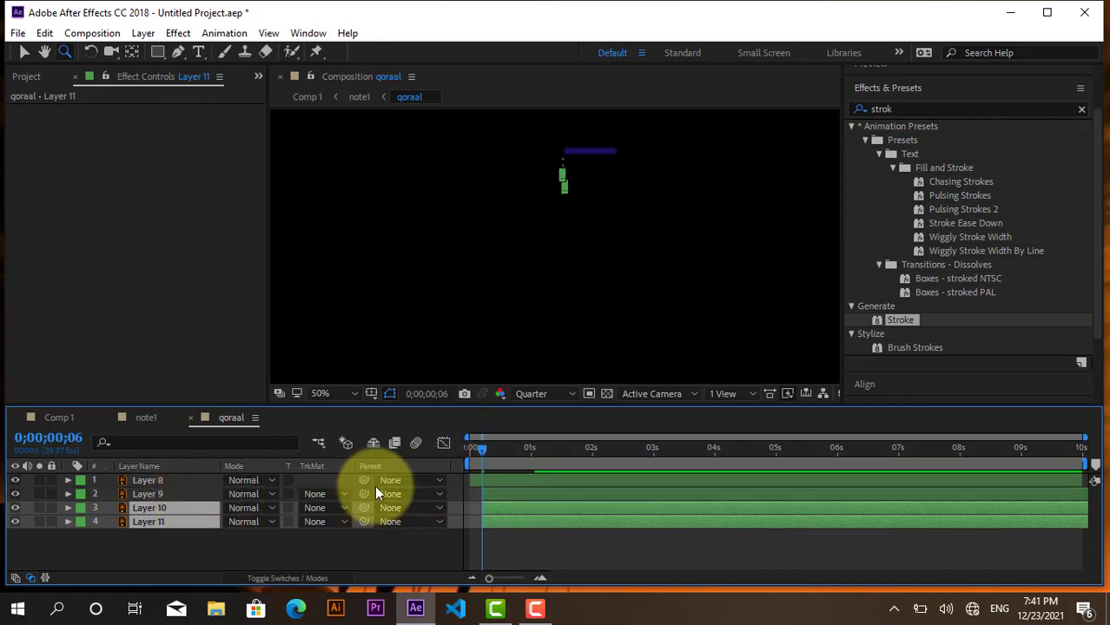
{"action": "left_click_drag", "start_coordinate": [485, 450], "coordinate": [501, 451]}
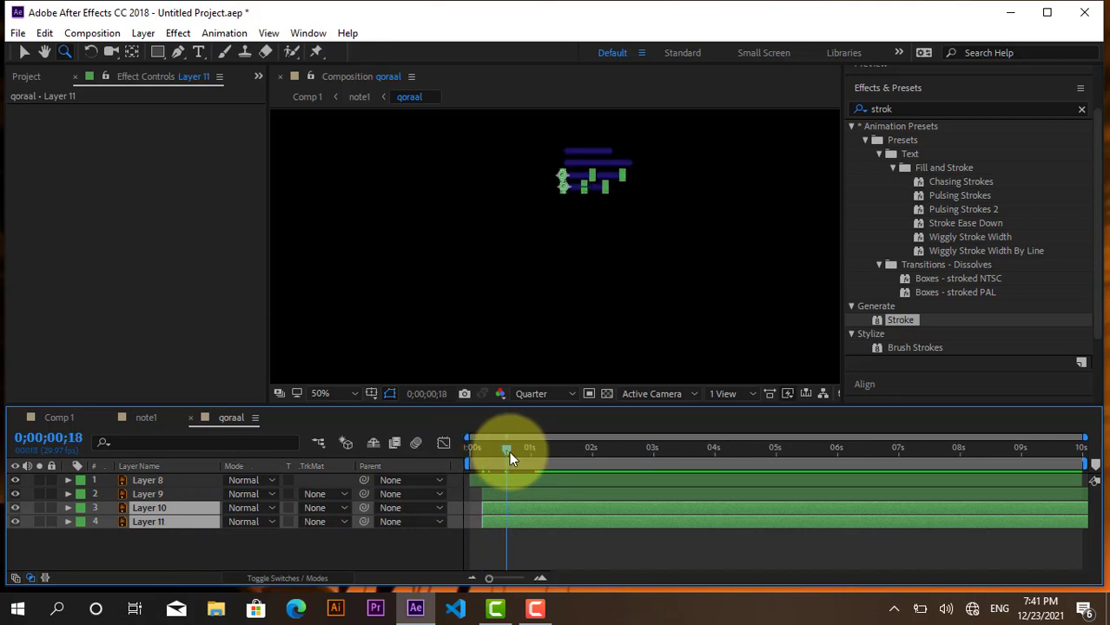
{"action": "key", "text": "bracketleft"}
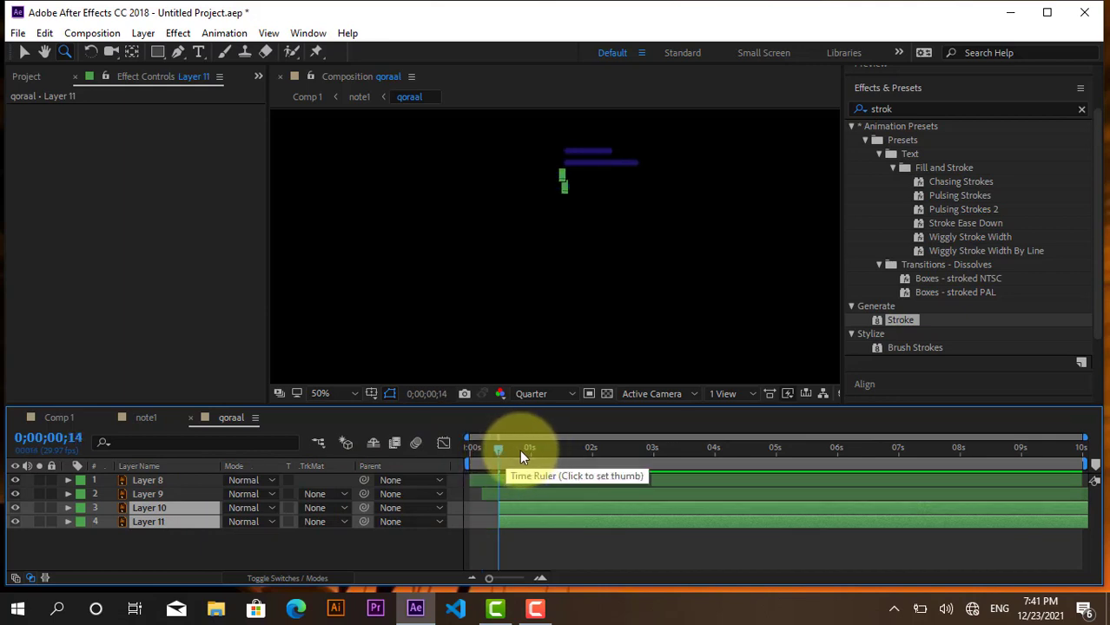
{"action": "left_click", "coordinate": [154, 509], "text": "ctrl"}
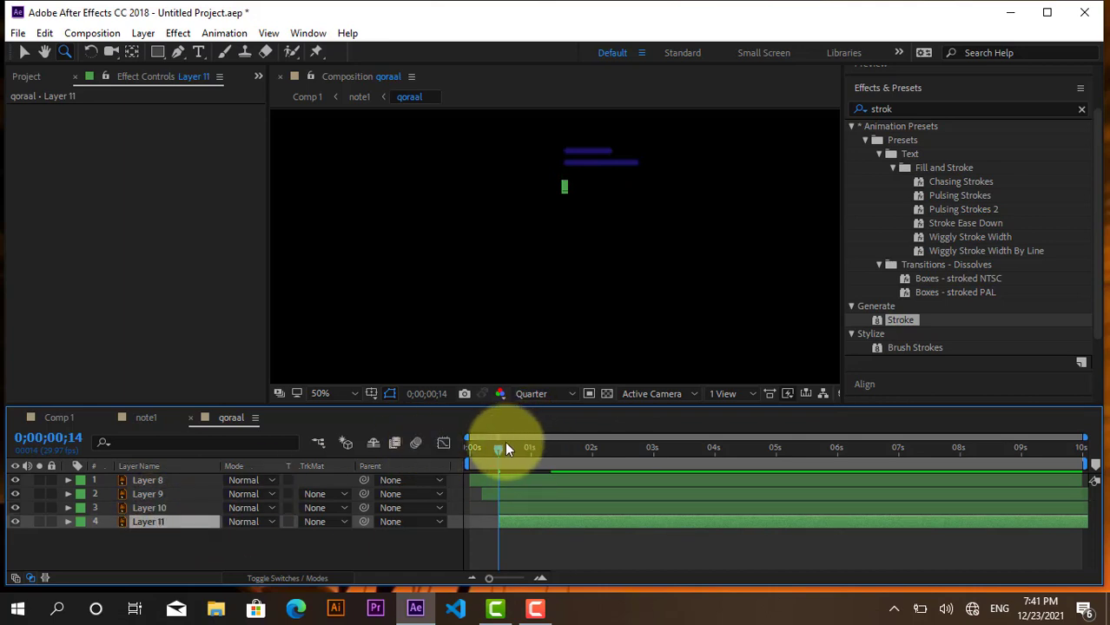
{"action": "left_click_drag", "start_coordinate": [501, 446], "coordinate": [514, 447]}
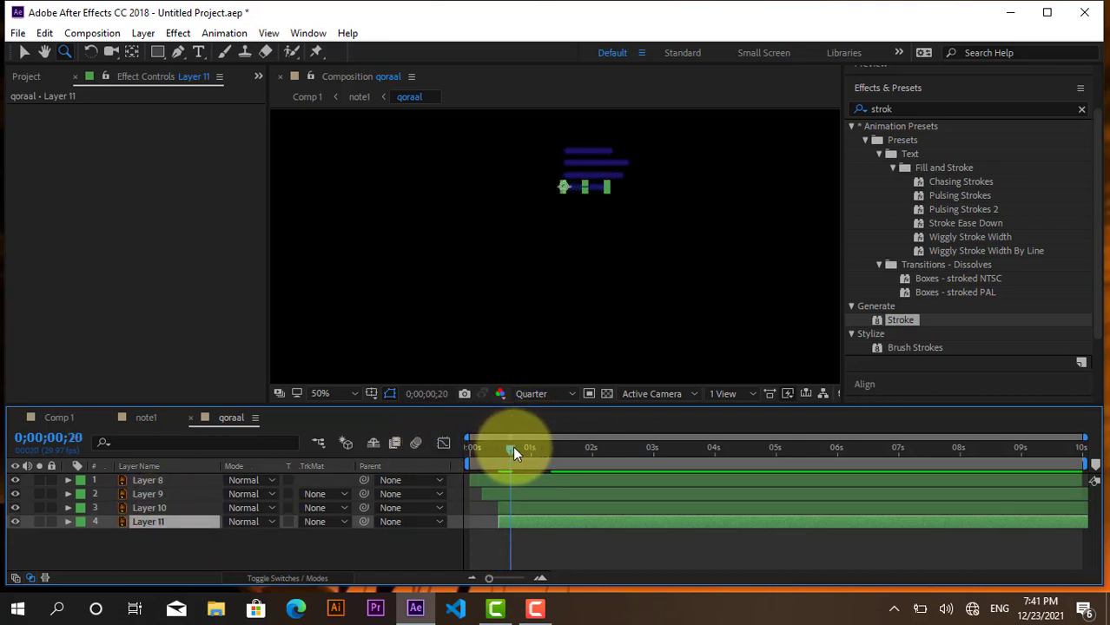
{"action": "key", "text": "bracketleft"}
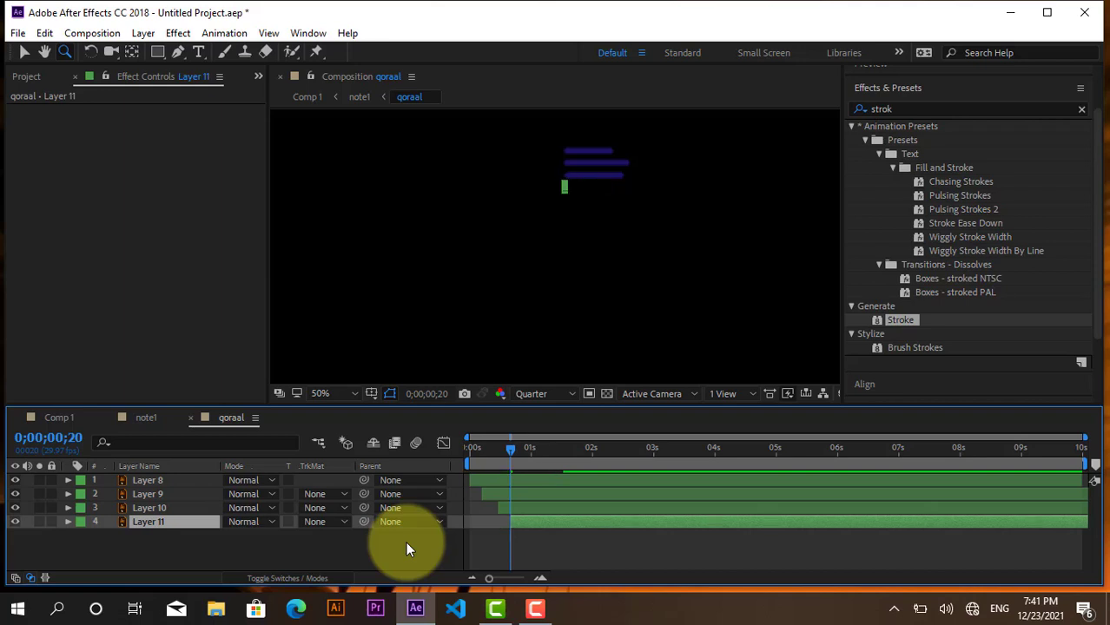
Preview the staggered rows, start Layer 9 slightly later, and reveal the rows' Scale keyframes.
{"action": "key", "text": "space"}
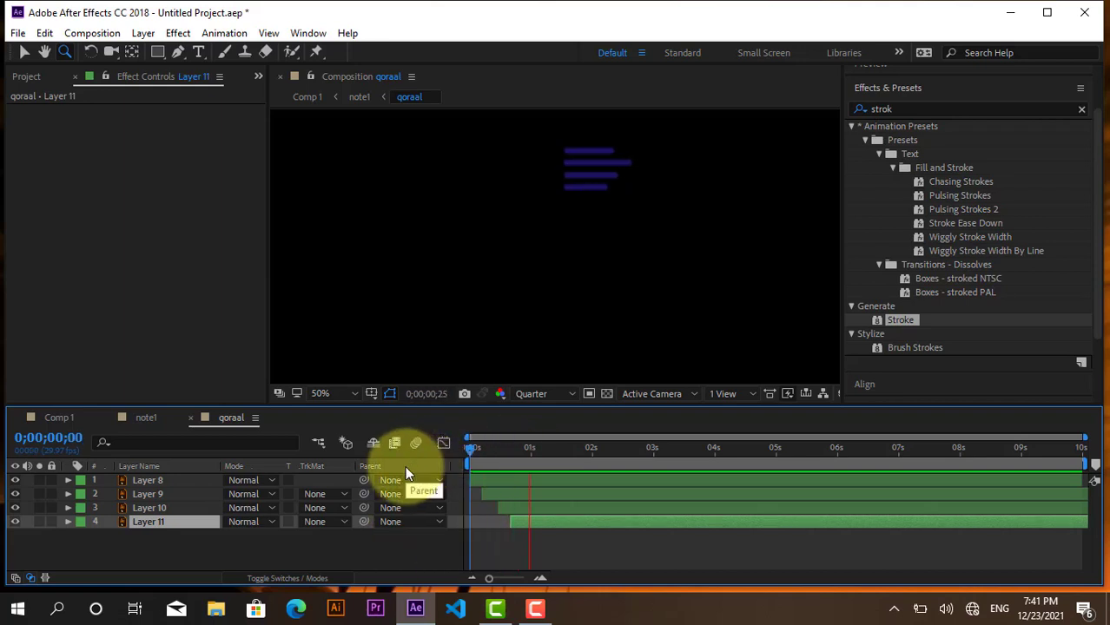
{"action": "key", "text": "space"}
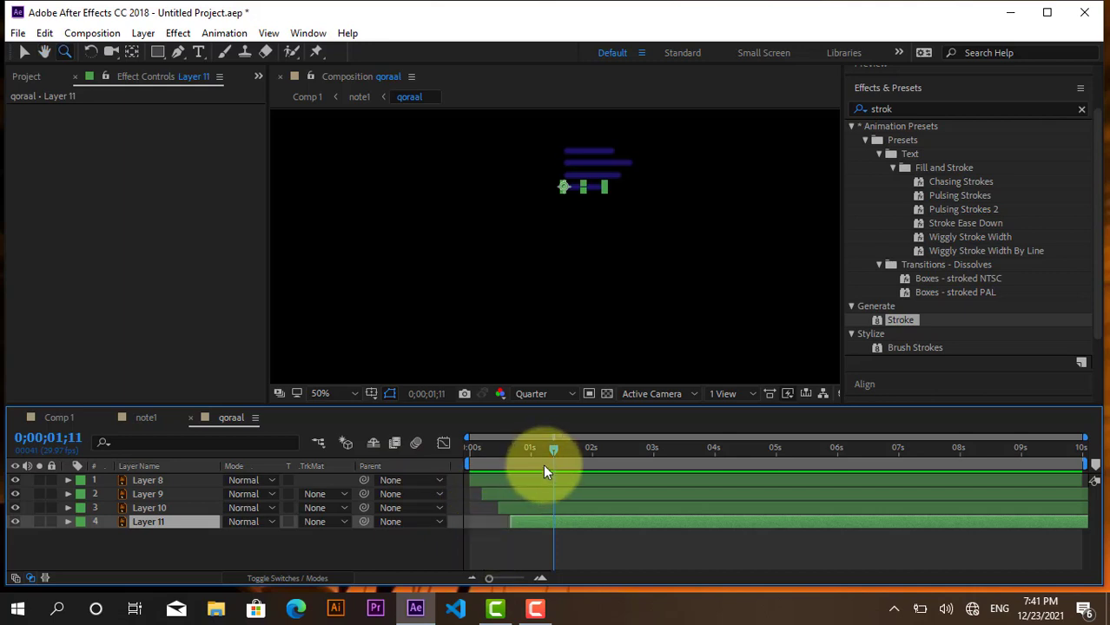
{"action": "left_click_drag", "start_coordinate": [550, 451], "coordinate": [390, 494]}
{"action": "key", "text": "space"}
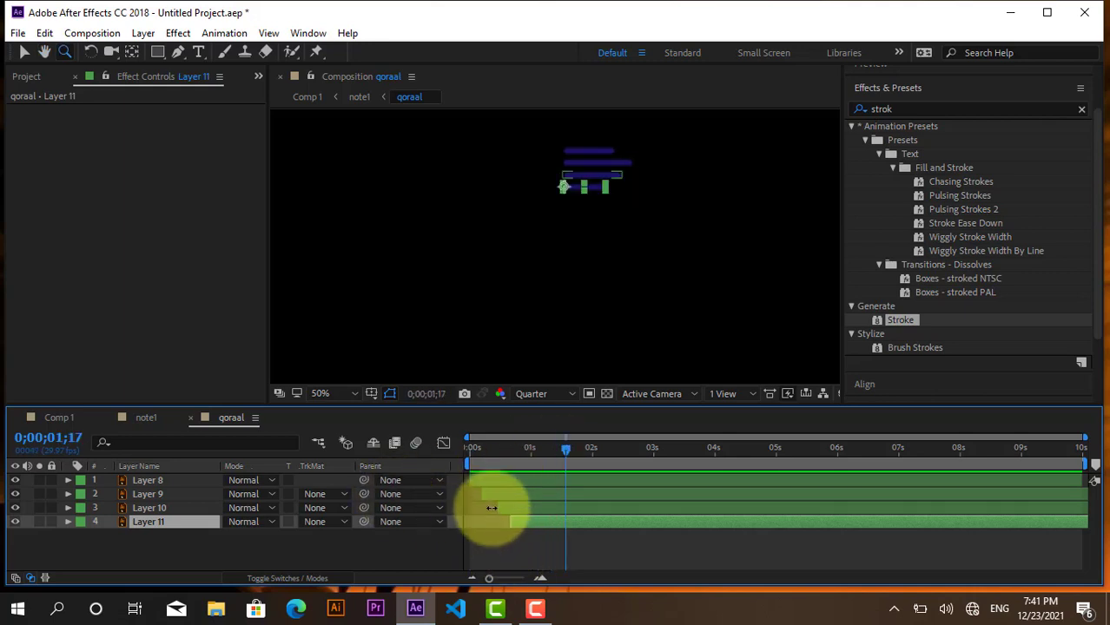
{"action": "left_click_drag", "start_coordinate": [489, 495], "coordinate": [535, 521]}
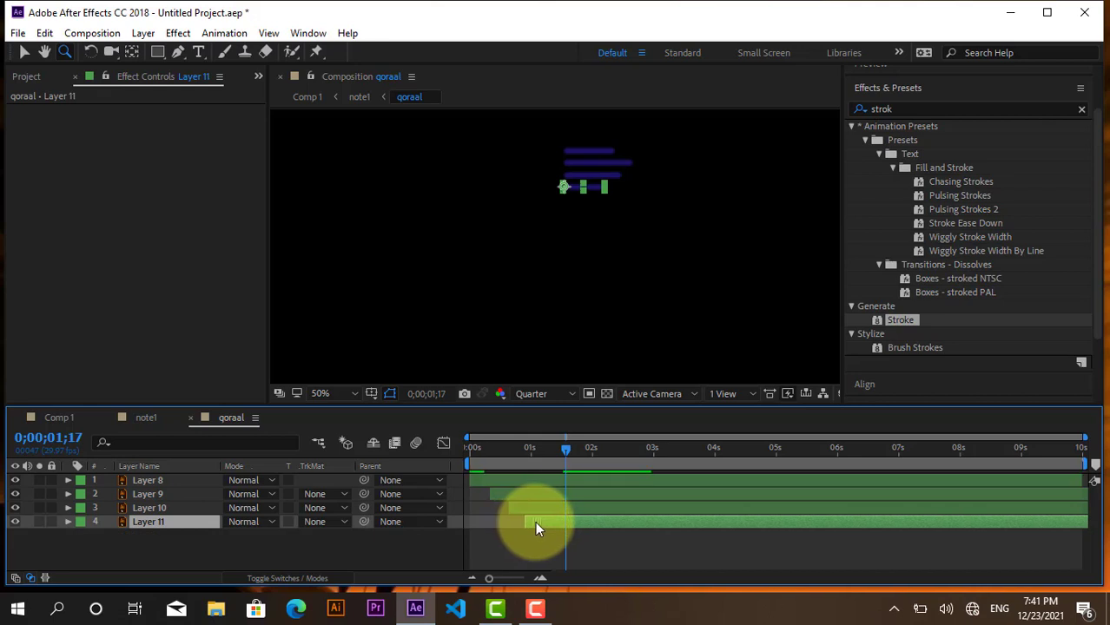
{"action": "key", "text": "Home"}
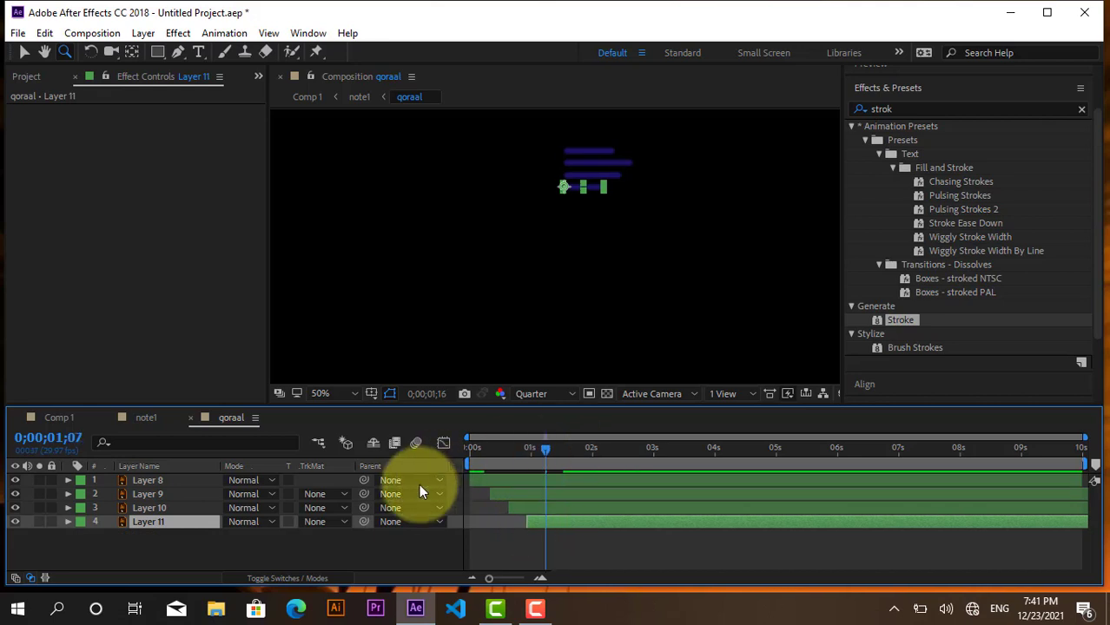
{"action": "key", "text": "space"}
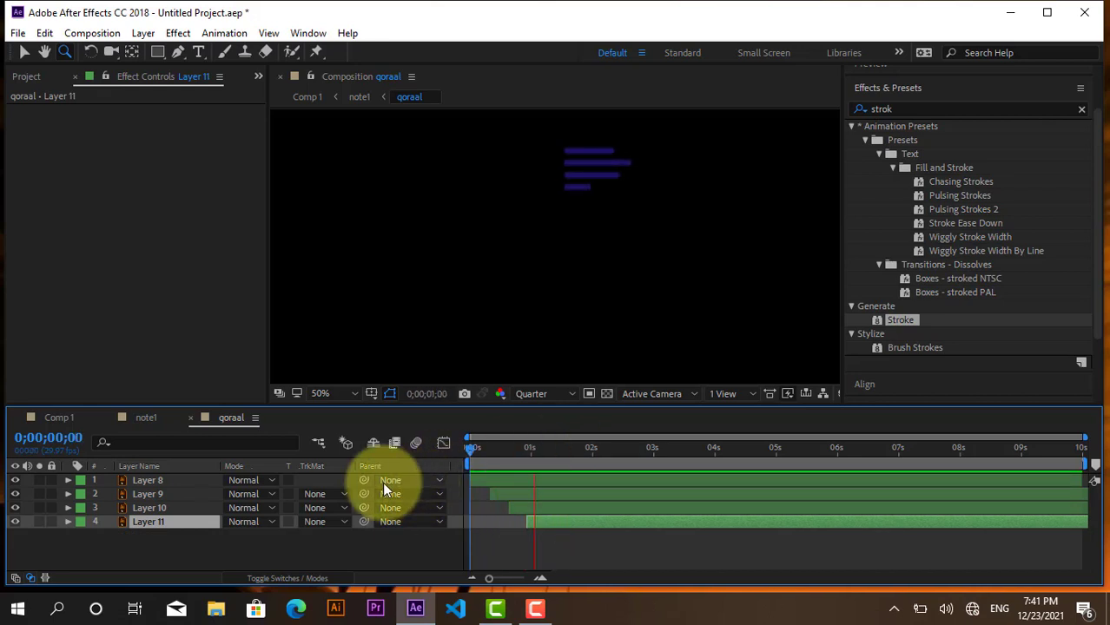
{"action": "left_click_drag", "start_coordinate": [565, 561], "coordinate": [469, 479]}
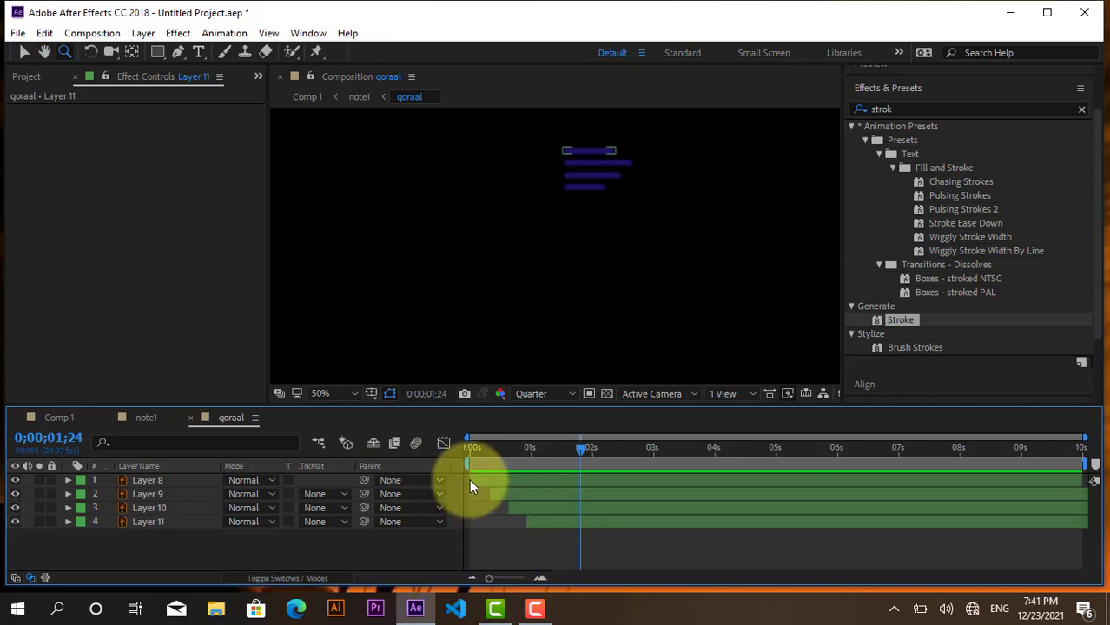
{"action": "key", "text": "u"}
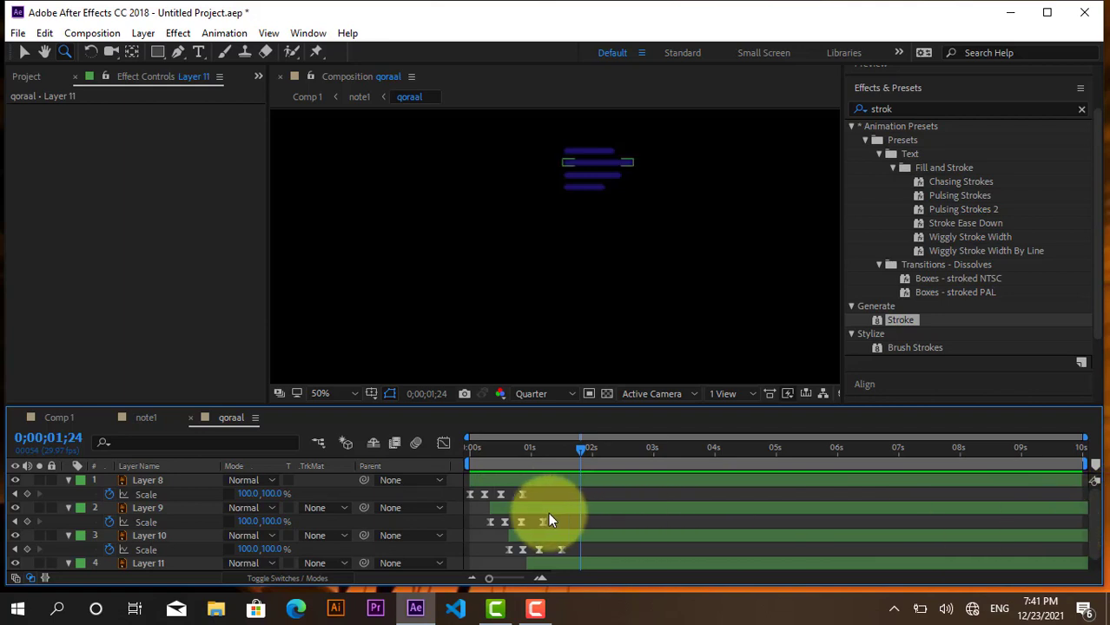
Shift the Scale keyframes later, spreading Layer 8's and moving Layer 9's progressively.
{"action": "mouse_move", "coordinate": [554, 488]}
{"action": "left_mouse_down"}
{"action": "mouse_move", "coordinate": [482, 503]}
{"action": "mouse_move", "coordinate": [508, 593]}
{"action": "mouse_move", "coordinate": [617, 569]}
{"action": "mouse_move", "coordinate": [464, 485]}
{"action": "mouse_move", "coordinate": [537, 493]}
{"action": "left_mouse_up"}
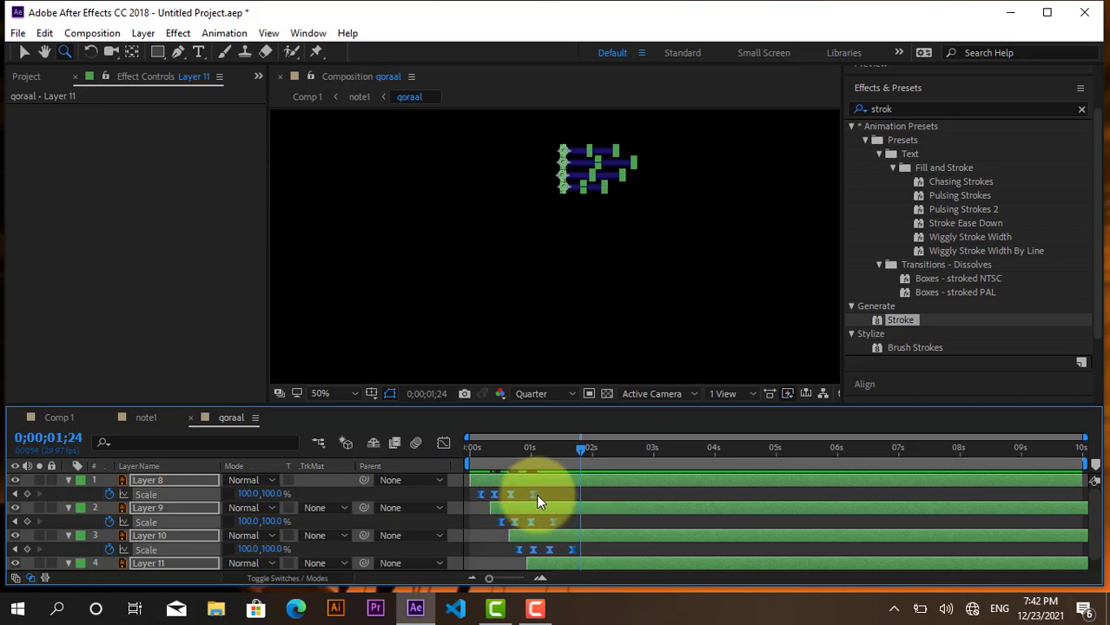
{"action": "mouse_move", "coordinate": [536, 494]}
{"action": "left_mouse_down"}
{"action": "mouse_move", "coordinate": [546, 495]}
{"action": "mouse_move", "coordinate": [457, 498]}
{"action": "left_mouse_up"}
{"action": "left_click", "coordinate": [526, 492]}
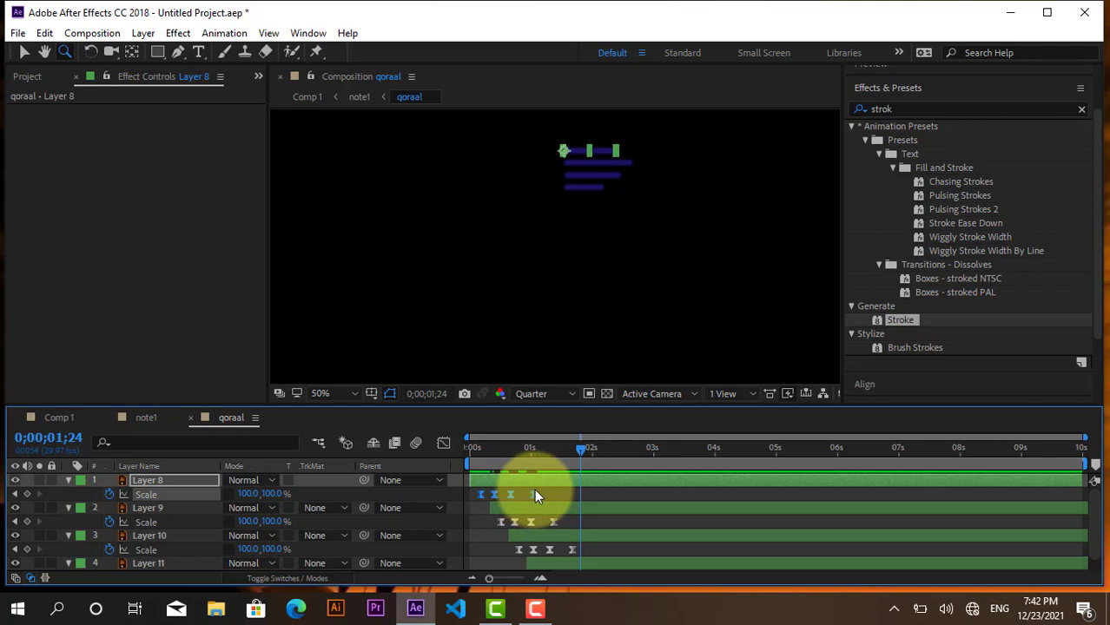
{"action": "mouse_move", "coordinate": [534, 492]}
{"action": "left_mouse_down"}
{"action": "mouse_move", "coordinate": [581, 515]}
{"action": "mouse_move", "coordinate": [488, 526]}
{"action": "mouse_move", "coordinate": [575, 528]}
{"action": "left_mouse_up"}
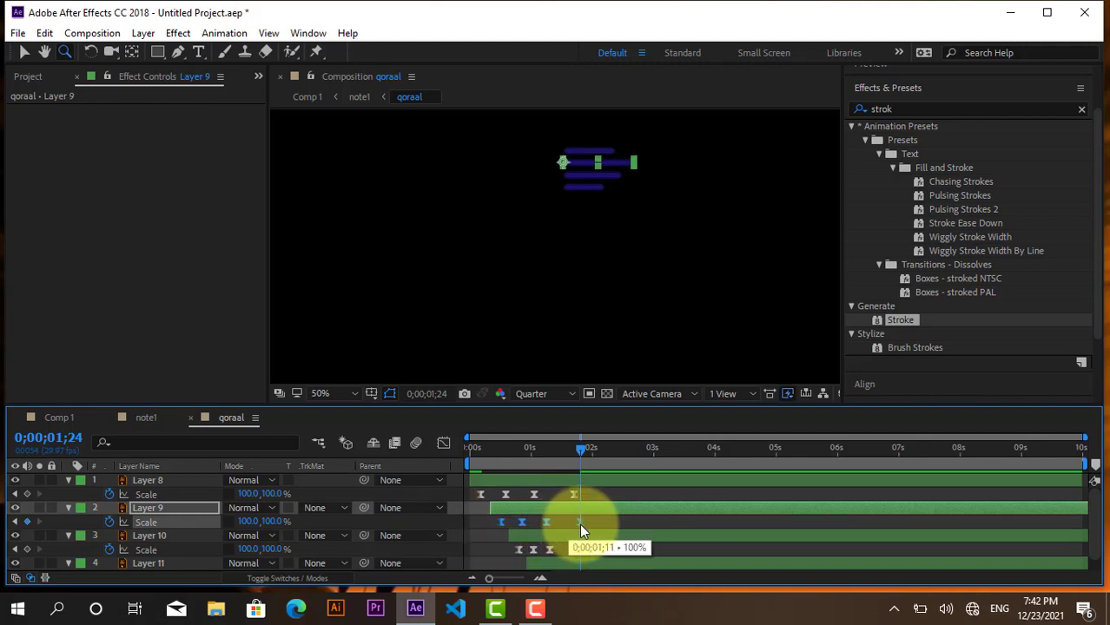
{"action": "mouse_move", "coordinate": [575, 523]}
{"action": "left_mouse_down"}
{"action": "mouse_move", "coordinate": [509, 546]}
{"action": "mouse_move", "coordinate": [592, 548]}
{"action": "left_mouse_up"}
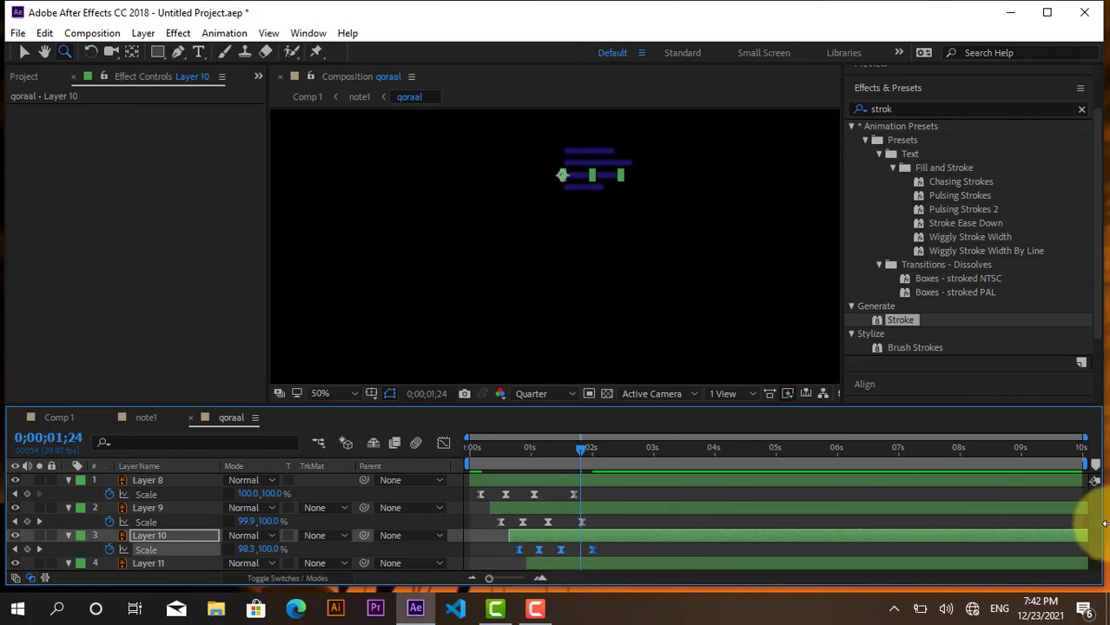
Stretch Layer 11's Scale keyframes to end later and preview the revised animation.
{"action": "scroll", "coordinate": [1072, 569], "scroll_direction": "down", "scroll_amount": 1}
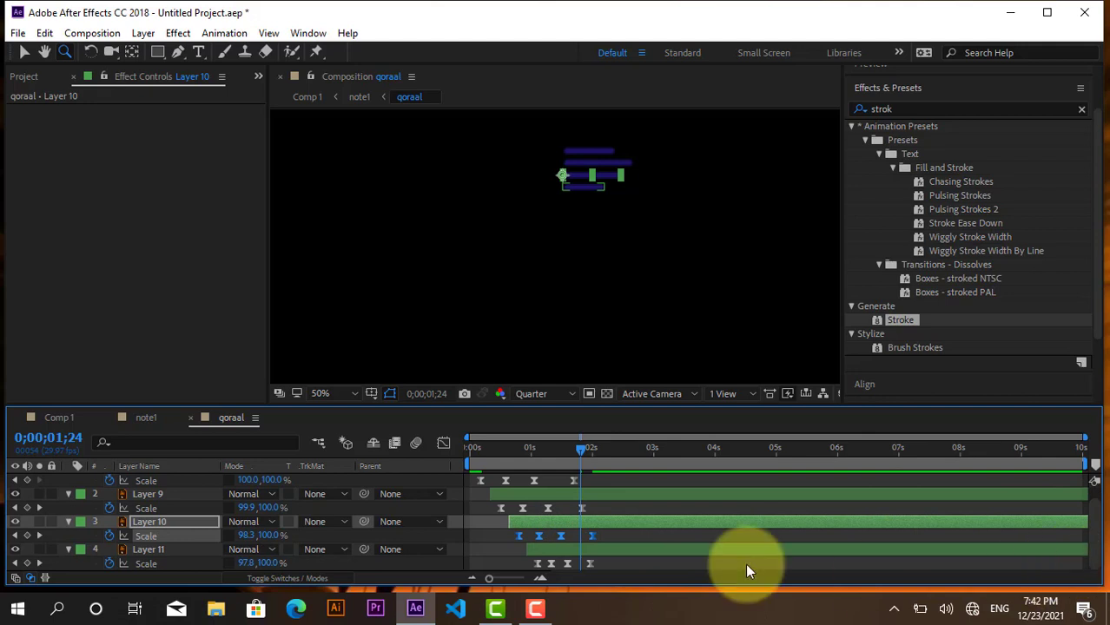
{"action": "left_click_drag", "start_coordinate": [612, 565], "coordinate": [514, 562]}
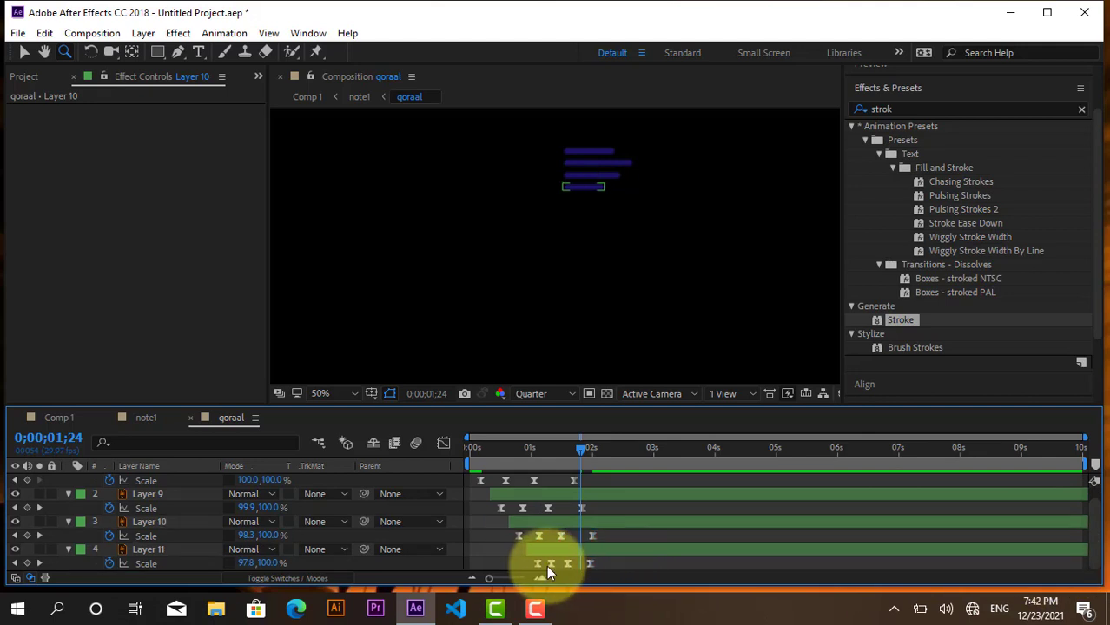
{"action": "left_click_drag", "start_coordinate": [588, 564], "coordinate": [611, 565]}
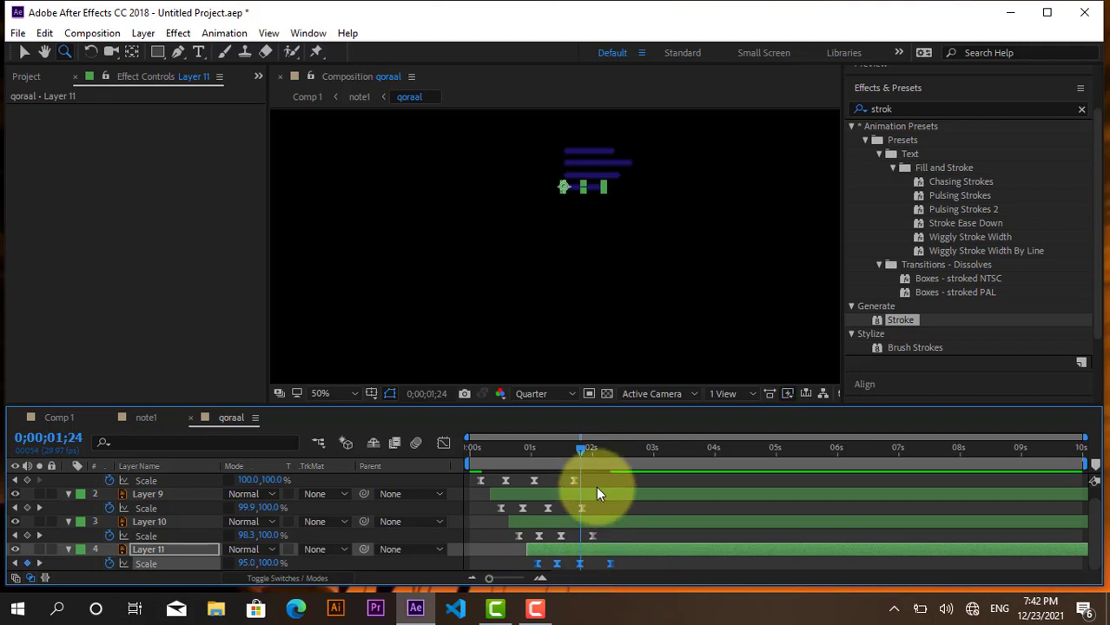
{"action": "left_click_drag", "start_coordinate": [581, 447], "coordinate": [467, 468]}
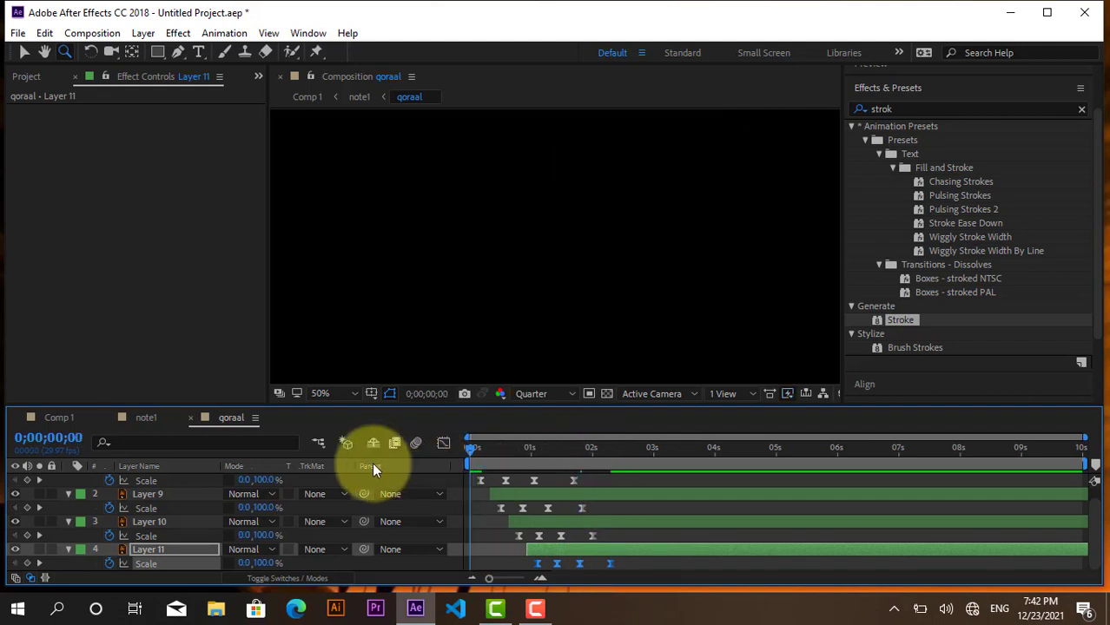
{"action": "key", "text": "space"}
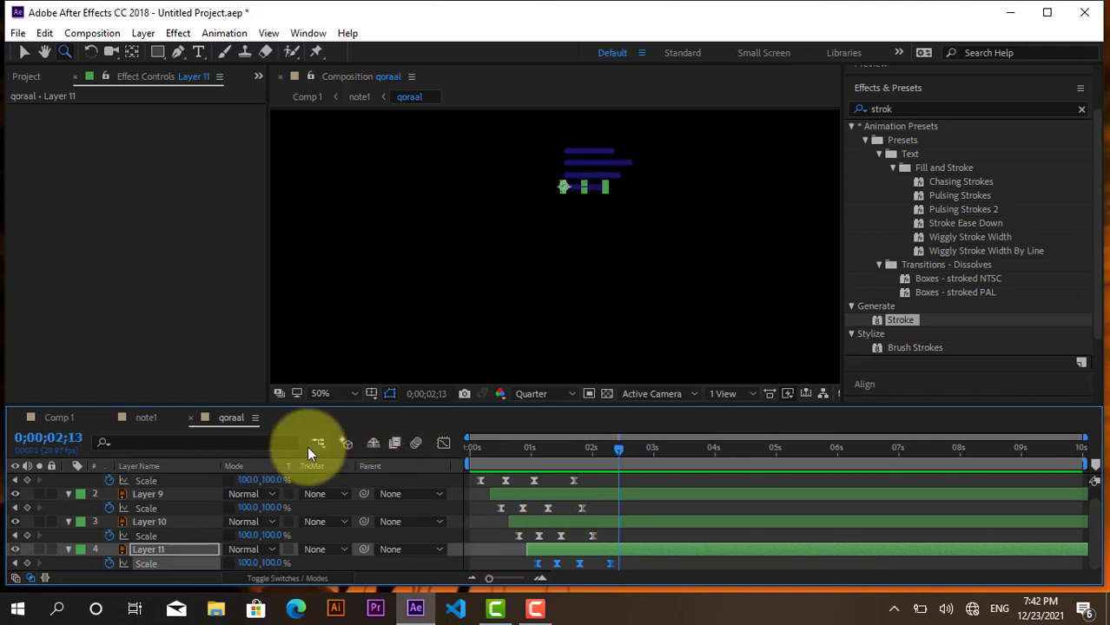
Open the note1 composition and preview the clipboard animation from the start.
{"action": "left_click", "coordinate": [152, 420]}
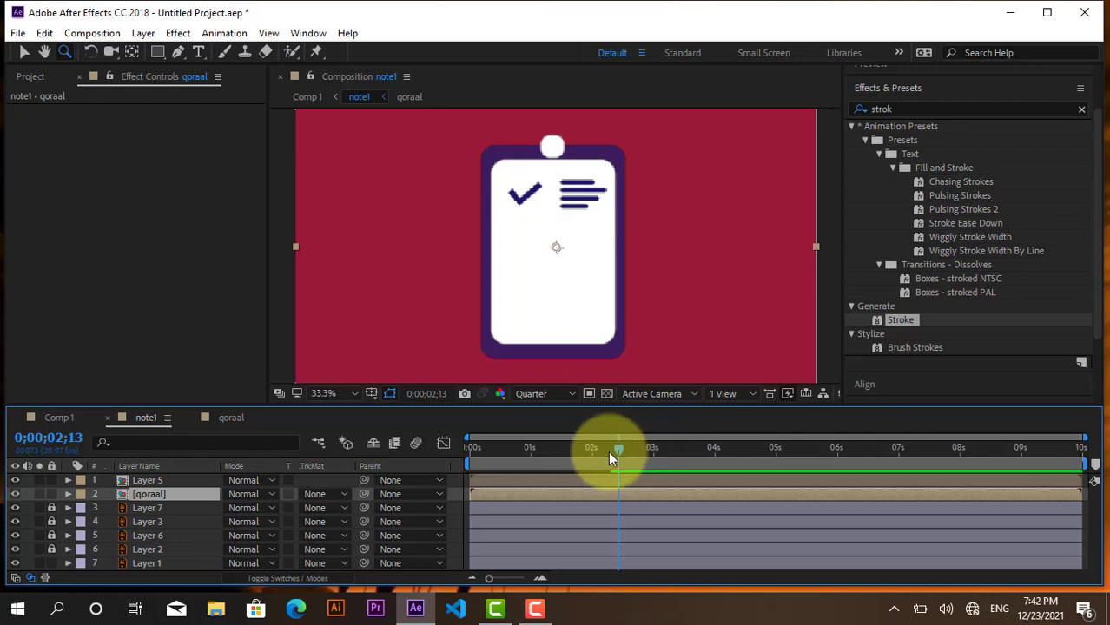
{"action": "left_click_drag", "start_coordinate": [616, 452], "coordinate": [391, 451]}
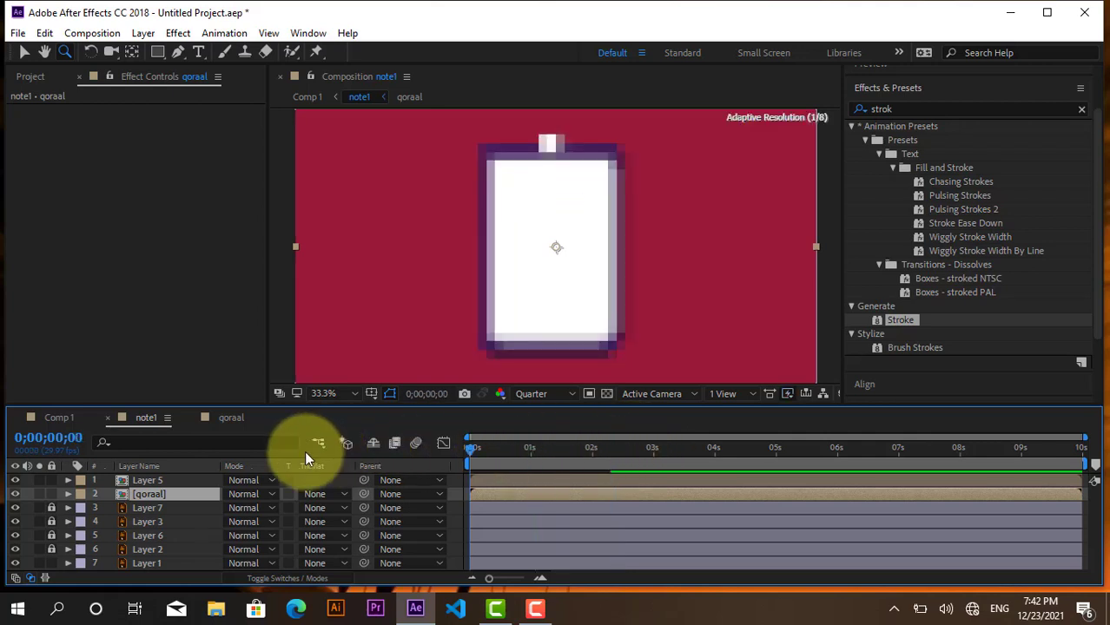
{"action": "key", "text": "space"}
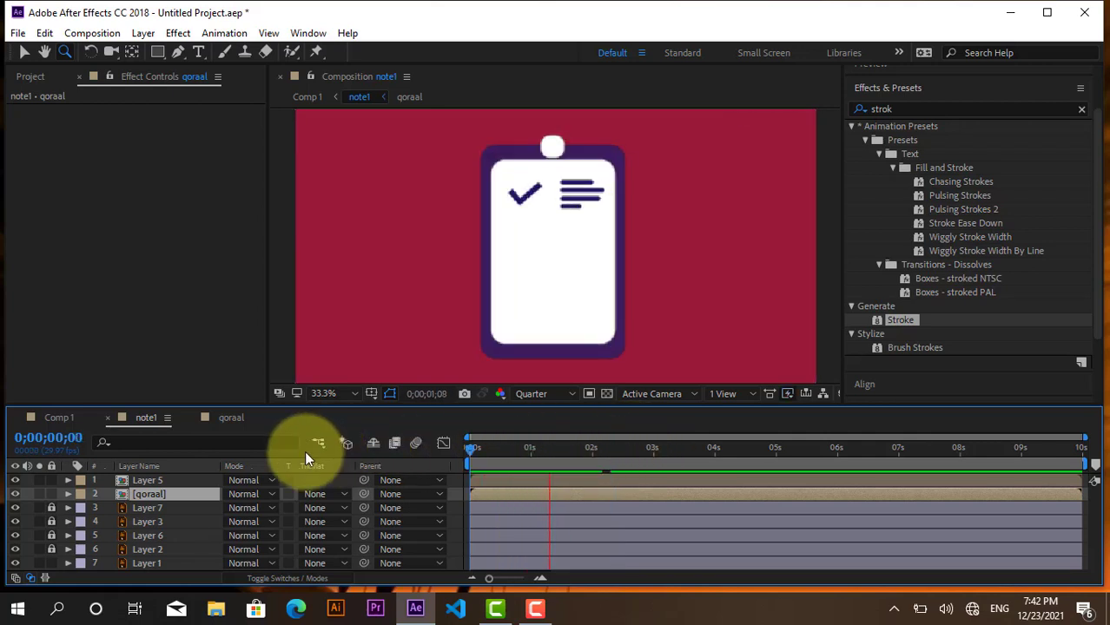
{"action": "key", "text": "space"}
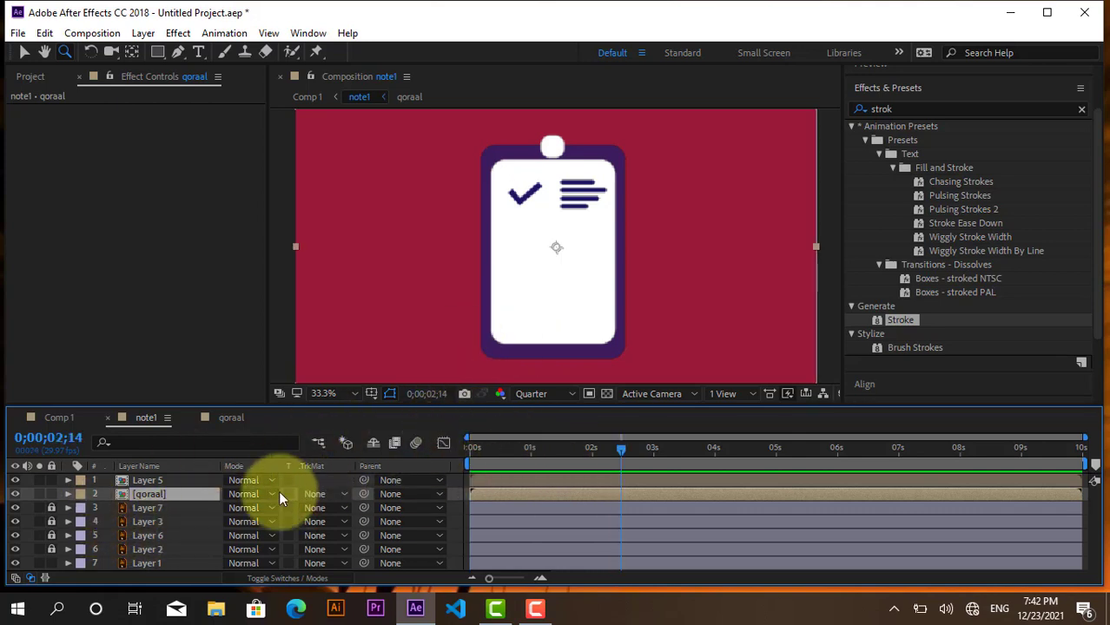
Compare the checkmark and qoraal layers and preview until the text lines finish.
{"action": "left_click", "coordinate": [161, 493]}
{"action": "left_click", "coordinate": [162, 481]}
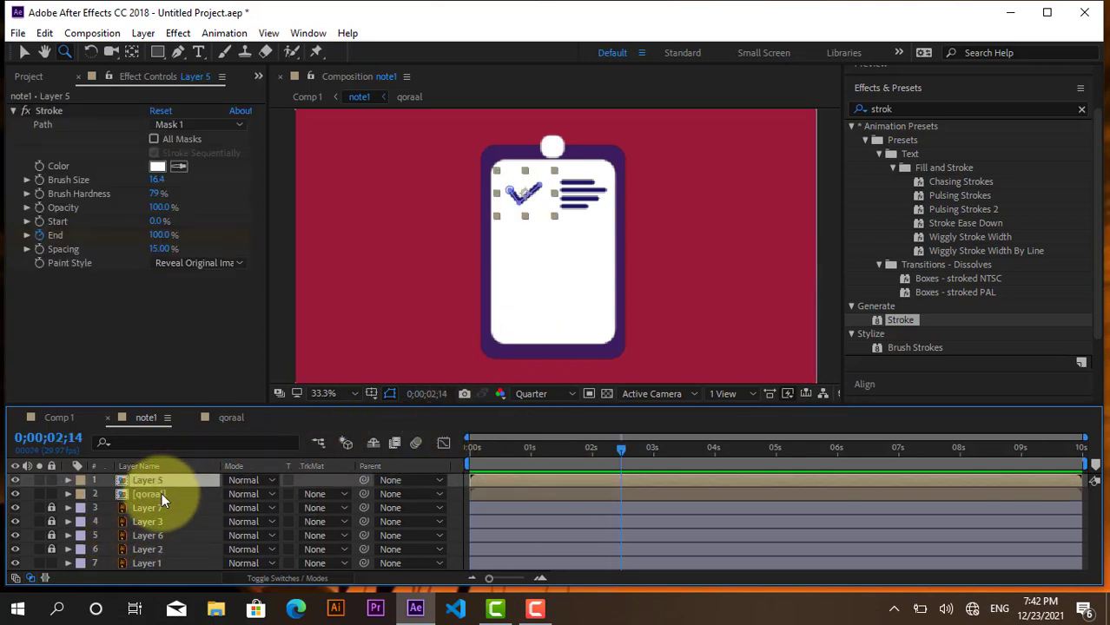
{"action": "left_click", "coordinate": [161, 493]}
{"action": "left_click", "coordinate": [160, 480]}
{"action": "left_click", "coordinate": [161, 491]}
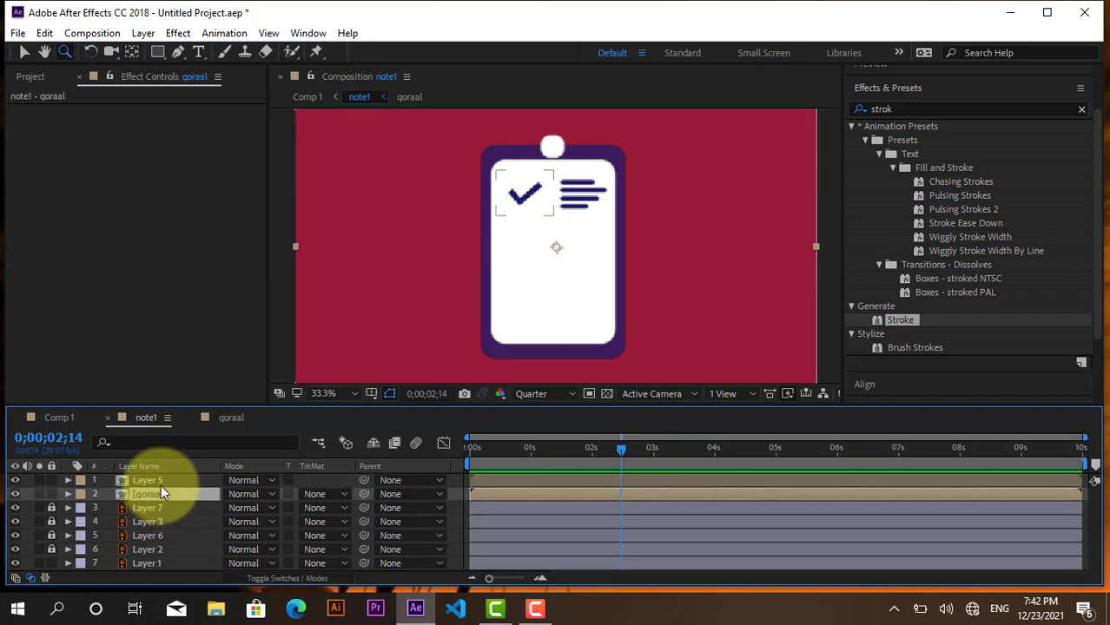
{"action": "left_click", "coordinate": [160, 484]}
{"action": "left_click", "coordinate": [161, 489]}
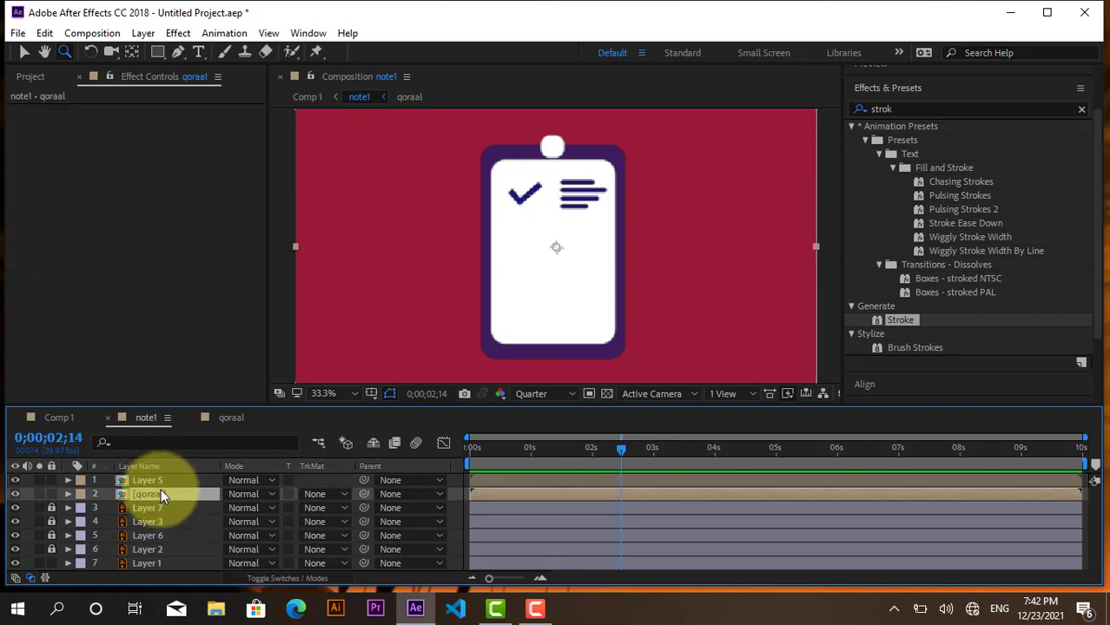
{"action": "left_click_drag", "start_coordinate": [621, 448], "coordinate": [427, 460]}
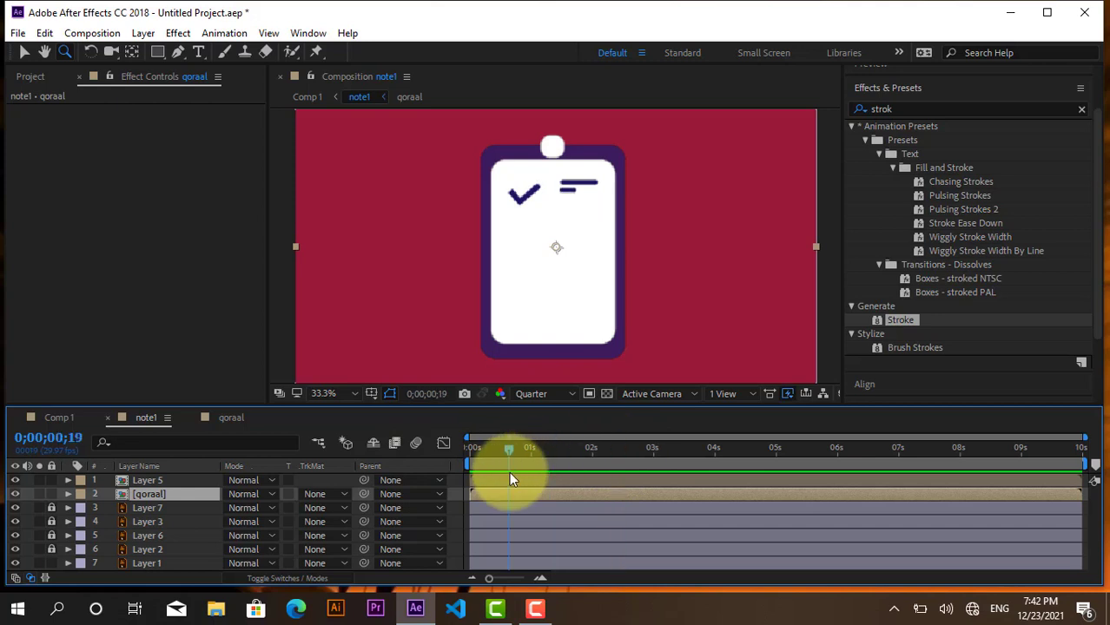
{"action": "key", "text": "space"}
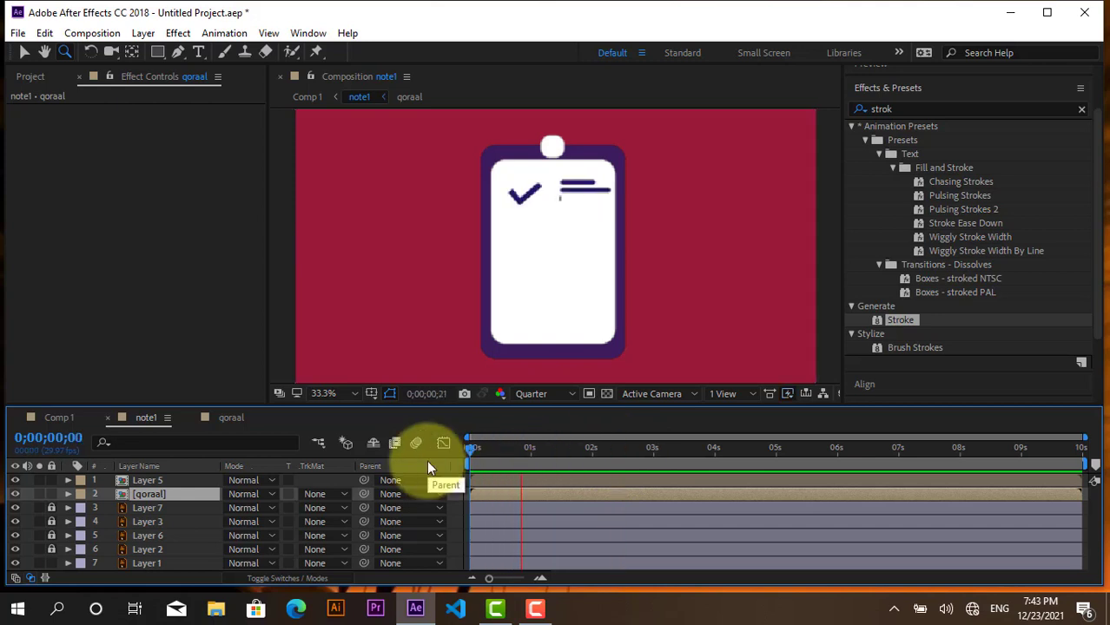
{"action": "key", "text": "space"}
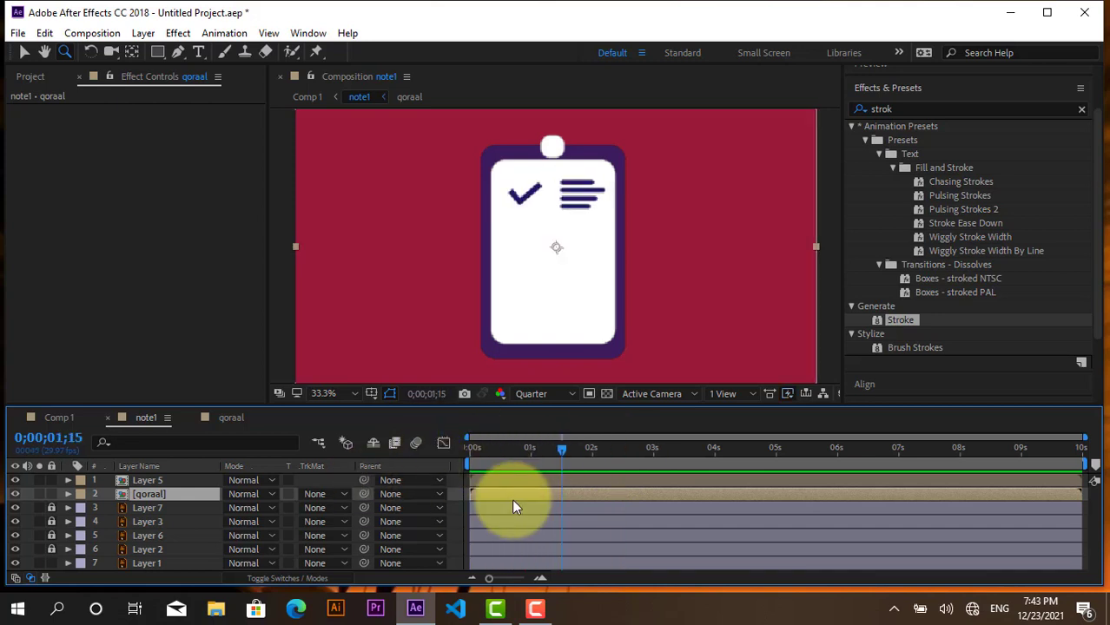
Trim the checkmark layer to start at 0;00;01;15 and preview the delayed draw-on.
{"action": "left_click", "coordinate": [557, 496]}
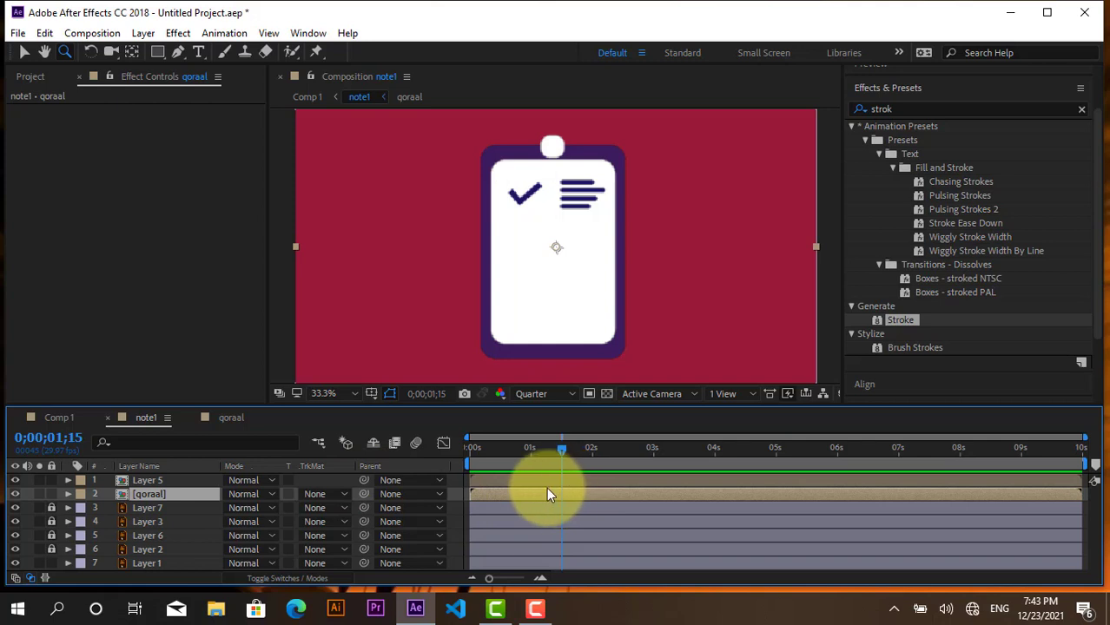
{"action": "left_click", "coordinate": [547, 482]}
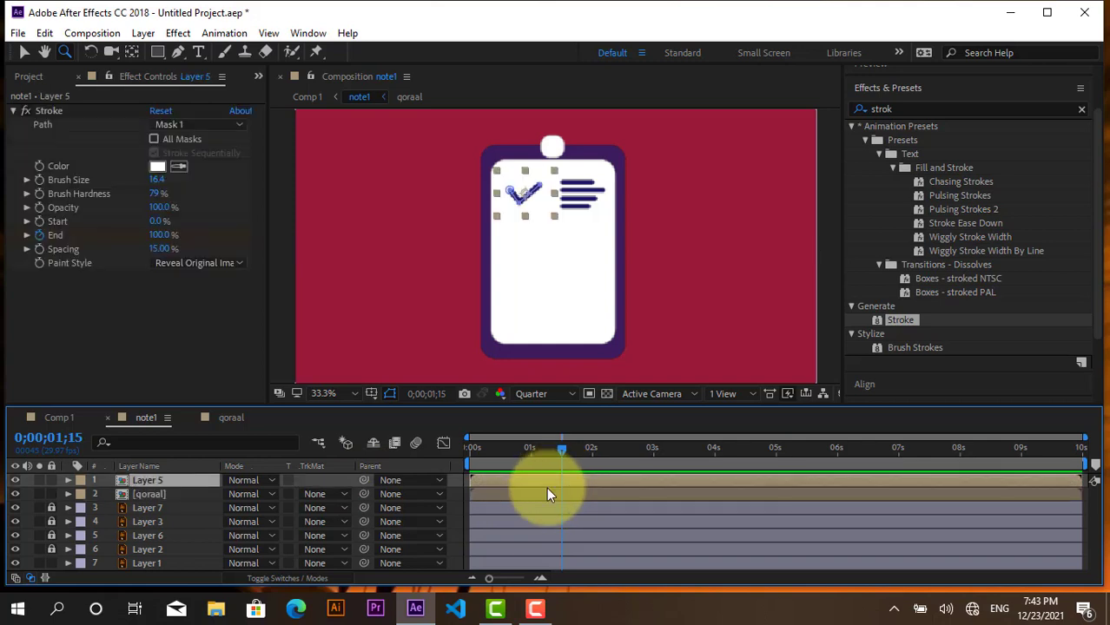
{"action": "left_click", "coordinate": [546, 491]}
{"action": "left_click", "coordinate": [546, 485]}
{"action": "key", "text": "bracketleft"}
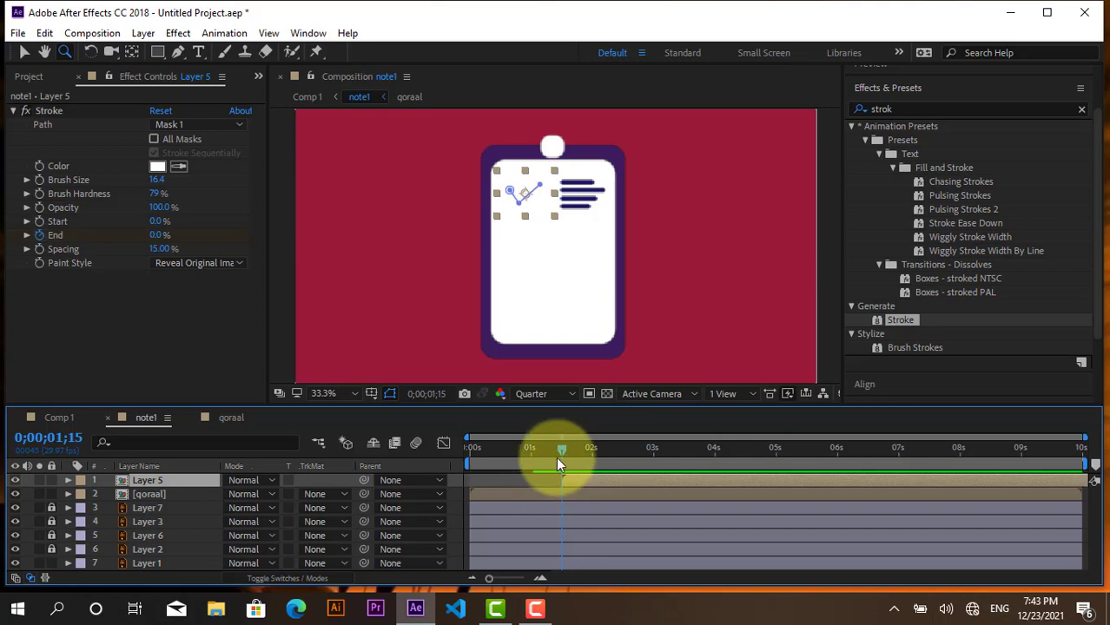
{"action": "left_click", "coordinate": [490, 447]}
{"action": "key", "text": "space"}
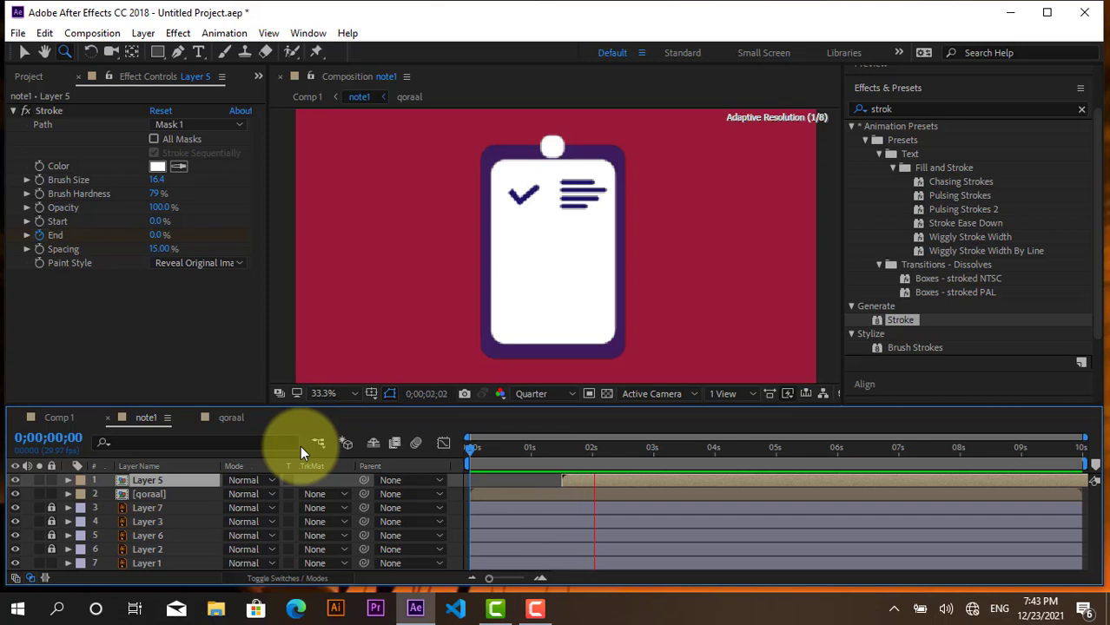
{"action": "left_click", "coordinate": [566, 458]}
Duplicate the checkmark and qoraal layers and nudge the copies down the clipboard.
{"action": "mouse_move", "coordinate": [562, 456]}
{"action": "left_mouse_down"}
{"action": "mouse_move", "coordinate": [581, 457]}
{"action": "mouse_move", "coordinate": [570, 457]}
{"action": "mouse_move", "coordinate": [589, 480]}
{"action": "mouse_move", "coordinate": [351, 452]}
{"action": "left_mouse_up"}
{"action": "key", "text": "space"}
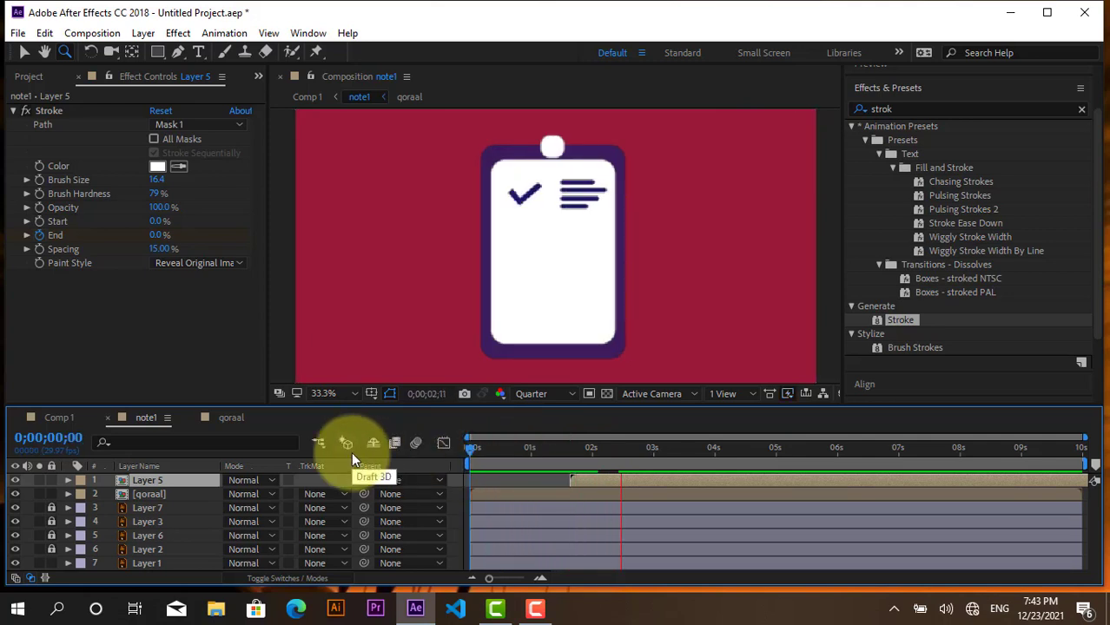
{"action": "key", "text": "space"}
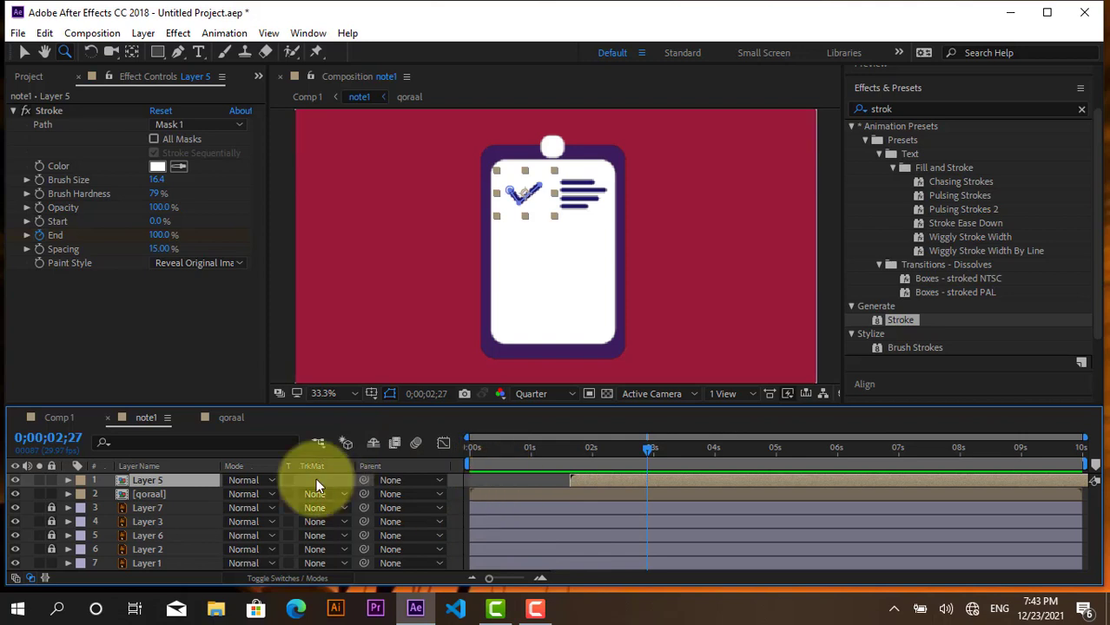
{"action": "left_click", "coordinate": [156, 493]}
{"action": "left_click", "coordinate": [154, 482], "text": "shift"}
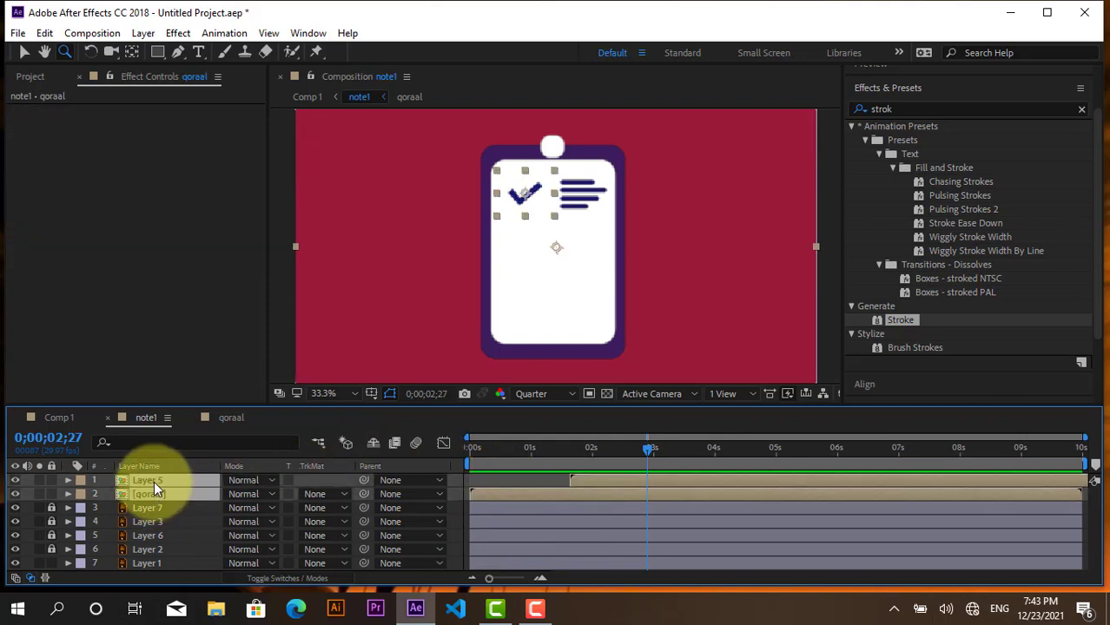
{"action": "key", "text": "ctrl+d"}
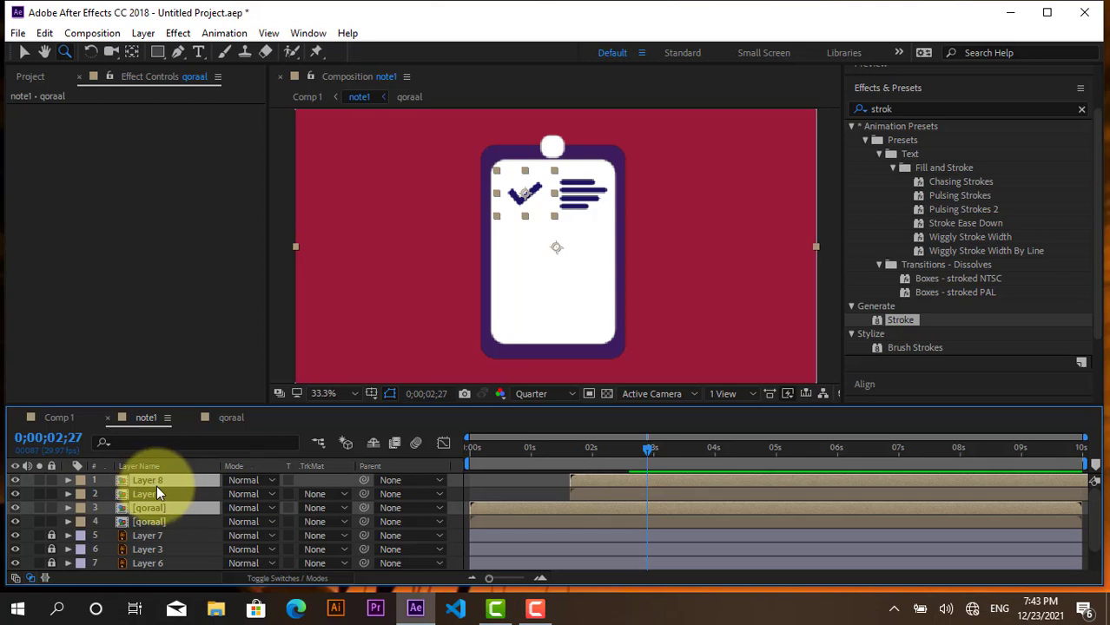
{"action": "key", "text": "ctrl+z"}
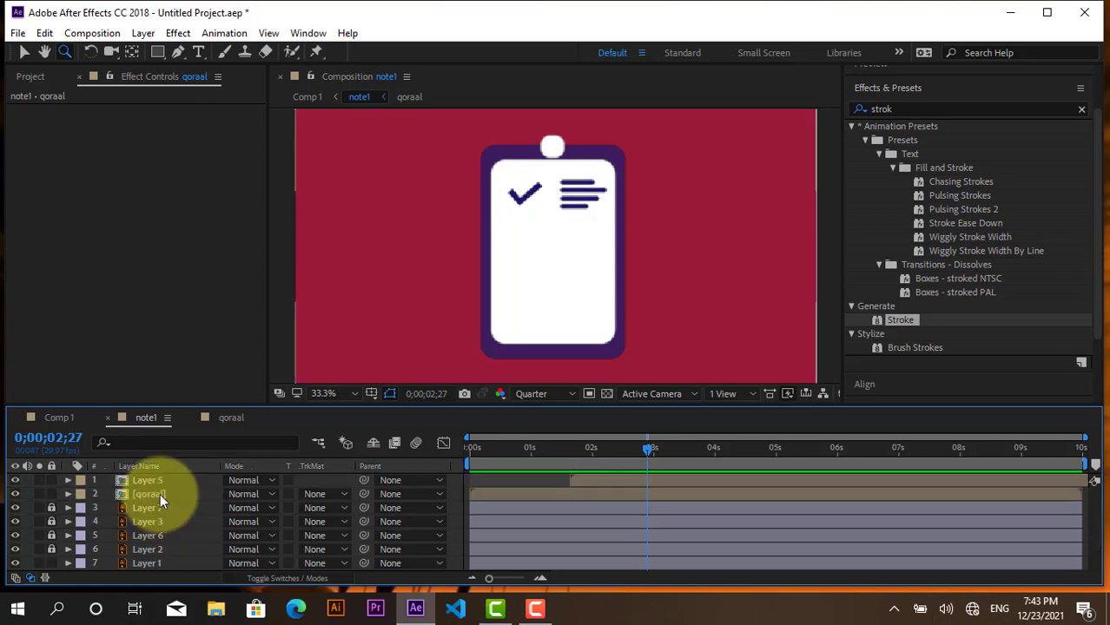
{"action": "left_click", "coordinate": [159, 494]}
{"action": "left_click", "coordinate": [156, 480], "text": "shift"}
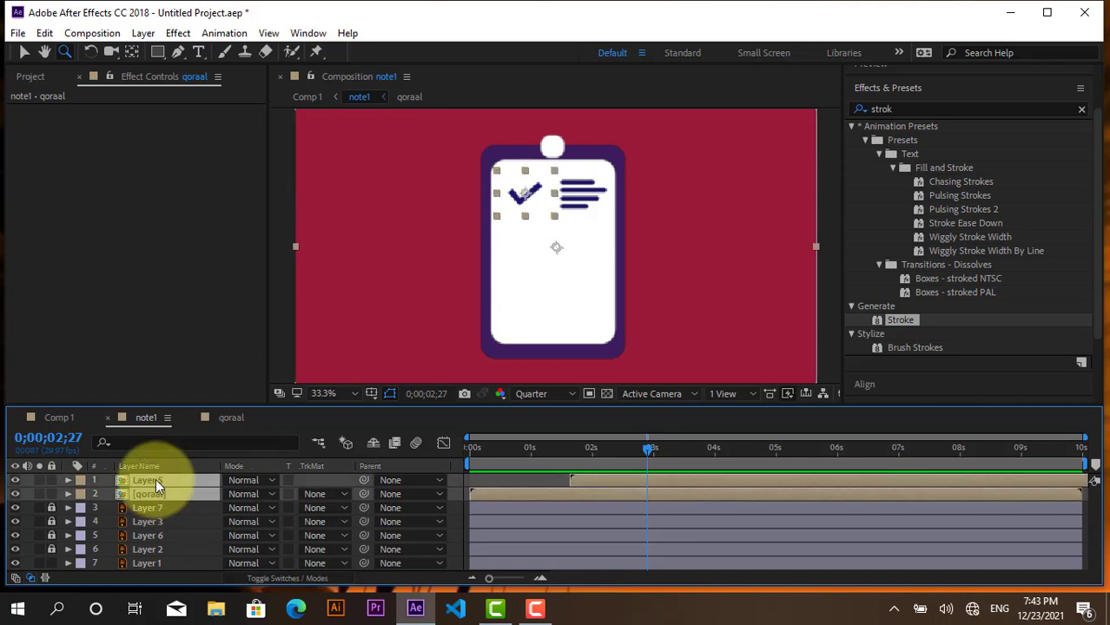
{"action": "key", "text": "ctrl+d"}
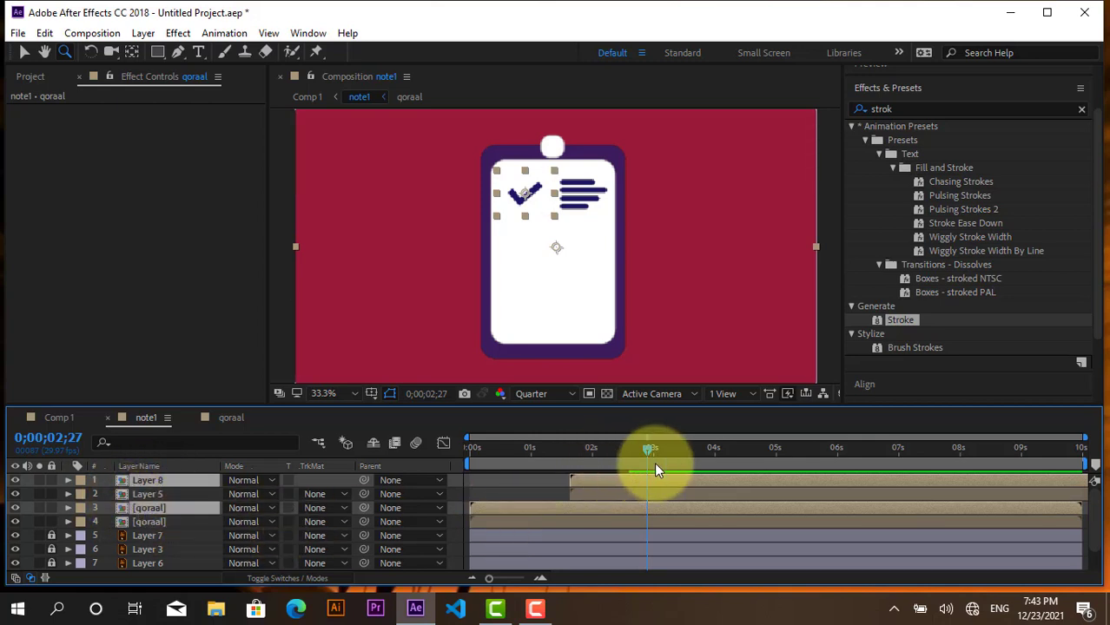
{"action": "key", "text": "shift+Down"}
{"action": "key", "text": "shift+Down"}
{"action": "key", "text": "shift+Down"}
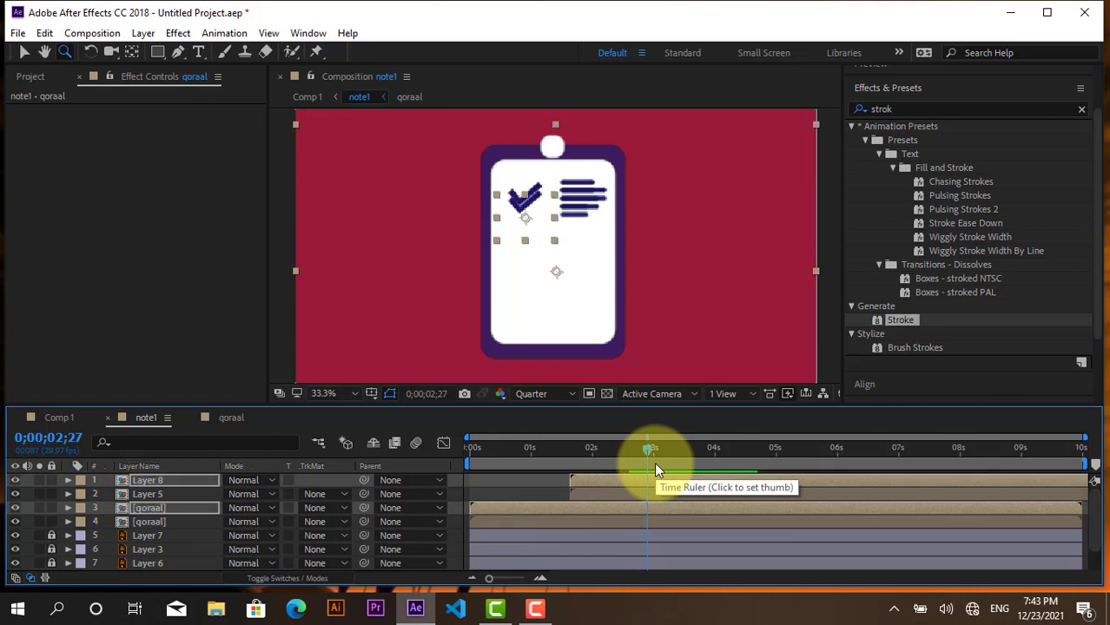
{"action": "key", "text": "shift+Down"}
{"action": "key", "text": "shift+Down"}
{"action": "key", "text": "shift+Down"}
{"action": "key", "text": "shift+Down"}
{"action": "key", "text": "shift+Down"}
{"action": "key", "text": "shift+Down"}
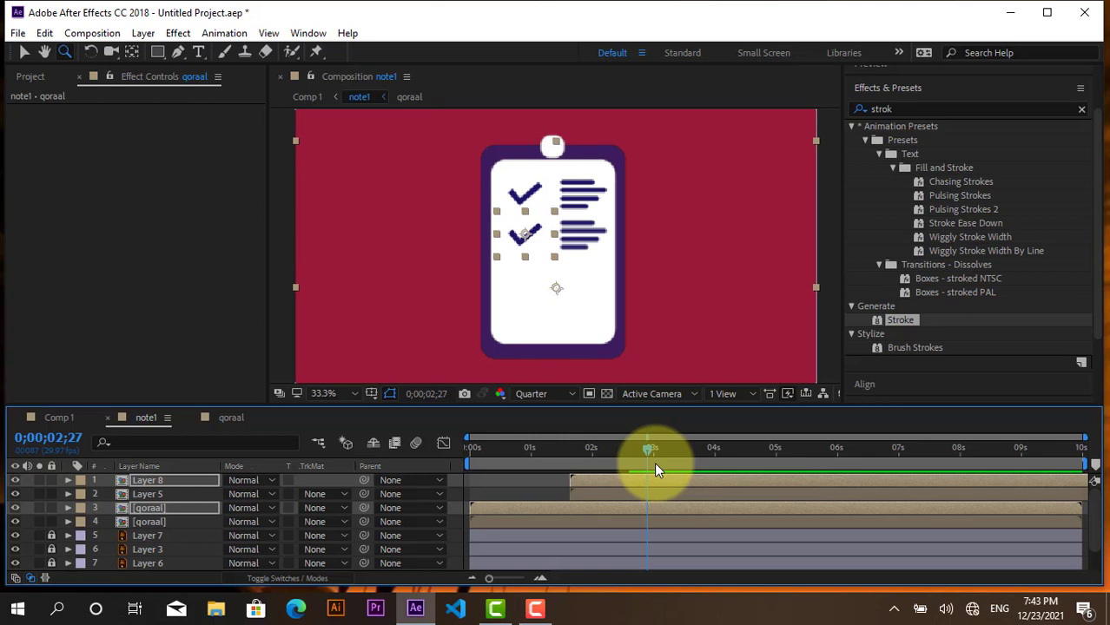
Move the copied qoraal layer higher in the stack, then undo the reorder.
{"action": "mouse_move", "coordinate": [654, 462]}
{"action": "left_mouse_down"}
{"action": "mouse_move", "coordinate": [555, 449]}
{"action": "mouse_move", "coordinate": [580, 455]}
{"action": "left_mouse_up"}
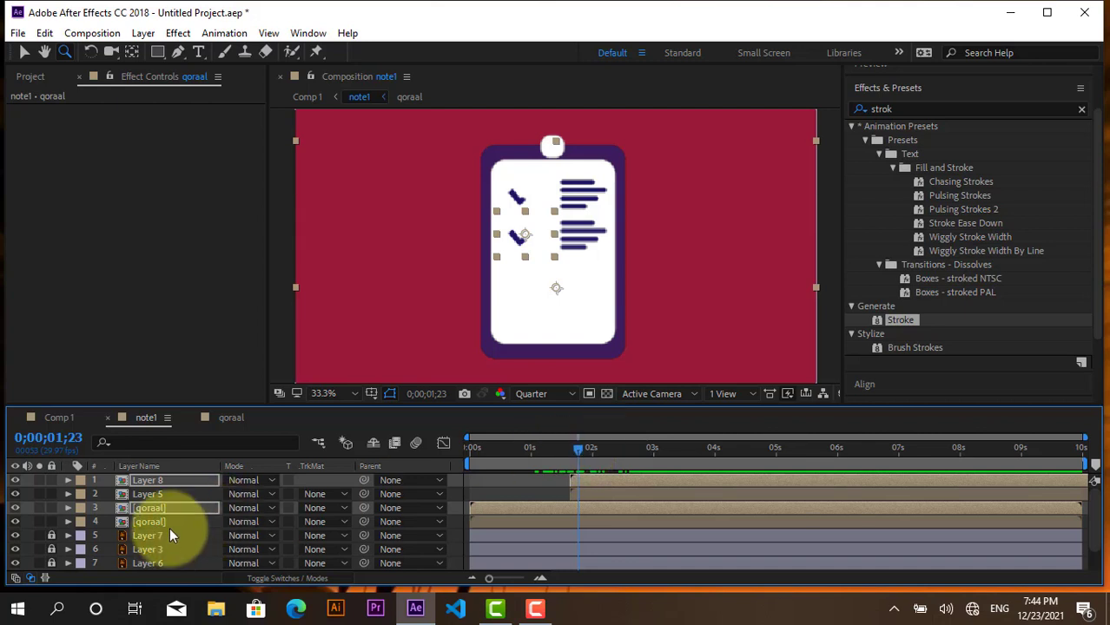
{"action": "left_click", "coordinate": [190, 520]}
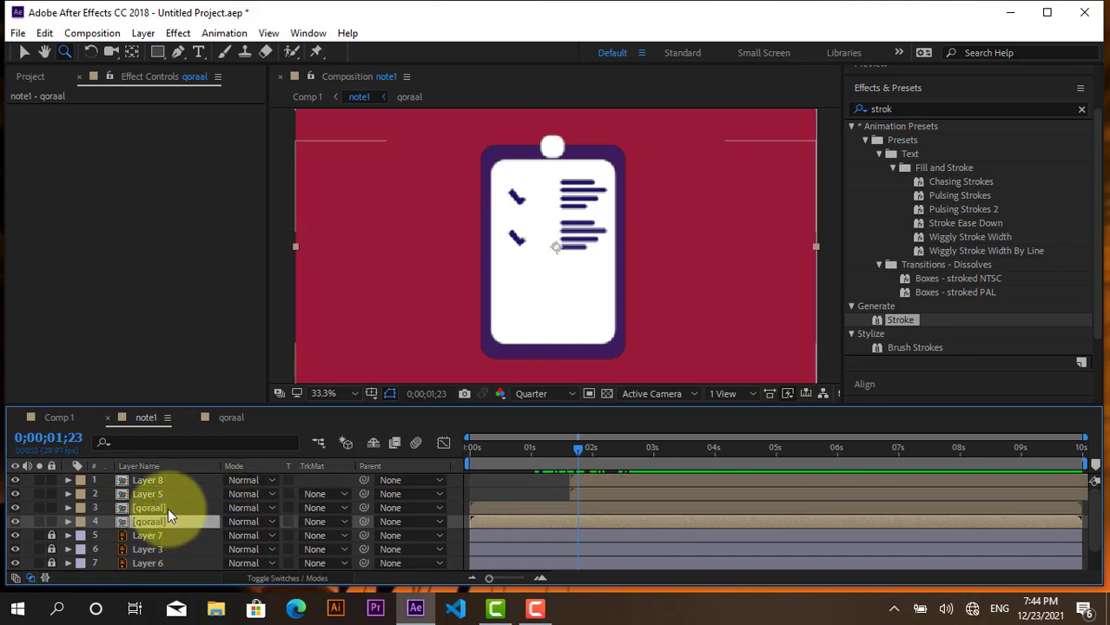
{"action": "left_click", "coordinate": [168, 508]}
{"action": "left_click_drag", "start_coordinate": [155, 508], "coordinate": [154, 475]}
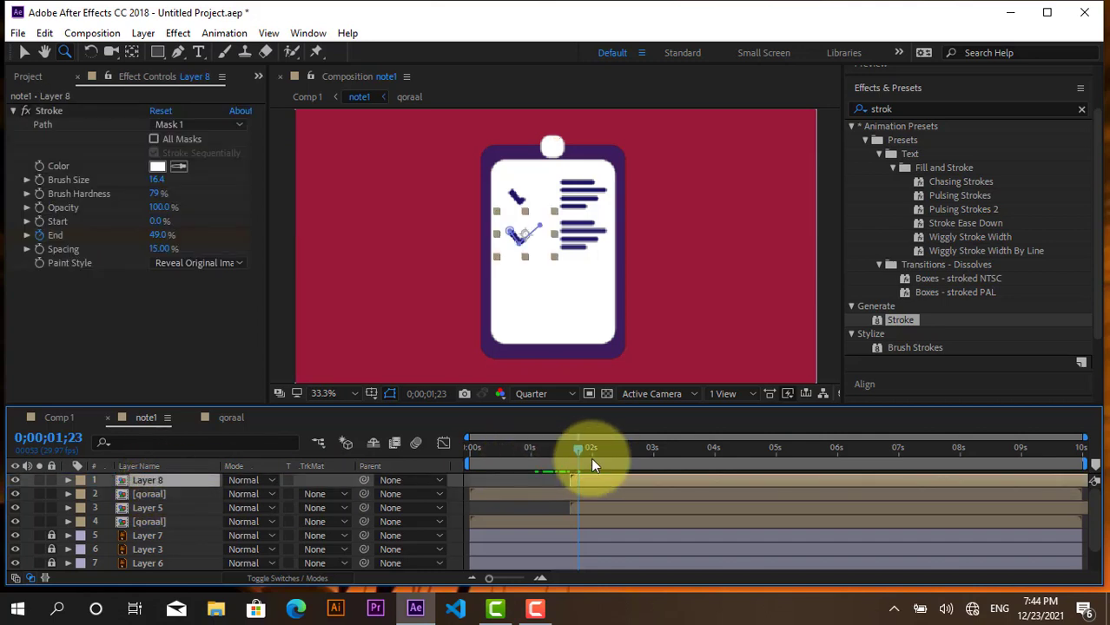
{"action": "left_click", "coordinate": [169, 494]}
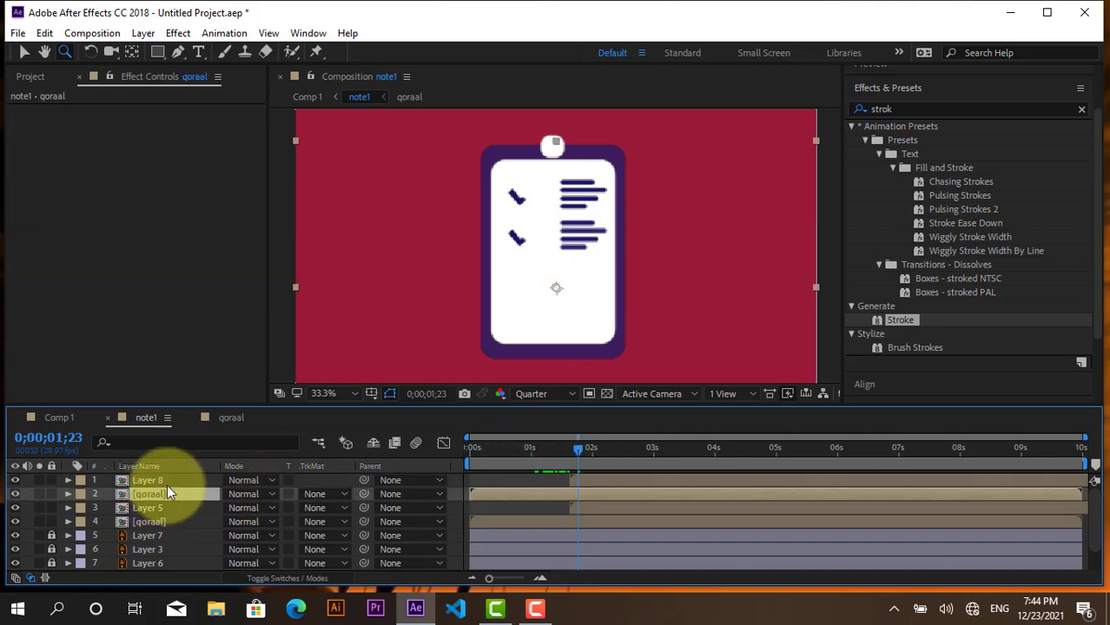
{"action": "left_click", "coordinate": [167, 480], "text": "shift"}
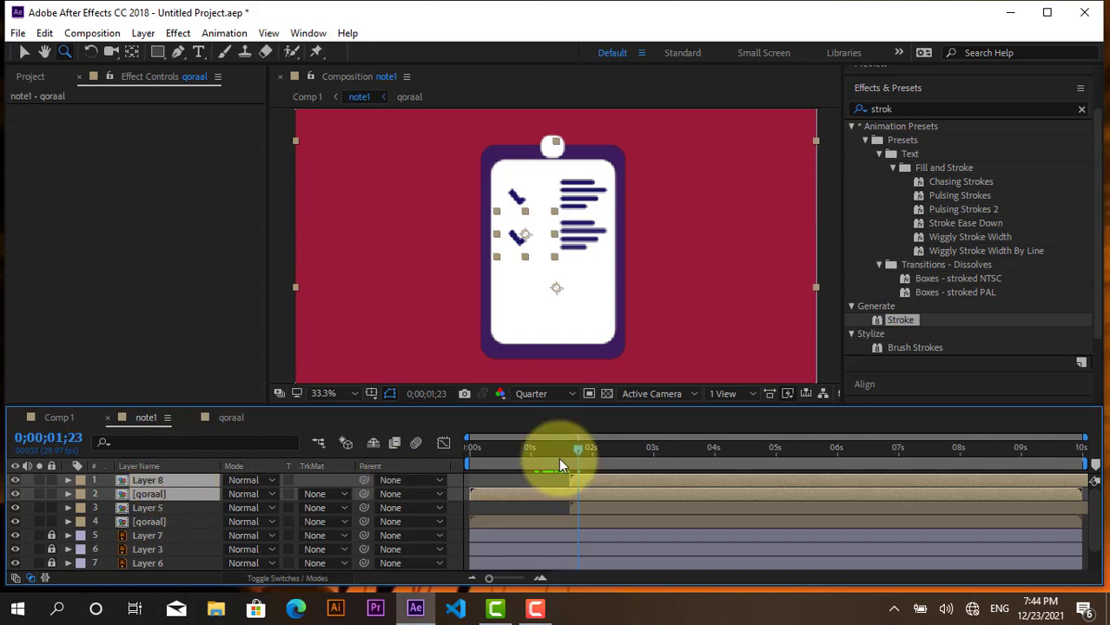
{"action": "left_click_drag", "start_coordinate": [573, 453], "coordinate": [503, 448]}
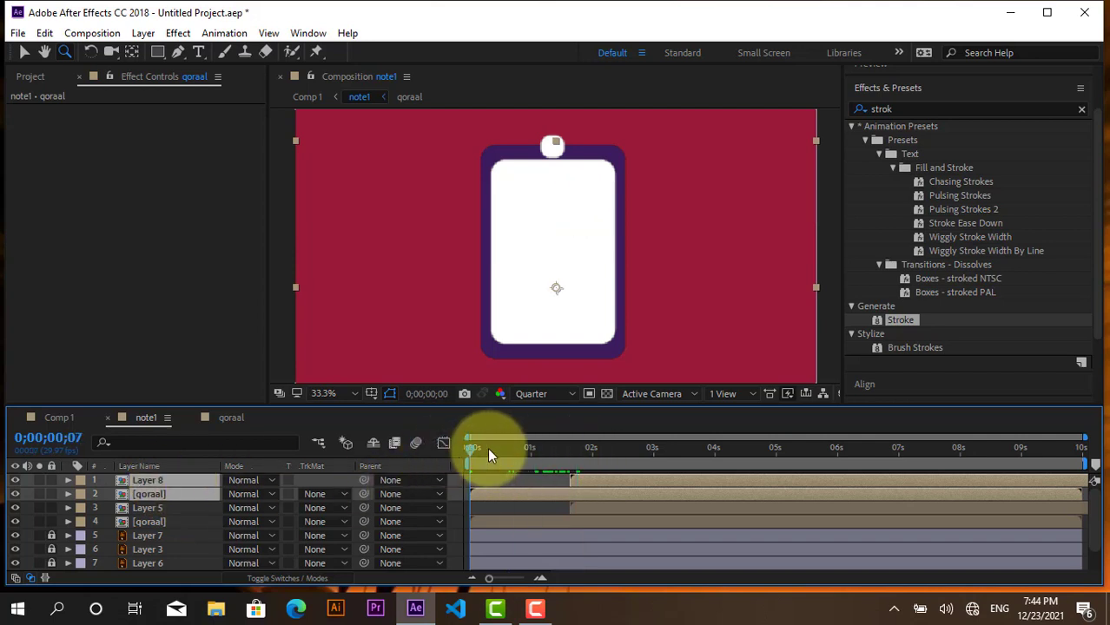
{"action": "key", "text": "ctrl+z"}
{"action": "key", "text": "ctrl+z"}
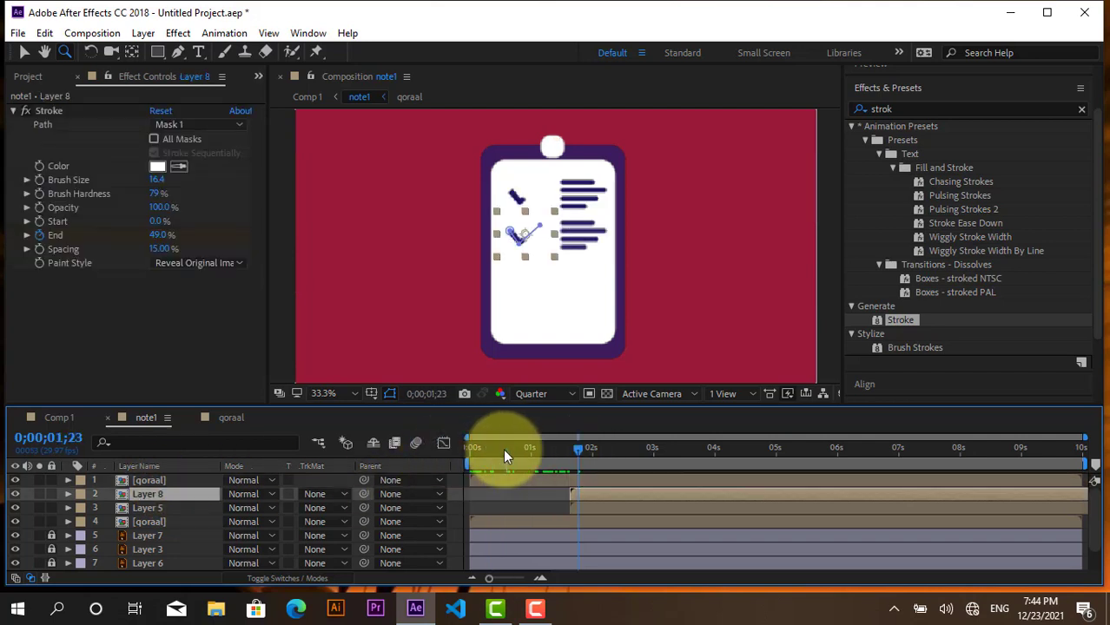
Toggle the top layer's visibility to compare rows, then send the qoraal copy down the stack.
{"action": "left_click", "coordinate": [510, 508]}
{"action": "left_click", "coordinate": [163, 480]}
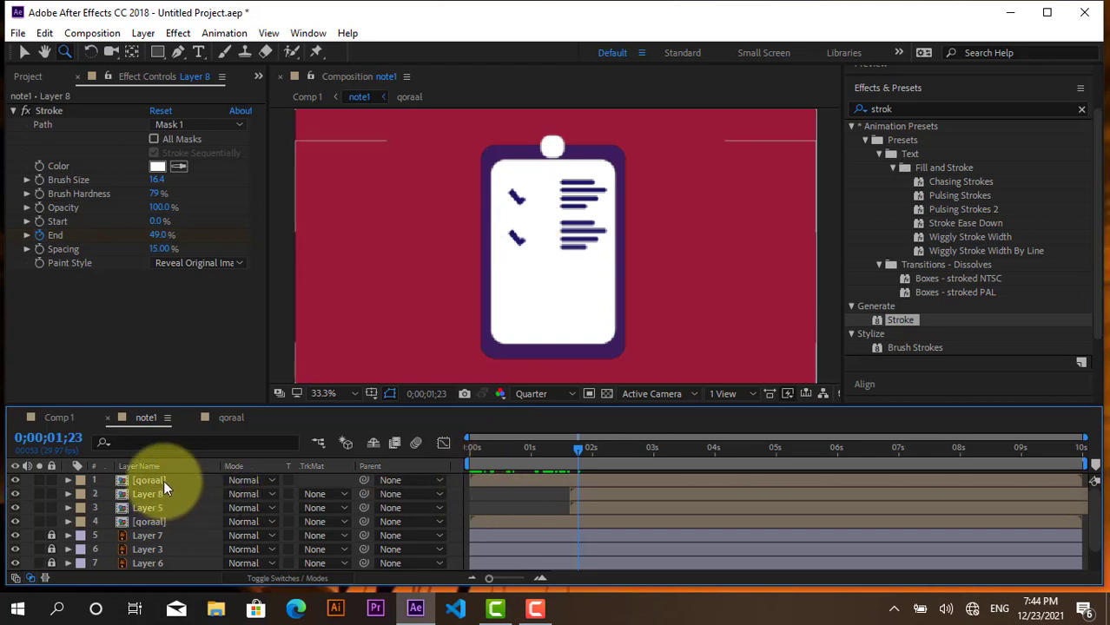
{"action": "left_click", "coordinate": [21, 481]}
{"action": "left_click", "coordinate": [15, 480]}
{"action": "left_click", "coordinate": [15, 480]}
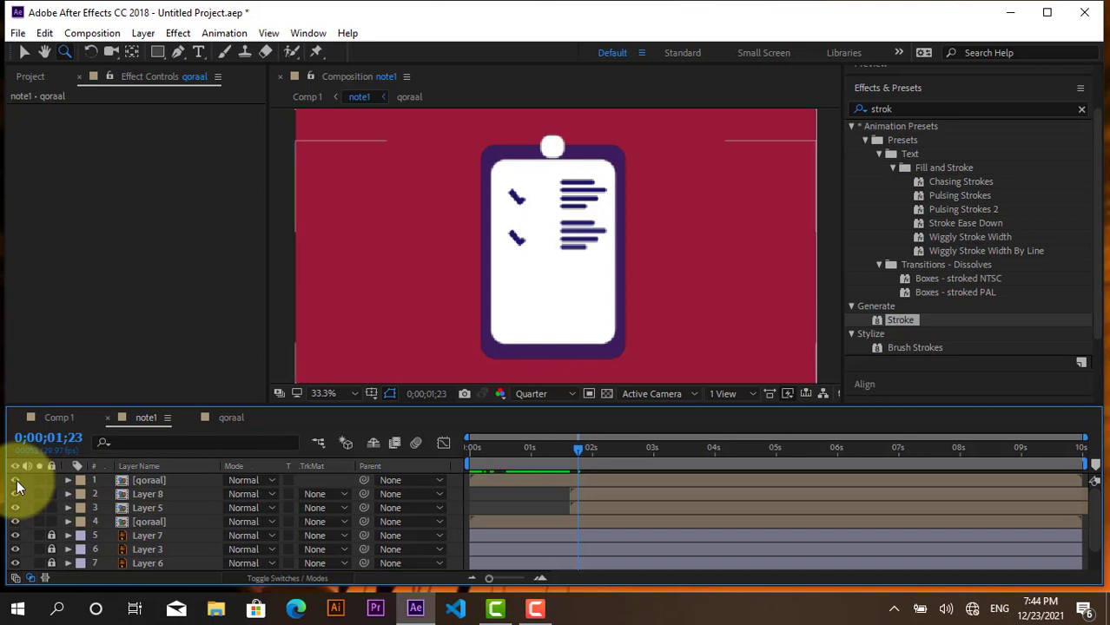
{"action": "left_click", "coordinate": [16, 480]}
{"action": "left_click", "coordinate": [15, 480]}
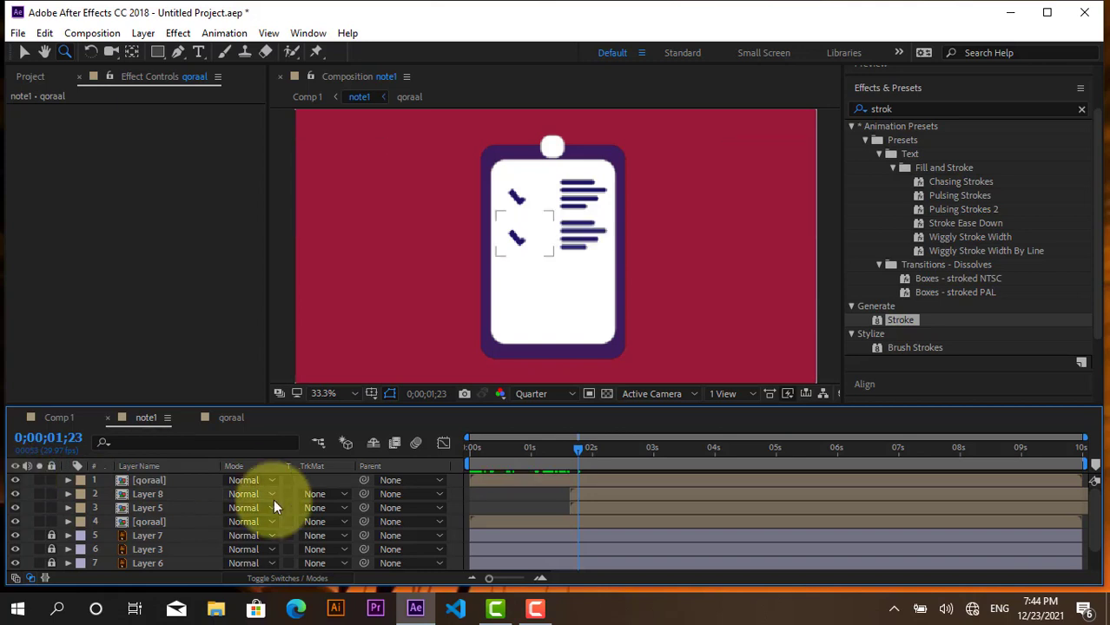
{"action": "mouse_move", "coordinate": [587, 448]}
{"action": "left_mouse_down"}
{"action": "mouse_move", "coordinate": [555, 451]}
{"action": "mouse_move", "coordinate": [588, 453]}
{"action": "left_mouse_up"}
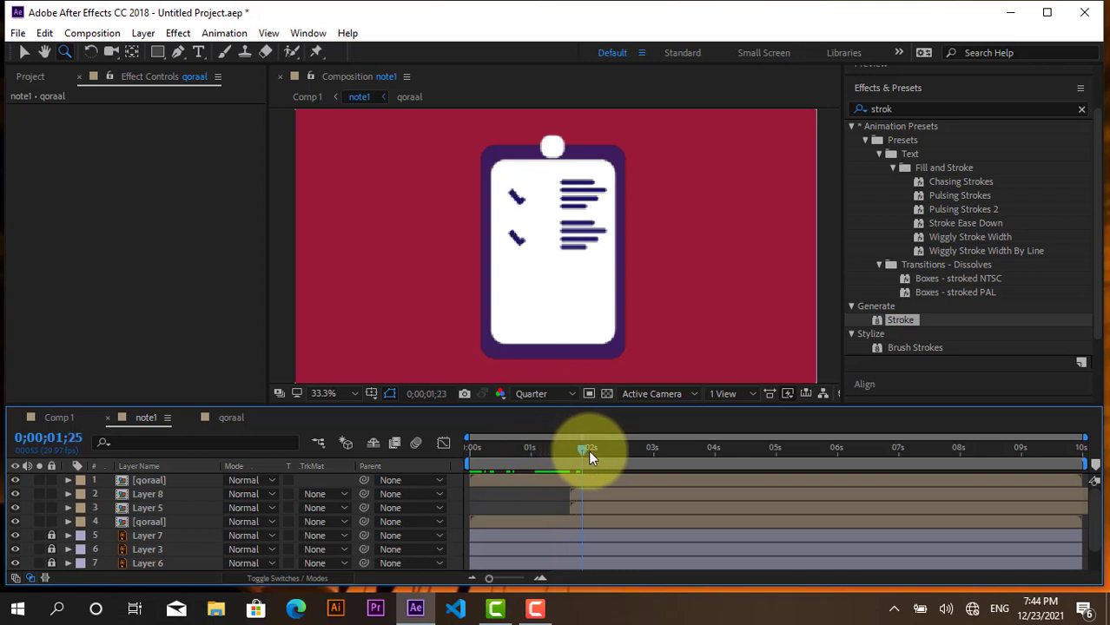
{"action": "left_click_drag", "start_coordinate": [588, 450], "coordinate": [578, 450]}
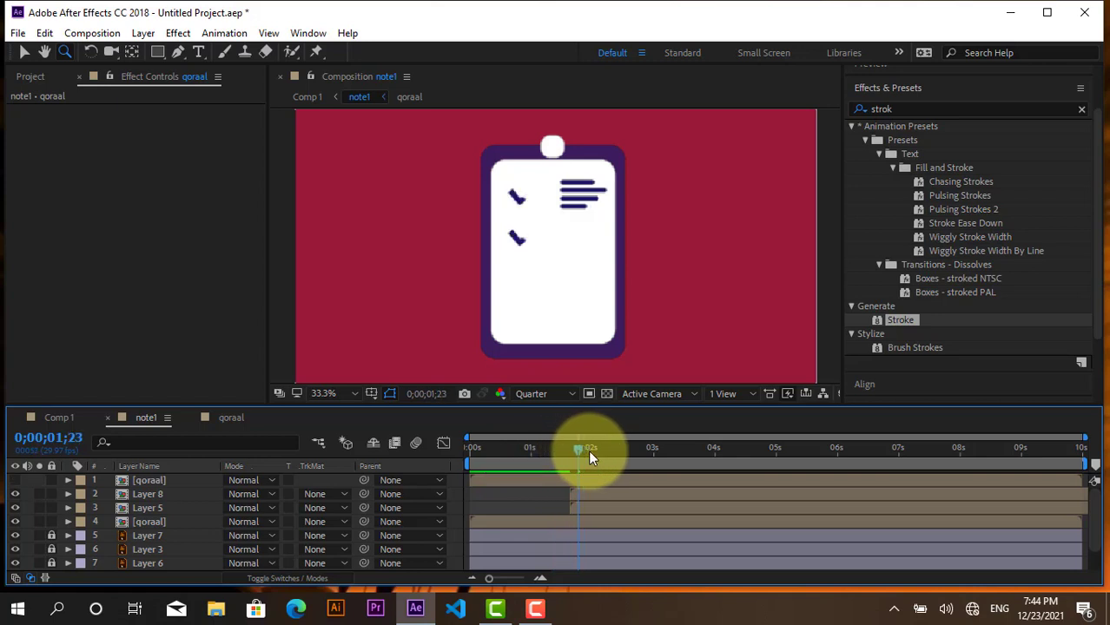
{"action": "left_click", "coordinate": [514, 503]}
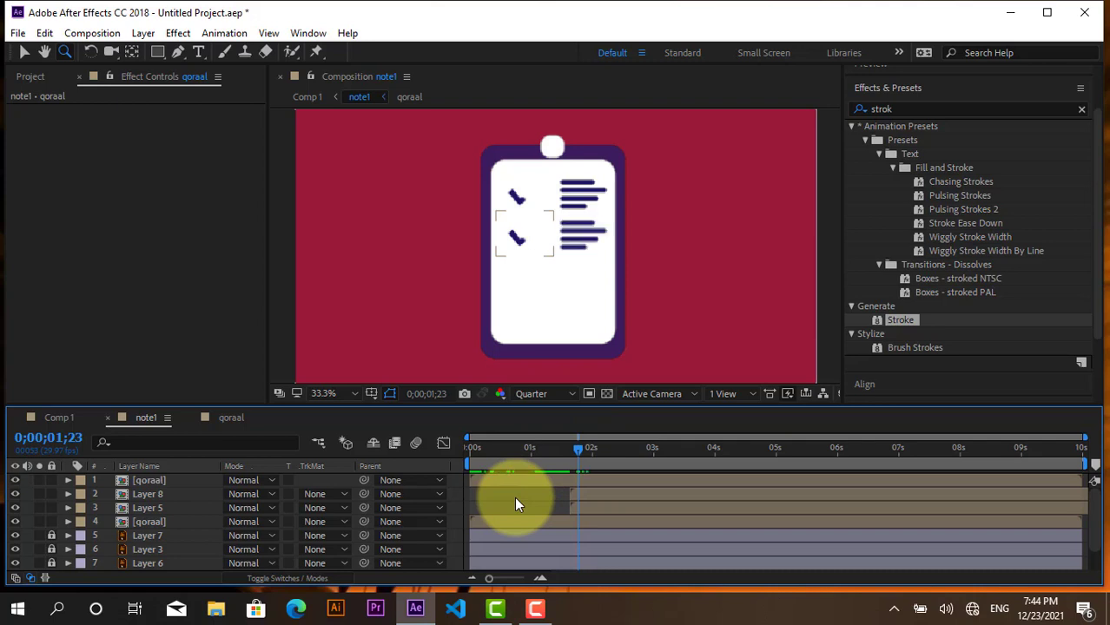
{"action": "key", "text": "ctrl+bracketleft"}
{"action": "key", "text": "ctrl+bracketleft"}
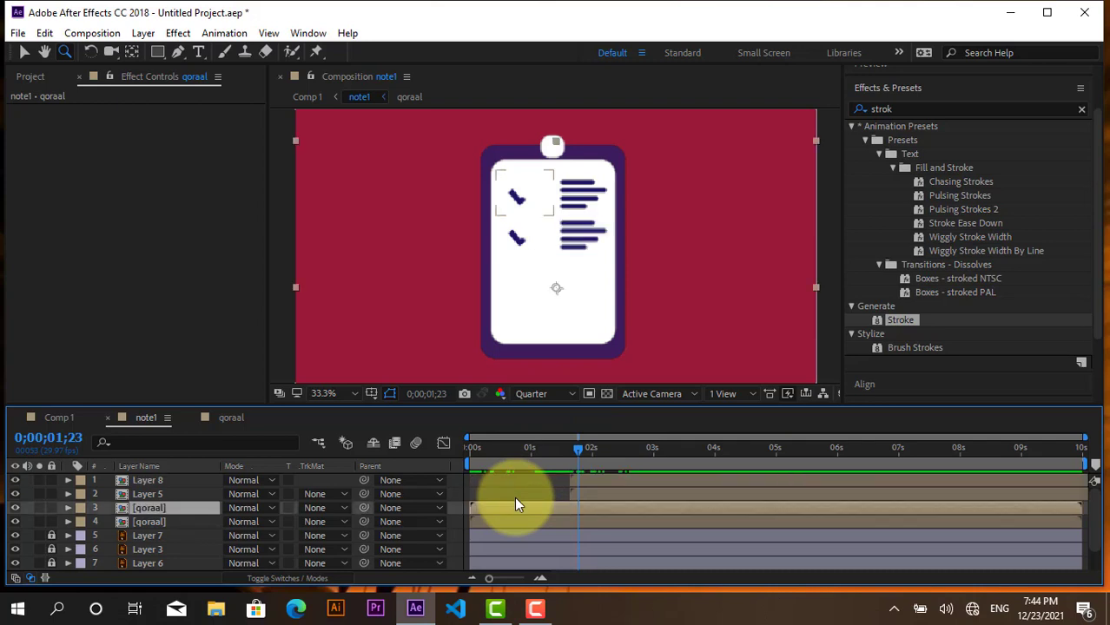
Delete the duplicate checkmark Layer 8 and extra qoraal copy, then scrub to verify one row remains.
{"action": "key", "text": "space"}
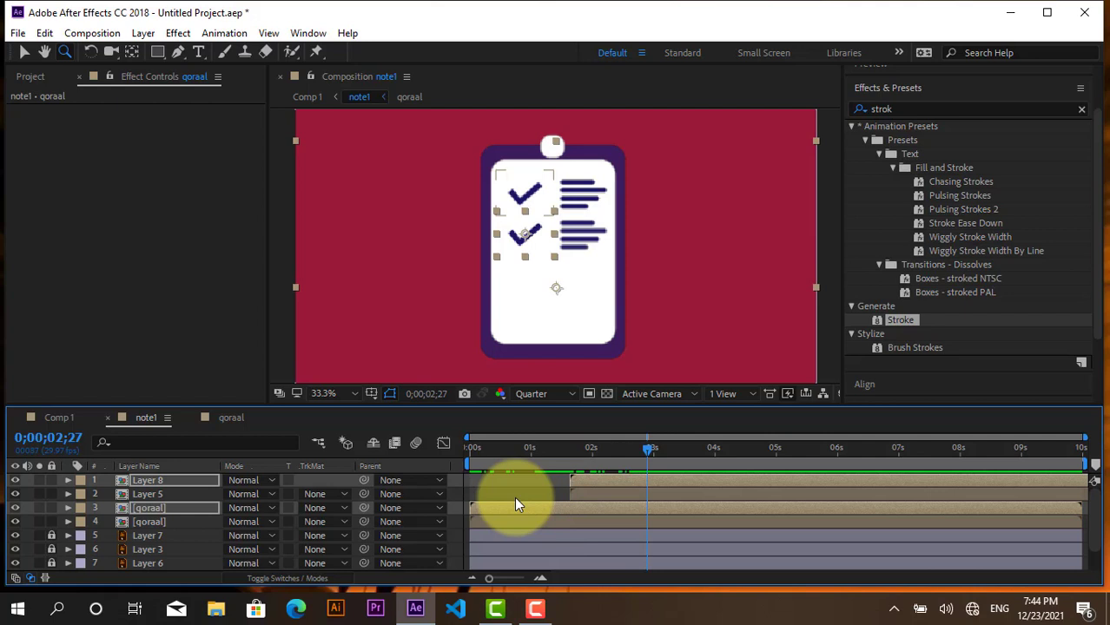
{"action": "key", "text": "shift+Up"}
{"action": "key", "text": "shift+Up"}
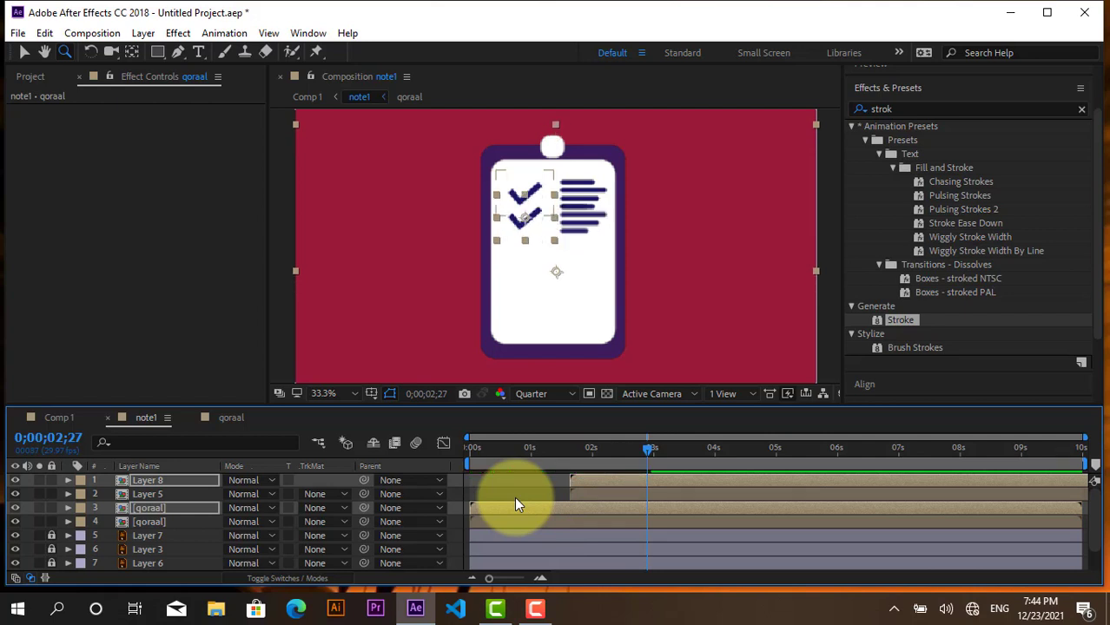
{"action": "key", "text": "shift+Up"}
{"action": "key", "text": "shift+Up"}
{"action": "key", "text": "shift+Up"}
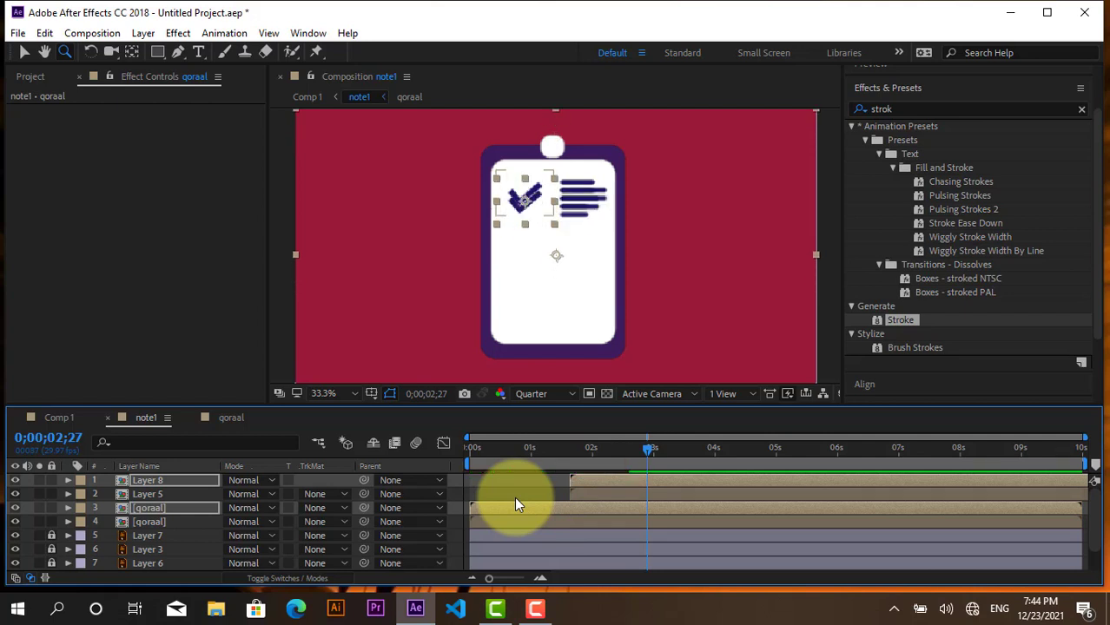
{"action": "key", "text": "Delete"}
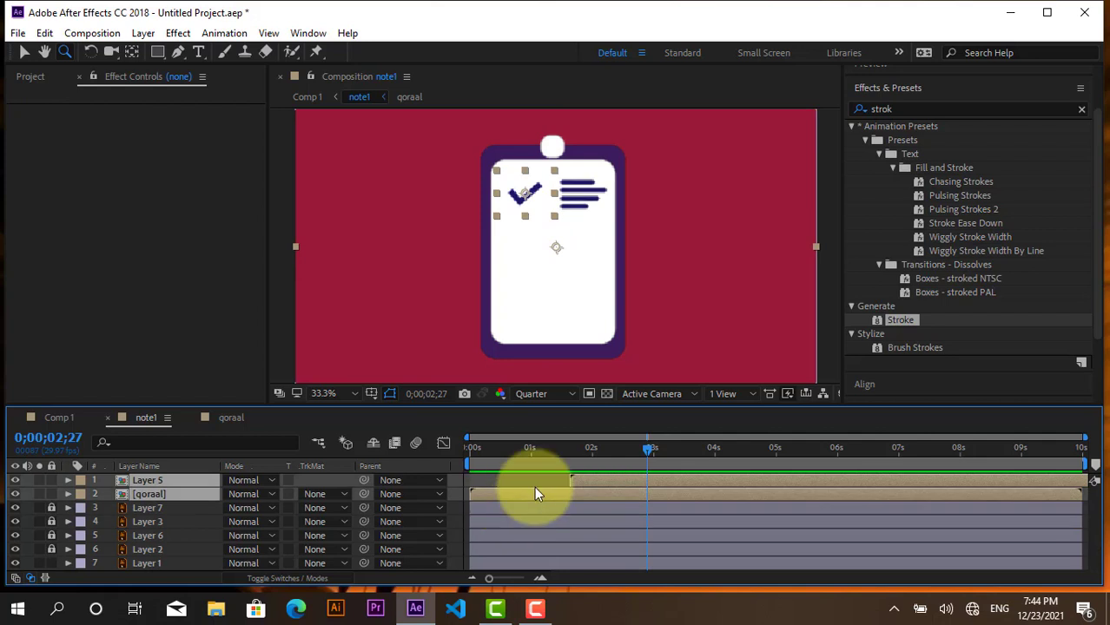
{"action": "mouse_move", "coordinate": [648, 449]}
{"action": "left_mouse_down"}
{"action": "mouse_move", "coordinate": [528, 448]}
{"action": "mouse_move", "coordinate": [589, 454]}
{"action": "left_mouse_up"}
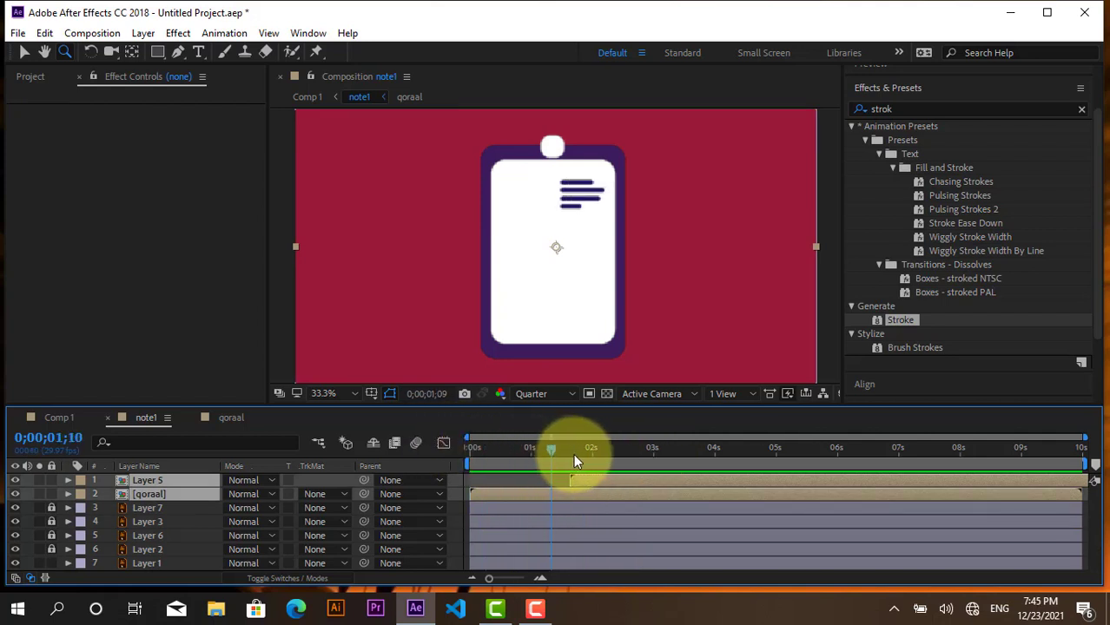
{"action": "left_click", "coordinate": [539, 482]}
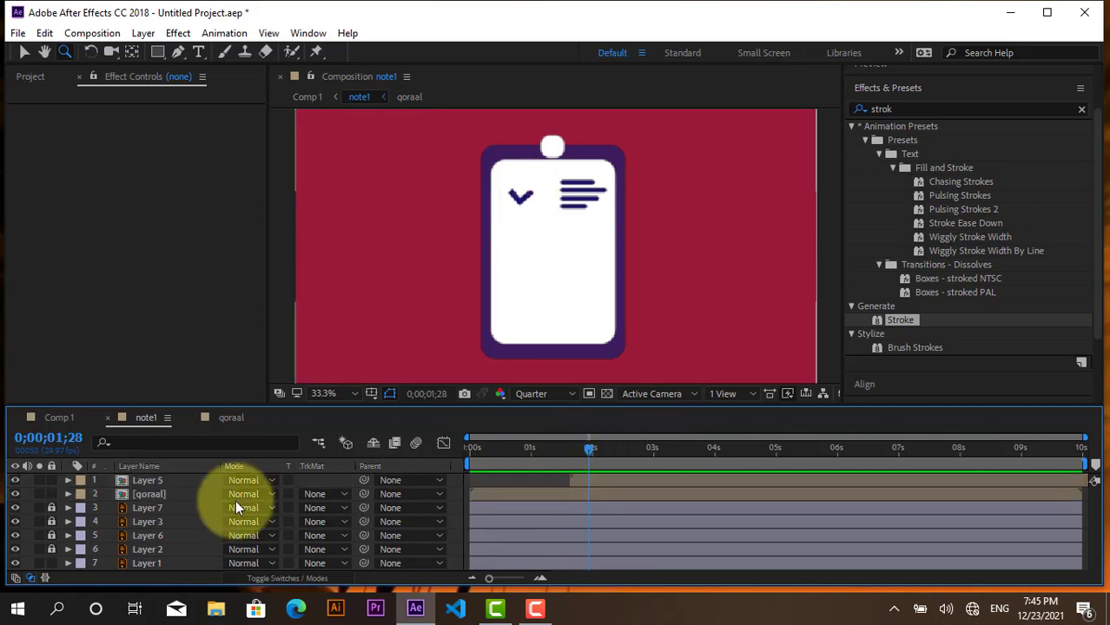
{"action": "left_click", "coordinate": [162, 493]}
Pre-compose Layer 5 and qoraal into Pre-comp 1, then duplicate Pre-comp 1.
{"action": "left_click", "coordinate": [157, 479], "text": "ctrl"}
{"action": "right_click", "coordinate": [158, 479]}
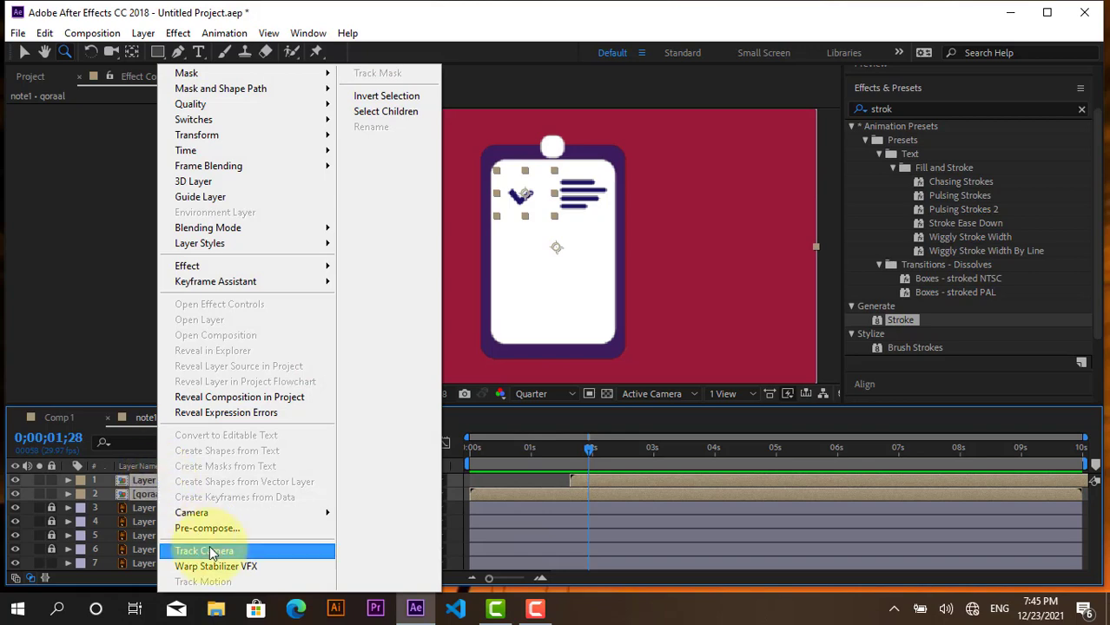
{"action": "left_click", "coordinate": [198, 527]}
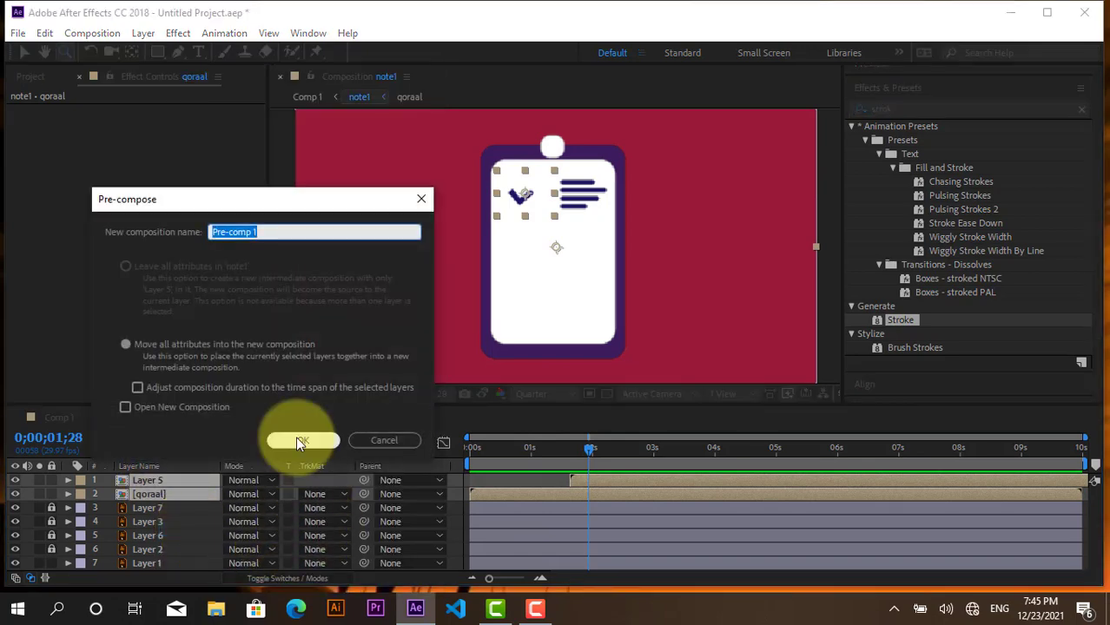
{"action": "left_click", "coordinate": [297, 438]}
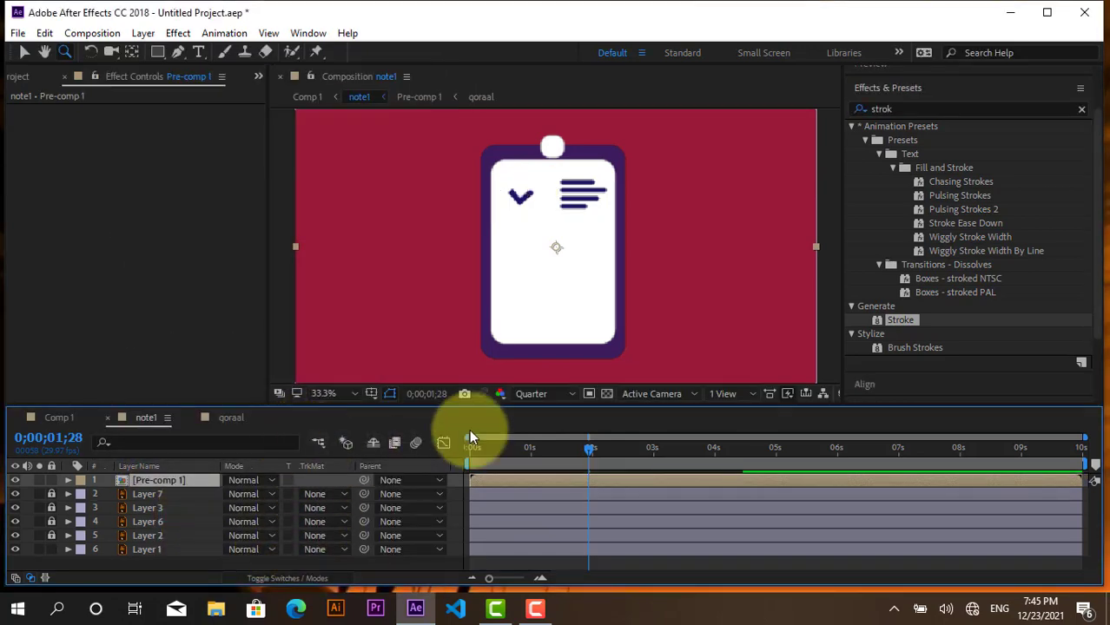
{"action": "mouse_move", "coordinate": [589, 448]}
{"action": "left_mouse_down"}
{"action": "mouse_move", "coordinate": [531, 448]}
{"action": "mouse_move", "coordinate": [532, 479]}
{"action": "mouse_move", "coordinate": [600, 489]}
{"action": "left_mouse_up"}
{"action": "key", "text": "ctrl+d"}
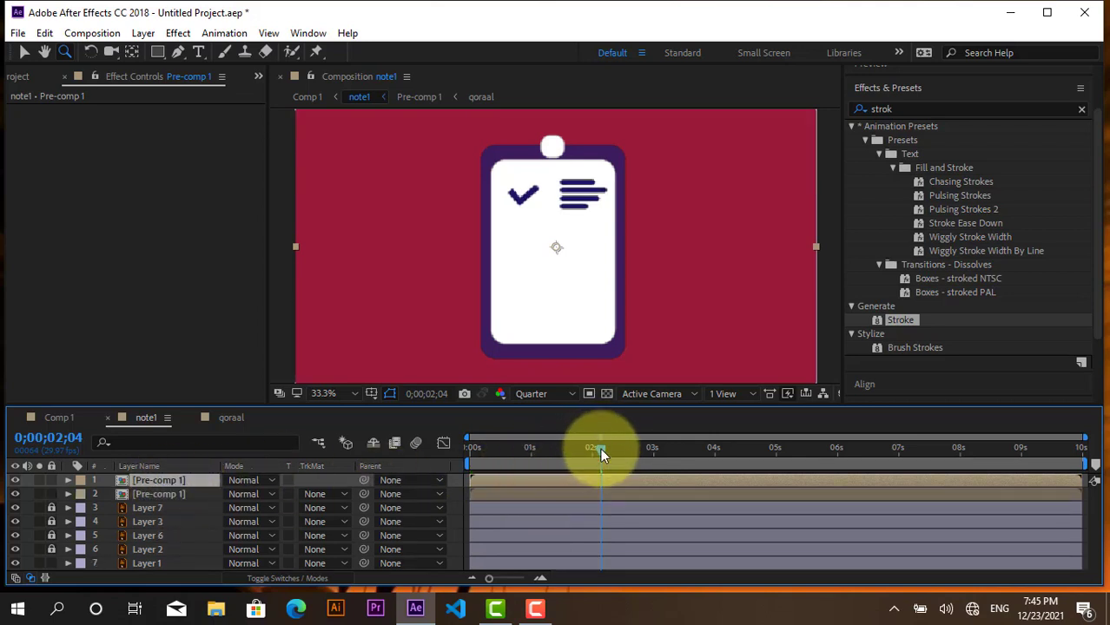
Nudge the Pre-comp 1 copy down into a second row and toggle its visibility to check.
{"action": "left_click_drag", "start_coordinate": [600, 450], "coordinate": [611, 451]}
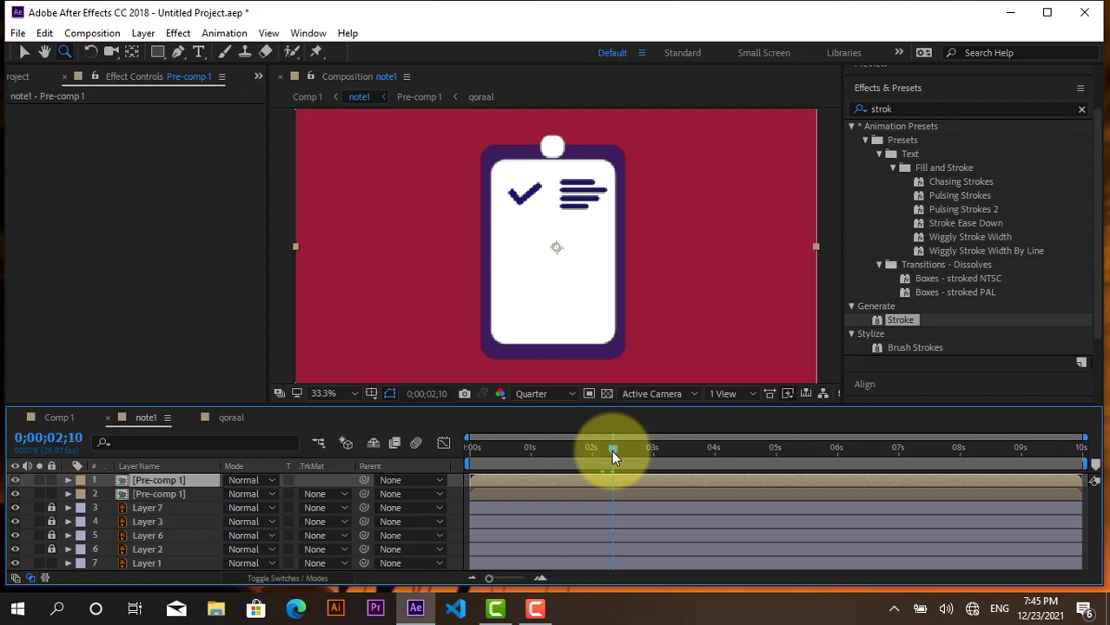
{"action": "key", "text": "shift+Down"}
{"action": "key", "text": "shift+Down"}
{"action": "key", "text": "shift+Down"}
{"action": "key", "text": "shift+Down"}
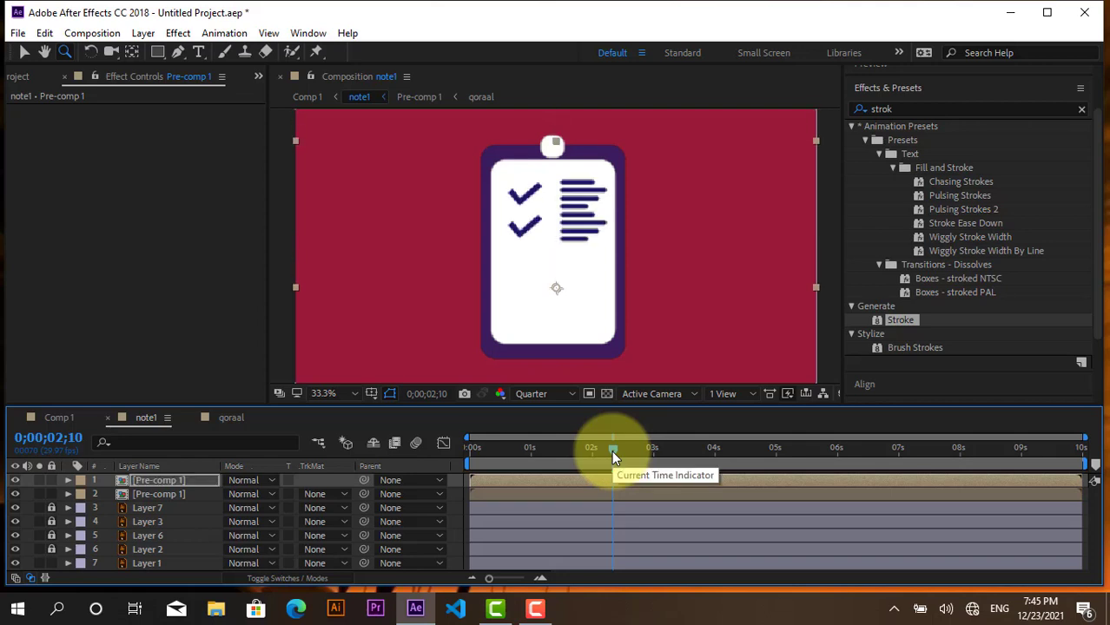
{"action": "key", "text": "shift+Down"}
{"action": "key", "text": "shift+Down"}
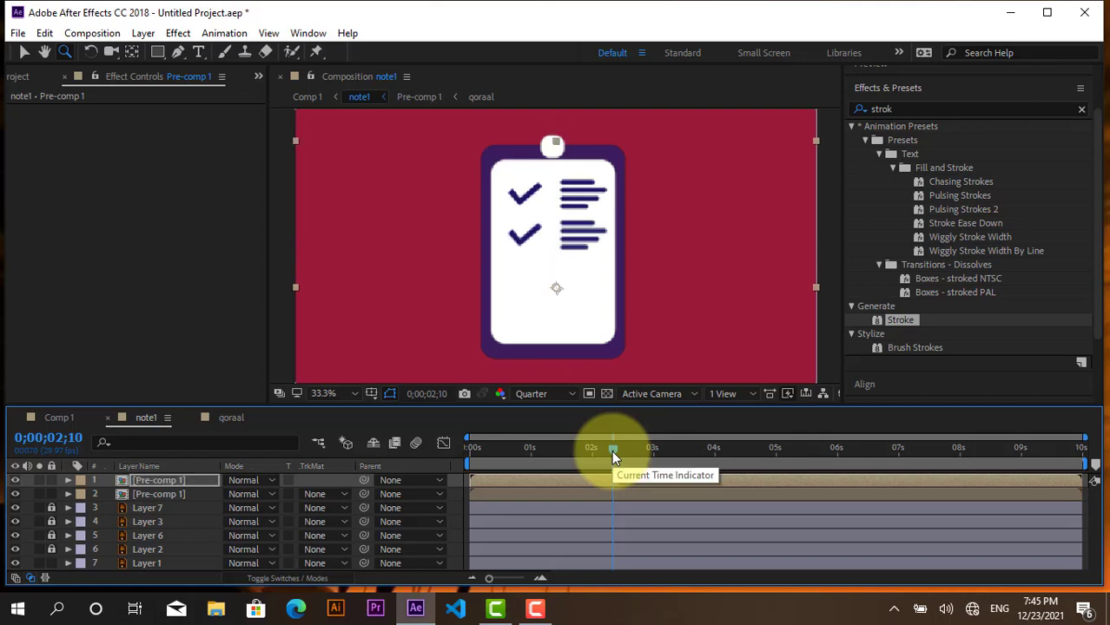
{"action": "left_click", "coordinate": [554, 451]}
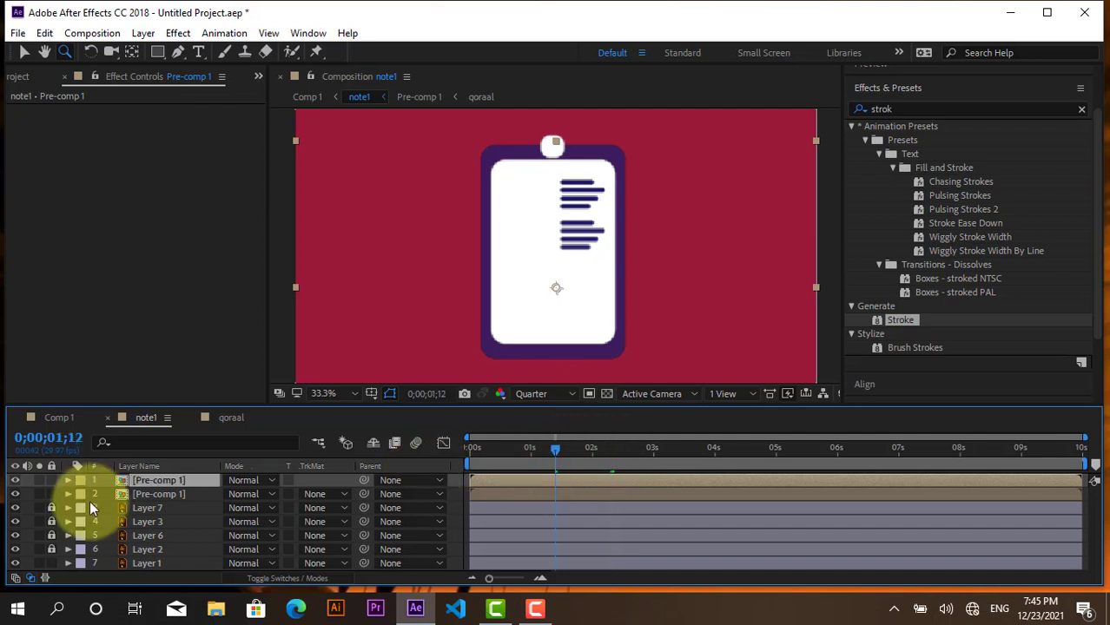
{"action": "left_click", "coordinate": [15, 495]}
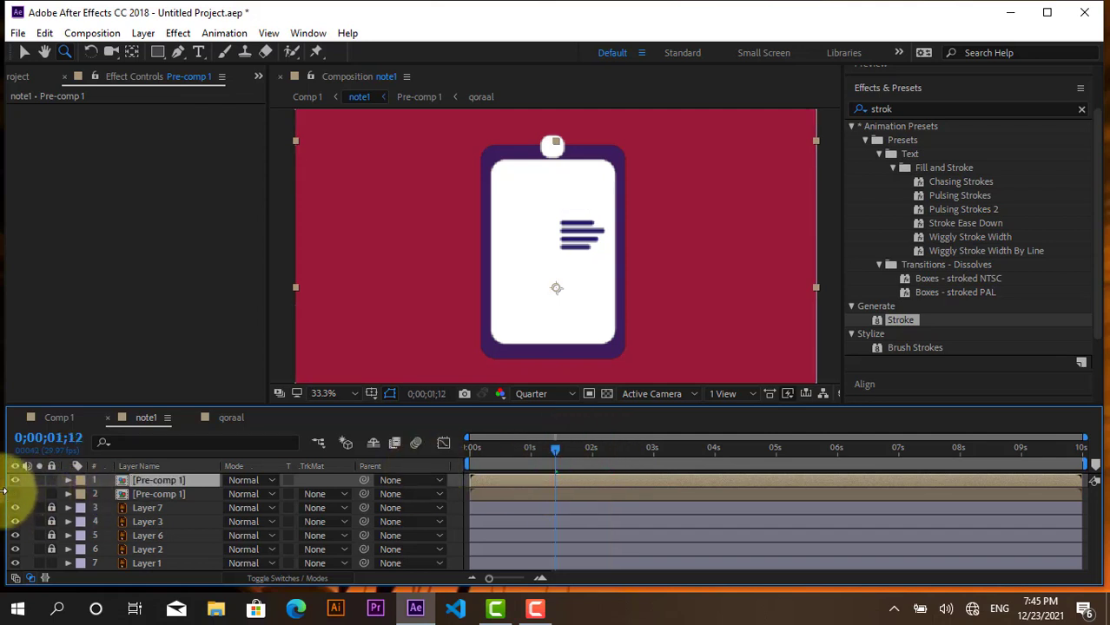
{"action": "left_click", "coordinate": [15, 494]}
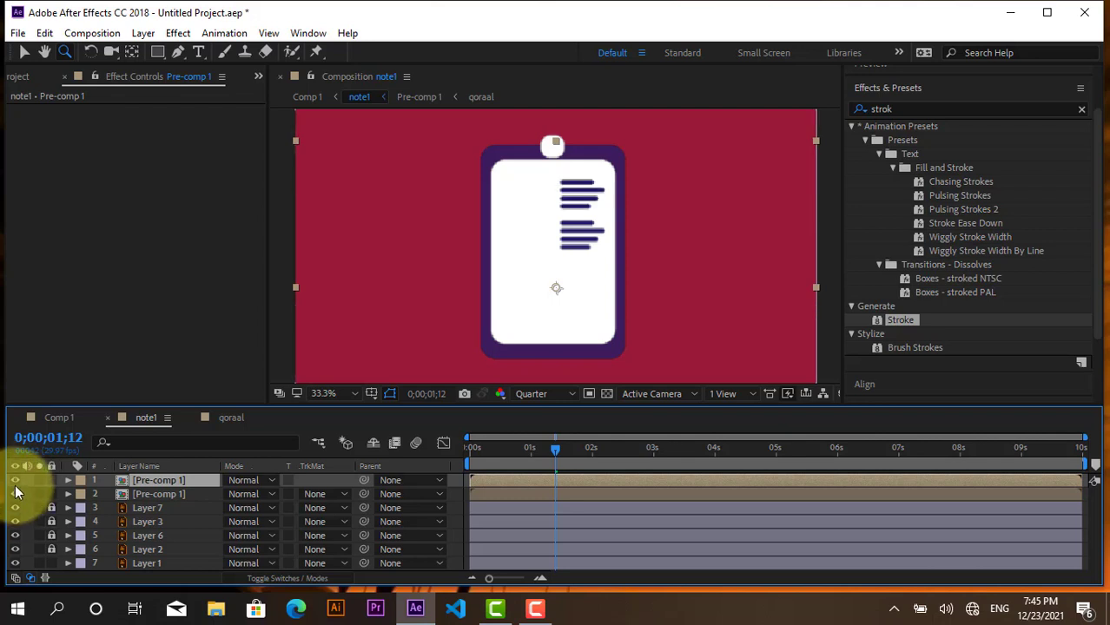
{"action": "left_click", "coordinate": [142, 495]}
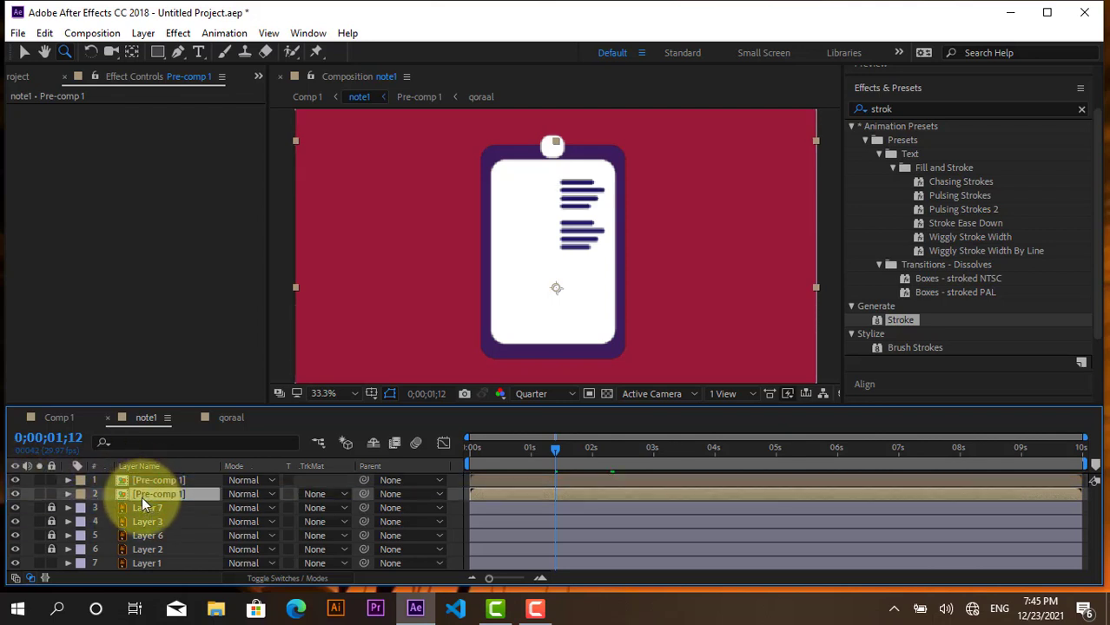
{"action": "left_click", "coordinate": [15, 494]}
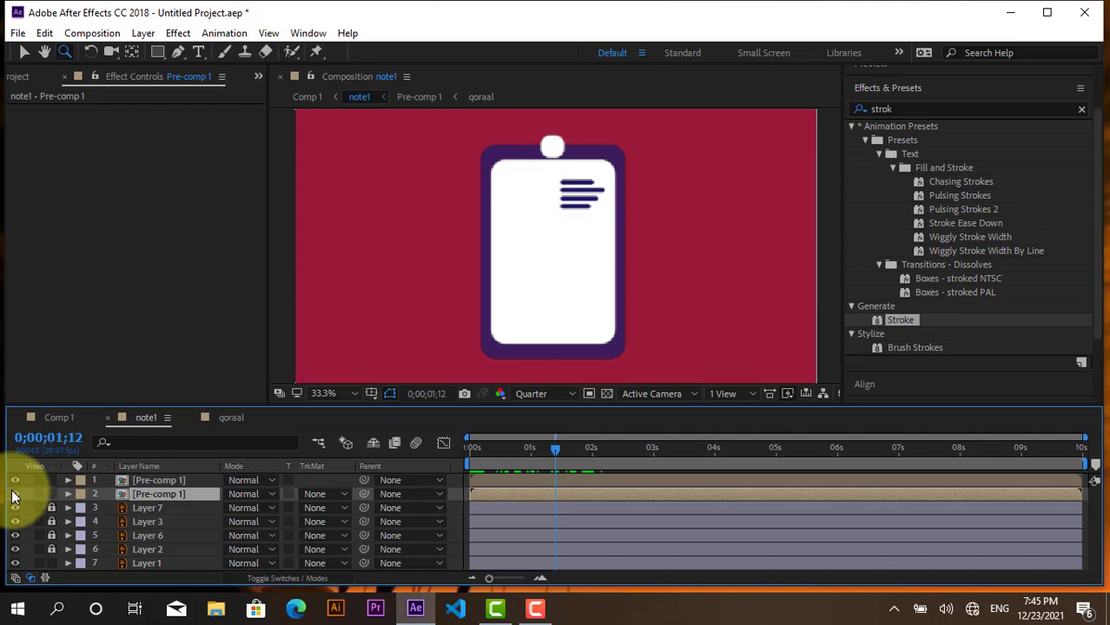
{"action": "left_click", "coordinate": [15, 494]}
Trim the second row to start at 0;00;02;06 and preview from the start.
{"action": "mouse_move", "coordinate": [554, 451]}
{"action": "left_mouse_down"}
{"action": "mouse_move", "coordinate": [517, 457]}
{"action": "mouse_move", "coordinate": [606, 469]}
{"action": "left_mouse_up"}
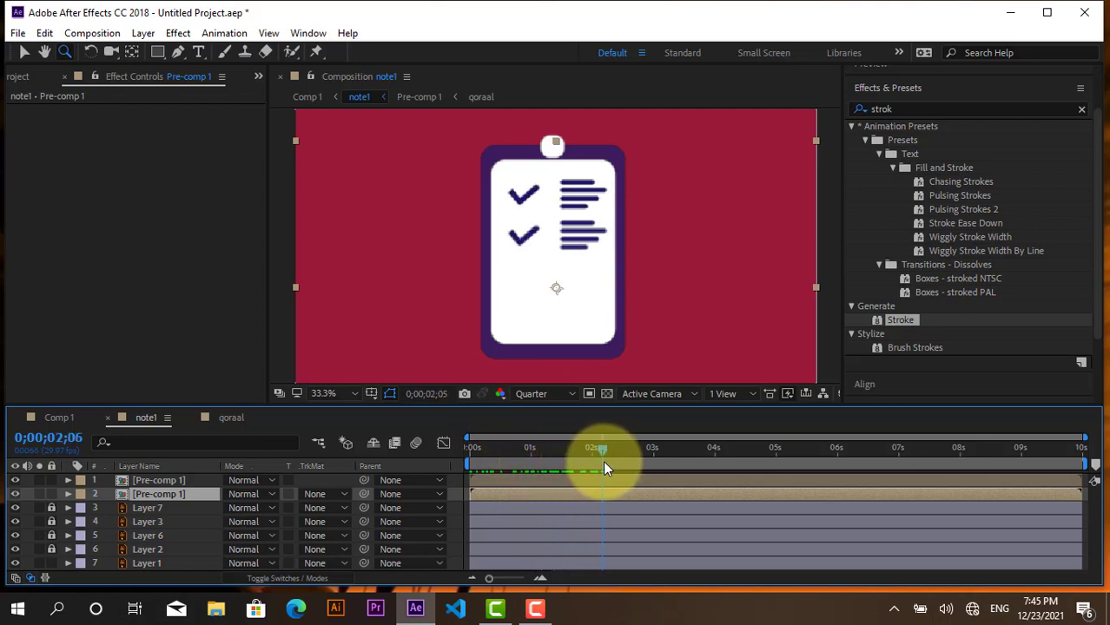
{"action": "key", "text": "alt+bracketleft"}
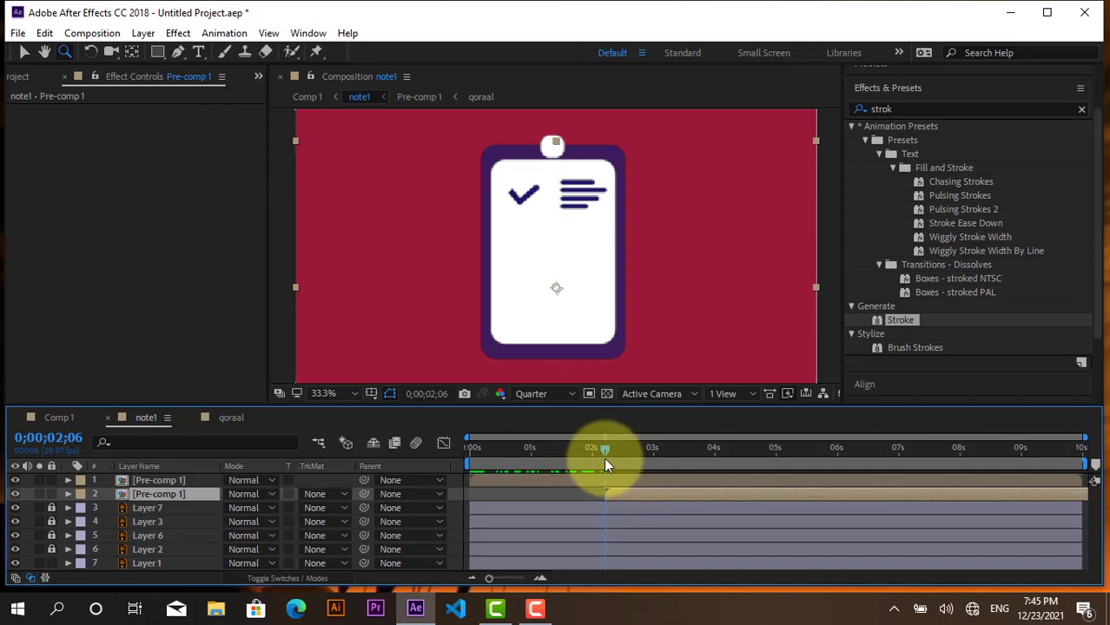
{"action": "key", "text": "Page_Up"}
{"action": "key", "text": "Home"}
{"action": "key", "text": "space"}
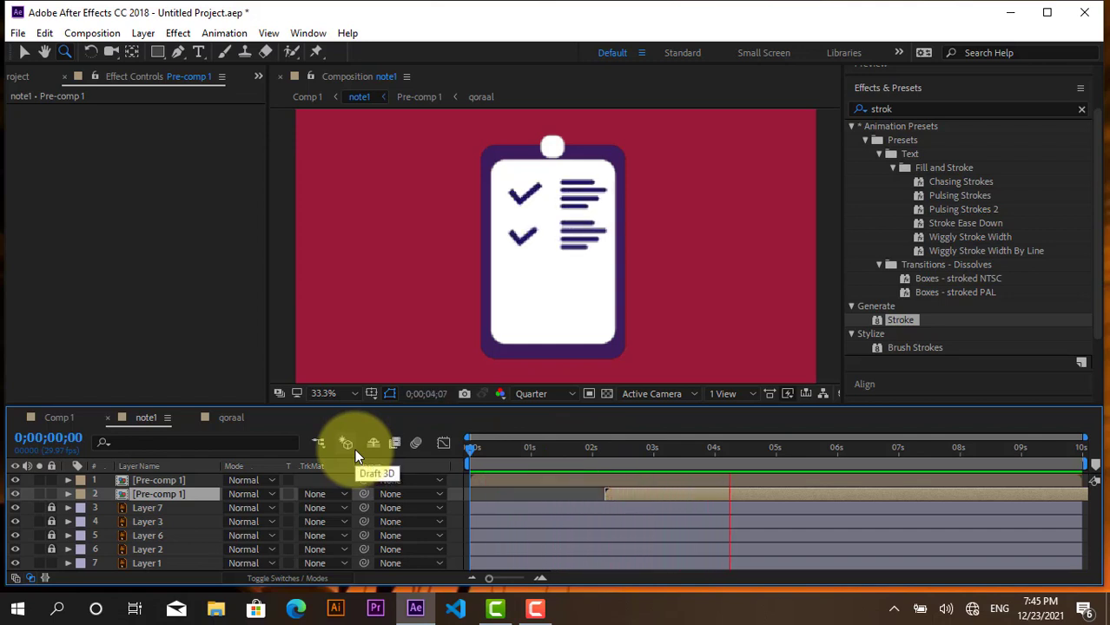
{"action": "key", "text": "space"}
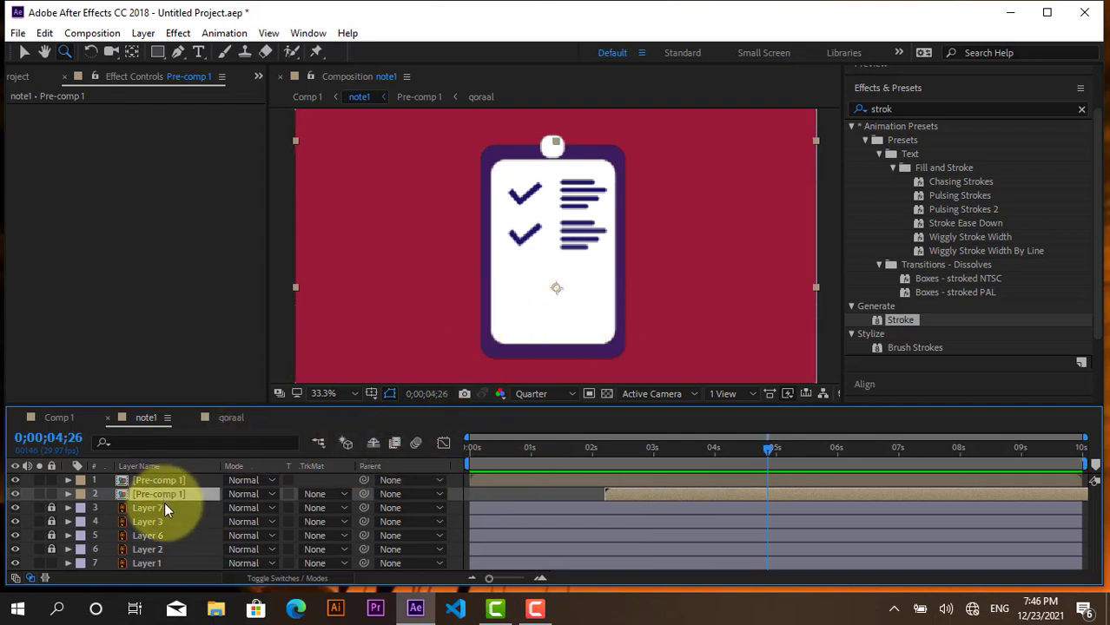
Duplicate Pre-comp 1 into layer 3, trim it to start at 0;00;04;26, and preview.
{"action": "key", "text": "ctrl+d"}
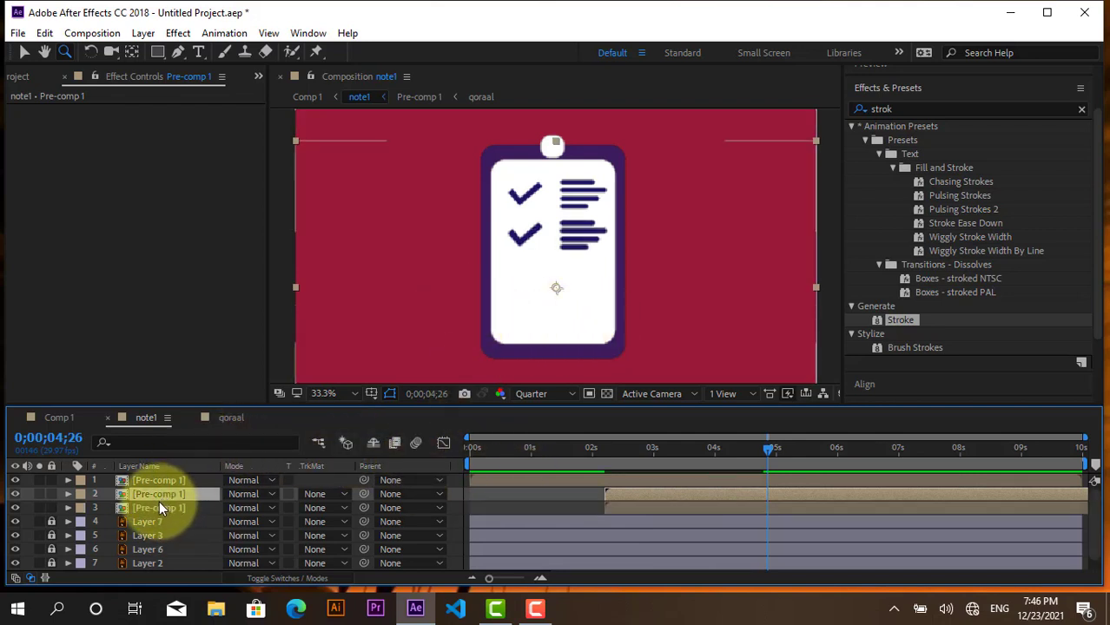
{"action": "left_click_drag", "start_coordinate": [159, 496], "coordinate": [159, 509]}
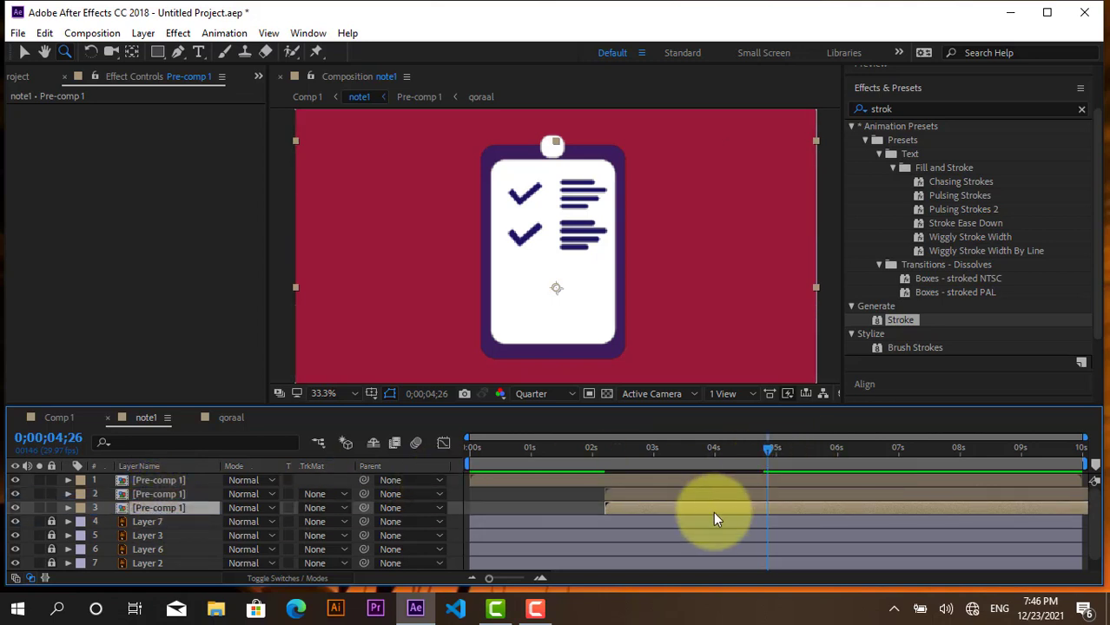
{"action": "key", "text": "alt+bracketleft"}
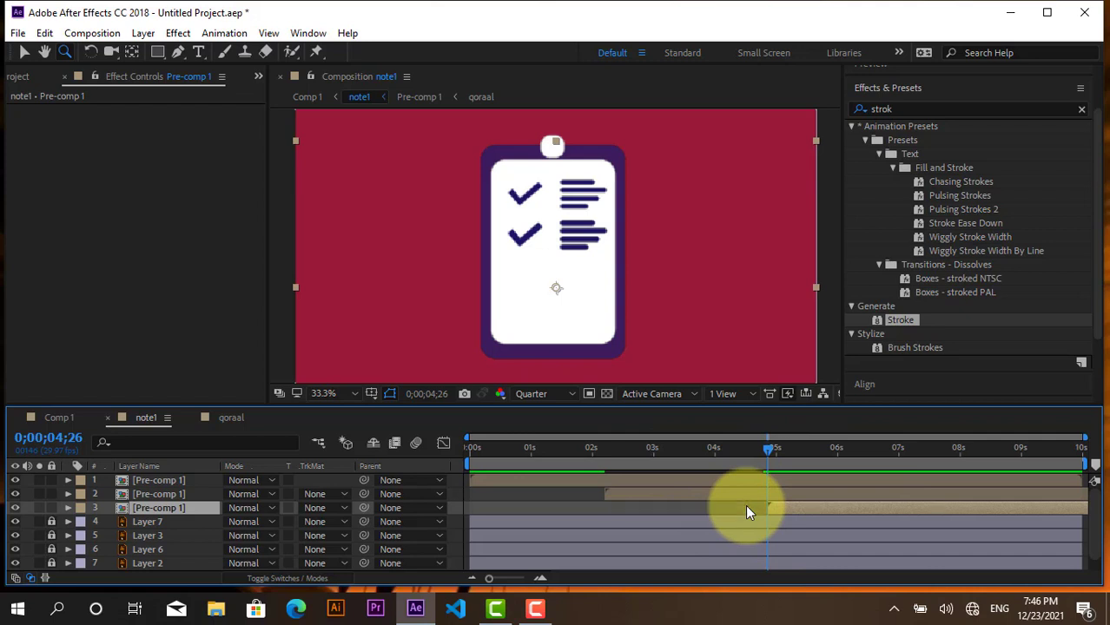
{"action": "left_click_drag", "start_coordinate": [767, 452], "coordinate": [753, 451]}
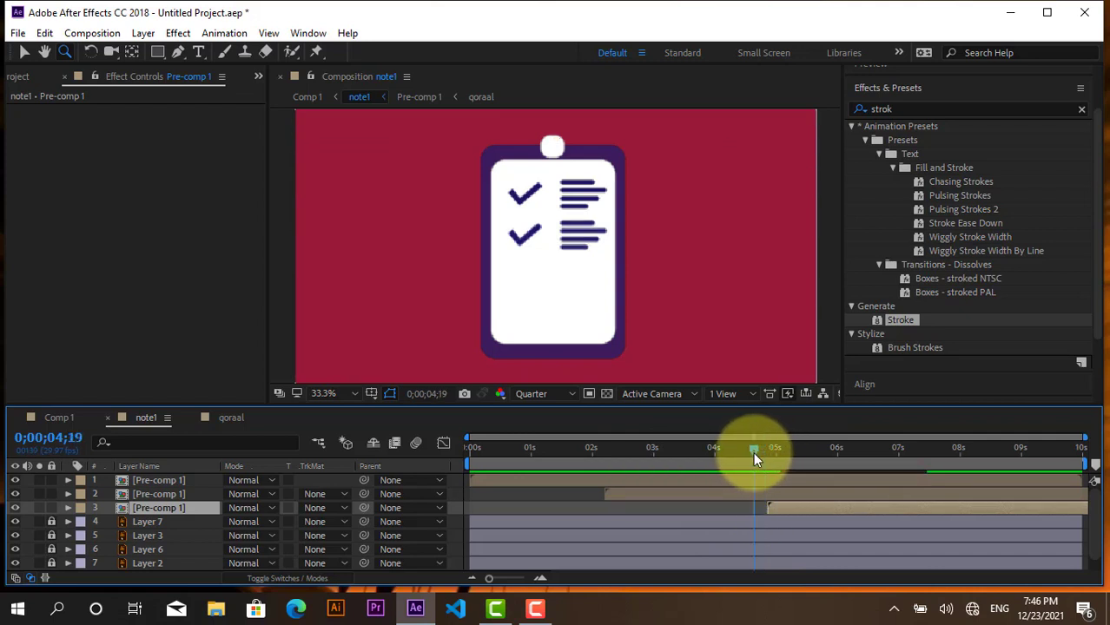
{"action": "key", "text": "space"}
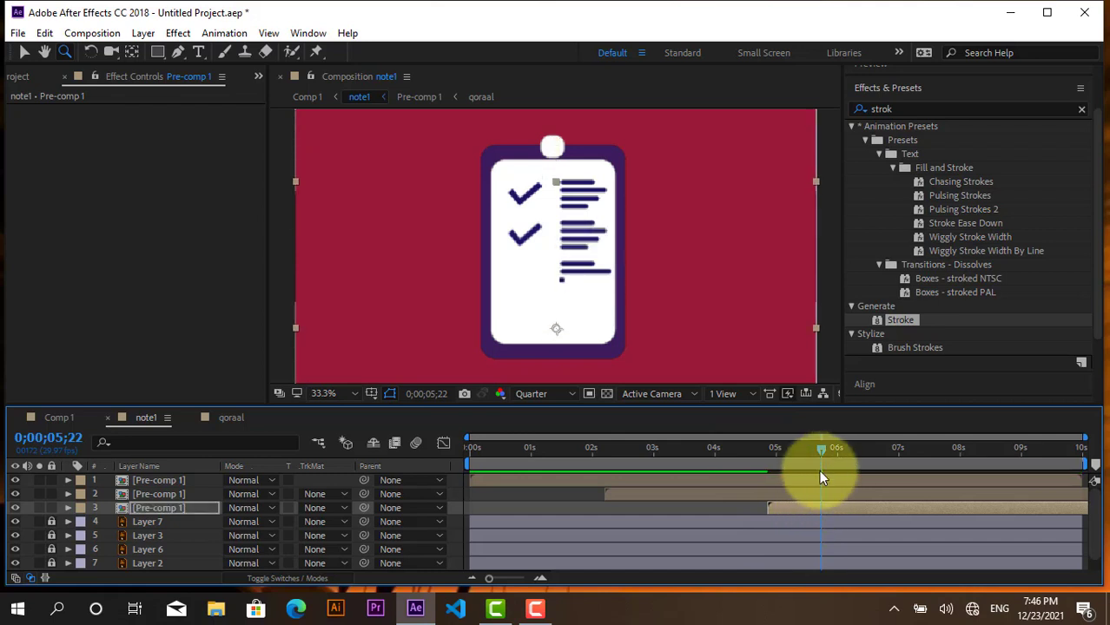
{"action": "left_click_drag", "start_coordinate": [819, 446], "coordinate": [508, 458]}
{"action": "key", "text": "space"}
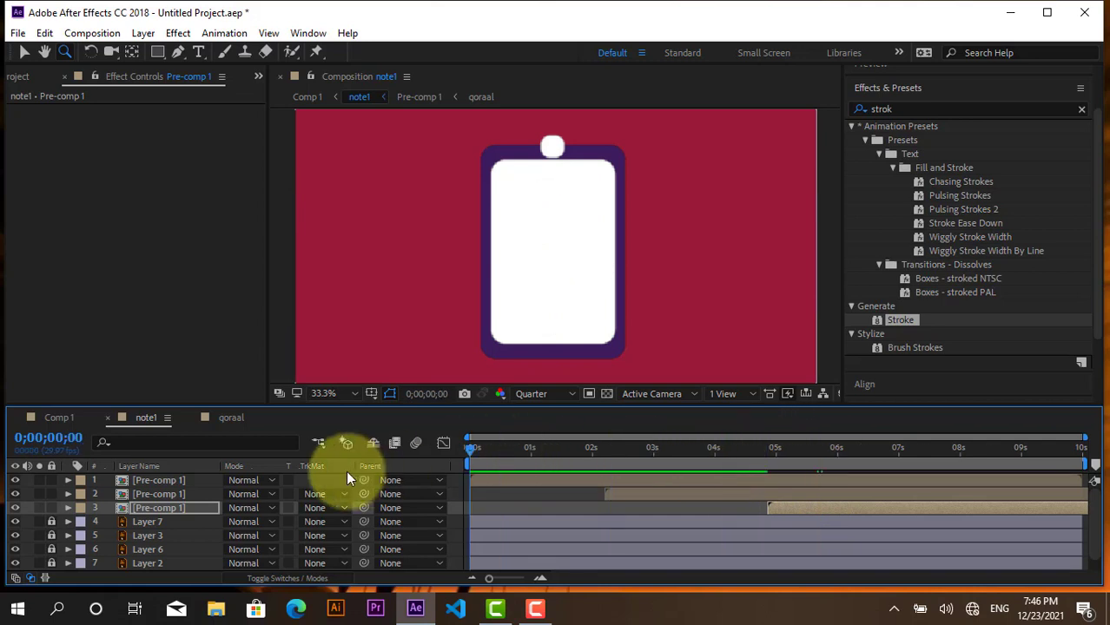
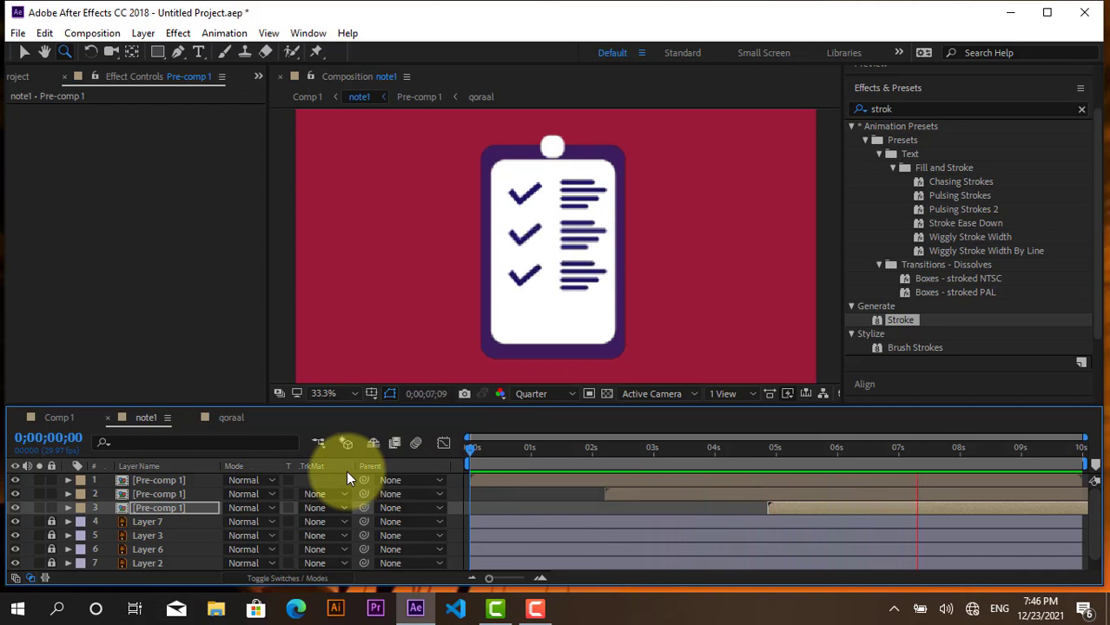
Stop the preview, rewind to the start, and unlock Layer 7, Layer 3 and Layer 6.
{"action": "key", "text": "space"}
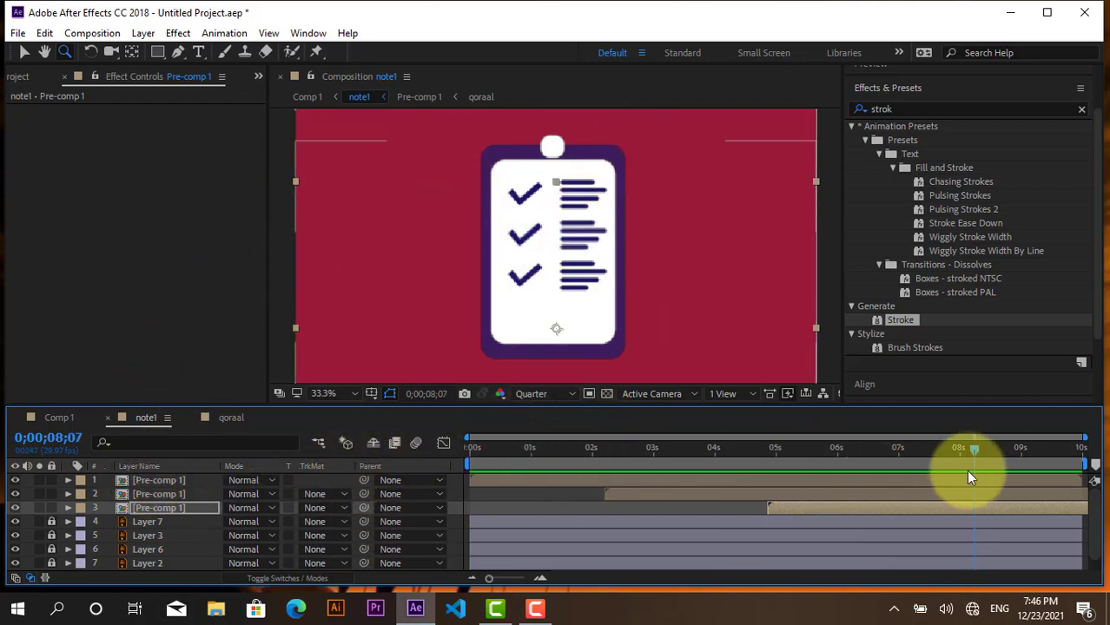
{"action": "left_click_drag", "start_coordinate": [970, 454], "coordinate": [888, 451]}
{"action": "left_click_drag", "start_coordinate": [757, 433], "coordinate": [417, 412]}
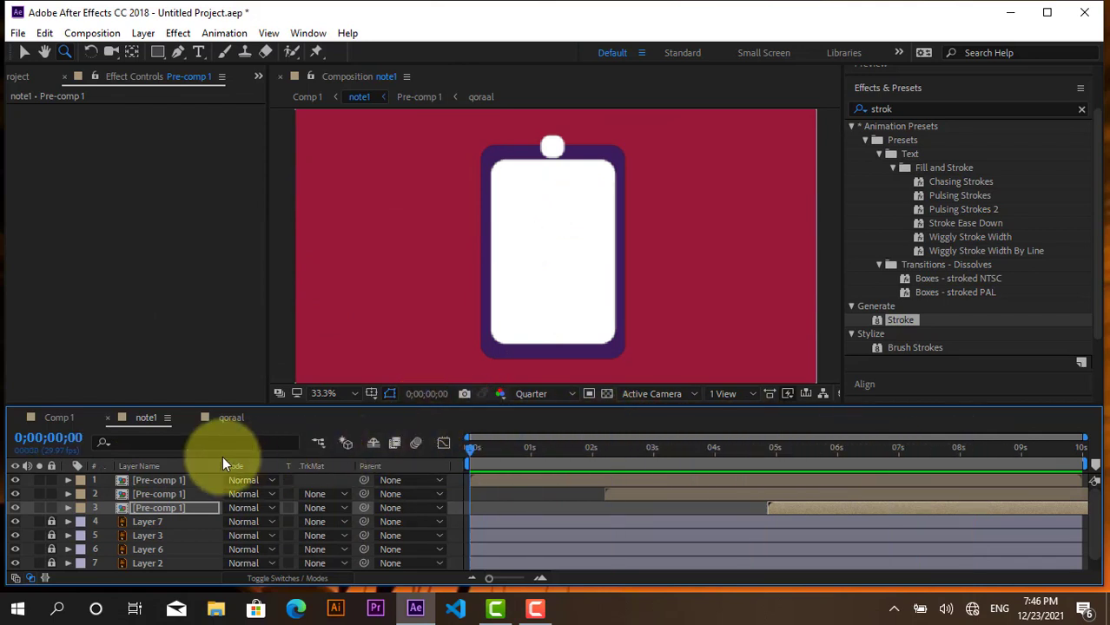
{"action": "left_click", "coordinate": [128, 524]}
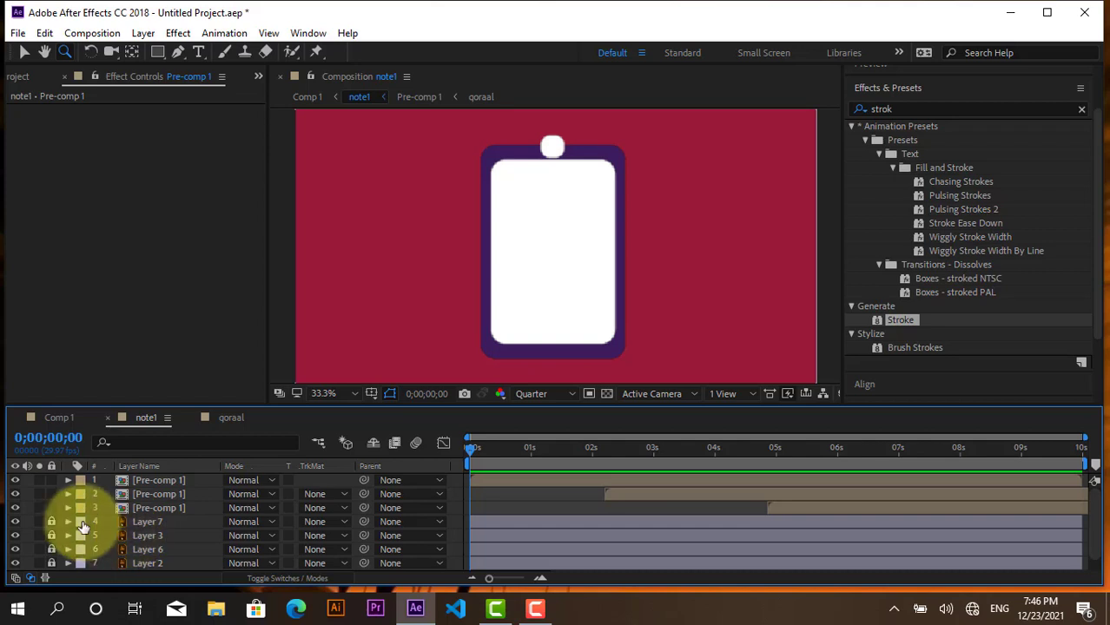
{"action": "left_click_drag", "start_coordinate": [52, 522], "coordinate": [51, 549]}
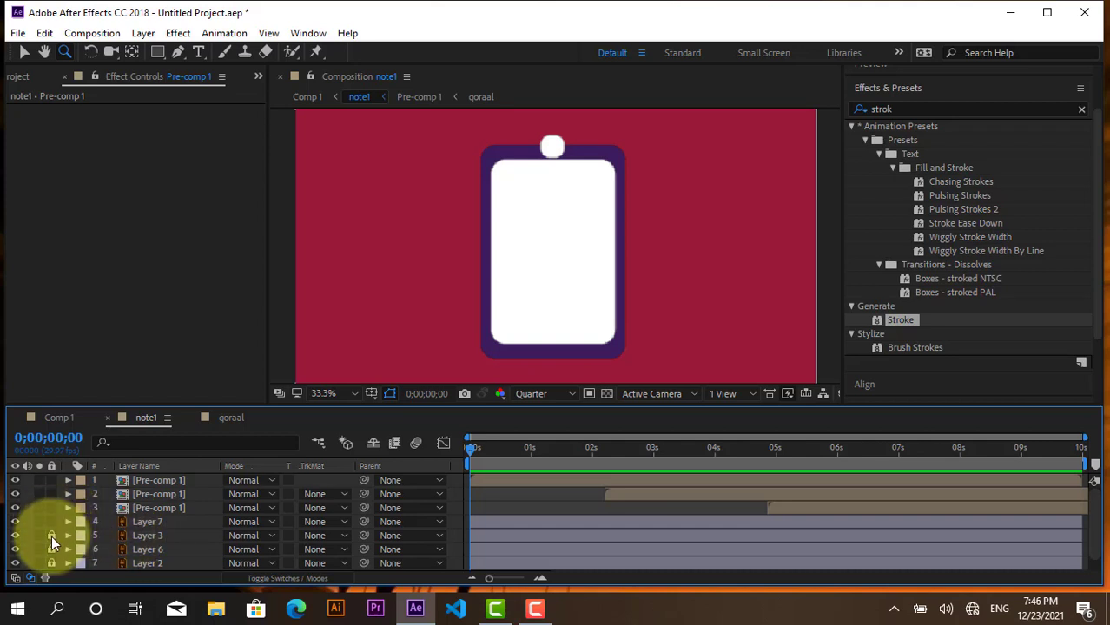
Select the clipboard frame layers and toggle Layer 7's visibility to identify its part.
{"action": "left_click", "coordinate": [154, 547]}
{"action": "left_click", "coordinate": [151, 536], "text": "shift"}
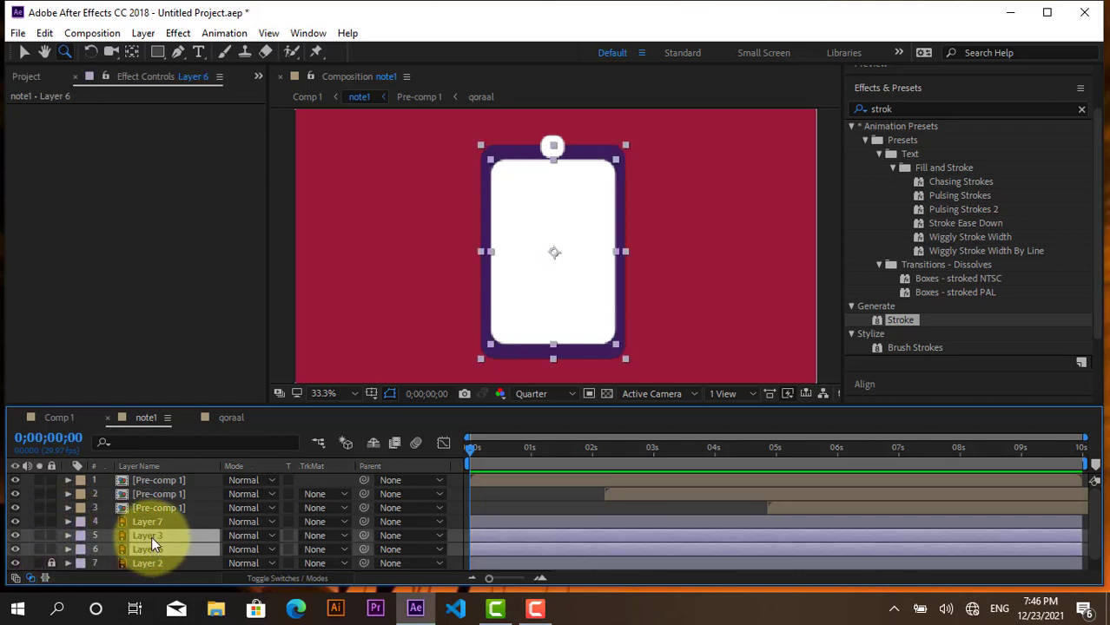
{"action": "left_click", "coordinate": [150, 524], "text": "shift"}
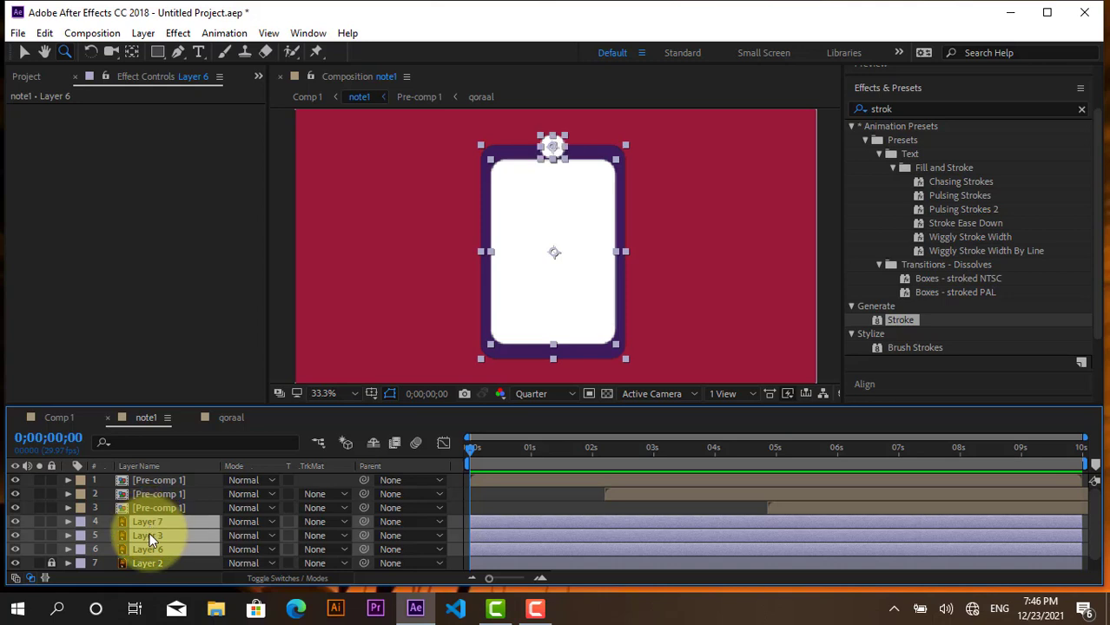
{"action": "left_click", "coordinate": [148, 509]}
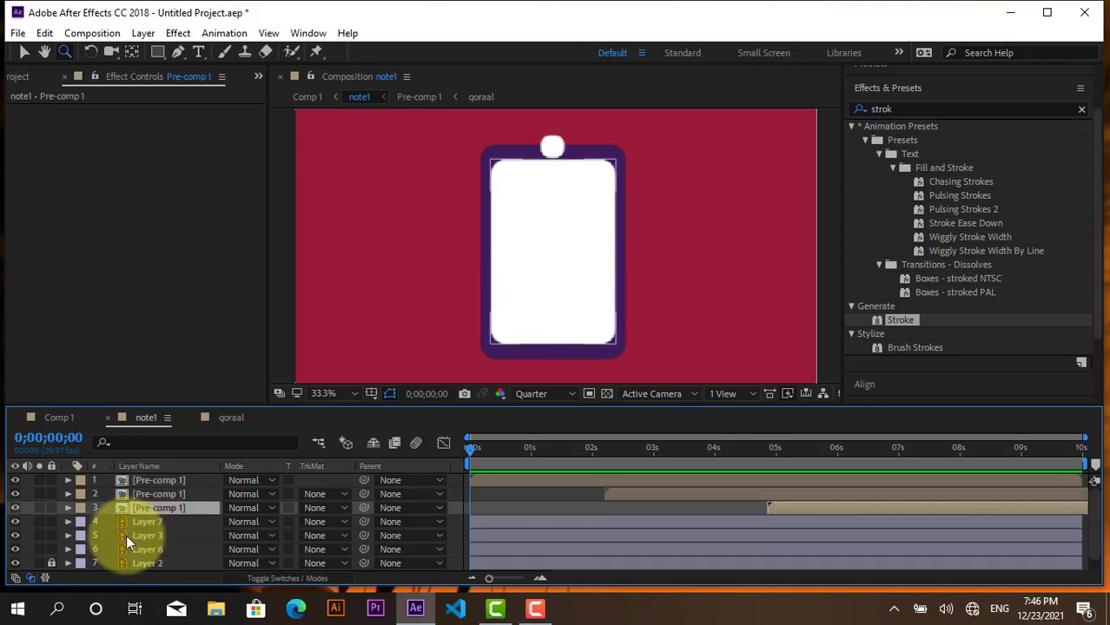
{"action": "left_click", "coordinate": [125, 523]}
{"action": "left_click", "coordinate": [15, 522]}
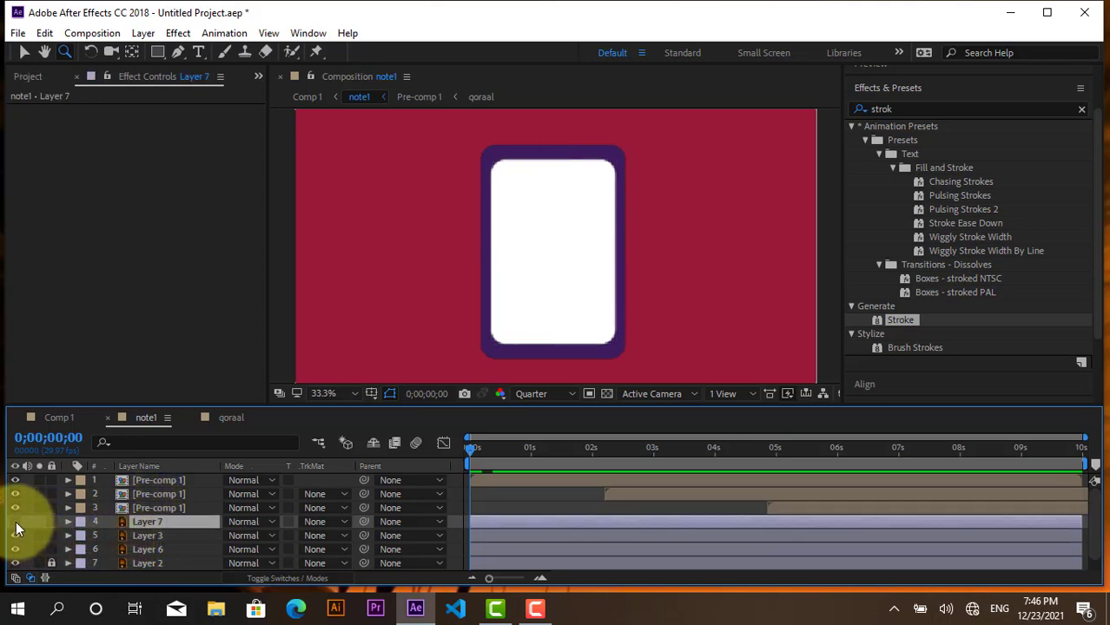
{"action": "left_click", "coordinate": [15, 522]}
Select Layer 7, Layer 3 and Layer 6 and pre-compose them into Pre-comp 2.
{"action": "left_click", "coordinate": [144, 550], "text": "shift"}
{"action": "left_click", "coordinate": [142, 551]}
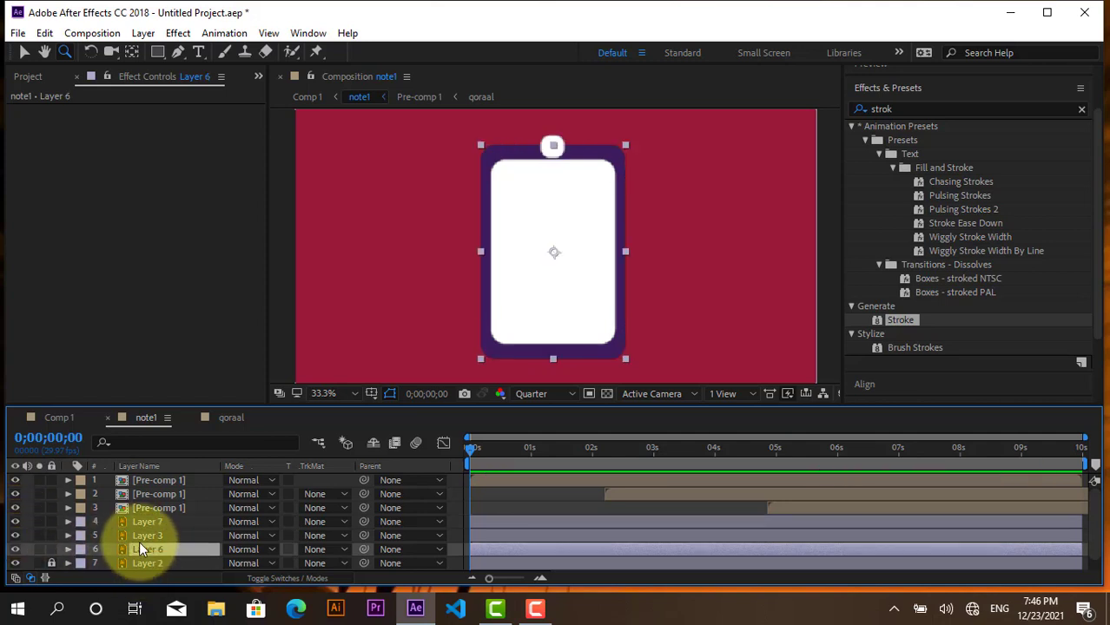
{"action": "left_click", "coordinate": [137, 538], "text": "ctrl"}
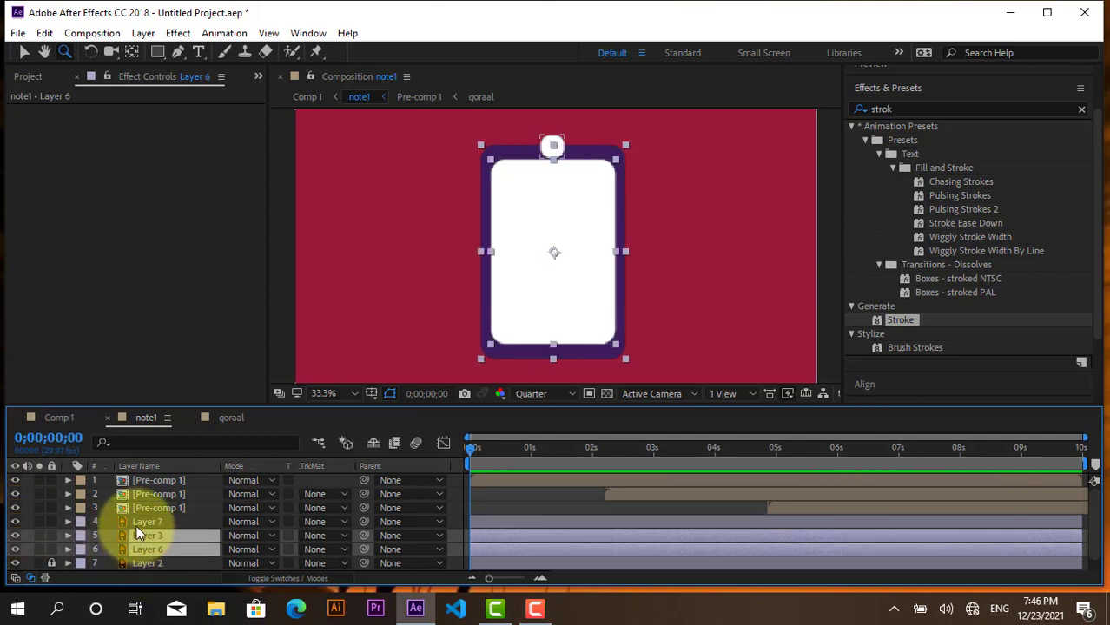
{"action": "left_click", "coordinate": [143, 526]}
{"action": "left_click", "coordinate": [149, 548]}
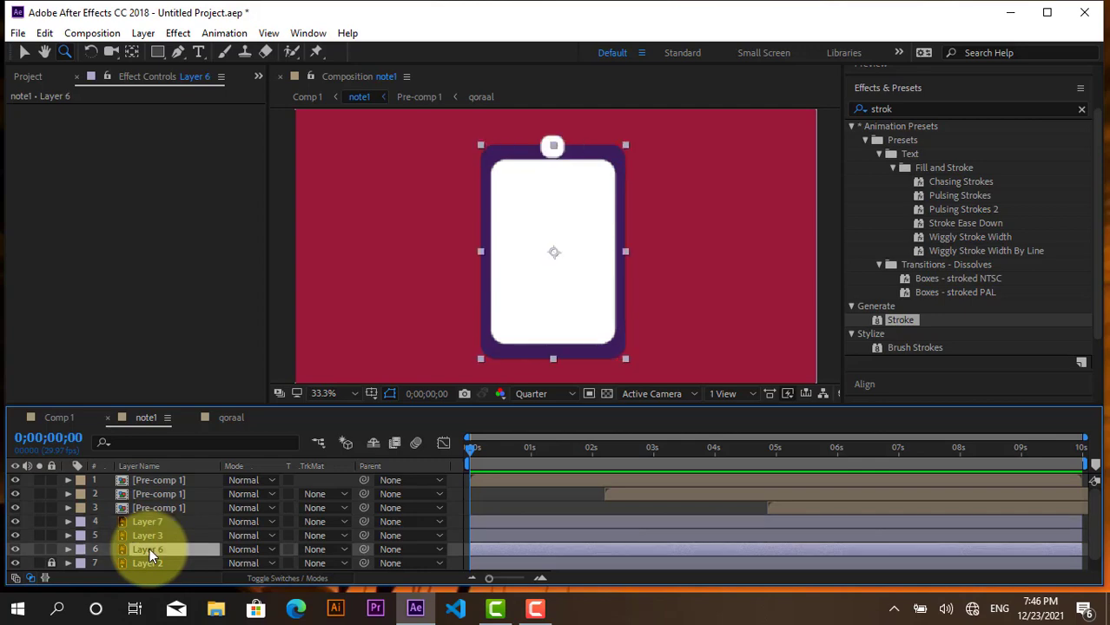
{"action": "left_click", "coordinate": [143, 523], "text": "shift"}
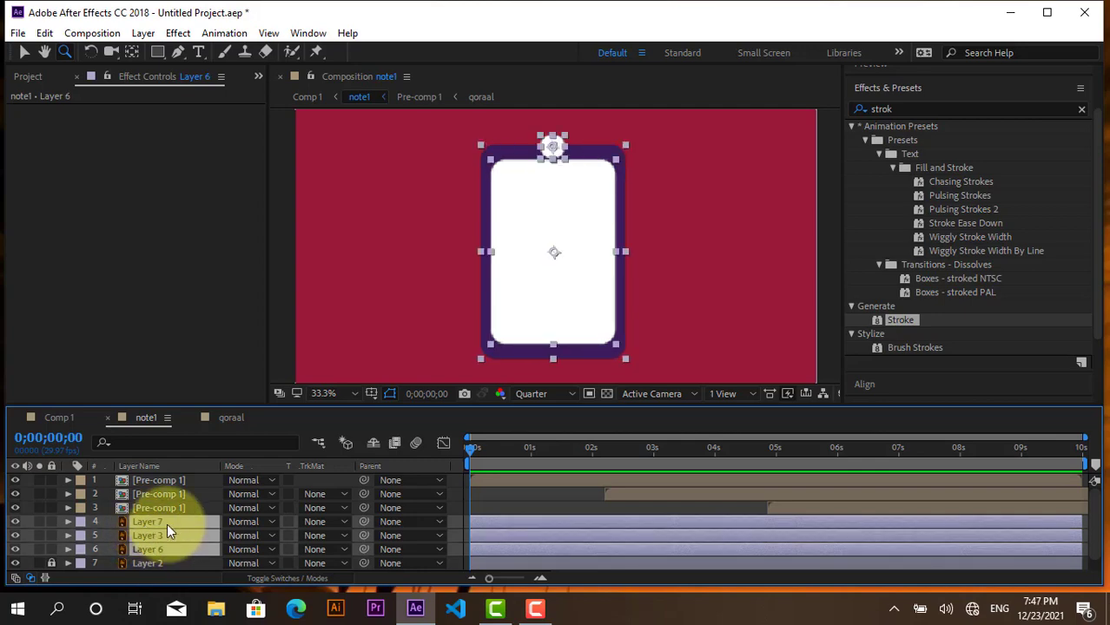
{"action": "right_click", "coordinate": [167, 524]}
{"action": "left_click", "coordinate": [224, 528]}
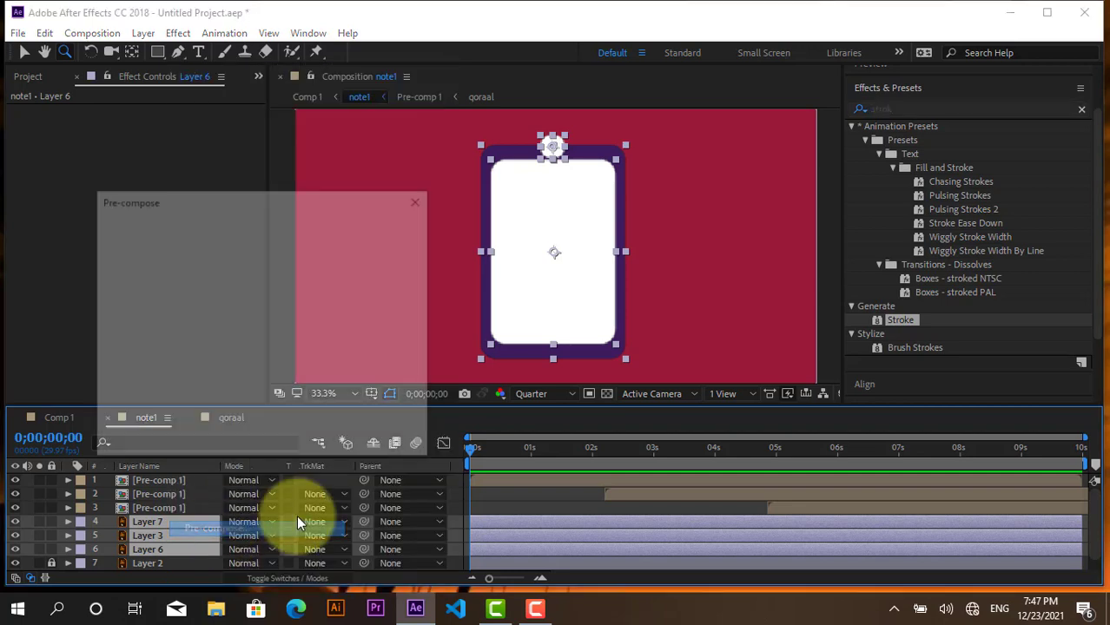
{"action": "left_click", "coordinate": [299, 441]}
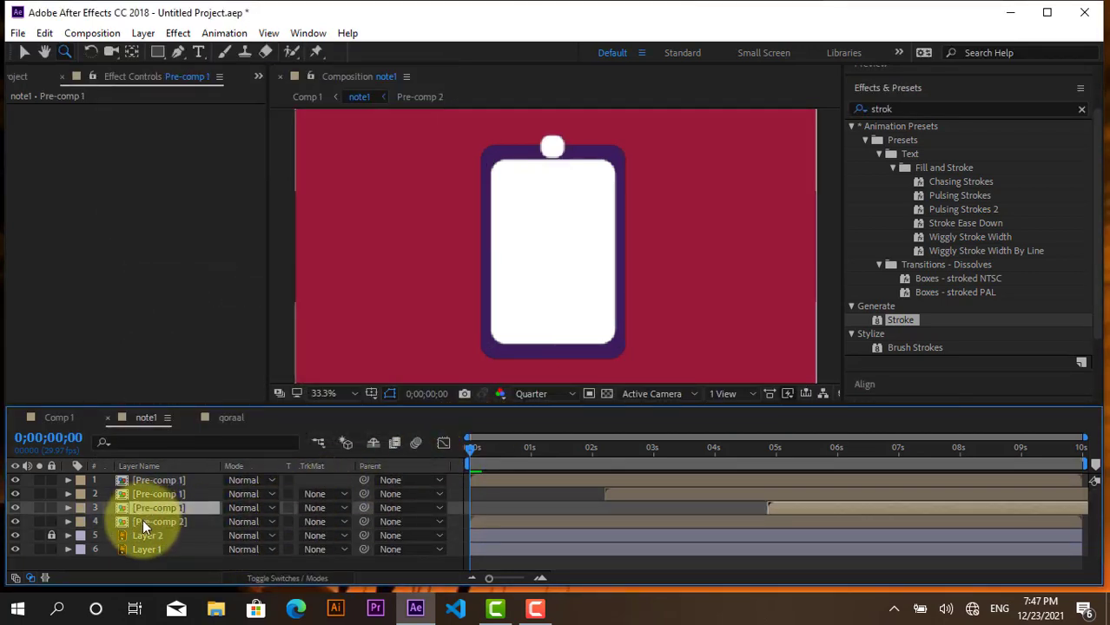
Using the Pan Behind tool, drag Pre-comp 2's anchor point down to the clipboard's bottom edge.
{"action": "left_click", "coordinate": [14, 522]}
{"action": "left_click", "coordinate": [15, 522]}
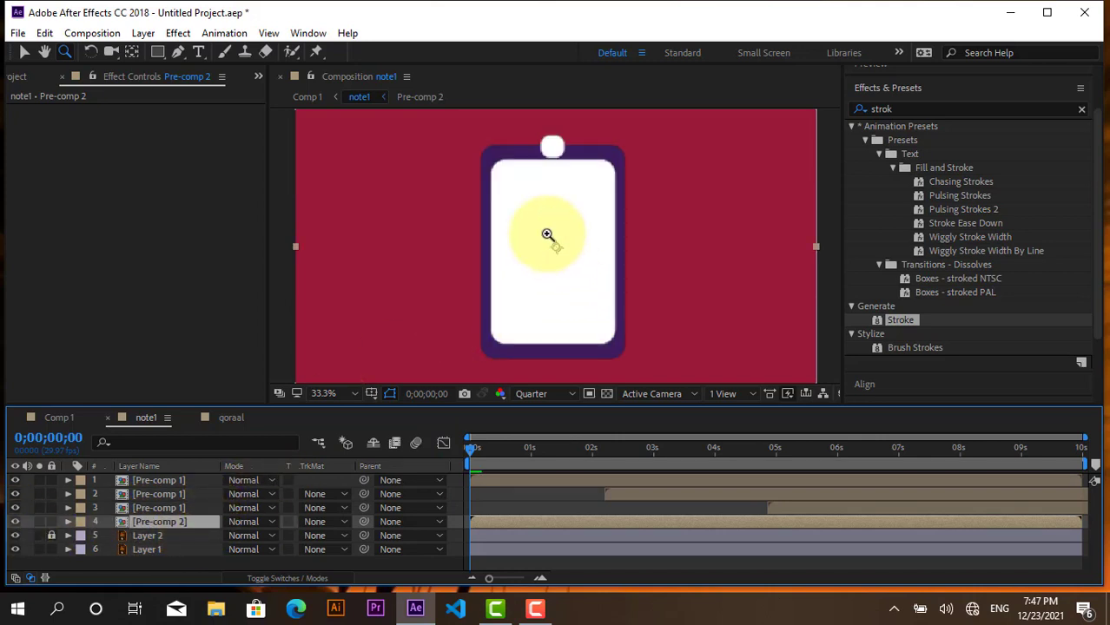
{"action": "left_click", "coordinate": [133, 52]}
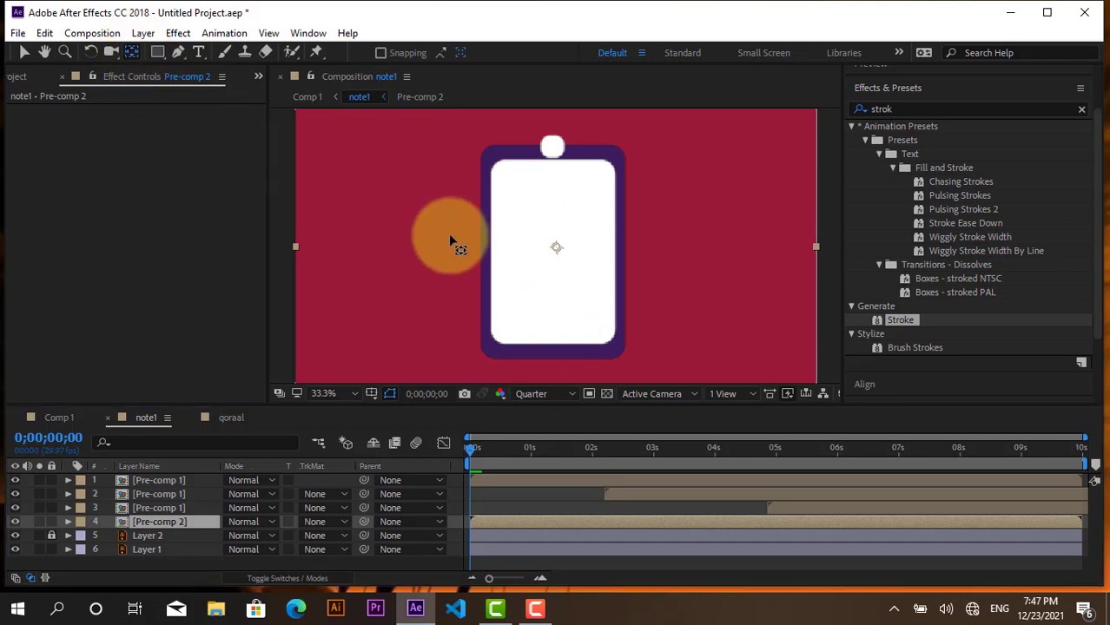
{"action": "left_click", "coordinate": [556, 249]}
{"action": "left_click_drag", "start_coordinate": [556, 249], "coordinate": [555, 360]}
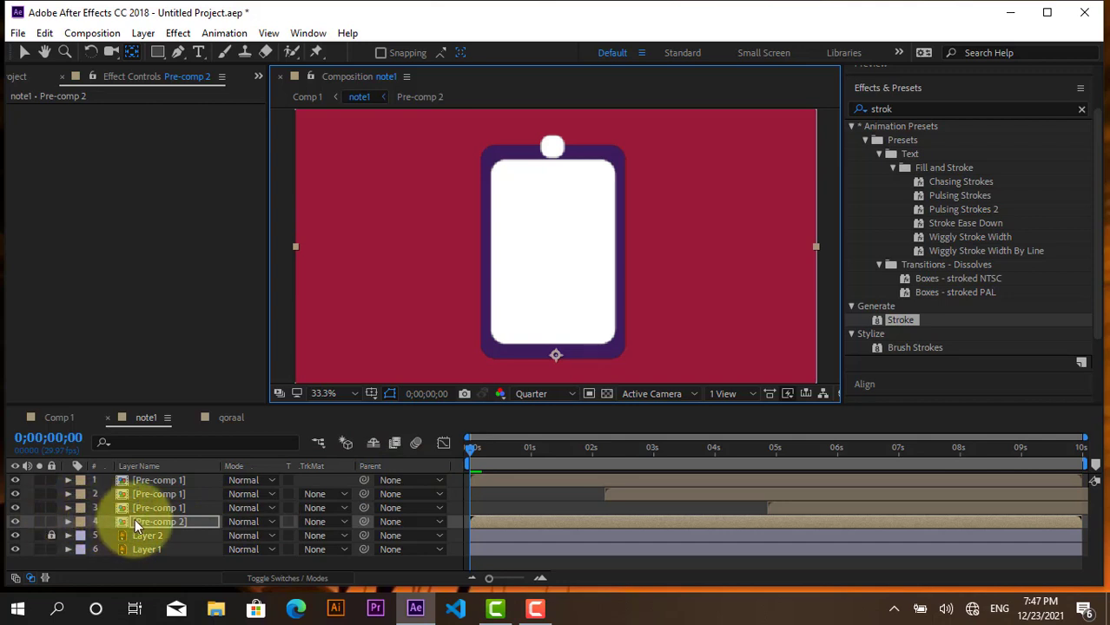
Reveal Pre-comp 2's Scale, add a Scale keyframe and move it to about 0;00;00;18.
{"action": "key", "text": "s"}
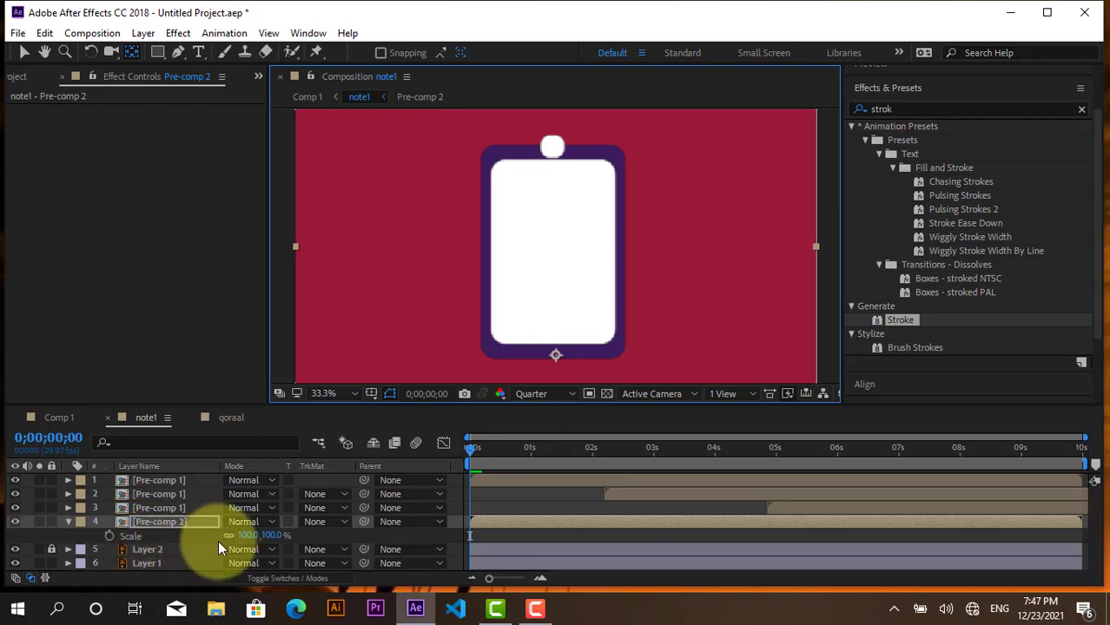
{"action": "left_click", "coordinate": [228, 536]}
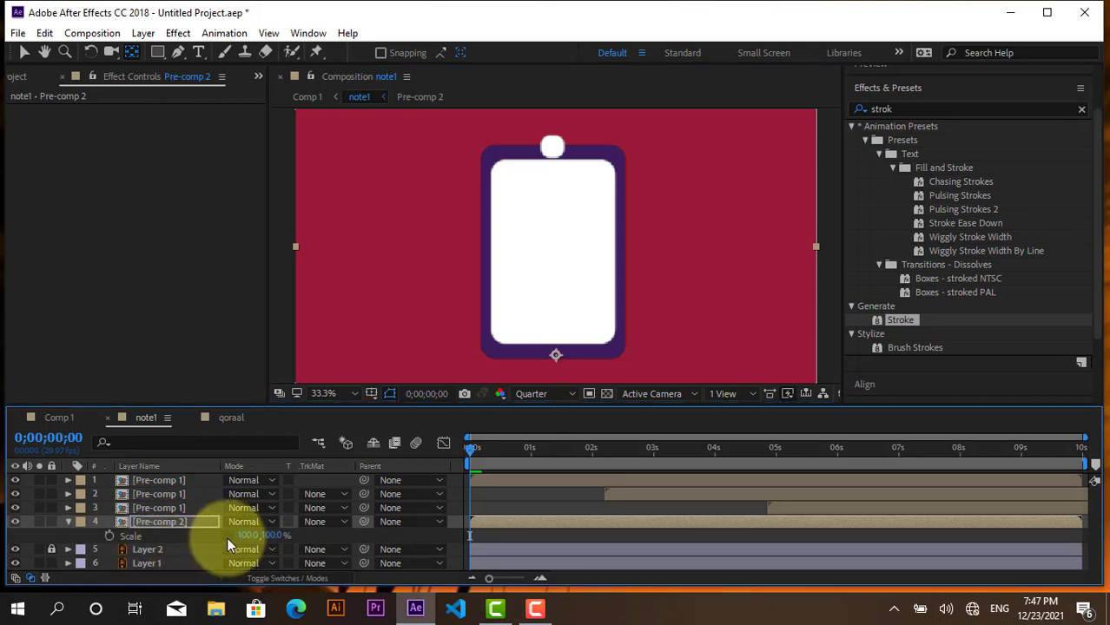
{"action": "left_click", "coordinate": [110, 536]}
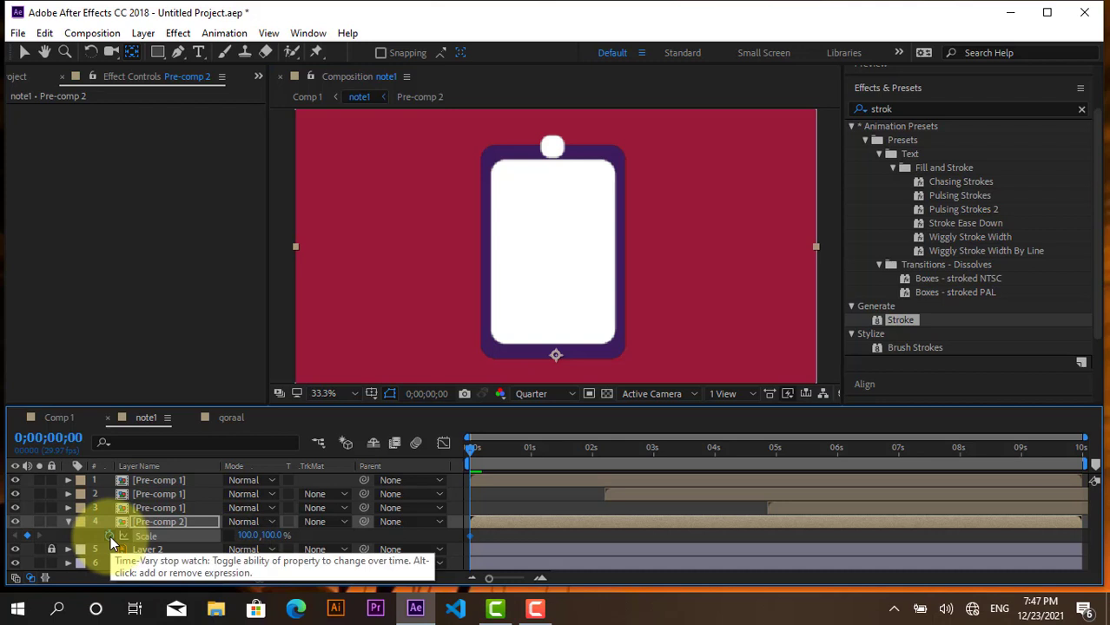
{"action": "left_click", "coordinate": [474, 534]}
{"action": "left_click", "coordinate": [470, 535]}
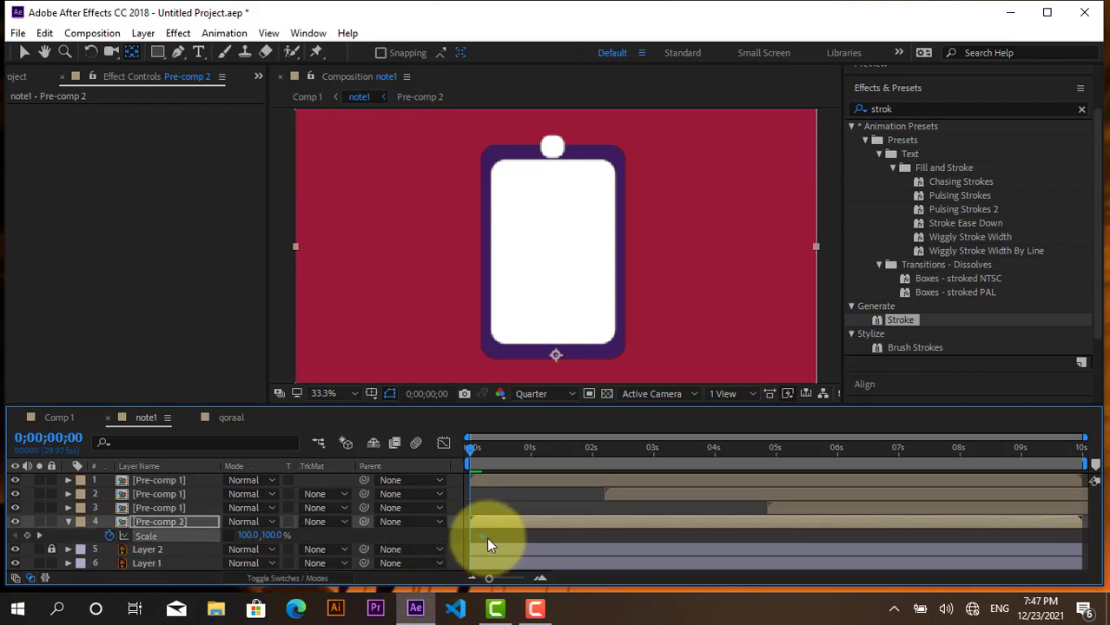
{"action": "left_click_drag", "start_coordinate": [499, 536], "coordinate": [506, 536]}
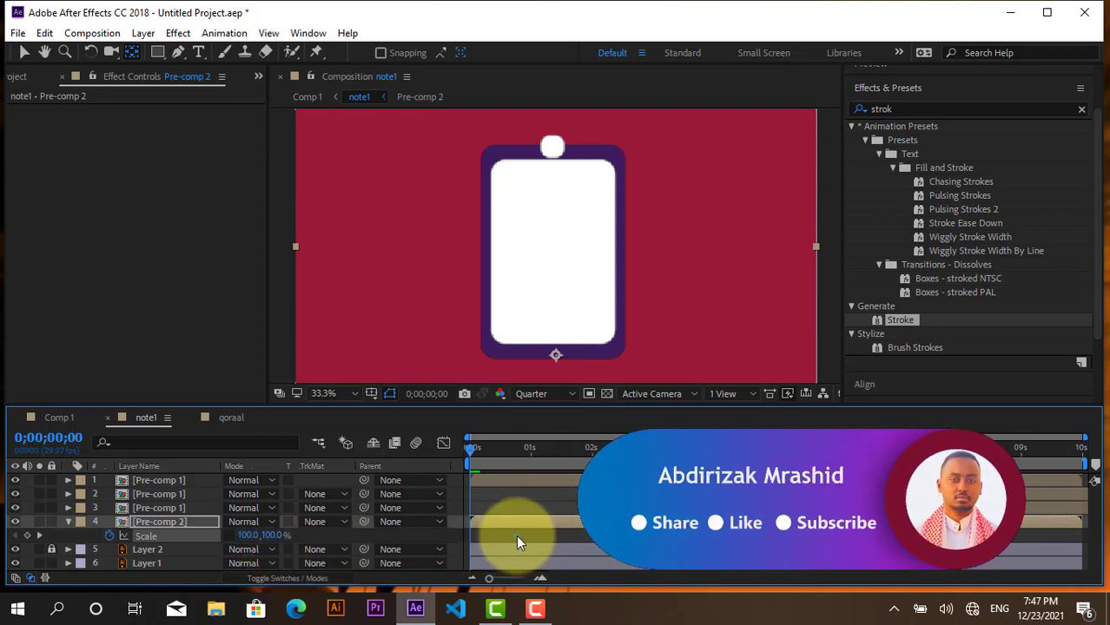
{"action": "mouse_move", "coordinate": [521, 539]}
{"action": "left_click_drag", "start_coordinate": [521, 538], "coordinate": [526, 537]}
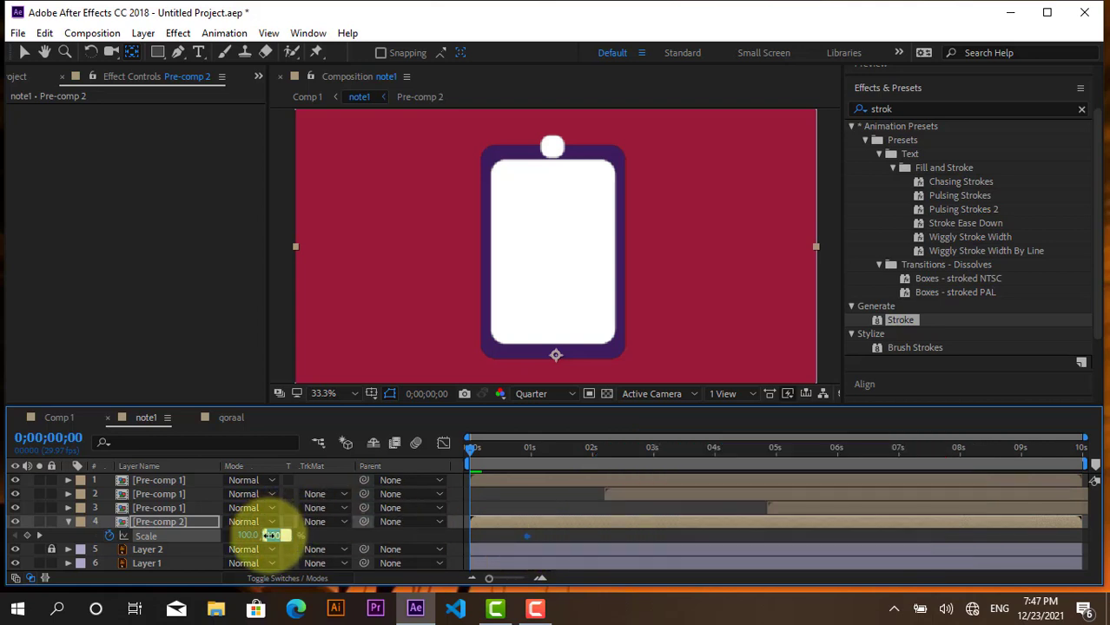
Keyframe the clipboard's height scale: 0% at start, 110% at frame 8, 95% at frame 15.
{"action": "left_click_drag", "start_coordinate": [269, 535], "coordinate": [252, 535]}
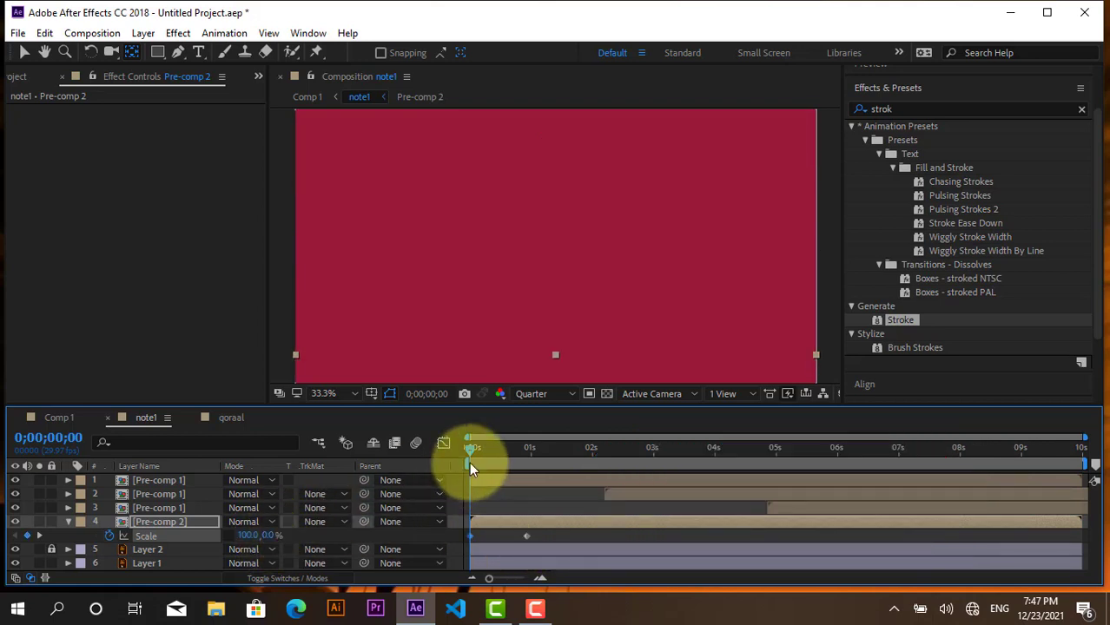
{"action": "left_click_drag", "start_coordinate": [468, 454], "coordinate": [484, 461]}
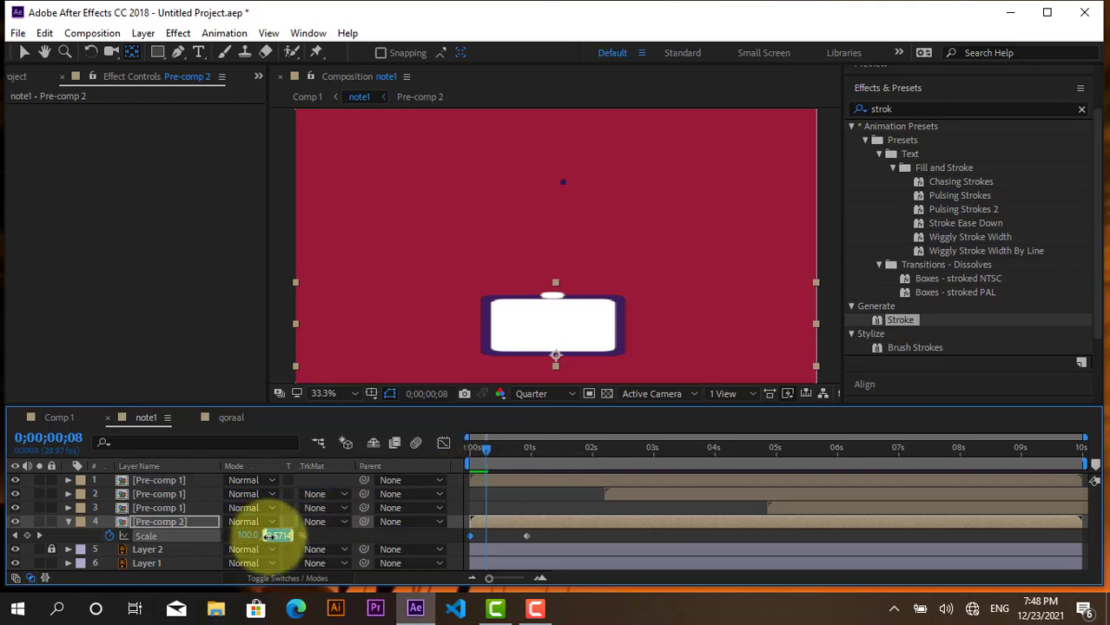
{"action": "type", "text": "110"}
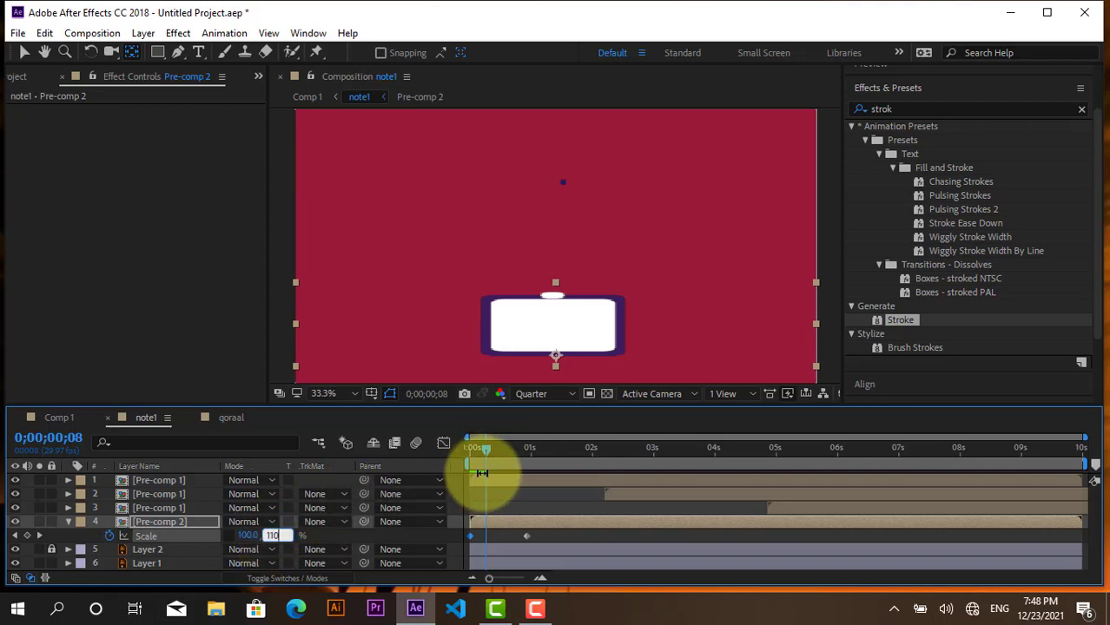
{"action": "left_click_drag", "start_coordinate": [493, 448], "coordinate": [501, 448]}
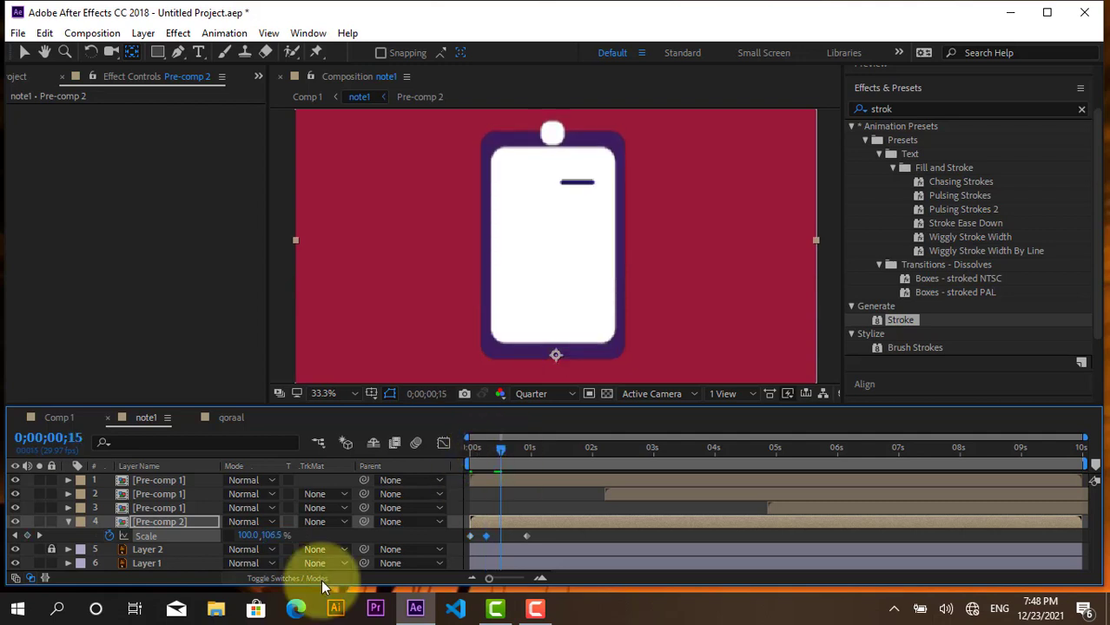
{"action": "left_click", "coordinate": [271, 536]}
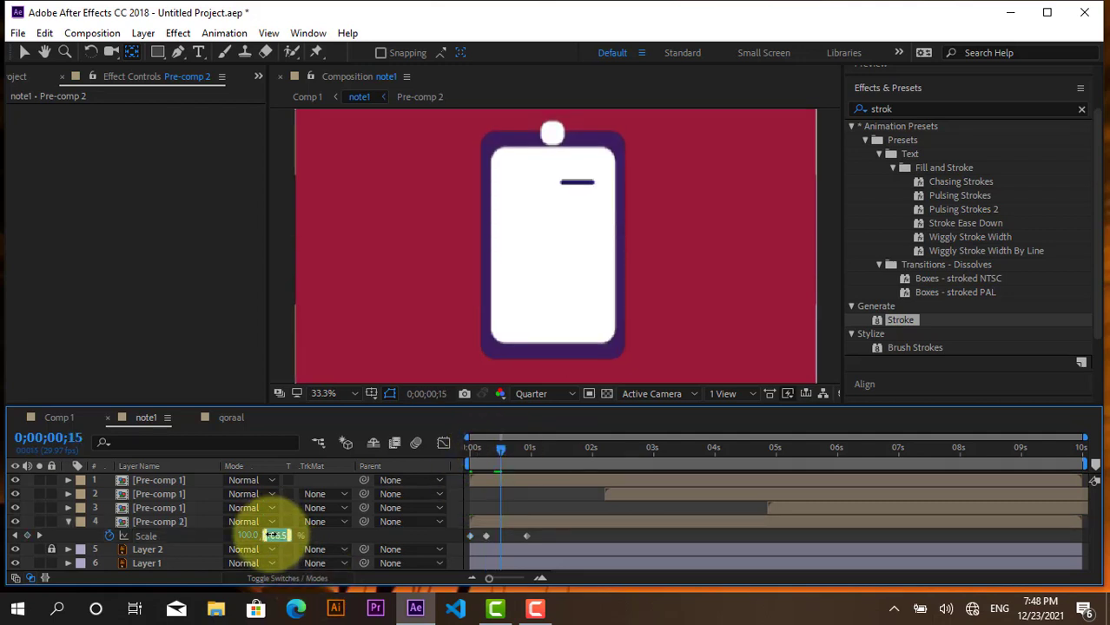
{"action": "type", "text": "95"}
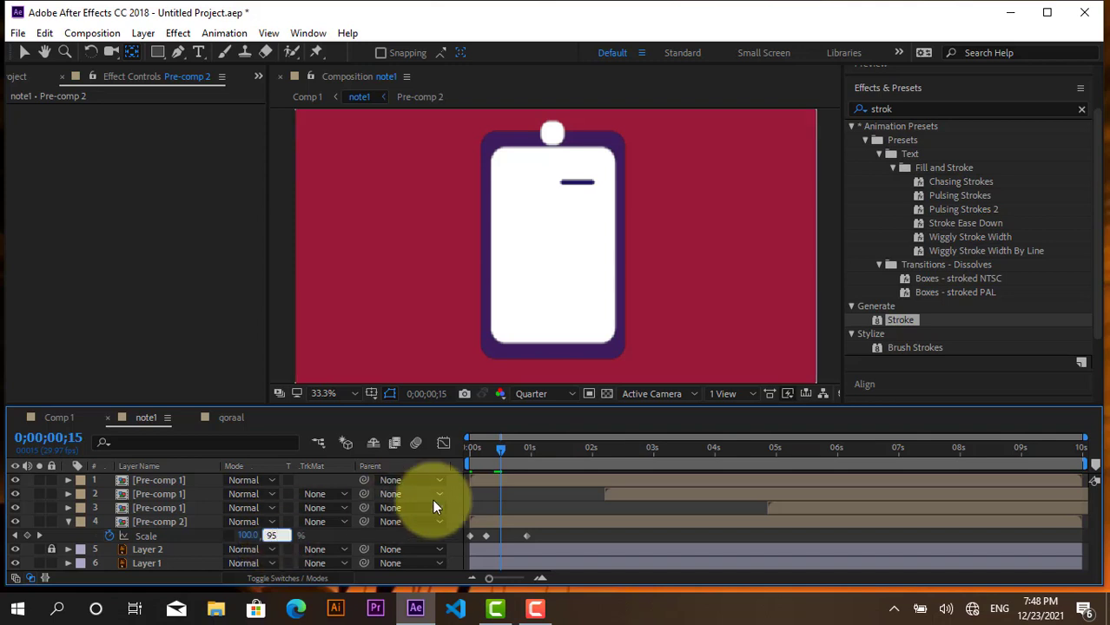
{"action": "left_click_drag", "start_coordinate": [506, 450], "coordinate": [526, 450]}
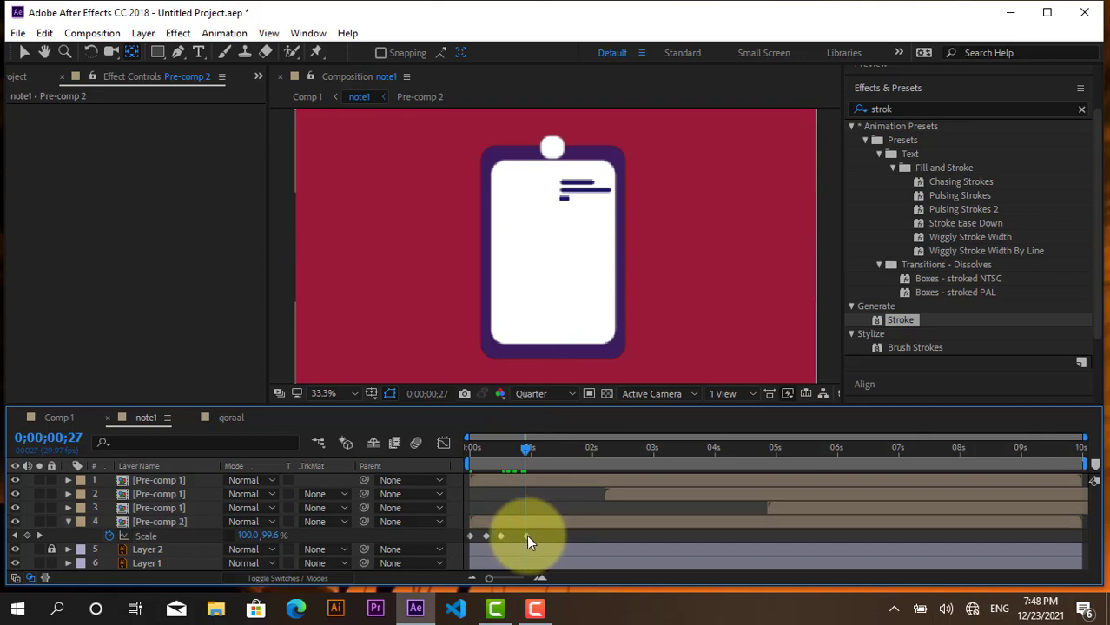
{"action": "left_click_drag", "start_coordinate": [526, 536], "coordinate": [464, 535]}
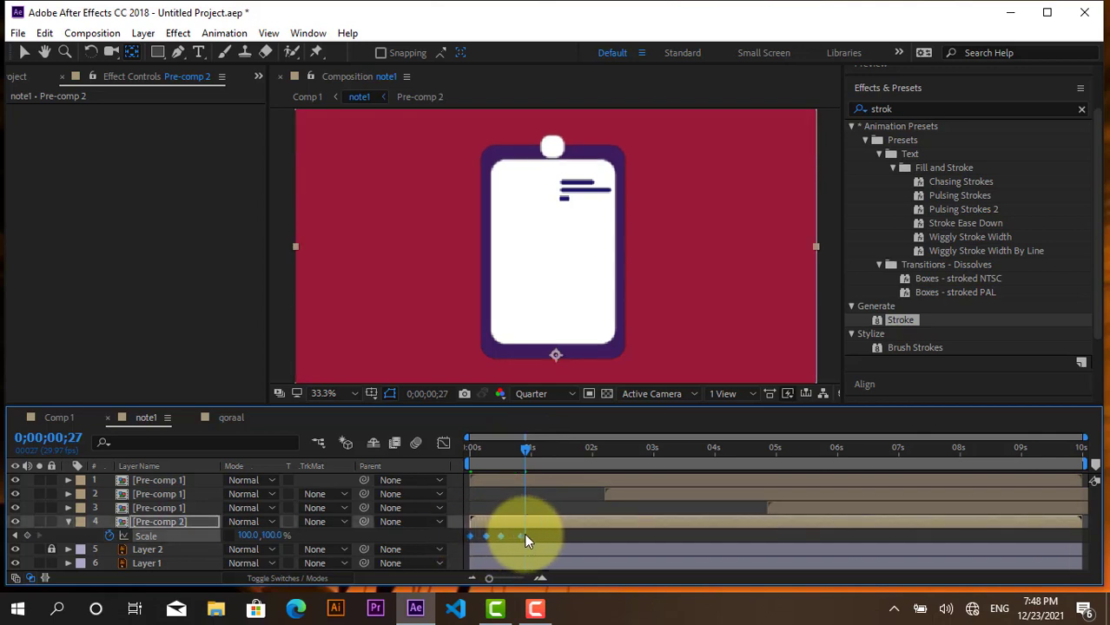
Spread the Scale keyframes further apart in time and move the middle keyframe later.
{"action": "mouse_move", "coordinate": [533, 535]}
{"action": "left_mouse_down"}
{"action": "mouse_move", "coordinate": [459, 547]}
{"action": "mouse_move", "coordinate": [596, 537]}
{"action": "left_mouse_up"}
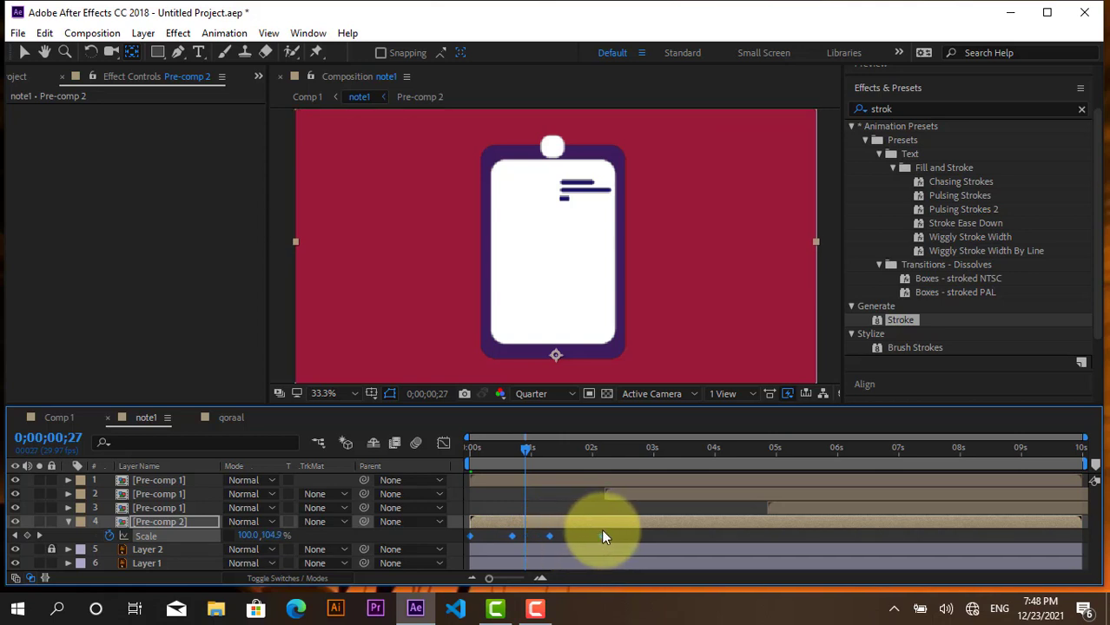
{"action": "left_click_drag", "start_coordinate": [596, 537], "coordinate": [613, 541]}
{"action": "left_click", "coordinate": [614, 536]}
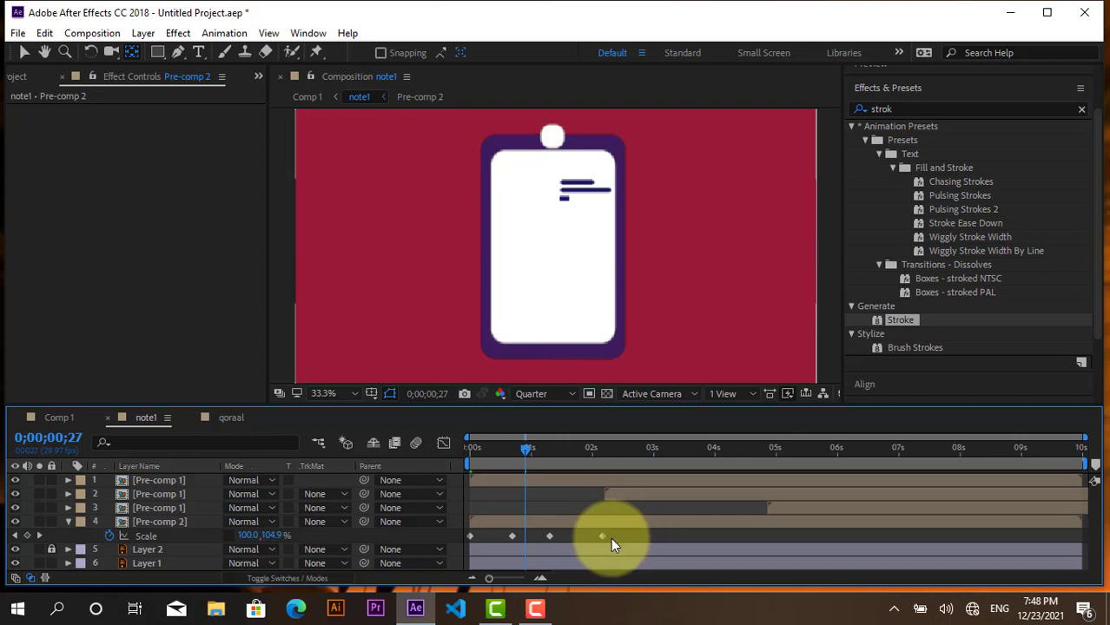
{"action": "left_click_drag", "start_coordinate": [552, 538], "coordinate": [462, 538]}
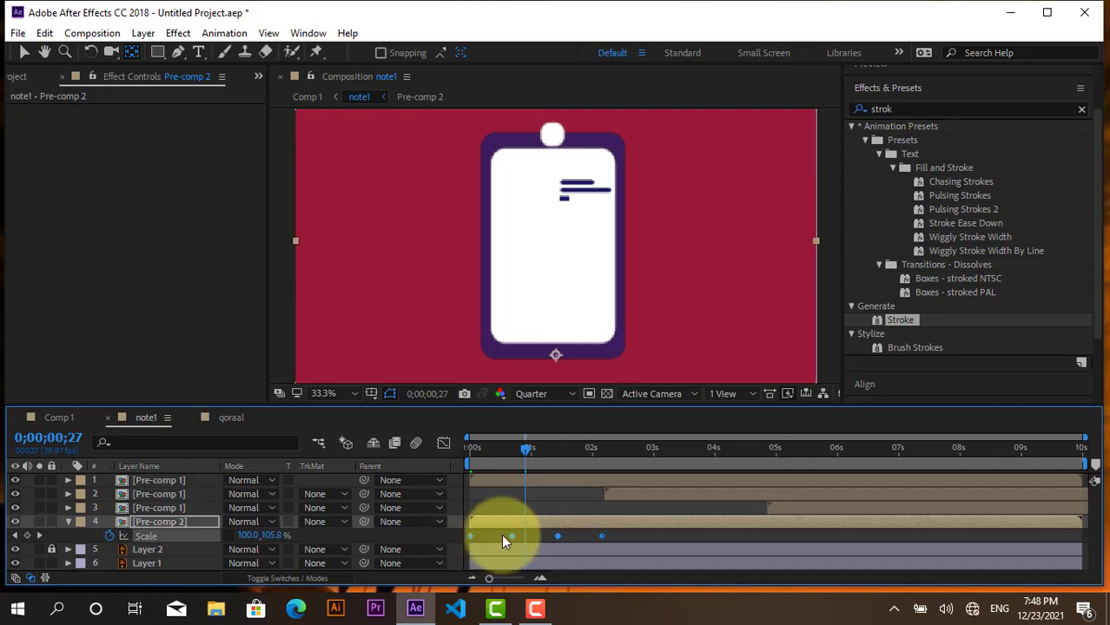
Apply Easy Ease to the Scale keyframes, check the speed curve, and preview from the start.
{"action": "right_click", "coordinate": [510, 538]}
{"action": "mouse_move", "coordinate": [630, 520]}
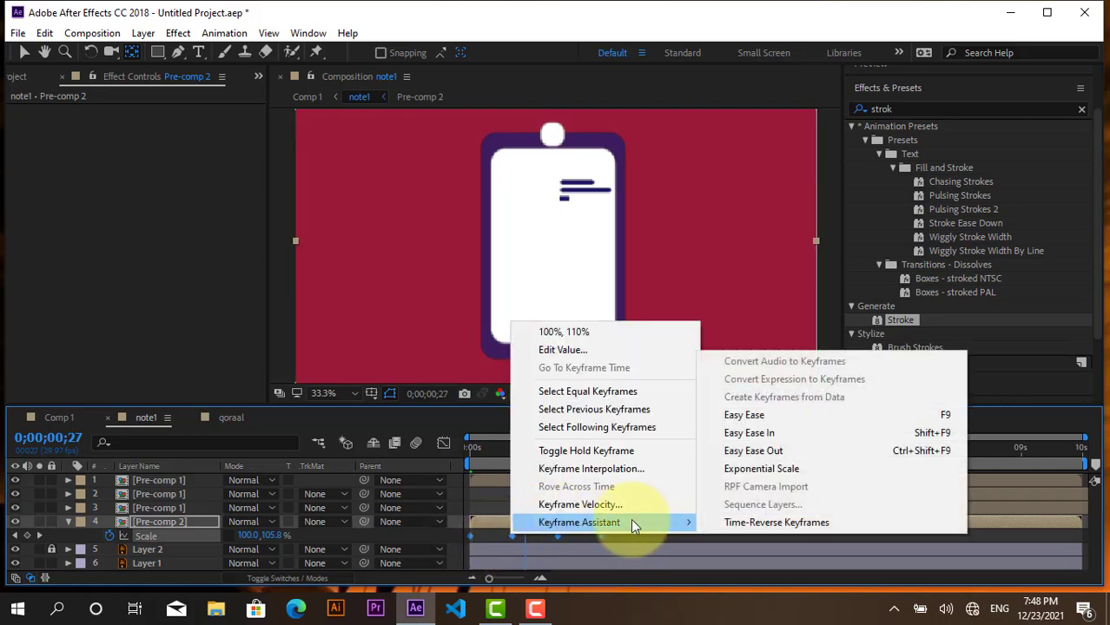
{"action": "left_click", "coordinate": [744, 416]}
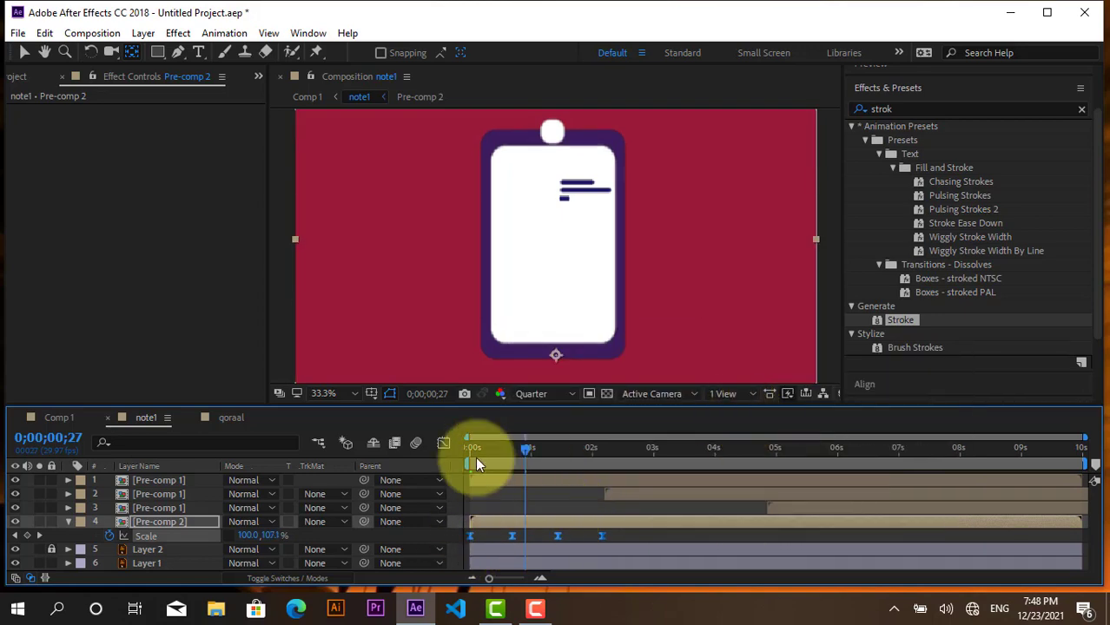
{"action": "left_click", "coordinate": [444, 443]}
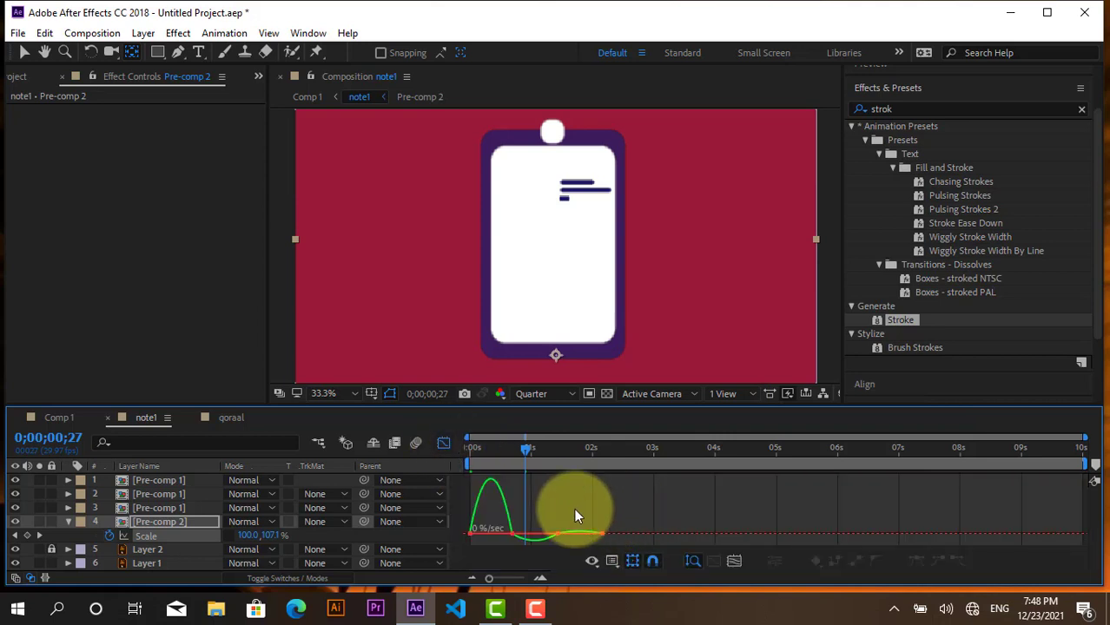
{"action": "left_click", "coordinate": [443, 444]}
{"action": "left_click_drag", "start_coordinate": [515, 451], "coordinate": [345, 450]}
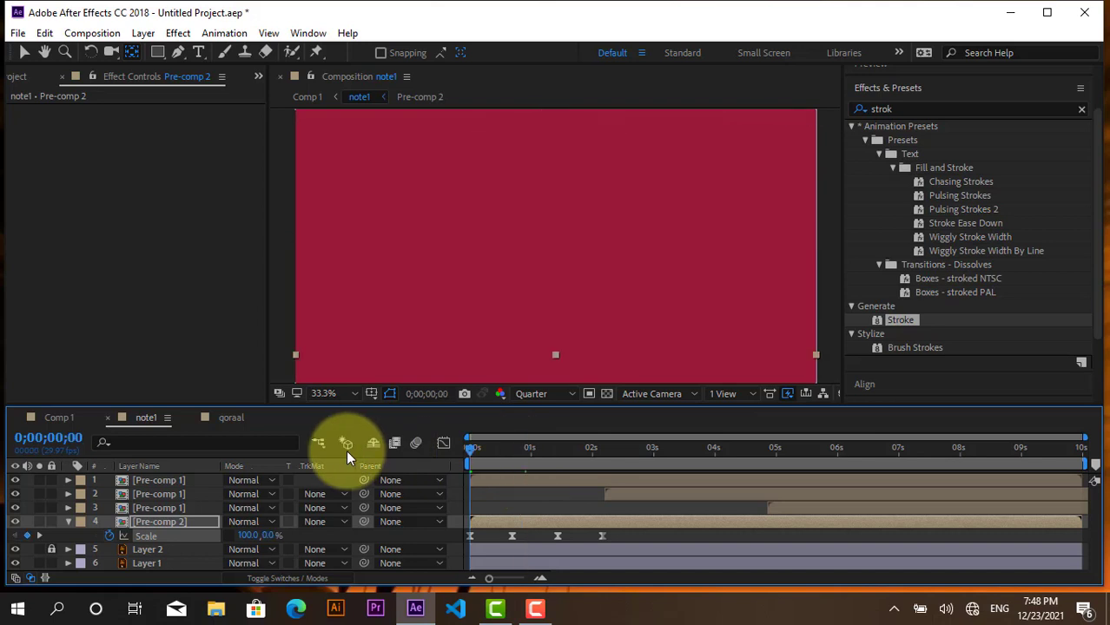
{"action": "key", "text": "space"}
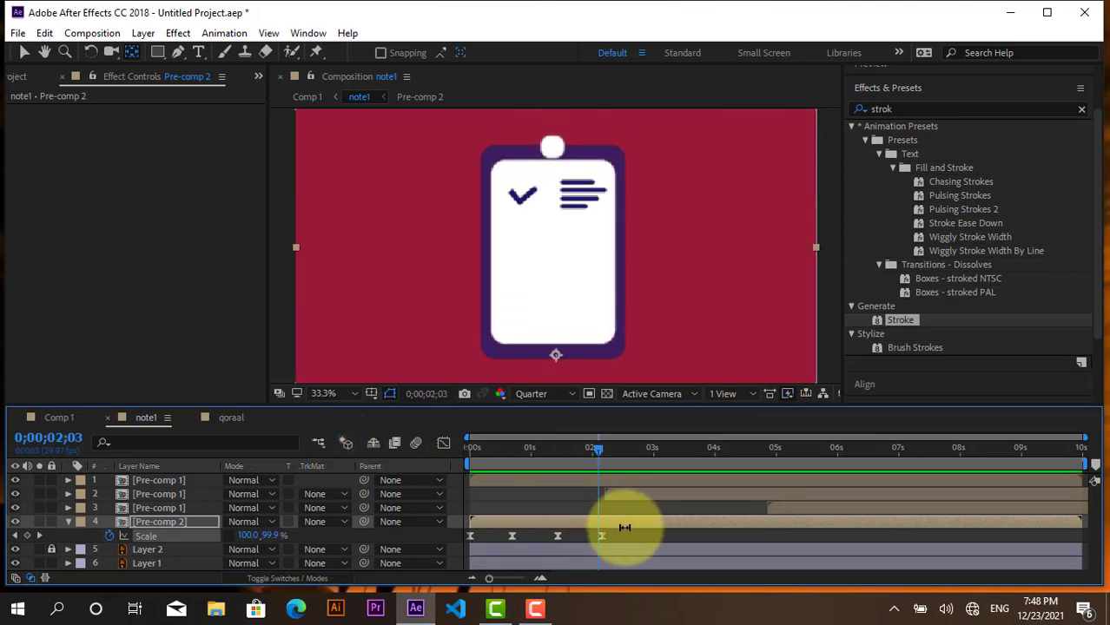
Drag the last Scale keyframes earlier to quicken the pop-in, preview, and select Pre-comp 1.
{"action": "left_click_drag", "start_coordinate": [625, 539], "coordinate": [467, 535]}
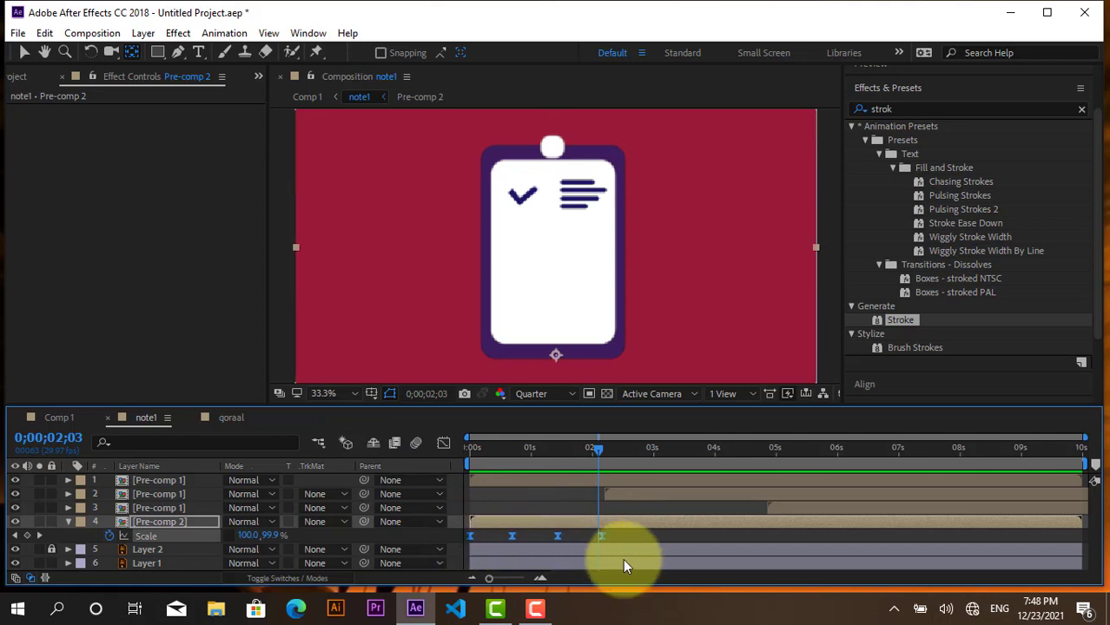
{"action": "left_click_drag", "start_coordinate": [605, 538], "coordinate": [576, 538]}
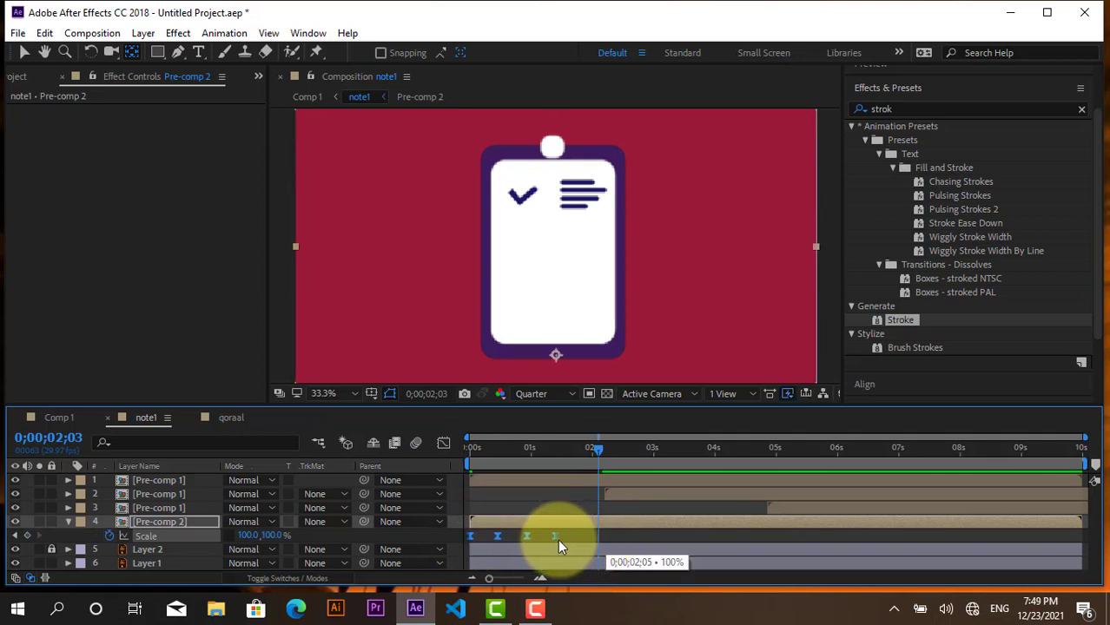
{"action": "left_click_drag", "start_coordinate": [576, 539], "coordinate": [552, 538]}
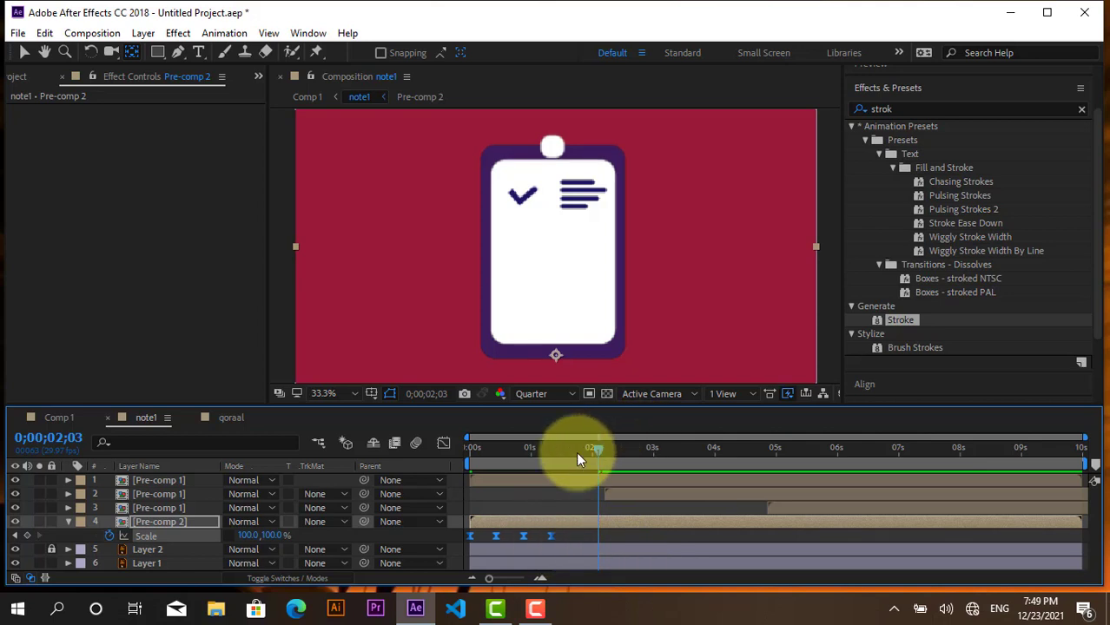
{"action": "key", "text": "Home"}
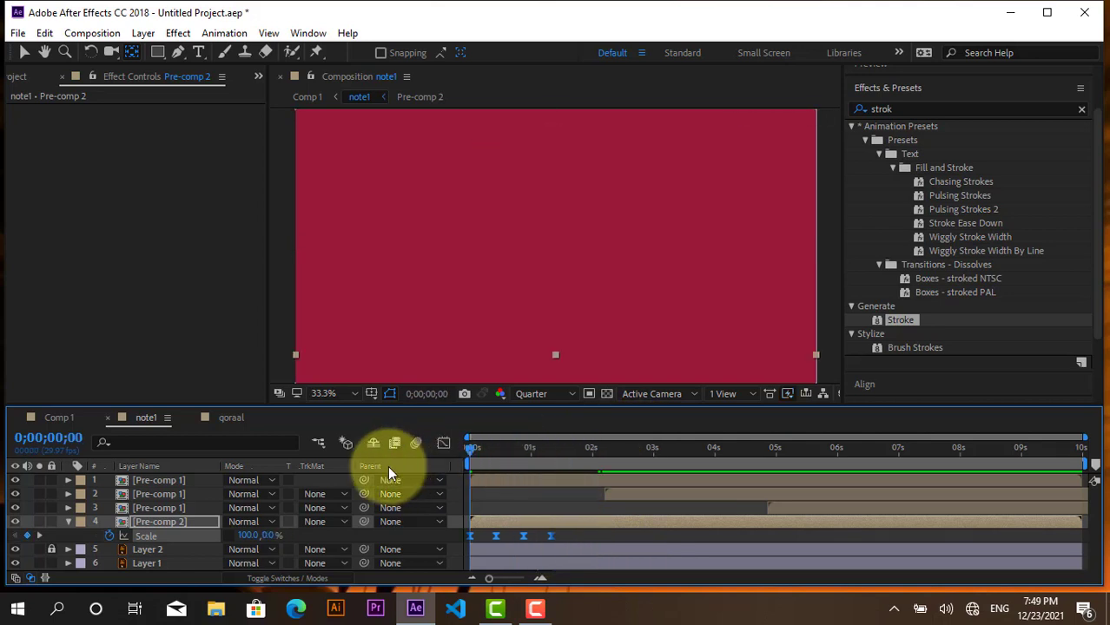
{"action": "key", "text": "space"}
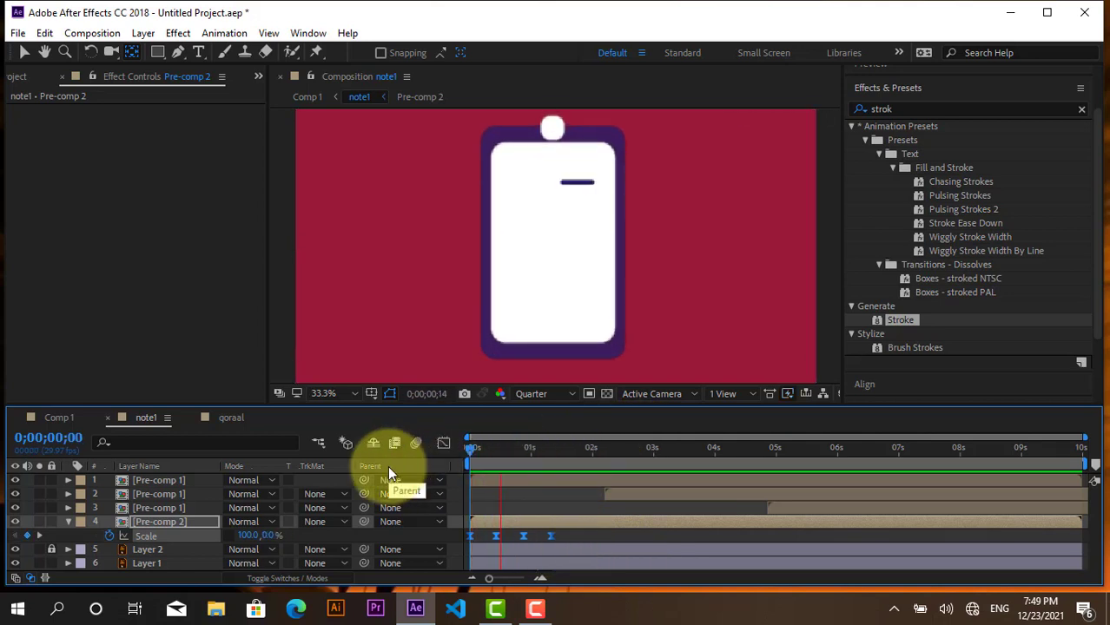
{"action": "left_click", "coordinate": [461, 454]}
{"action": "key", "text": "space"}
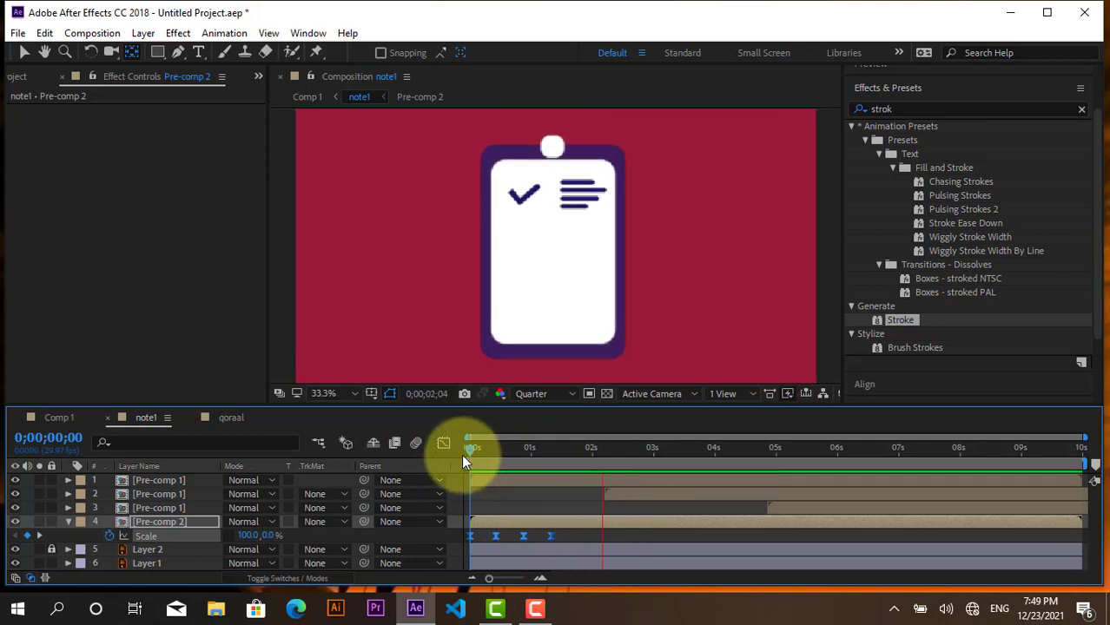
{"action": "left_click_drag", "start_coordinate": [468, 454], "coordinate": [493, 450]}
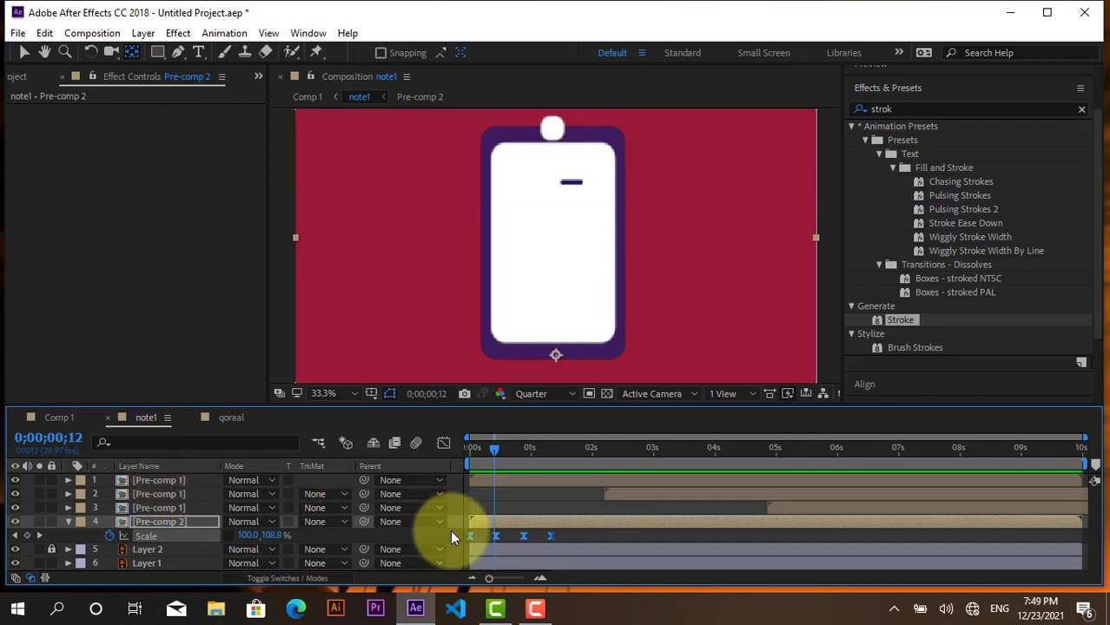
{"action": "left_click", "coordinate": [511, 494]}
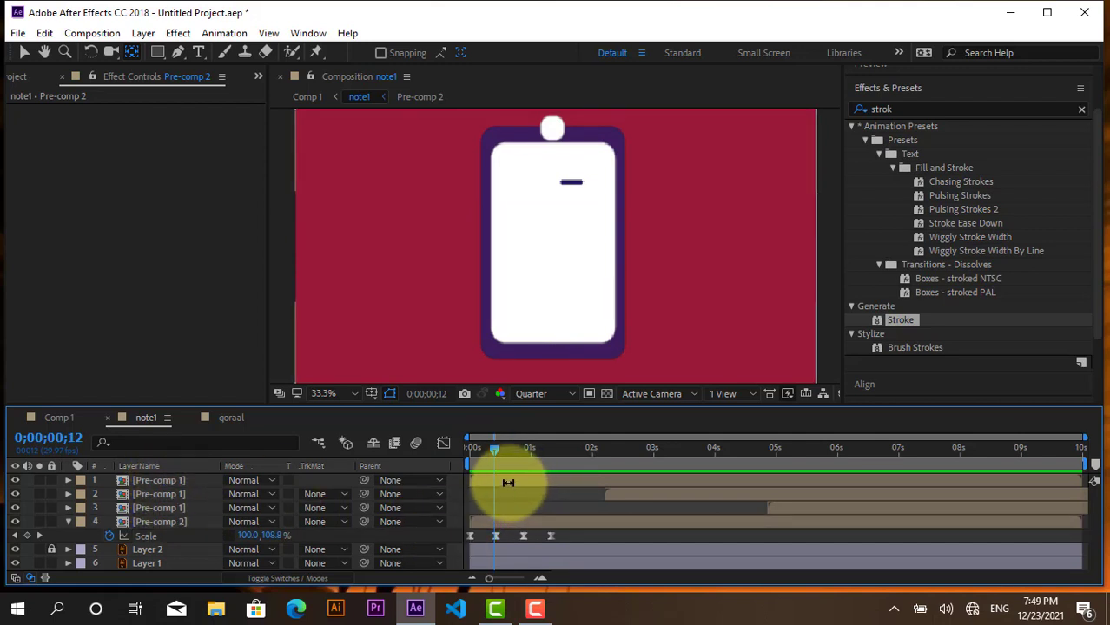
{"action": "left_click", "coordinate": [166, 483]}
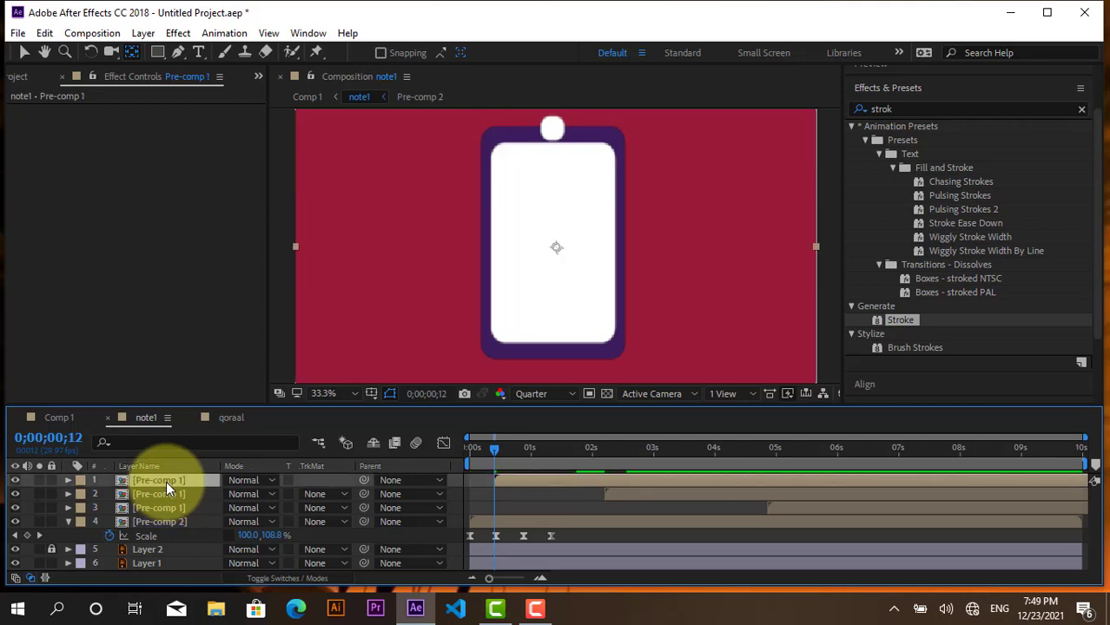
Rewind and preview note1 until the three check marks draw, then go to Comp 1.
{"action": "left_click_drag", "start_coordinate": [495, 455], "coordinate": [442, 451]}
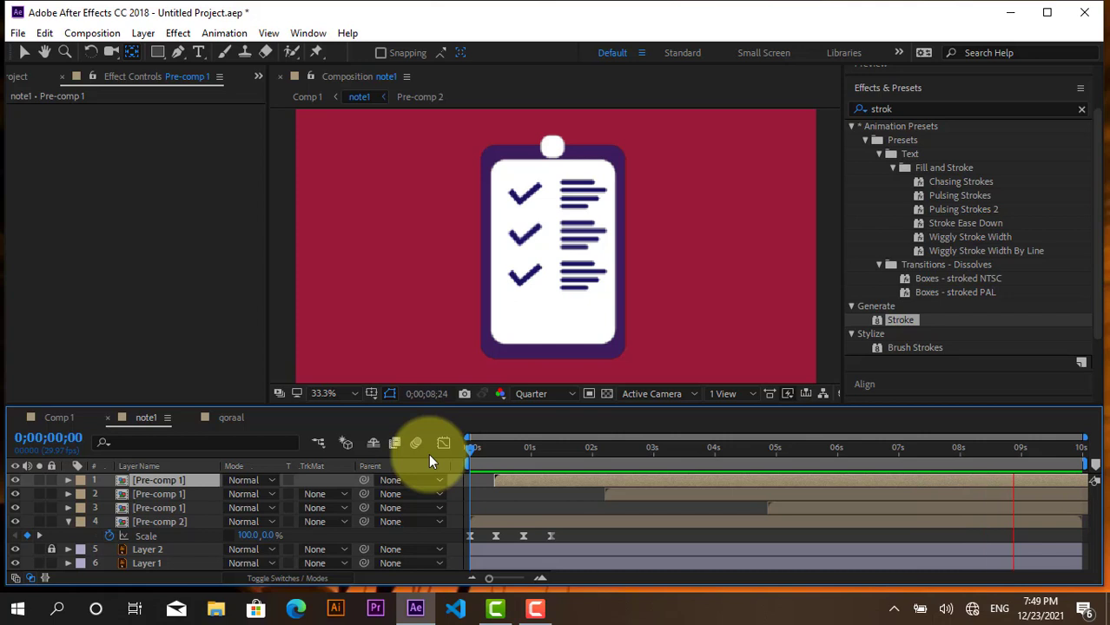
{"action": "key", "text": "space"}
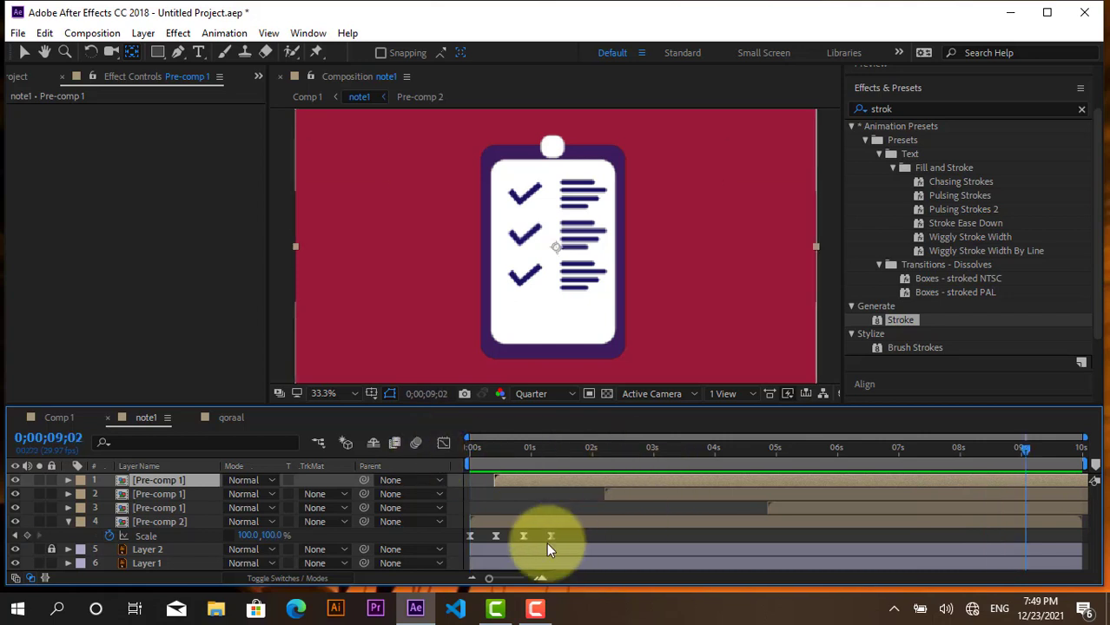
{"action": "left_click", "coordinate": [536, 610]}
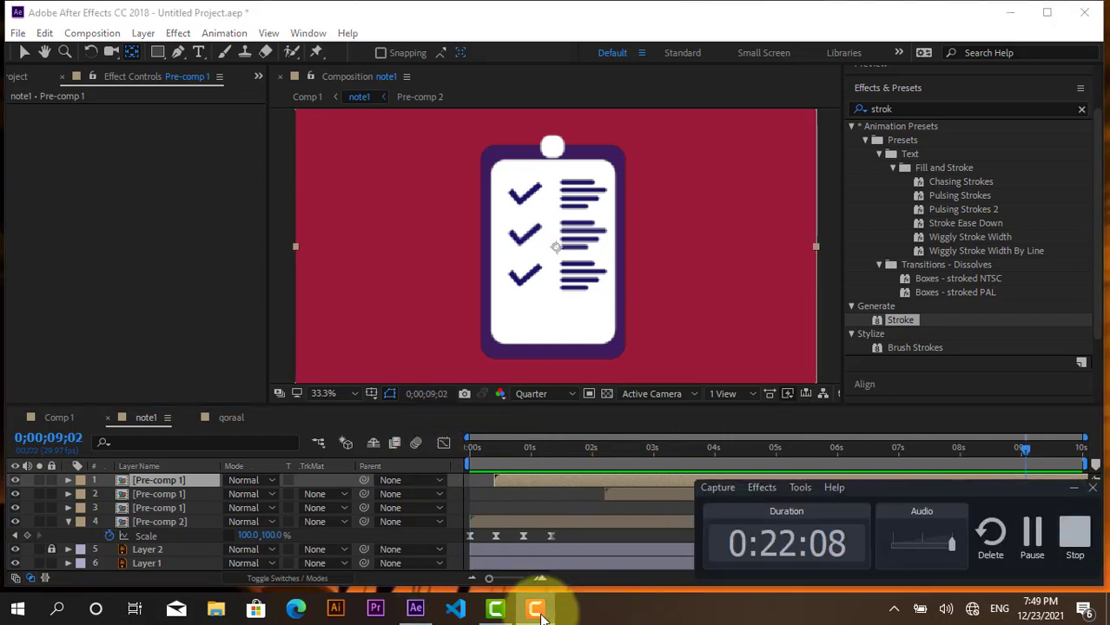
{"action": "left_click", "coordinate": [538, 611]}
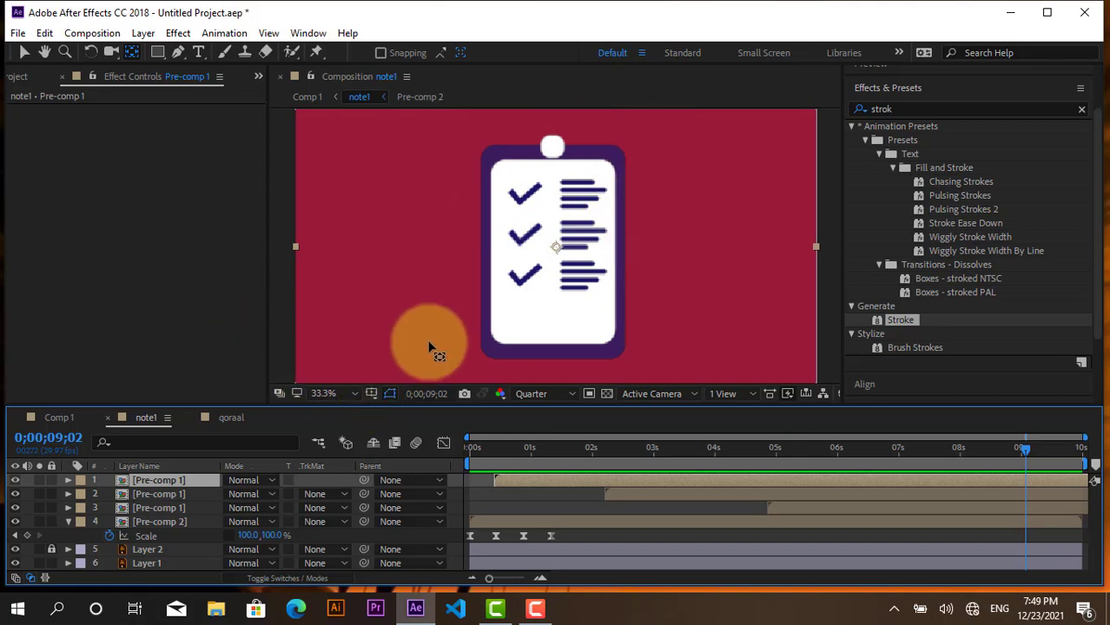
{"action": "left_click", "coordinate": [484, 451]}
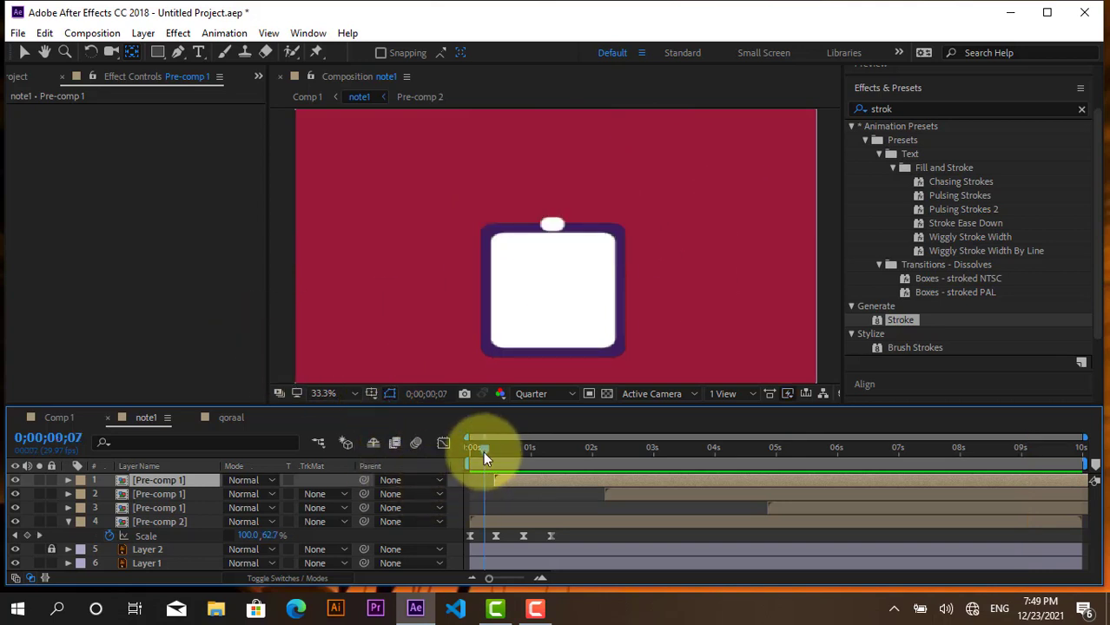
{"action": "left_click_drag", "start_coordinate": [483, 451], "coordinate": [333, 454]}
{"action": "key", "text": "space"}
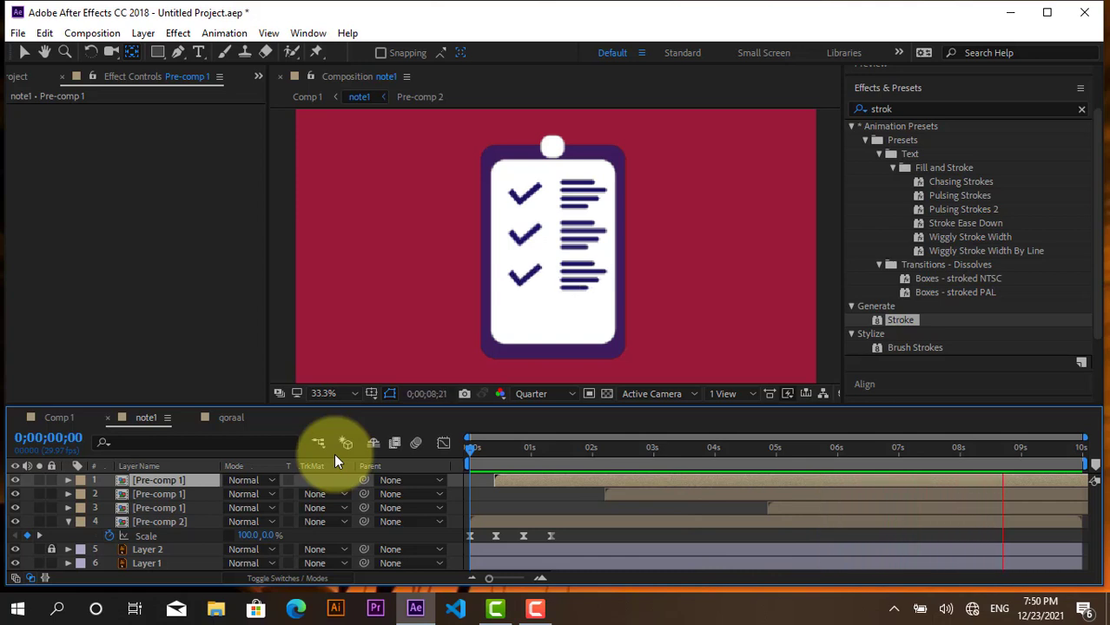
{"action": "key", "text": "space"}
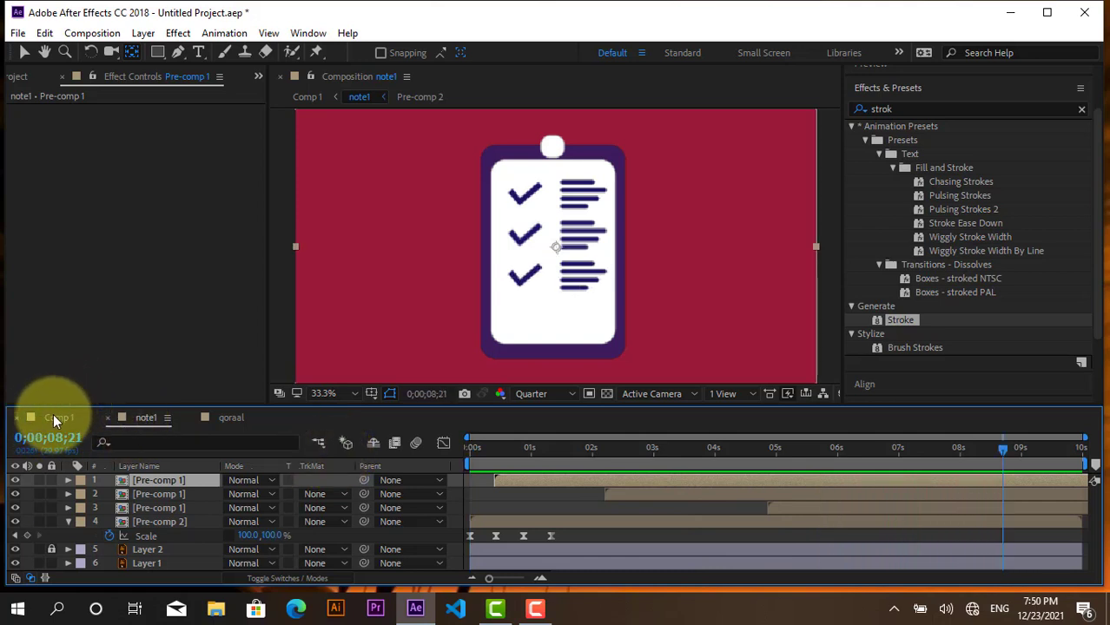
{"action": "left_click", "coordinate": [54, 417]}
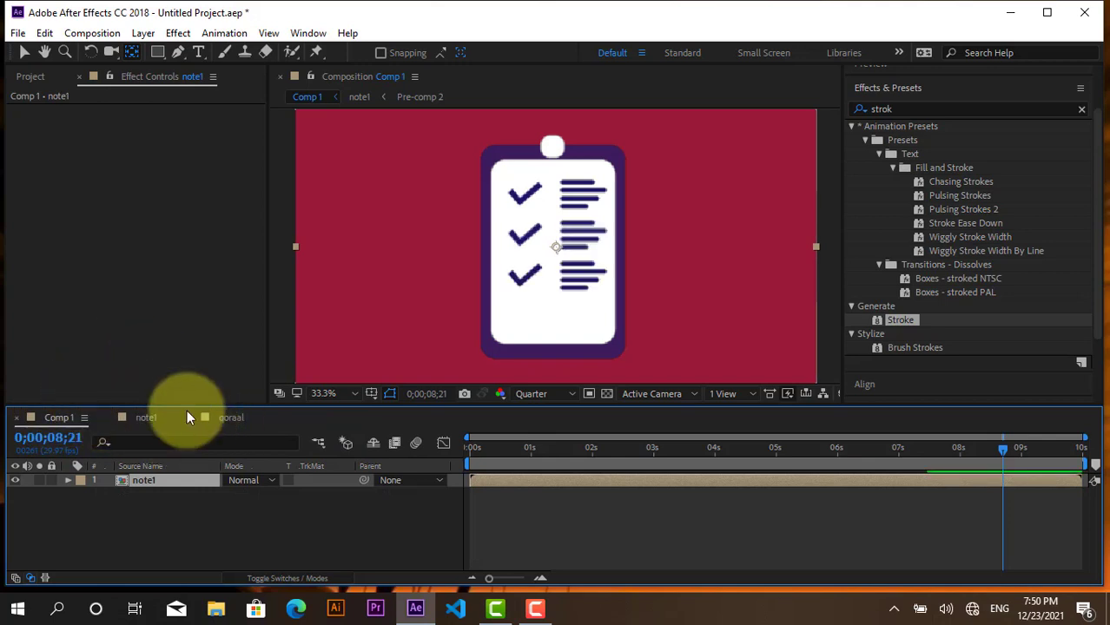
From the Project panel, create Comp 2 at HDTV 1080 29.97 fps, 10 seconds long.
{"action": "left_click", "coordinate": [142, 421]}
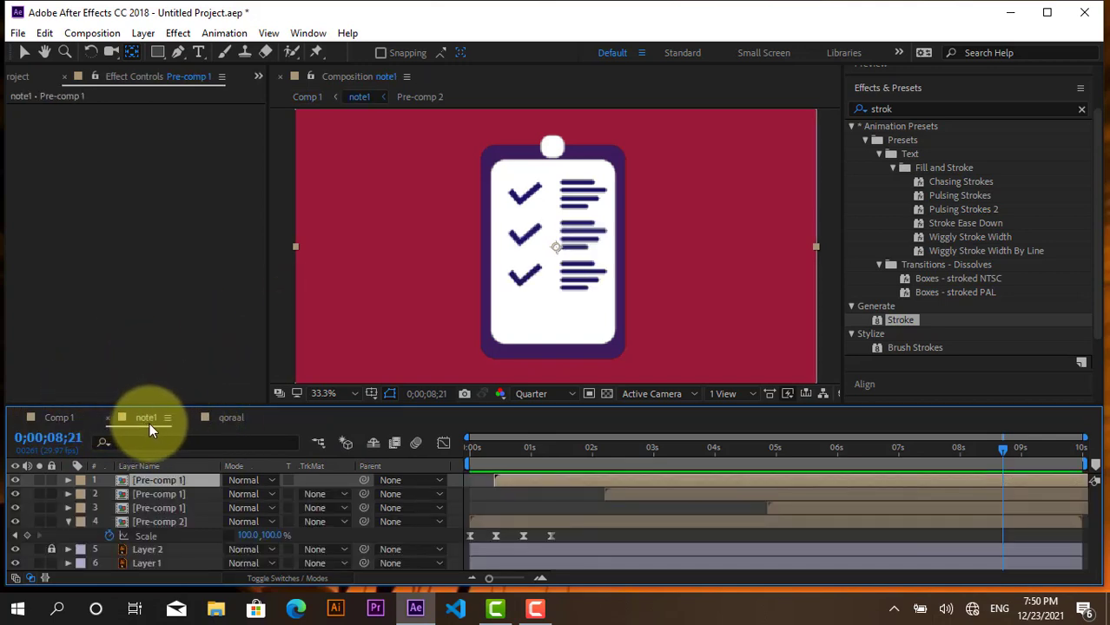
{"action": "left_click", "coordinate": [70, 521]}
{"action": "left_click", "coordinate": [60, 417]}
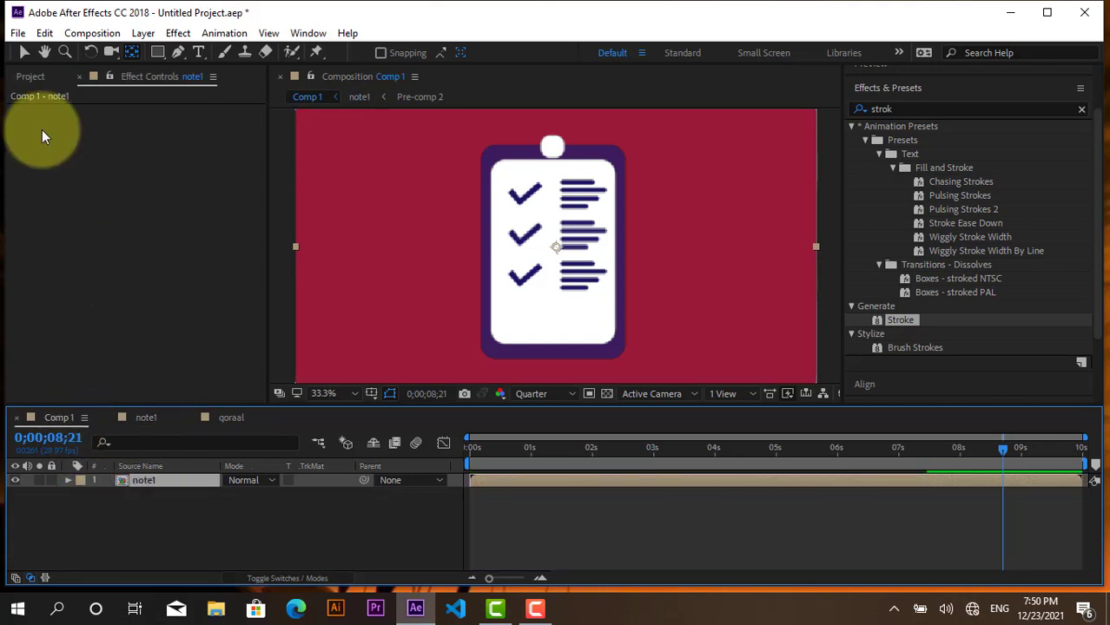
{"action": "left_click", "coordinate": [33, 77]}
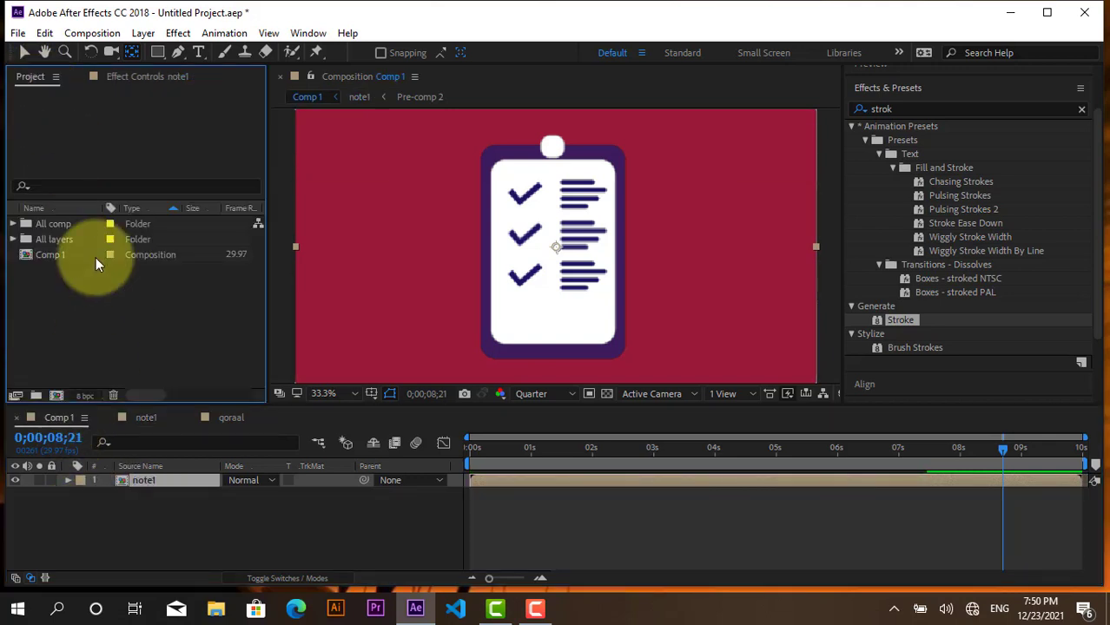
{"action": "left_click", "coordinate": [56, 395]}
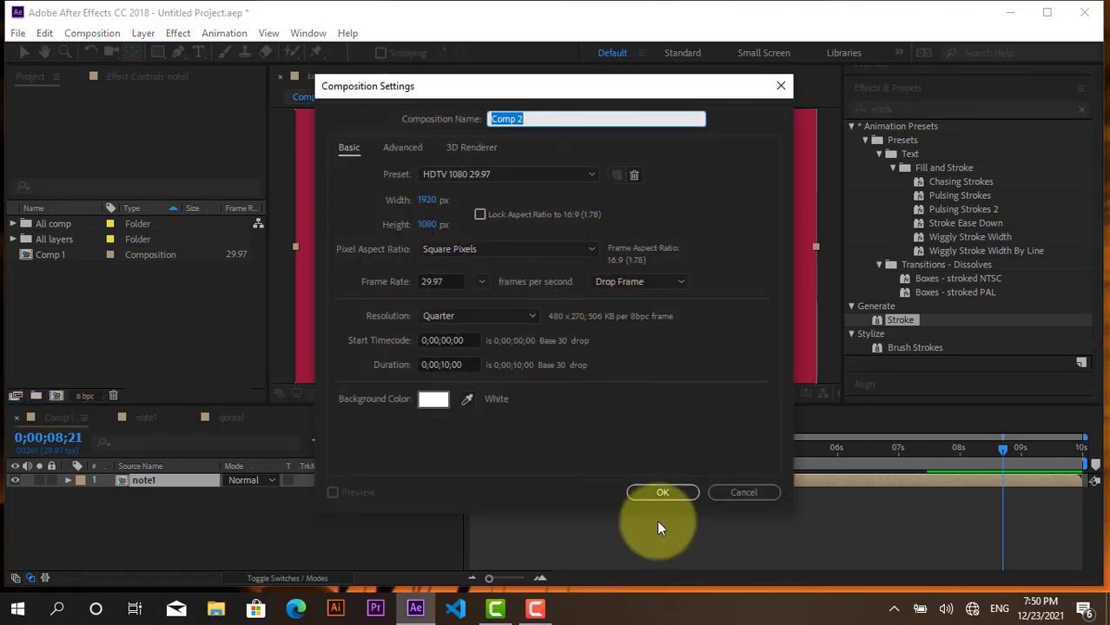
{"action": "left_click", "coordinate": [653, 491]}
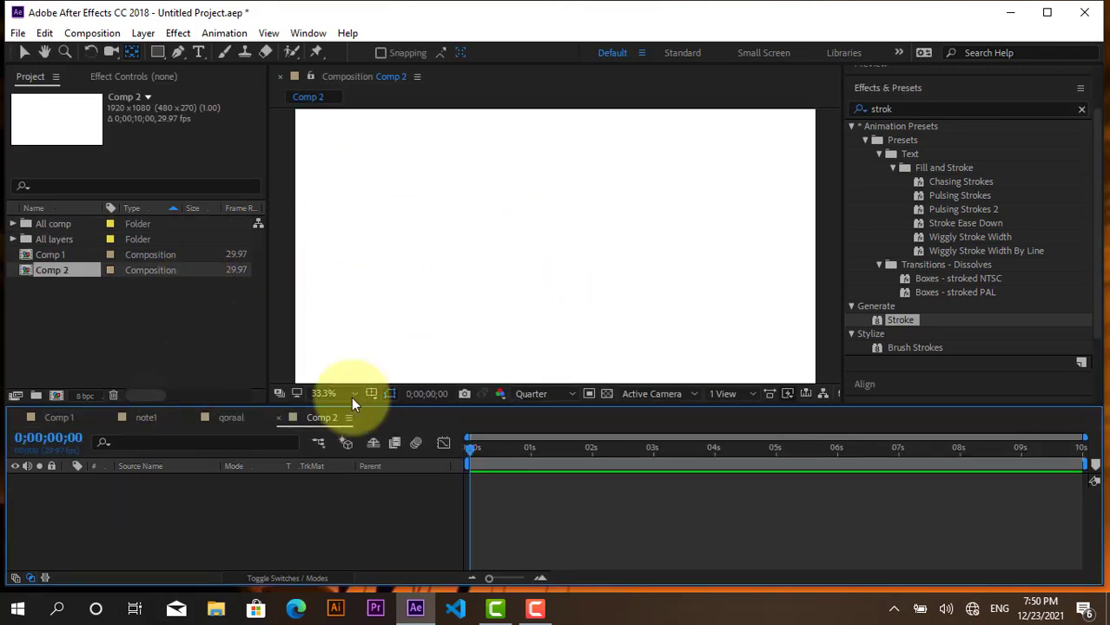
{"action": "left_click", "coordinate": [184, 356]}
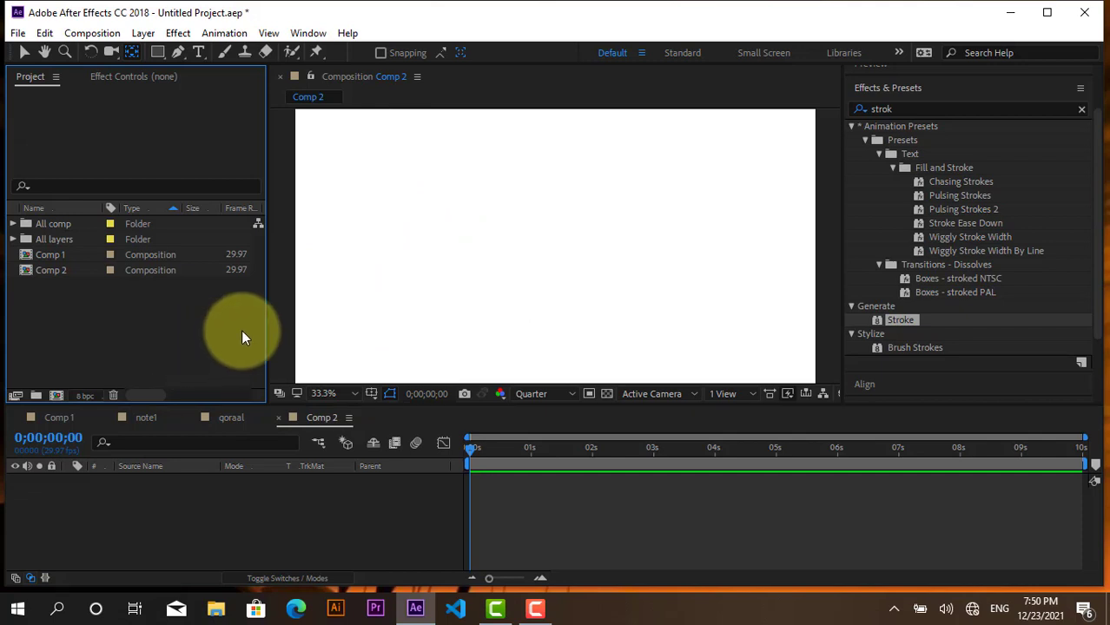
Draw a large circle with the Ellipse Tool in Comp 2 and nudge it slightly upward.
{"action": "left_click", "coordinate": [160, 52]}
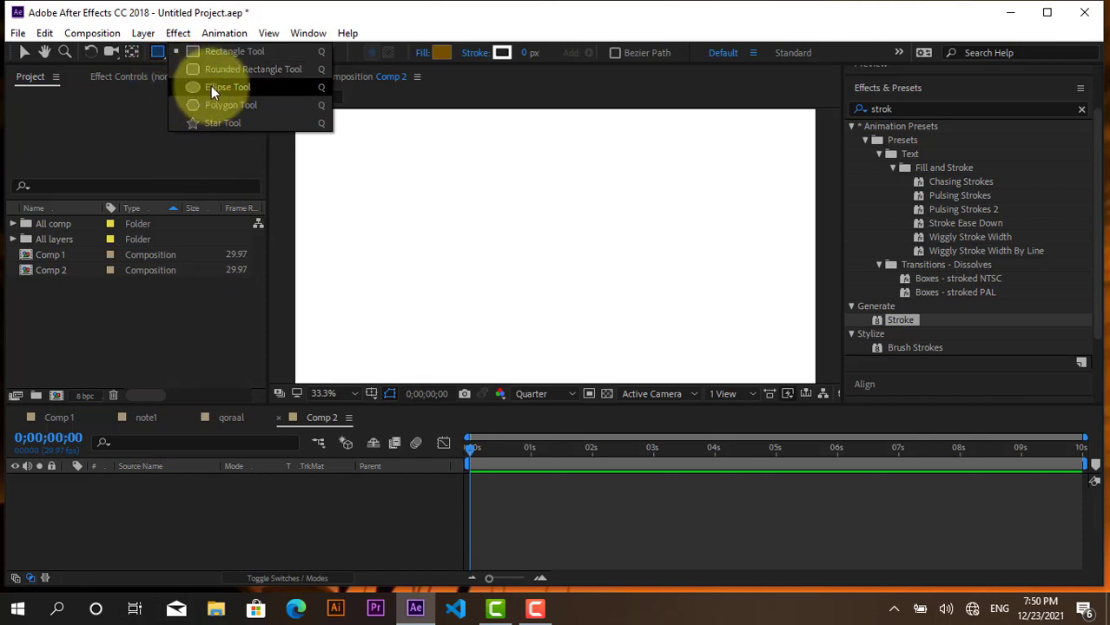
{"action": "left_click", "coordinate": [211, 87]}
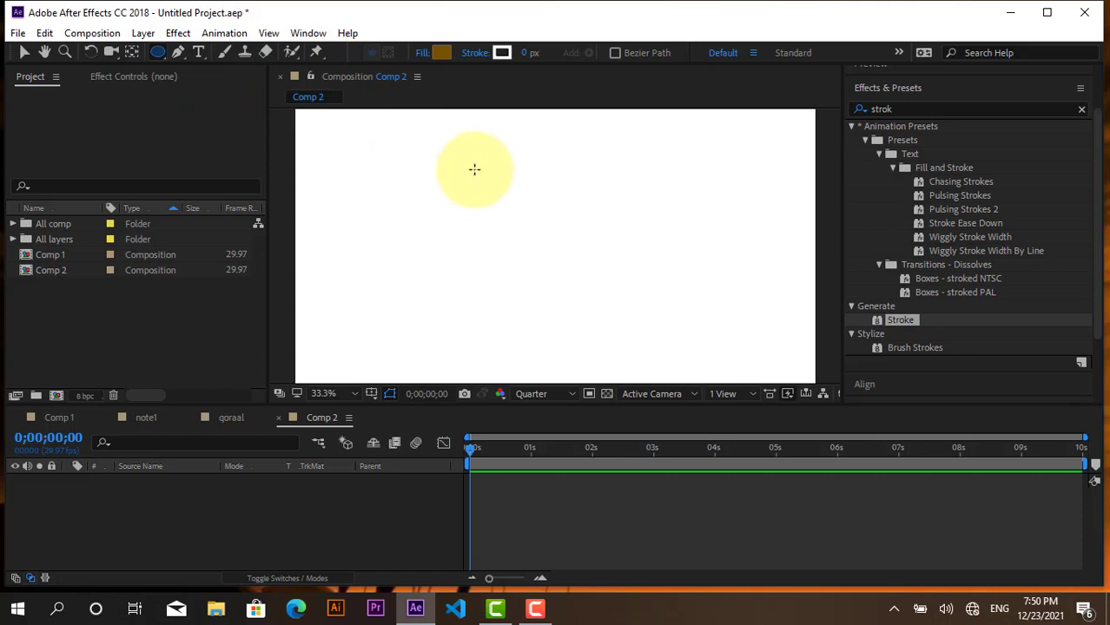
{"action": "left_click_drag", "start_coordinate": [474, 169], "coordinate": [647, 348]}
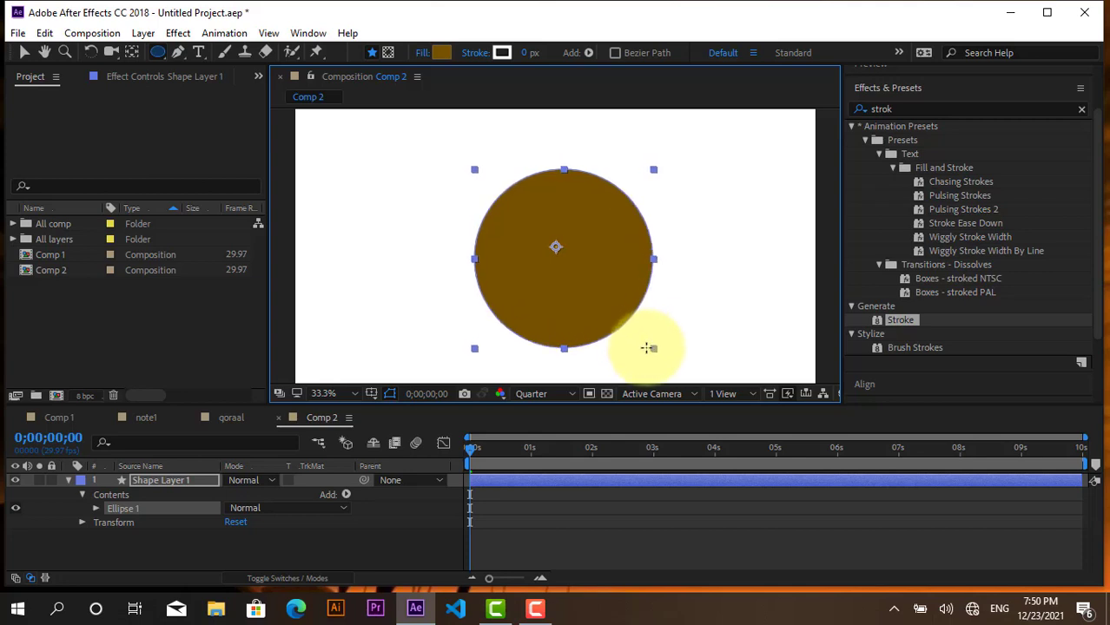
{"action": "left_click_drag", "start_coordinate": [649, 349], "coordinate": [648, 350]}
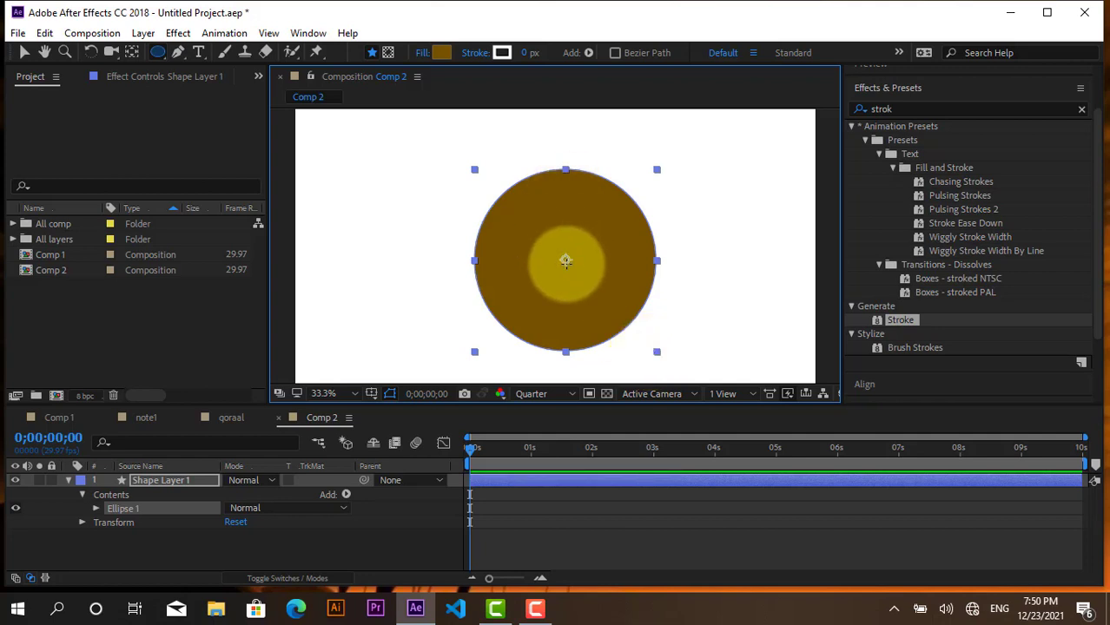
{"action": "left_click", "coordinate": [24, 53]}
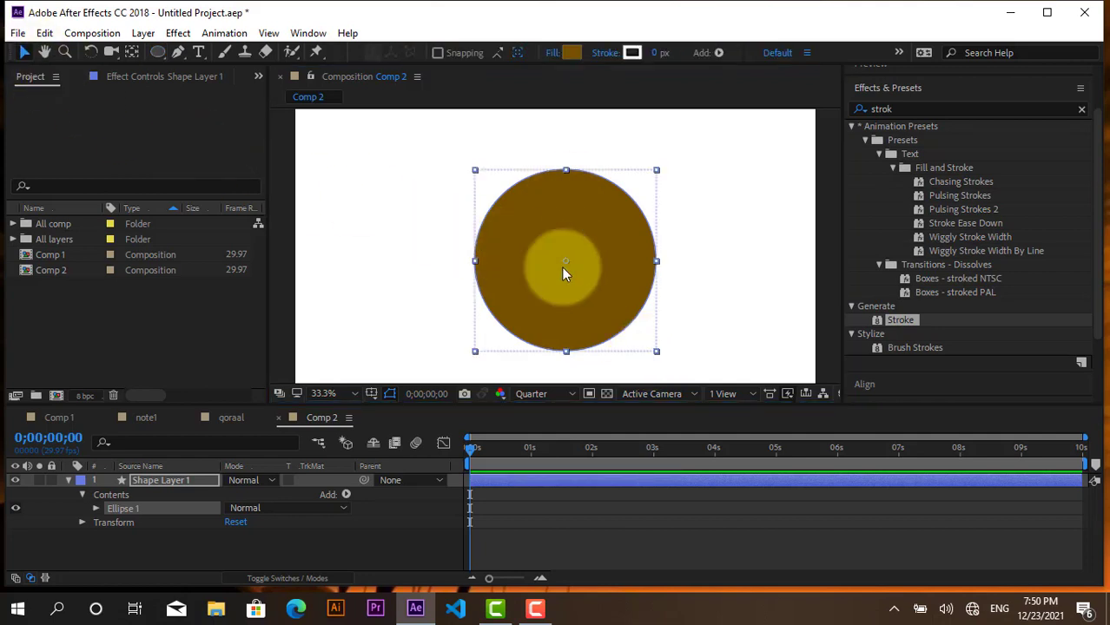
{"action": "left_click_drag", "start_coordinate": [569, 275], "coordinate": [566, 255]}
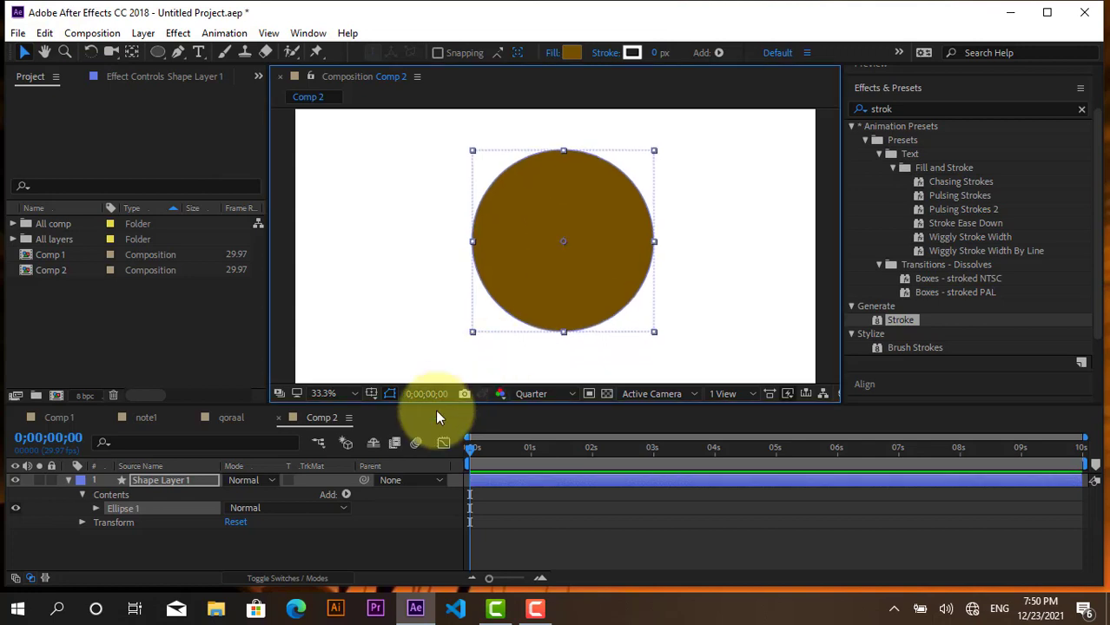
{"action": "left_click", "coordinate": [296, 539]}
{"action": "left_click", "coordinate": [70, 482]}
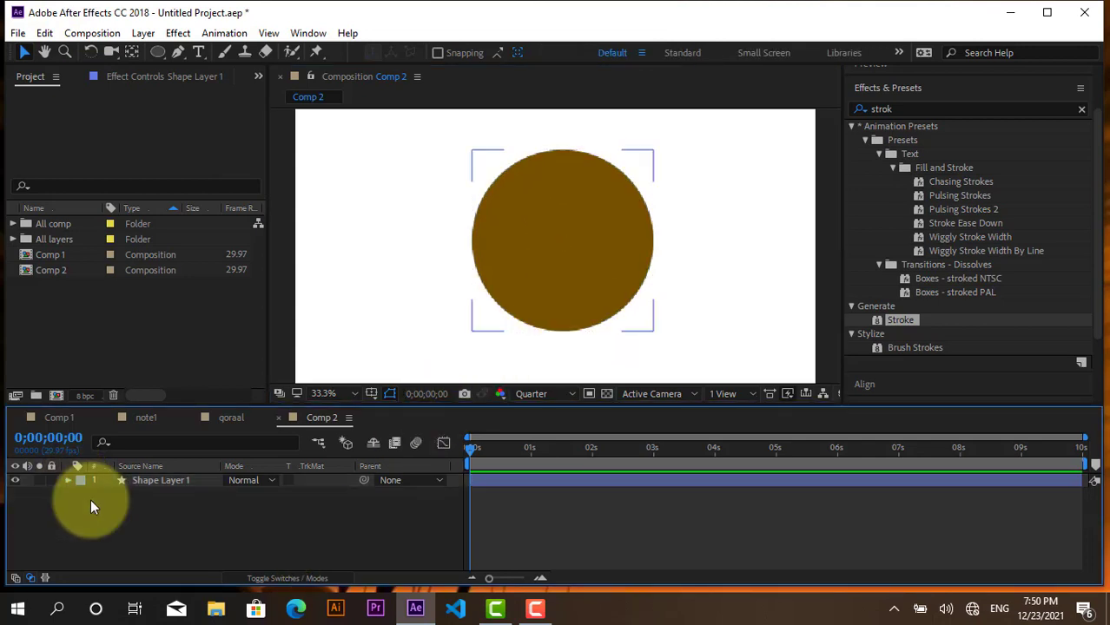
{"action": "left_click", "coordinate": [512, 287]}
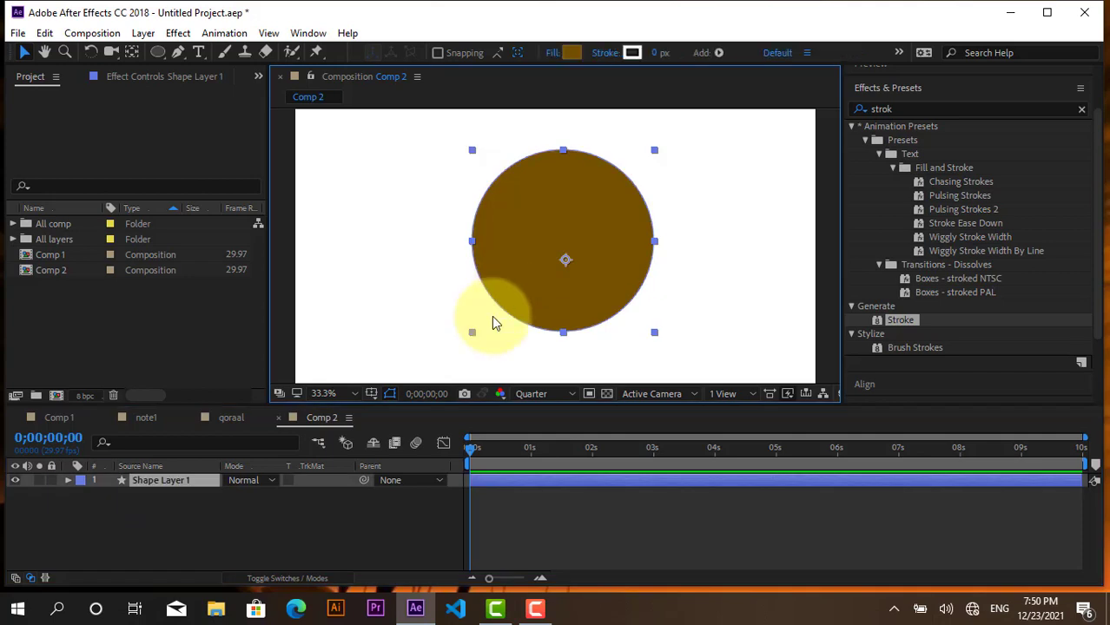
{"action": "left_click", "coordinate": [293, 531]}
Set Shape Layer 1's circle fill colour to dark blue #004677.
{"action": "left_click", "coordinate": [581, 259]}
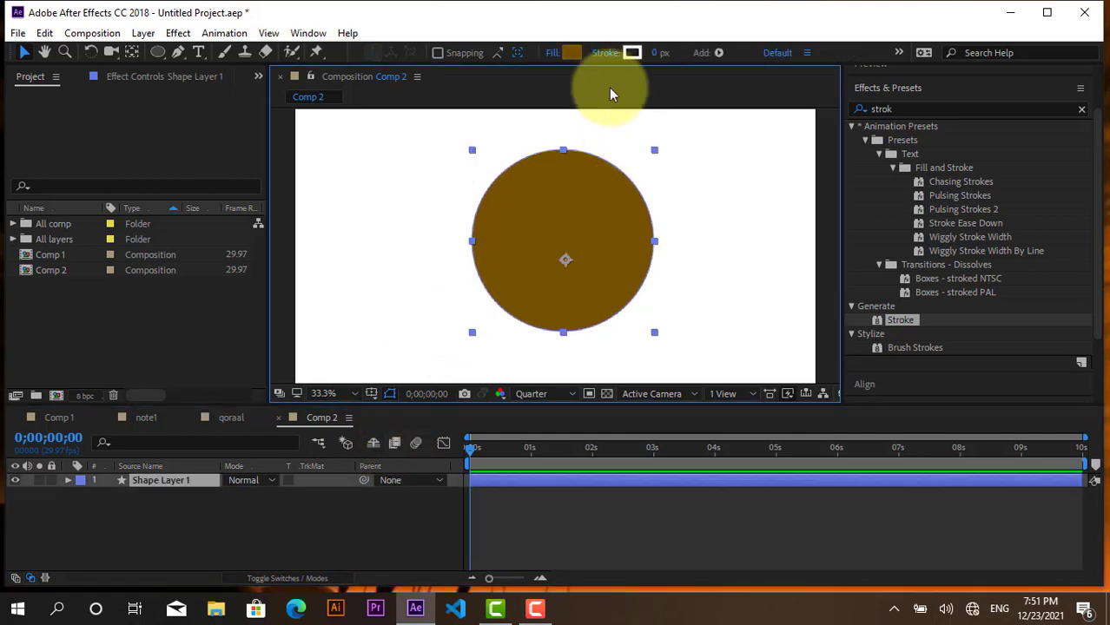
{"action": "left_click", "coordinate": [573, 53]}
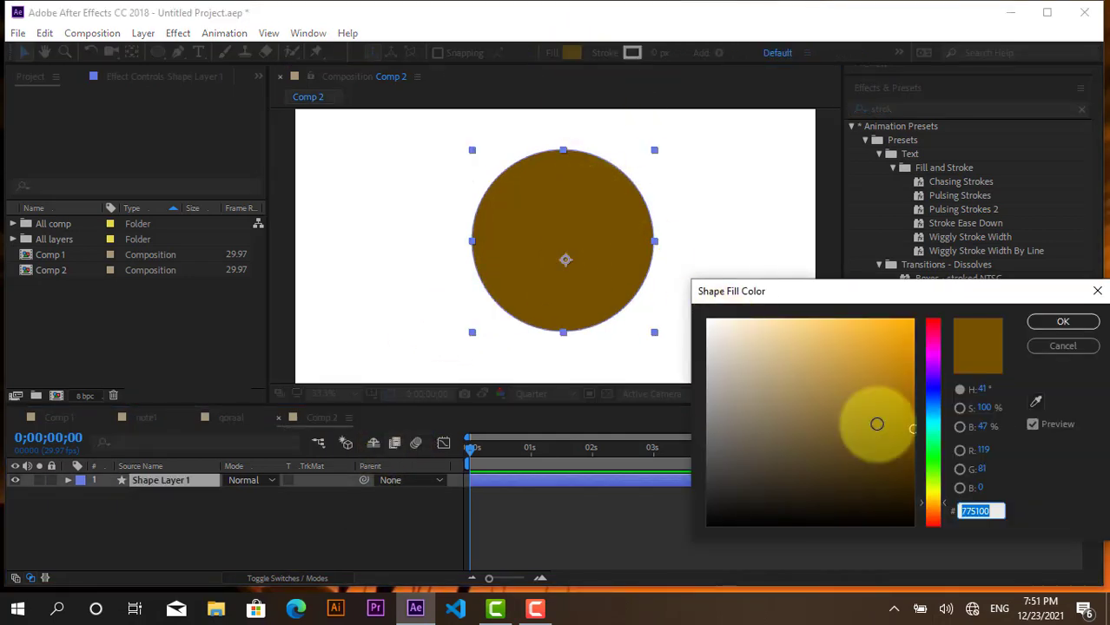
{"action": "left_click", "coordinate": [932, 405]}
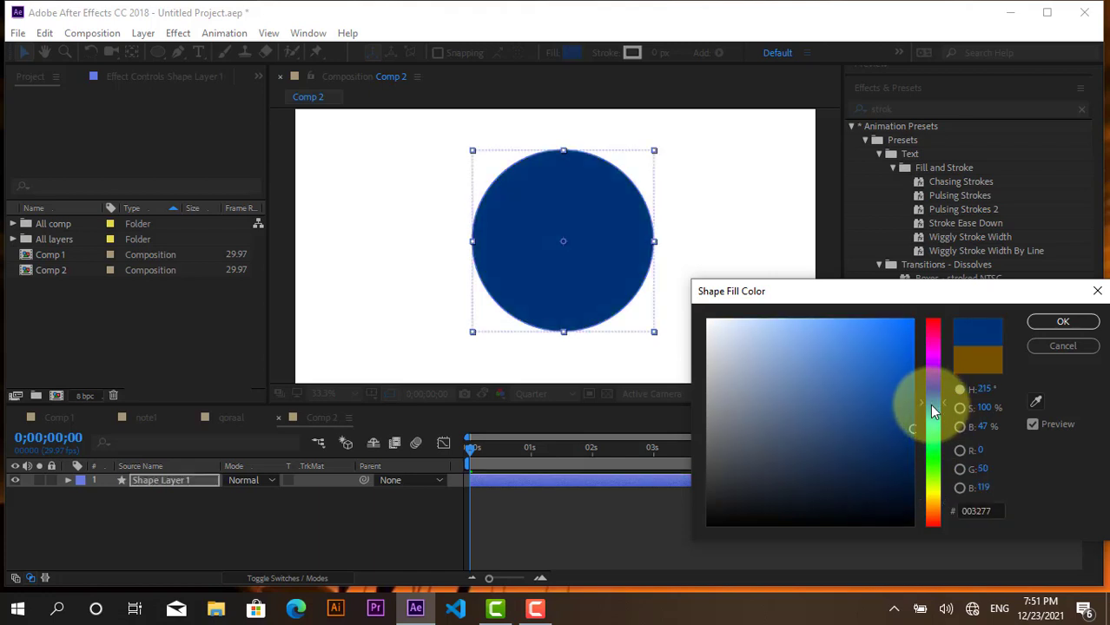
{"action": "left_click_drag", "start_coordinate": [933, 412], "coordinate": [933, 415]}
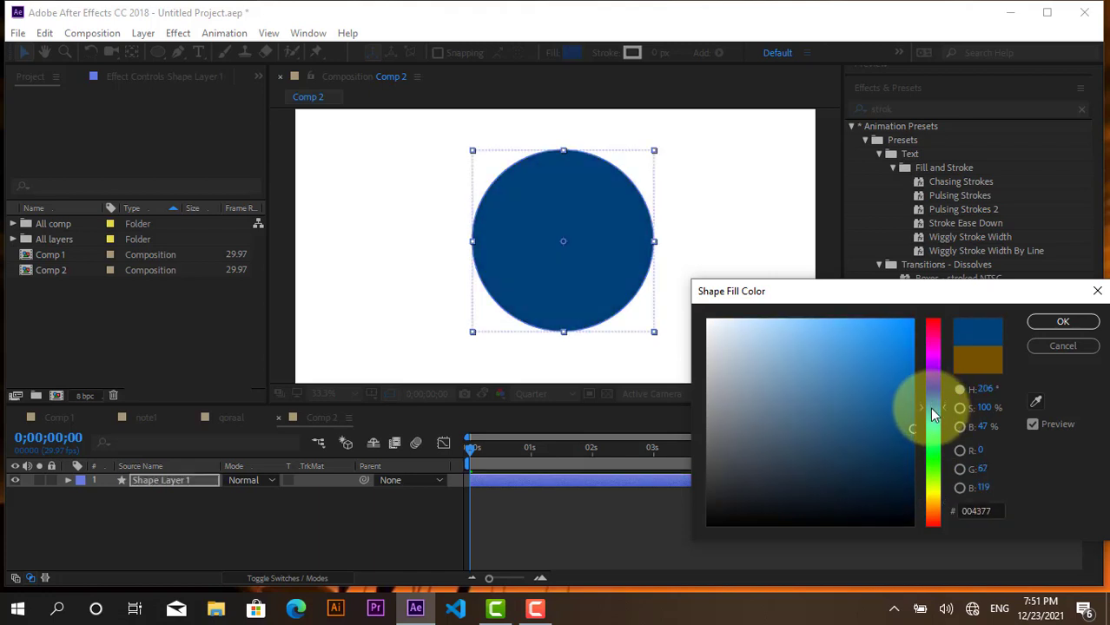
{"action": "left_click", "coordinate": [1063, 321]}
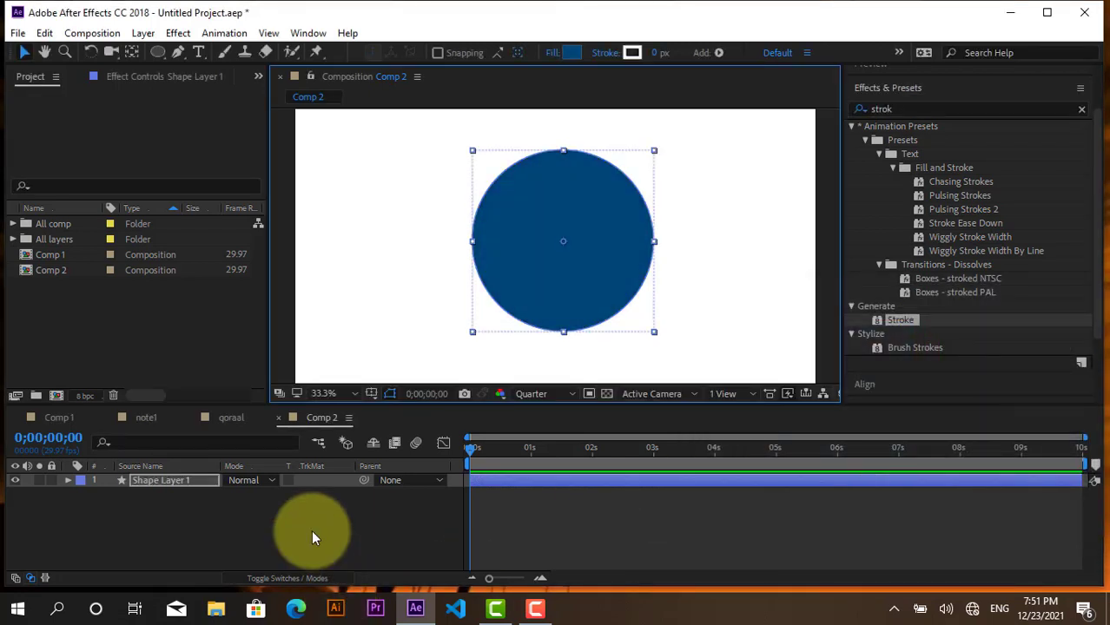
{"action": "left_click", "coordinate": [311, 530]}
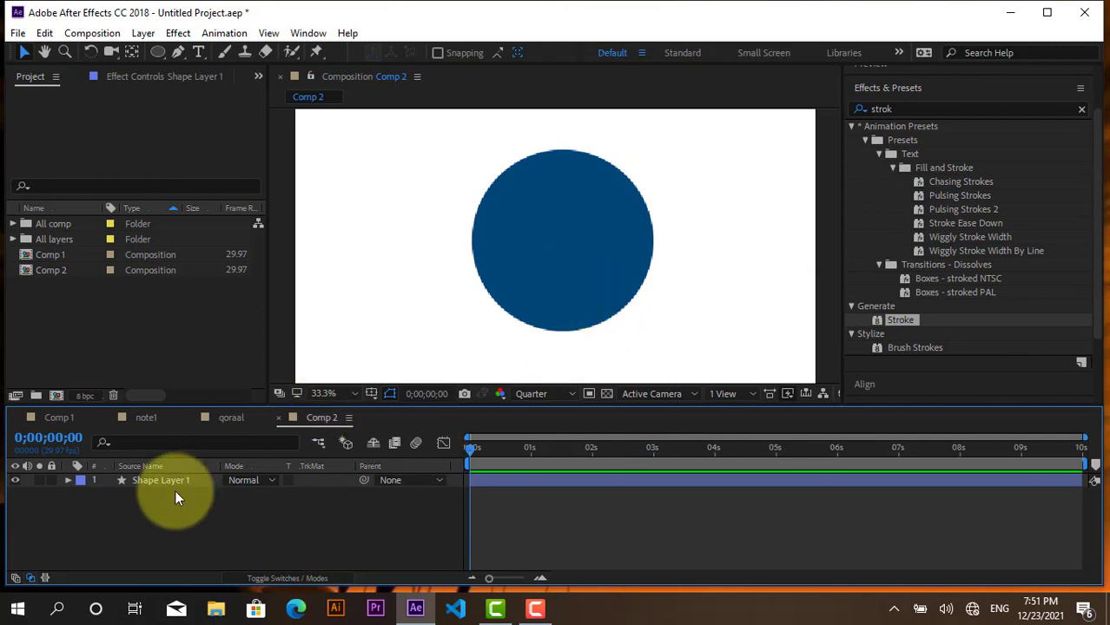
Show Shape Layer 1's Position and set a Position keyframe just past one second.
{"action": "left_click", "coordinate": [509, 484]}
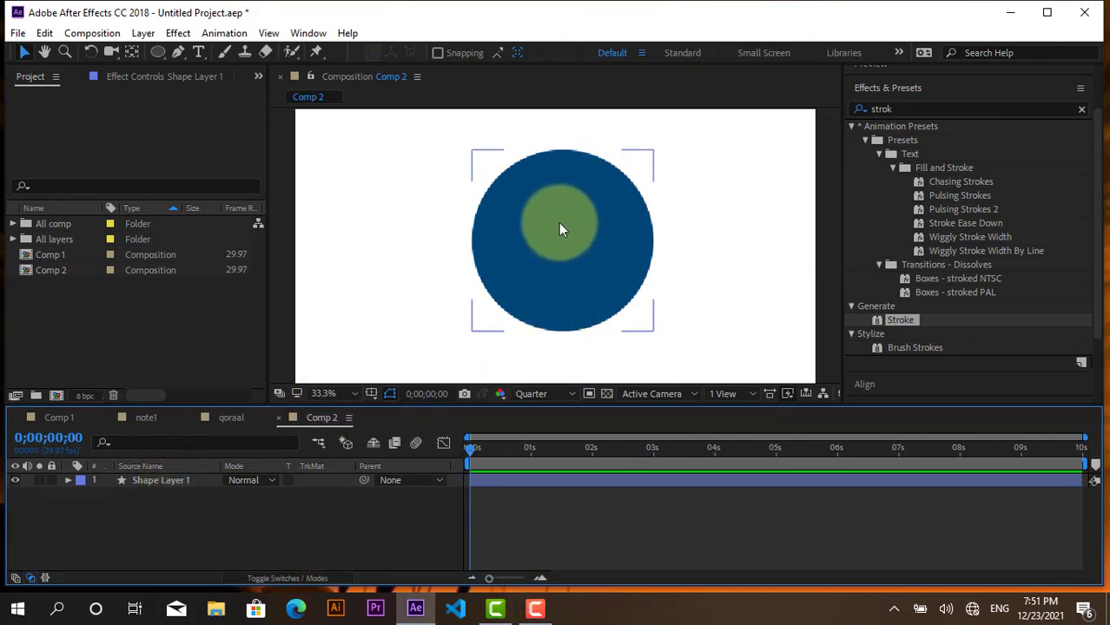
{"action": "left_click", "coordinate": [570, 117]}
{"action": "left_click", "coordinate": [147, 478]}
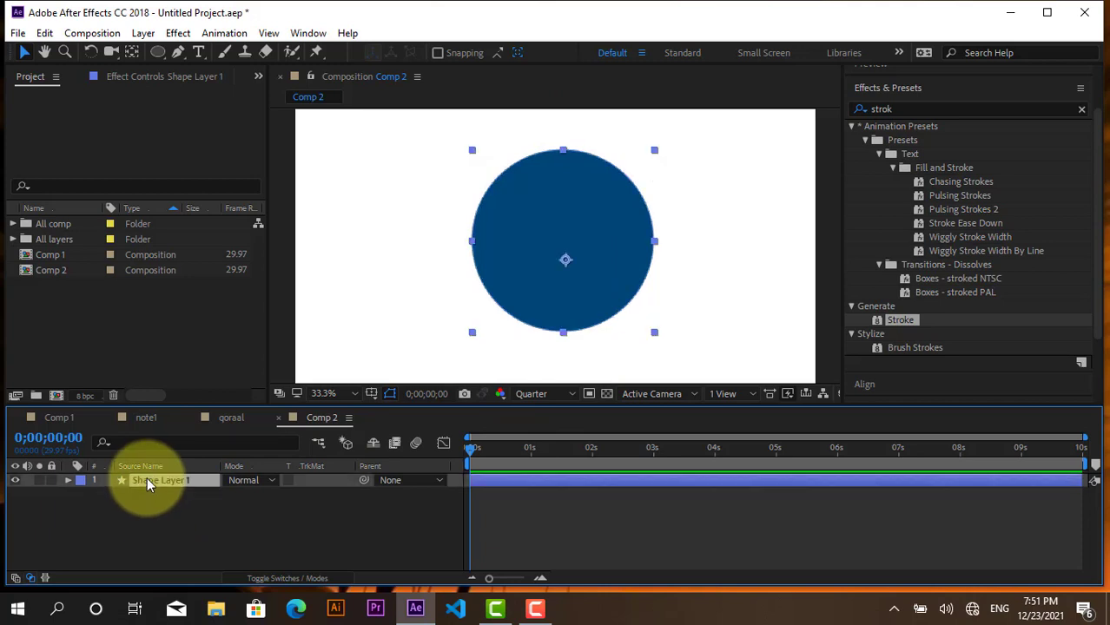
{"action": "key", "text": "p"}
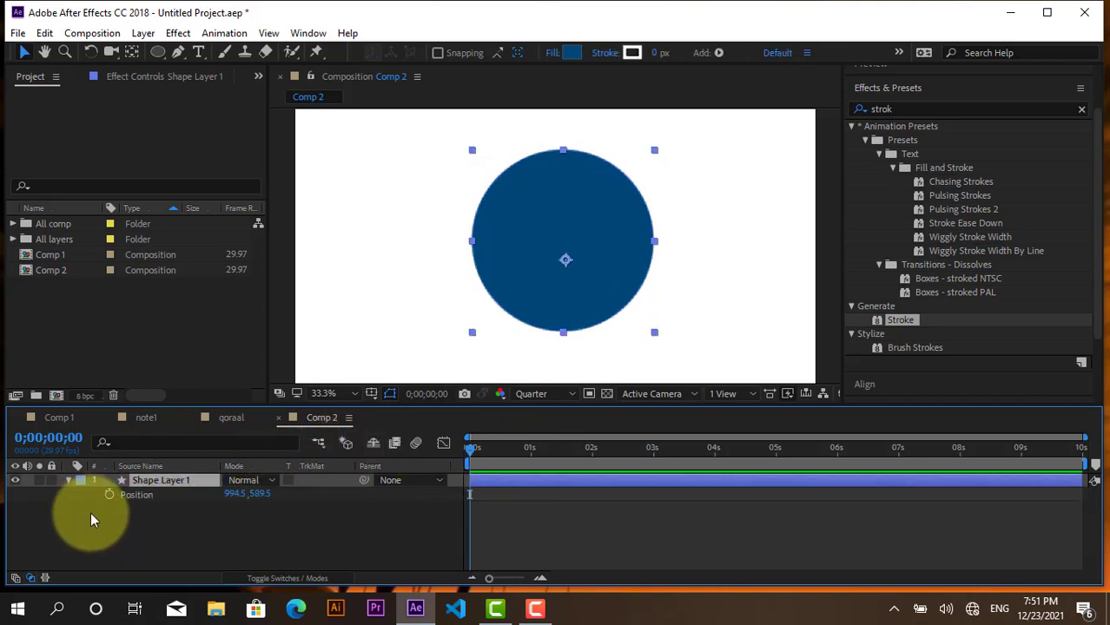
{"action": "left_click", "coordinate": [109, 494]}
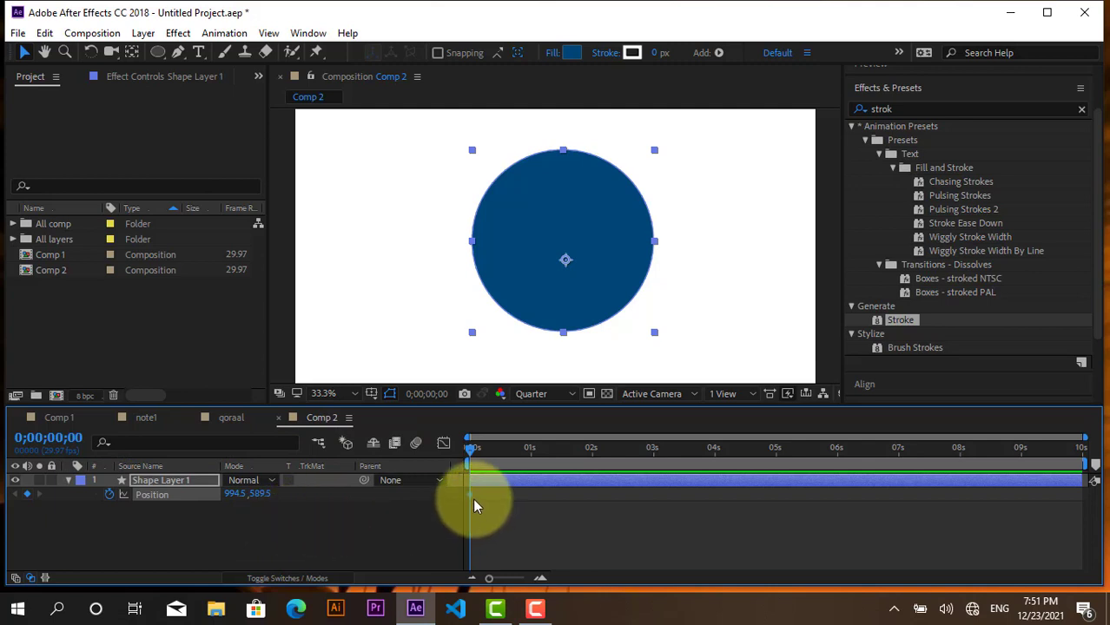
{"action": "left_click_drag", "start_coordinate": [471, 495], "coordinate": [535, 498]}
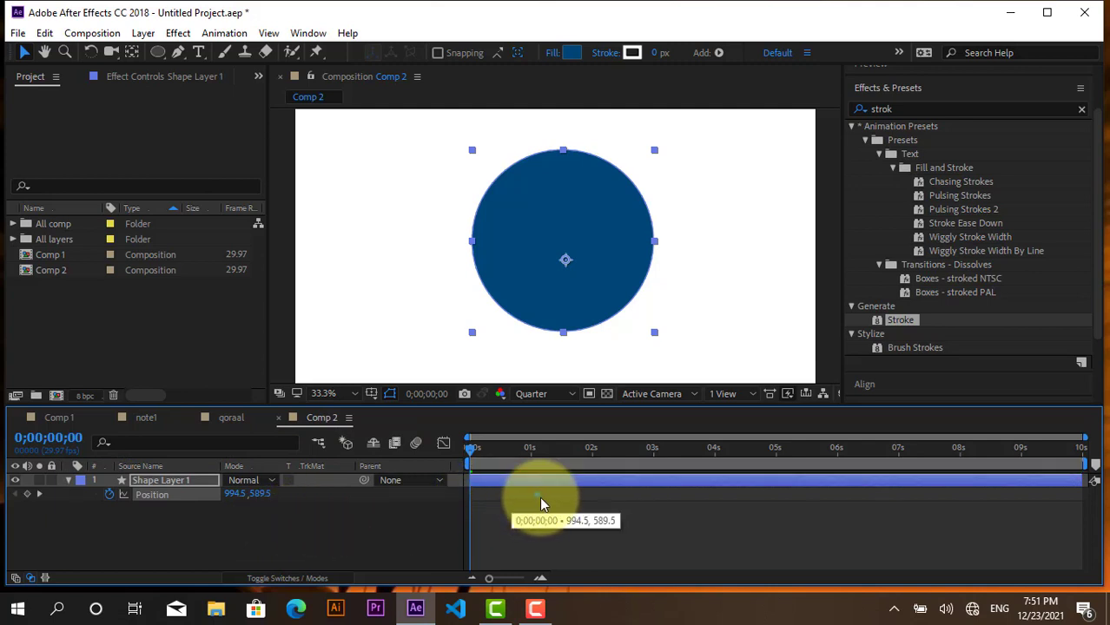
{"action": "left_click_drag", "start_coordinate": [534, 497], "coordinate": [540, 497]}
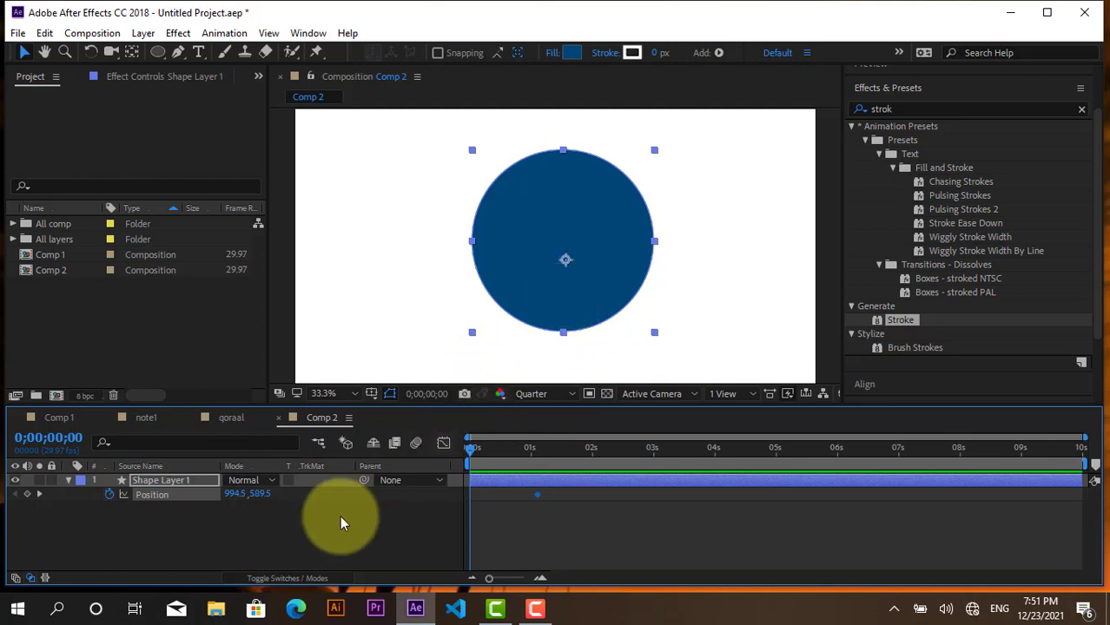
Add further Position keyframes at 0s and at 0;00;00;12.
{"action": "left_click", "coordinate": [27, 494]}
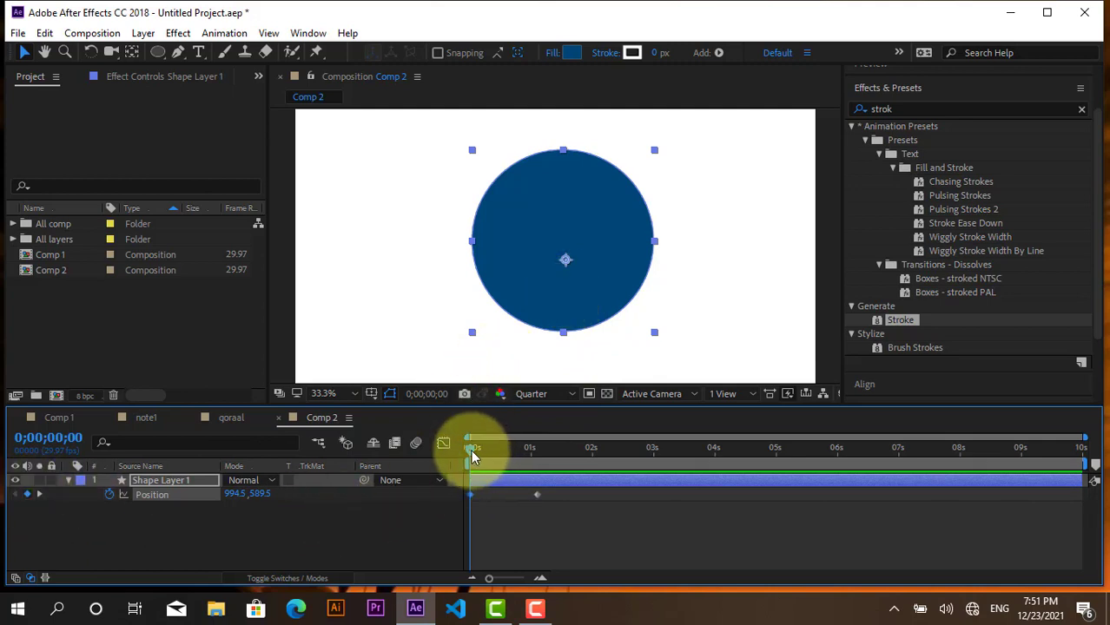
{"action": "left_click_drag", "start_coordinate": [471, 448], "coordinate": [495, 458]}
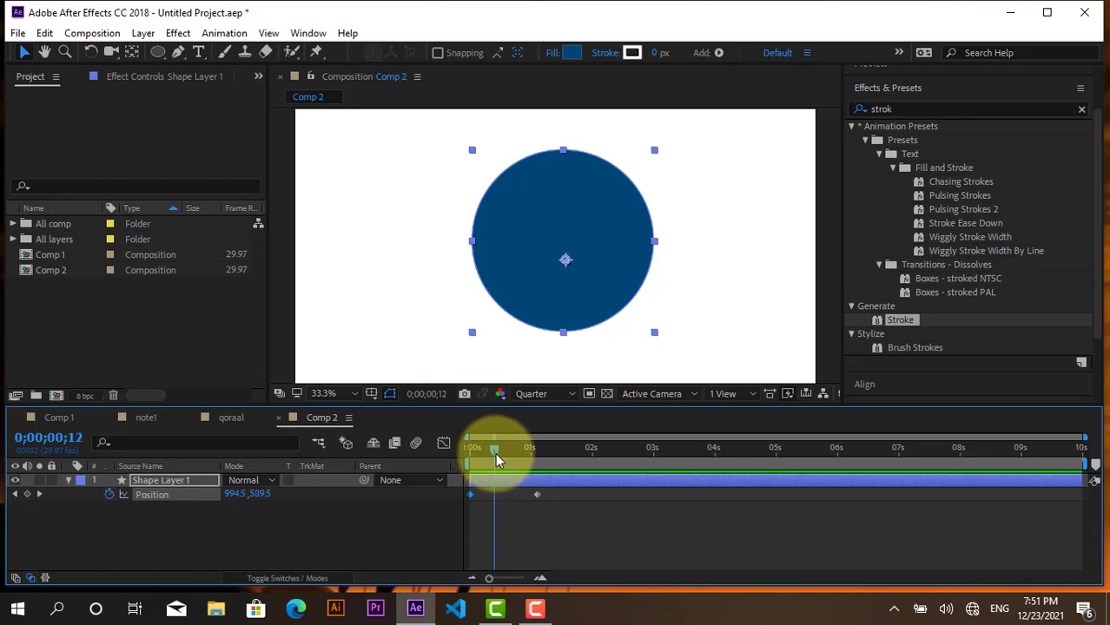
{"action": "left_click", "coordinate": [27, 494]}
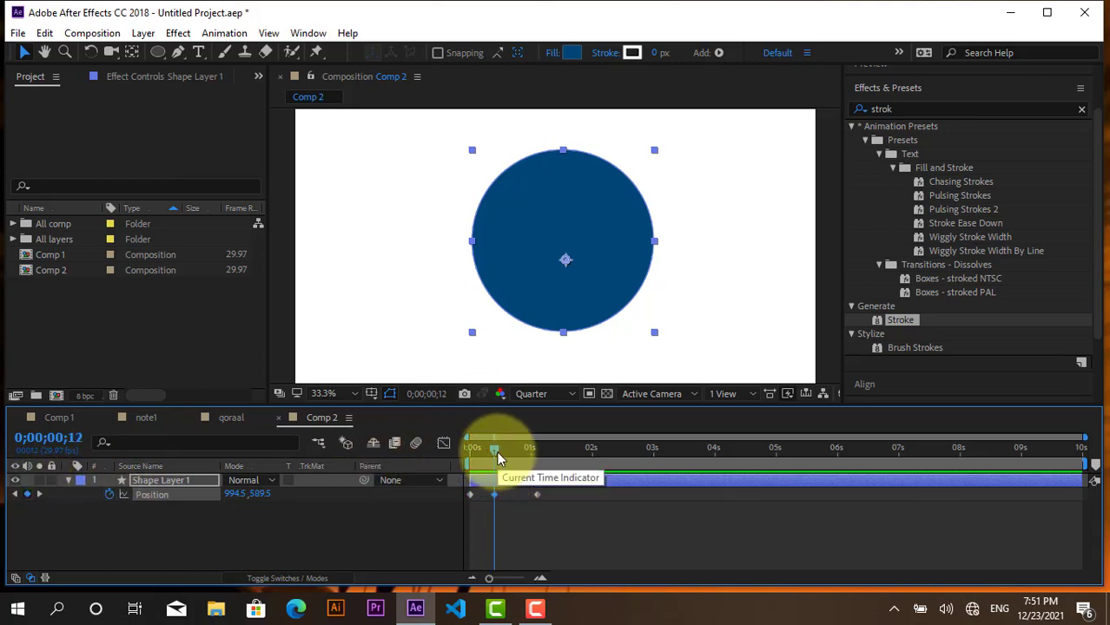
{"action": "mouse_move", "coordinate": [498, 463]}
{"action": "left_mouse_down"}
{"action": "mouse_move", "coordinate": [513, 461]}
{"action": "mouse_move", "coordinate": [458, 467]}
{"action": "left_mouse_up"}
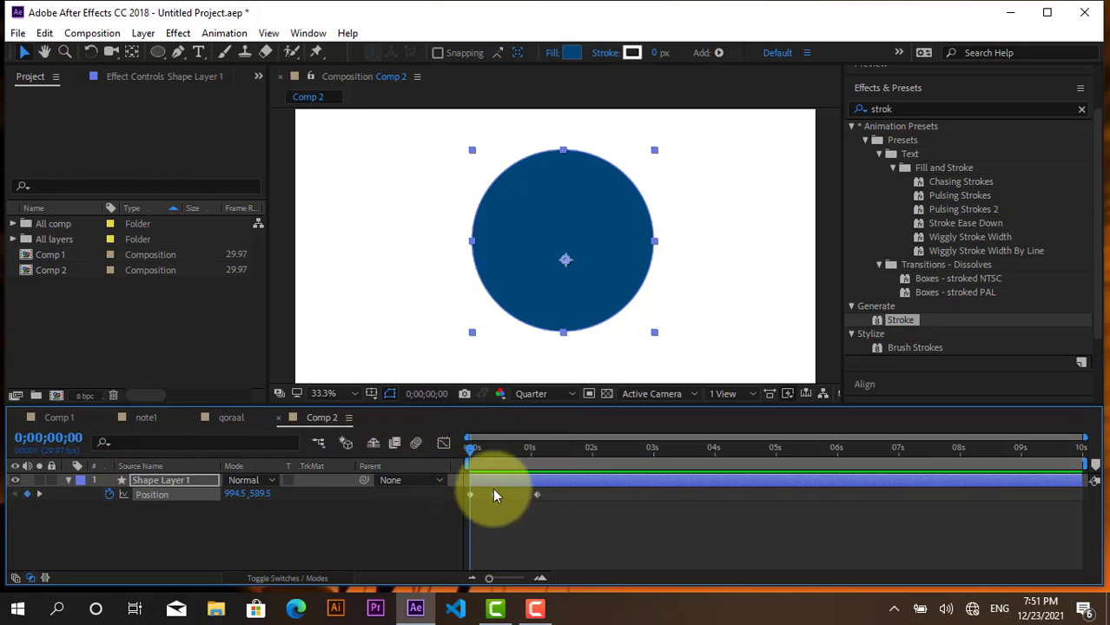
{"action": "left_click", "coordinate": [567, 297]}
Start the circle below the frame and add a nudged-up overshoot keyframe at 0;00;00;21.
{"action": "left_click_drag", "start_coordinate": [563, 337], "coordinate": [562, 552]}
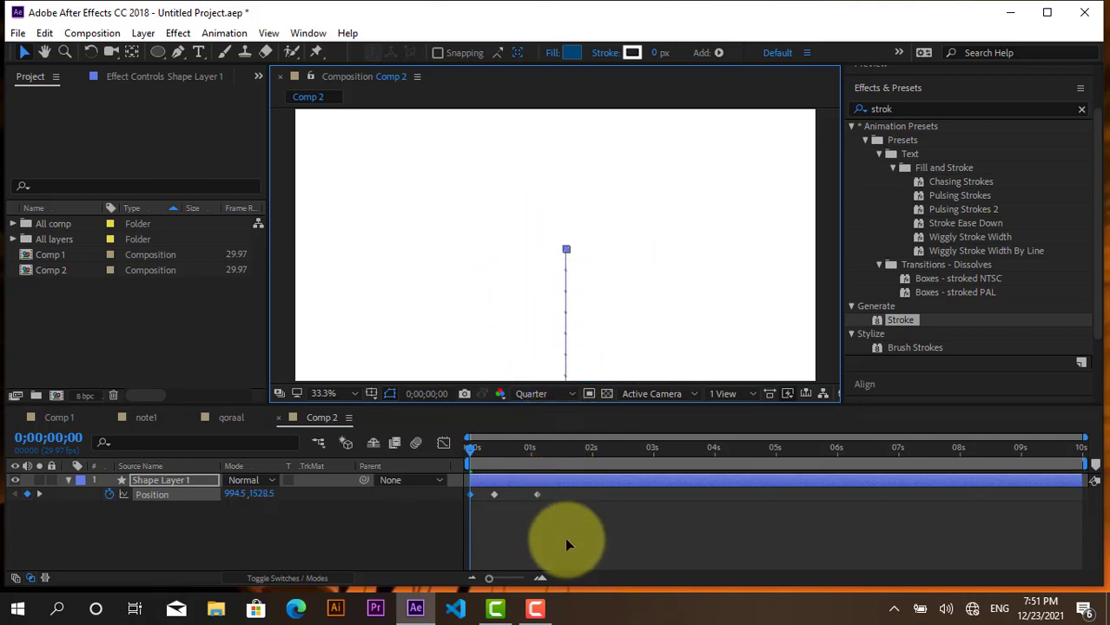
{"action": "key", "text": "space"}
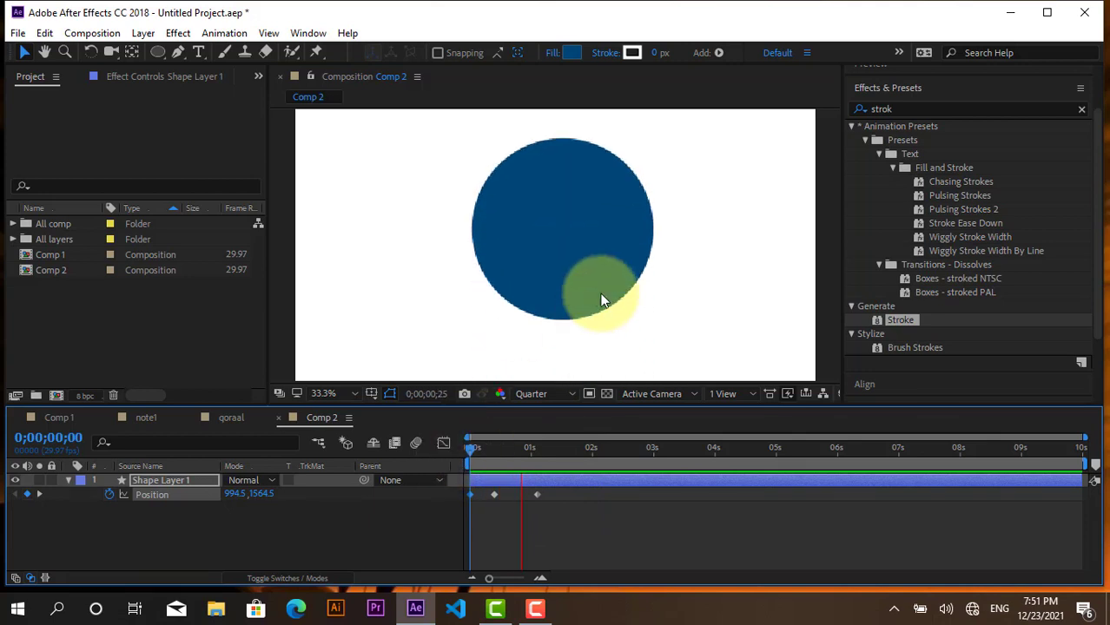
{"action": "mouse_move", "coordinate": [471, 448]}
{"action": "left_mouse_down"}
{"action": "mouse_move", "coordinate": [556, 451]}
{"action": "mouse_move", "coordinate": [401, 447]}
{"action": "mouse_move", "coordinate": [493, 455]}
{"action": "left_mouse_up"}
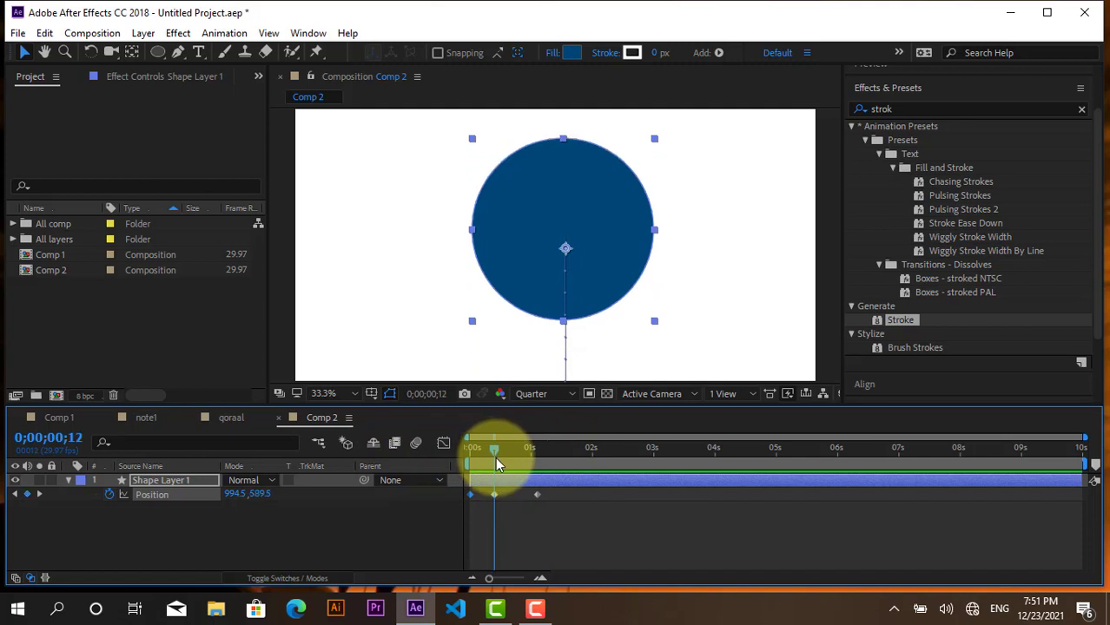
{"action": "mouse_move", "coordinate": [495, 456]}
{"action": "left_mouse_down"}
{"action": "mouse_move", "coordinate": [512, 458]}
{"action": "mouse_move", "coordinate": [514, 482]}
{"action": "left_mouse_up"}
{"action": "left_click", "coordinate": [581, 290]}
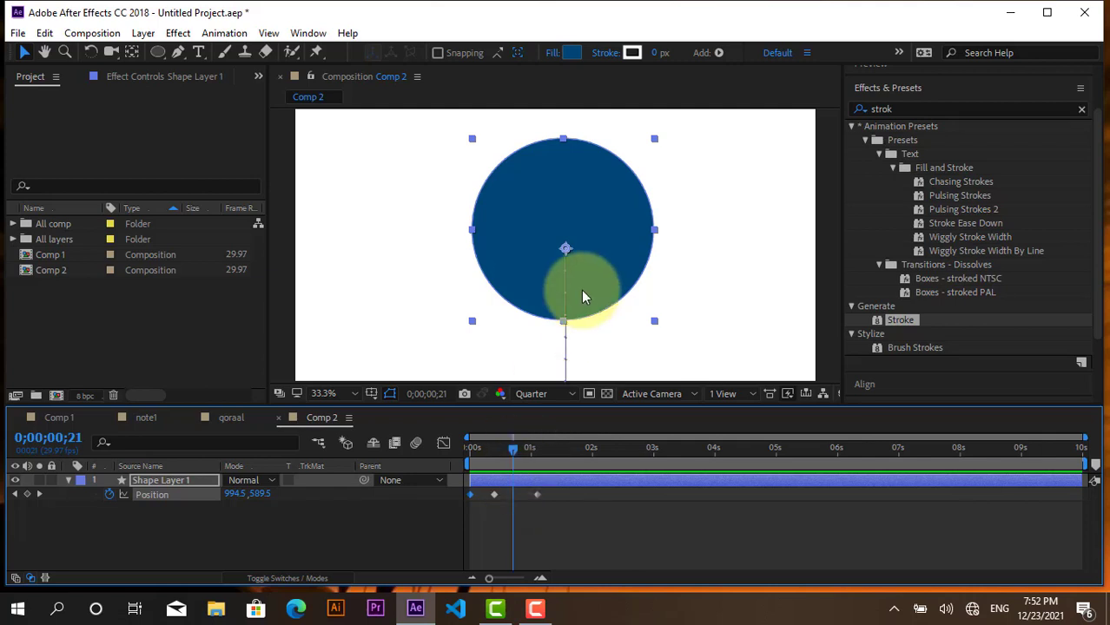
{"action": "key", "text": "shift+Up"}
{"action": "key", "text": "shift+Up"}
{"action": "key", "text": "shift+Up"}
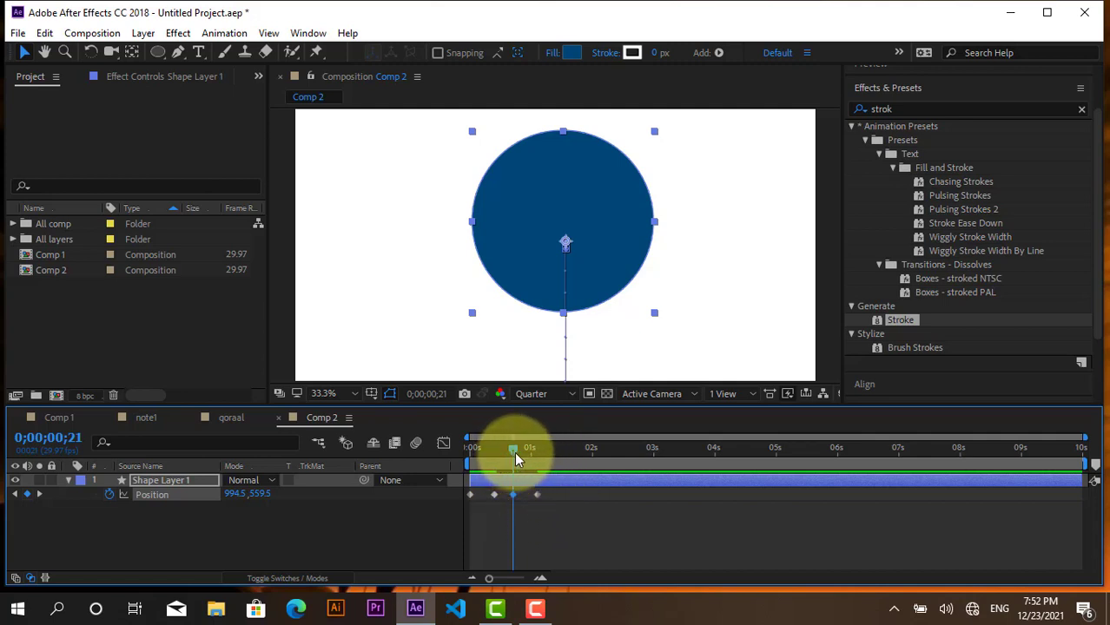
Preview the circle's slide-in and select all its Position keyframes together.
{"action": "mouse_move", "coordinate": [514, 451]}
{"action": "left_mouse_down"}
{"action": "mouse_move", "coordinate": [534, 454]}
{"action": "mouse_move", "coordinate": [383, 444]}
{"action": "left_mouse_up"}
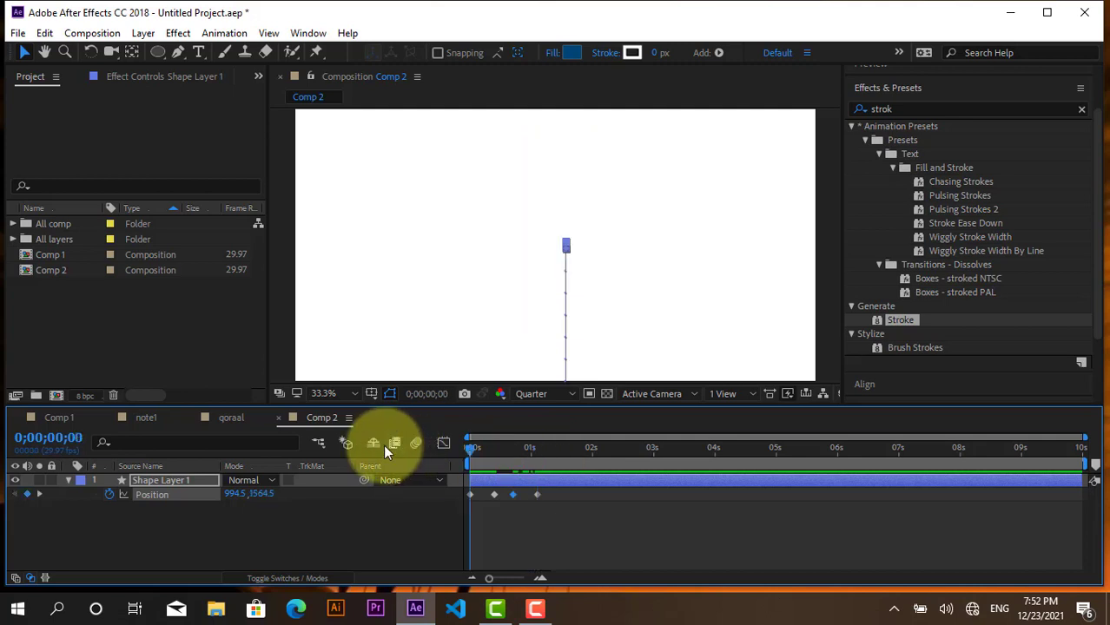
{"action": "key", "text": "space"}
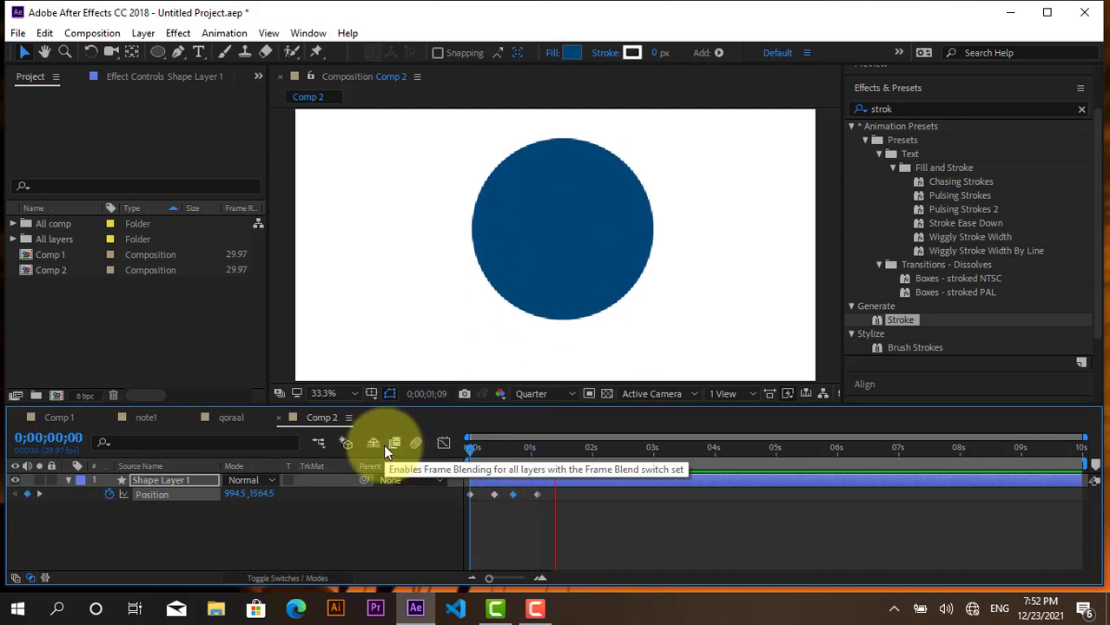
{"action": "key", "text": "space"}
{"action": "left_click_drag", "start_coordinate": [559, 501], "coordinate": [460, 491]}
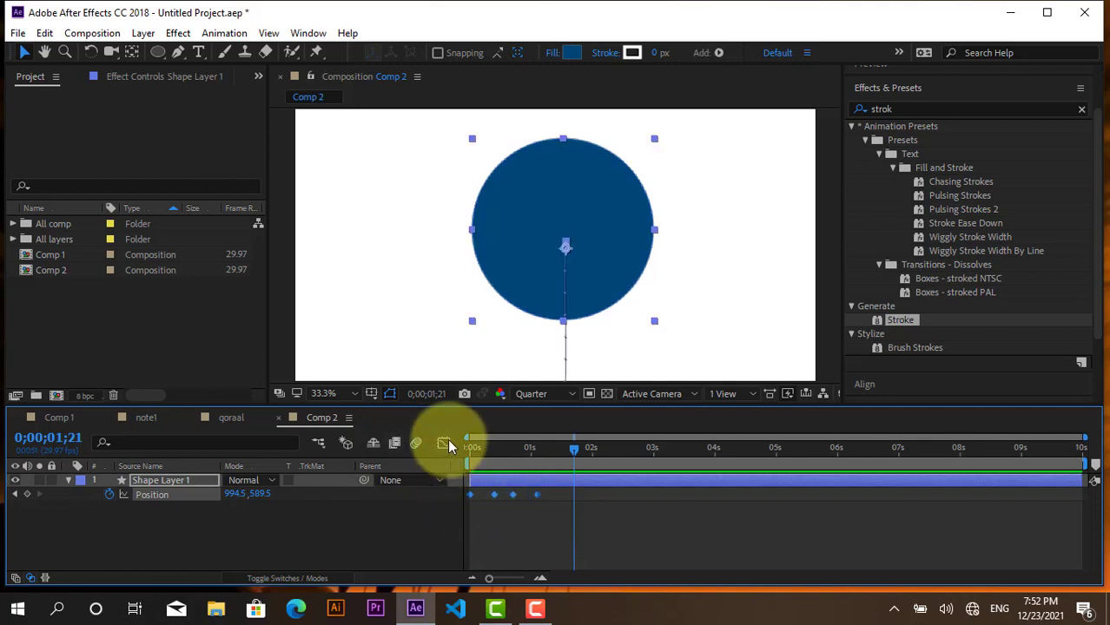
Apply Easy Ease to the circle's Position keyframes and preview the motion.
{"action": "right_click", "coordinate": [537, 495]}
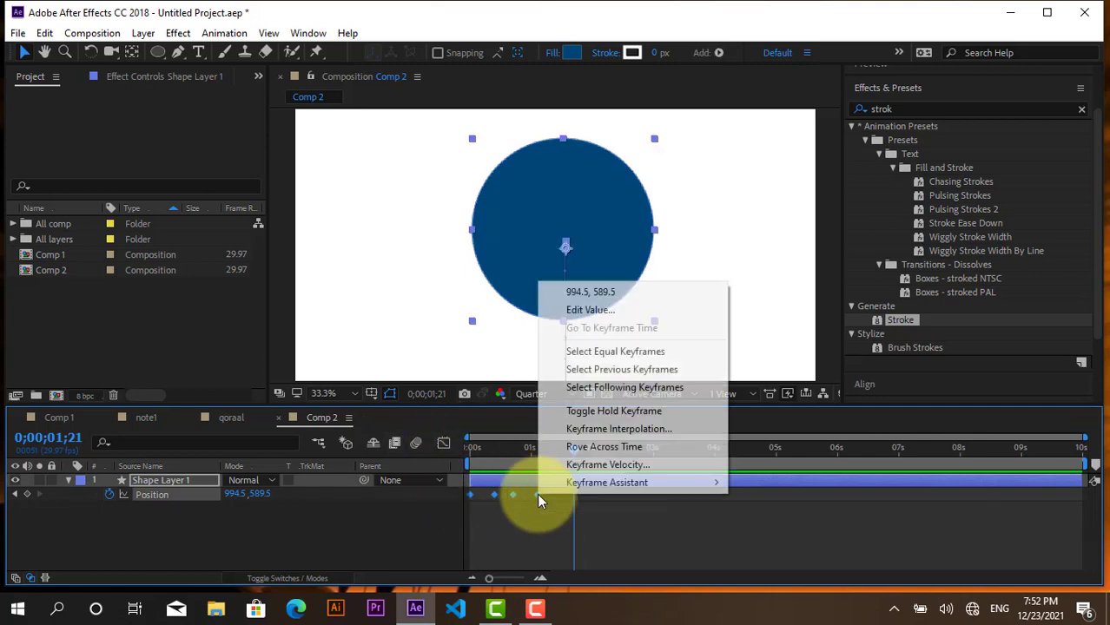
{"action": "mouse_move", "coordinate": [608, 483]}
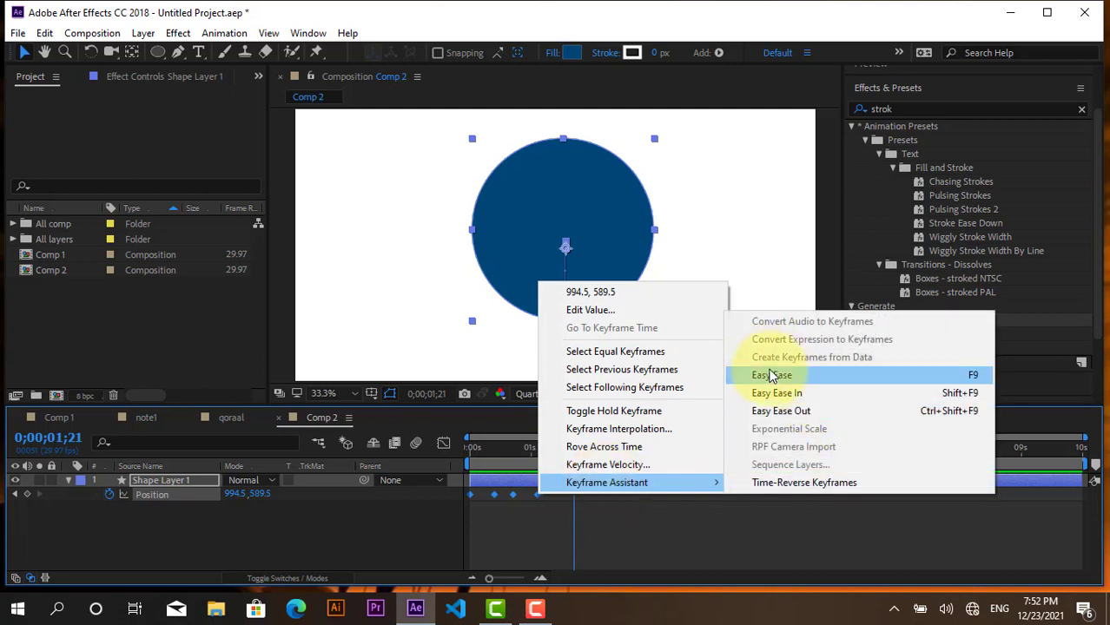
{"action": "left_click", "coordinate": [771, 375]}
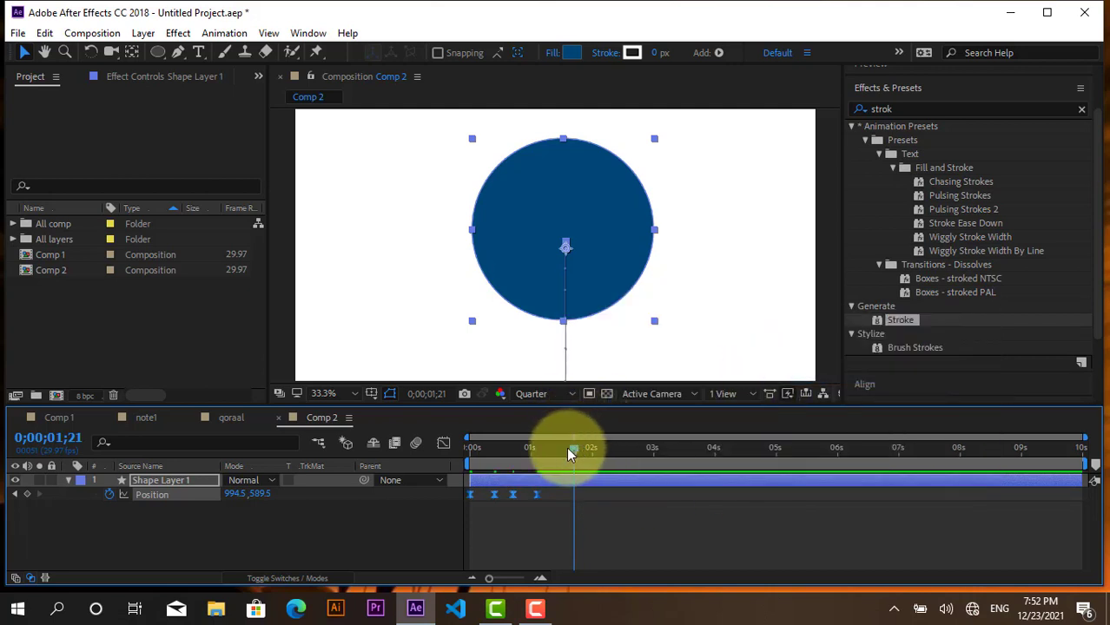
{"action": "key", "text": "space"}
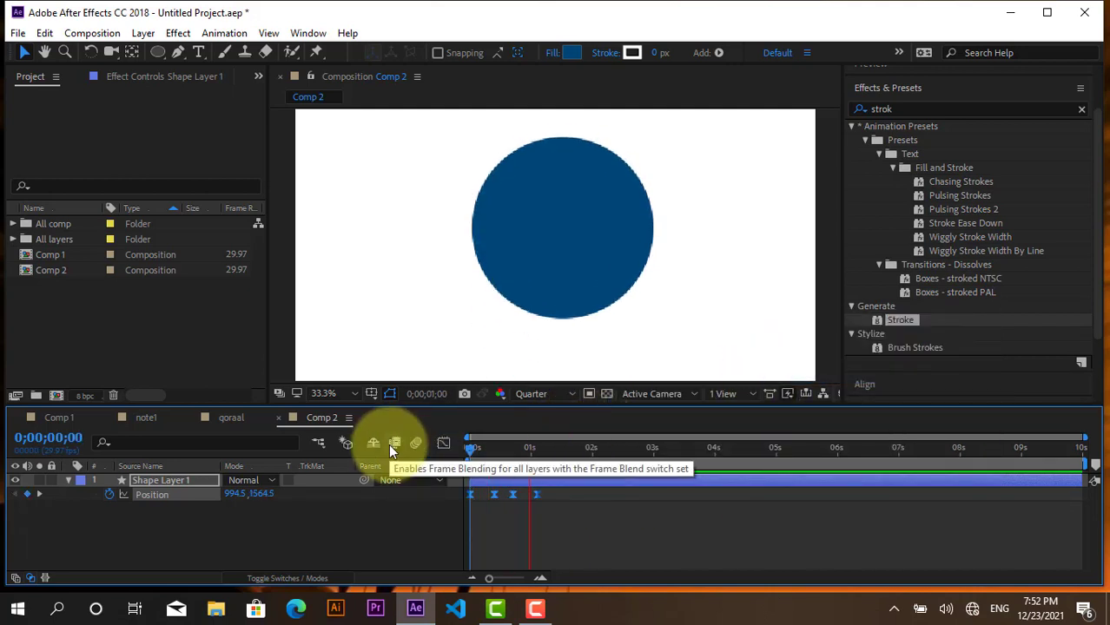
{"action": "left_click", "coordinate": [439, 480]}
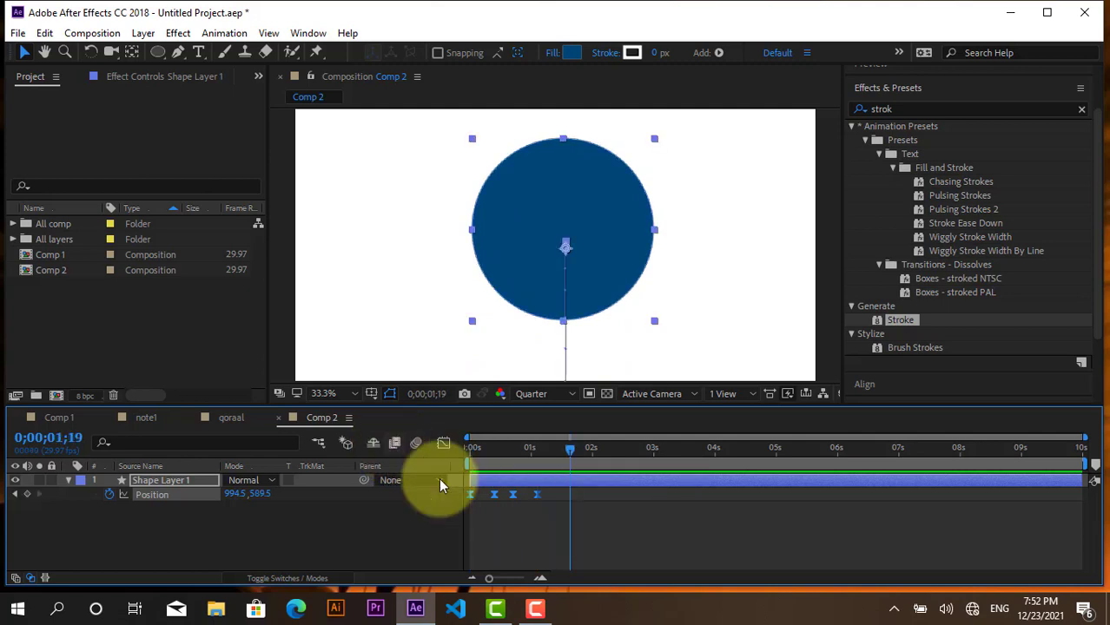
Preview the eased animation from the start and nudge the third Position keyframe slightly earlier.
{"action": "left_click", "coordinate": [524, 496]}
{"action": "left_click", "coordinate": [494, 496]}
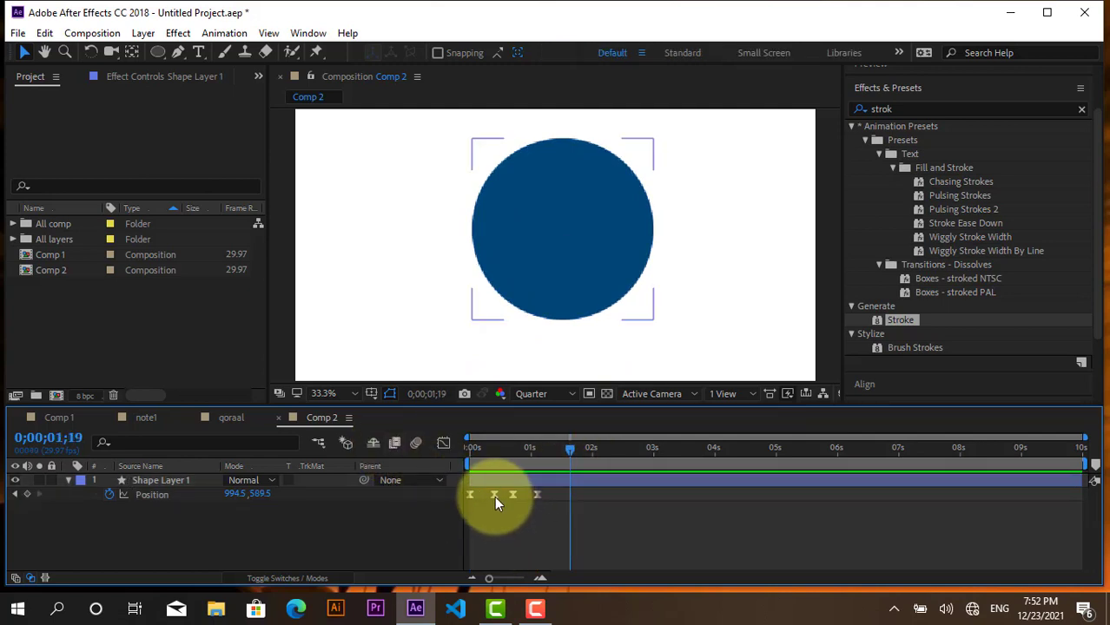
{"action": "left_click_drag", "start_coordinate": [569, 449], "coordinate": [392, 493]}
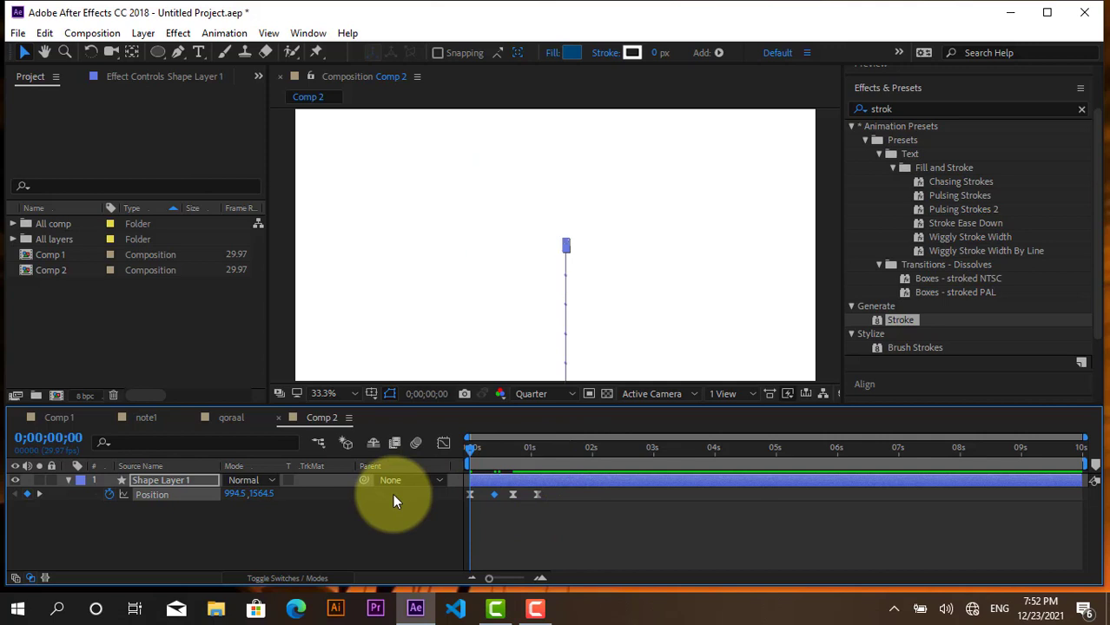
{"action": "key", "text": "space"}
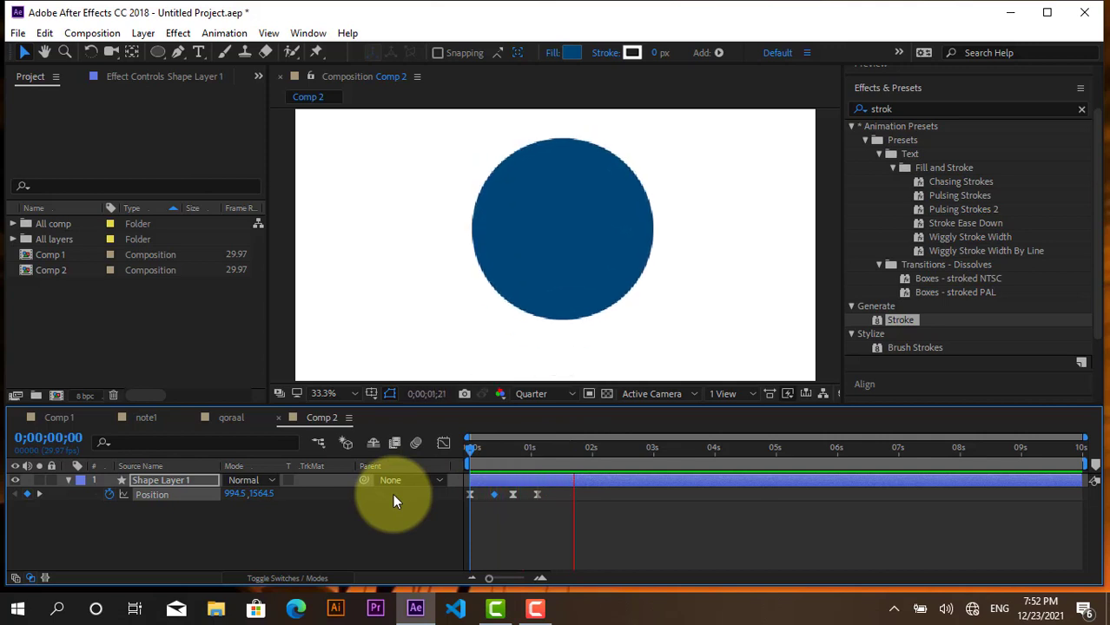
{"action": "key", "text": "space"}
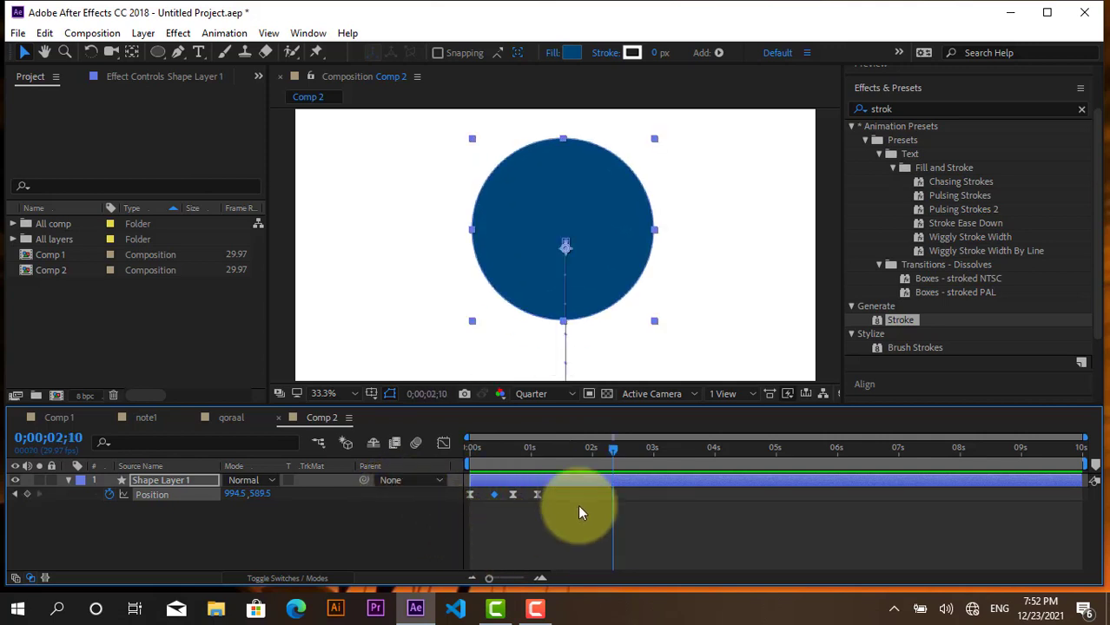
{"action": "left_click", "coordinate": [541, 496]}
{"action": "left_click_drag", "start_coordinate": [536, 496], "coordinate": [528, 498]}
Shift the middle Position keyframes slightly earlier and preview from the start.
{"action": "left_click", "coordinate": [521, 500]}
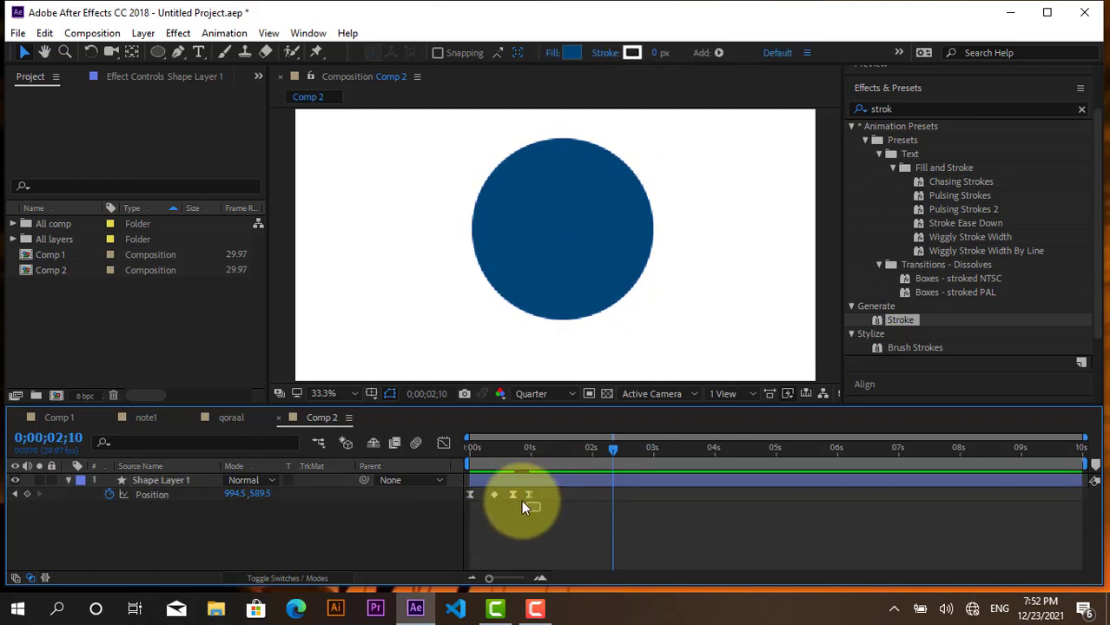
{"action": "left_click_drag", "start_coordinate": [512, 494], "coordinate": [484, 495]}
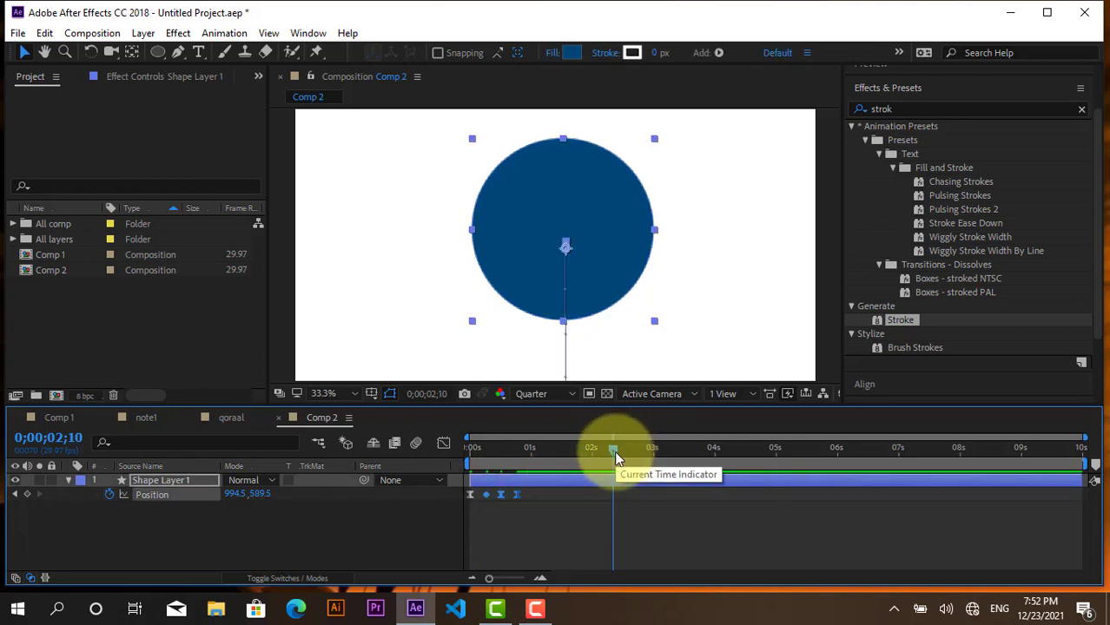
{"action": "left_click_drag", "start_coordinate": [614, 450], "coordinate": [293, 469]}
{"action": "key", "text": "space"}
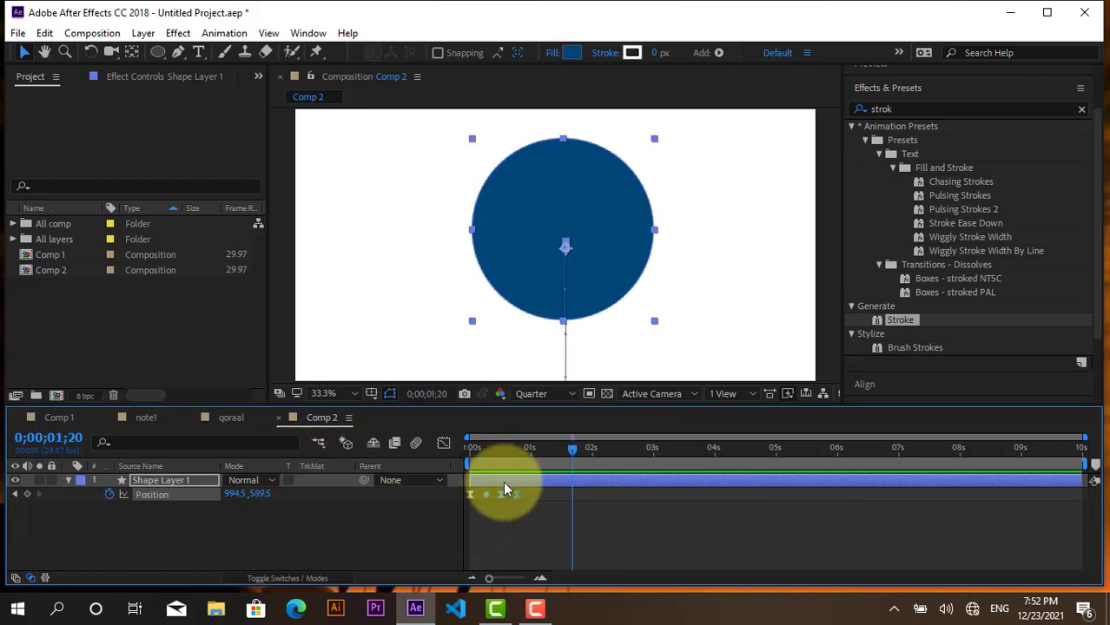
{"action": "left_click", "coordinate": [151, 536]}
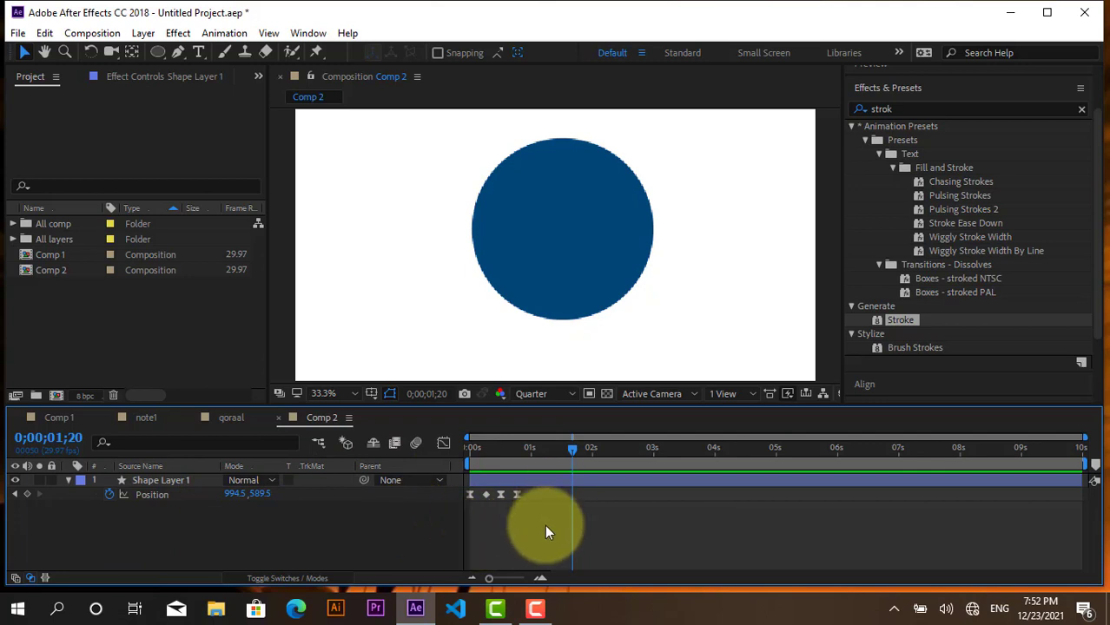
Spread all the circle's Position keyframes further apart in time and preview the slower rise.
{"action": "left_click_drag", "start_coordinate": [547, 524], "coordinate": [462, 490]}
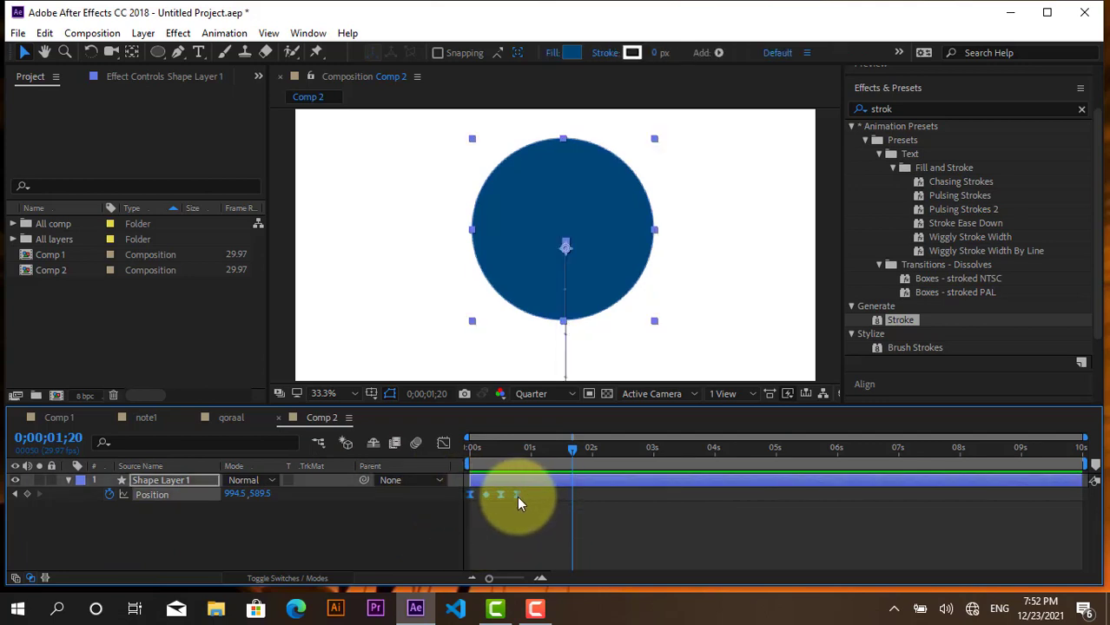
{"action": "left_click_drag", "start_coordinate": [518, 497], "coordinate": [537, 498]}
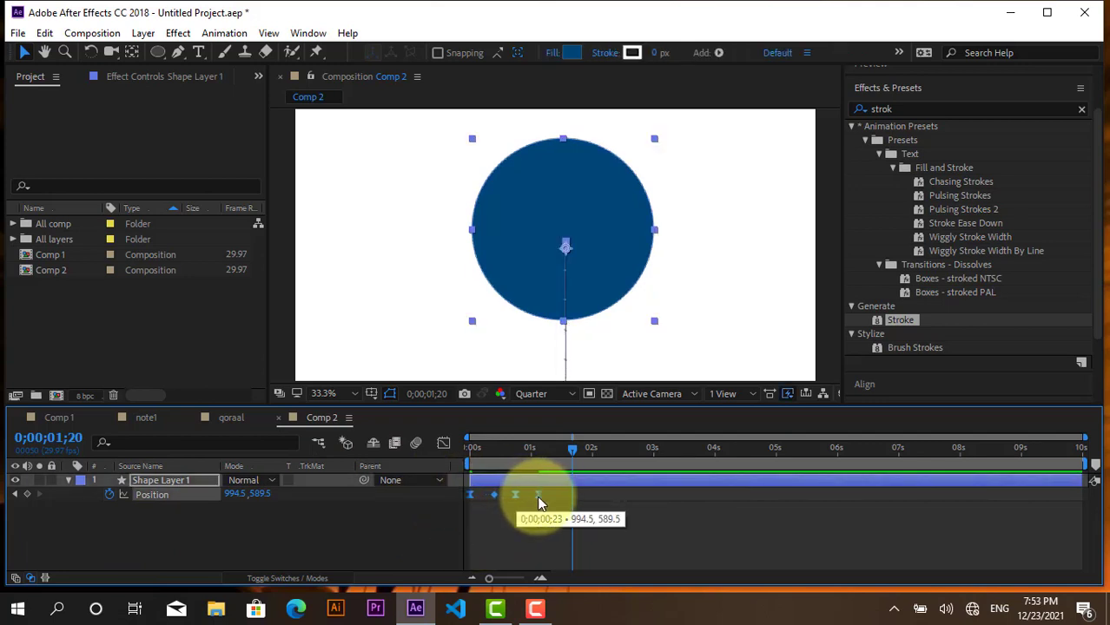
{"action": "left_click_drag", "start_coordinate": [570, 449], "coordinate": [428, 483]}
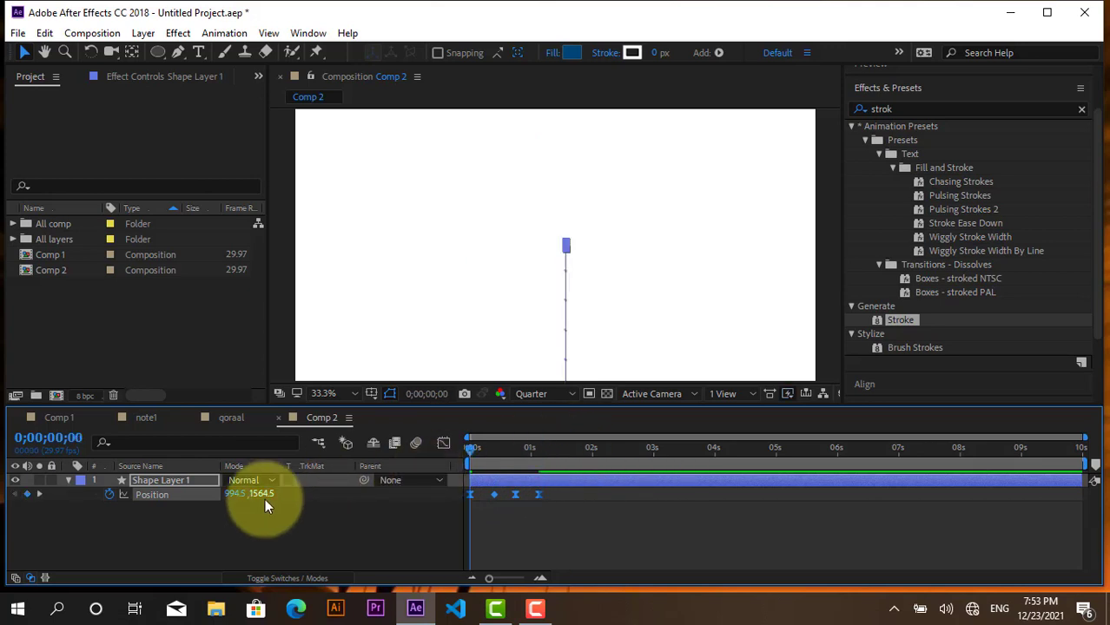
{"action": "key", "text": "space"}
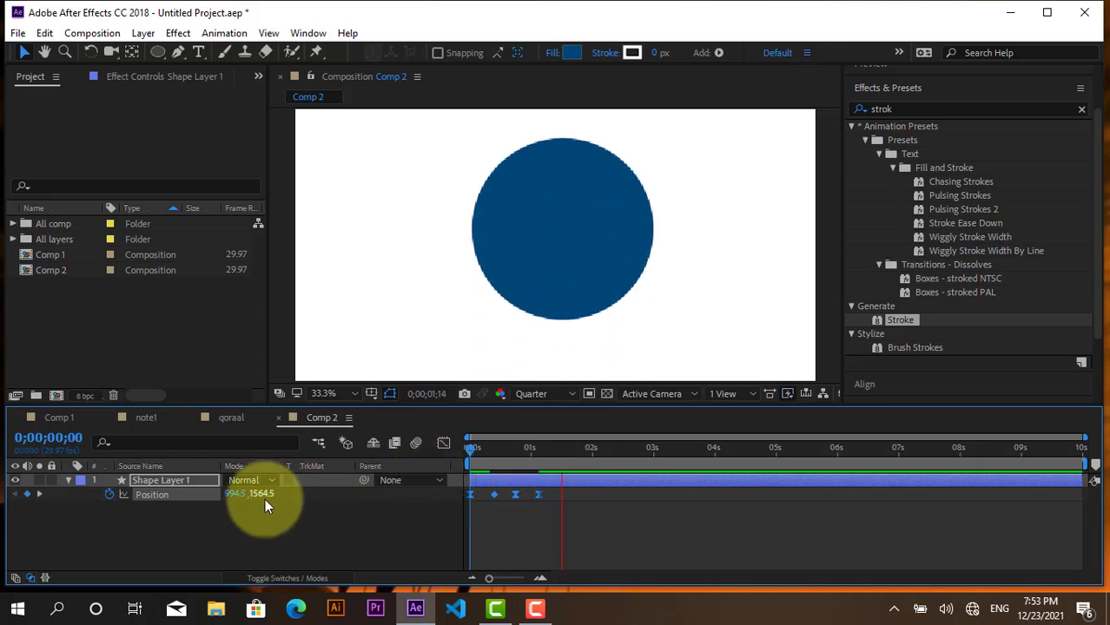
{"action": "left_click", "coordinate": [471, 480]}
{"action": "left_click", "coordinate": [475, 536]}
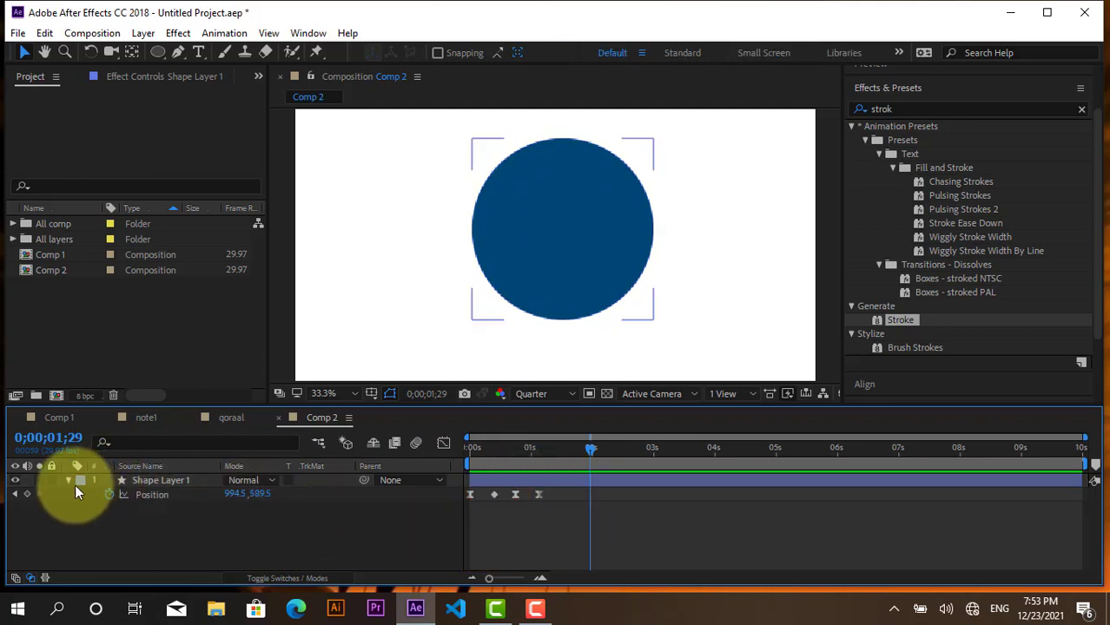
Step back to the first Position keyframe and select Shape Layer 1.
{"action": "left_click", "coordinate": [17, 502]}
{"action": "left_click", "coordinate": [438, 514]}
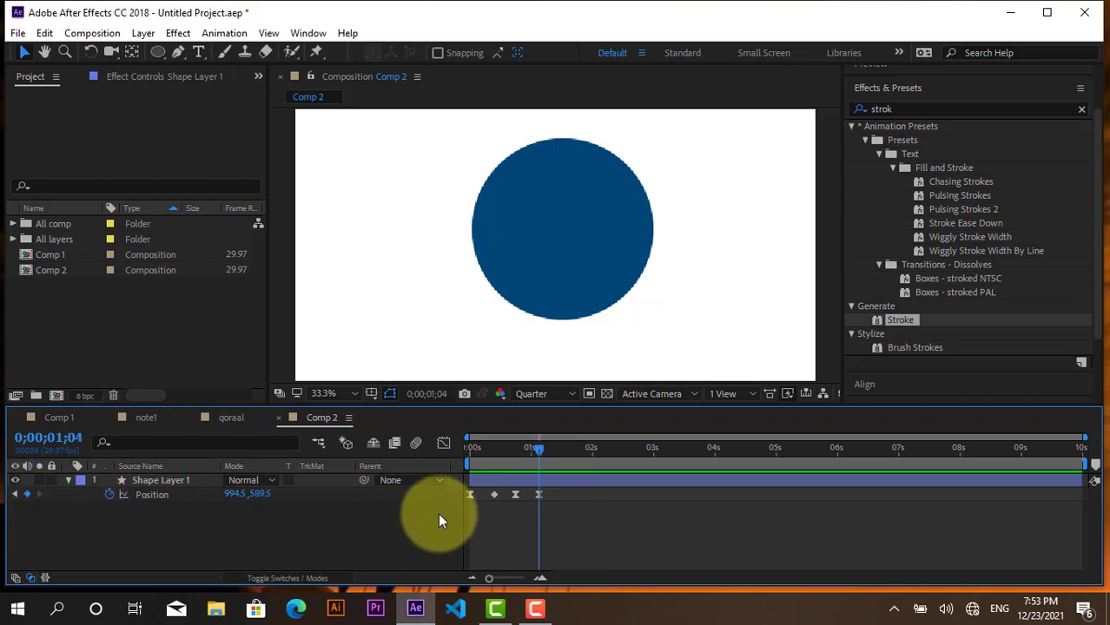
{"action": "left_click", "coordinate": [18, 492]}
{"action": "left_click", "coordinate": [19, 492]}
{"action": "left_click", "coordinate": [19, 492]}
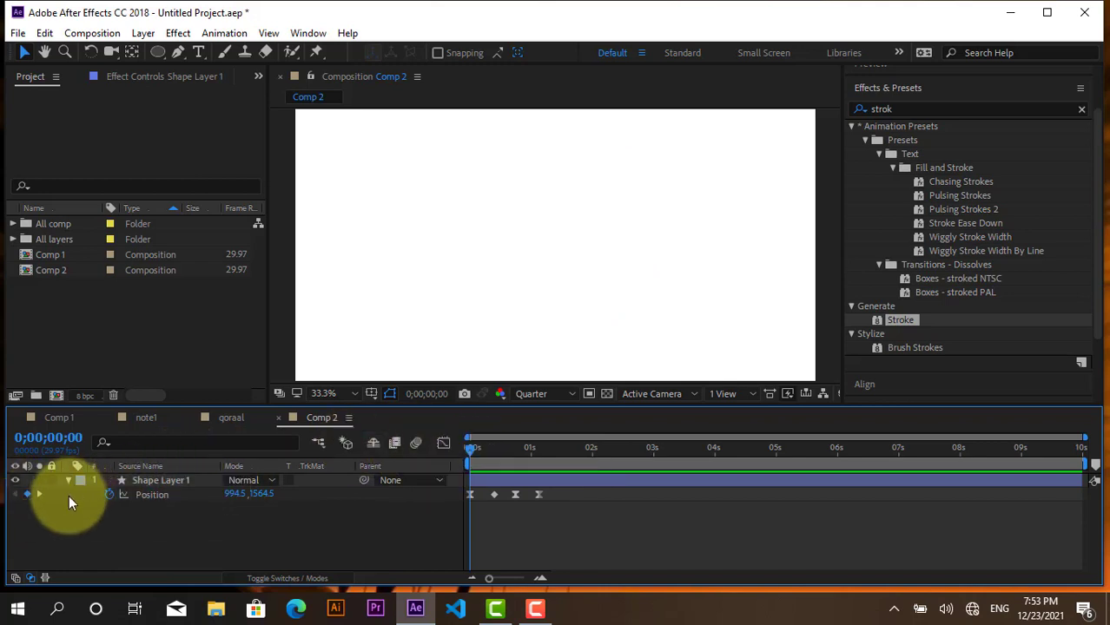
{"action": "left_click", "coordinate": [163, 482]}
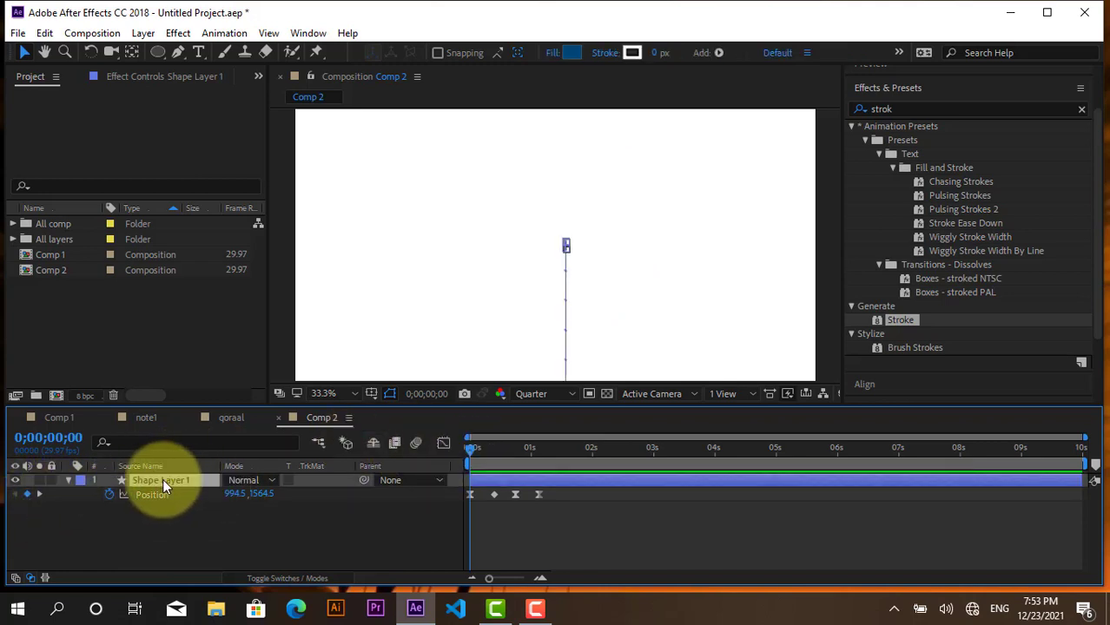
Show Scale with Position and add 100% Scale keyframes at 0s and 0;00;01;04.
{"action": "key", "text": "s"}
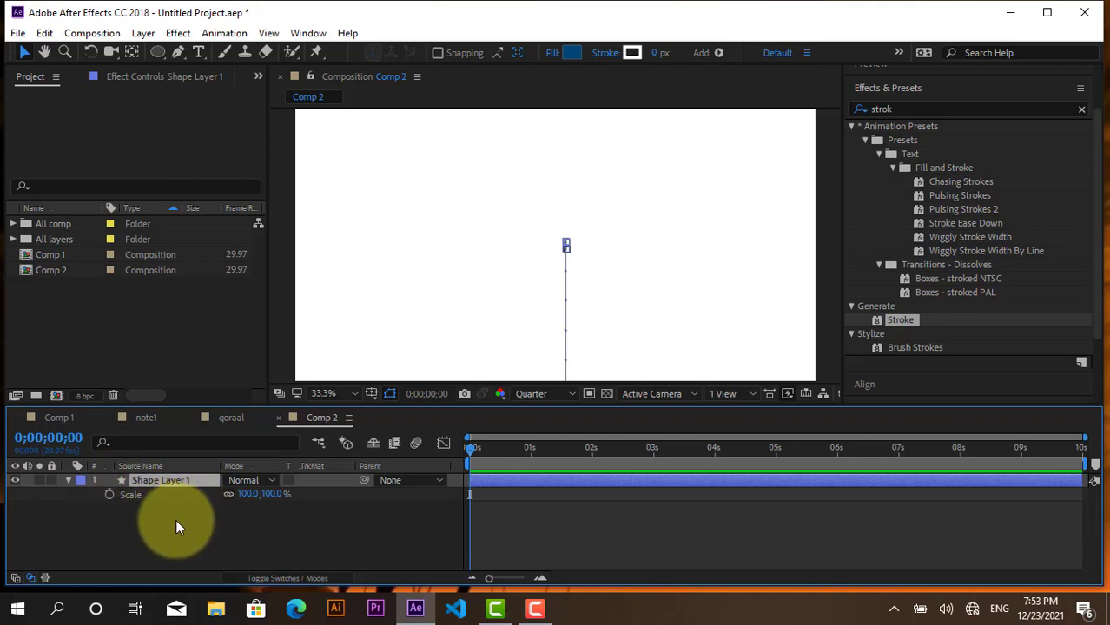
{"action": "key", "text": "p"}
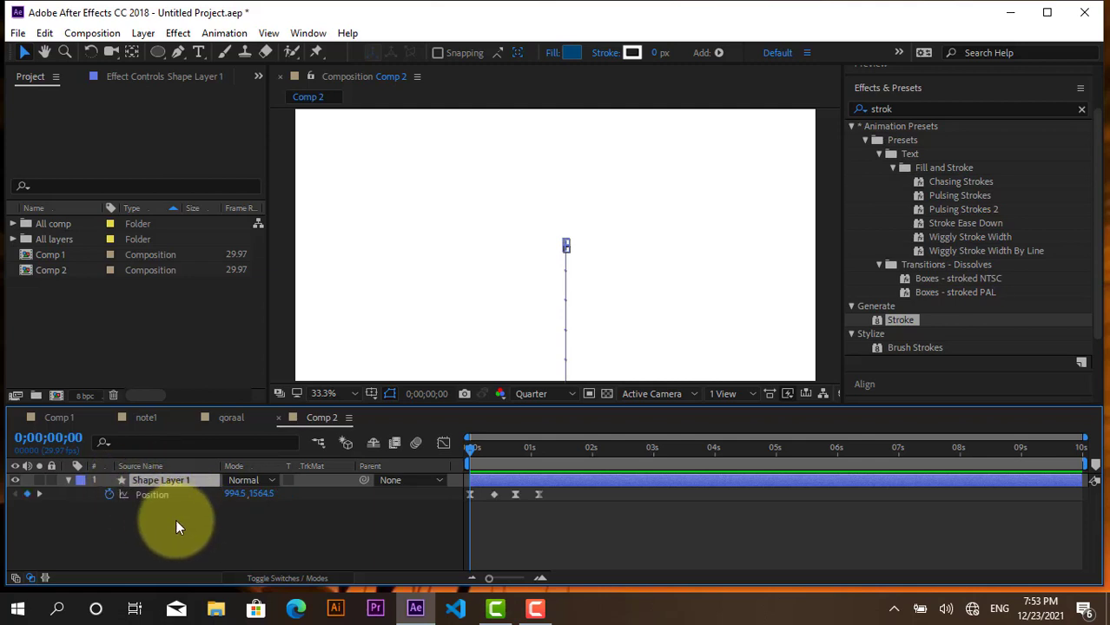
{"action": "key", "text": "shift+s"}
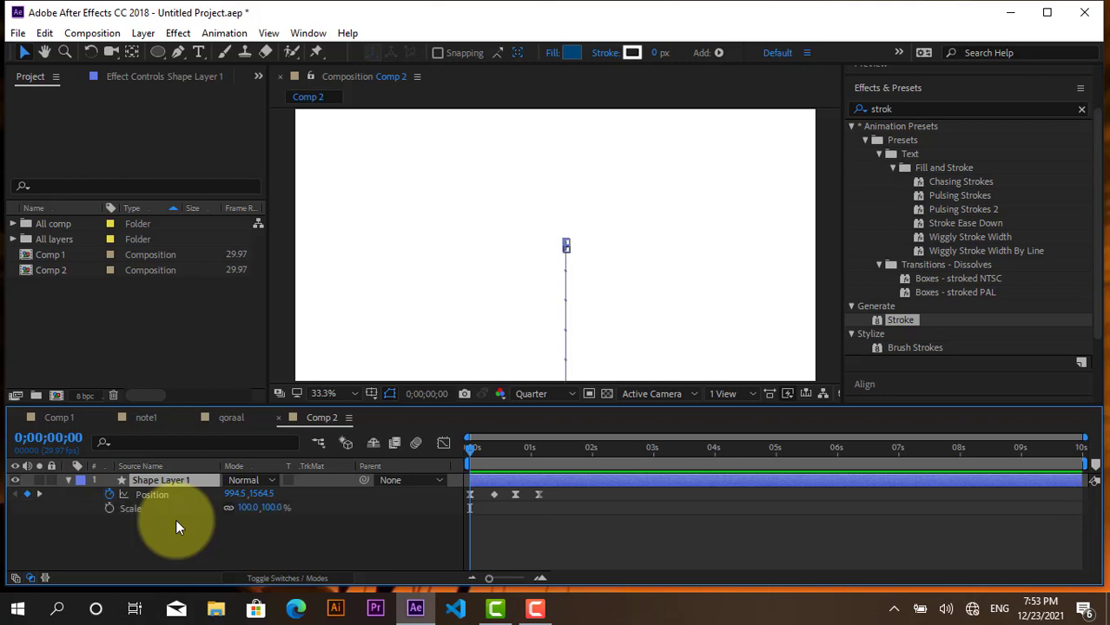
{"action": "left_click", "coordinate": [109, 508]}
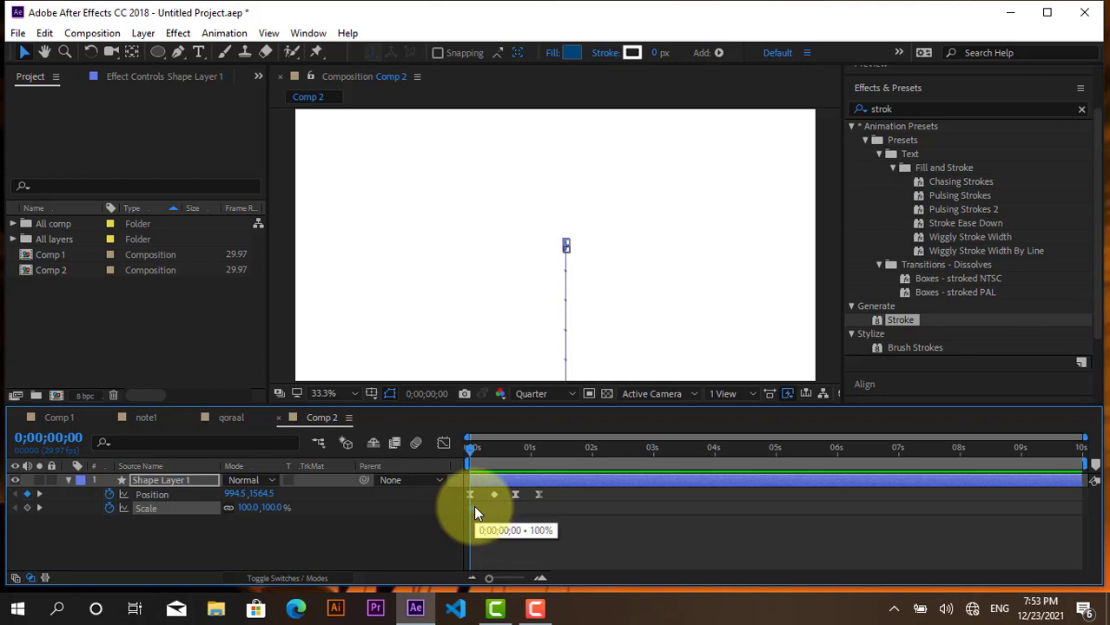
{"action": "key", "text": "space"}
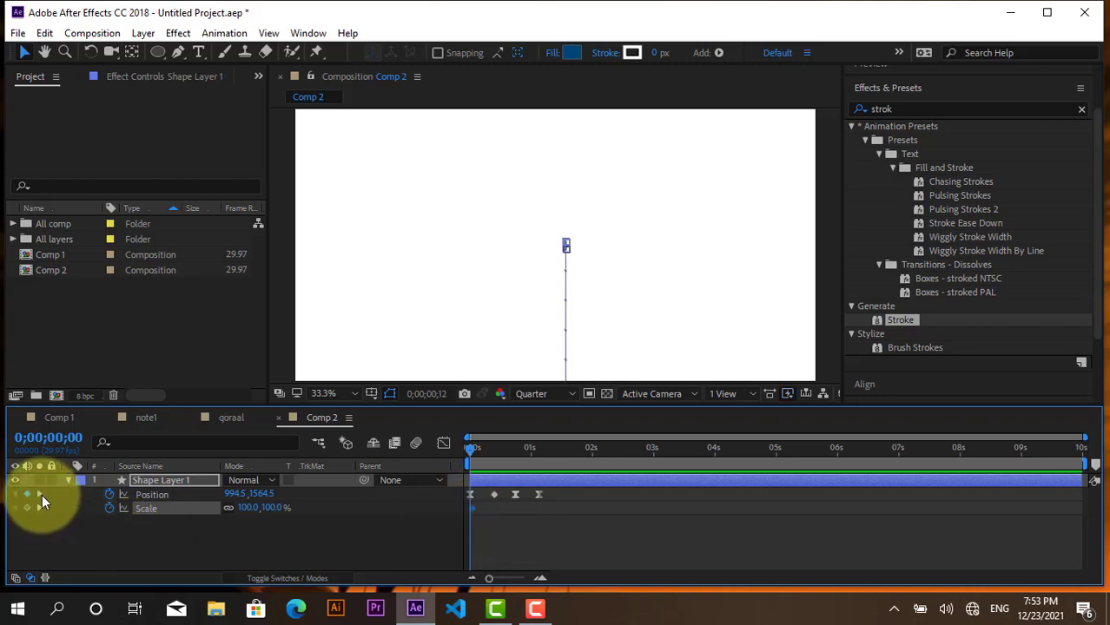
{"action": "left_click", "coordinate": [40, 494]}
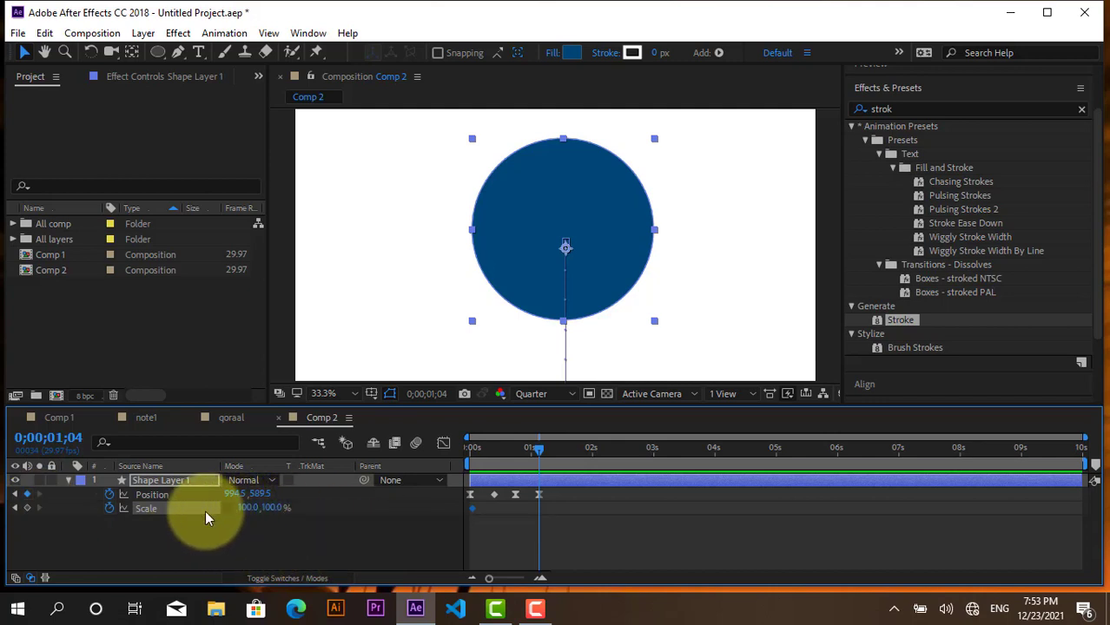
{"action": "left_click", "coordinate": [27, 508]}
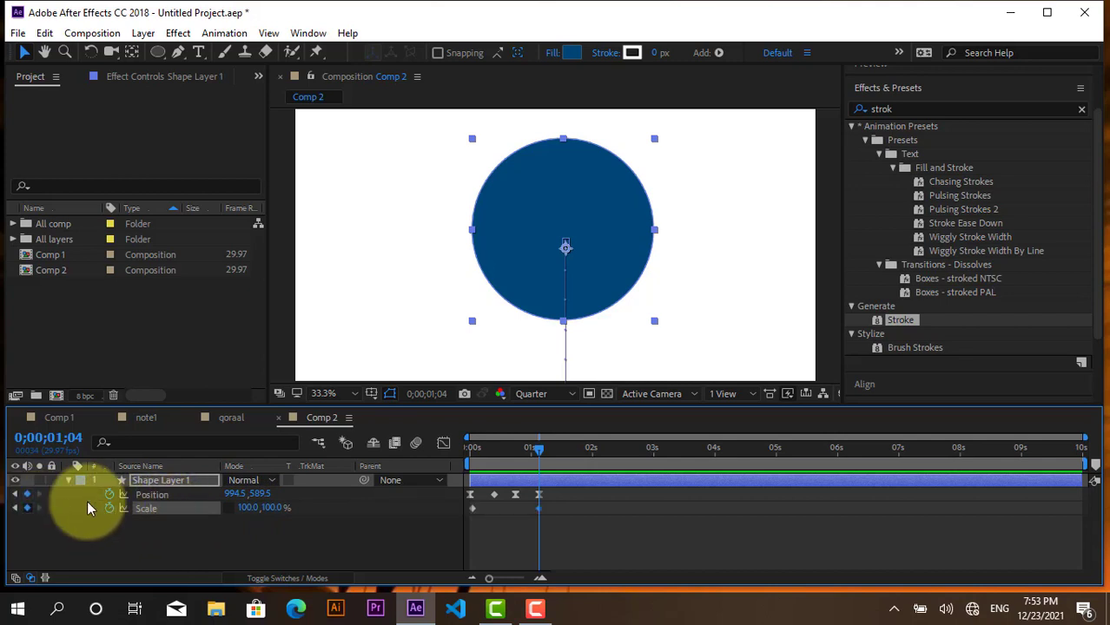
Add Scale keyframes at 0;00;00;22 and 0;00;00;12 to match the Position keyframes, then return to frame 0.
{"action": "left_click", "coordinate": [15, 495]}
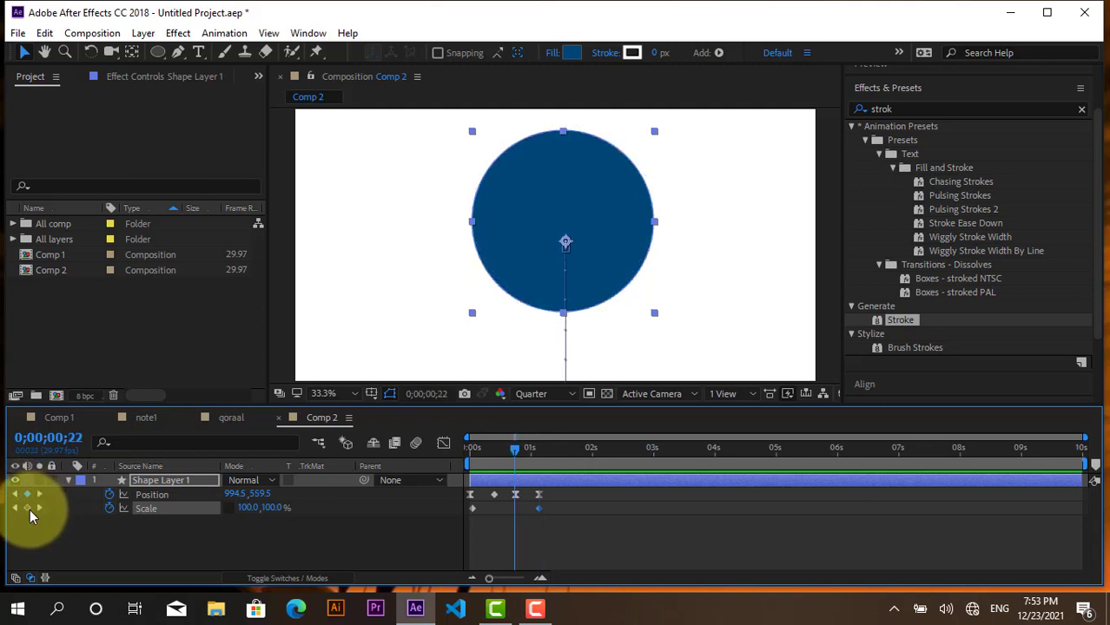
{"action": "left_click", "coordinate": [29, 508]}
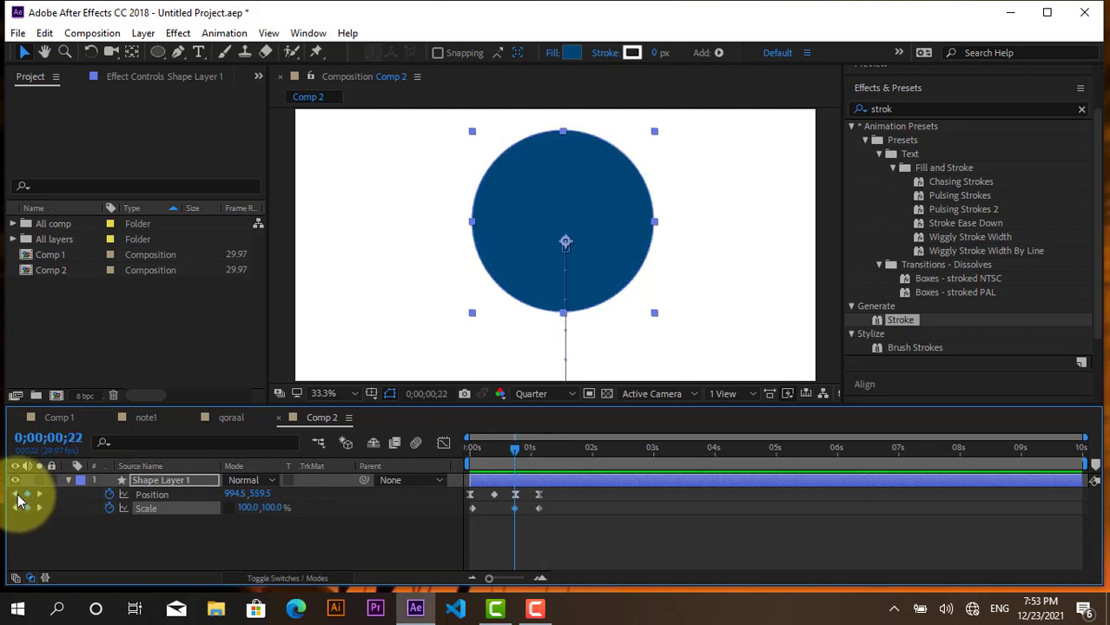
{"action": "left_click", "coordinate": [14, 494]}
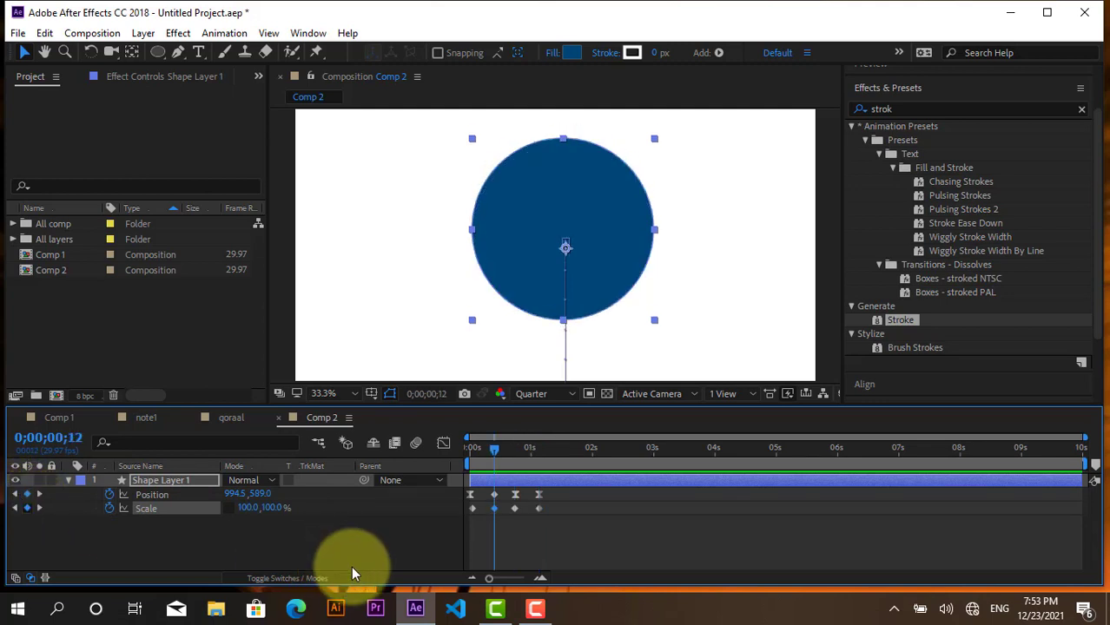
{"action": "left_click", "coordinate": [27, 508]}
{"action": "left_click", "coordinate": [14, 508]}
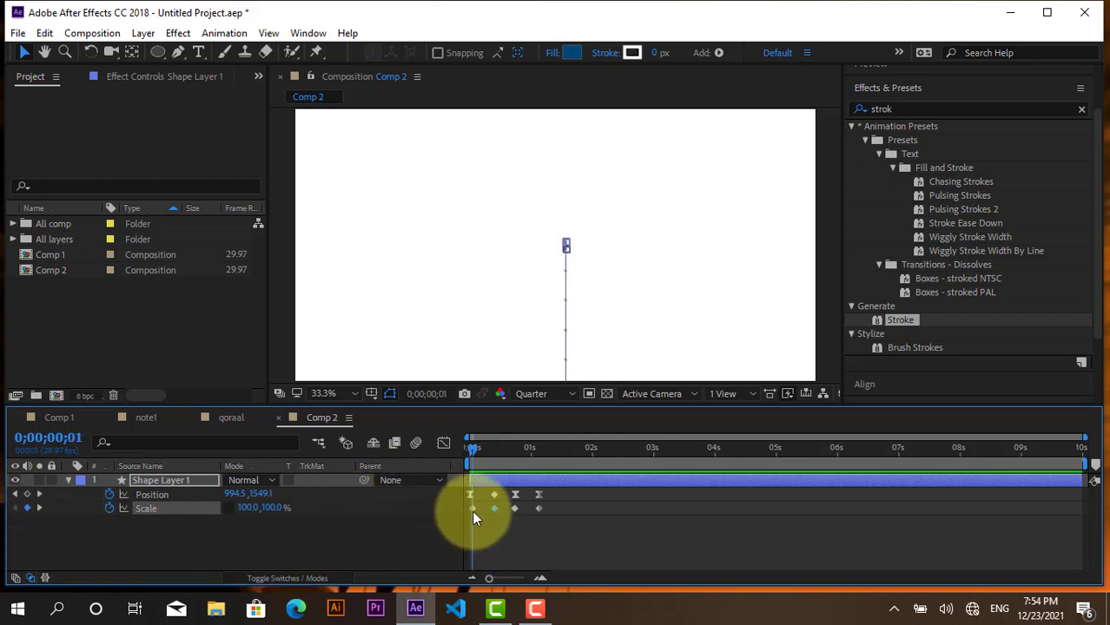
{"action": "left_click", "coordinate": [472, 508]}
{"action": "mouse_move", "coordinate": [469, 507]}
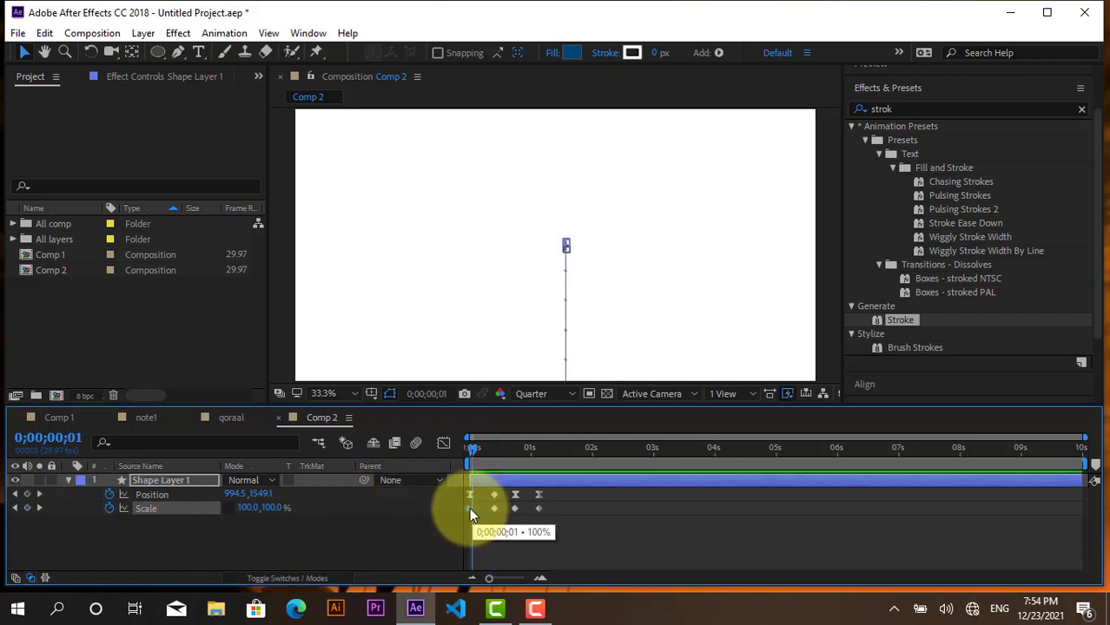
{"action": "left_click", "coordinate": [474, 525]}
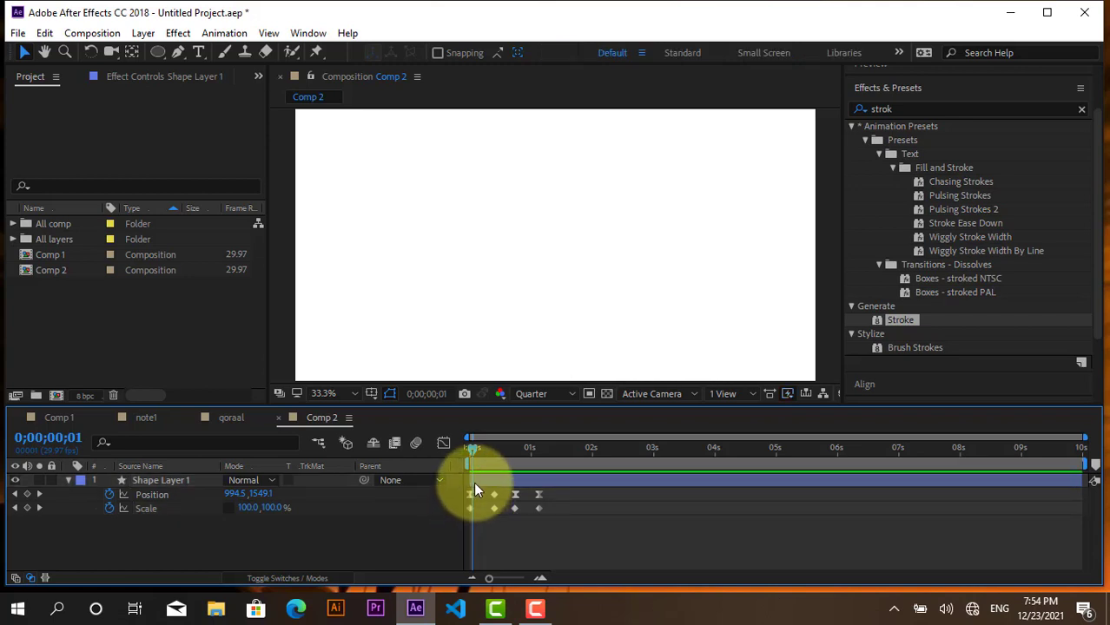
{"action": "left_click", "coordinate": [15, 494]}
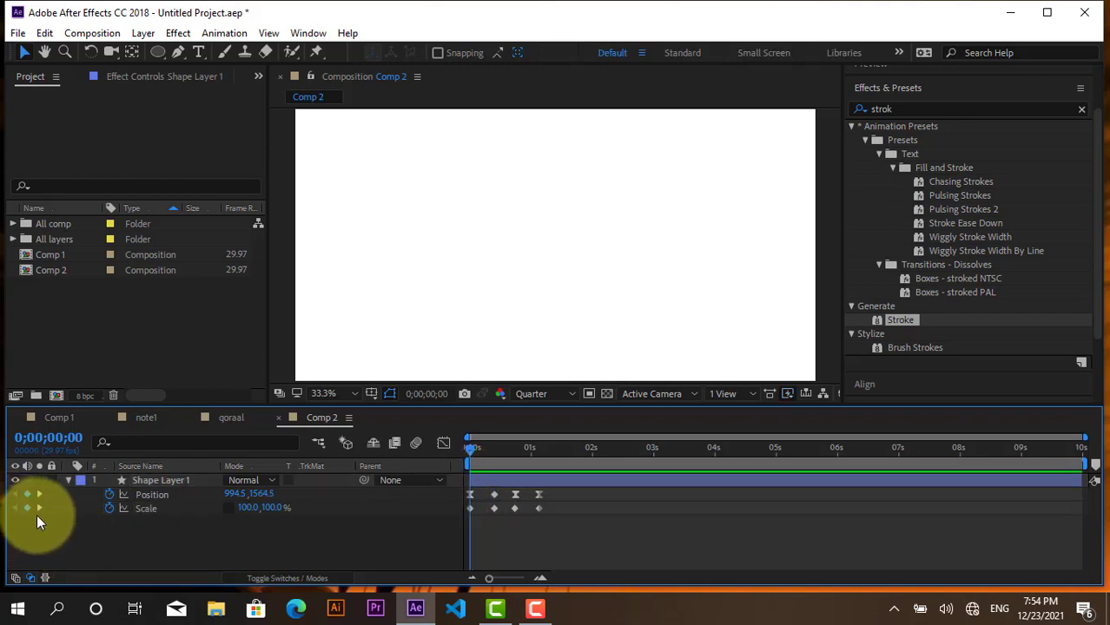
Set the Scale width to 0% at frame 0 and 27% at 0;00;00;12.
{"action": "left_click", "coordinate": [248, 509]}
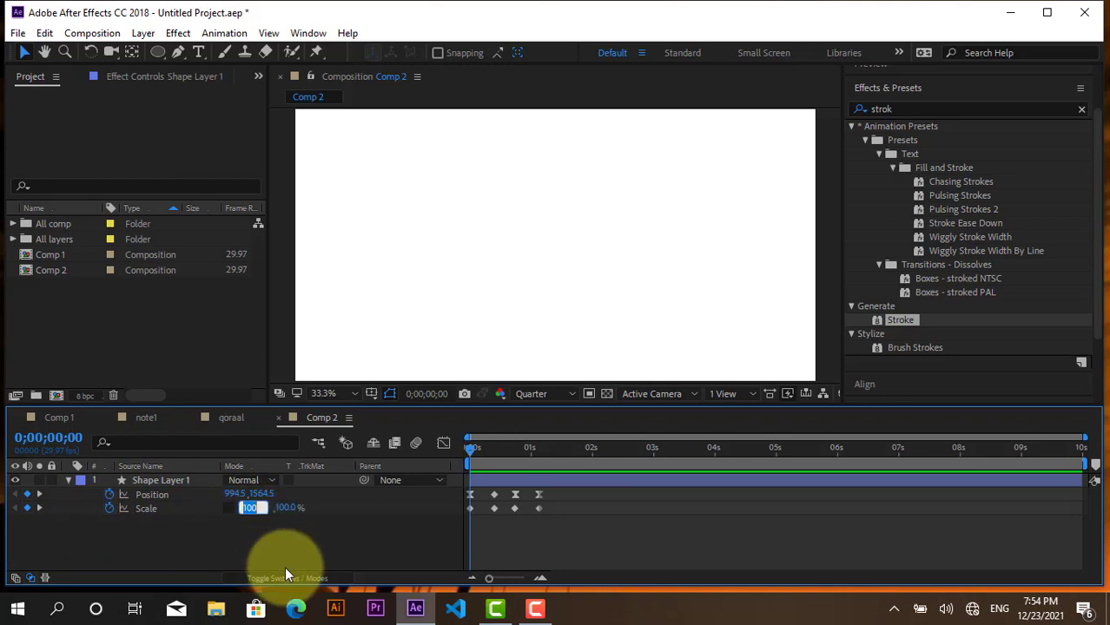
{"action": "type", "text": "0"}
{"action": "key", "text": "Return"}
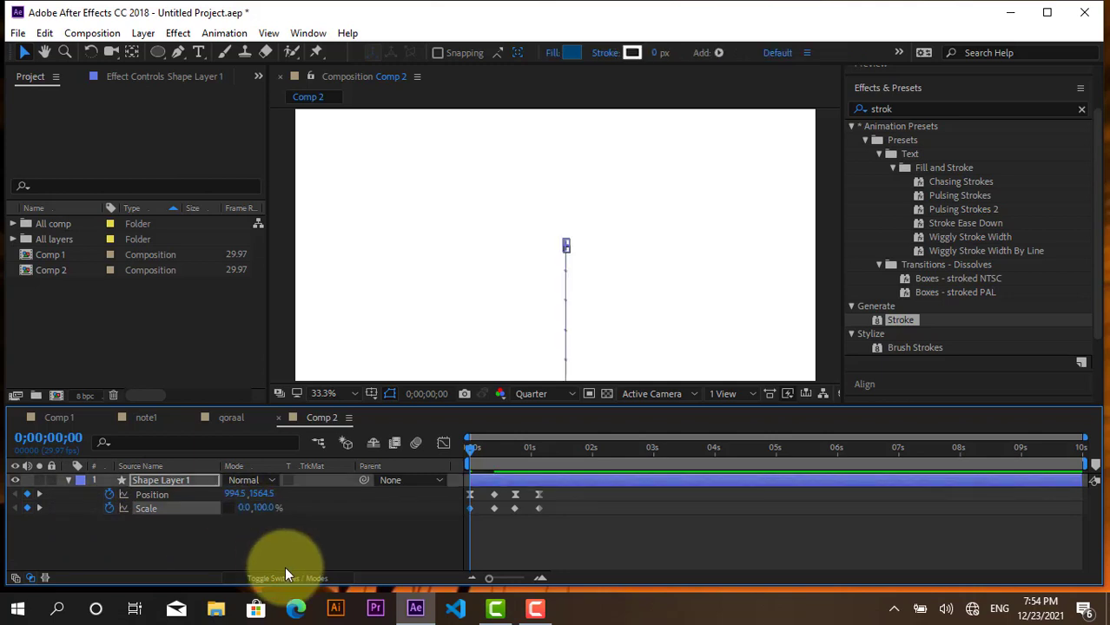
{"action": "left_click", "coordinate": [39, 509]}
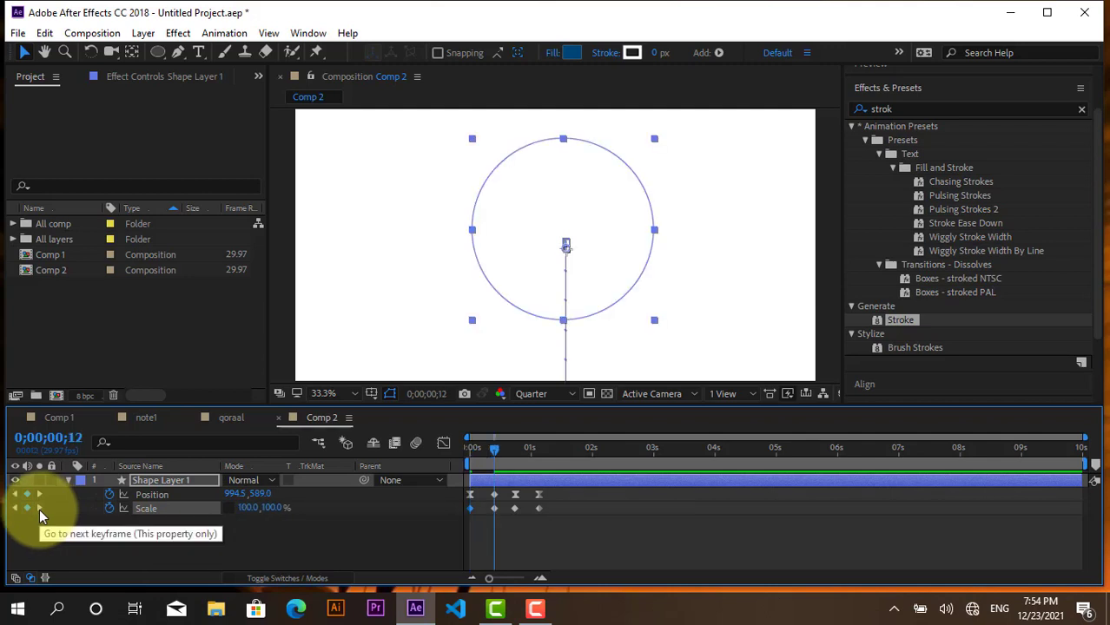
{"action": "left_click", "coordinate": [251, 510]}
{"action": "type", "text": "2"}
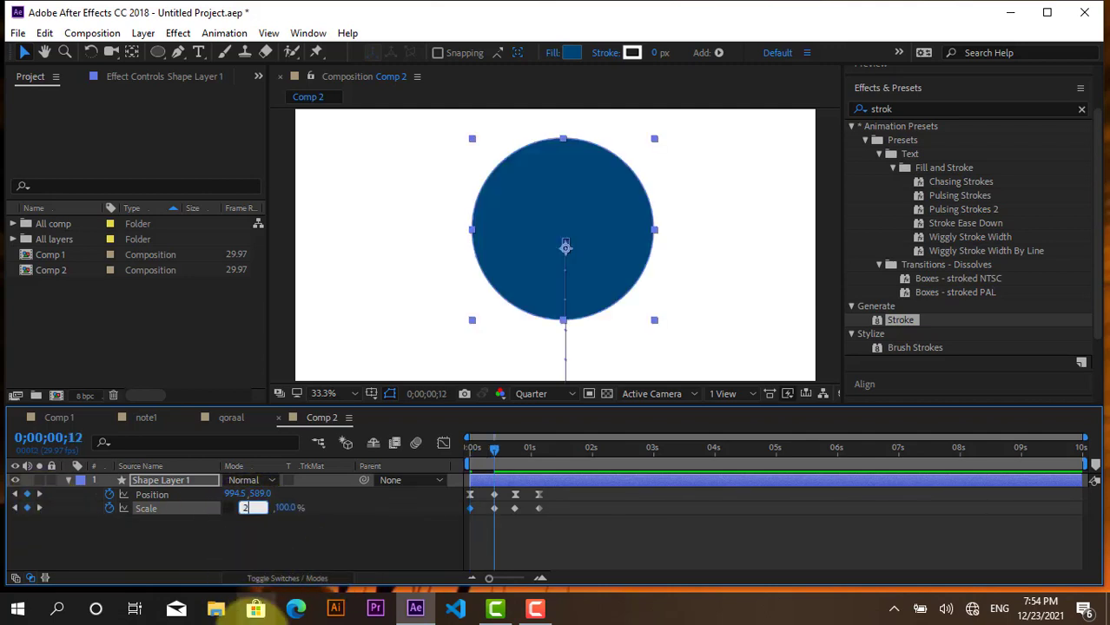
{"action": "type", "text": "7"}
{"action": "key", "text": "Return"}
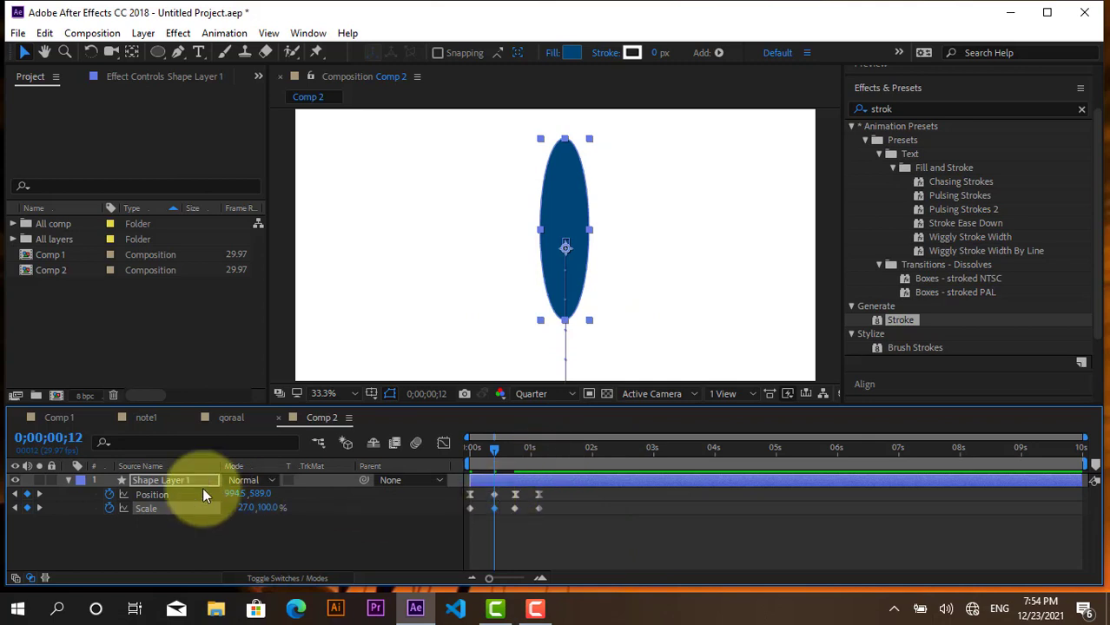
Set the Scale at 0;00;00;22 to an overshoot of 110, 112%.
{"action": "left_click", "coordinate": [40, 508]}
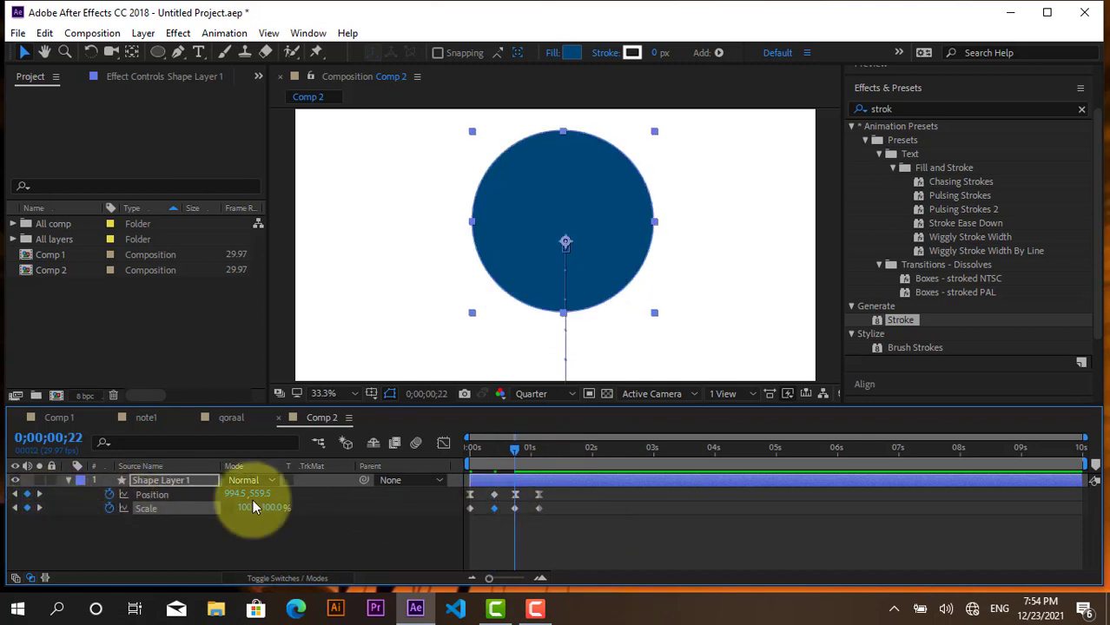
{"action": "left_click", "coordinate": [275, 509]}
{"action": "type", "text": "102"}
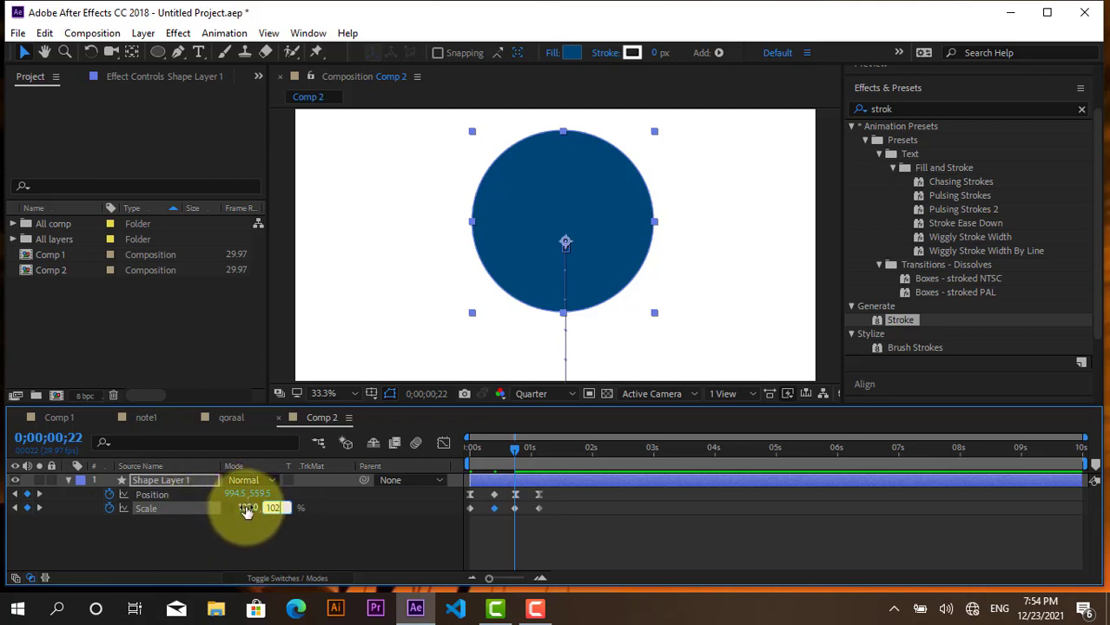
{"action": "left_click", "coordinate": [247, 511]}
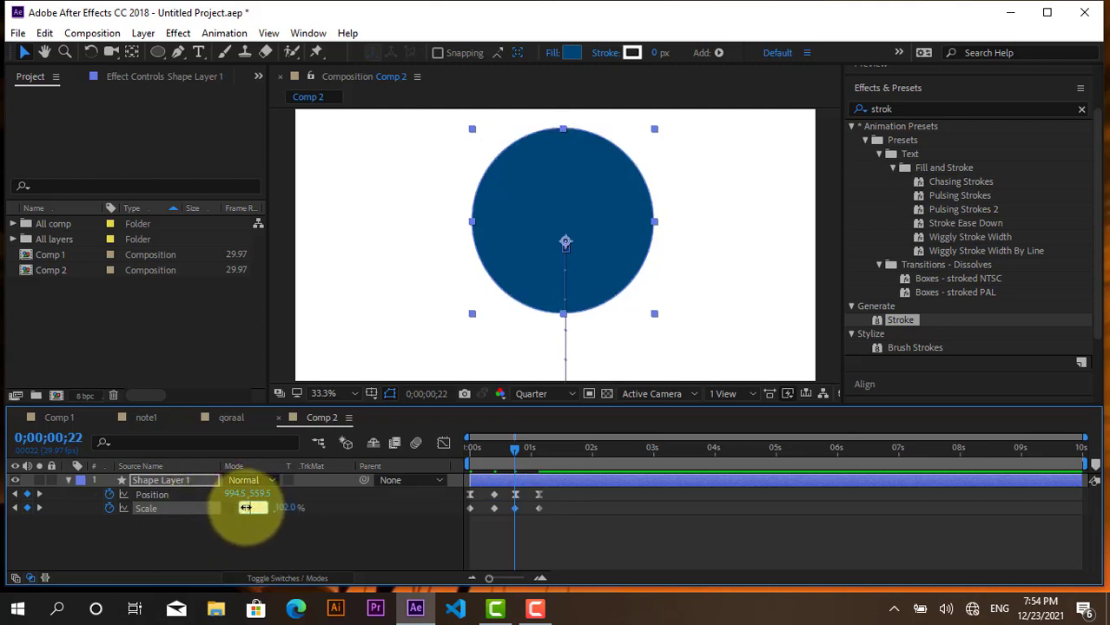
{"action": "type", "text": "110"}
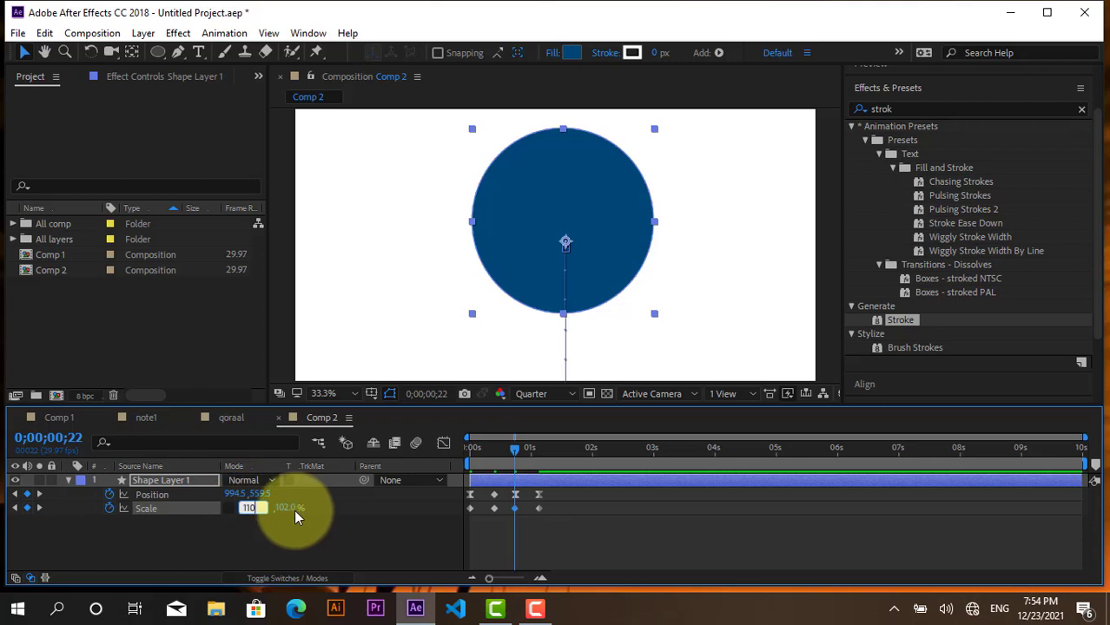
{"action": "left_click", "coordinate": [288, 509]}
{"action": "left_click", "coordinate": [277, 511]}
{"action": "type", "text": "112"}
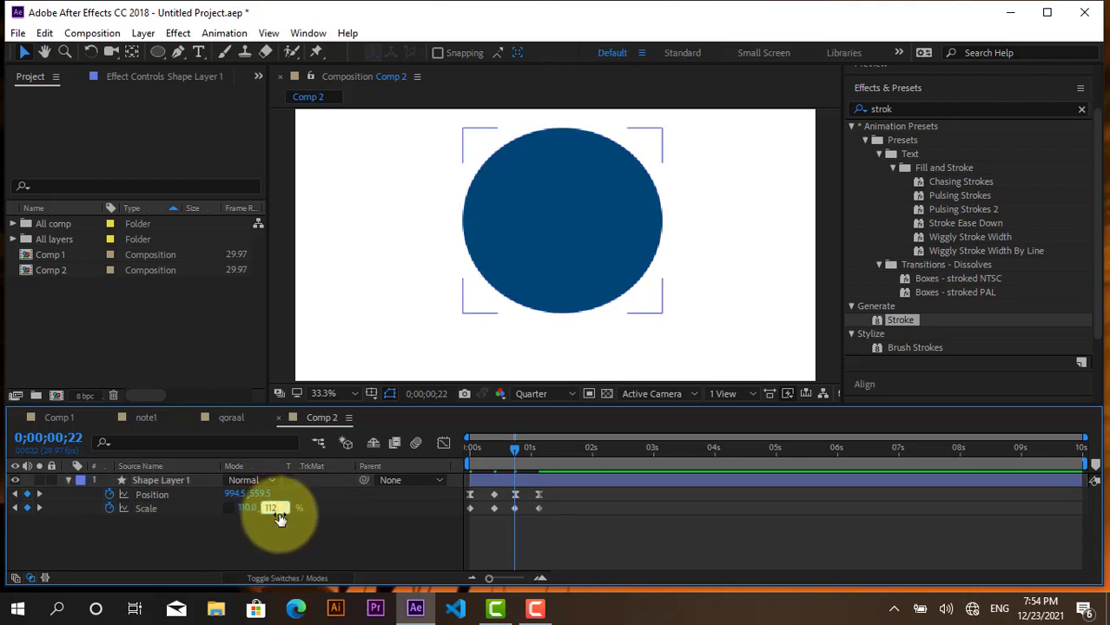
{"action": "key", "text": "Return"}
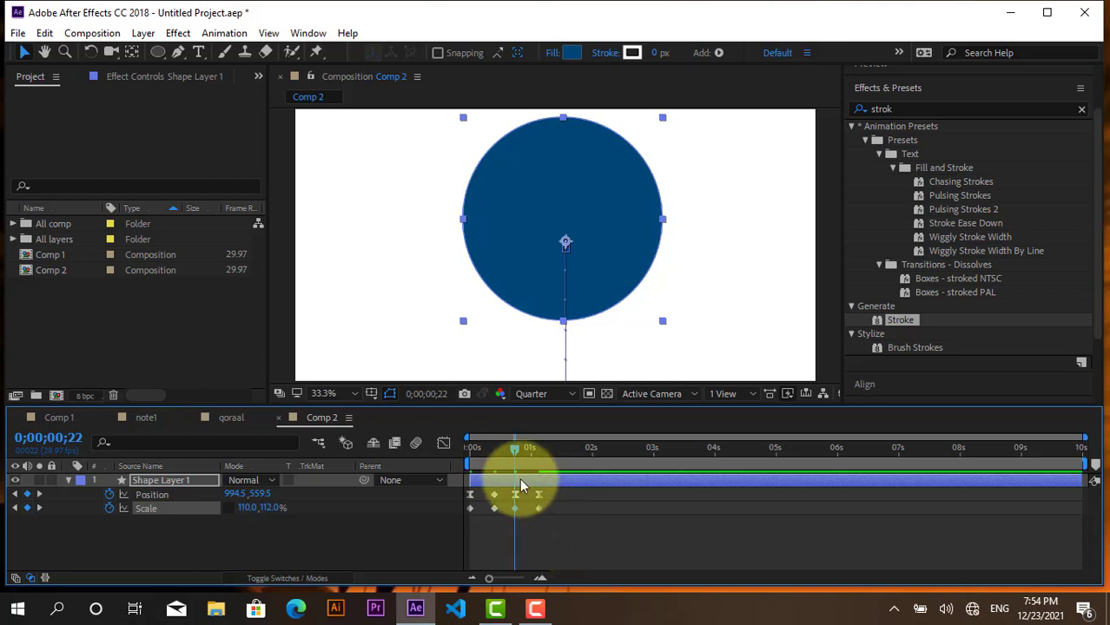
Preview the circle's scale animation and scrub through it to 0;00;01;03.
{"action": "left_click_drag", "start_coordinate": [512, 451], "coordinate": [309, 441]}
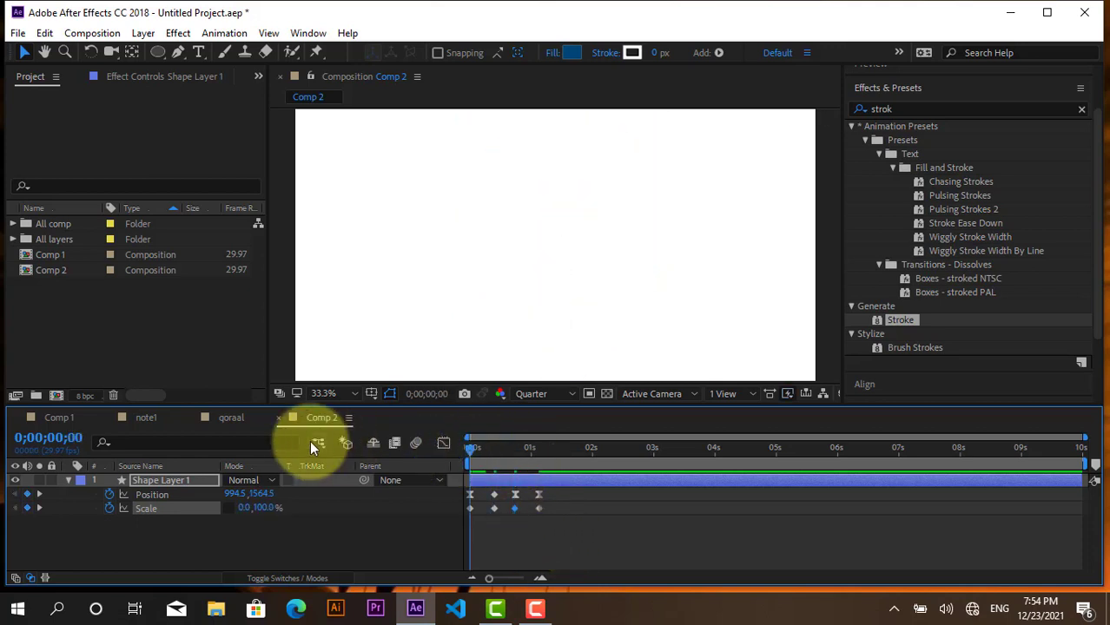
{"action": "key", "text": "space"}
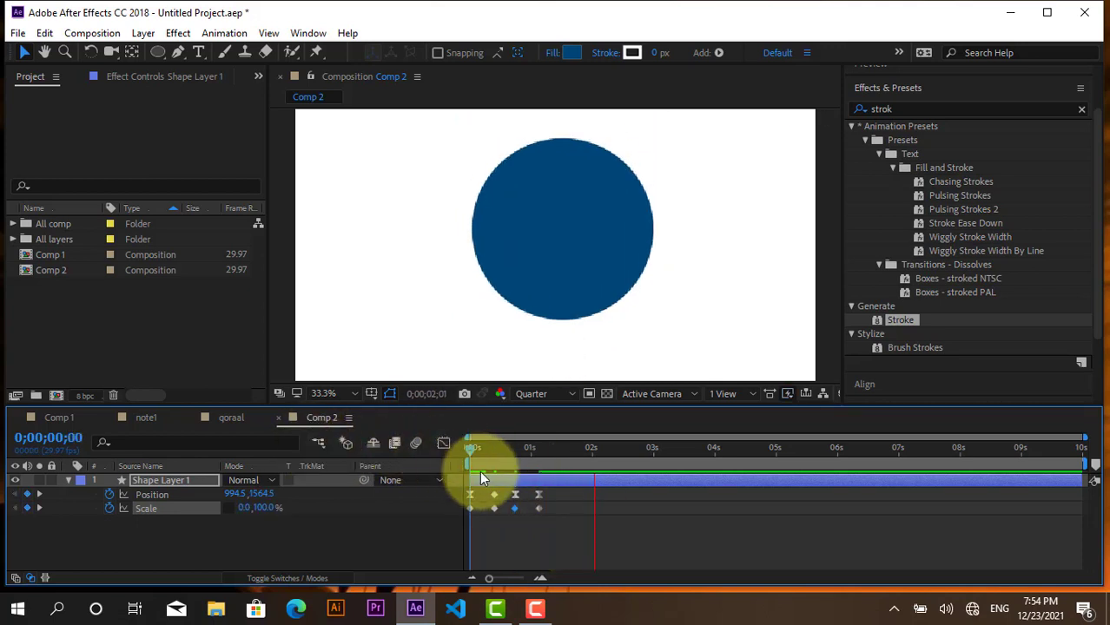
{"action": "left_click", "coordinate": [467, 450]}
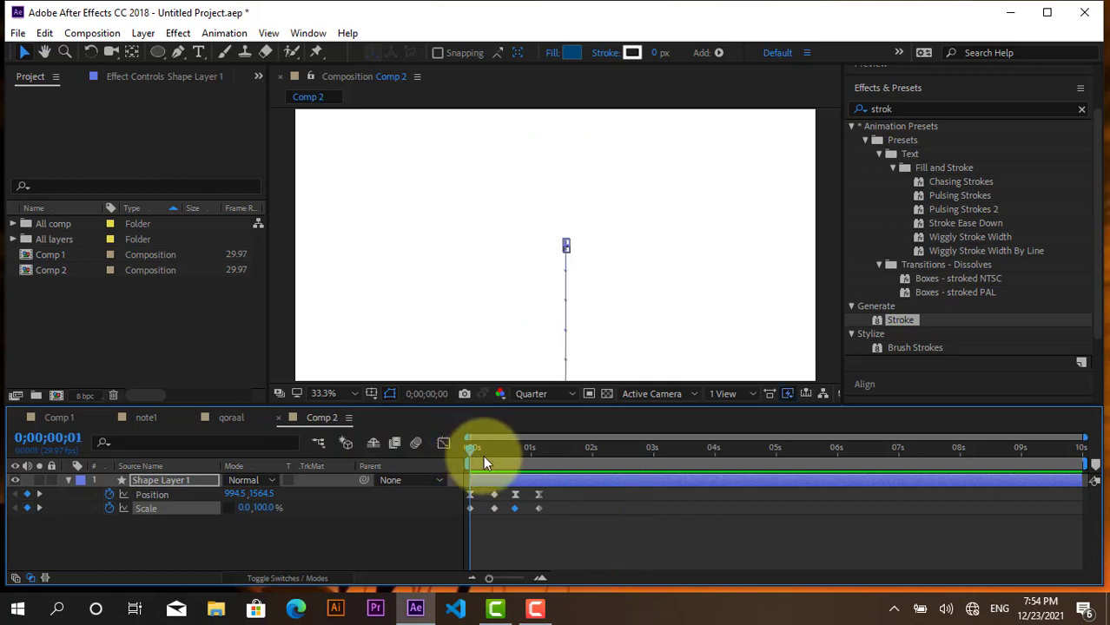
{"action": "mouse_move", "coordinate": [483, 455]}
{"action": "left_mouse_down"}
{"action": "mouse_move", "coordinate": [542, 496]}
{"action": "mouse_move", "coordinate": [518, 496]}
{"action": "mouse_move", "coordinate": [547, 518]}
{"action": "mouse_move", "coordinate": [462, 505]}
{"action": "left_mouse_up"}
{"action": "left_click", "coordinate": [548, 525]}
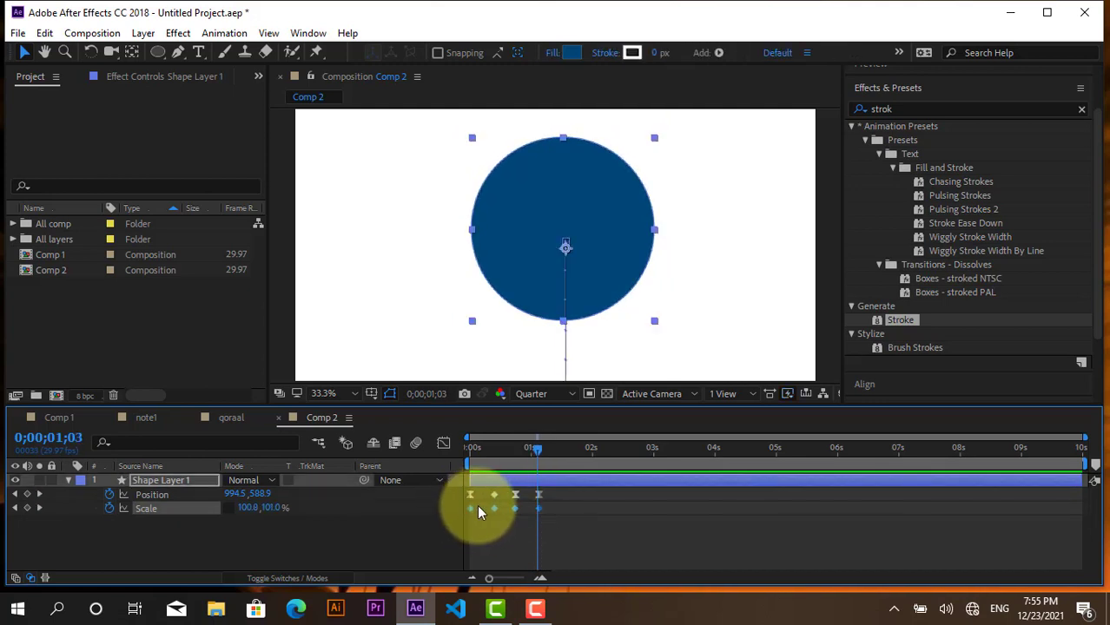
Apply Easy Ease to the circle's Scale keyframes and preview the result.
{"action": "right_click", "coordinate": [492, 508]}
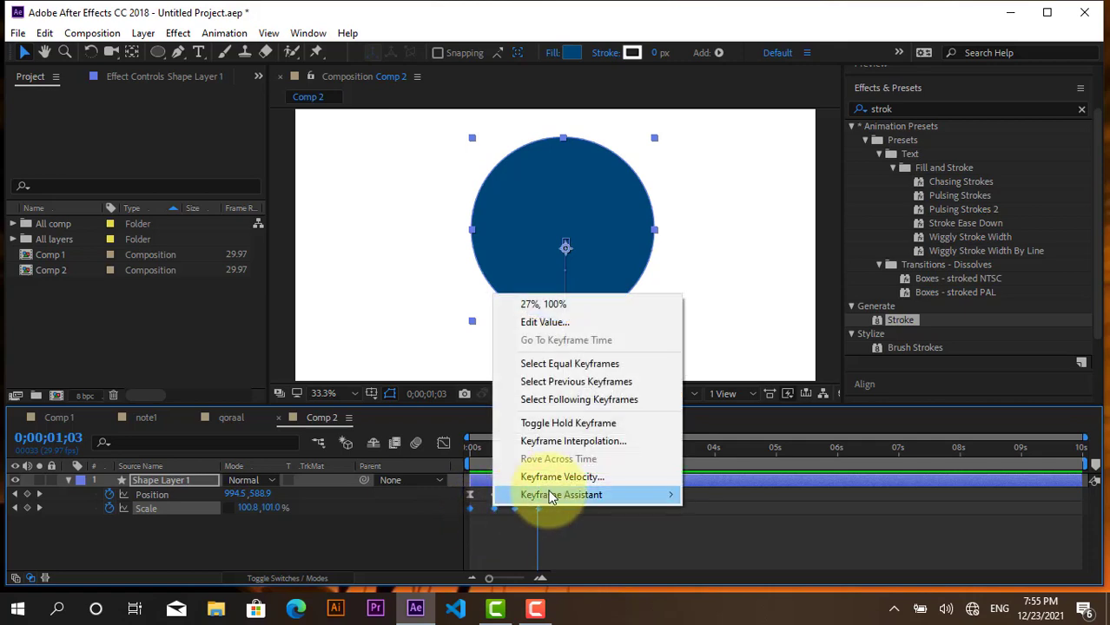
{"action": "mouse_move", "coordinate": [677, 494]}
{"action": "left_click", "coordinate": [725, 388]}
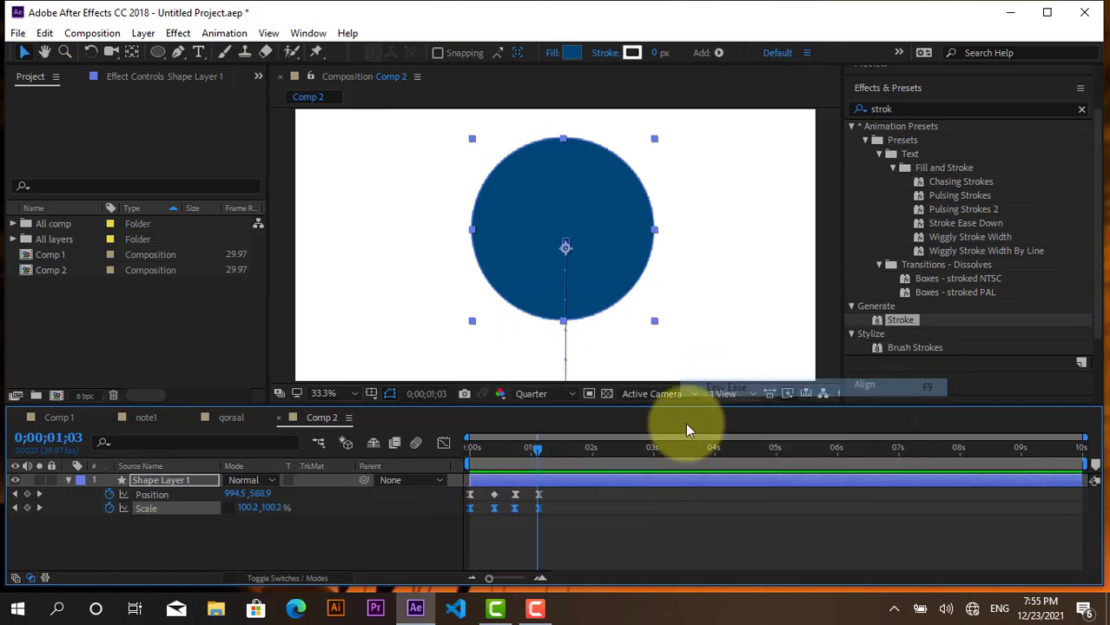
{"action": "left_click", "coordinate": [551, 538]}
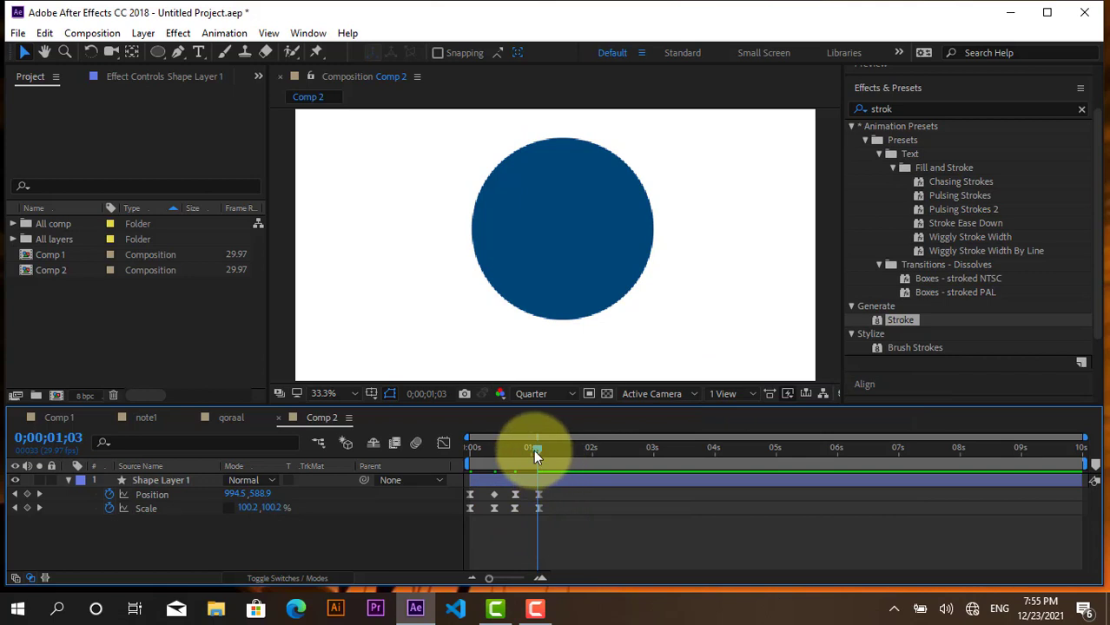
{"action": "key", "text": "space"}
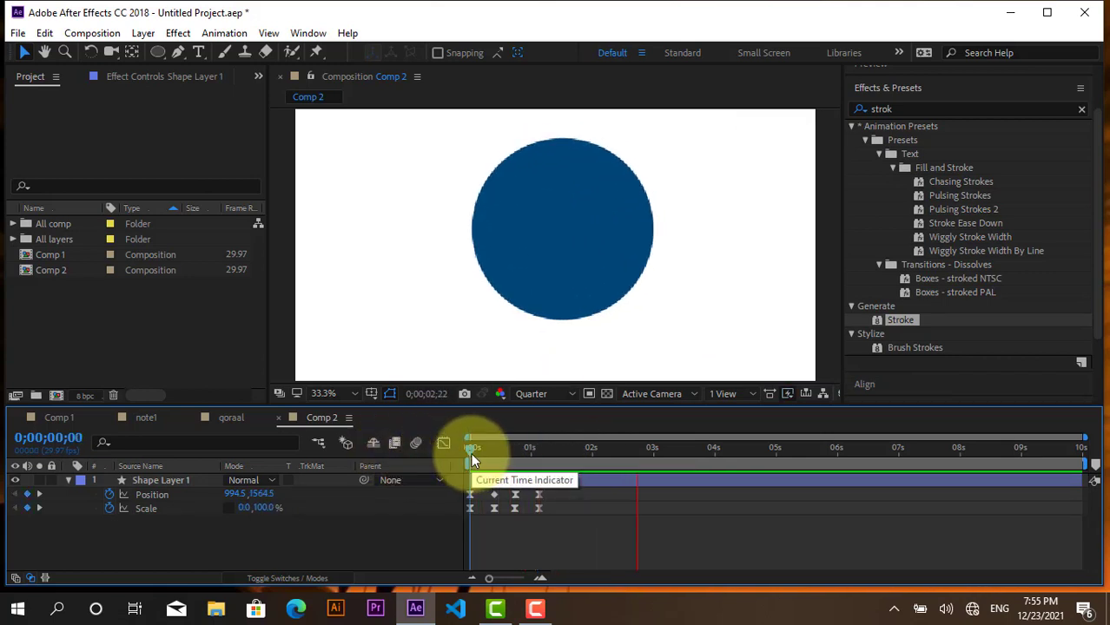
{"action": "key", "text": "space"}
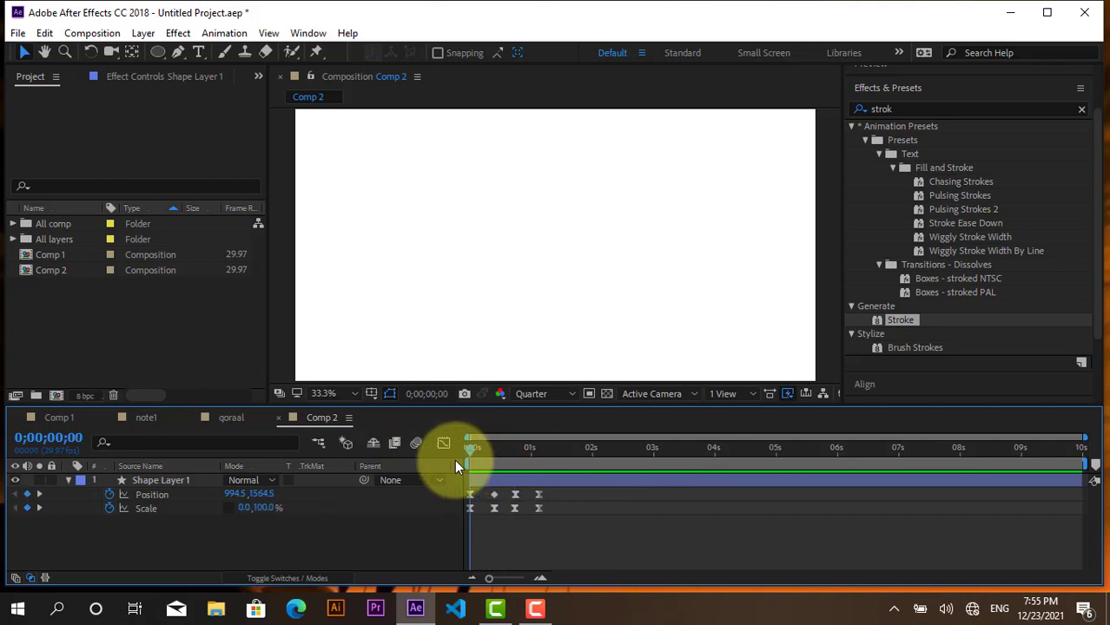
Move the circle's anchor point slightly higher at about one second and preview again.
{"action": "left_click_drag", "start_coordinate": [472, 460], "coordinate": [541, 474]}
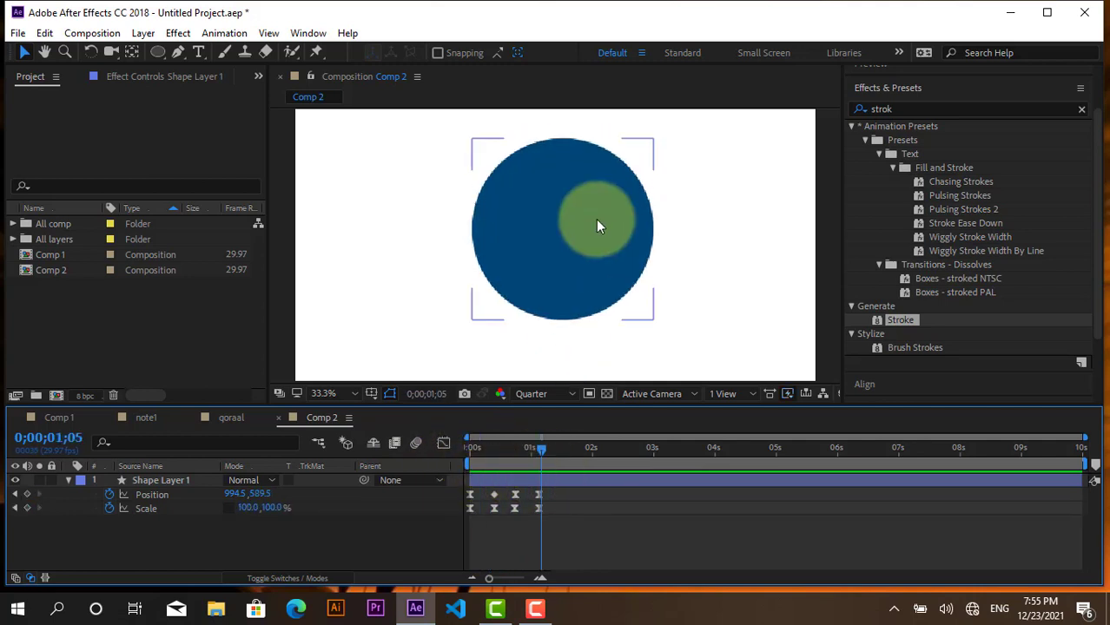
{"action": "left_click", "coordinate": [130, 53]}
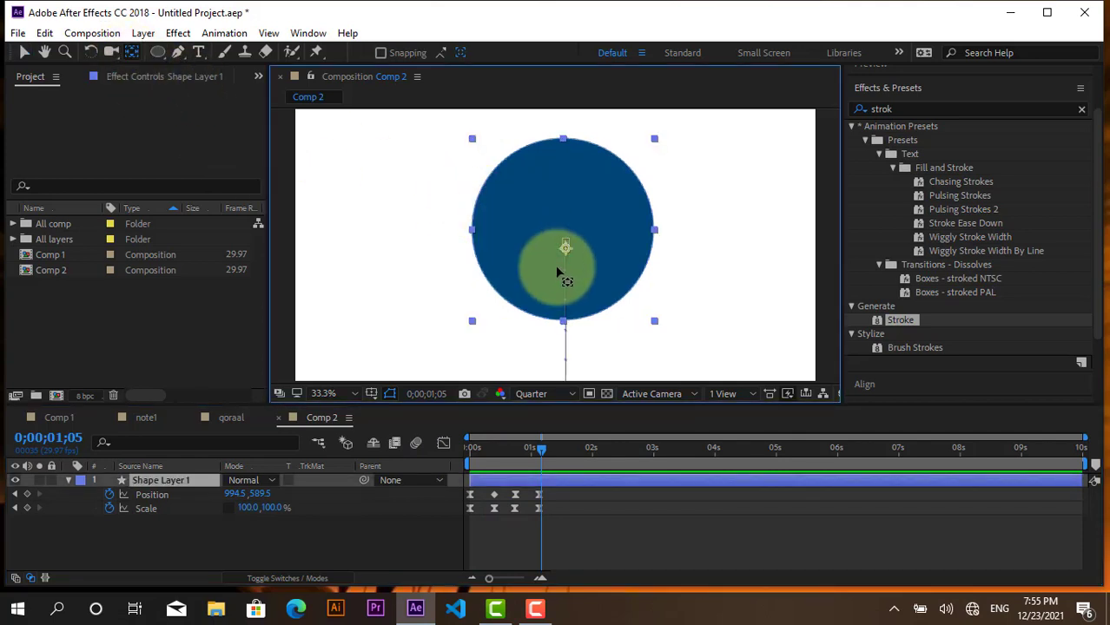
{"action": "left_click_drag", "start_coordinate": [559, 272], "coordinate": [557, 255]}
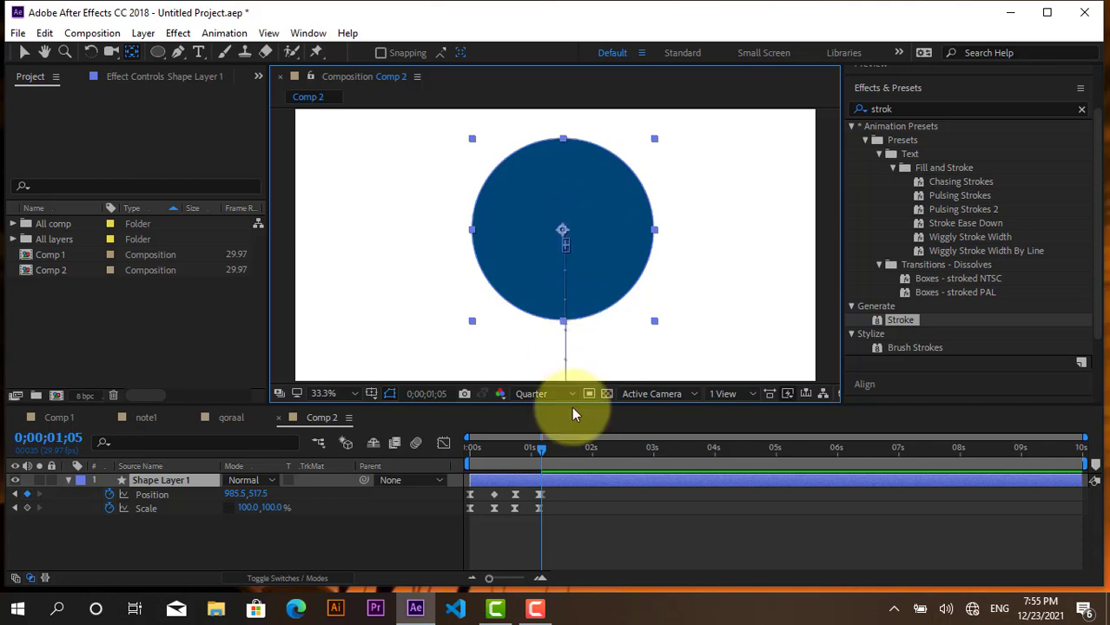
{"action": "left_click_drag", "start_coordinate": [537, 454], "coordinate": [448, 457]}
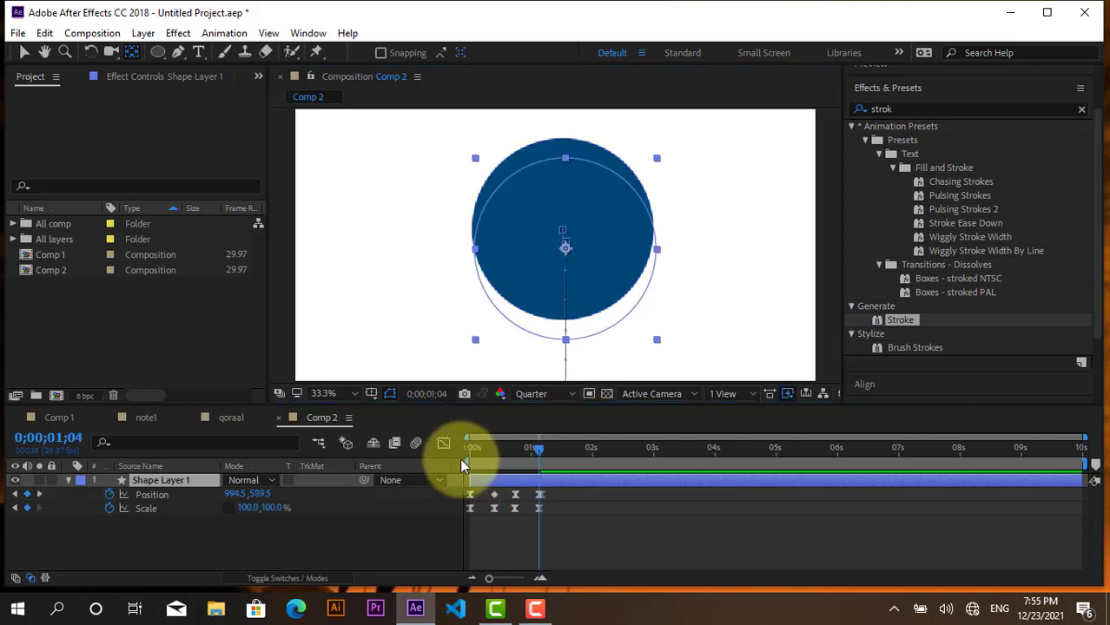
{"action": "key", "text": "space"}
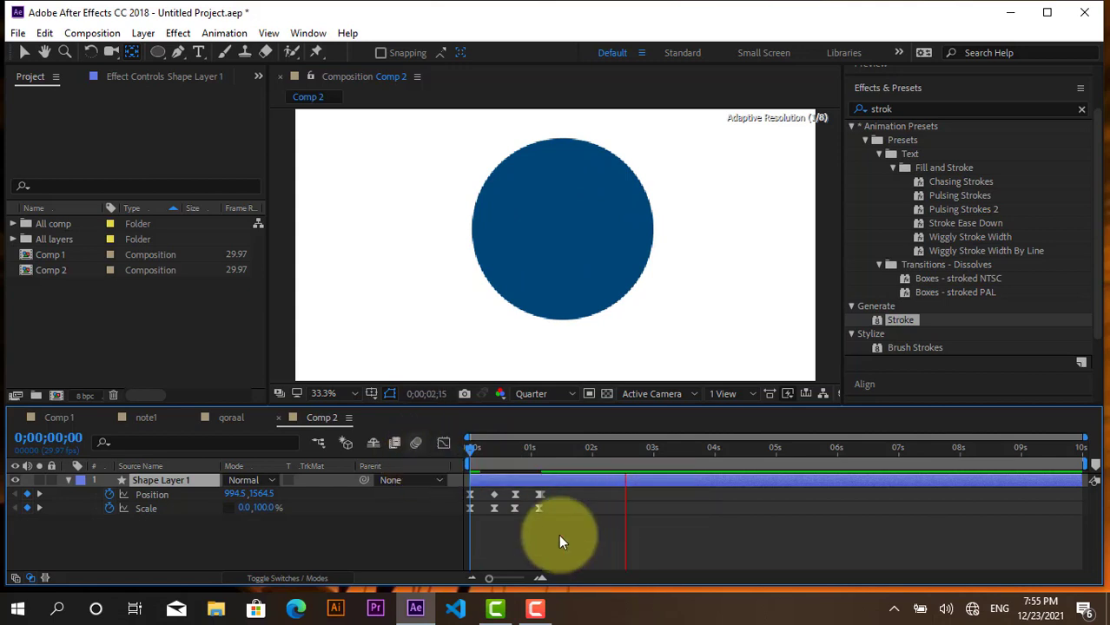
{"action": "key", "text": "space"}
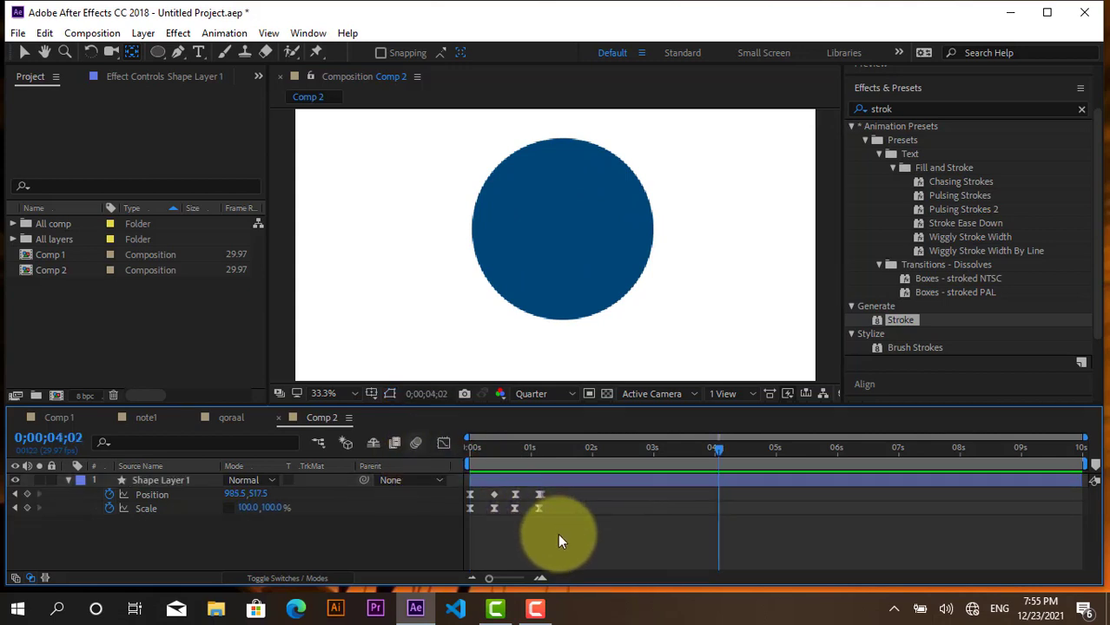
{"action": "left_click", "coordinate": [542, 496]}
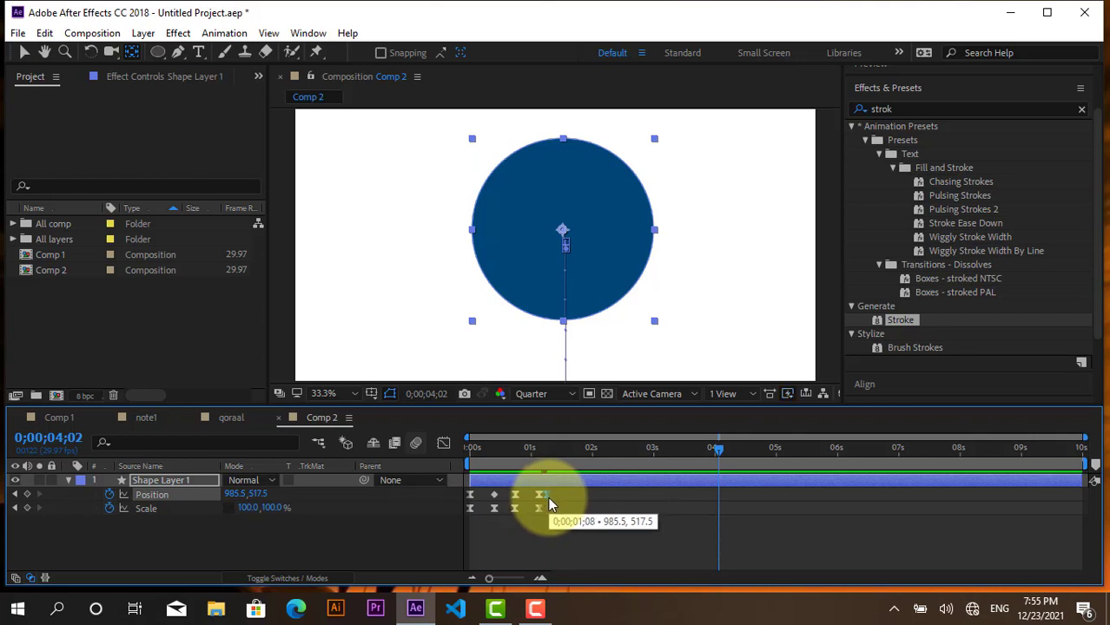
Retime the last Position keyframe and scrub and preview the circle's grow-in.
{"action": "left_click_drag", "start_coordinate": [549, 499], "coordinate": [549, 498]}
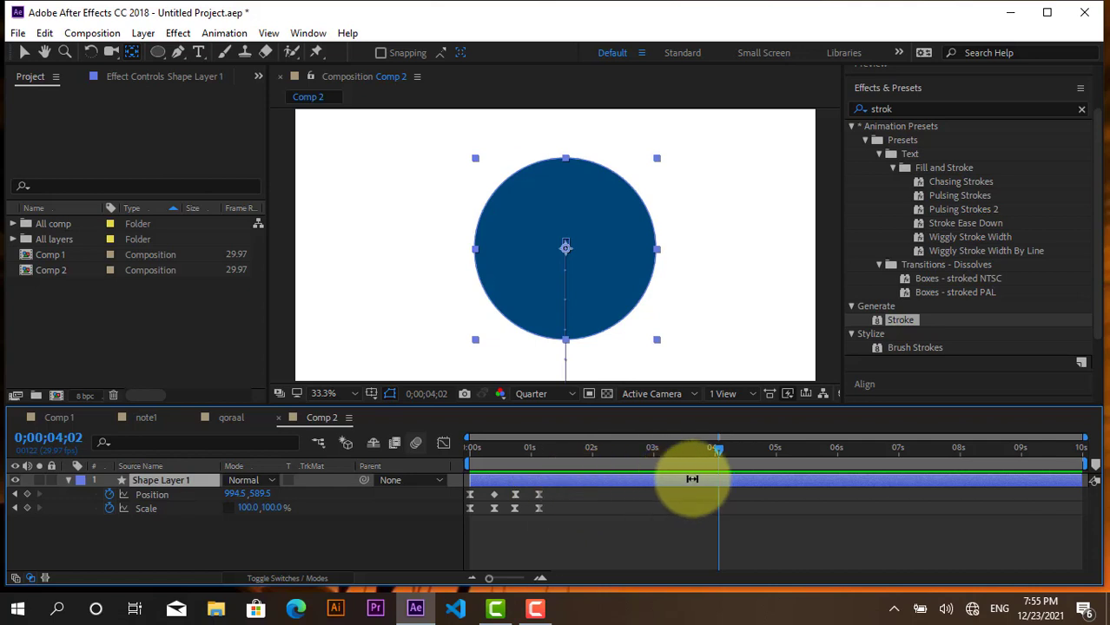
{"action": "left_click_drag", "start_coordinate": [712, 450], "coordinate": [367, 450]}
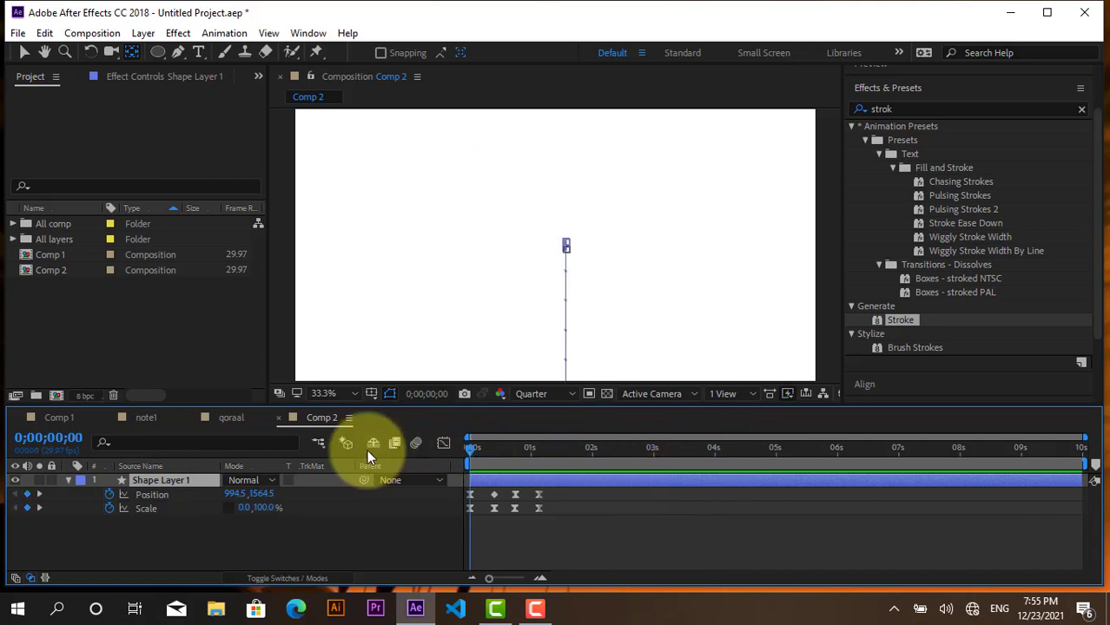
{"action": "key", "text": "space"}
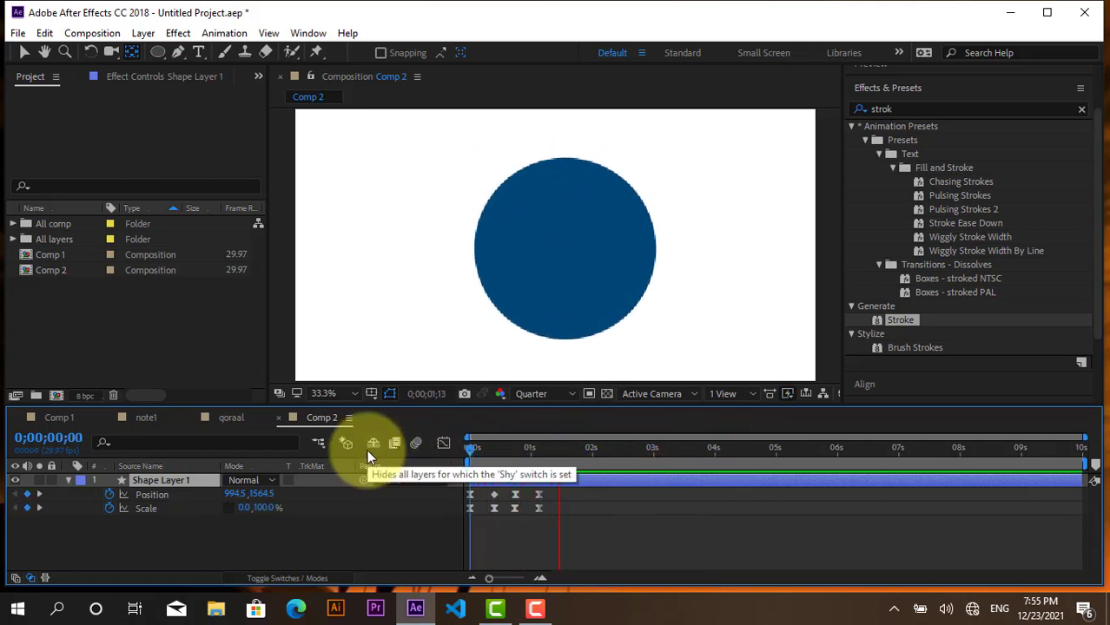
{"action": "left_click_drag", "start_coordinate": [472, 447], "coordinate": [521, 460]}
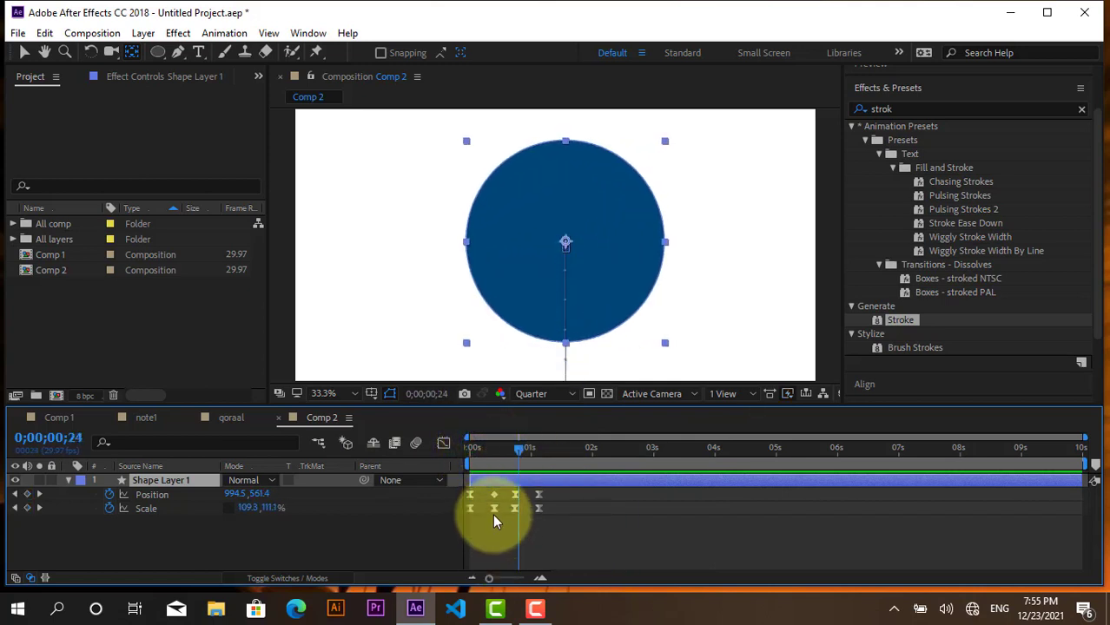
{"action": "left_click", "coordinate": [493, 509]}
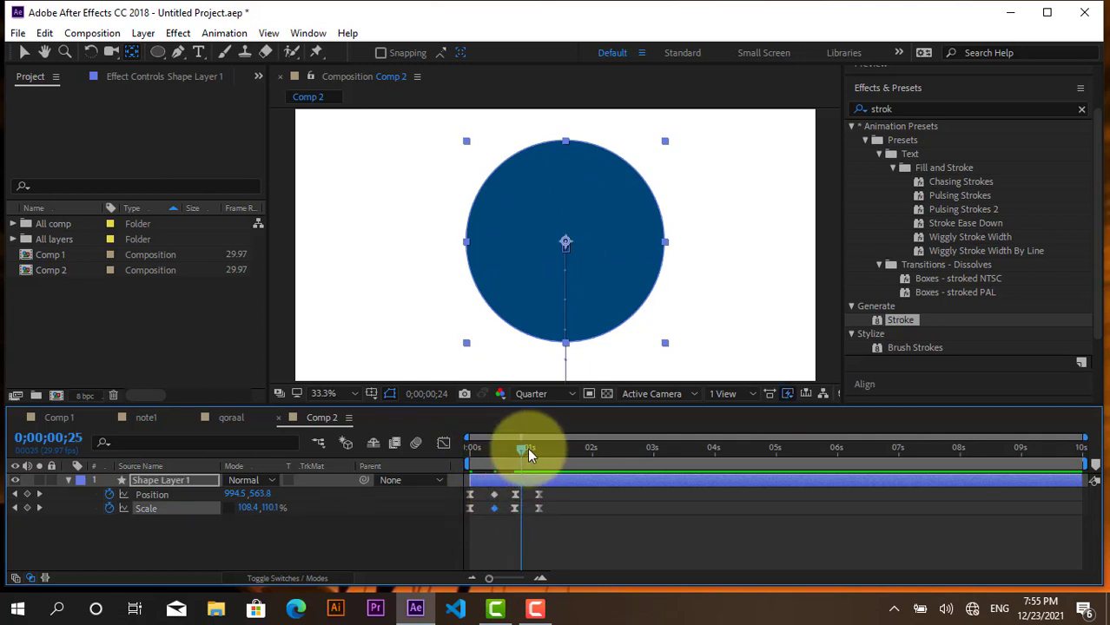
{"action": "mouse_move", "coordinate": [528, 448]}
{"action": "left_mouse_down"}
{"action": "mouse_move", "coordinate": [541, 450]}
{"action": "mouse_move", "coordinate": [520, 452]}
{"action": "left_mouse_up"}
{"action": "left_click_drag", "start_coordinate": [505, 457], "coordinate": [536, 465]}
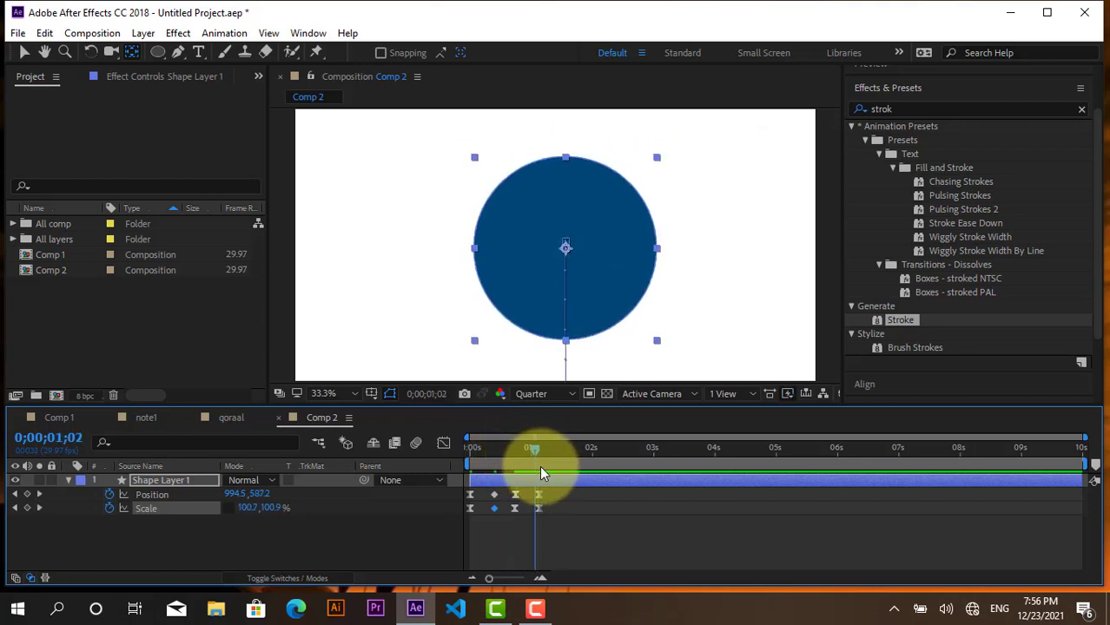
{"action": "left_click_drag", "start_coordinate": [536, 465], "coordinate": [517, 464]}
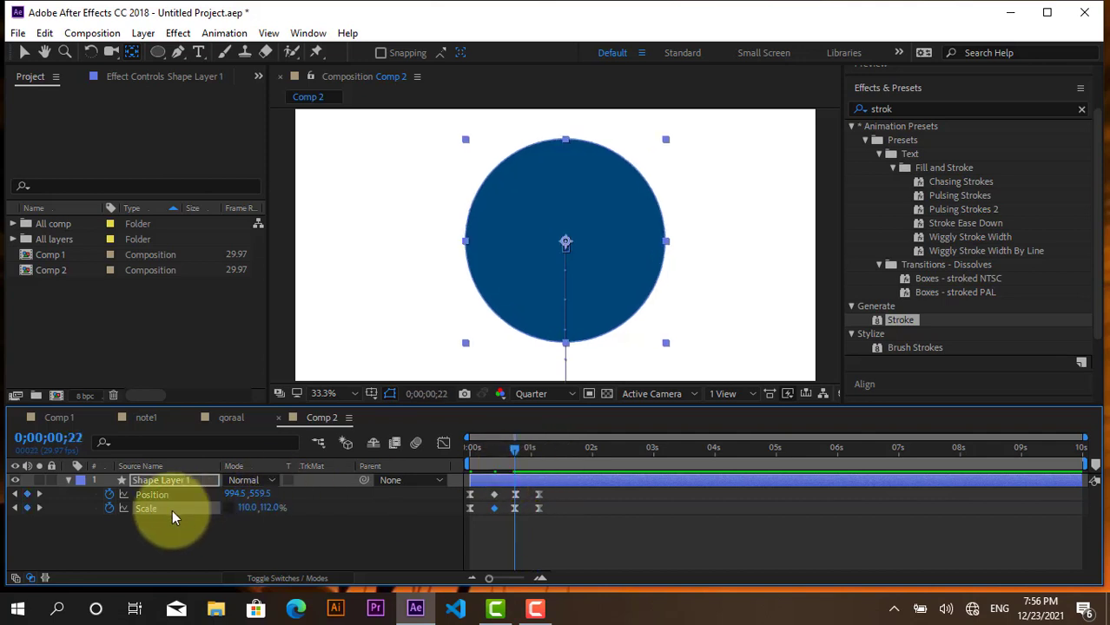
{"action": "left_click", "coordinate": [15, 502]}
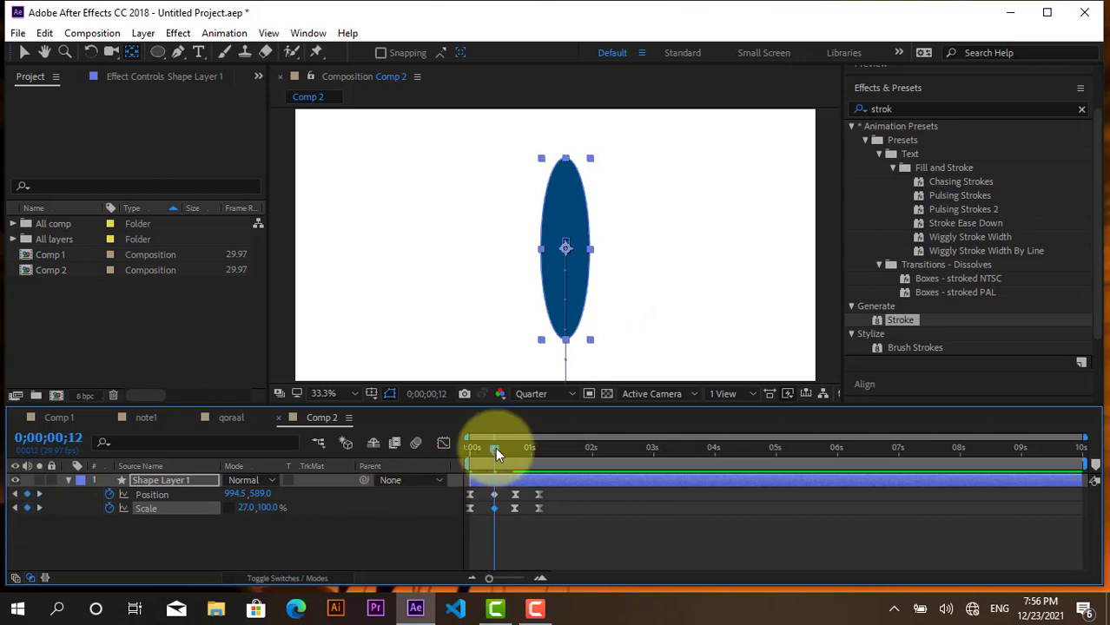
{"action": "left_click_drag", "start_coordinate": [495, 447], "coordinate": [408, 456]}
{"action": "key", "text": "space"}
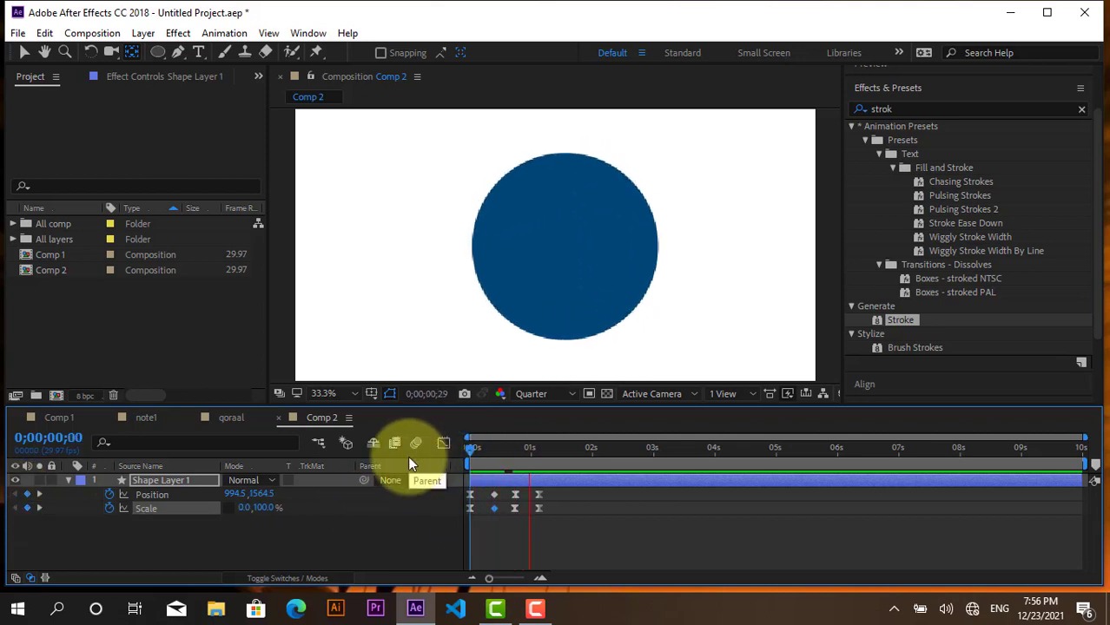
{"action": "key", "text": "space"}
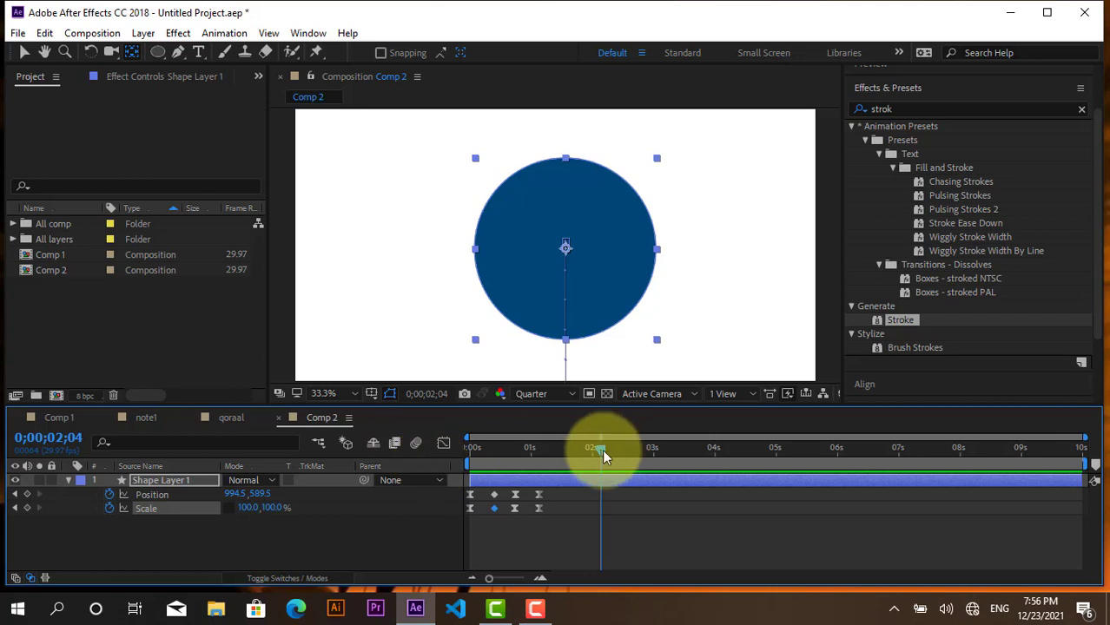
{"action": "mouse_move", "coordinate": [600, 448]}
{"action": "left_mouse_down"}
{"action": "mouse_move", "coordinate": [487, 452]}
{"action": "mouse_move", "coordinate": [534, 468]}
{"action": "left_mouse_up"}
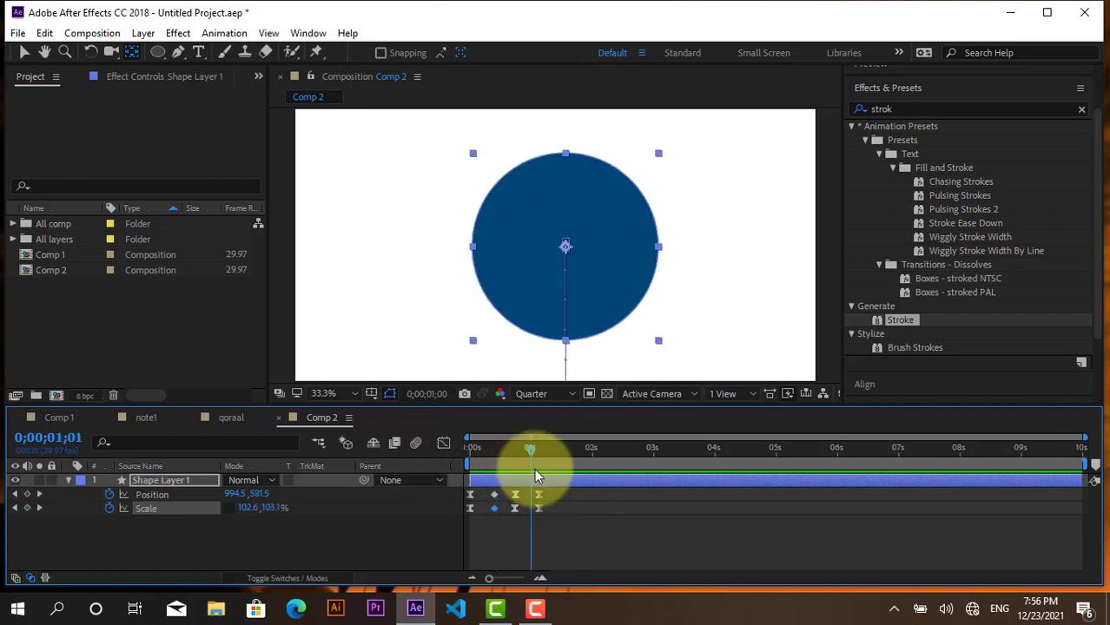
Drag the selected Position and Scale keyframes a few frames earlier and preview.
{"action": "mouse_move", "coordinate": [552, 521]}
{"action": "left_mouse_down"}
{"action": "mouse_move", "coordinate": [535, 492]}
{"action": "mouse_move", "coordinate": [505, 495]}
{"action": "left_mouse_up"}
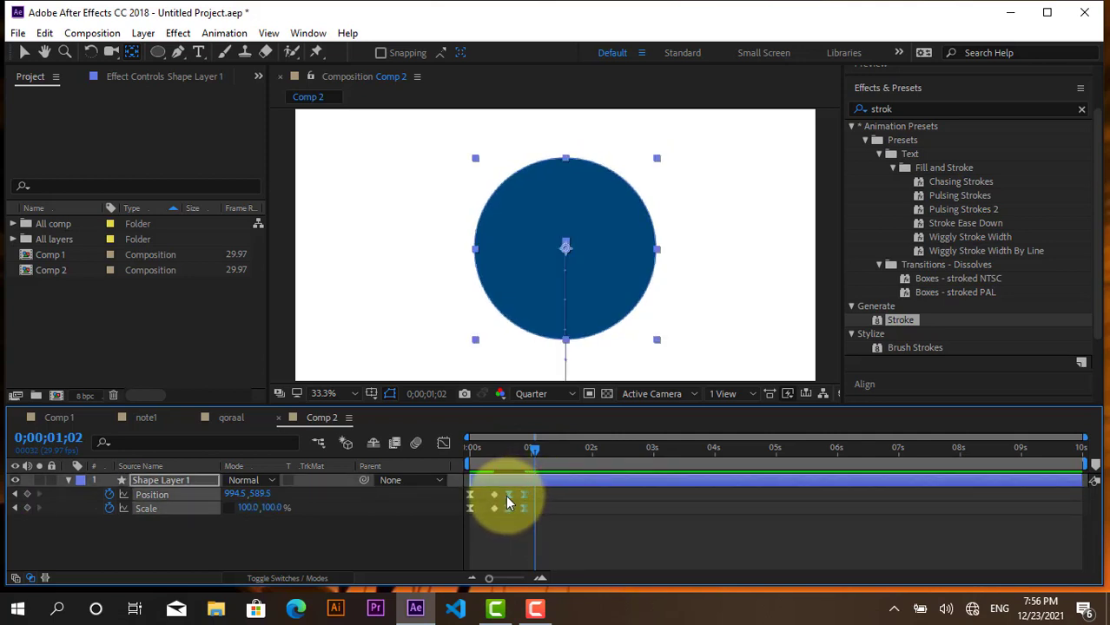
{"action": "left_click_drag", "start_coordinate": [535, 449], "coordinate": [456, 450]}
{"action": "key", "text": "space"}
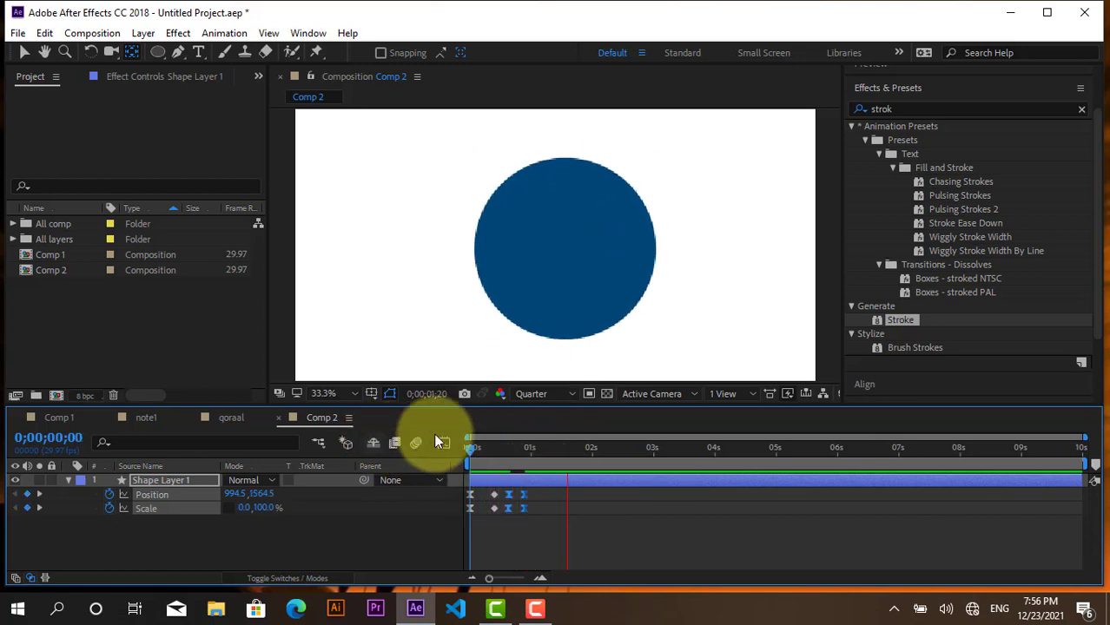
{"action": "left_click", "coordinate": [476, 450]}
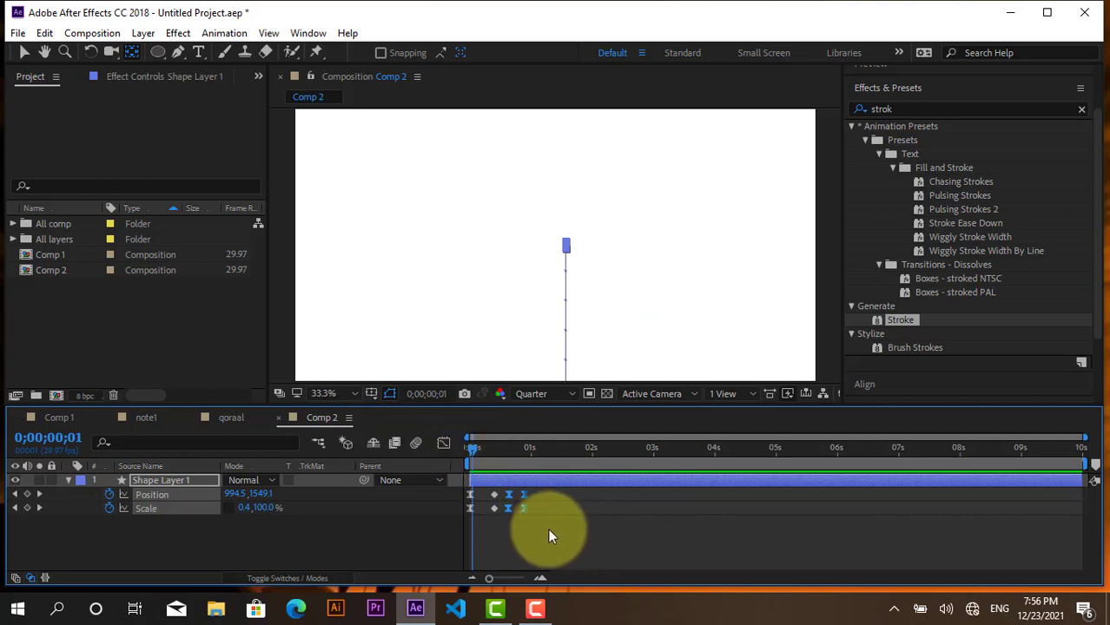
{"action": "left_click_drag", "start_coordinate": [548, 529], "coordinate": [482, 494]}
{"action": "left_click_drag", "start_coordinate": [477, 447], "coordinate": [470, 447]}
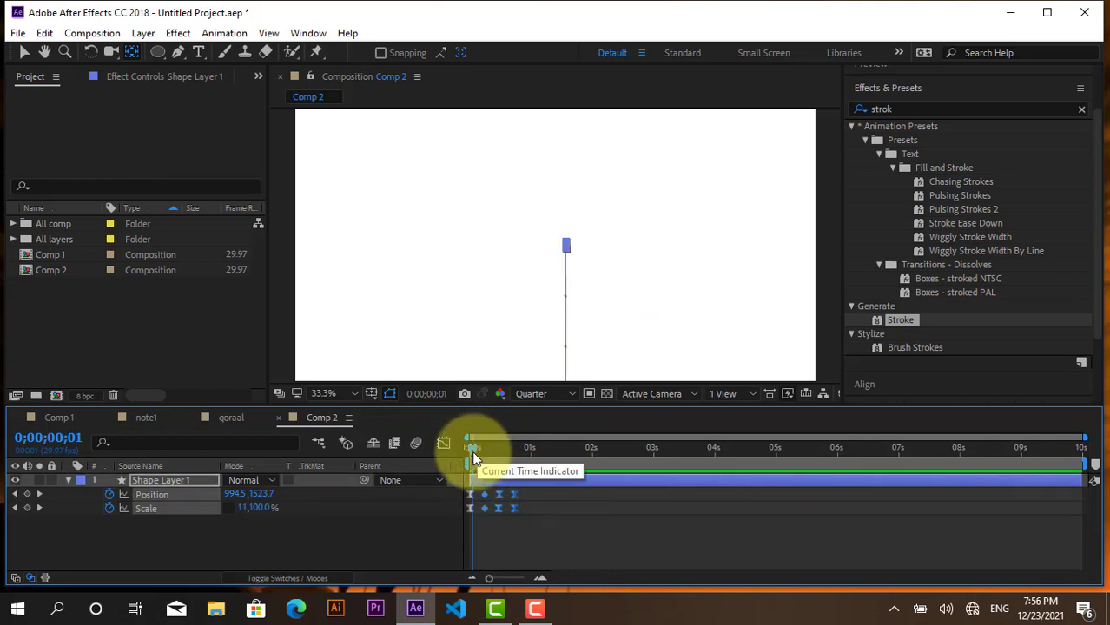
{"action": "key", "text": "space"}
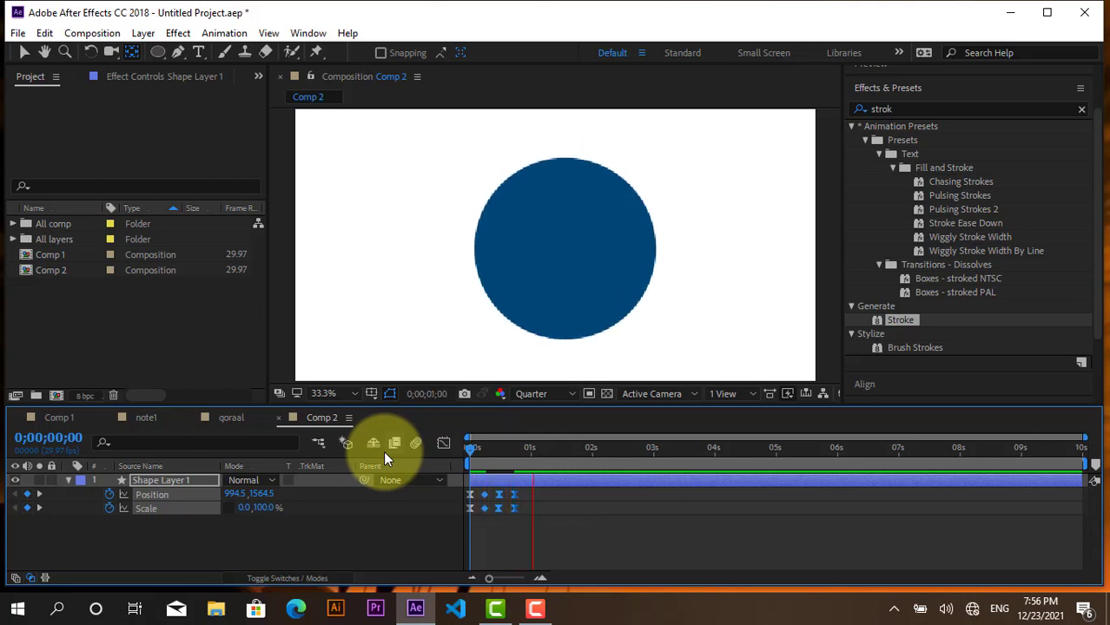
{"action": "left_click", "coordinate": [499, 501]}
{"action": "left_click", "coordinate": [501, 547]}
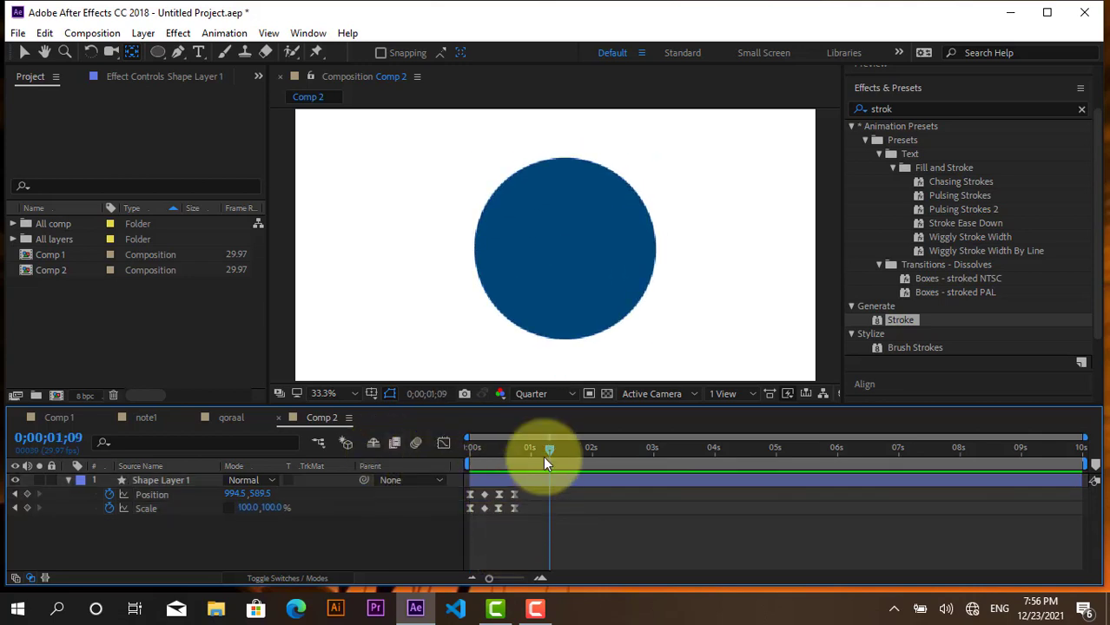
At 0;00;01;03, collapse Shape Layer 1 and duplicate it with Ctrl+D.
{"action": "left_click_drag", "start_coordinate": [550, 449], "coordinate": [537, 449]}
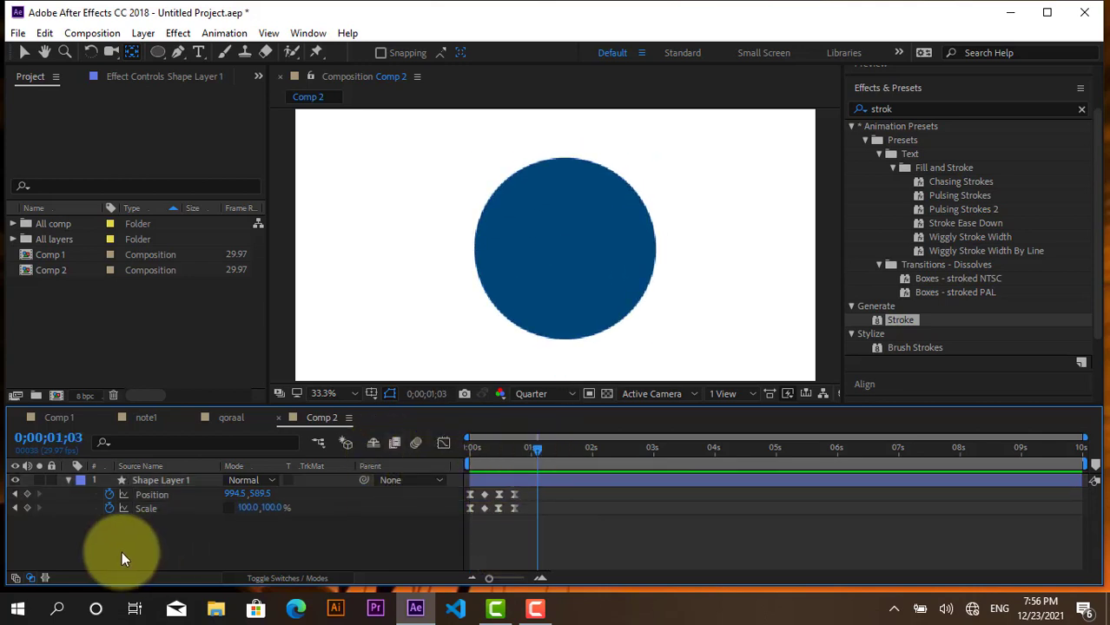
{"action": "left_click", "coordinate": [70, 480]}
{"action": "left_click", "coordinate": [68, 480]}
{"action": "left_click", "coordinate": [135, 482]}
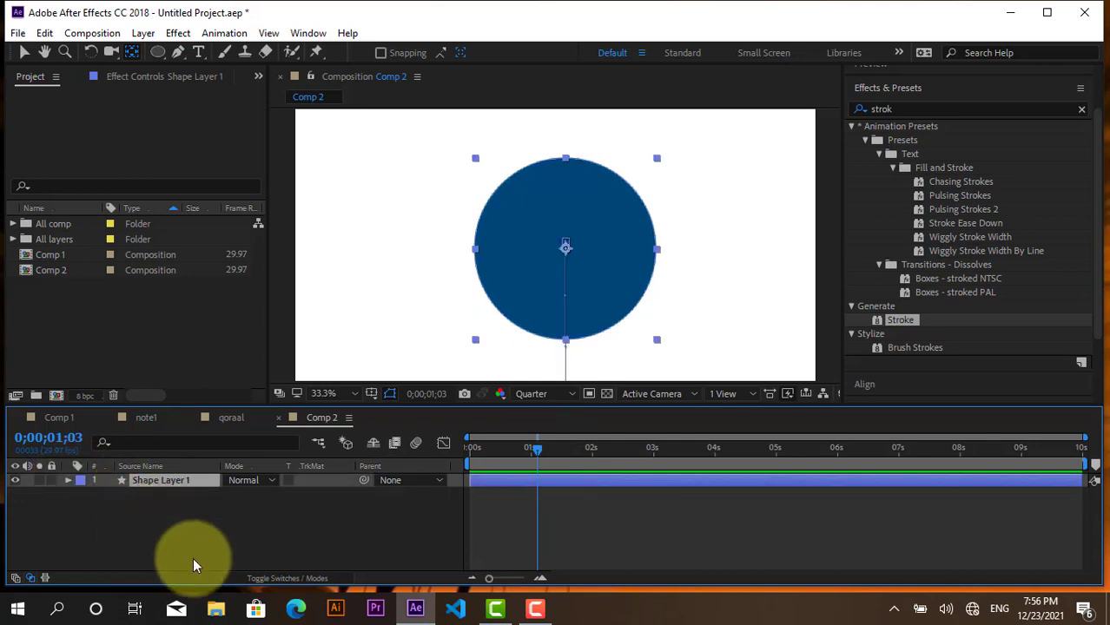
{"action": "key", "text": "ctrl+d"}
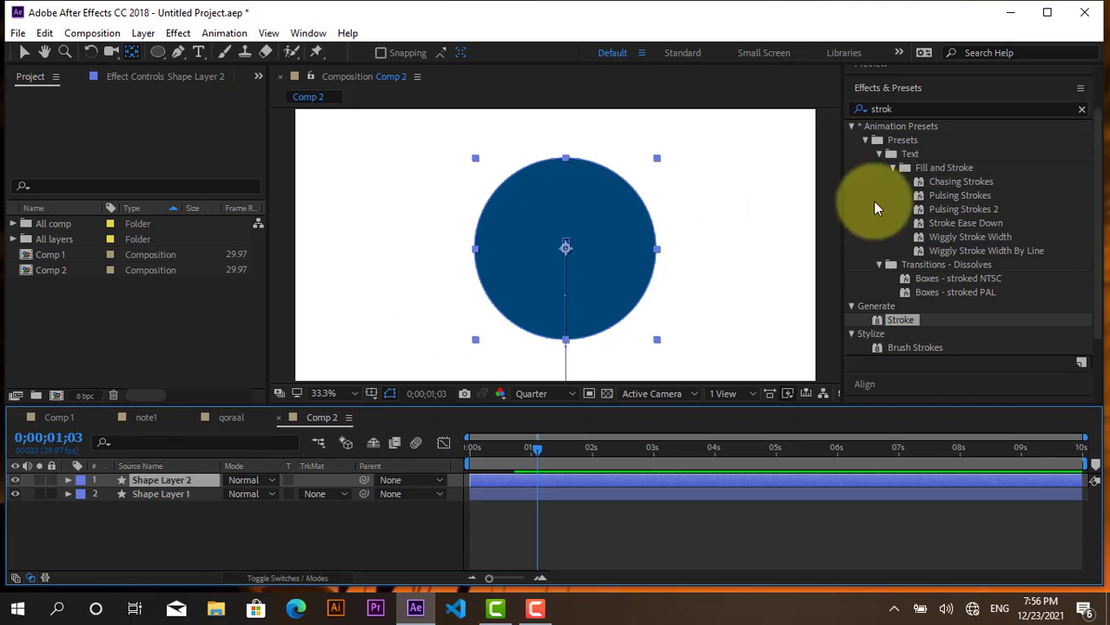
Change the duplicate's fill colour to teal #69AEA8.
{"action": "left_click", "coordinate": [899, 112]}
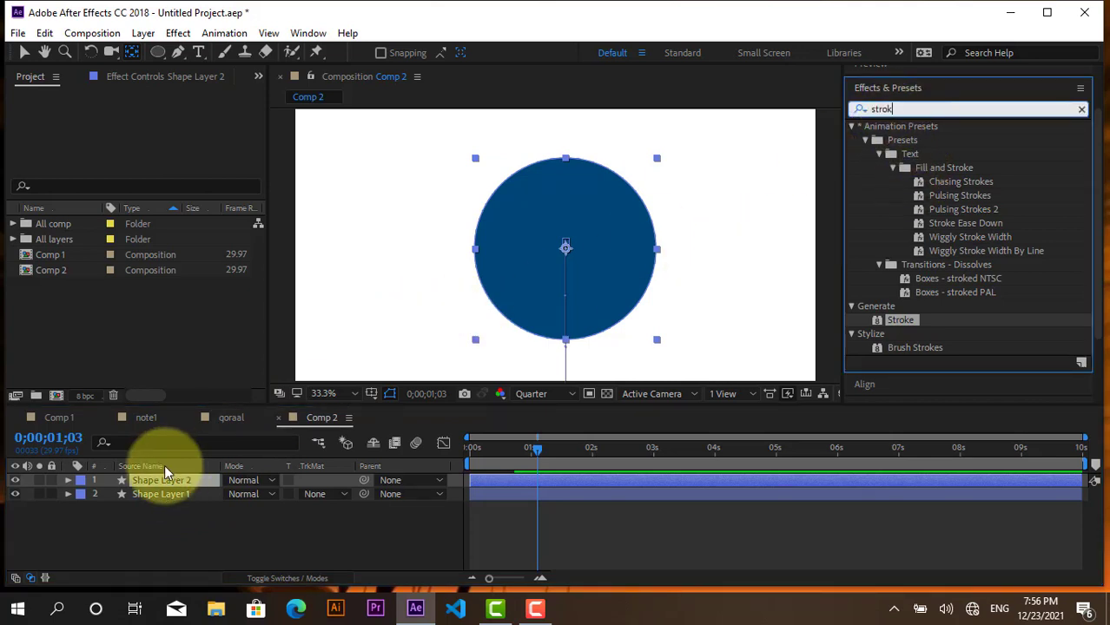
{"action": "left_click", "coordinate": [24, 52]}
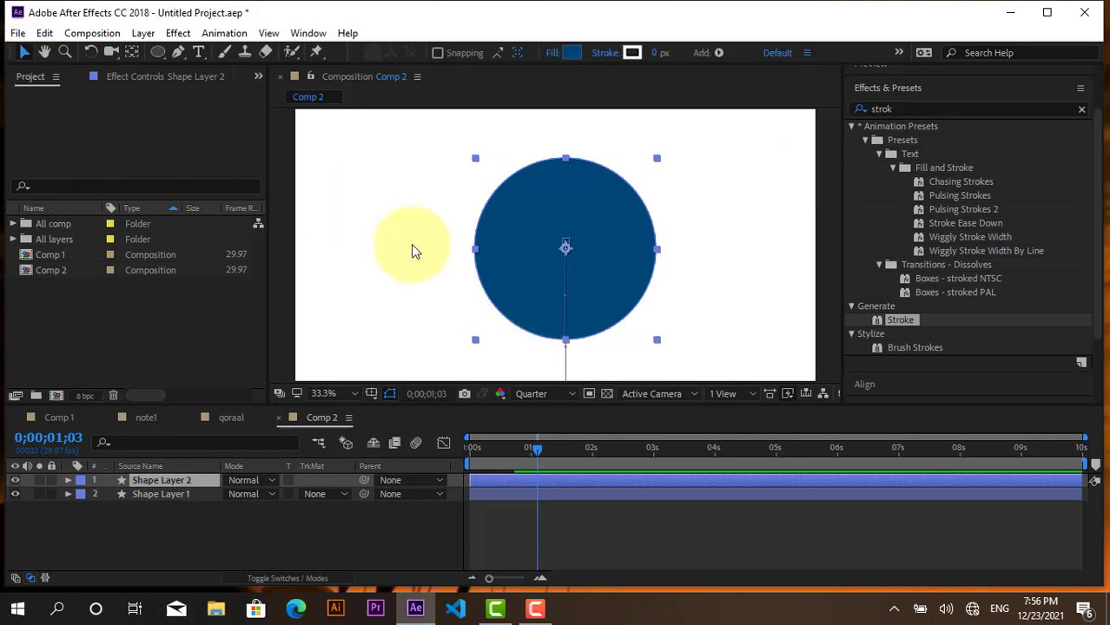
{"action": "left_click", "coordinate": [570, 53]}
{"action": "left_click_drag", "start_coordinate": [775, 366], "coordinate": [788, 384]}
{"action": "mouse_move", "coordinate": [935, 421]}
{"action": "left_mouse_down"}
{"action": "mouse_move", "coordinate": [937, 441]}
{"action": "mouse_move", "coordinate": [937, 431]}
{"action": "left_mouse_up"}
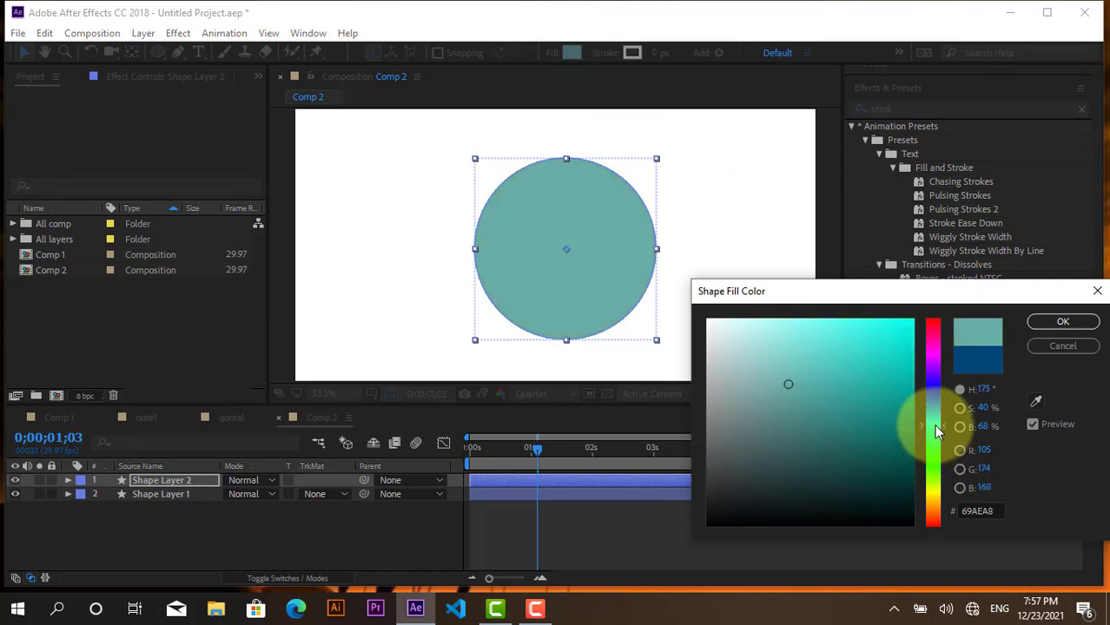
{"action": "left_click", "coordinate": [1034, 321]}
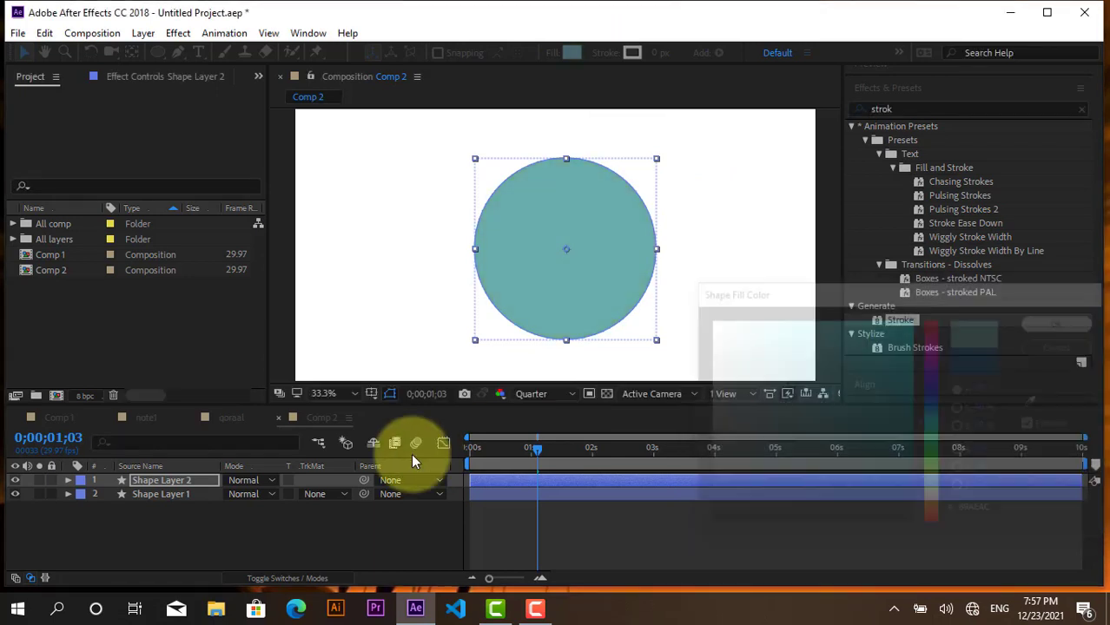
Trim Shape Layer 2 to start at 0;00;01;03 and preview both circles.
{"action": "left_click", "coordinate": [562, 482]}
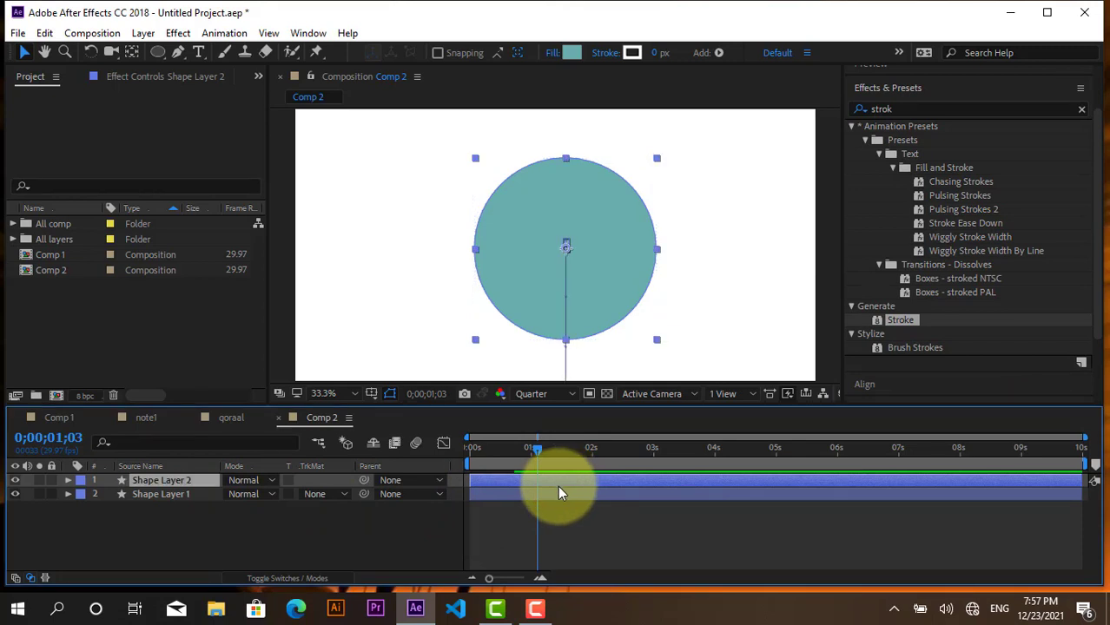
{"action": "key", "text": "alt+["}
{"action": "left_click_drag", "start_coordinate": [541, 446], "coordinate": [498, 447]}
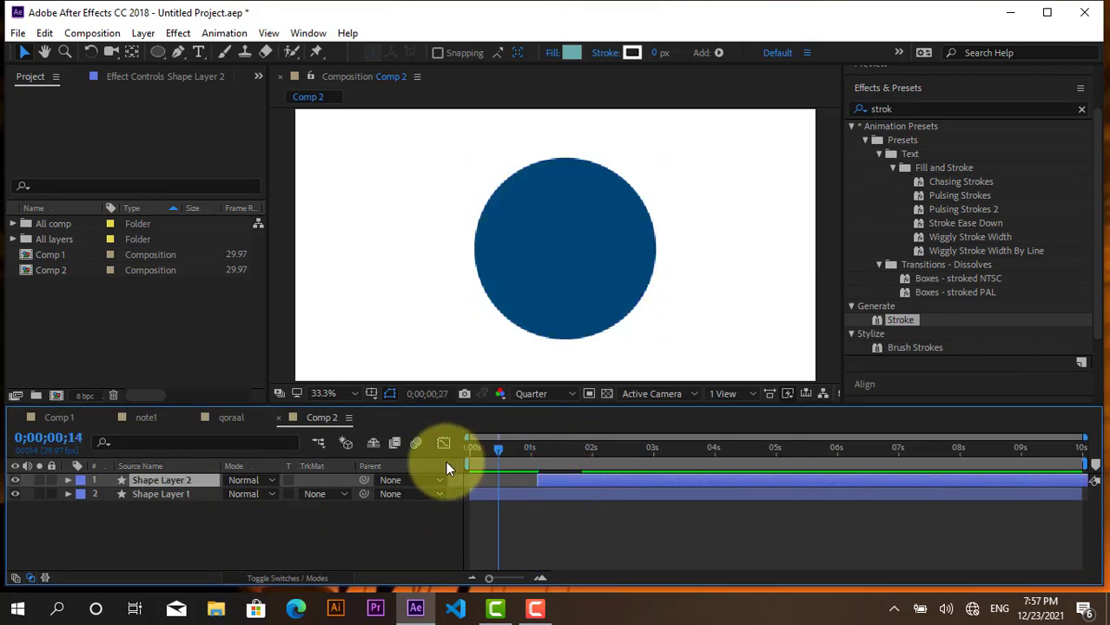
{"action": "key", "text": "space"}
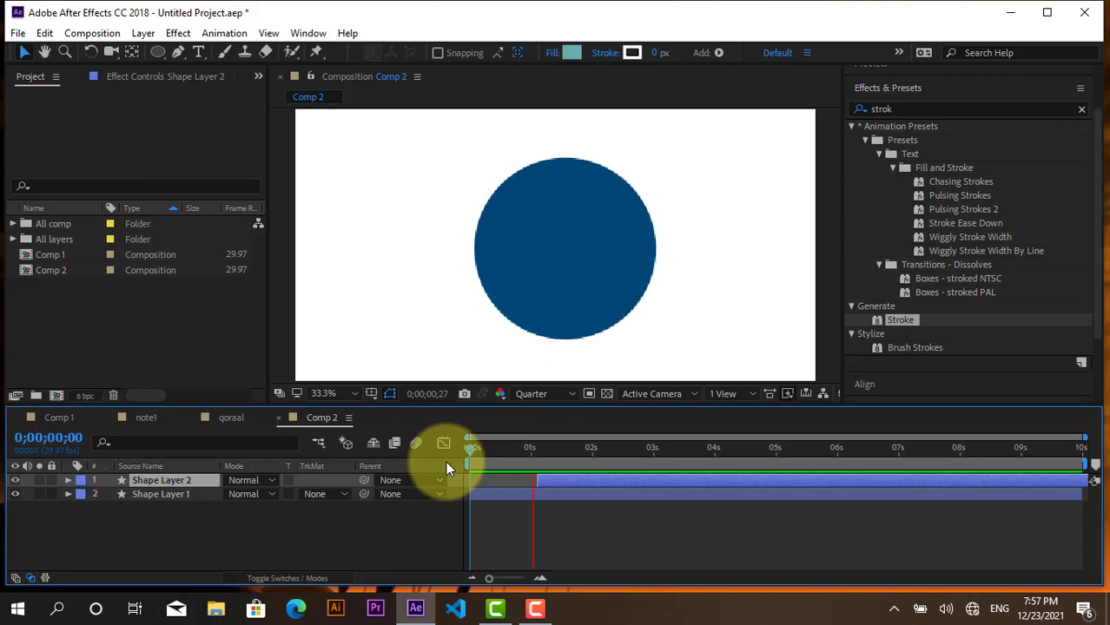
{"action": "key", "text": "space"}
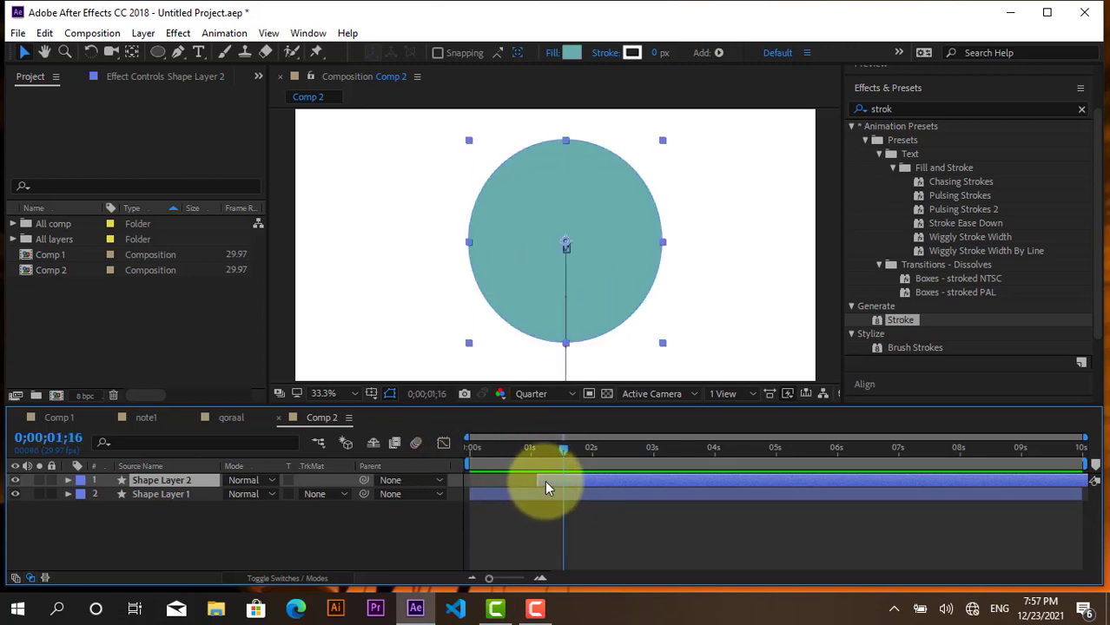
Slide Shape Layer 2 a few frames earlier in two nudges, previewing after each.
{"action": "left_click_drag", "start_coordinate": [545, 480], "coordinate": [514, 480]}
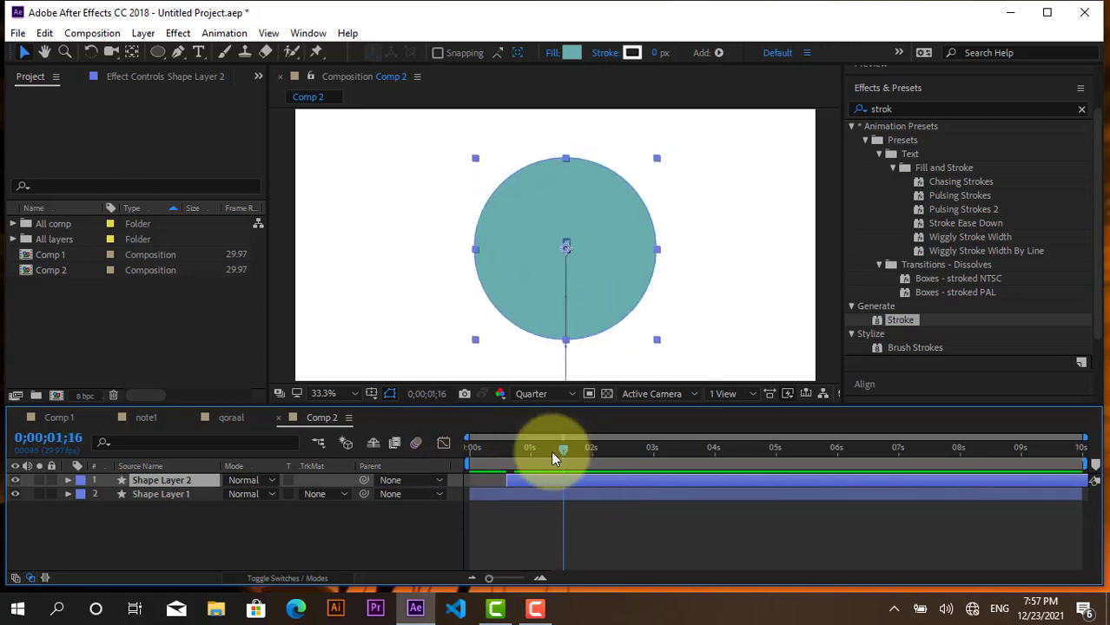
{"action": "key", "text": "space"}
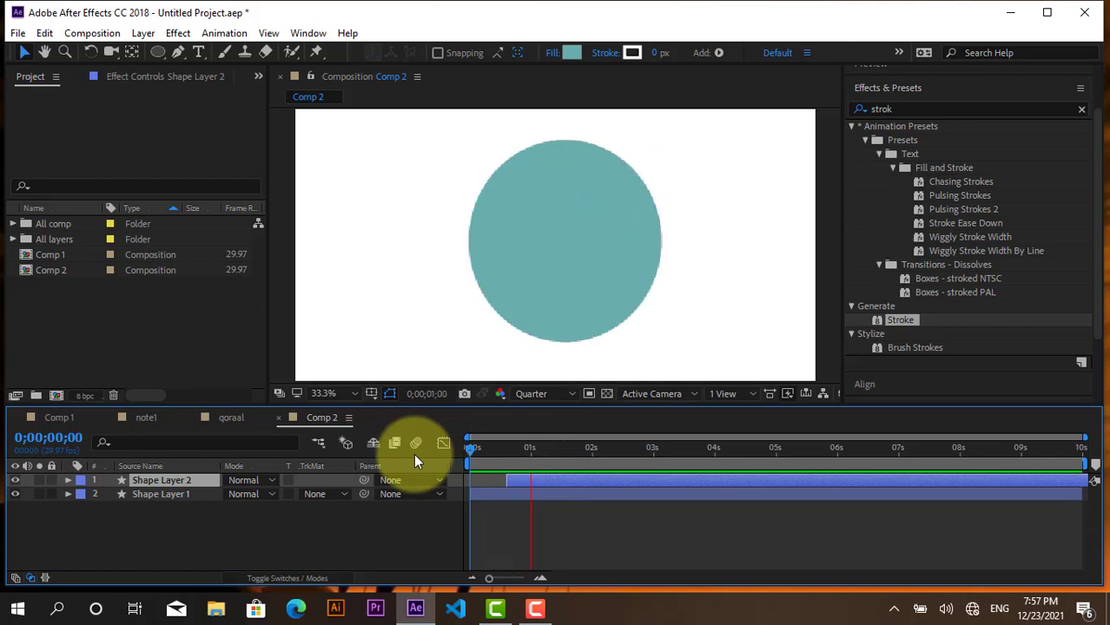
{"action": "key", "text": "space"}
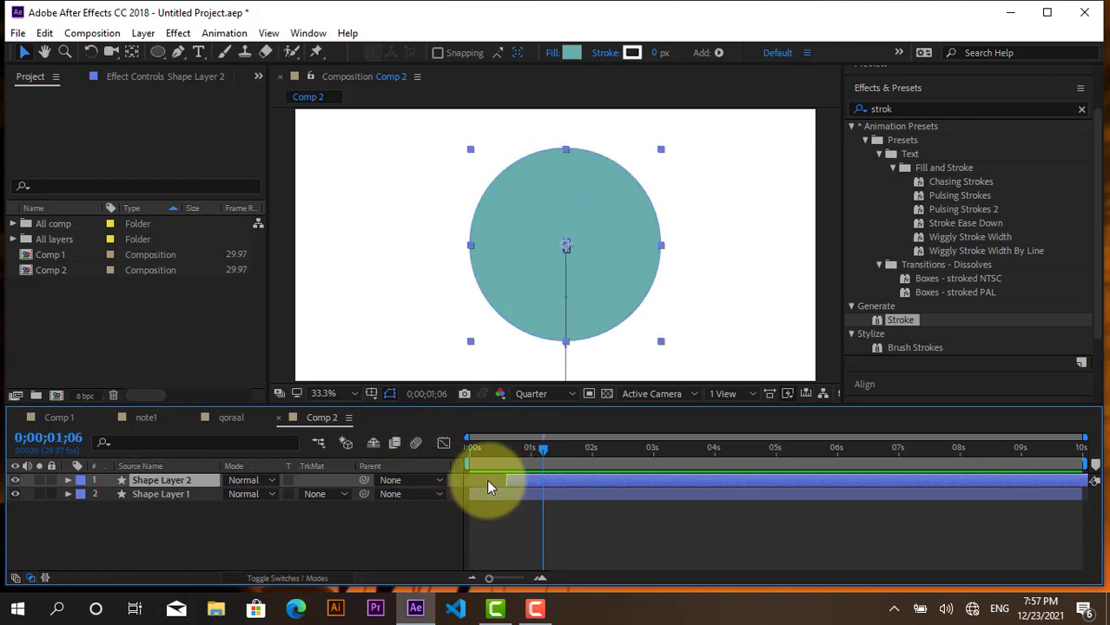
{"action": "left_click_drag", "start_coordinate": [515, 478], "coordinate": [494, 479]}
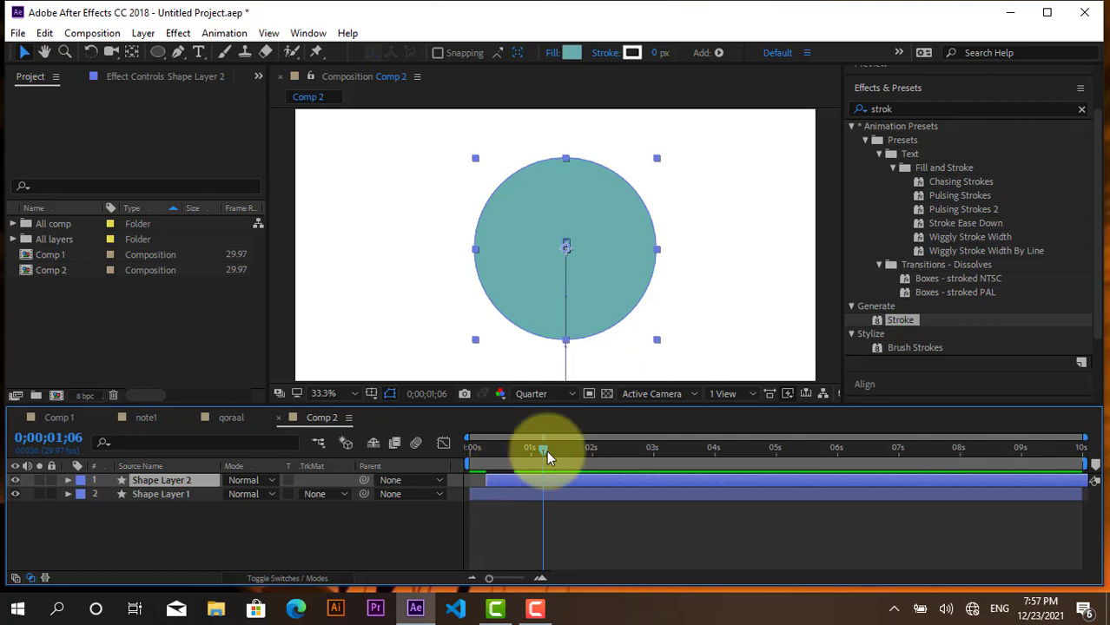
{"action": "key", "text": "space"}
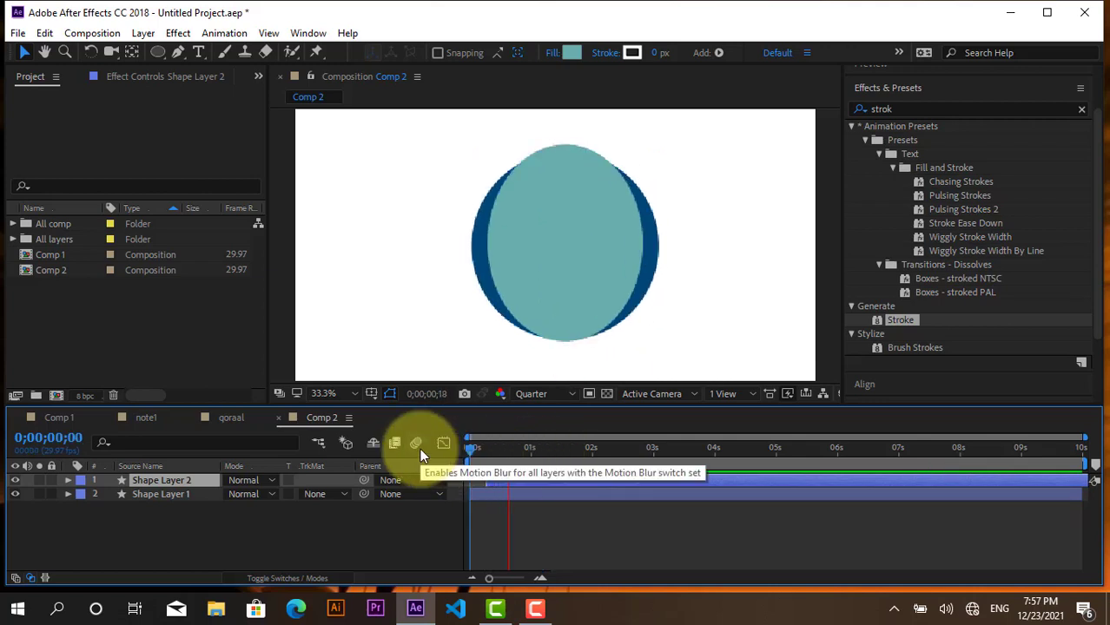
{"action": "key", "text": "space"}
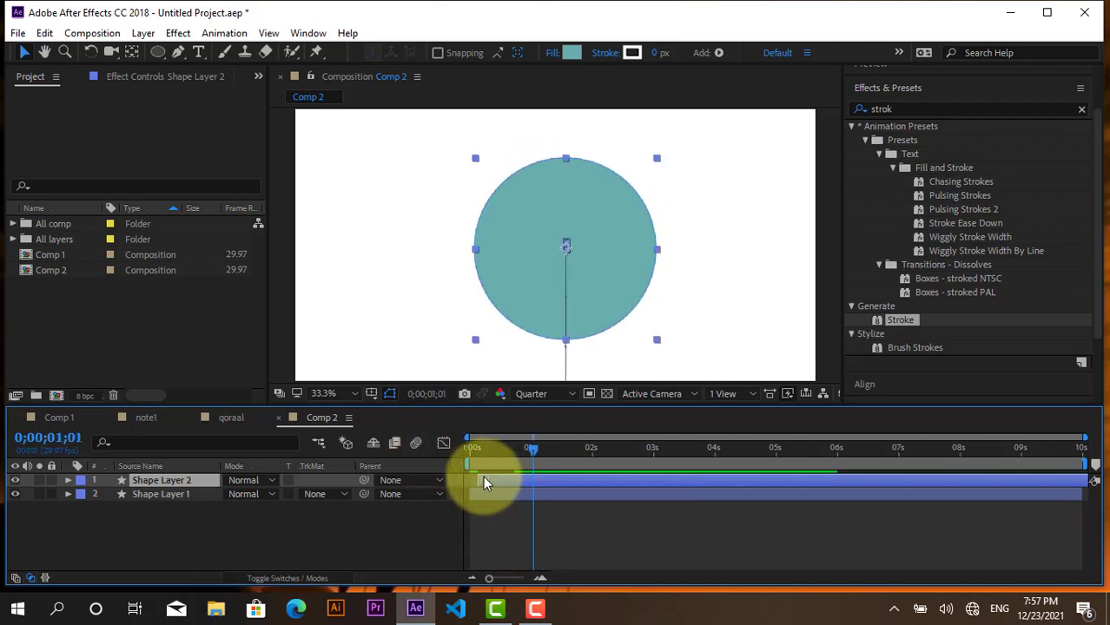
{"action": "left_click_drag", "start_coordinate": [533, 448], "coordinate": [471, 449]}
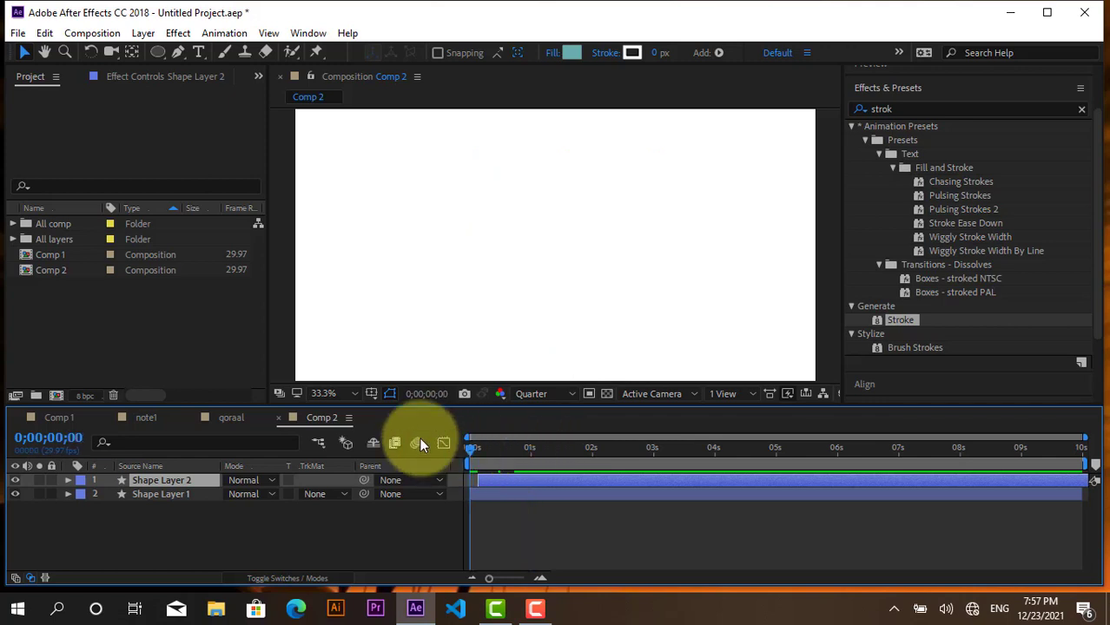
{"action": "key", "text": "space"}
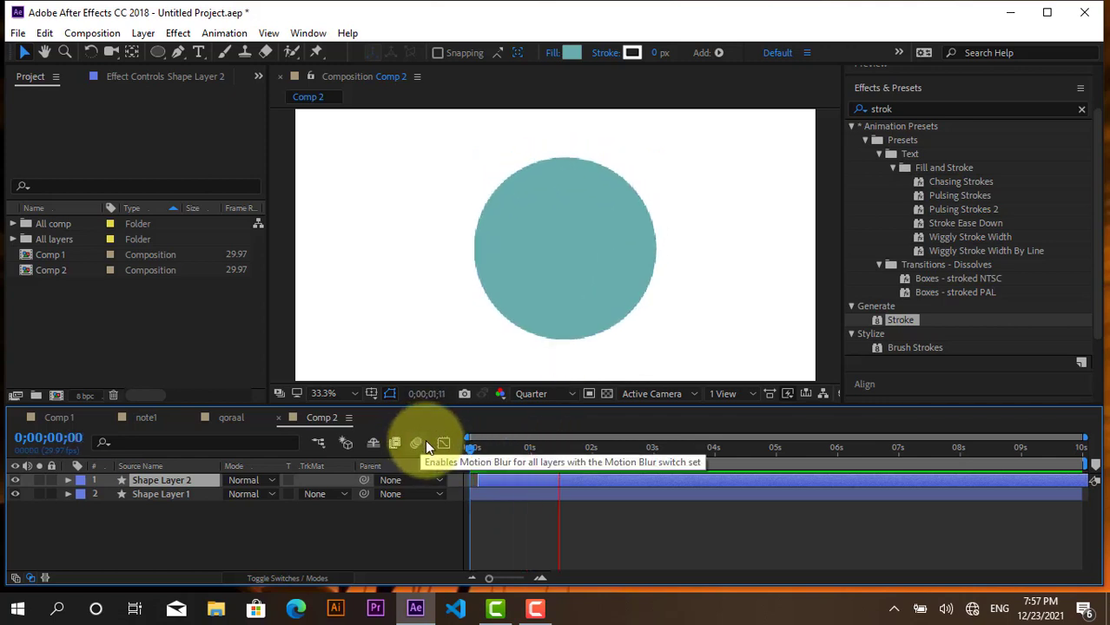
{"action": "left_click", "coordinate": [469, 447]}
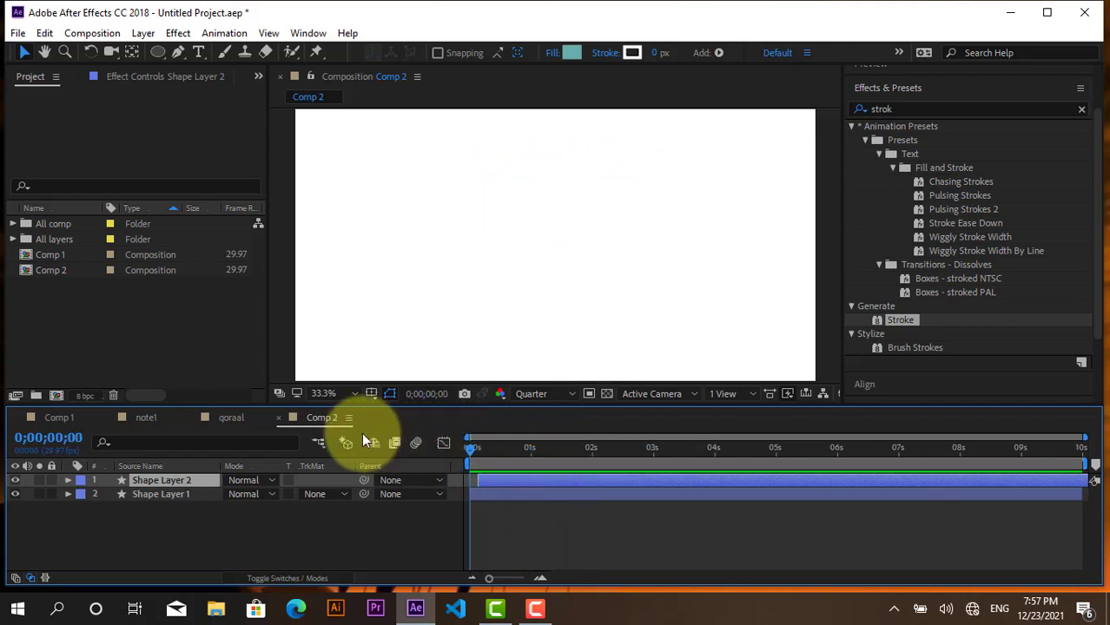
{"action": "key", "text": "space"}
{"action": "key", "text": "space"}
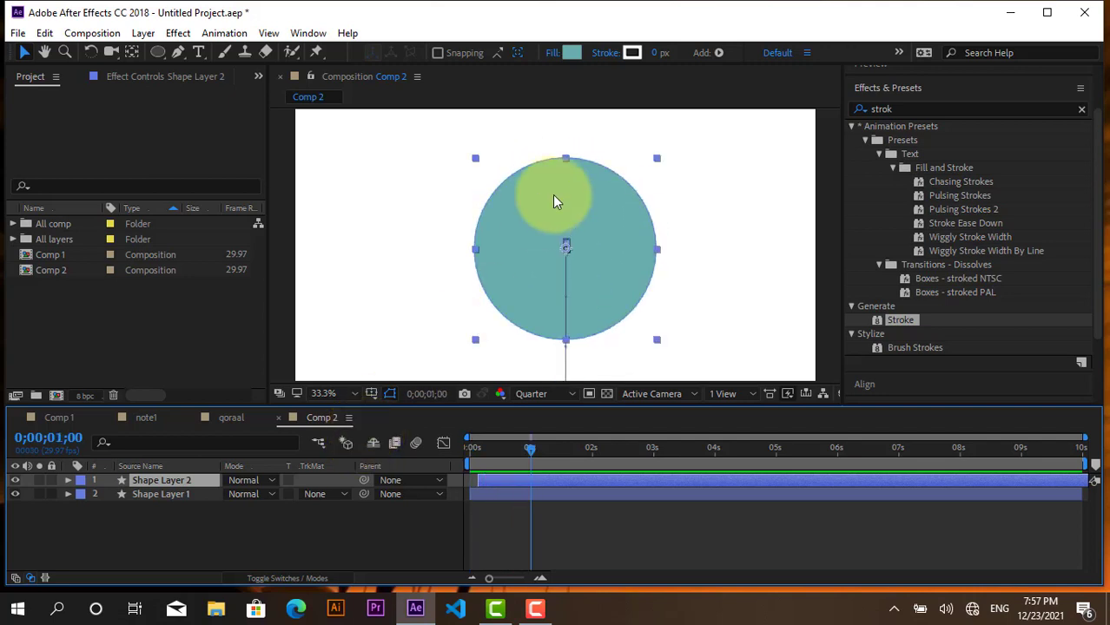
Toggle layer selection in the timeline and end with Shape Layer 2 selected.
{"action": "left_click", "coordinate": [213, 528]}
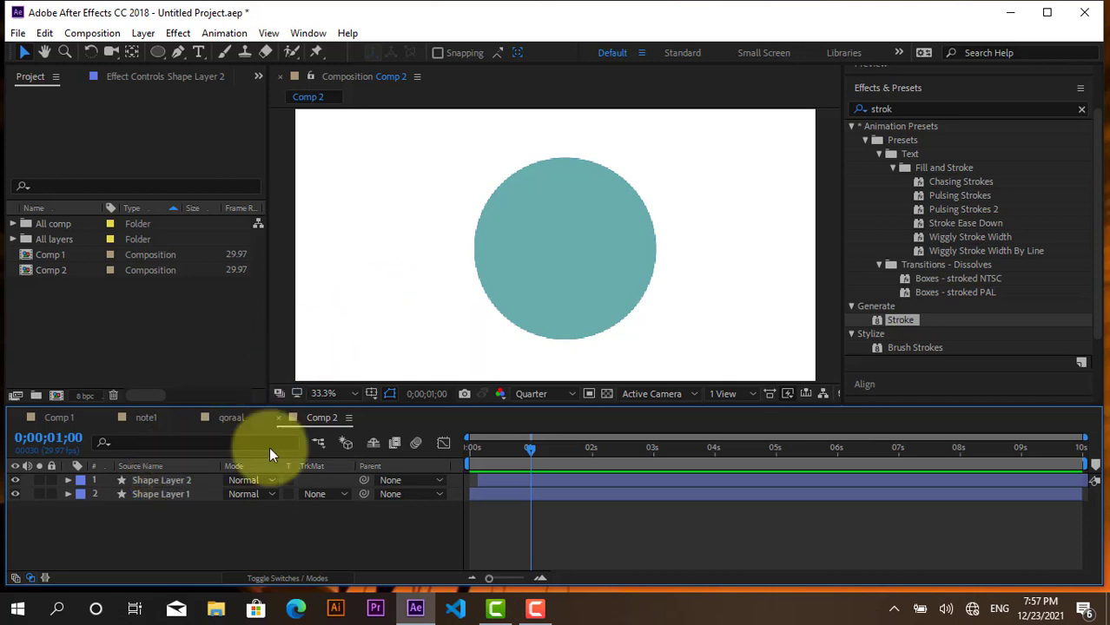
{"action": "left_click", "coordinate": [152, 494]}
{"action": "left_click", "coordinate": [166, 524]}
{"action": "left_click", "coordinate": [157, 491]}
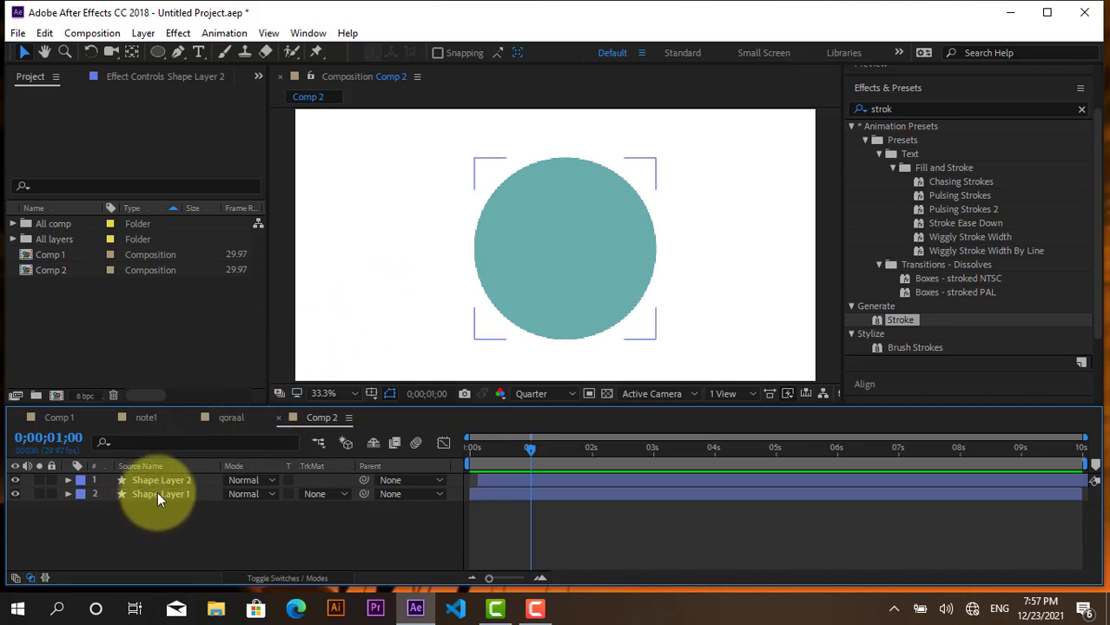
{"action": "left_click", "coordinate": [154, 480]}
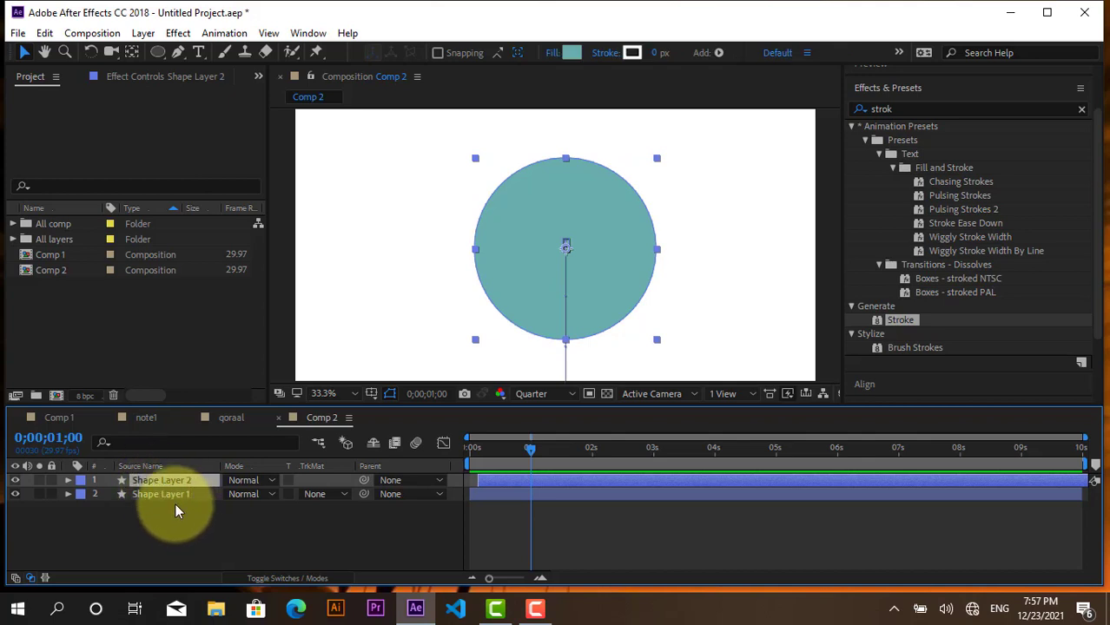
{"action": "left_click", "coordinate": [175, 538]}
{"action": "left_click", "coordinate": [153, 480]}
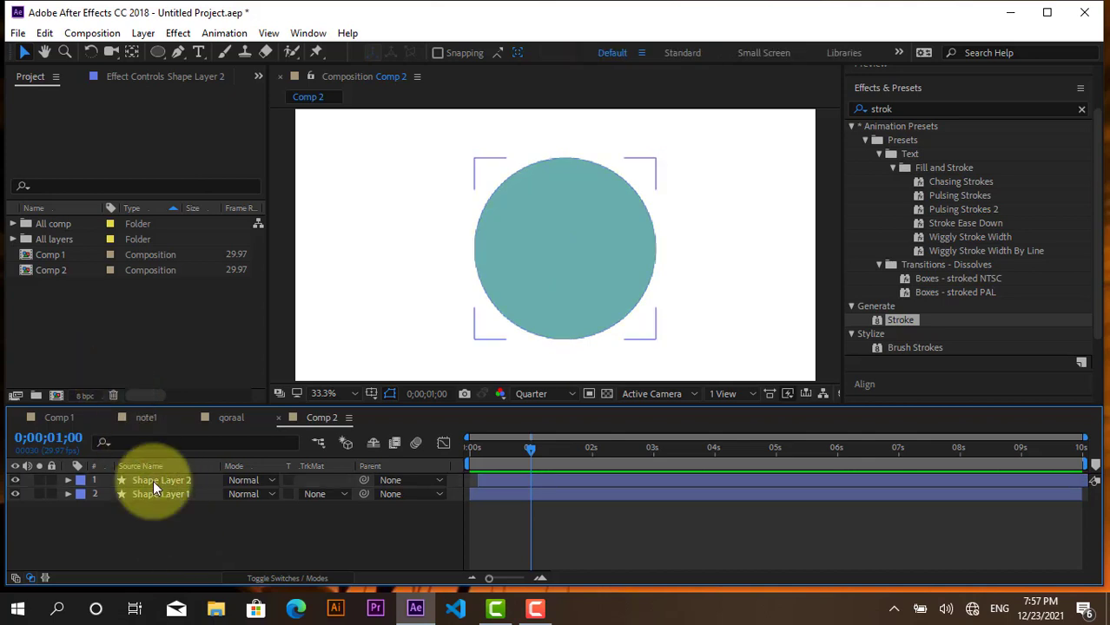
{"action": "left_click", "coordinate": [576, 222]}
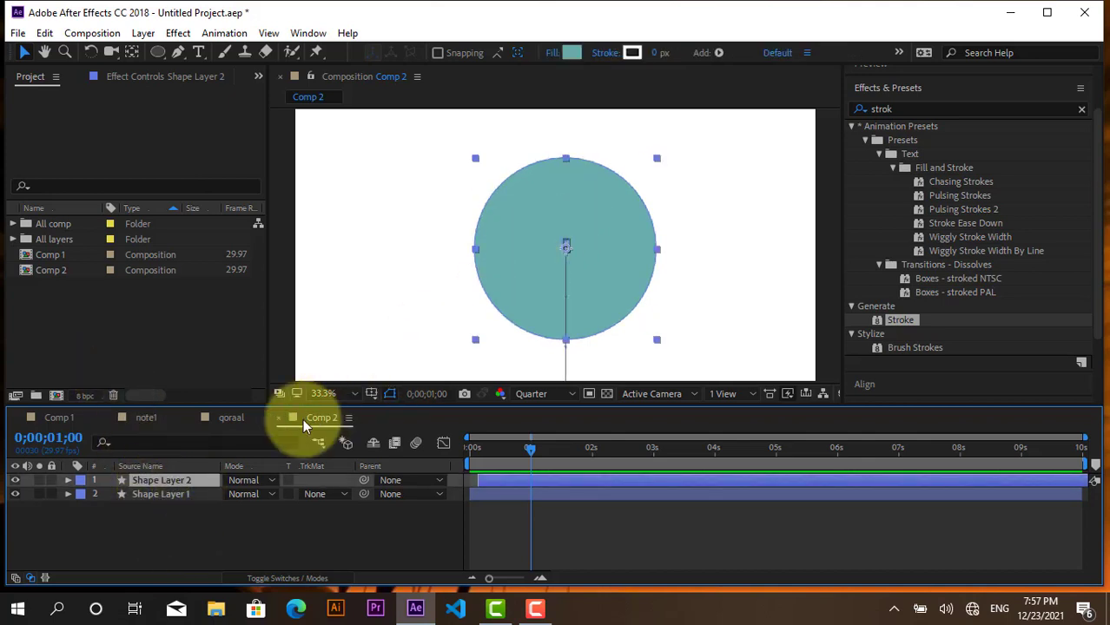
Duplicate Shape Layer 2 as Shape Layer 3, give it a Red label, and select Comp 1.
{"action": "key", "text": "ctrl+d"}
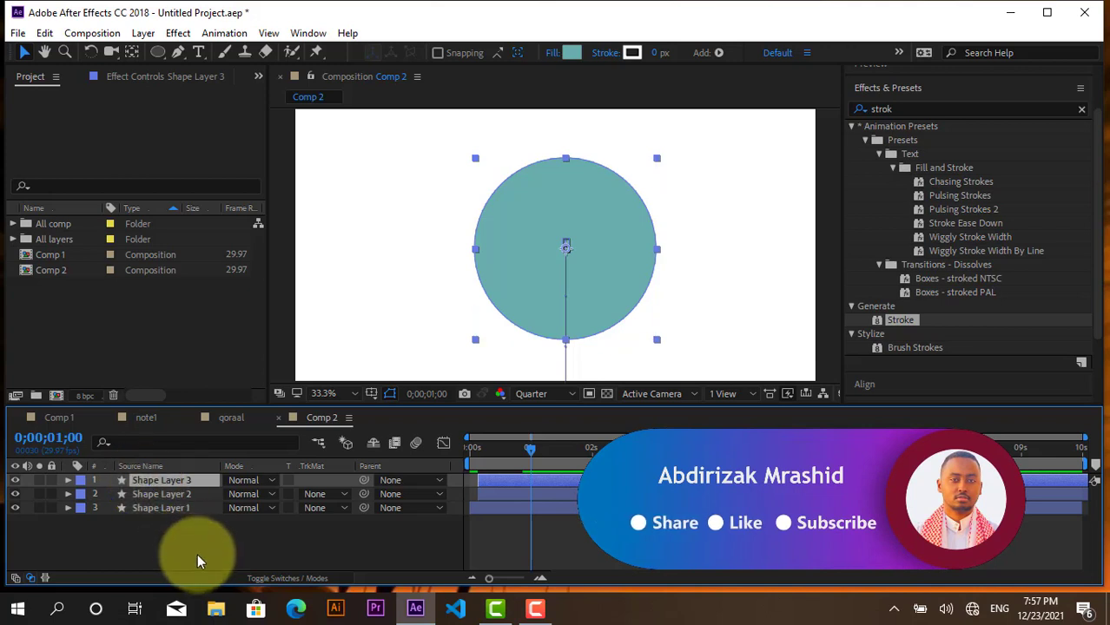
{"action": "left_click", "coordinate": [197, 554]}
{"action": "left_click", "coordinate": [164, 480]}
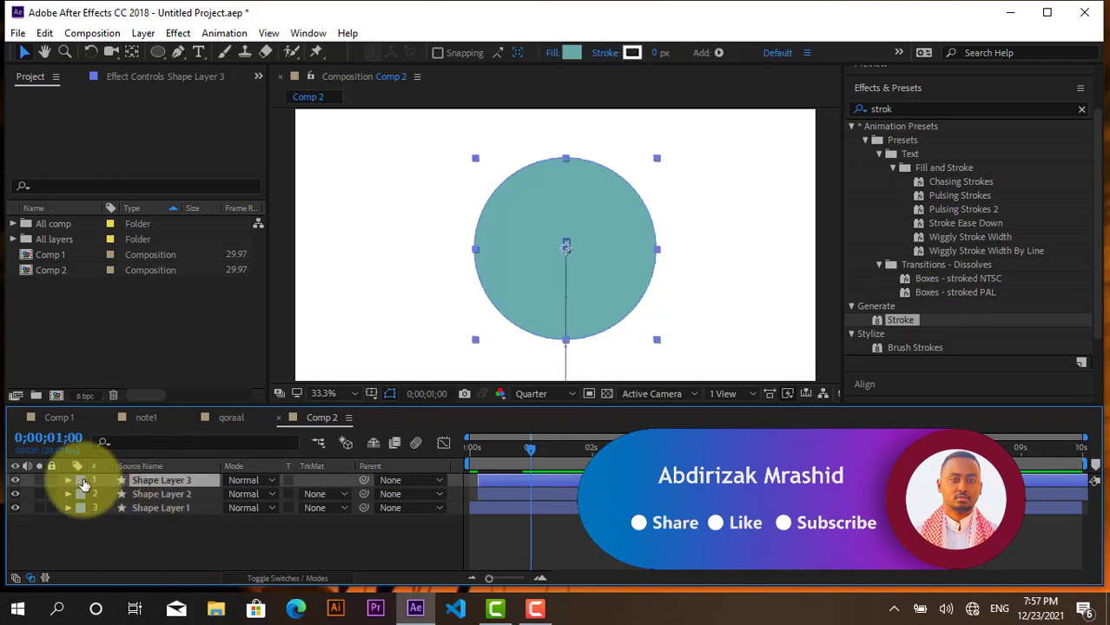
{"action": "left_click", "coordinate": [80, 480]}
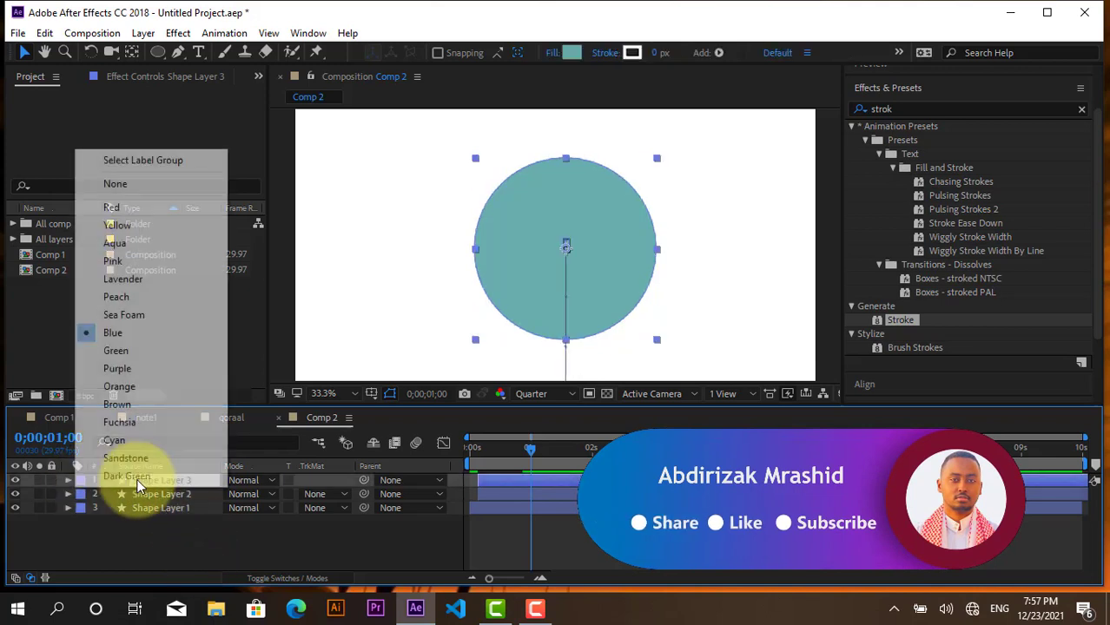
{"action": "left_click", "coordinate": [133, 208]}
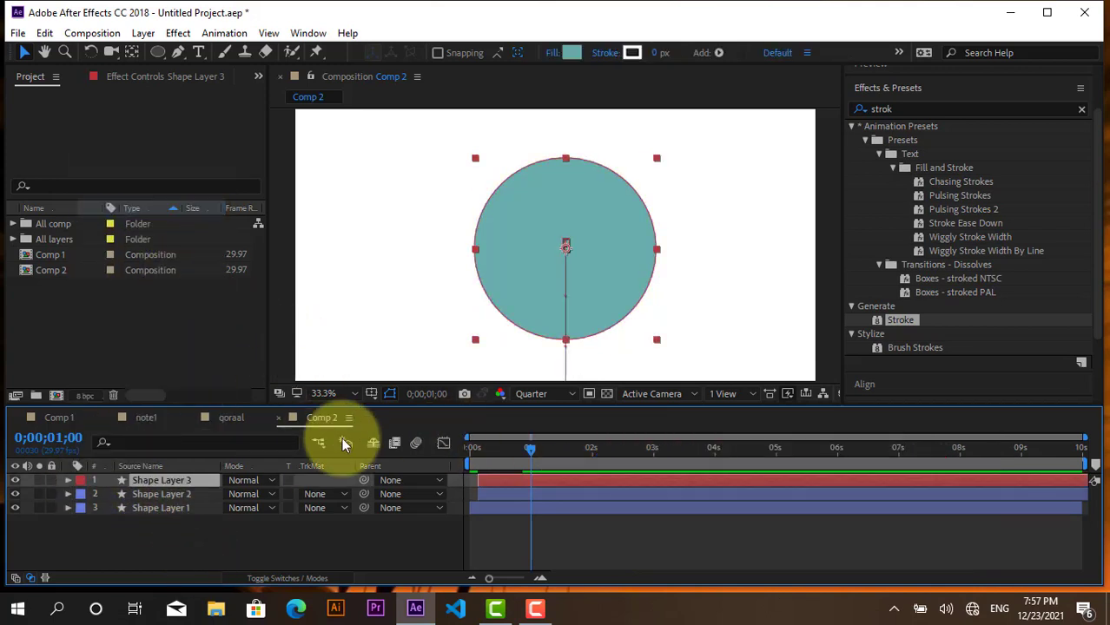
{"action": "left_click", "coordinate": [353, 531]}
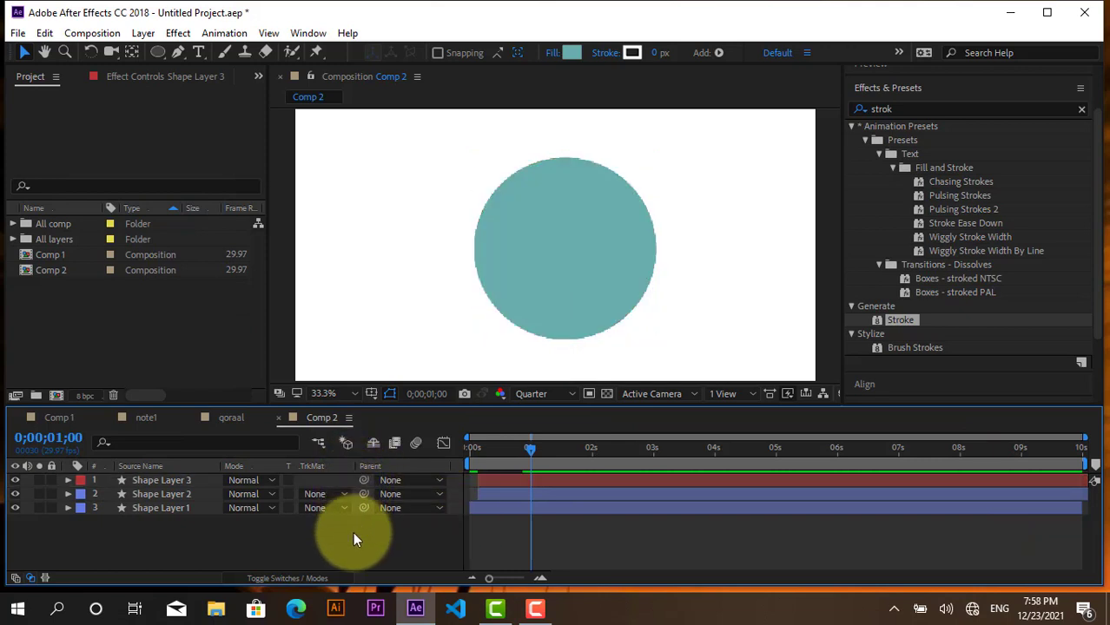
{"action": "left_click", "coordinate": [54, 256]}
Open Comp 1, then preview Comp 2's circle animation from the first frame.
{"action": "double_click", "coordinate": [54, 256]}
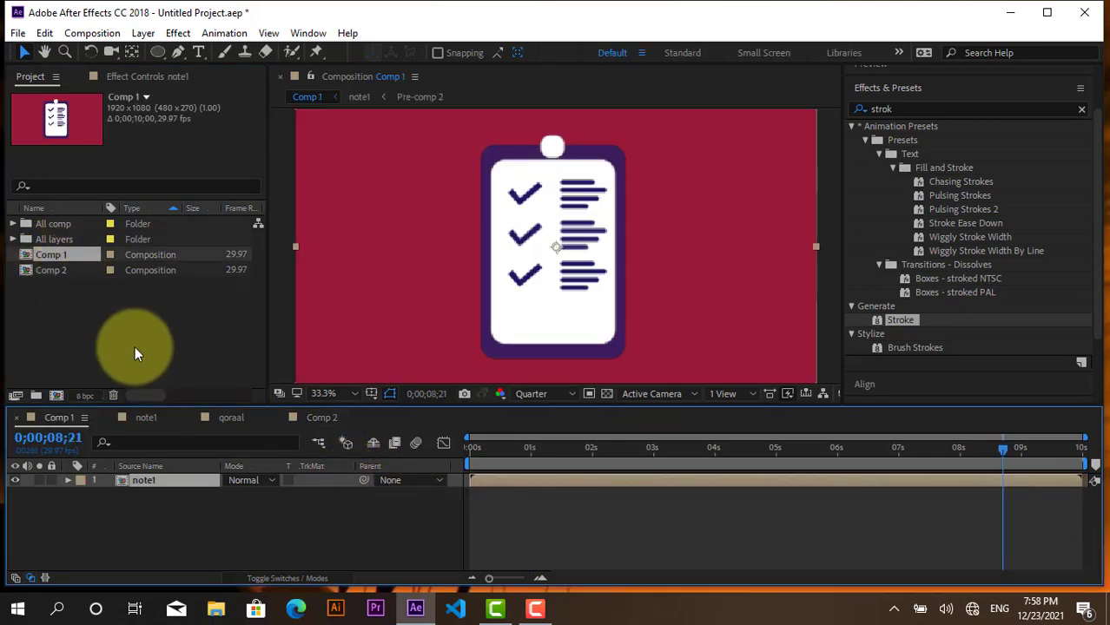
{"action": "left_click", "coordinate": [69, 286]}
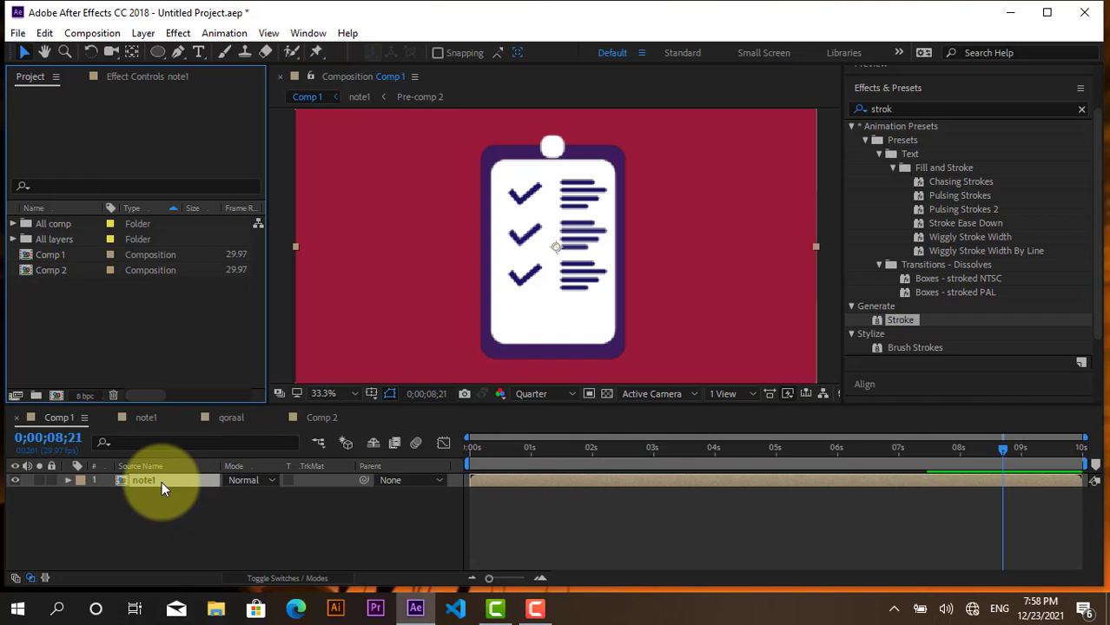
{"action": "mouse_move", "coordinate": [162, 481]}
{"action": "left_mouse_down"}
{"action": "mouse_move", "coordinate": [212, 449]}
{"action": "mouse_move", "coordinate": [316, 418]}
{"action": "mouse_move", "coordinate": [210, 472]}
{"action": "left_mouse_up"}
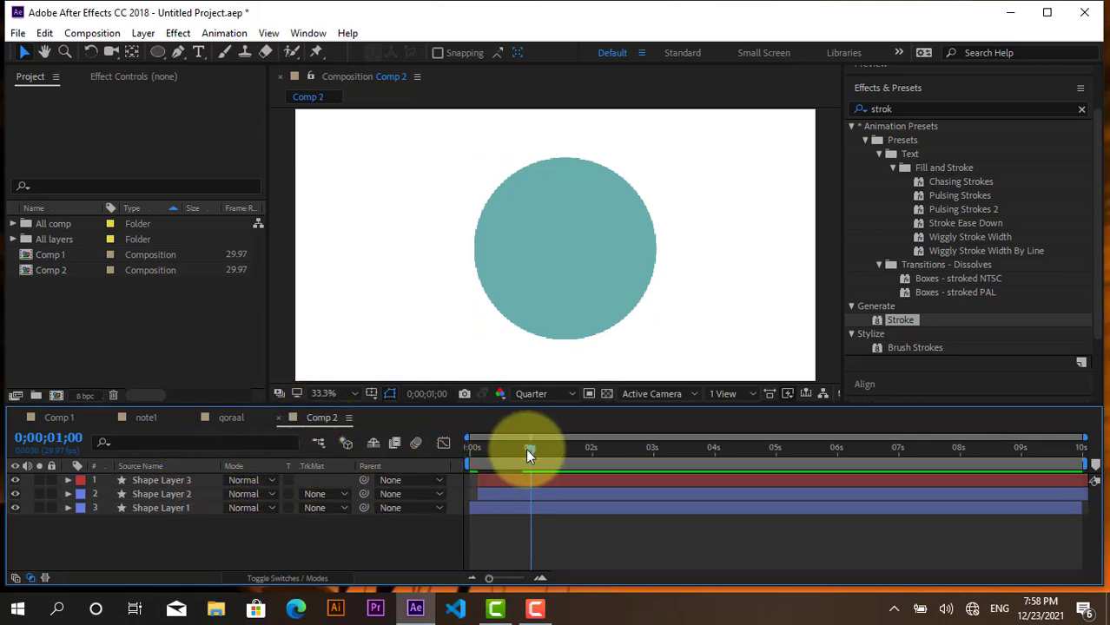
{"action": "left_click_drag", "start_coordinate": [529, 450], "coordinate": [470, 448]}
{"action": "key", "text": "space"}
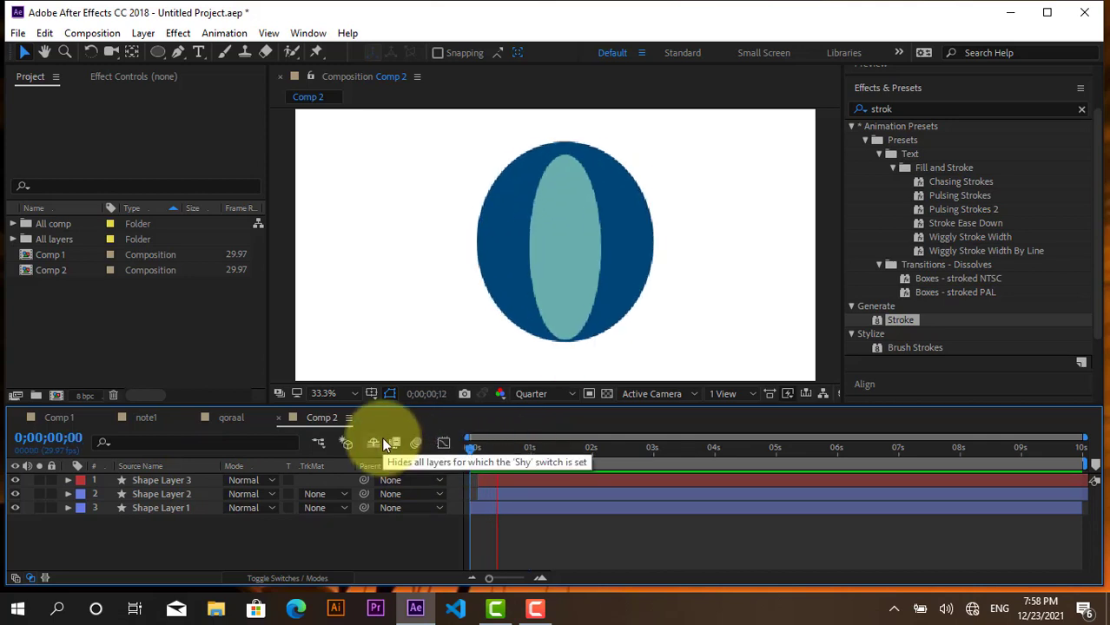
{"action": "key", "text": "space"}
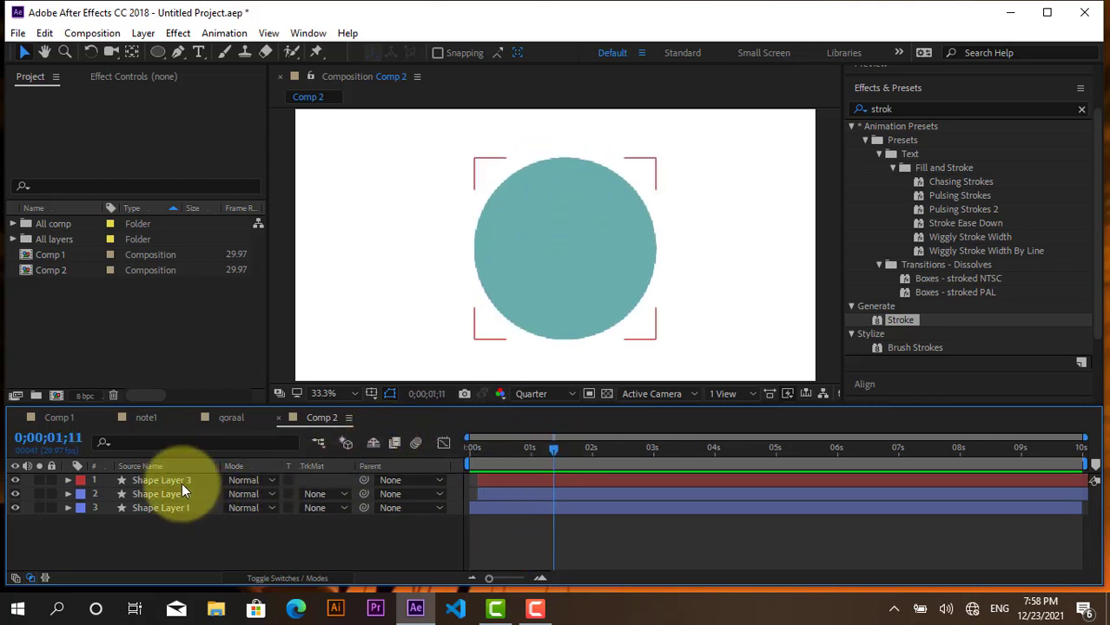
{"action": "left_click", "coordinate": [213, 543]}
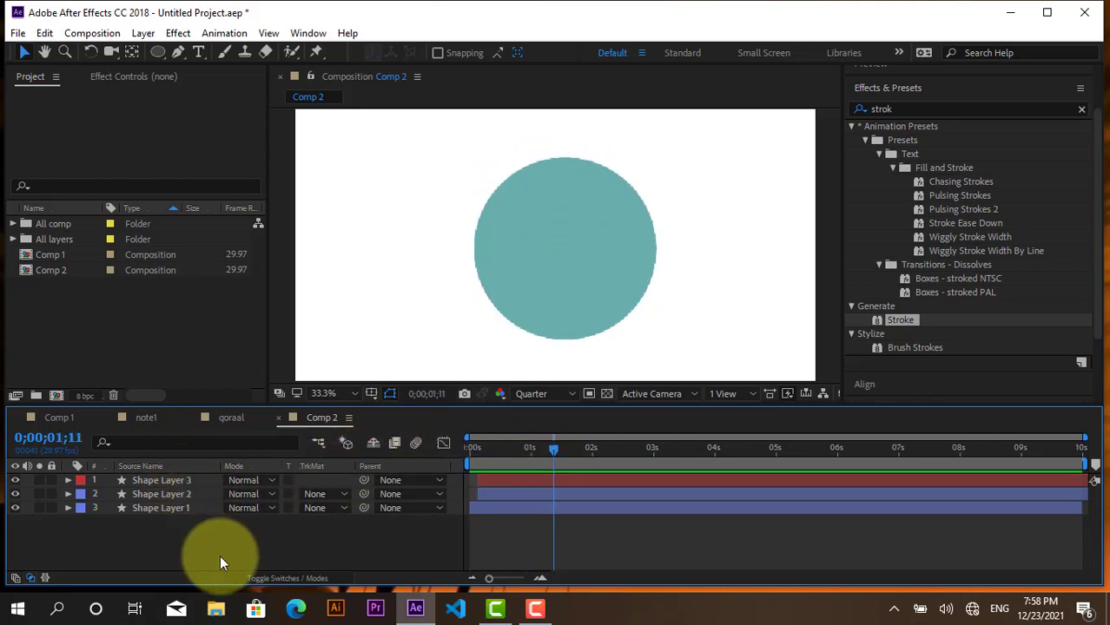
Check the note1 and Comp 1 tabs and expand the All comp folder to show its compositions.
{"action": "left_click", "coordinate": [126, 418]}
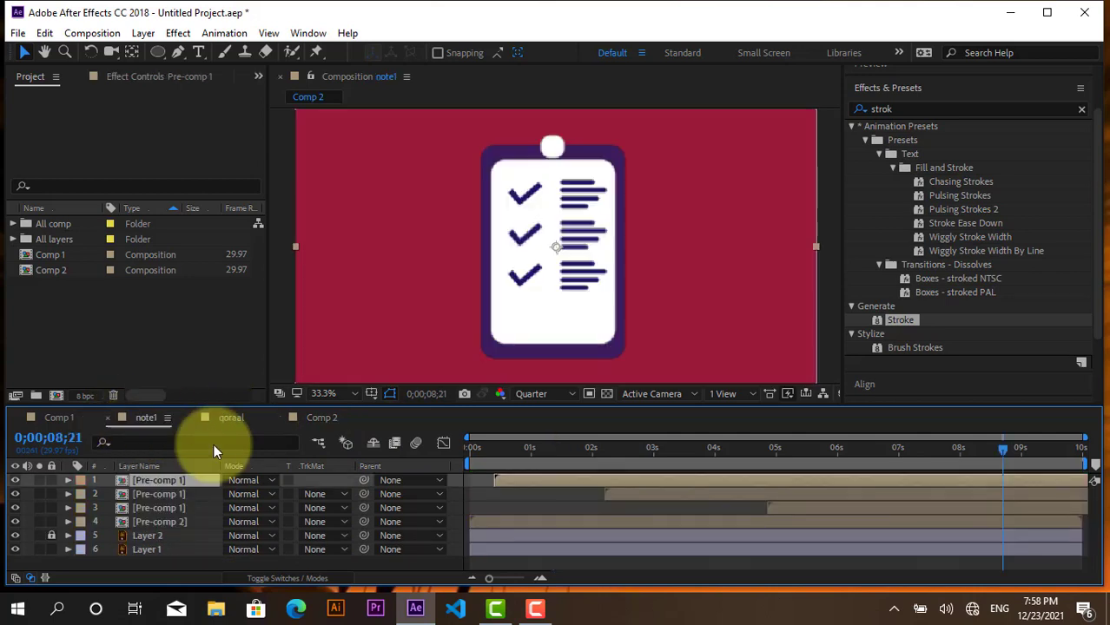
{"action": "left_click", "coordinate": [66, 421]}
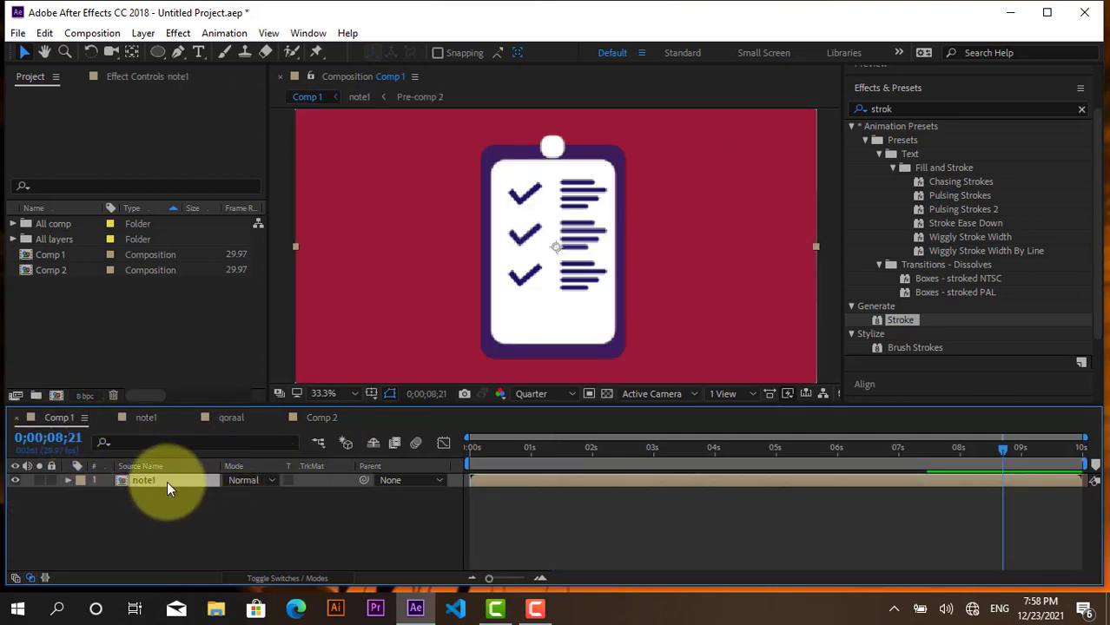
{"action": "mouse_move", "coordinate": [167, 481]}
{"action": "left_mouse_down"}
{"action": "mouse_move", "coordinate": [311, 421]}
{"action": "mouse_move", "coordinate": [159, 484]}
{"action": "left_mouse_up"}
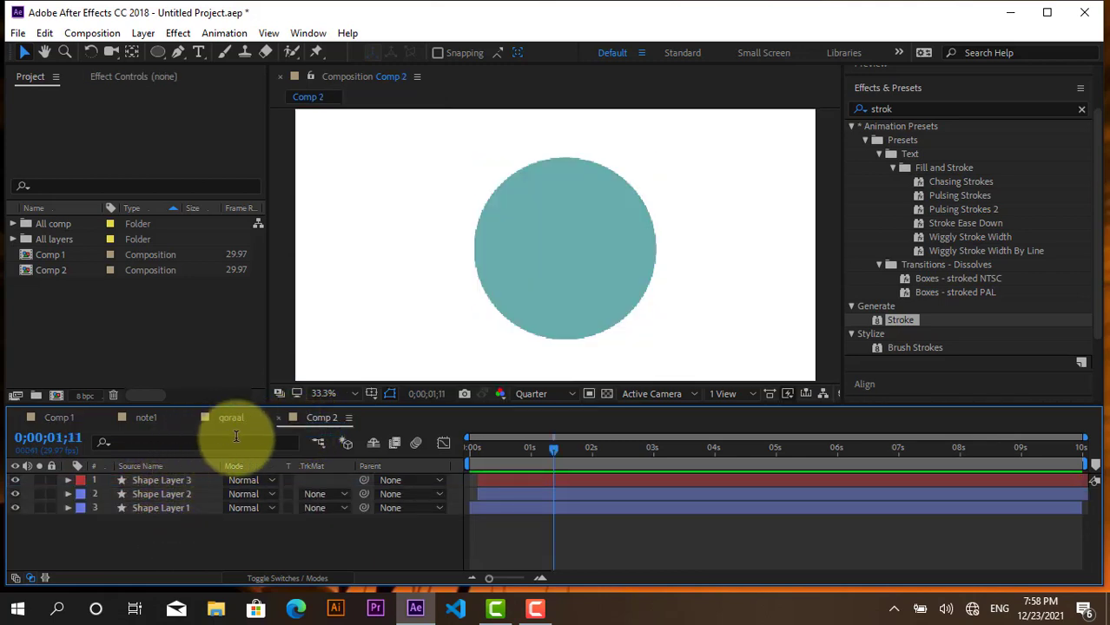
{"action": "left_click", "coordinate": [132, 420]}
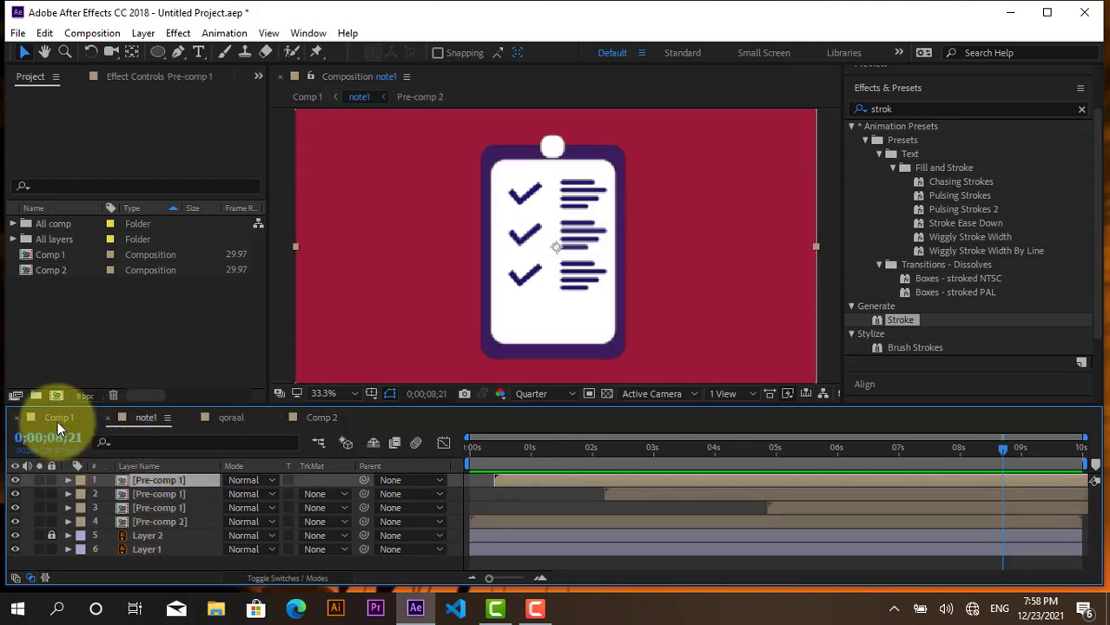
{"action": "left_click", "coordinate": [13, 239]}
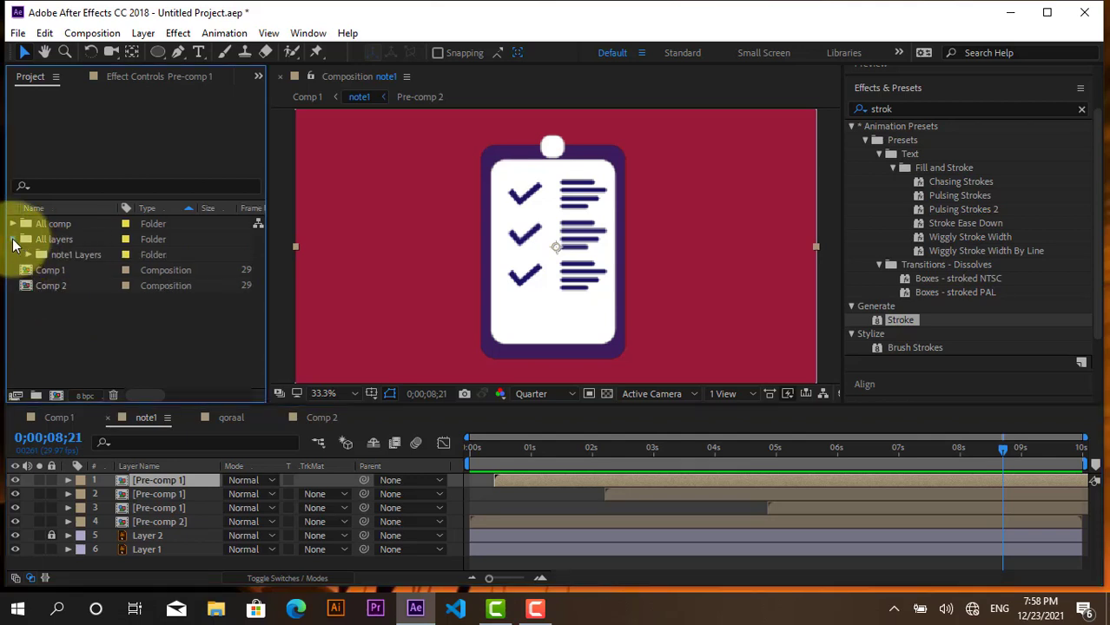
{"action": "left_click", "coordinate": [13, 239]}
{"action": "left_click", "coordinate": [13, 224]}
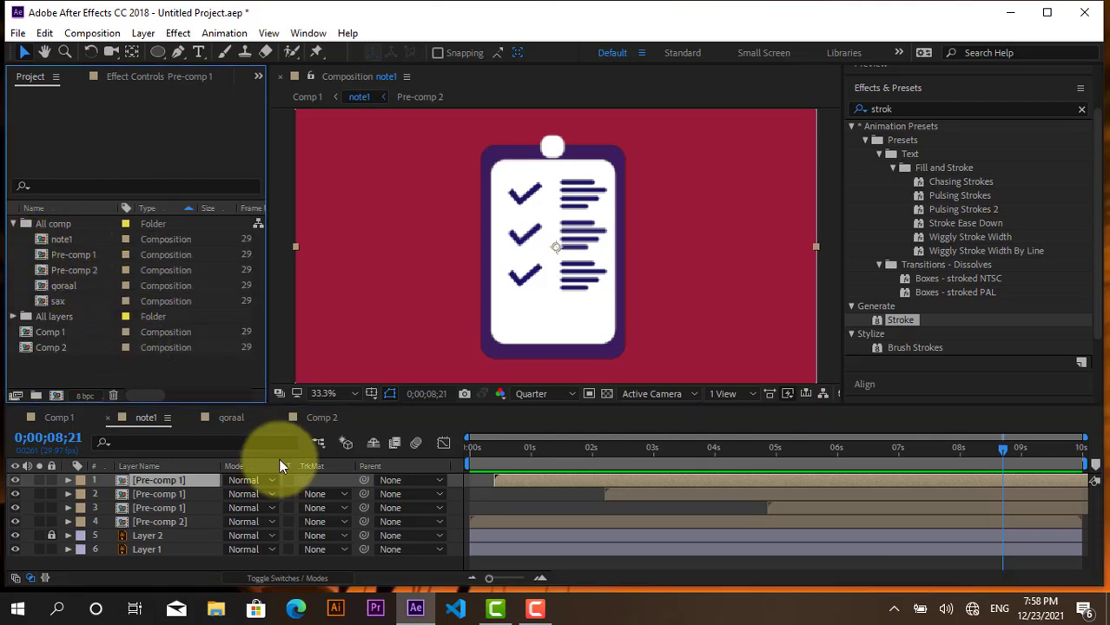
Drop note1 into Comp 2 as the top layer and preview it from frame 0.
{"action": "left_click", "coordinate": [318, 418]}
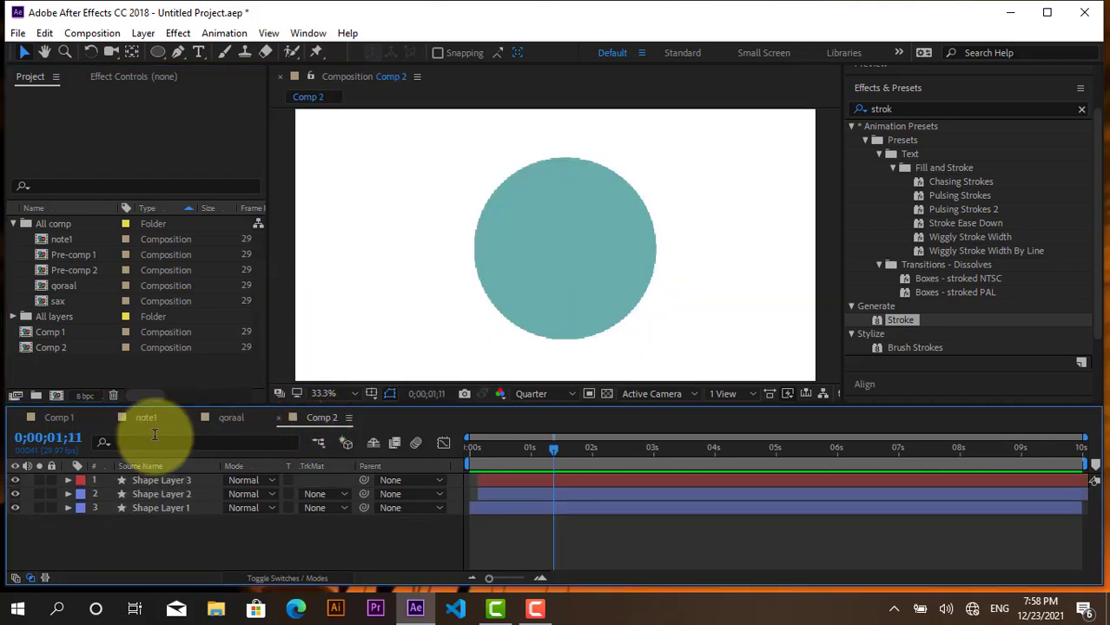
{"action": "left_click", "coordinate": [61, 240]}
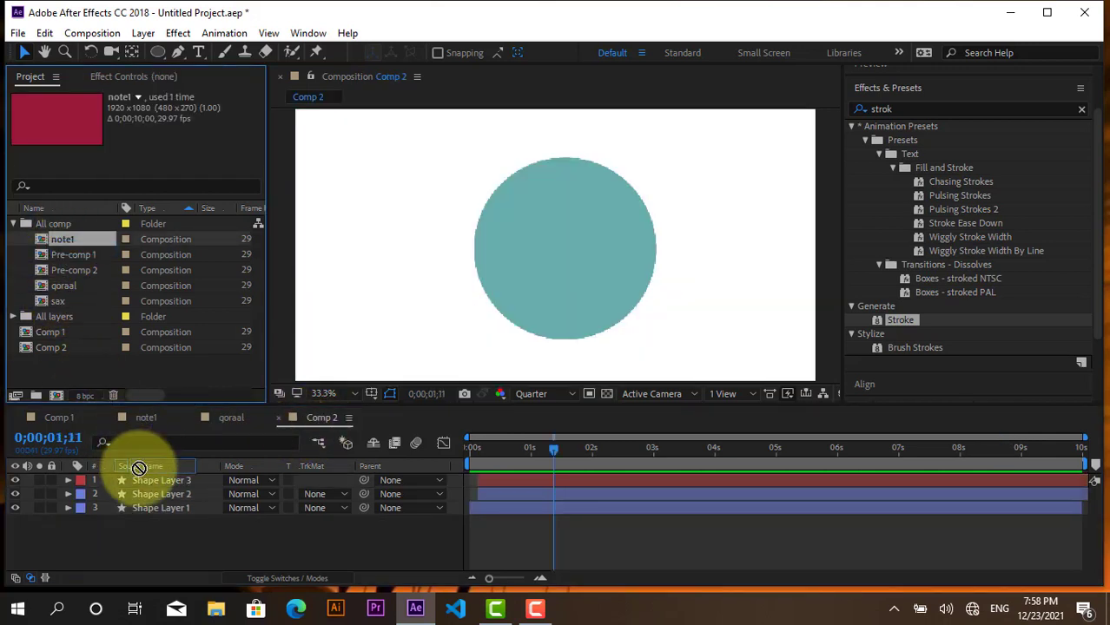
{"action": "left_click_drag", "start_coordinate": [139, 469], "coordinate": [143, 478]}
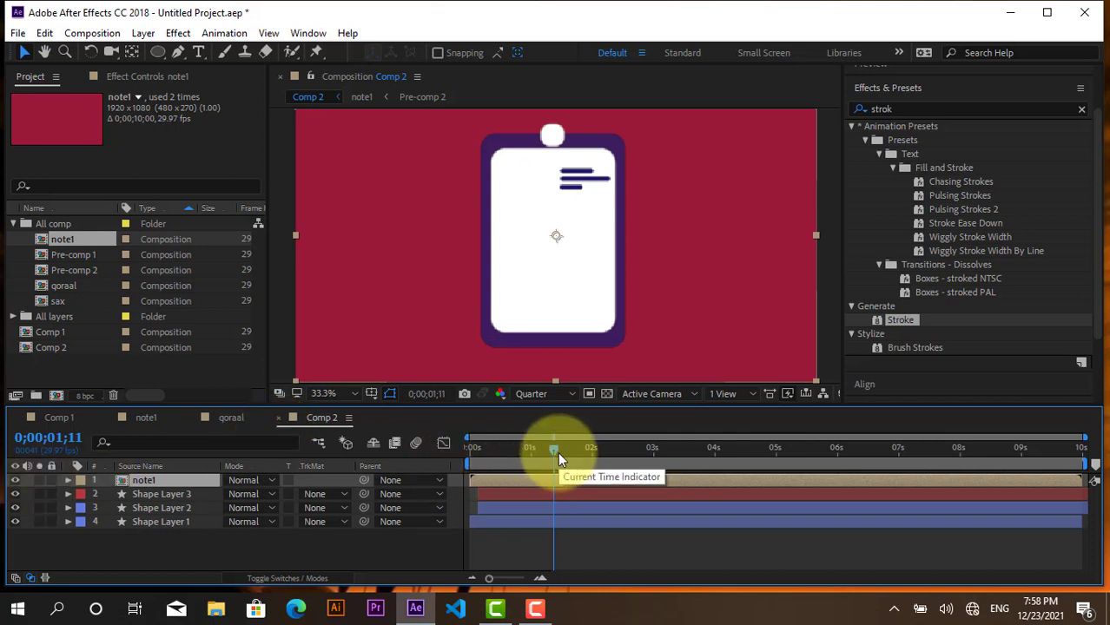
{"action": "left_click_drag", "start_coordinate": [557, 452], "coordinate": [469, 449]}
{"action": "key", "text": "space"}
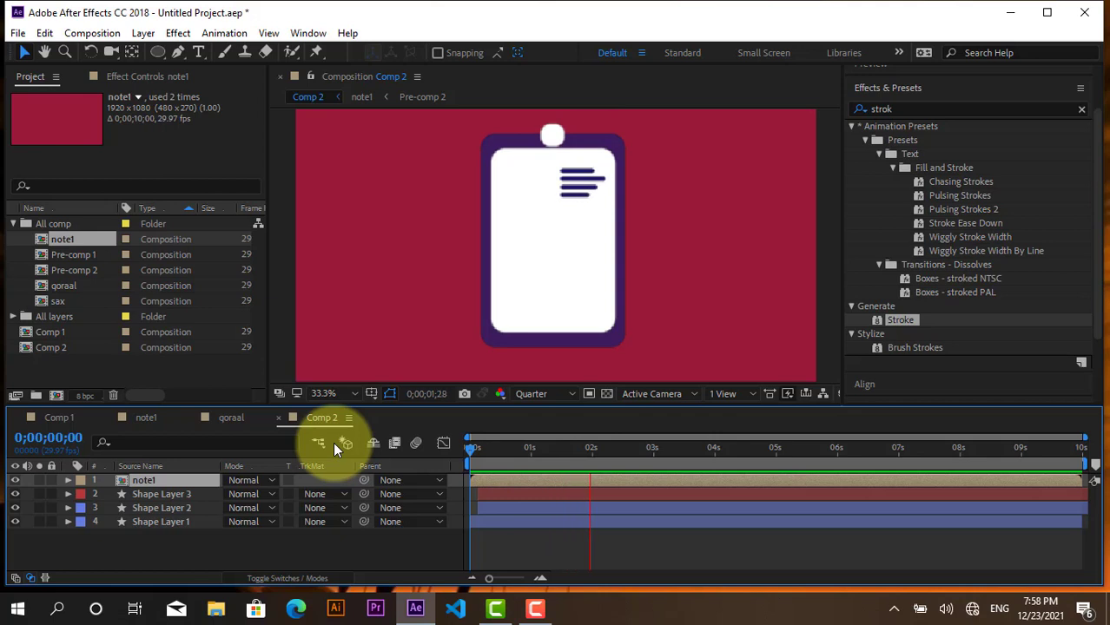
{"action": "key", "text": "space"}
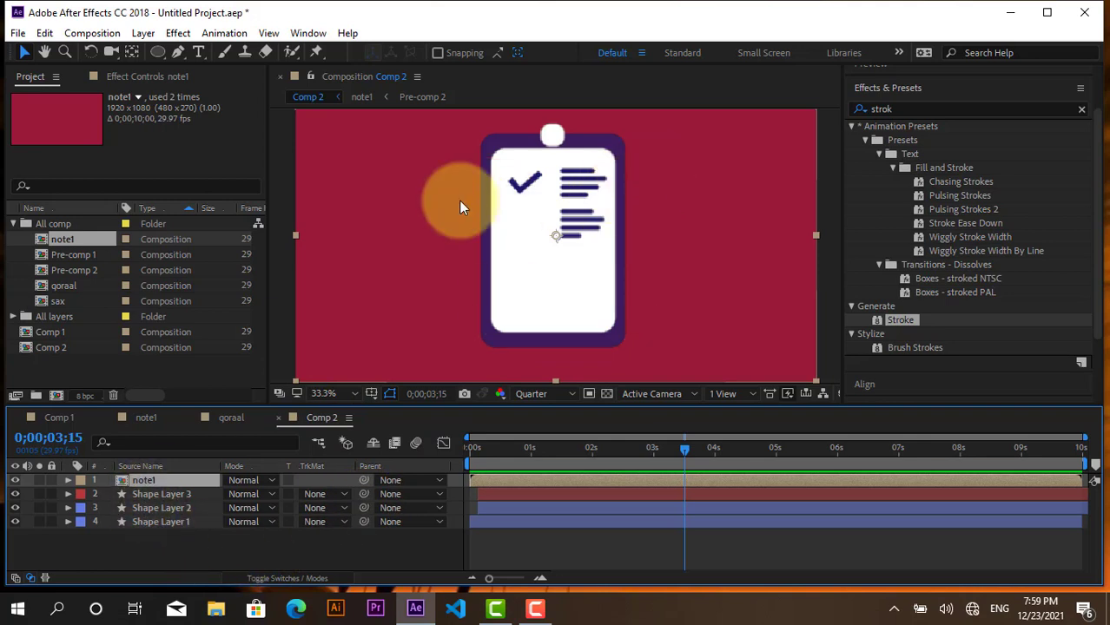
In note1, unlock and delete the pink Layer 2 background, then check Comp 1 and return to Comp 2.
{"action": "double_click", "coordinate": [132, 479]}
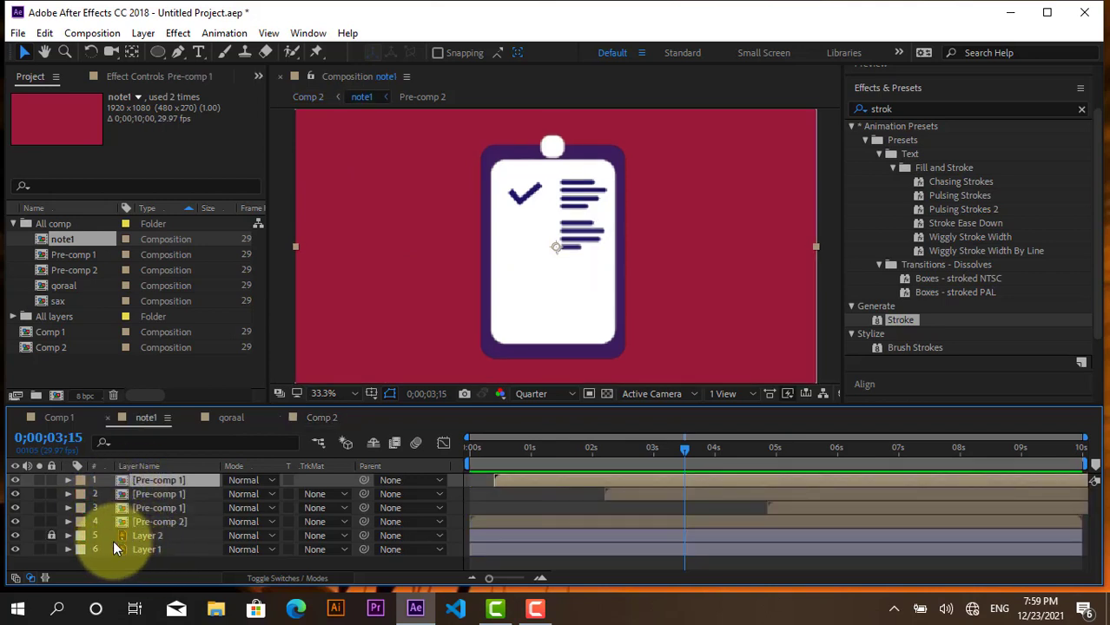
{"action": "left_click", "coordinate": [52, 535]}
{"action": "left_click", "coordinate": [136, 535]}
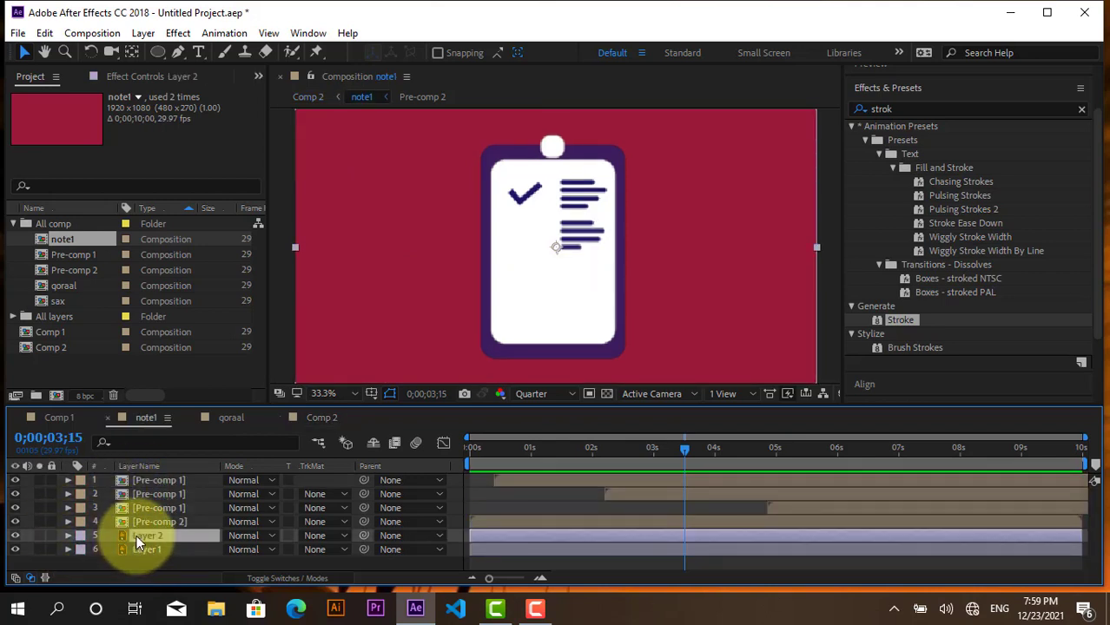
{"action": "key", "text": "Delete"}
{"action": "left_click", "coordinate": [137, 535]}
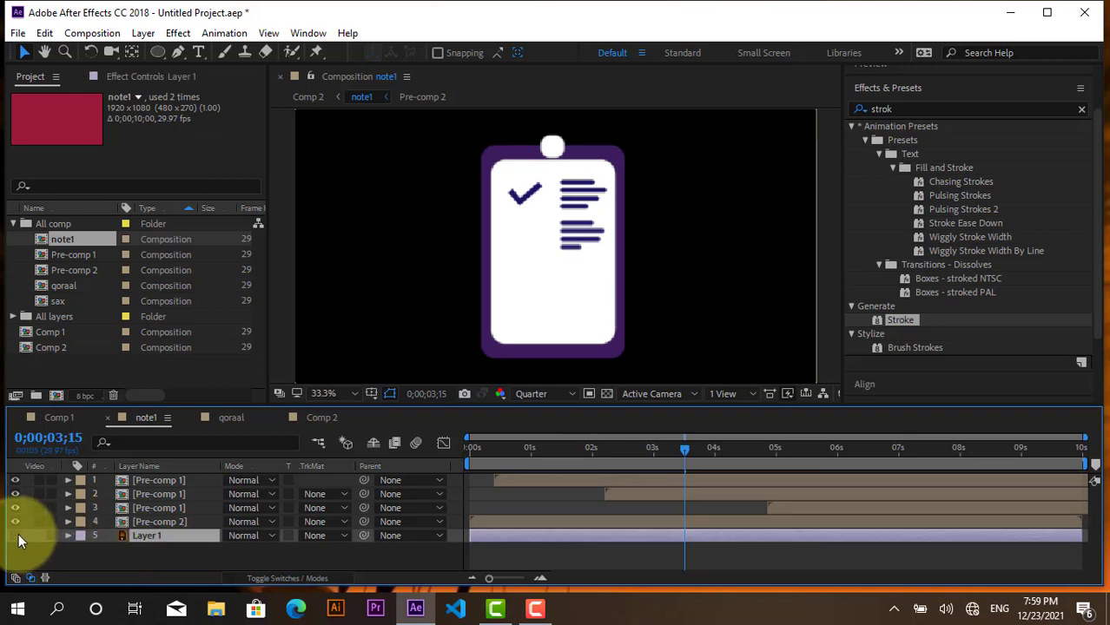
{"action": "left_click", "coordinate": [171, 551]}
{"action": "left_click", "coordinate": [73, 416]}
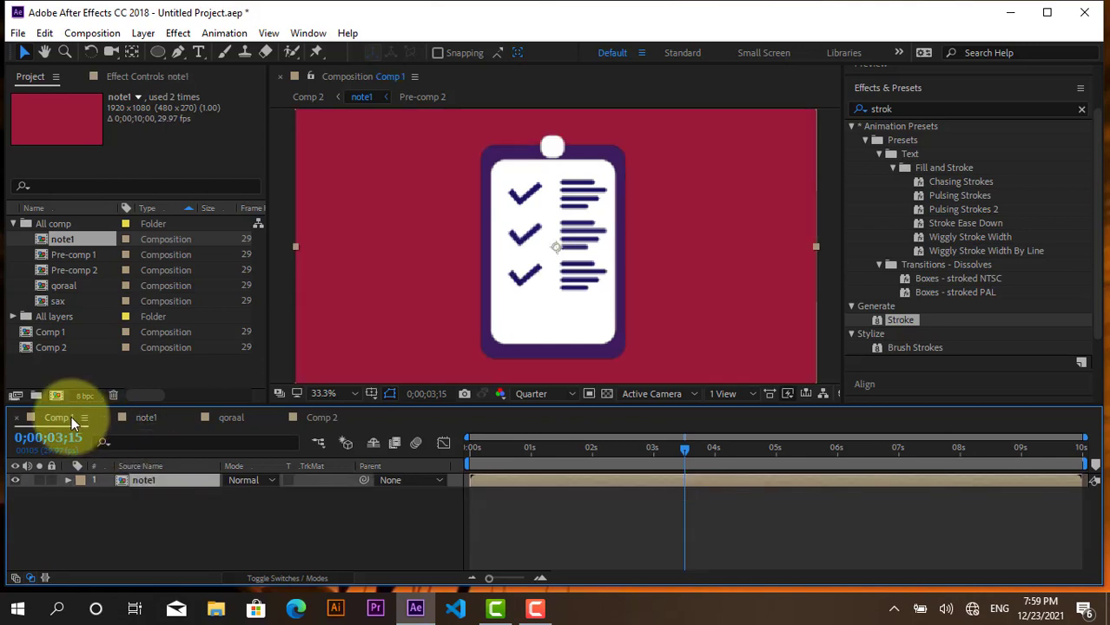
{"action": "left_click", "coordinate": [195, 530]}
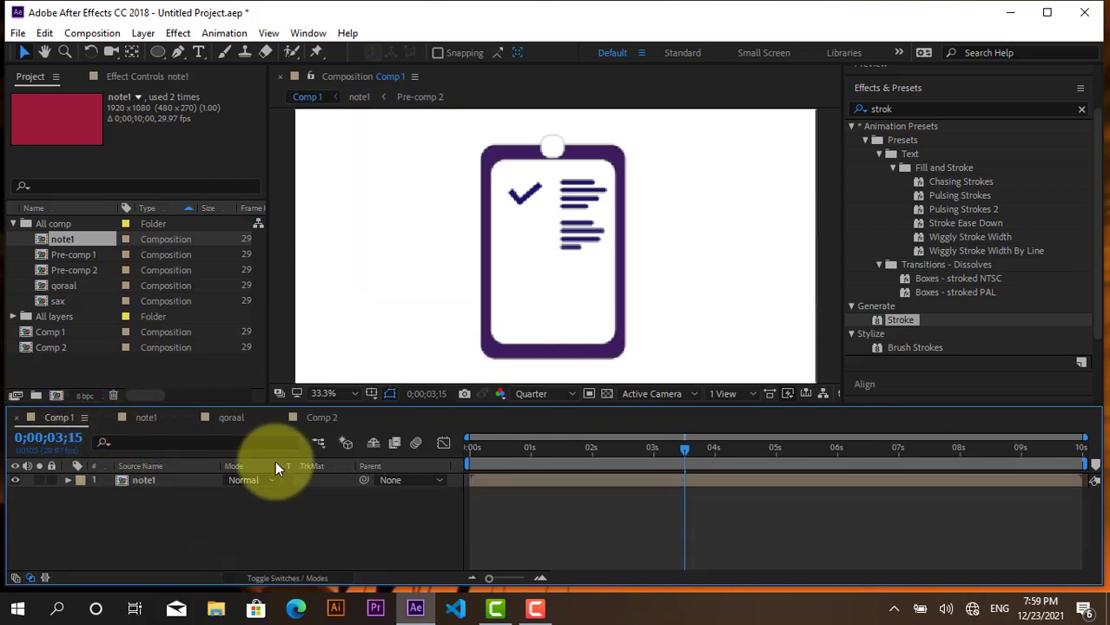
{"action": "left_click", "coordinate": [323, 419]}
Scale the note1 layer in Comp 2 down to 60% and preview it from the start.
{"action": "left_click", "coordinate": [170, 544]}
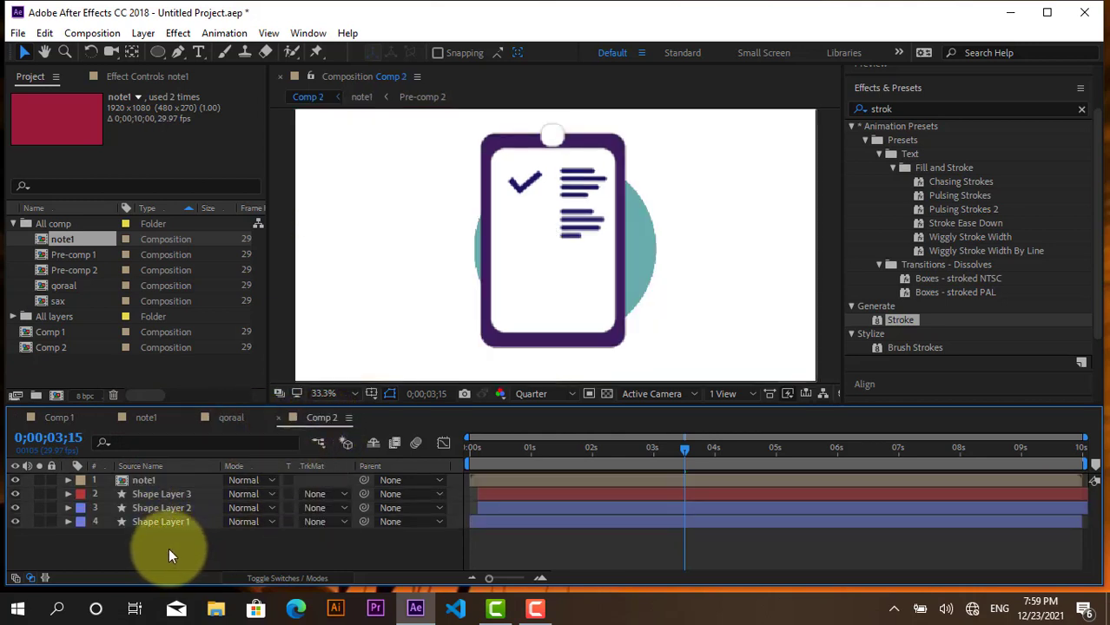
{"action": "left_click", "coordinate": [467, 348]}
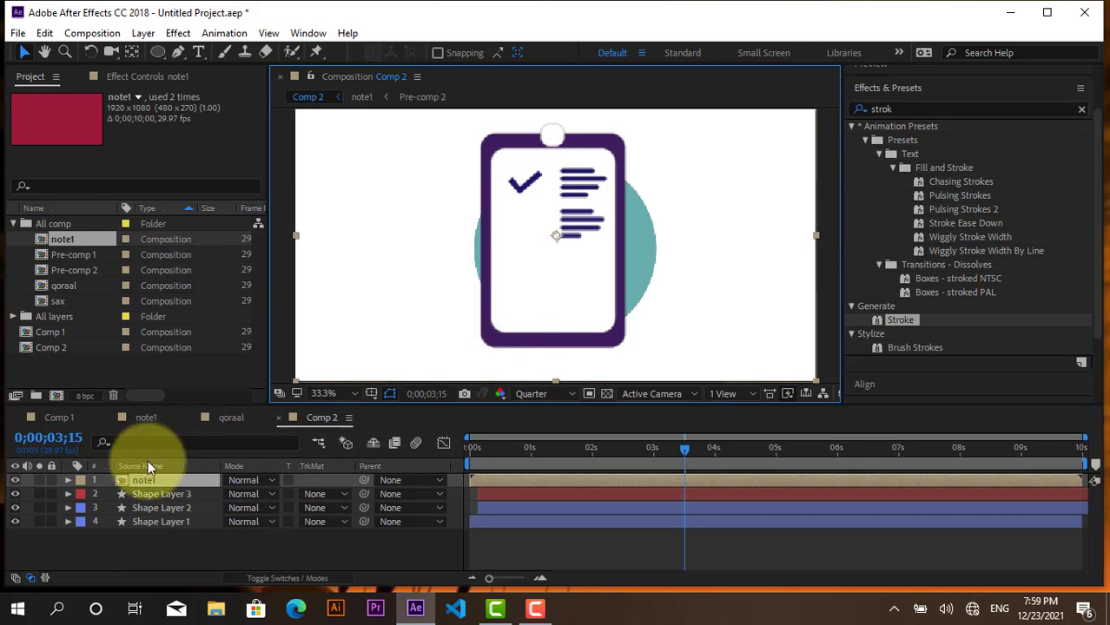
{"action": "key", "text": "s"}
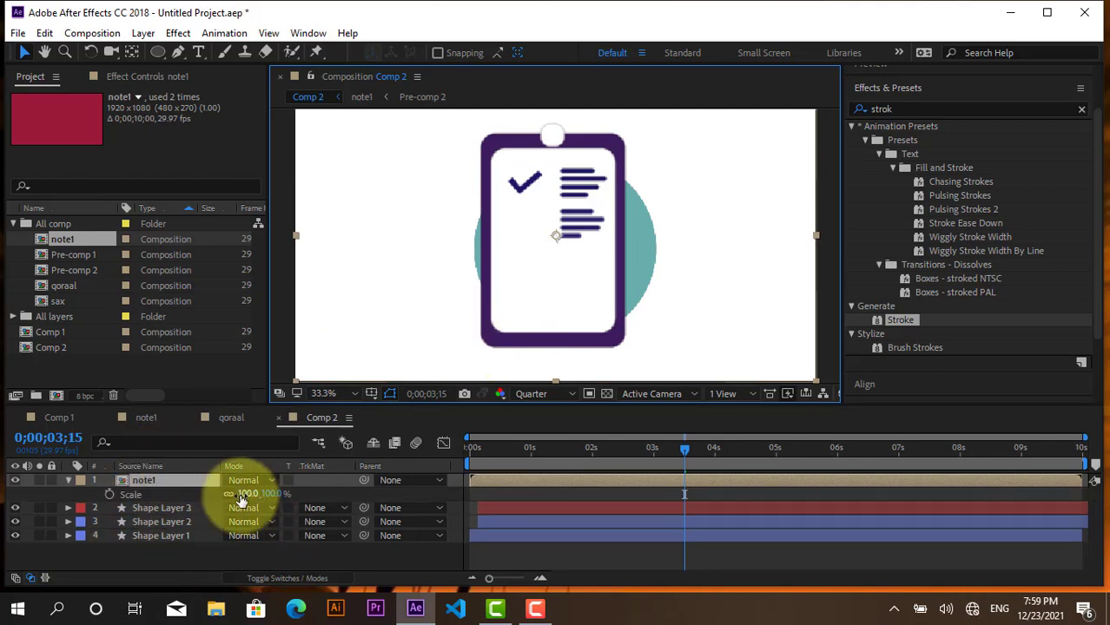
{"action": "left_click_drag", "start_coordinate": [242, 495], "coordinate": [210, 494]}
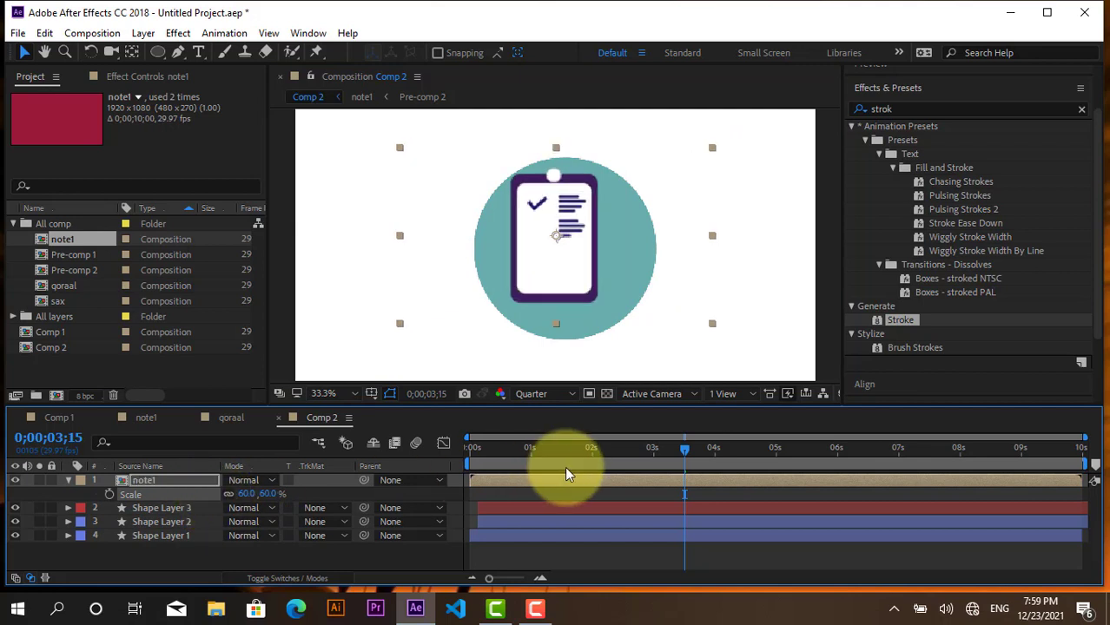
{"action": "left_click_drag", "start_coordinate": [684, 449], "coordinate": [373, 452]}
{"action": "key", "text": "space"}
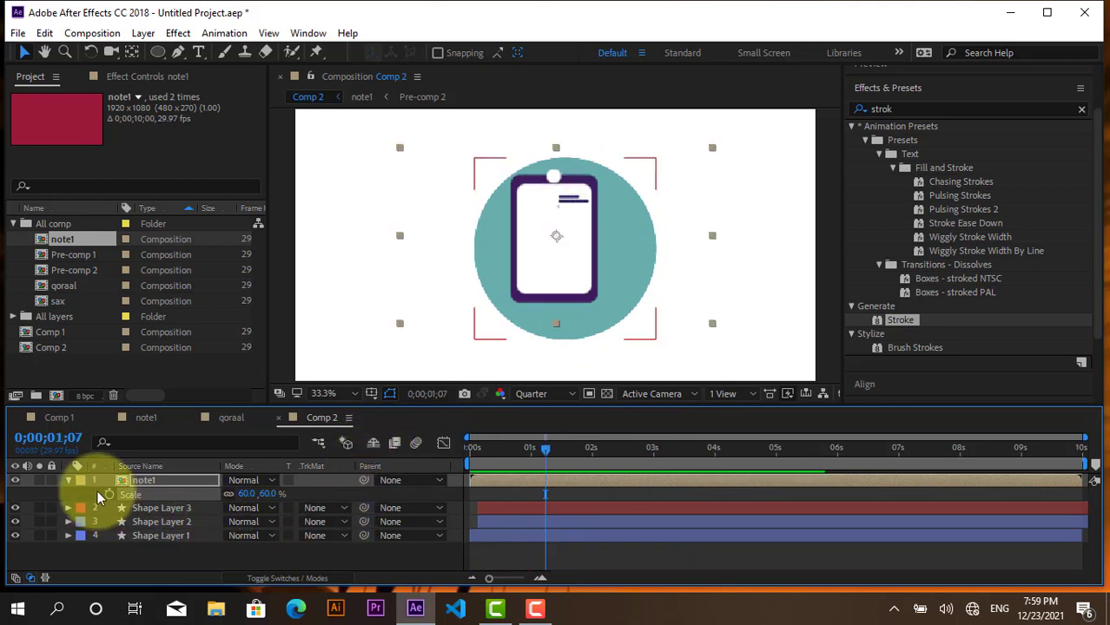
{"action": "left_click", "coordinate": [69, 481]}
Set Shape Layer 3's track matte to Alpha Matte 'note1' and rewind to frame 0.
{"action": "left_click", "coordinate": [159, 544]}
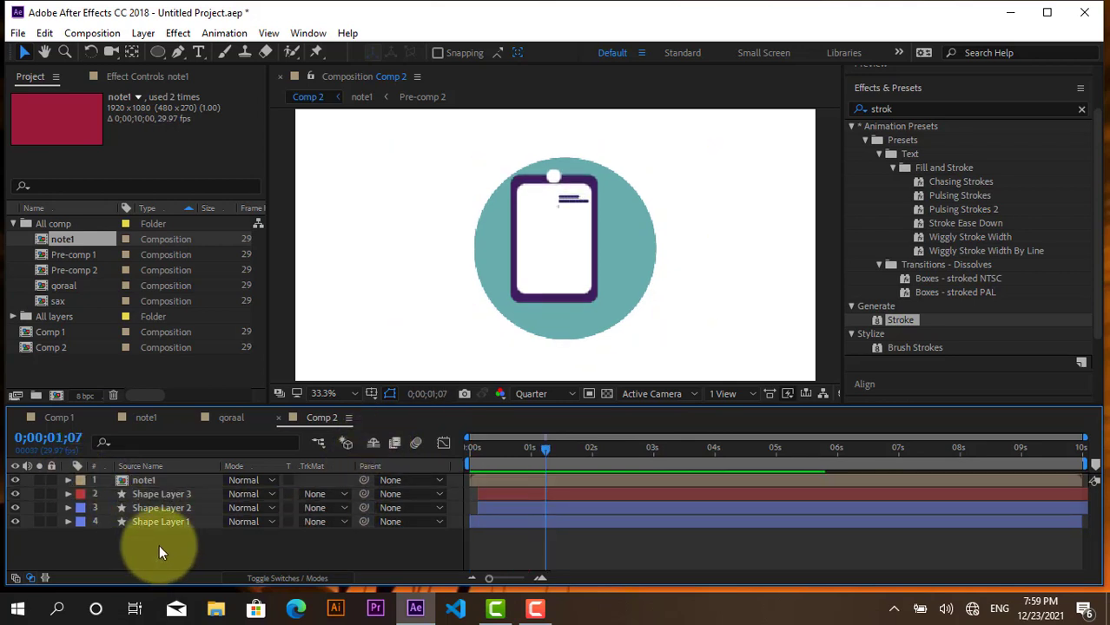
{"action": "left_click", "coordinate": [156, 497]}
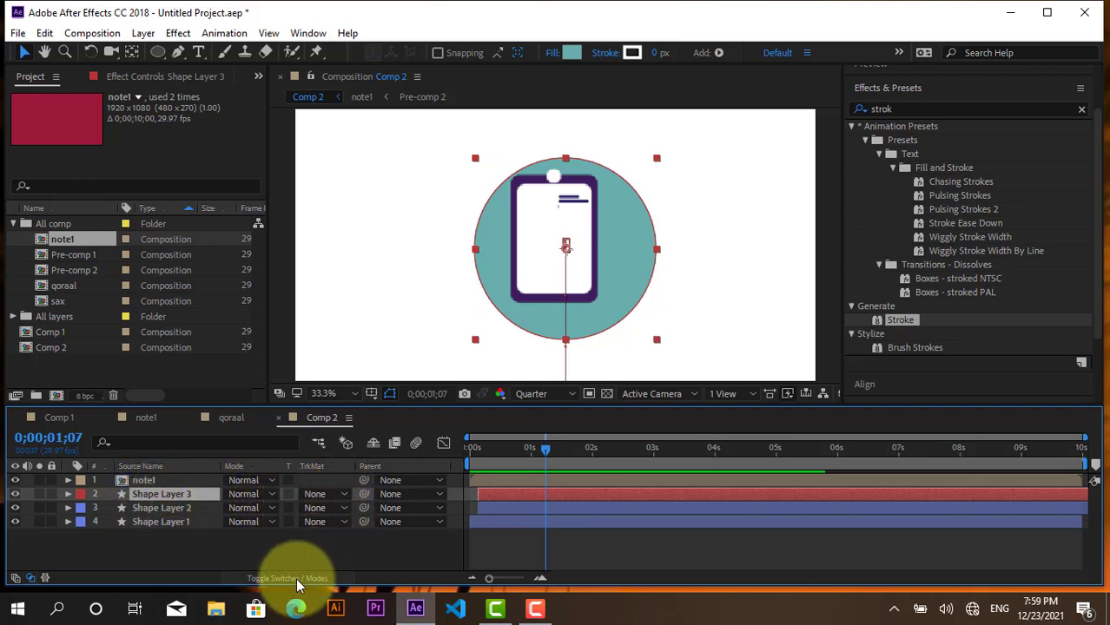
{"action": "left_click", "coordinate": [343, 495]}
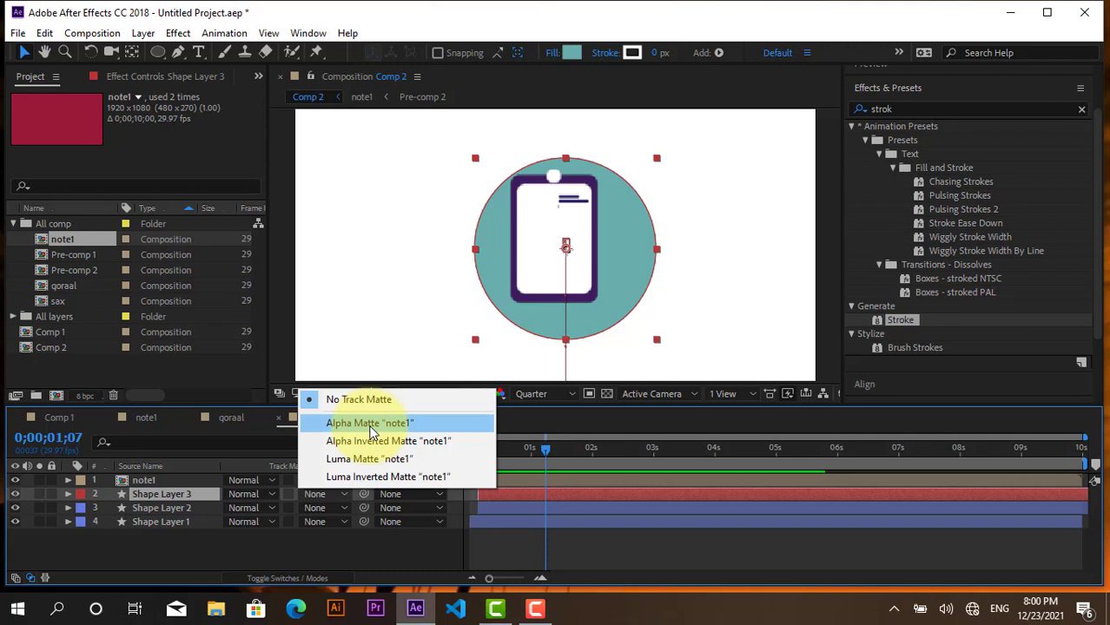
{"action": "left_click", "coordinate": [372, 425]}
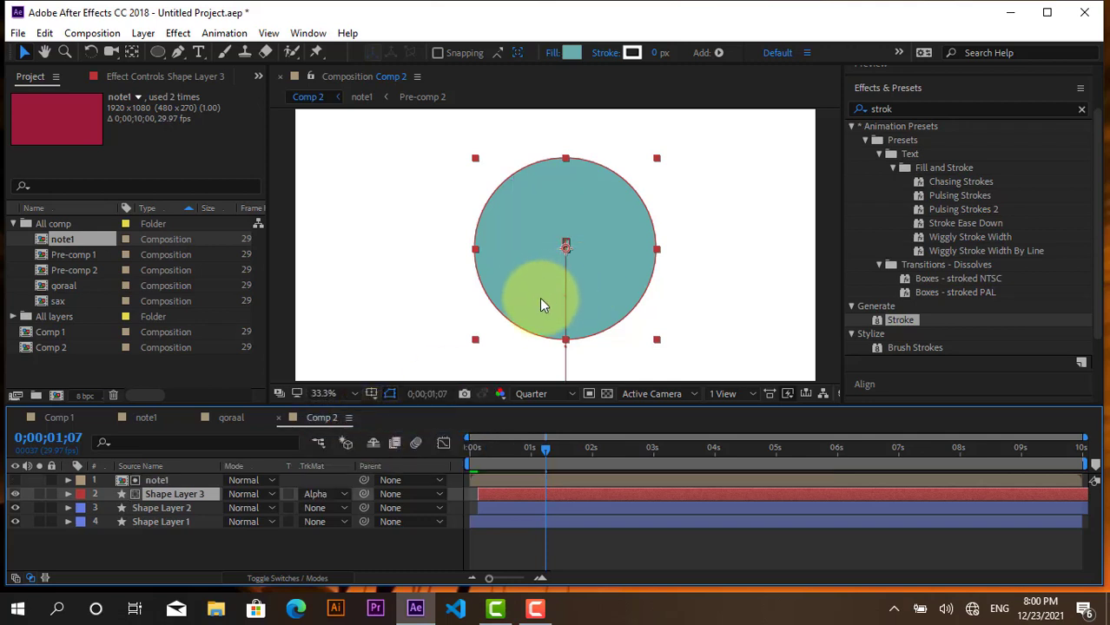
{"action": "left_click_drag", "start_coordinate": [538, 449], "coordinate": [469, 451]}
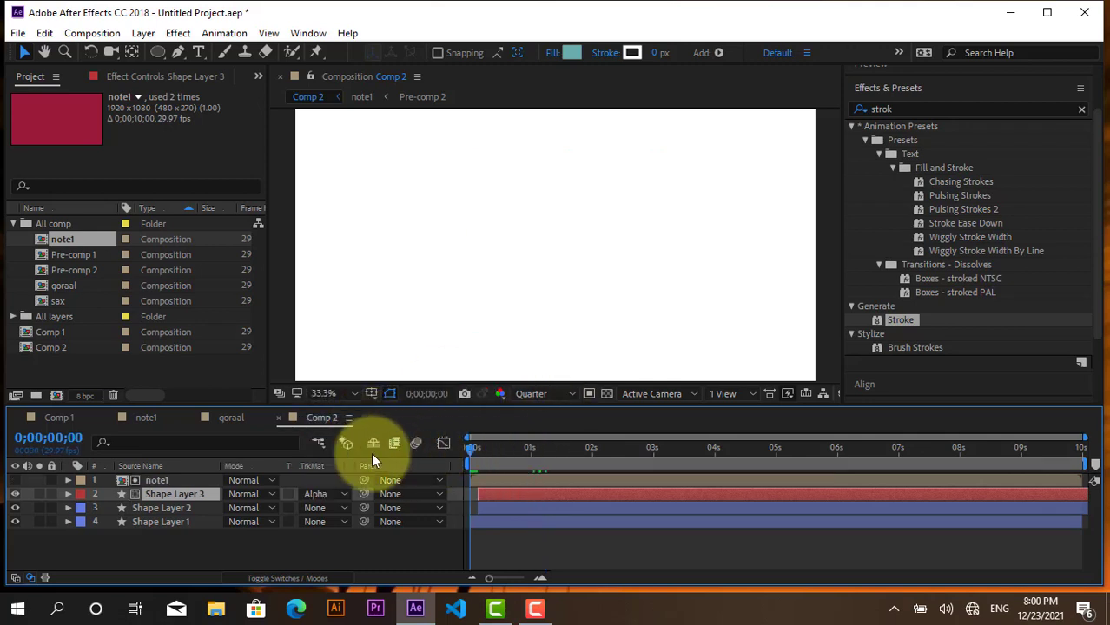
Preview the matted result, making note1 visible again and stepping through the first frames.
{"action": "key", "text": "space"}
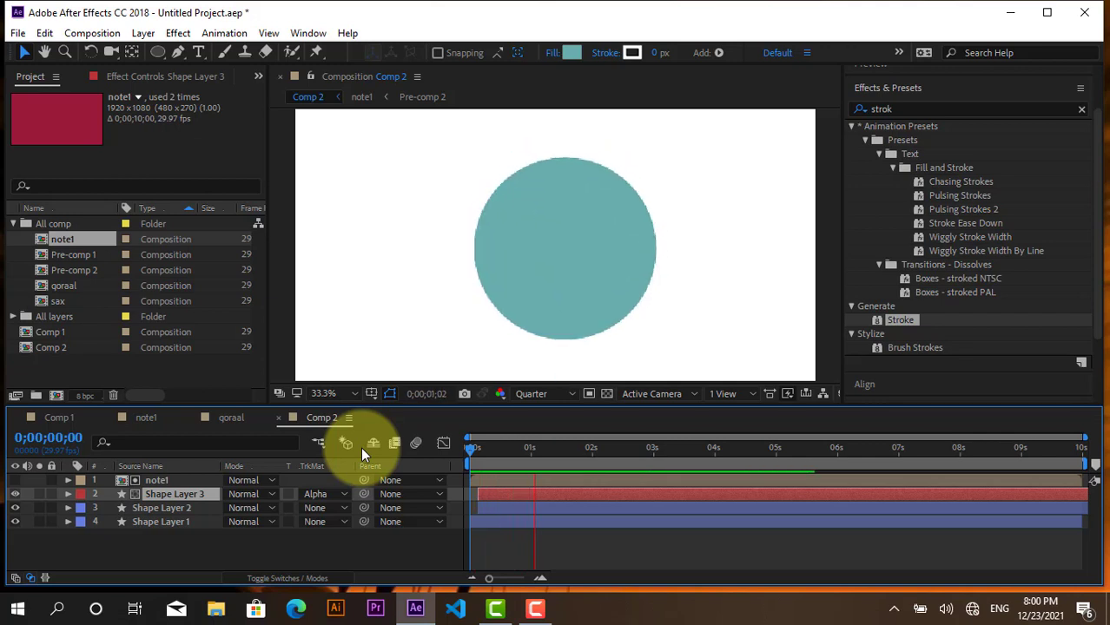
{"action": "key", "text": "space"}
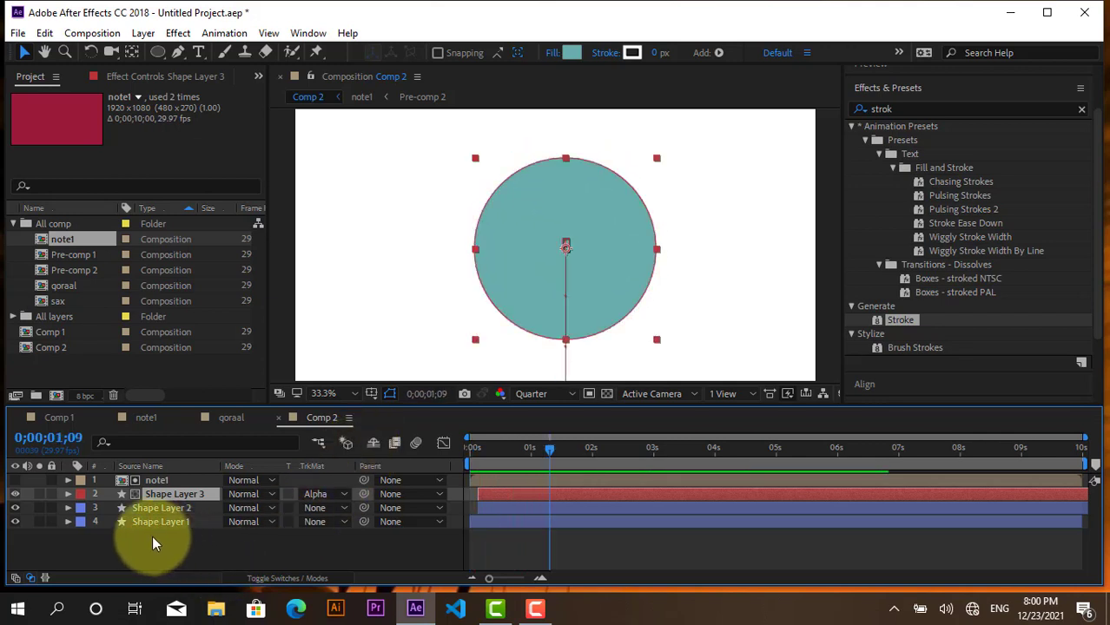
{"action": "left_click", "coordinate": [15, 480]}
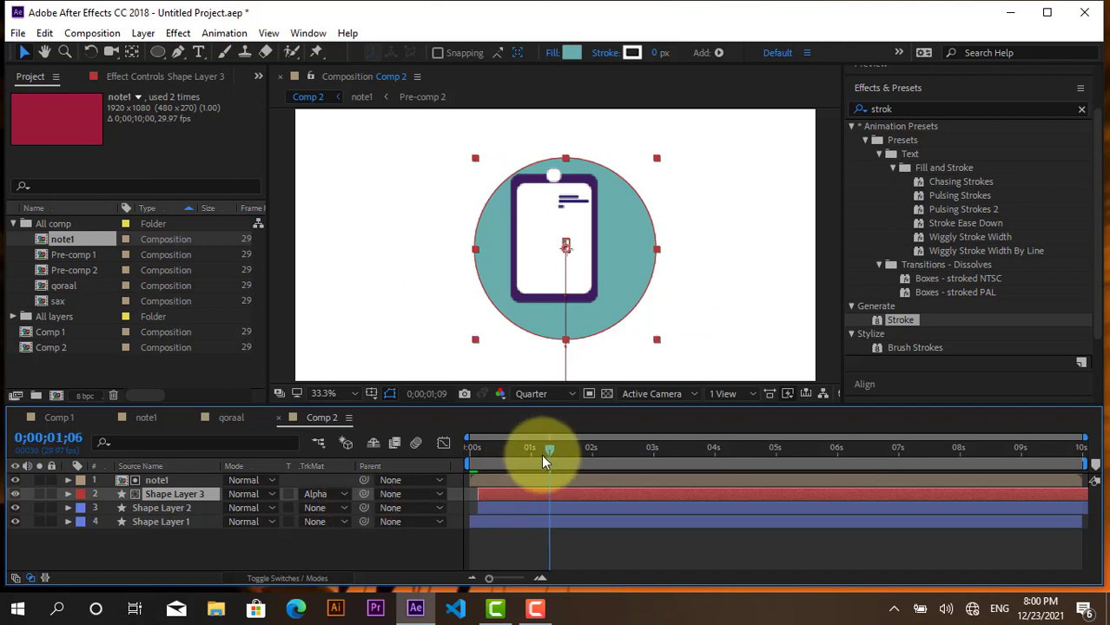
{"action": "left_click_drag", "start_coordinate": [541, 454], "coordinate": [407, 453]}
{"action": "key", "text": "space"}
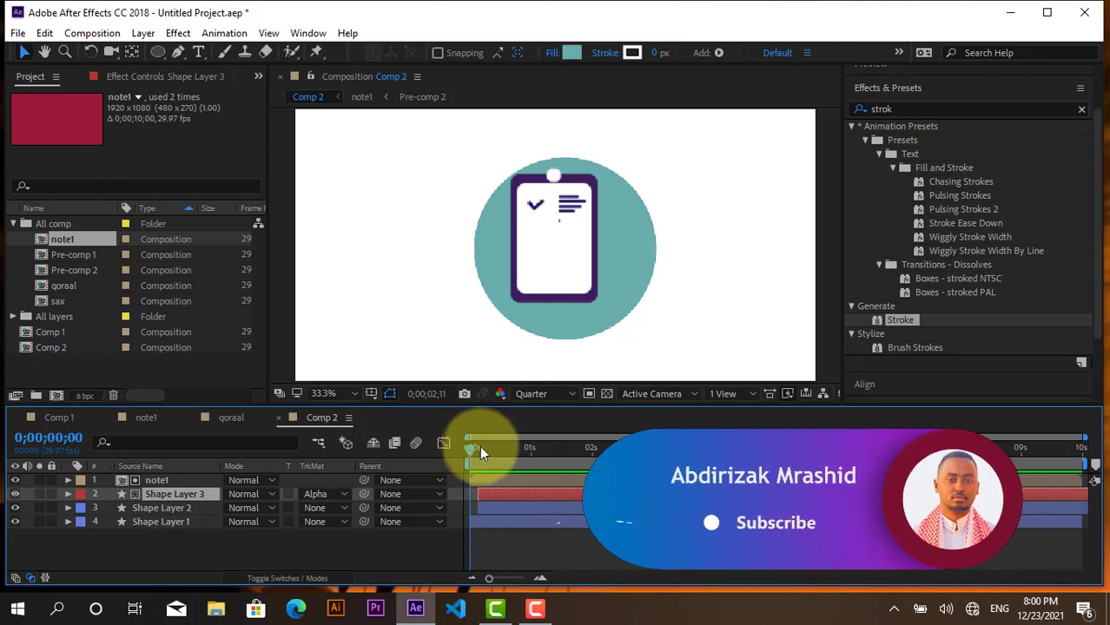
{"action": "left_click_drag", "start_coordinate": [480, 446], "coordinate": [496, 449]}
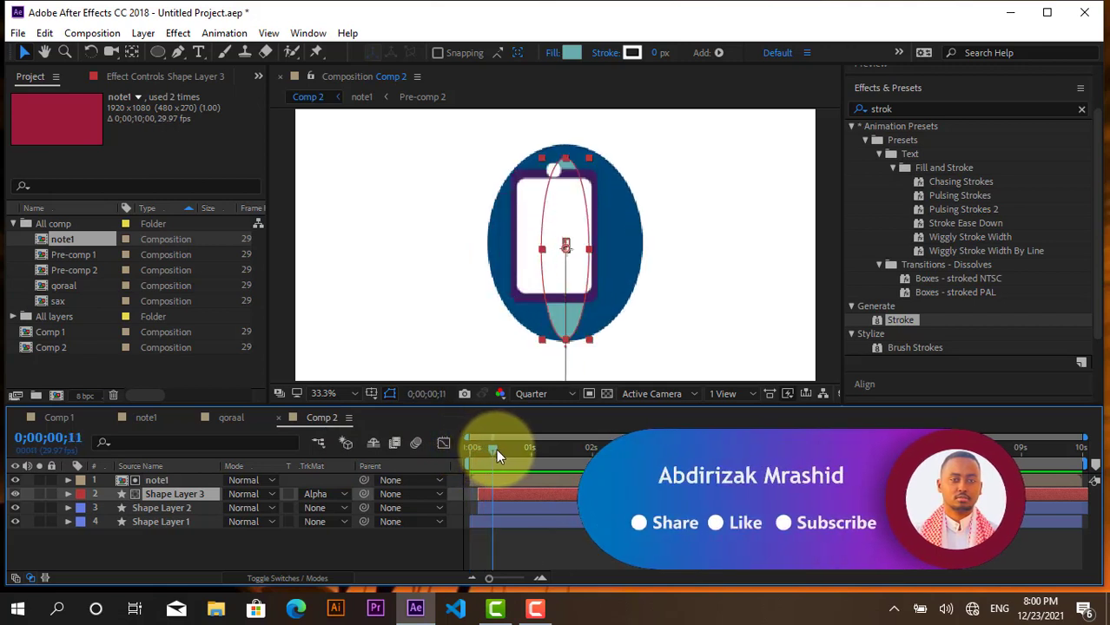
{"action": "left_click", "coordinate": [347, 541]}
{"action": "key", "text": "space"}
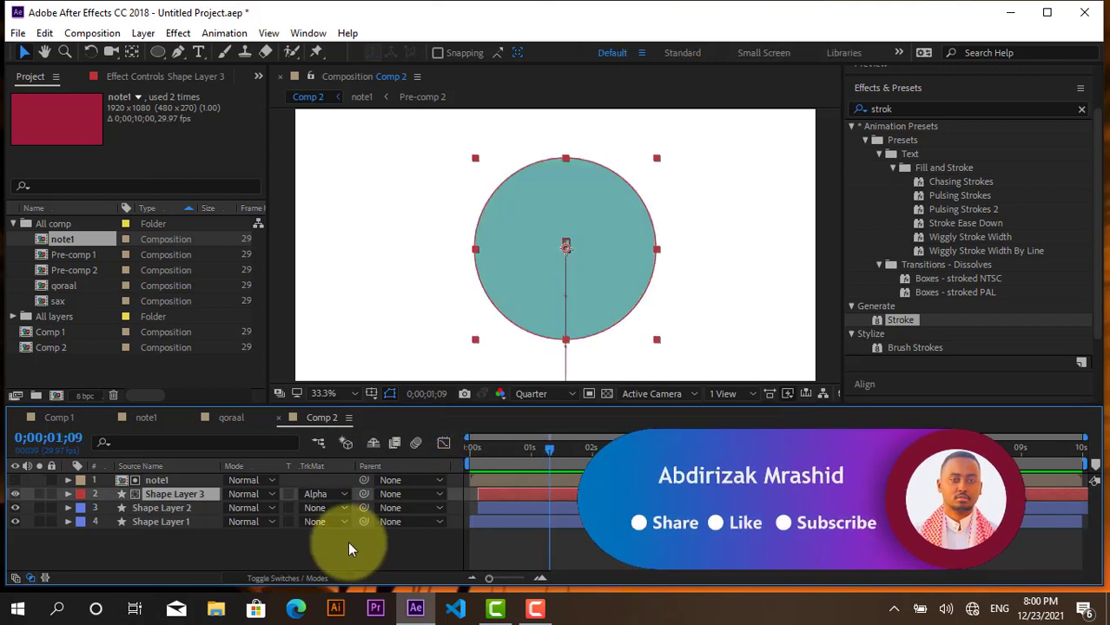
Undo that matte, move Shape Layer 3 above note1 and set note1 to Alpha Matte 'Shape Layer 3'.
{"action": "key", "text": "ctrl+z"}
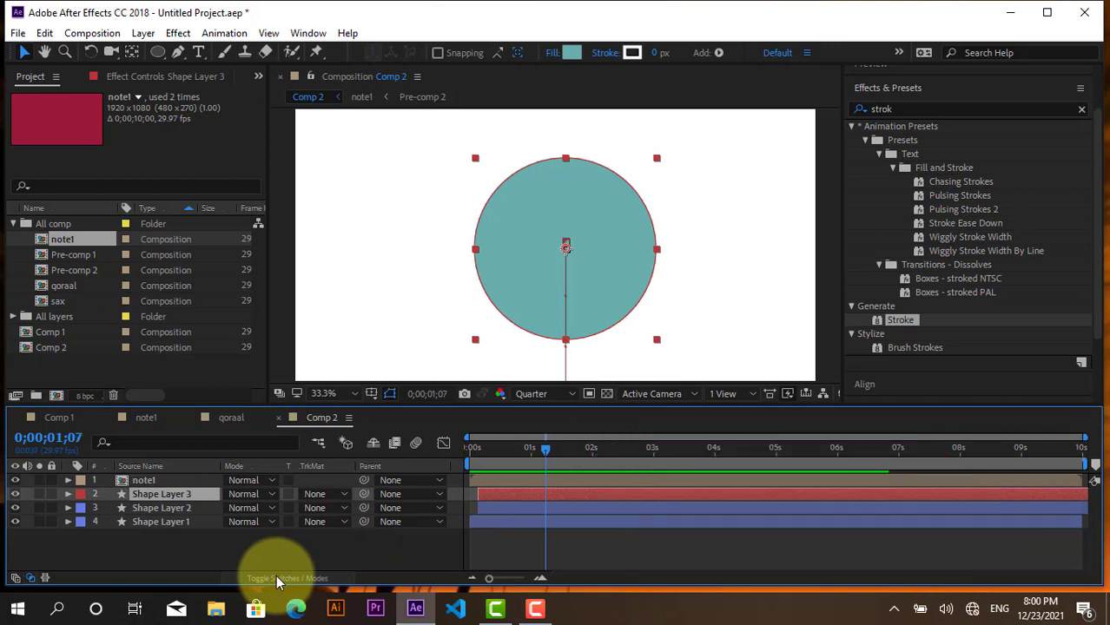
{"action": "left_click", "coordinate": [197, 551]}
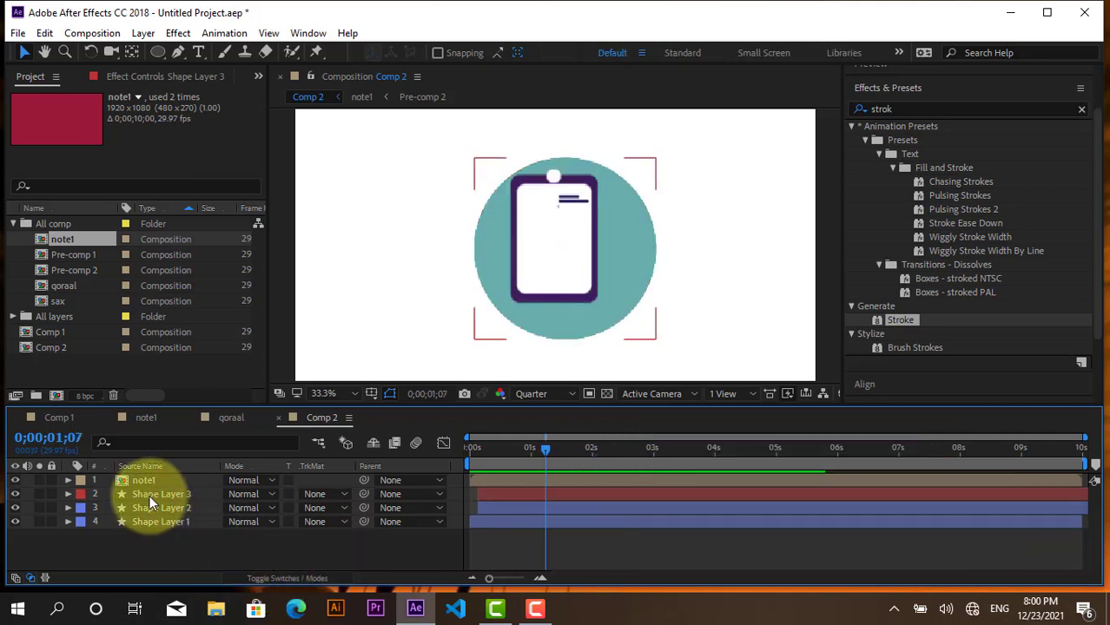
{"action": "left_click_drag", "start_coordinate": [150, 495], "coordinate": [148, 480]}
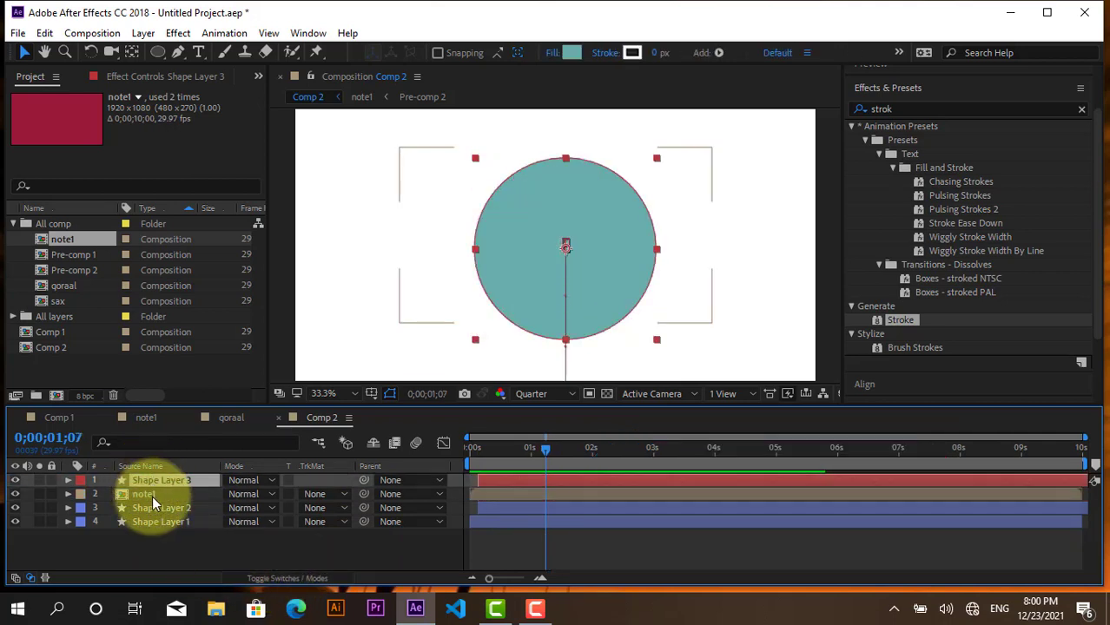
{"action": "left_click", "coordinate": [153, 497]}
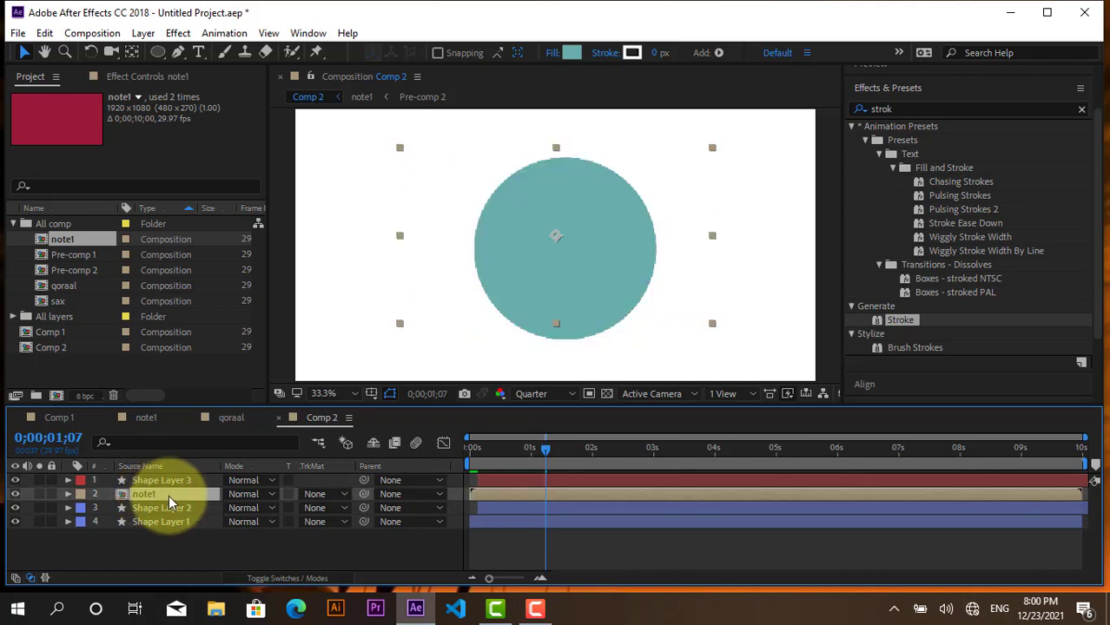
{"action": "left_click", "coordinate": [321, 494]}
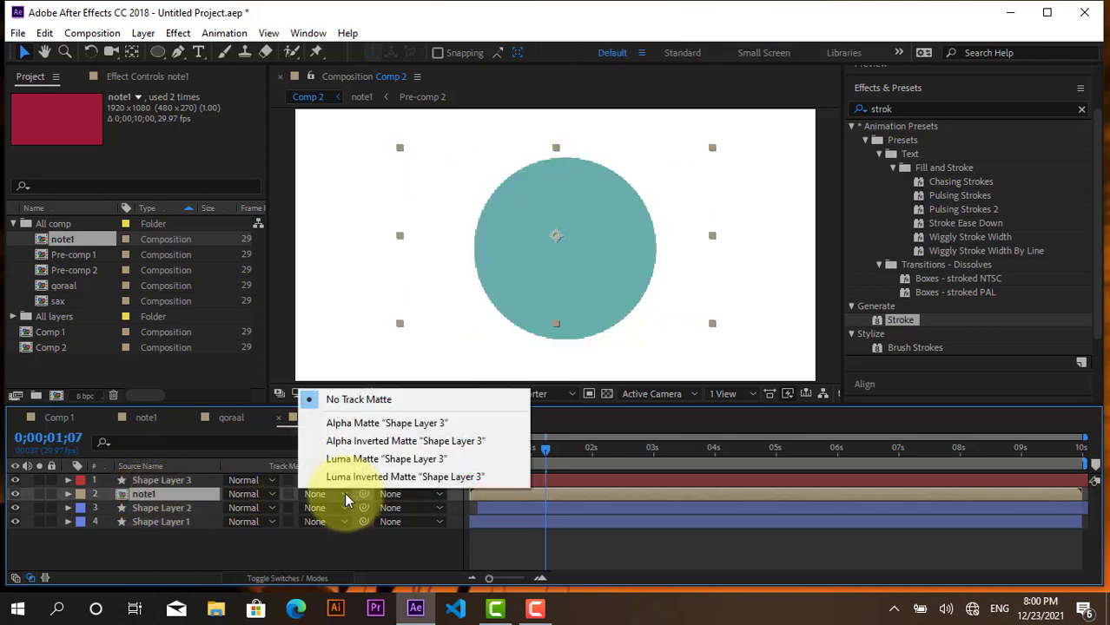
{"action": "left_click", "coordinate": [380, 425]}
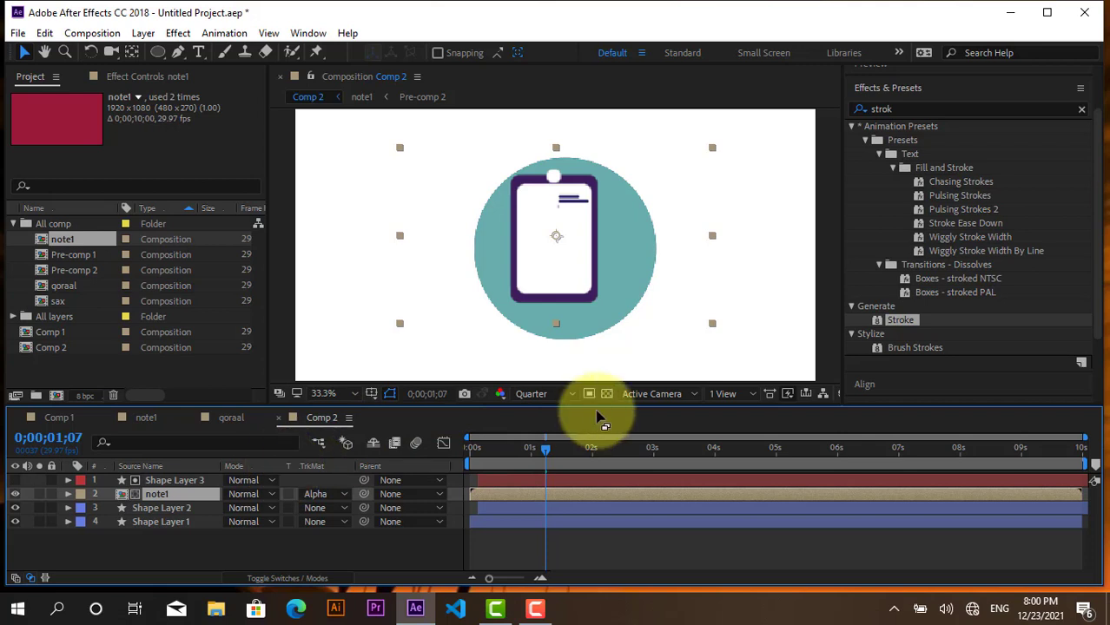
{"action": "key", "text": "Home"}
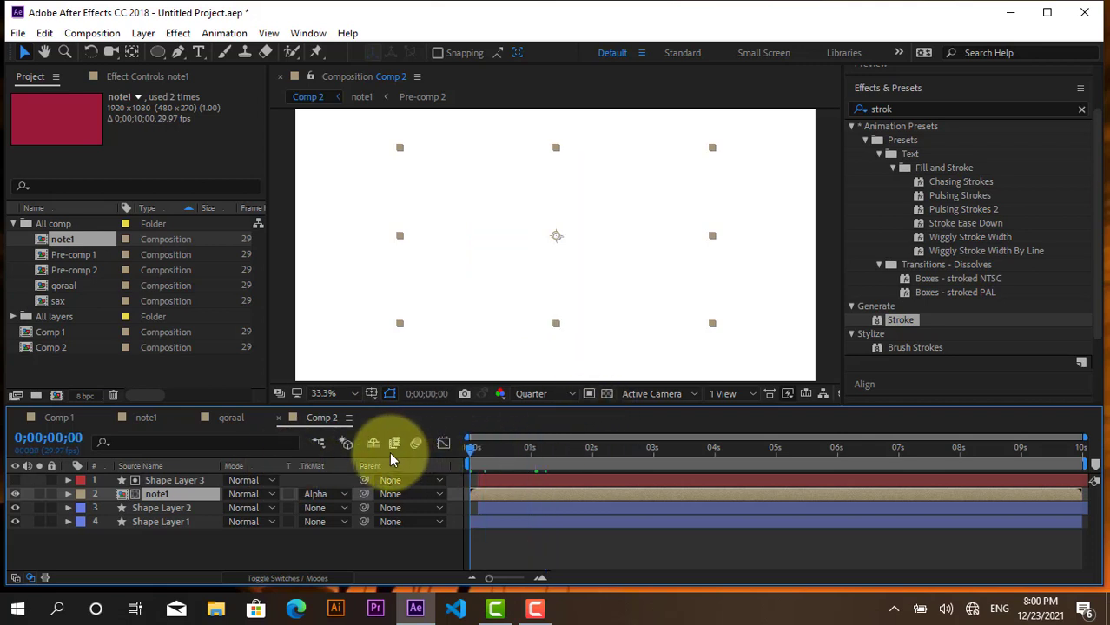
Preview, nudge the clipboard a few pixels right and down in the viewer, then preview again.
{"action": "key", "text": "space"}
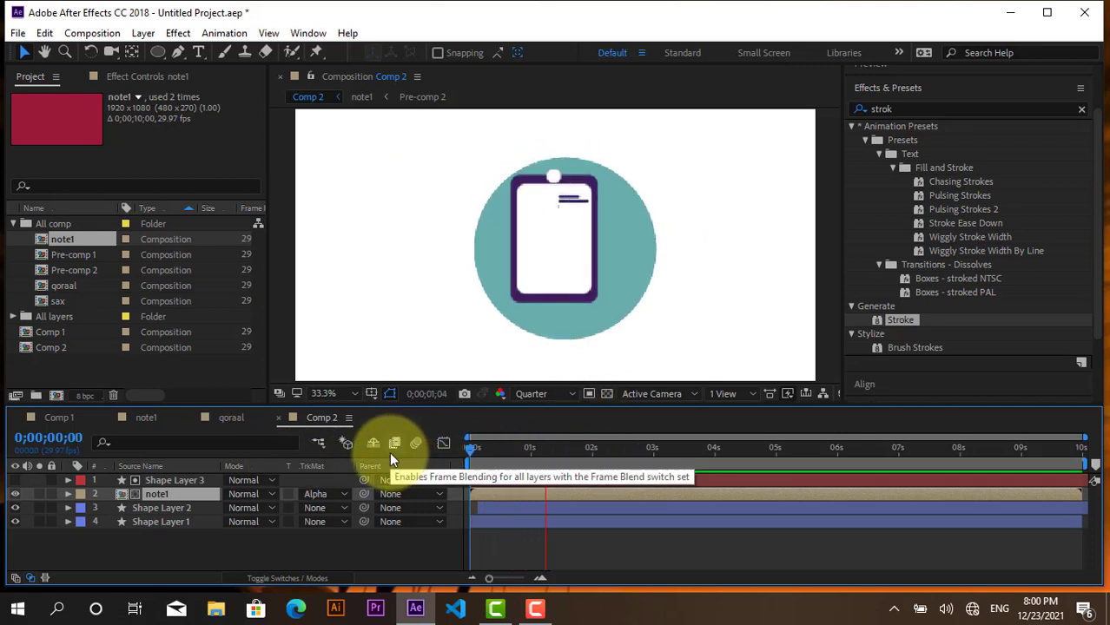
{"action": "left_click", "coordinate": [458, 449]}
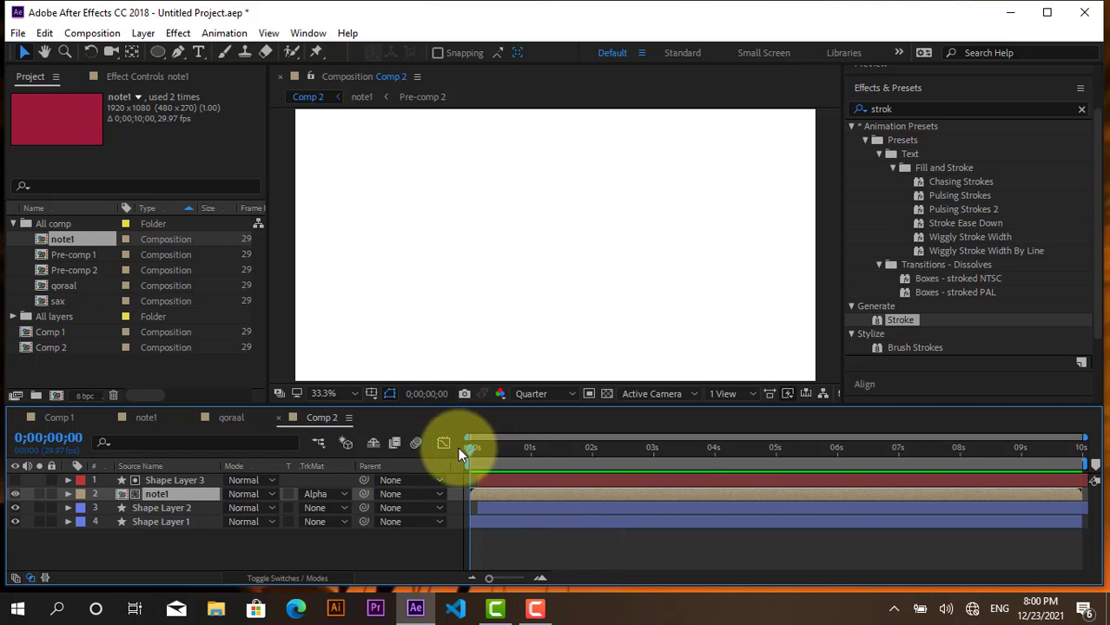
{"action": "key", "text": "space"}
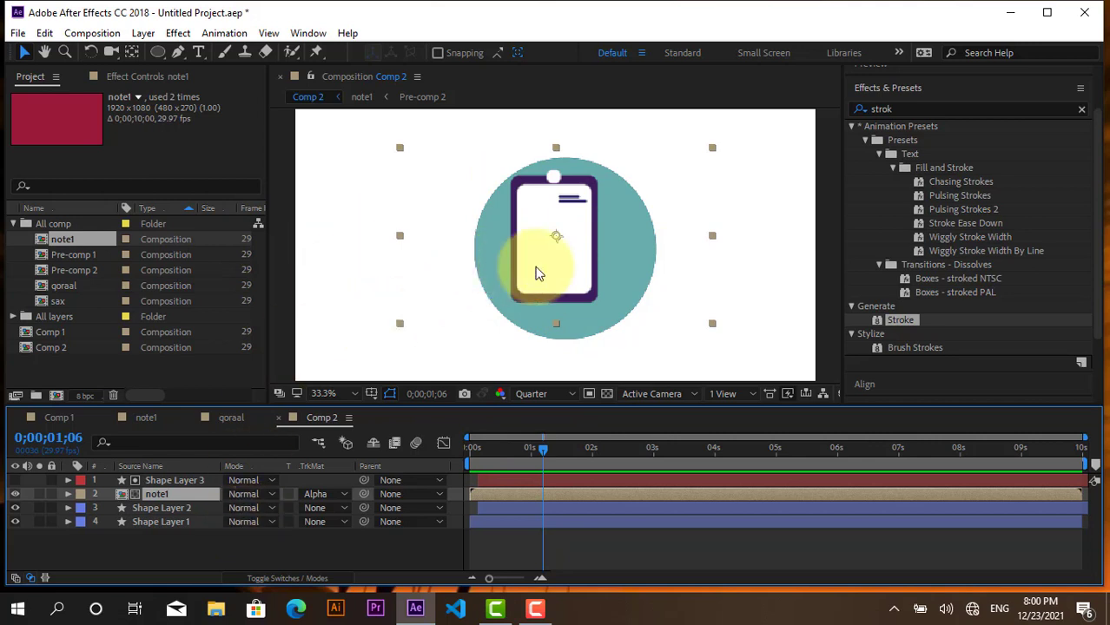
{"action": "left_click", "coordinate": [539, 273]}
{"action": "left_click_drag", "start_coordinate": [539, 273], "coordinate": [547, 280]}
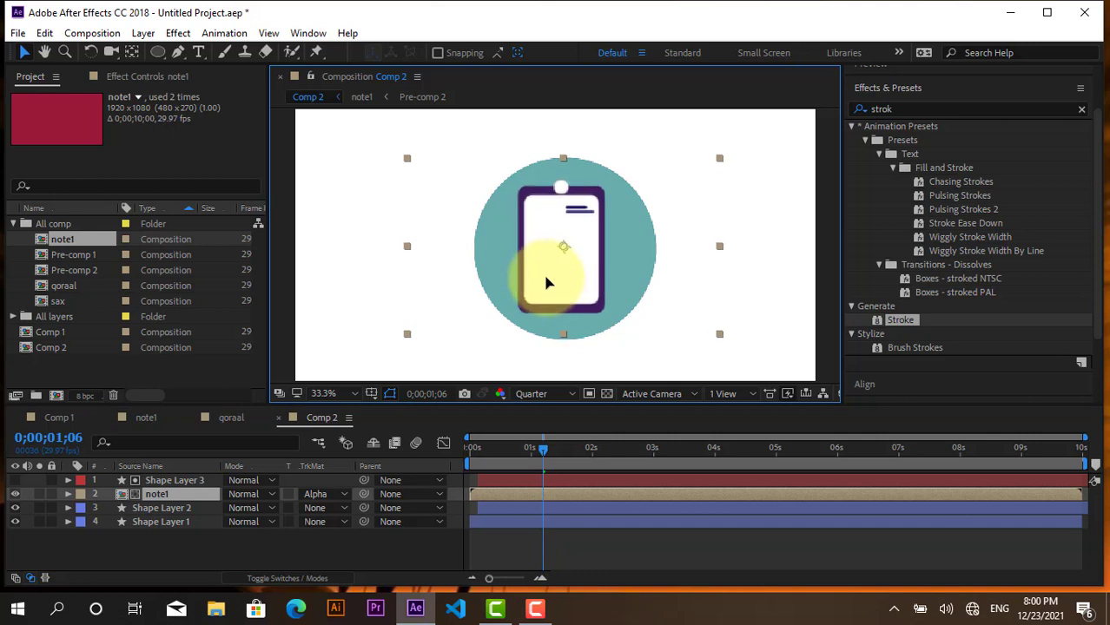
{"action": "left_click_drag", "start_coordinate": [547, 280], "coordinate": [547, 283]}
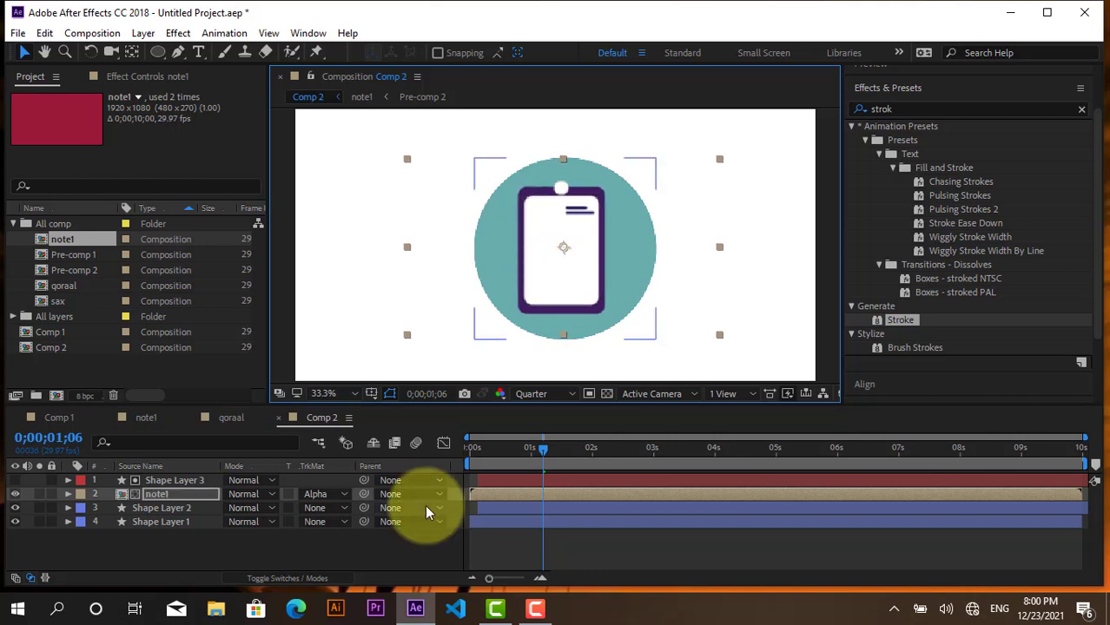
{"action": "left_click_drag", "start_coordinate": [545, 451], "coordinate": [326, 466]}
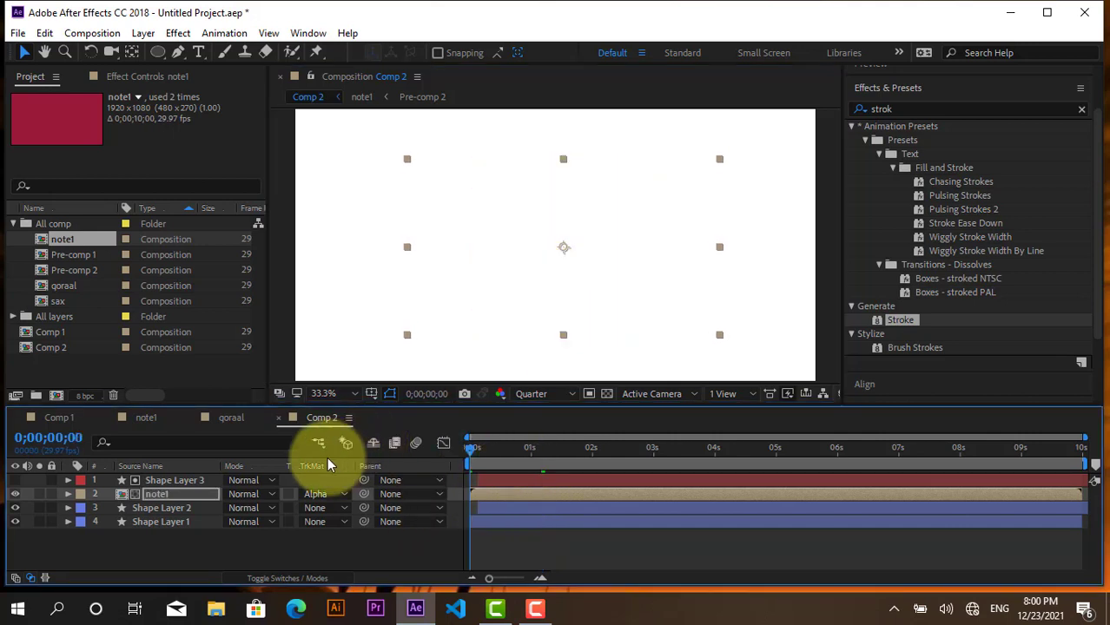
{"action": "key", "text": "space"}
{"action": "key", "text": "space"}
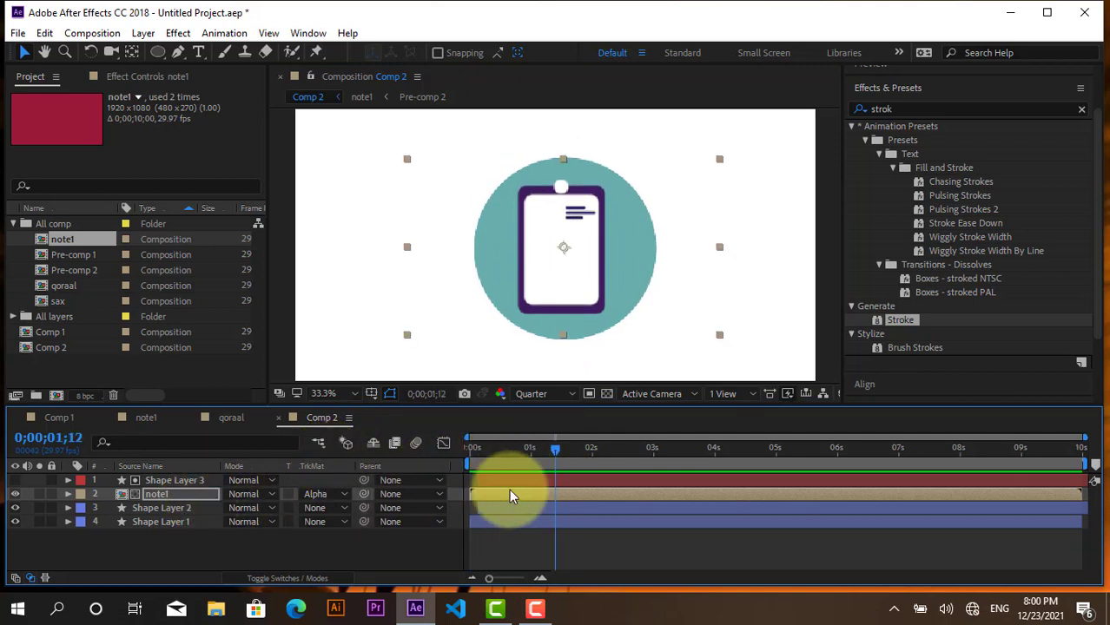
{"action": "left_click_drag", "start_coordinate": [556, 451], "coordinate": [542, 459]}
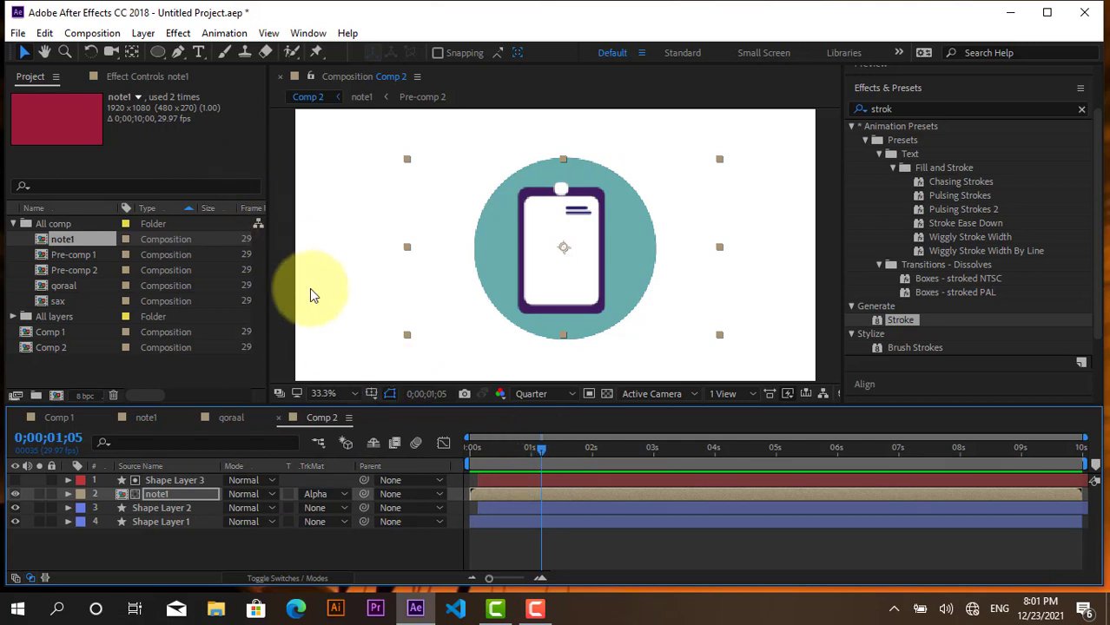
Keyframe note1's Position at its centred spot and an earlier far-left start at 480,582.
{"action": "key", "text": "p"}
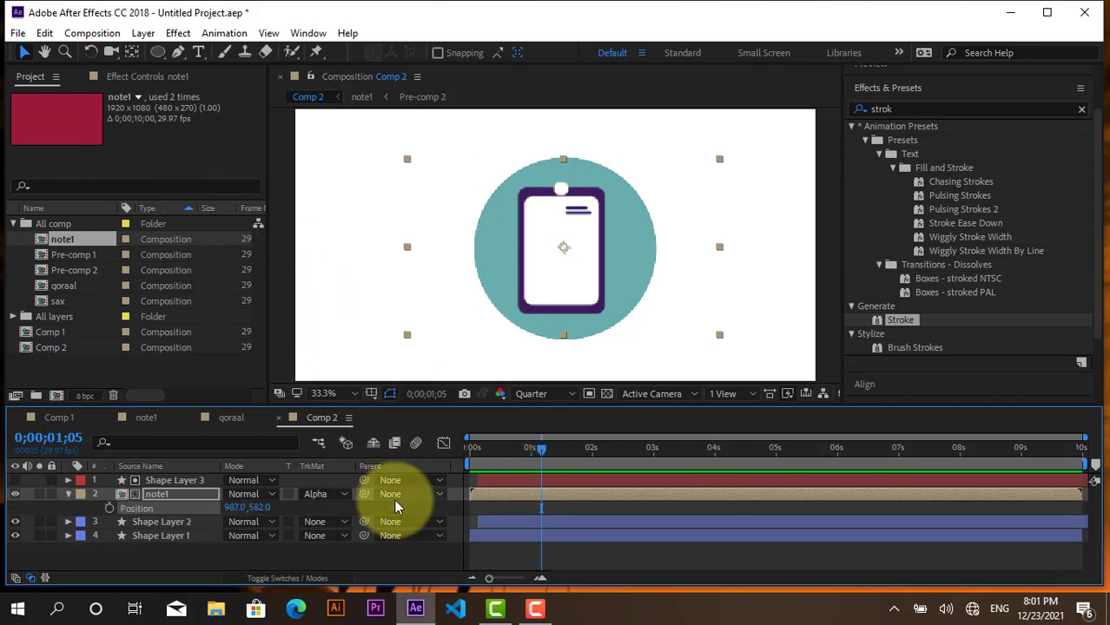
{"action": "left_click", "coordinate": [110, 508]}
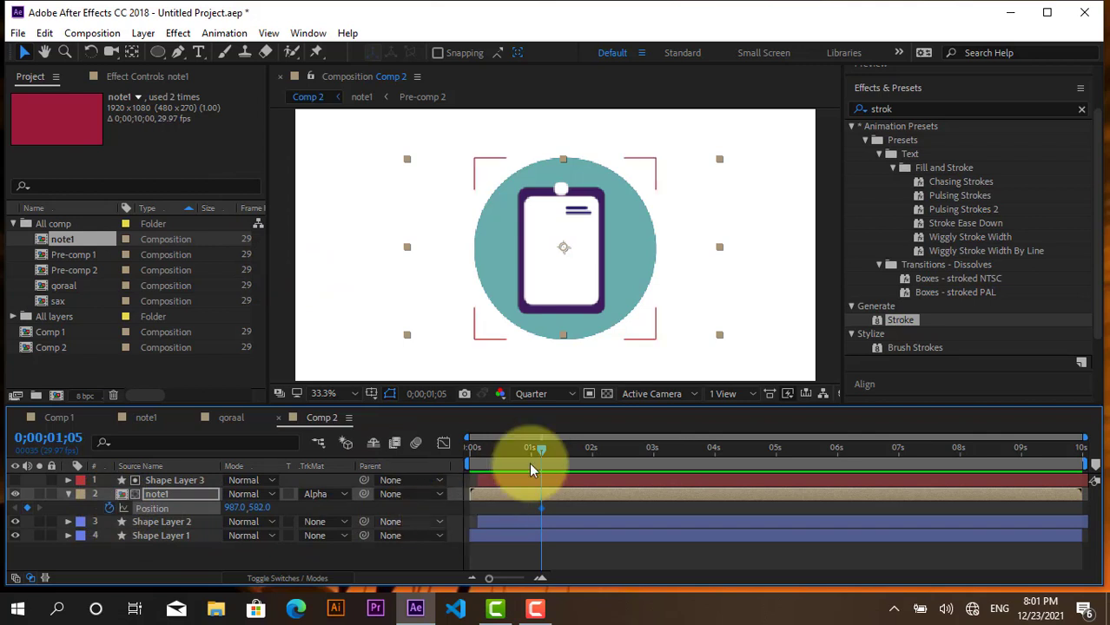
{"action": "left_click_drag", "start_coordinate": [540, 461], "coordinate": [487, 460]}
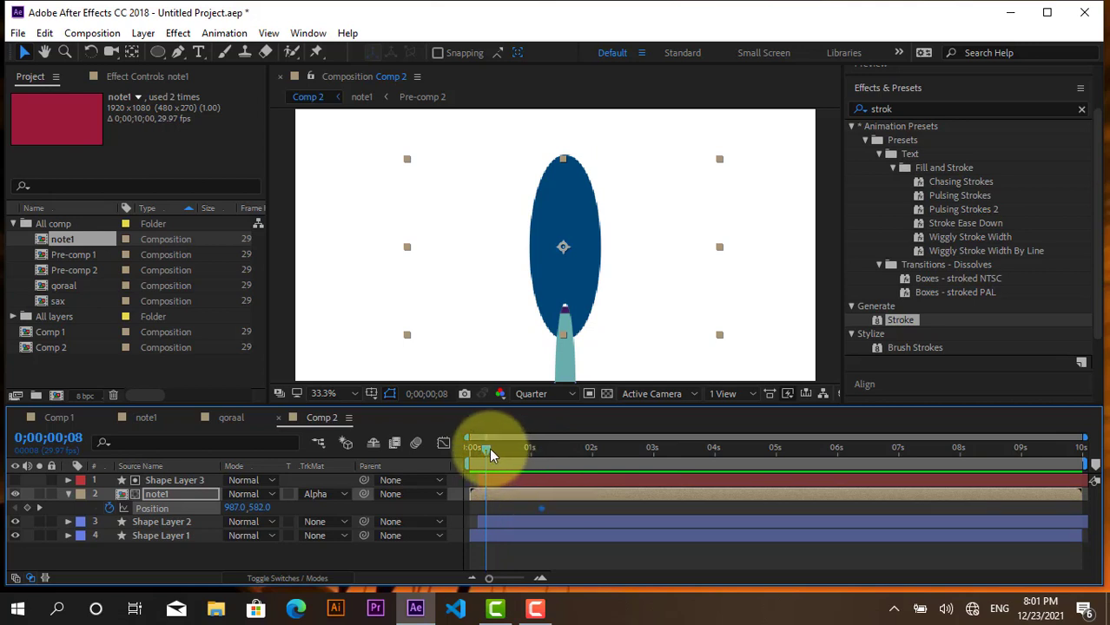
{"action": "left_click", "coordinate": [500, 456]}
{"action": "left_click_drag", "start_coordinate": [502, 455], "coordinate": [510, 454]}
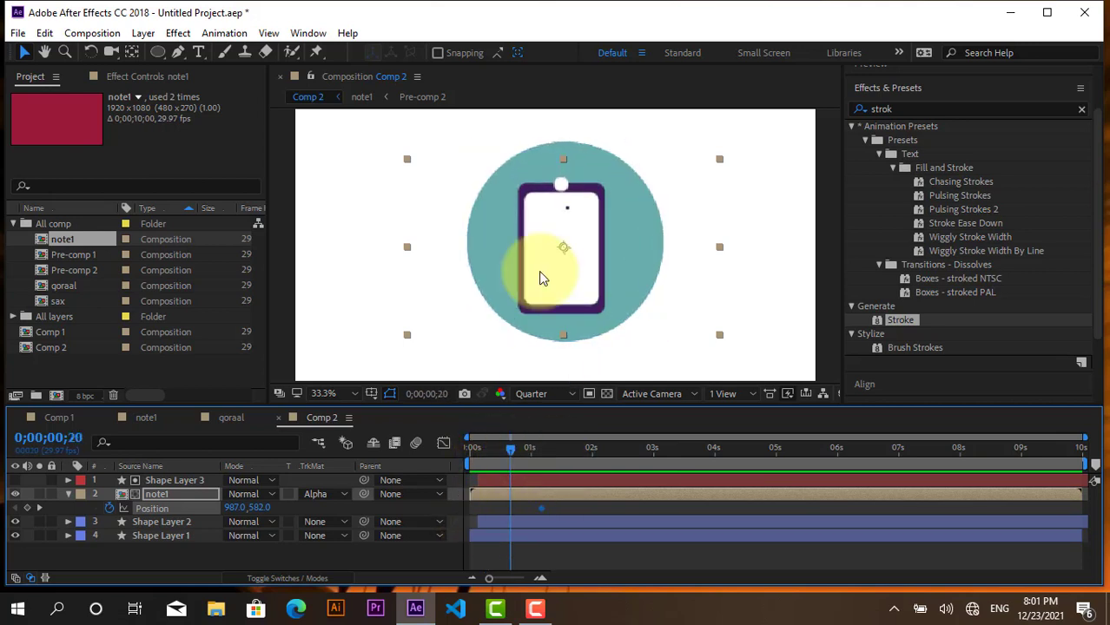
{"action": "left_click", "coordinate": [503, 275]}
{"action": "left_click_drag", "start_coordinate": [504, 276], "coordinate": [403, 273]}
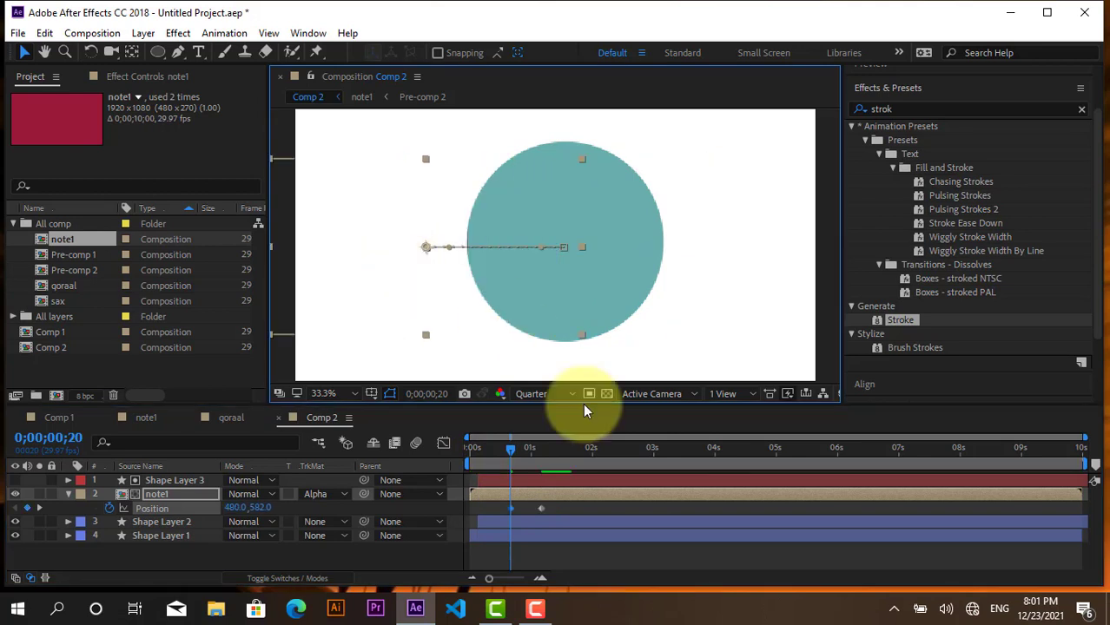
{"action": "left_click_drag", "start_coordinate": [511, 447], "coordinate": [419, 454]}
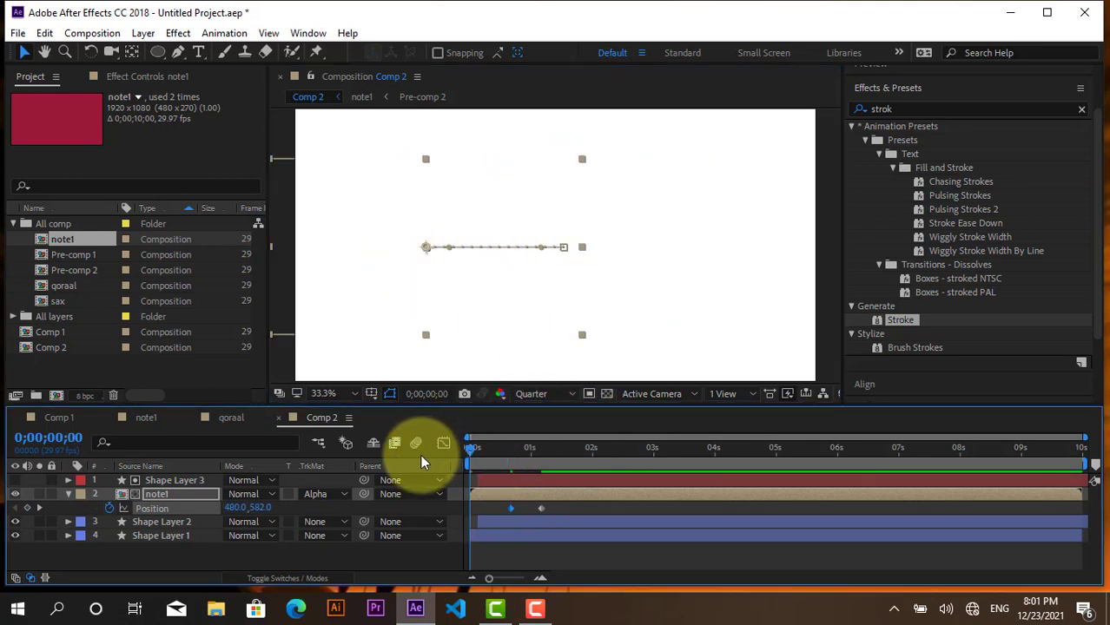
{"action": "key", "text": "space"}
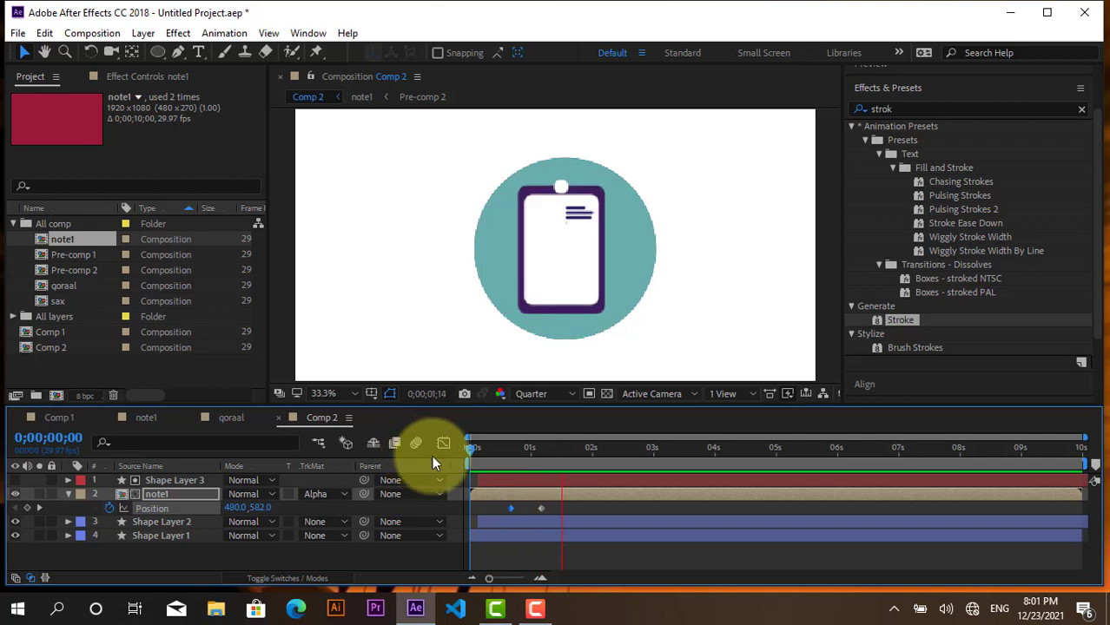
Move the starting Position keyframe to 0;00;01;00 and preview the retimed slide-in.
{"action": "left_click_drag", "start_coordinate": [465, 449], "coordinate": [523, 450]}
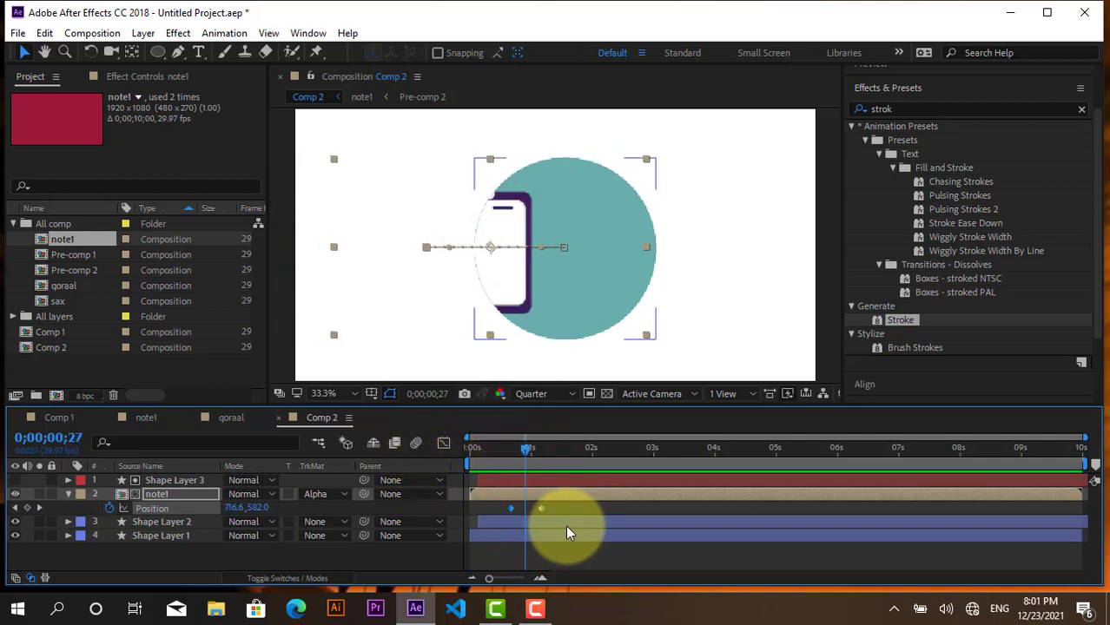
{"action": "left_click", "coordinate": [495, 508]}
{"action": "left_click", "coordinate": [505, 506]}
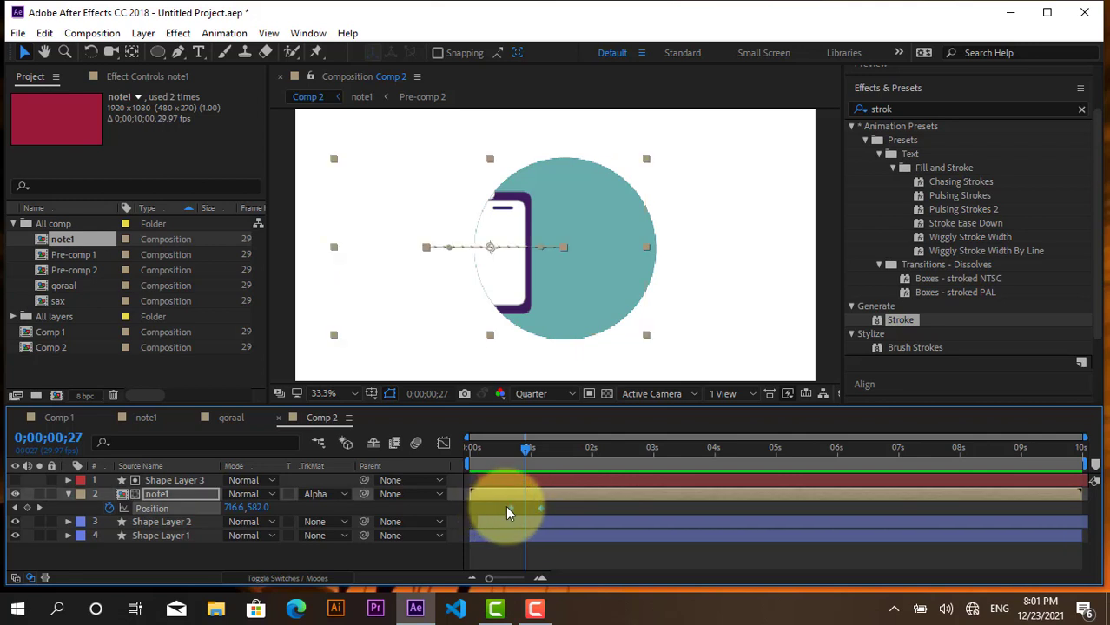
{"action": "left_click_drag", "start_coordinate": [511, 508], "coordinate": [530, 509]}
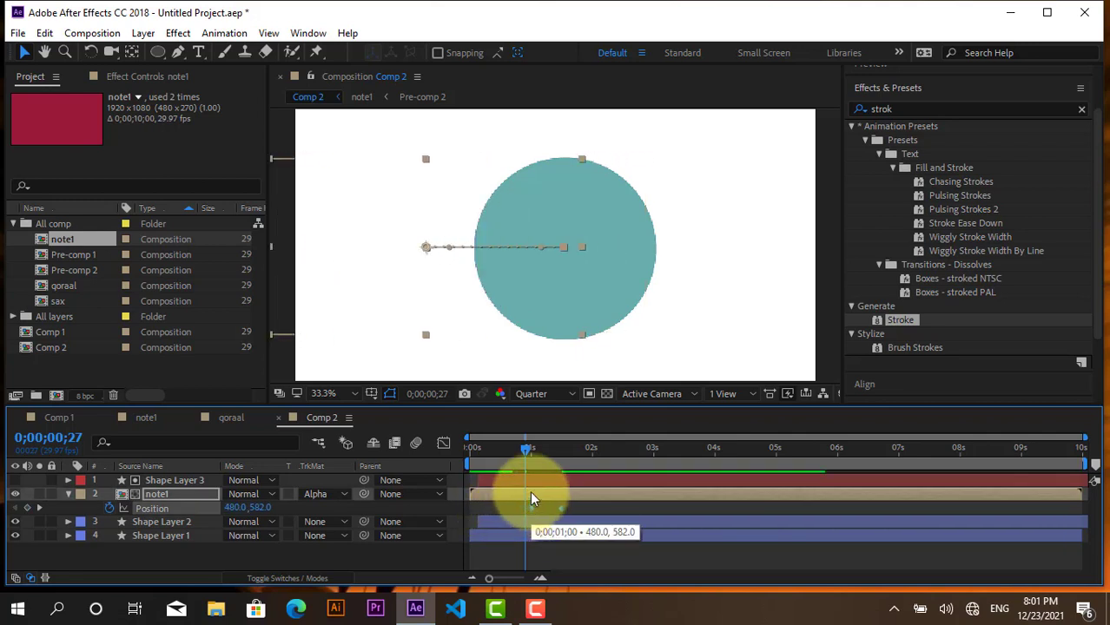
{"action": "left_click", "coordinate": [569, 504]}
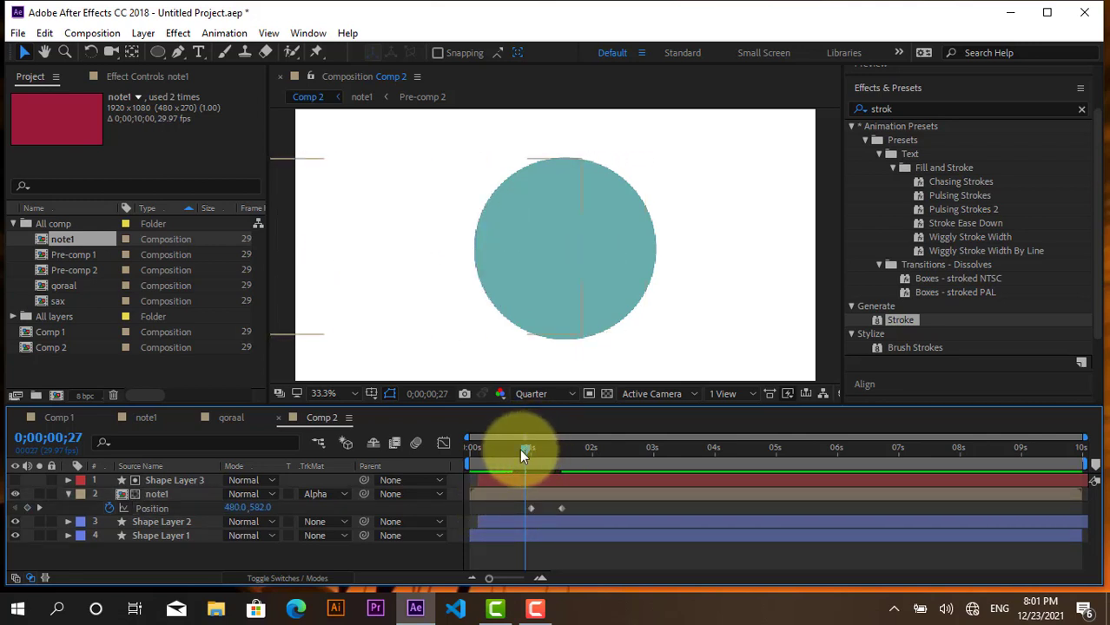
{"action": "left_click_drag", "start_coordinate": [524, 448], "coordinate": [385, 448]}
{"action": "key", "text": "space"}
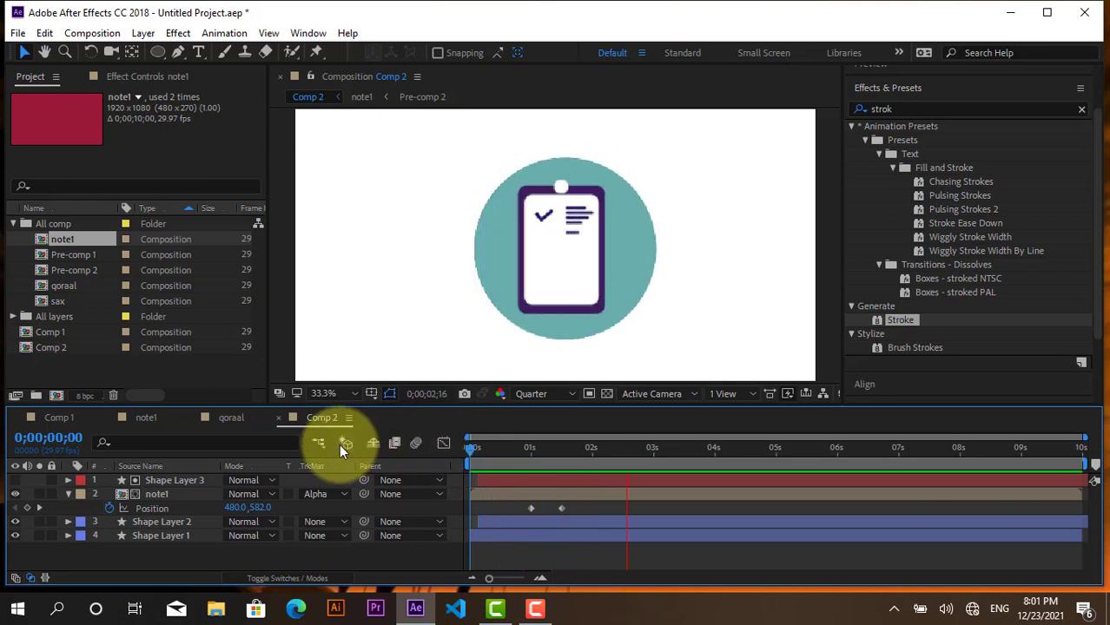
Replay the slide-in and change the viewer resolution from Quarter to Half.
{"action": "key", "text": "space"}
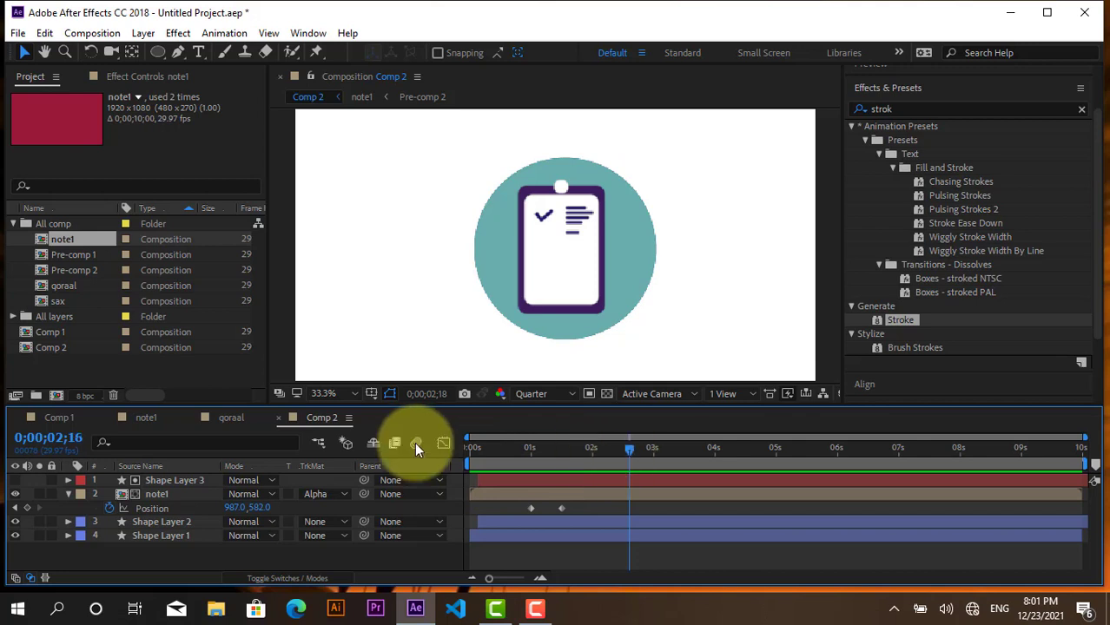
{"action": "key", "text": "Home"}
{"action": "key", "text": "space"}
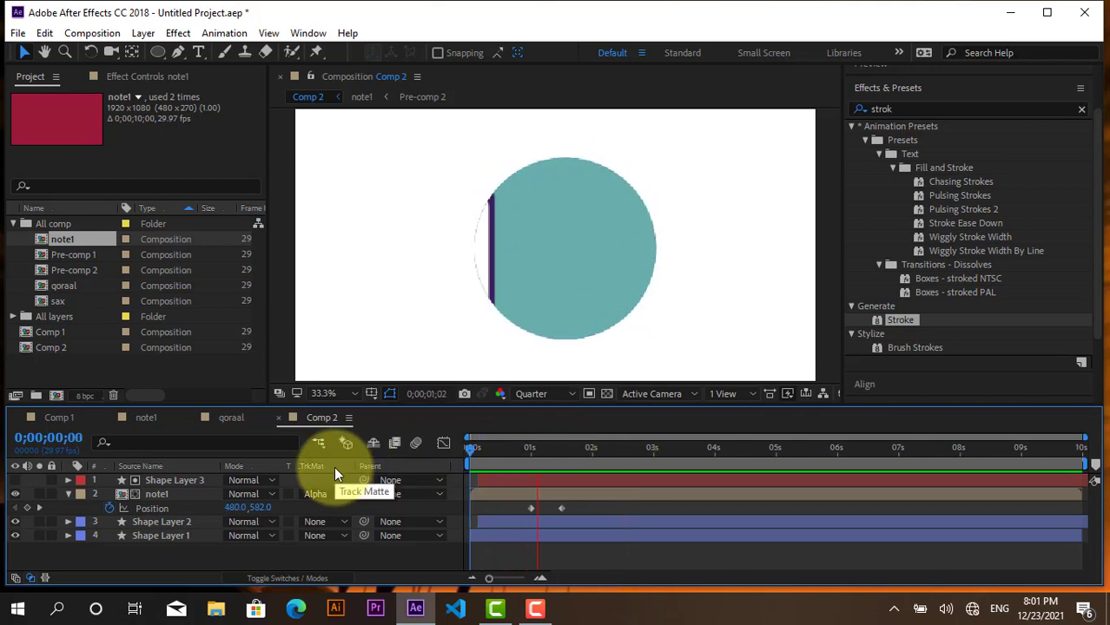
{"action": "key", "text": "space"}
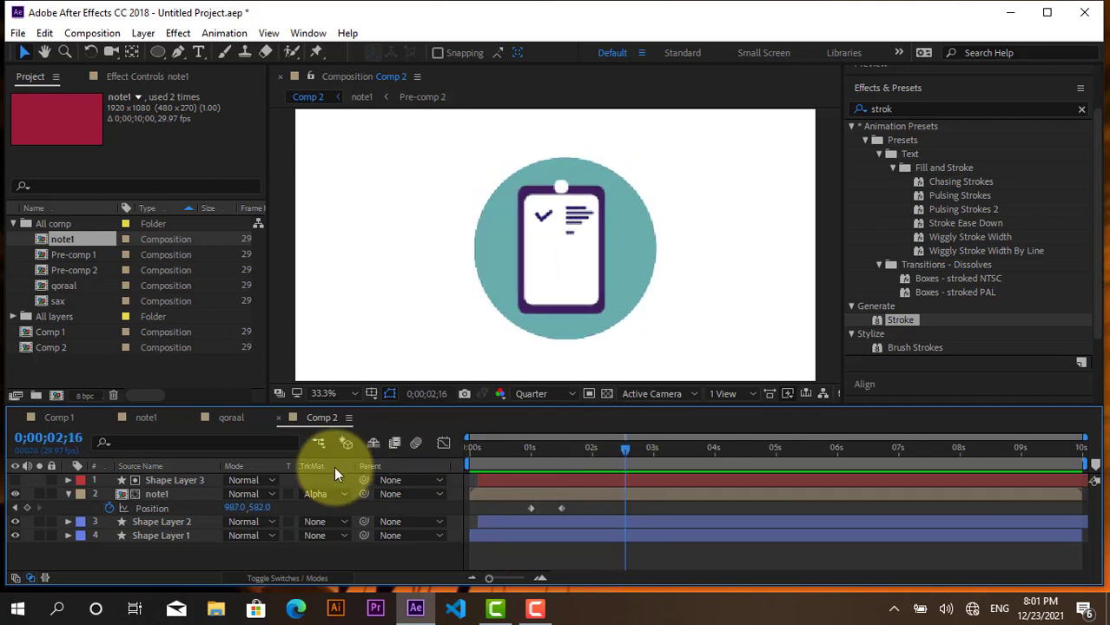
{"action": "key", "text": "space"}
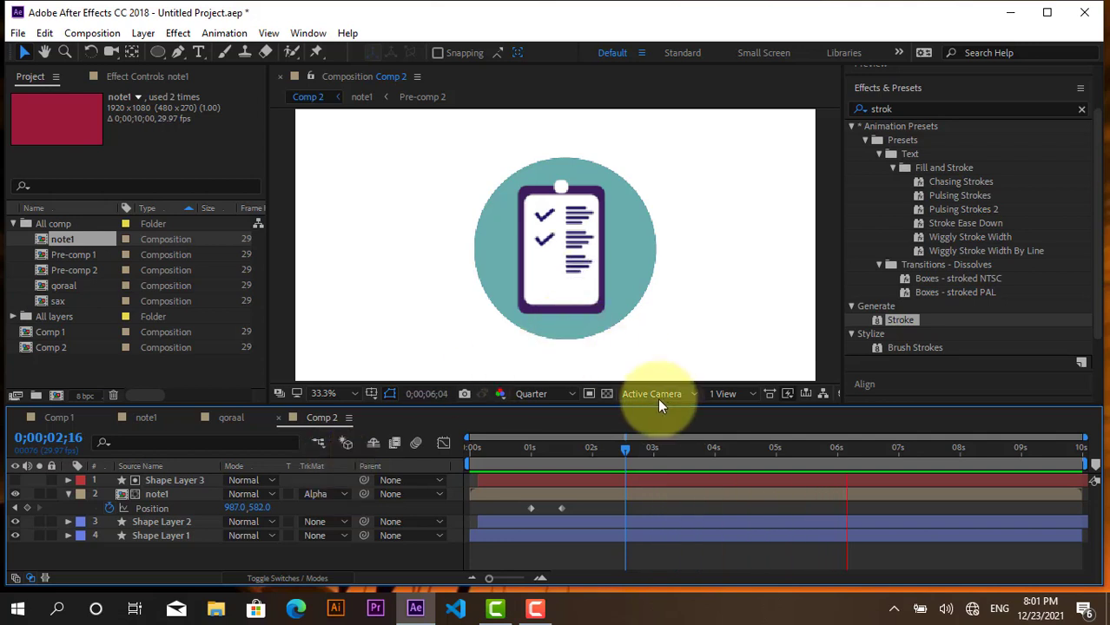
{"action": "left_click", "coordinate": [561, 392]}
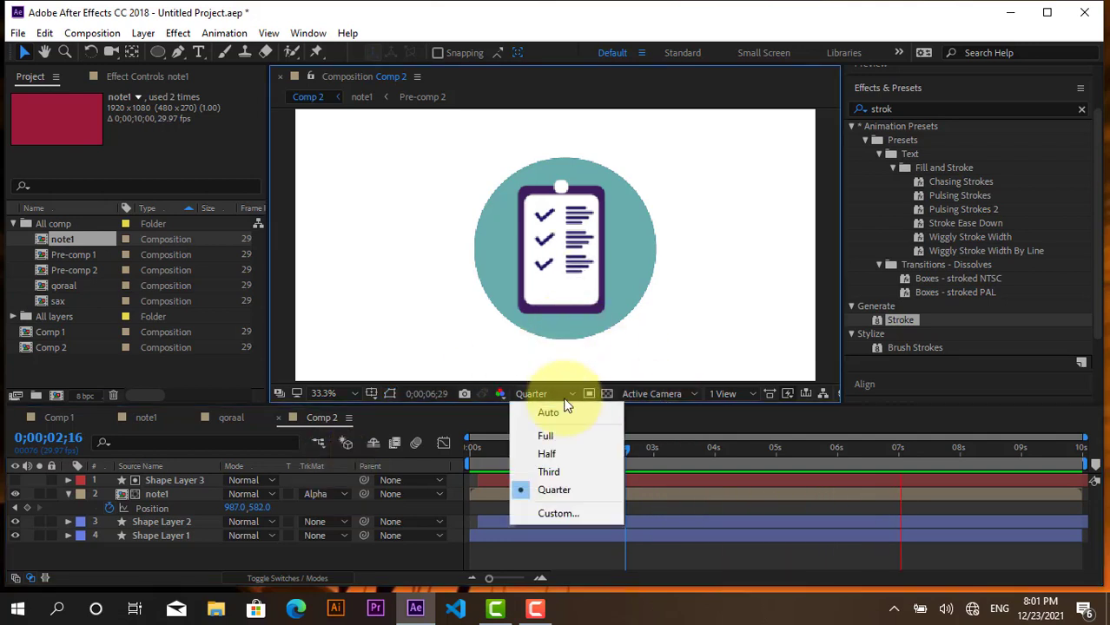
{"action": "left_click", "coordinate": [556, 449]}
{"action": "left_click_drag", "start_coordinate": [627, 450], "coordinate": [475, 449]}
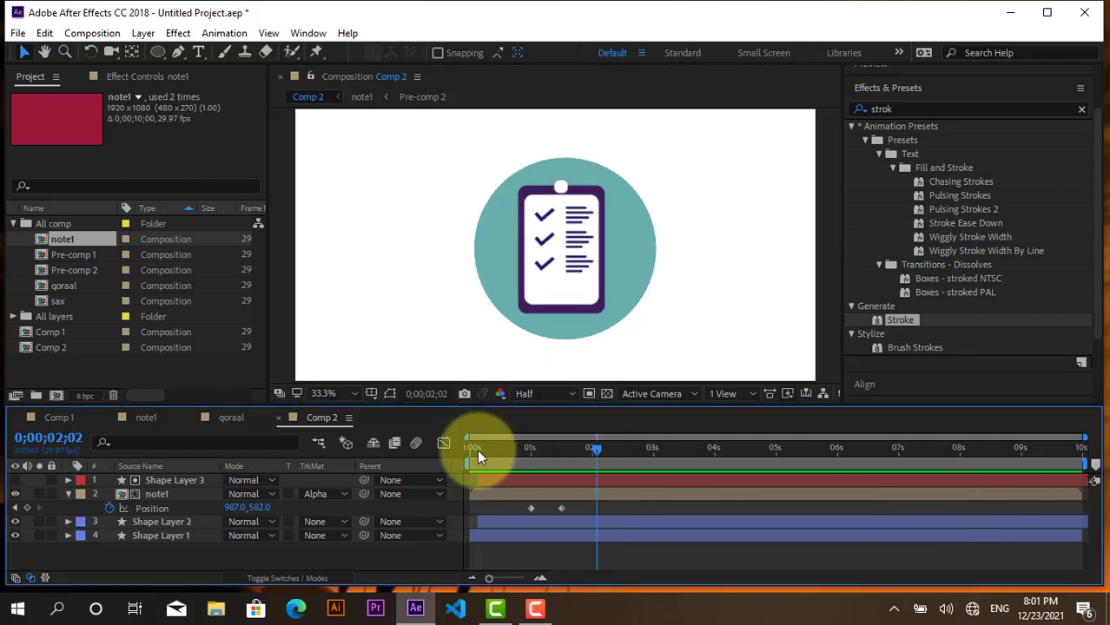
{"action": "key", "text": "space"}
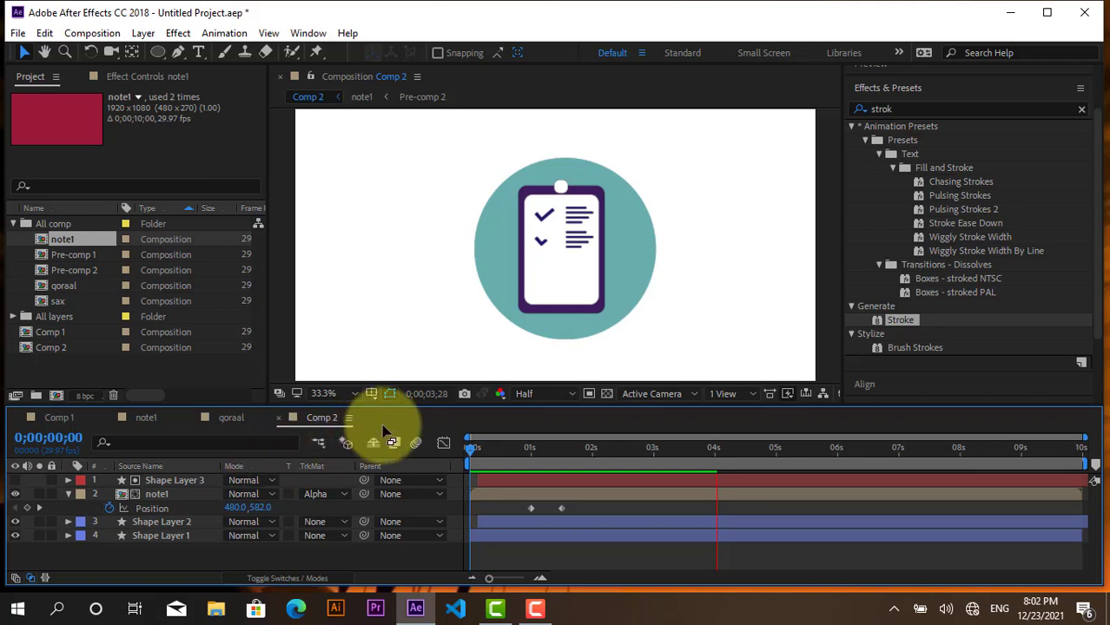
{"action": "key", "text": "space"}
{"action": "key", "text": "space"}
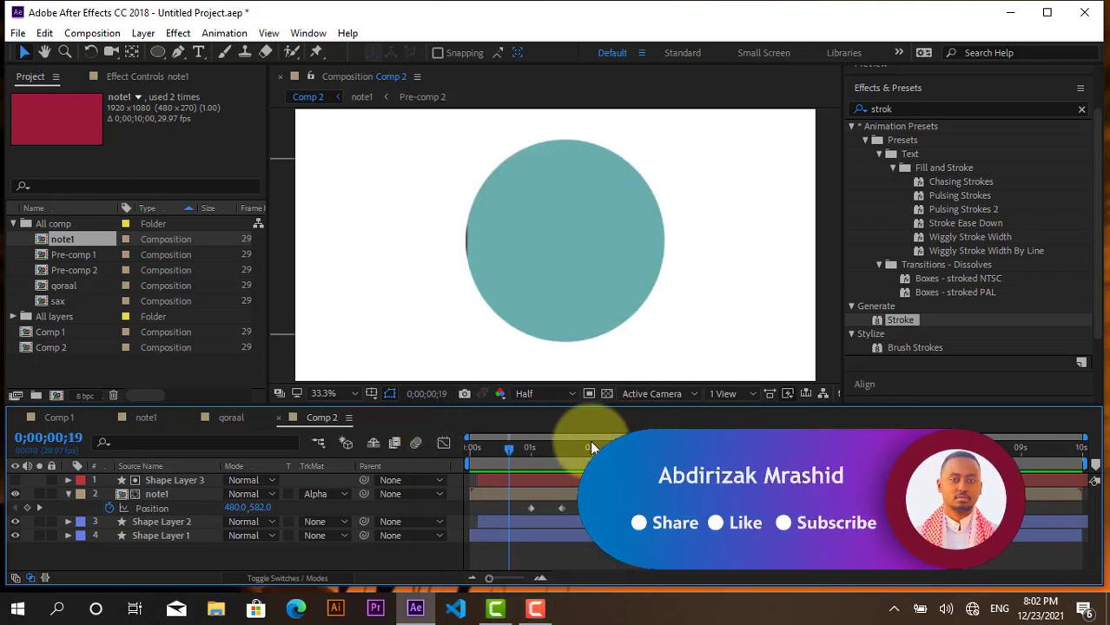
{"action": "left_click", "coordinate": [536, 613]}
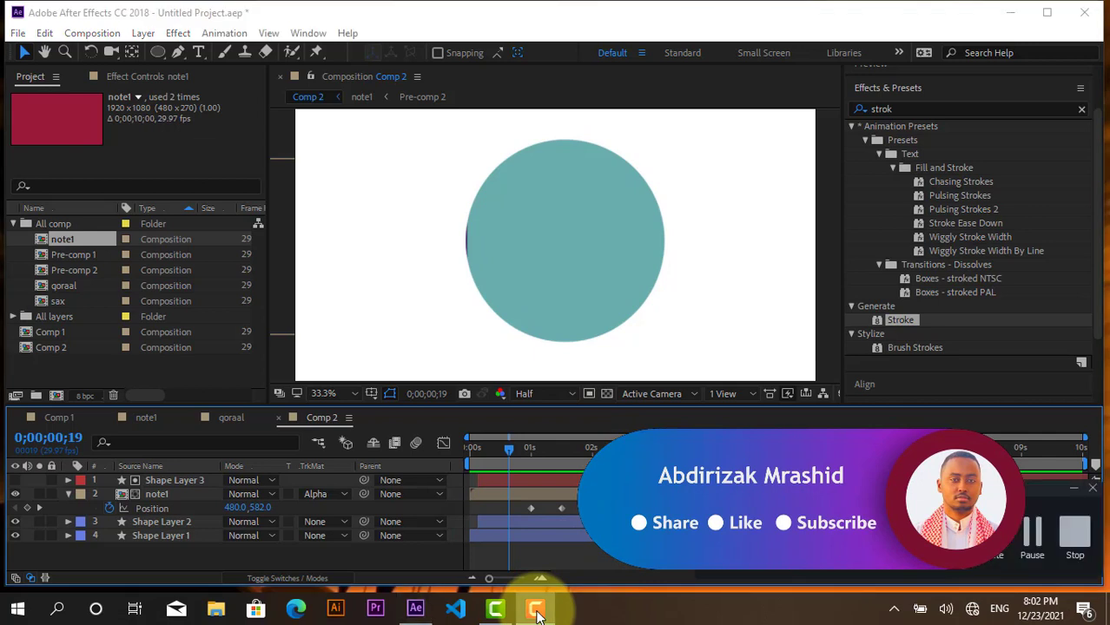